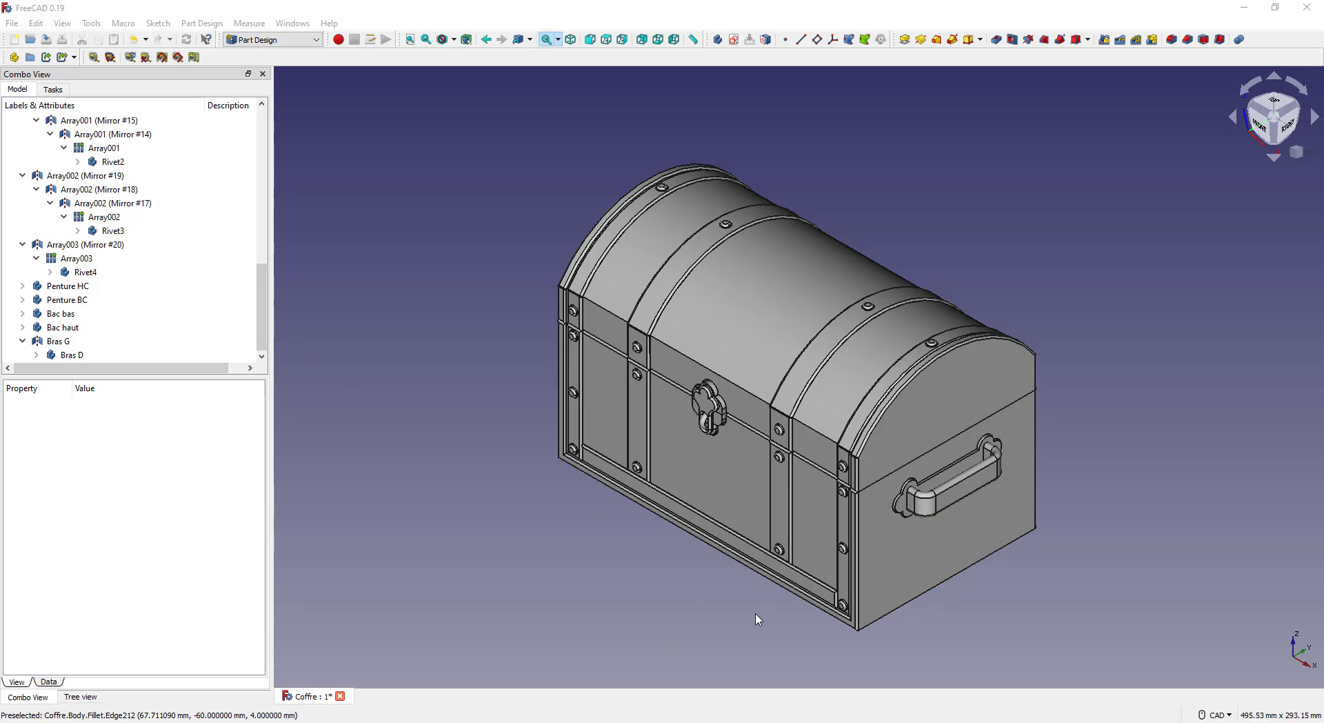
# Hide the chest bodies Caisse and Couvercle
pyautogui.scroll(2, 721, 559)
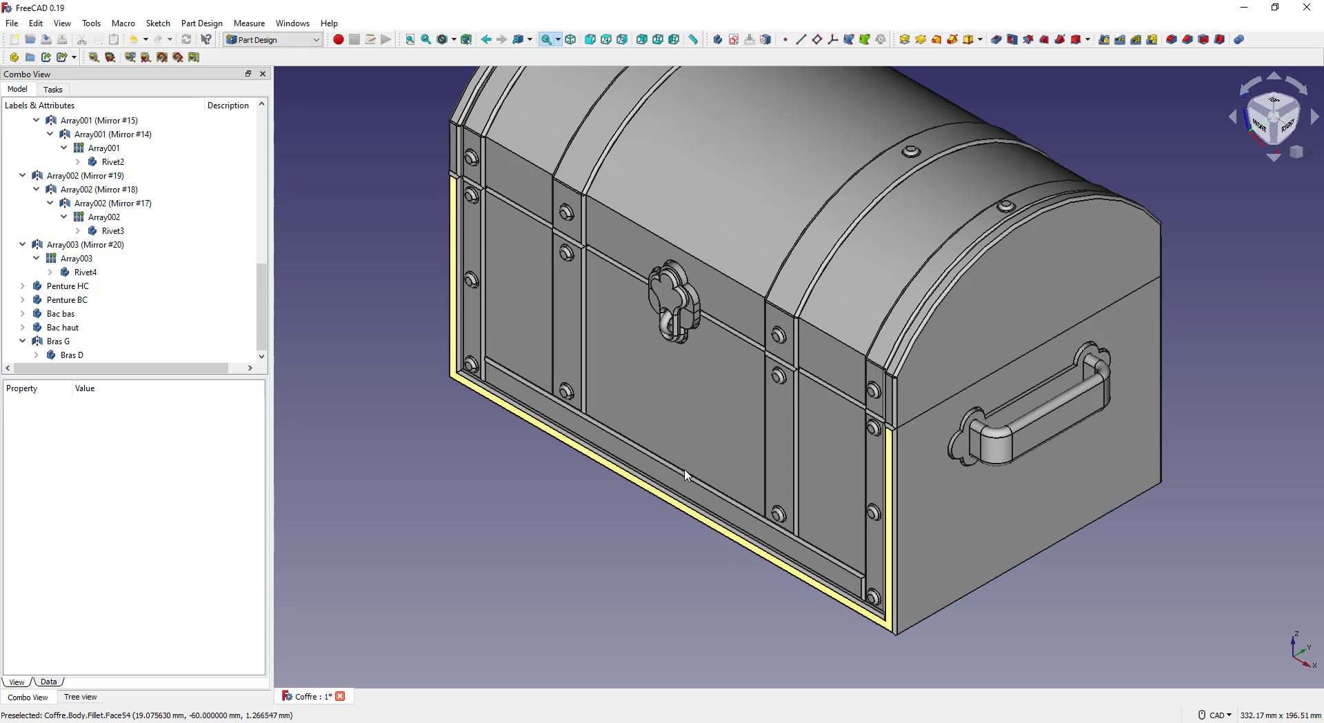
pyautogui.scroll(10, 200, 167)
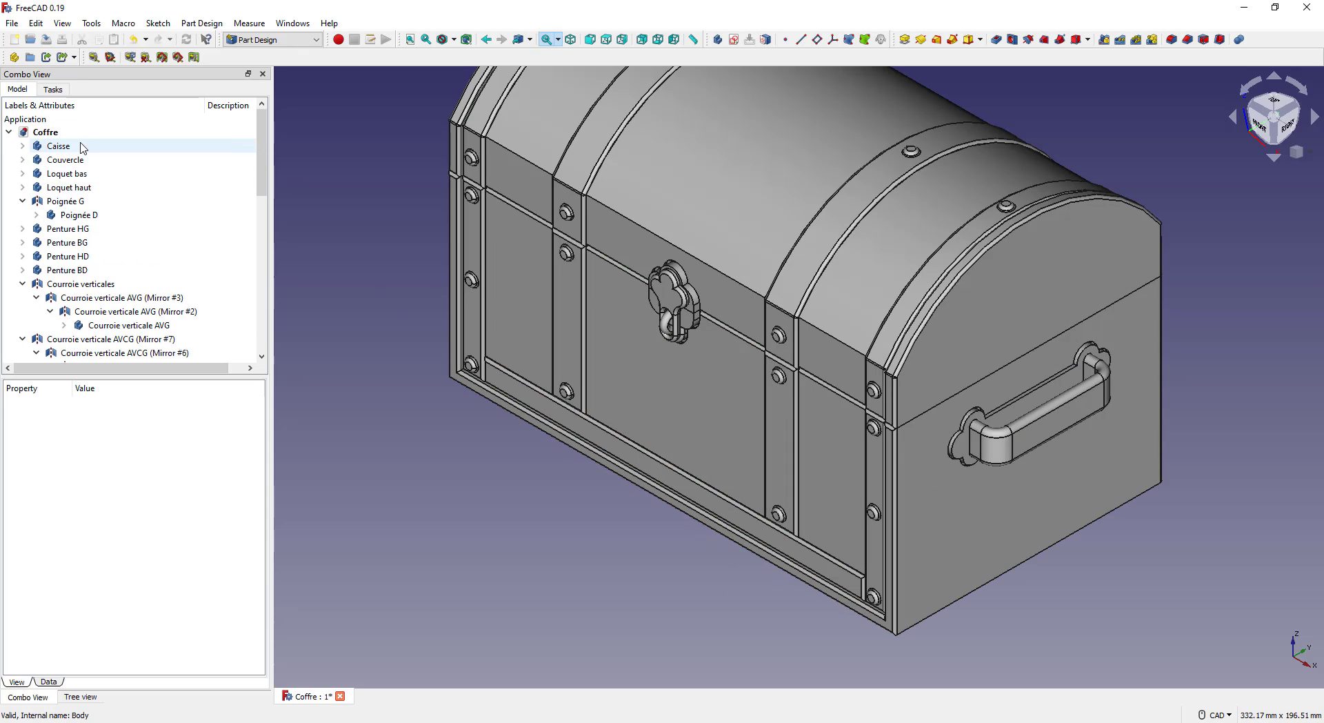
pyautogui.click(84, 146)
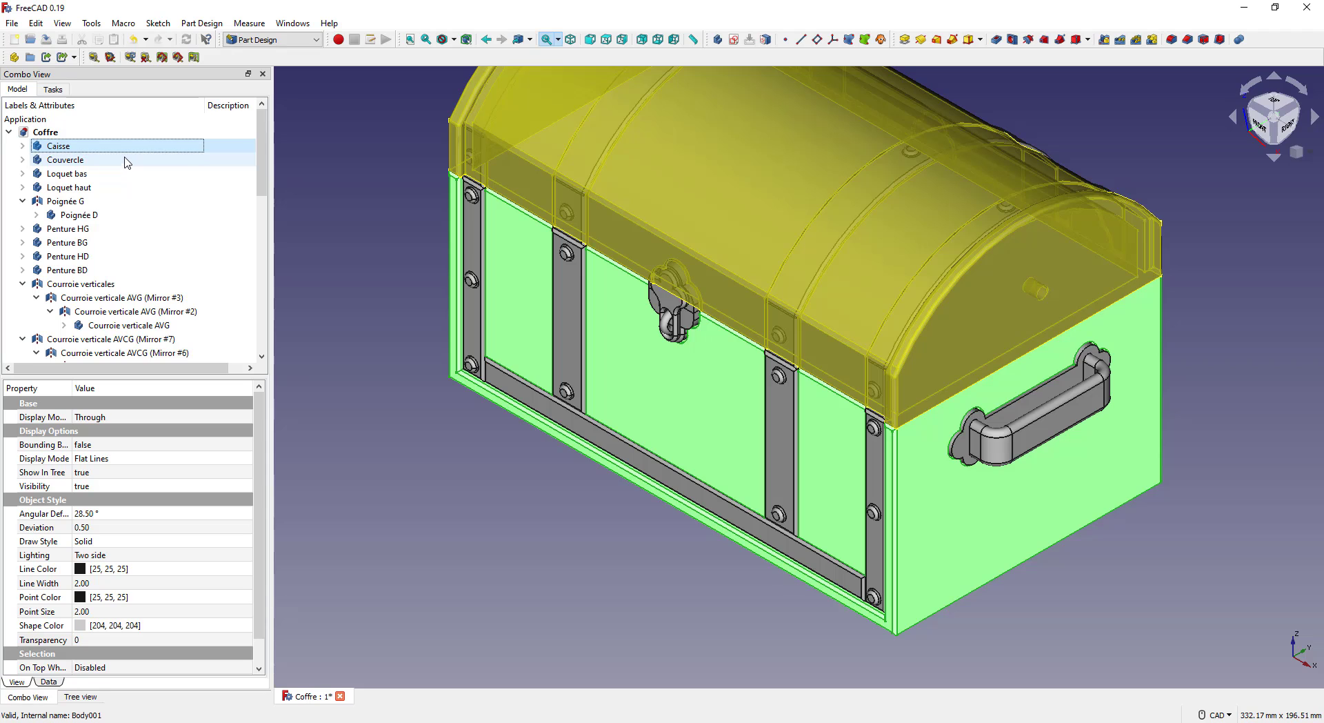
pyautogui.press('space')
pyautogui.click(106, 161)
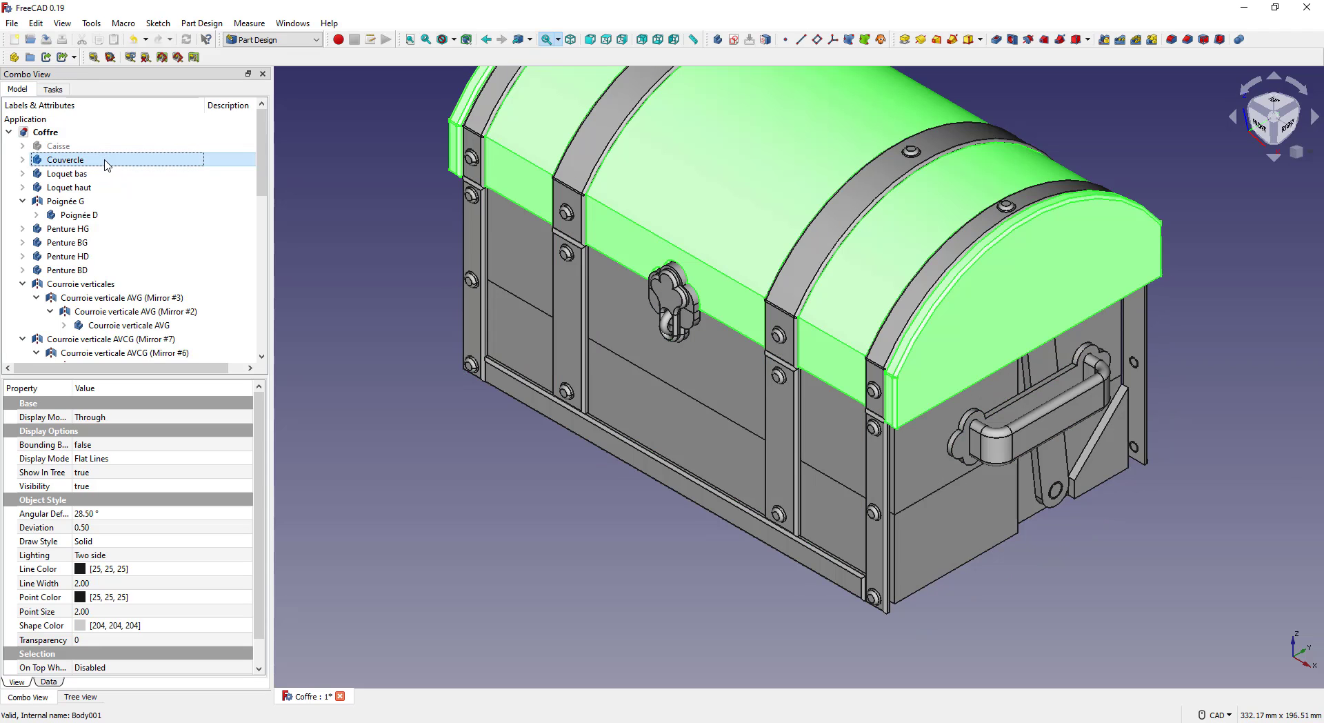
pyautogui.press('space')
# Hide all latches, handles, hinges, straps and rivets, from Loquet bas through Penture BC
pyautogui.click(105, 174)
pyautogui.scroll(-10, 124, 235)
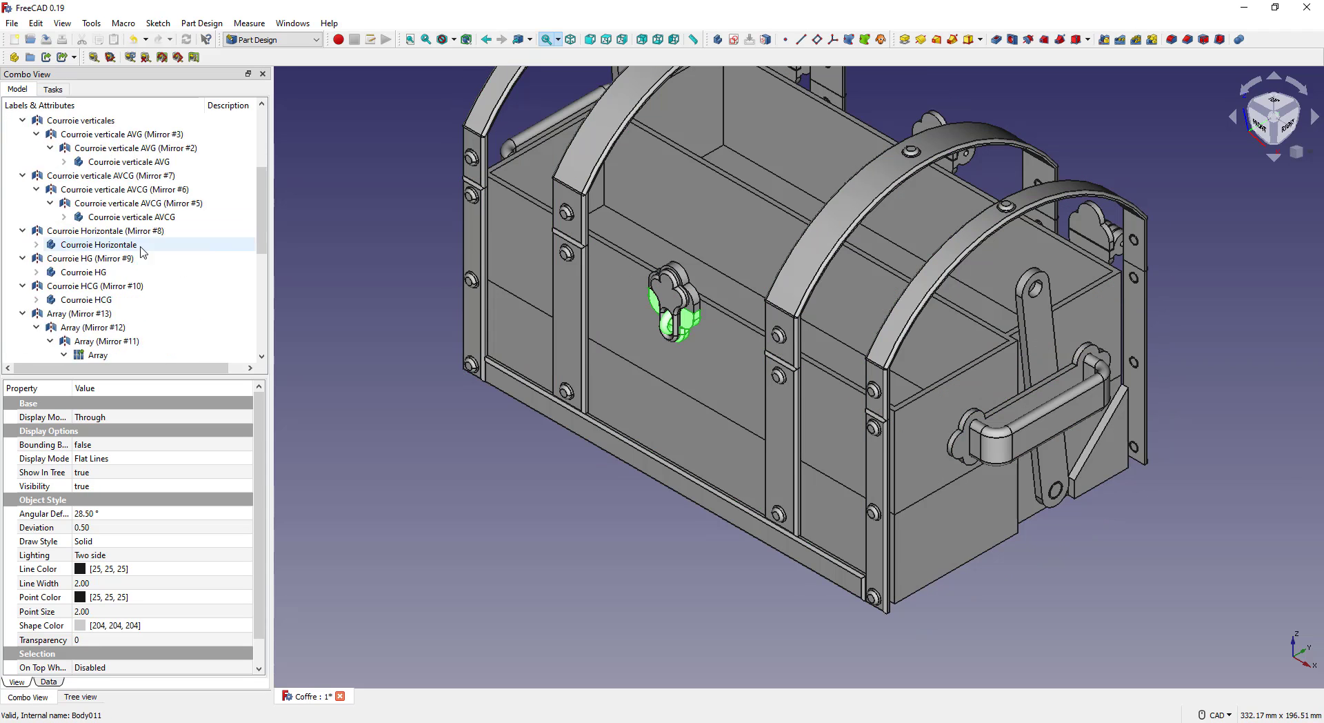
pyautogui.keyDown('shift'); pyautogui.click(97, 302); pyautogui.keyUp('shift')
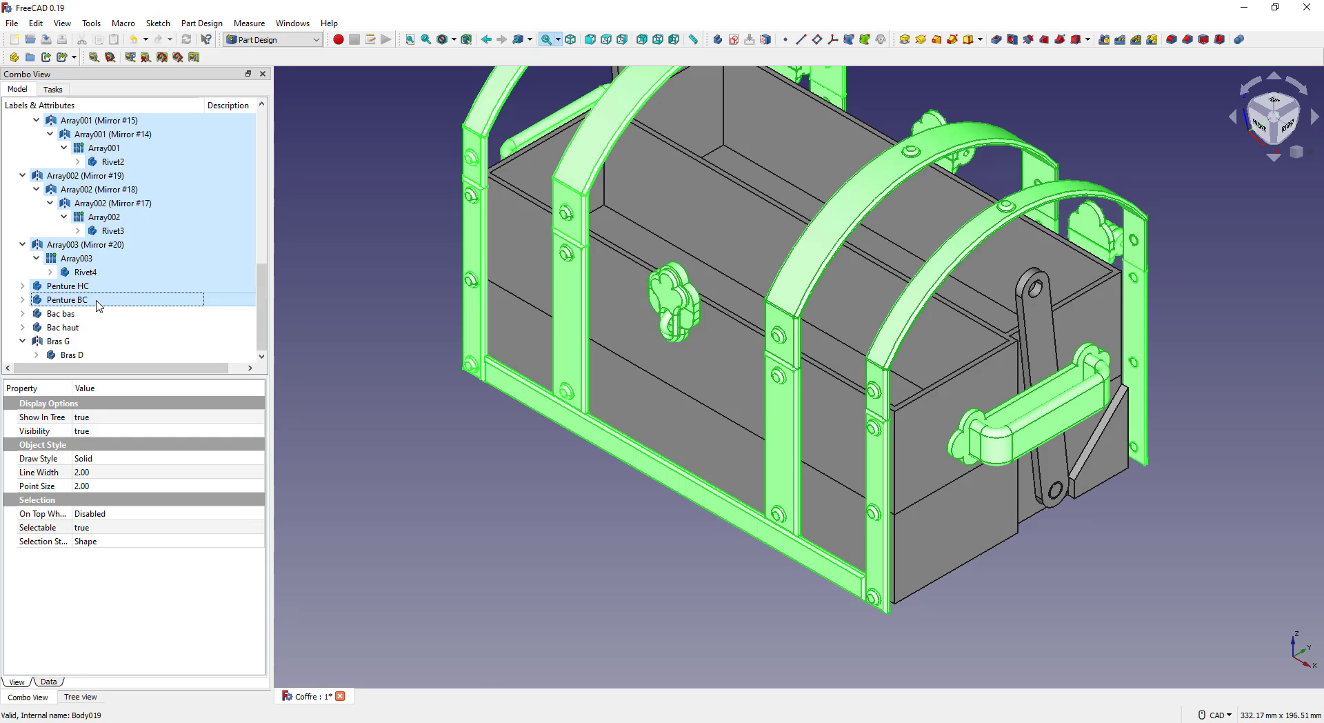
pyautogui.press('space')
# Hide the two arms Bras G and Bras D so only the trays are displayed
pyautogui.click(89, 343)
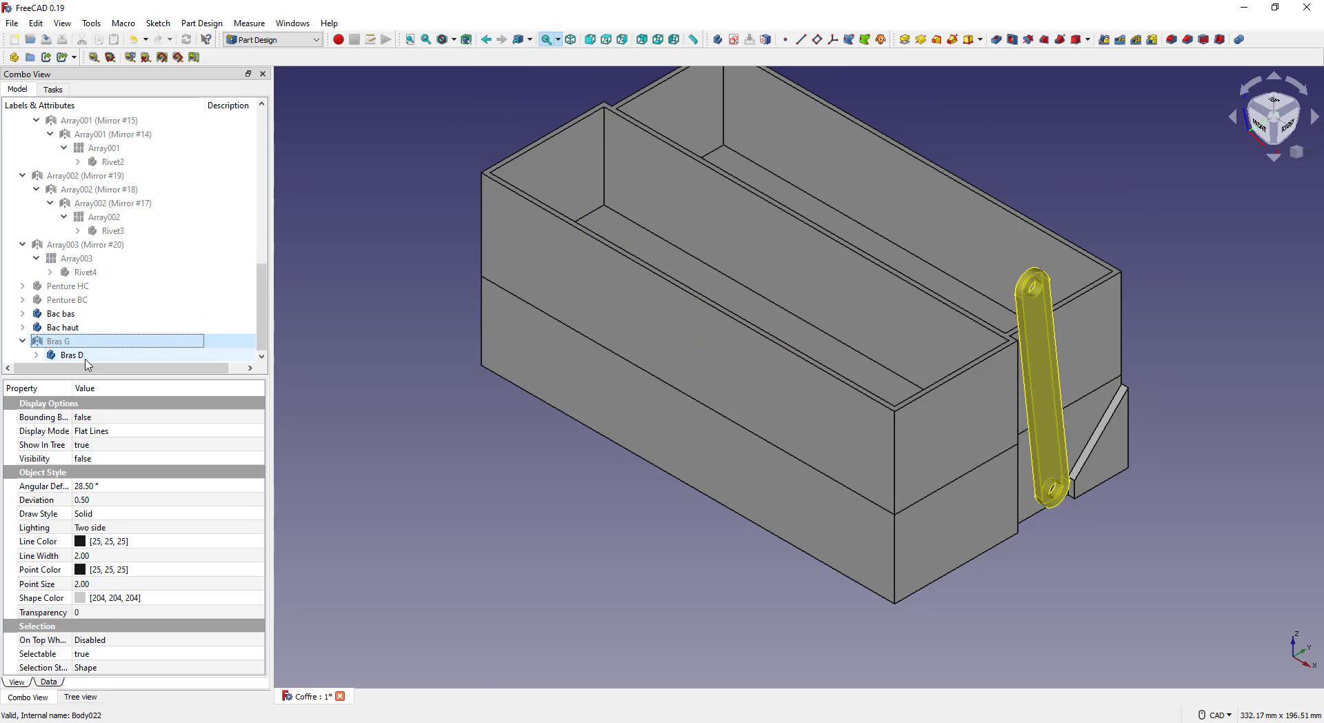
pyautogui.click(81, 355)
pyautogui.press('space')
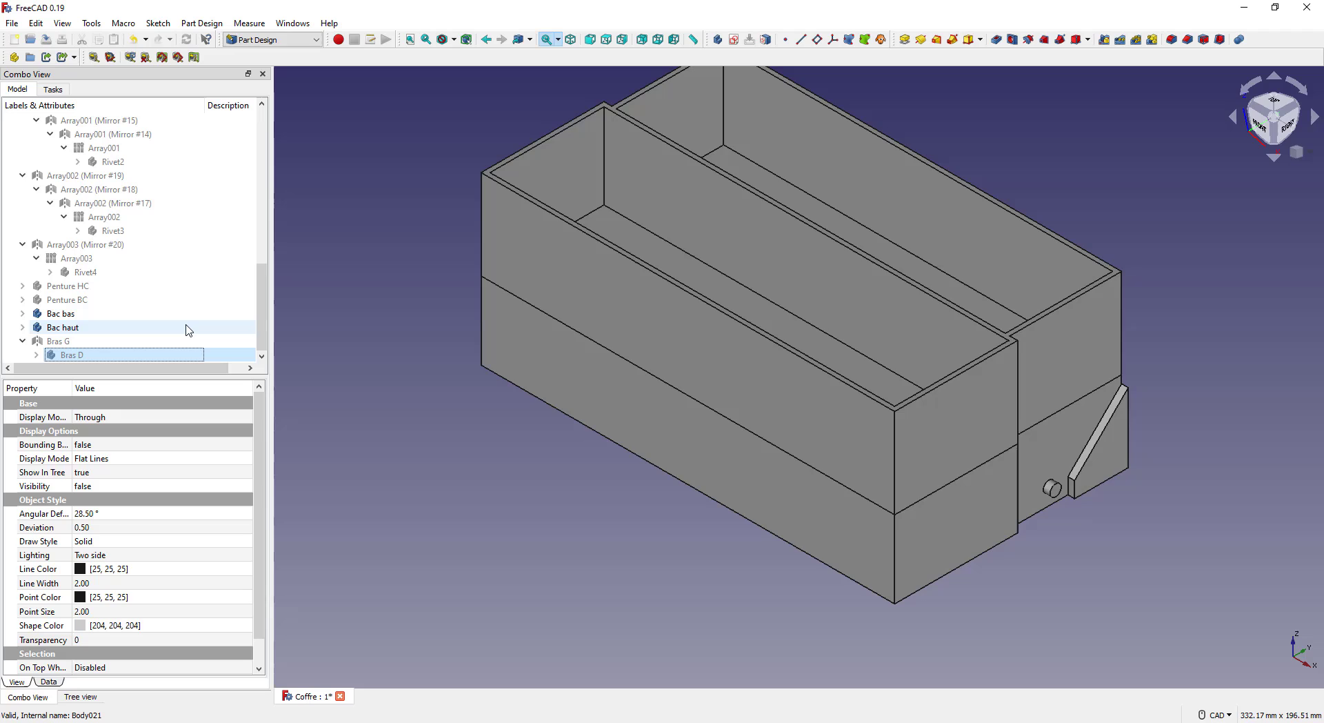
# Set the transparency of the lower tray Bac bas to 80
pyautogui.click(117, 316)
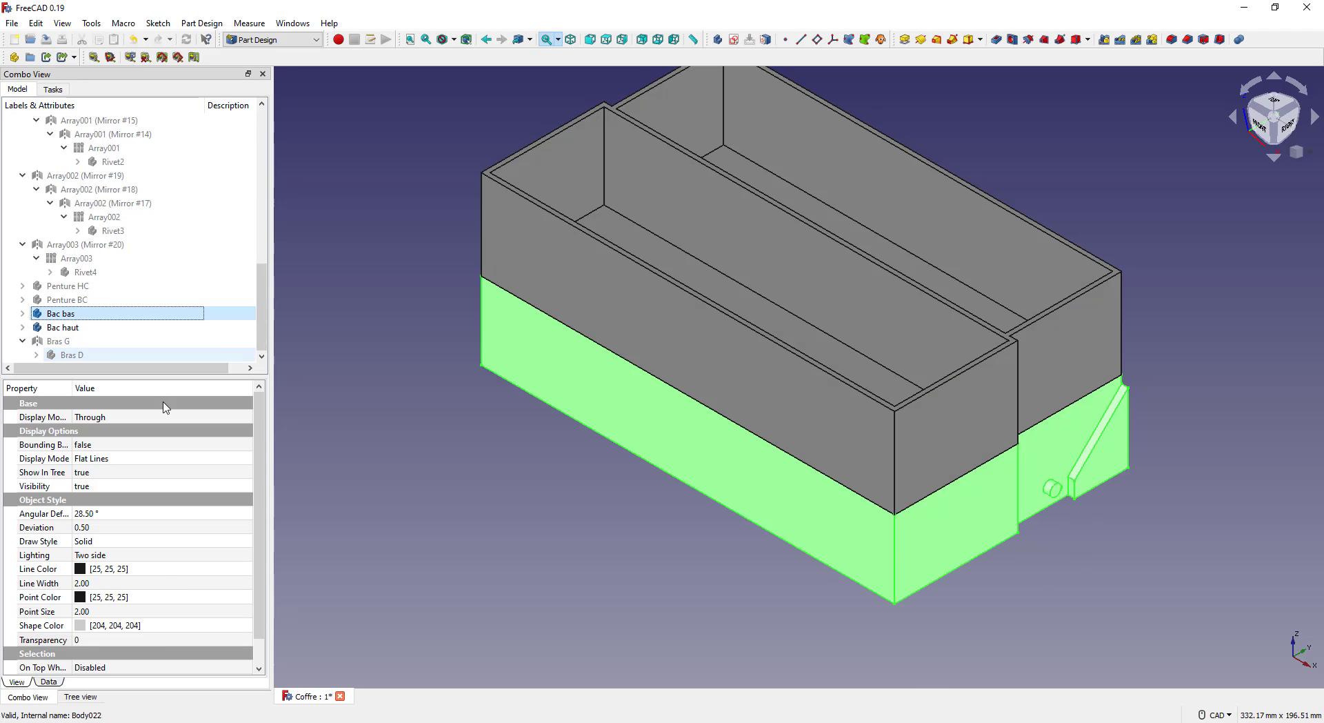
pyautogui.click(141, 642)
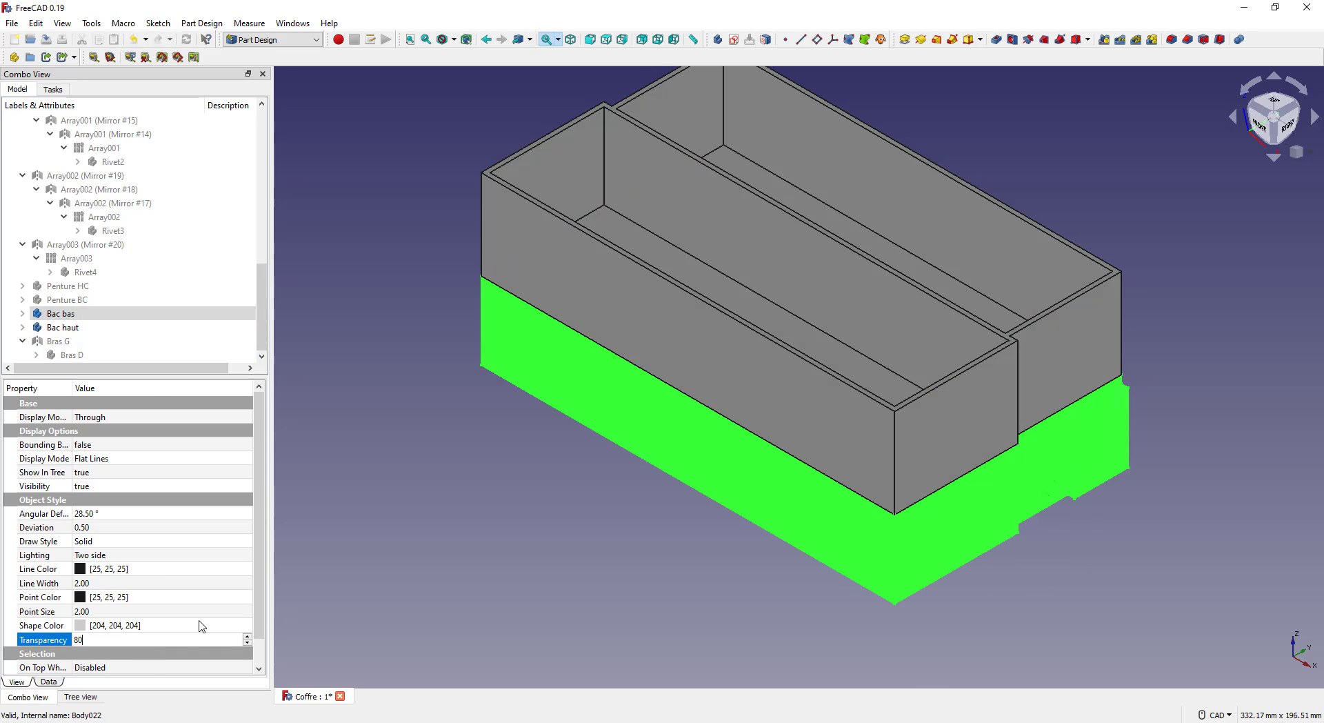
pyautogui.write('80')
pyautogui.press('Return')
pyautogui.click(503, 624)
# Examine from below the clearance between the upper tray's lip and the lower tray's inner walls at the compartment corners
pyautogui.scroll(5, 1037, 562)
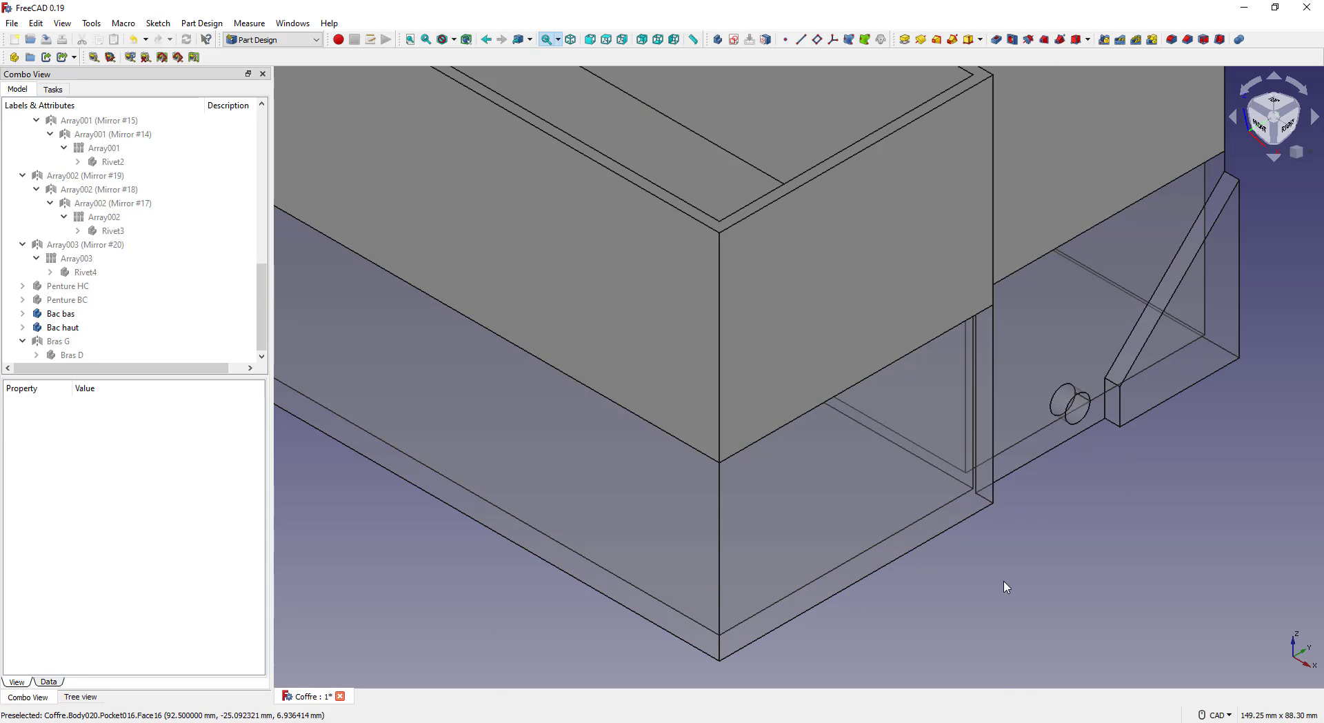
pyautogui.moveTo(1000, 576); pyautogui.dragTo(733, 319, button='middle')
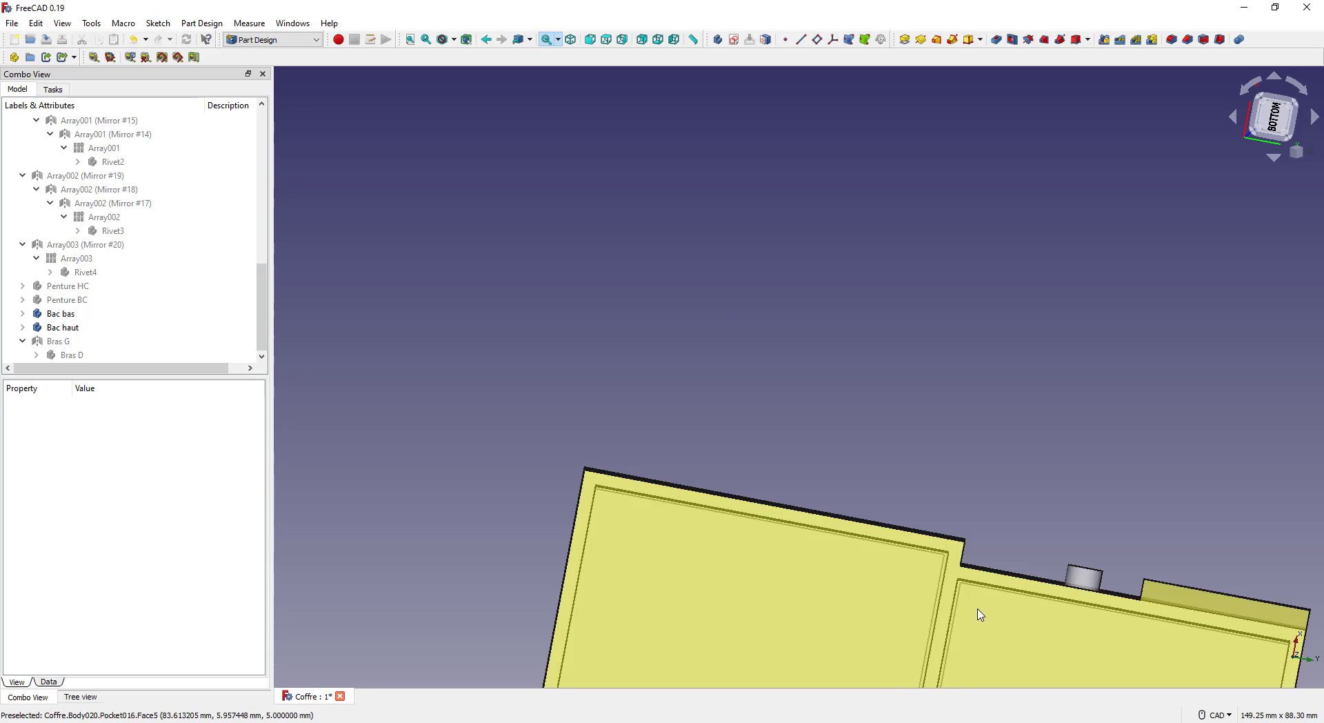
pyautogui.scroll(5, 980, 569)
pyautogui.scroll(-2, 1115, 292)
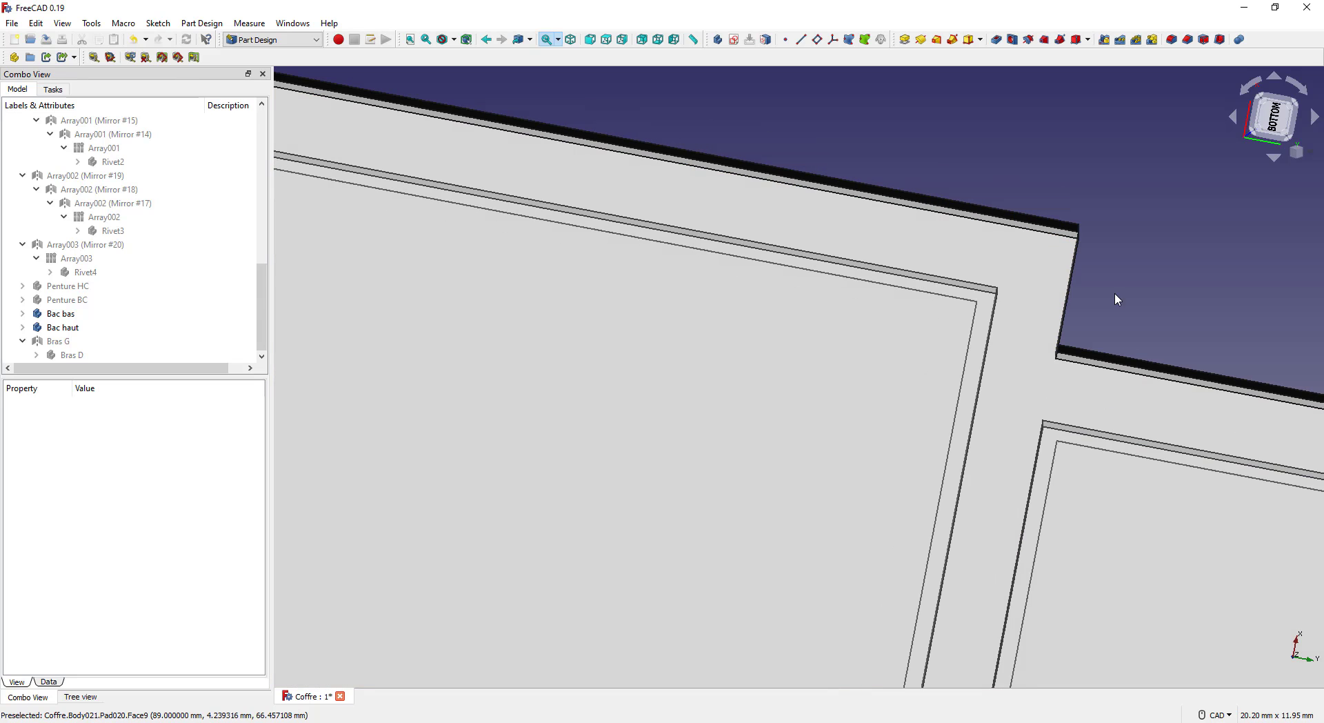
pyautogui.scroll(-6, 1128, 307)
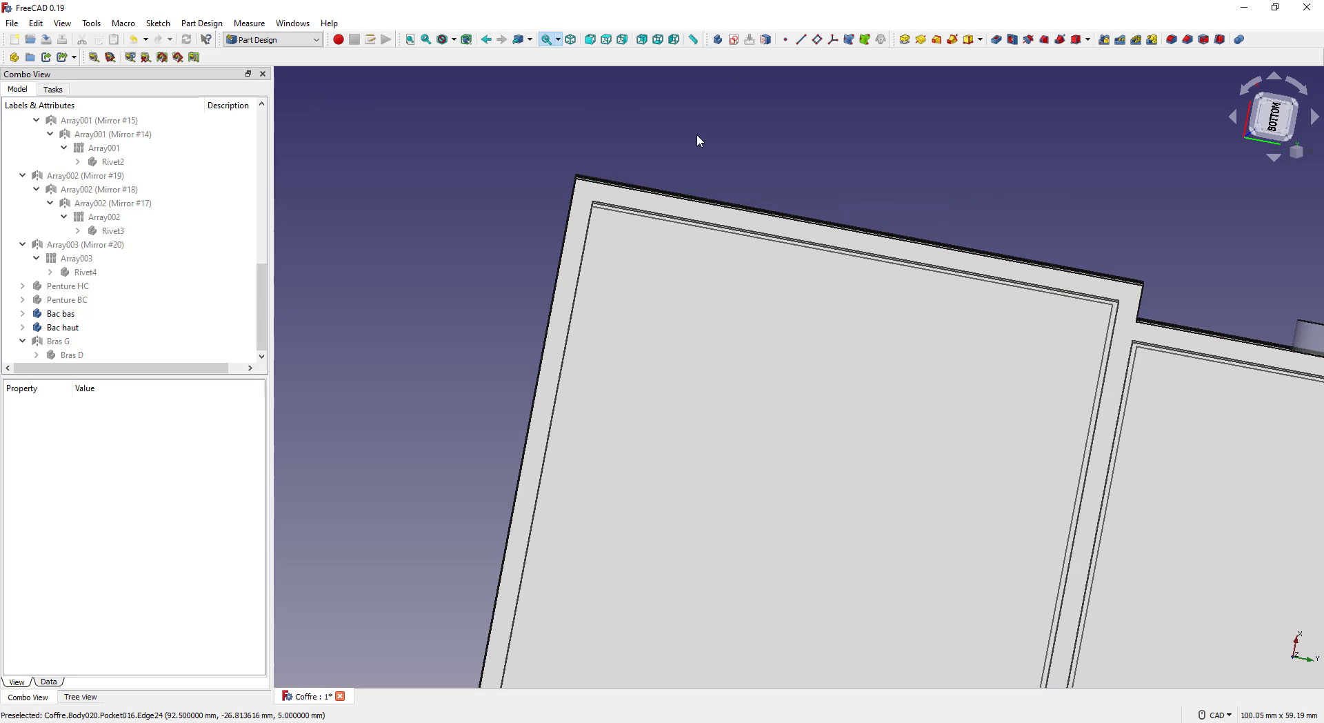
pyautogui.moveTo(696, 135); pyautogui.dragTo(752, 193, button='middle')
pyautogui.scroll(10, 663, 270)
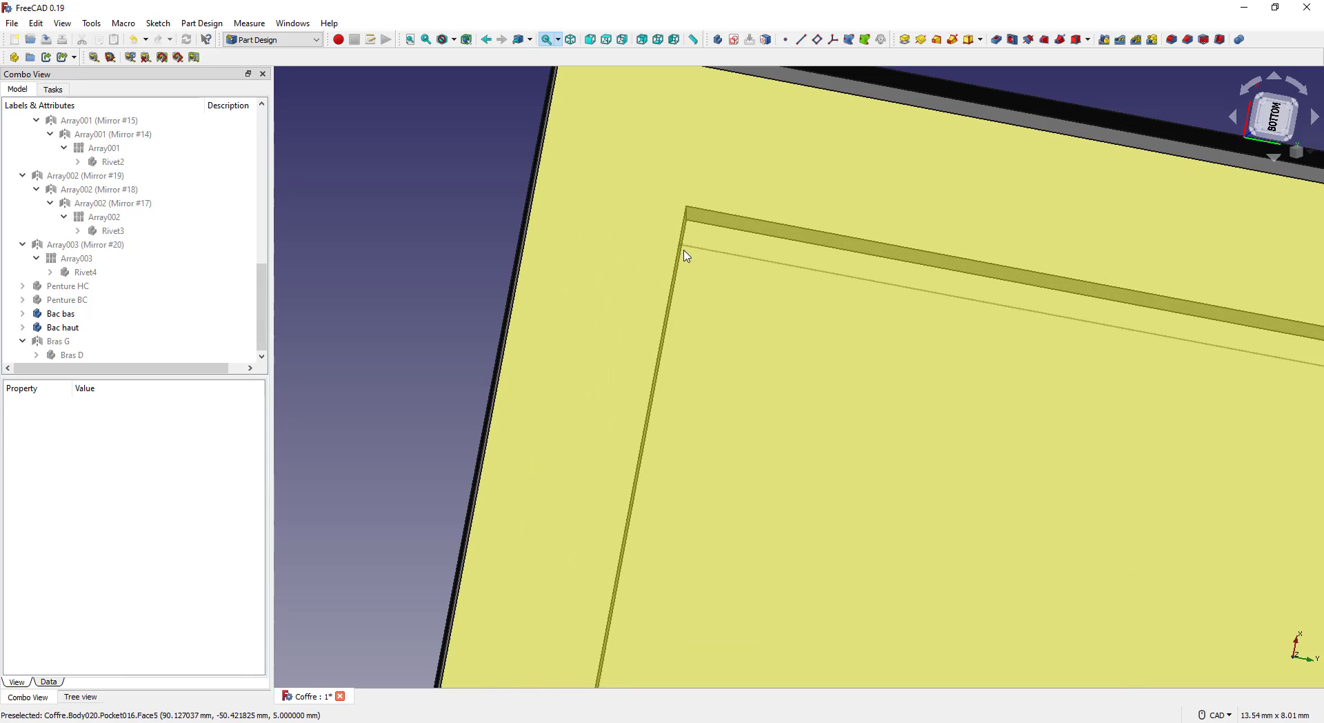
pyautogui.scroll(-6, 476, 223)
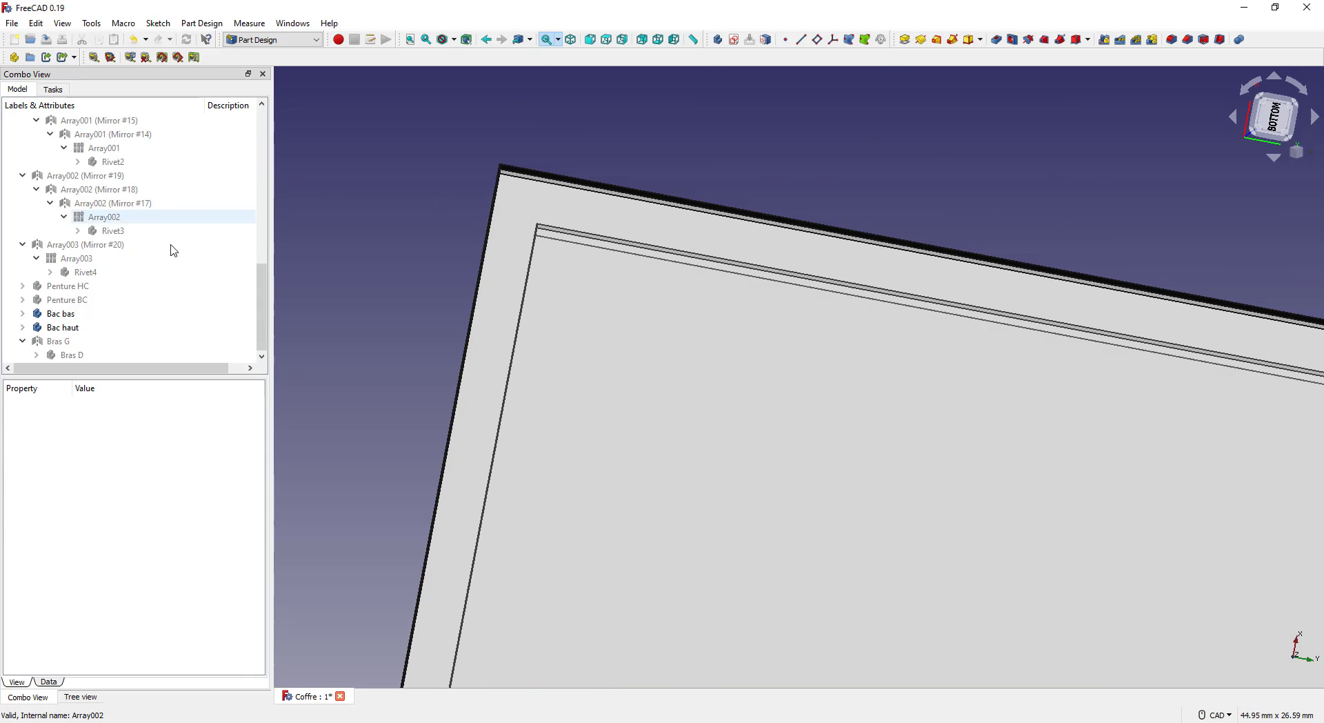
# Open the sketch of Pad020 in Bac haut for editing and set the 180 mm wide rectangle's vertical dimension to 50 mm
pyautogui.click(22, 327)
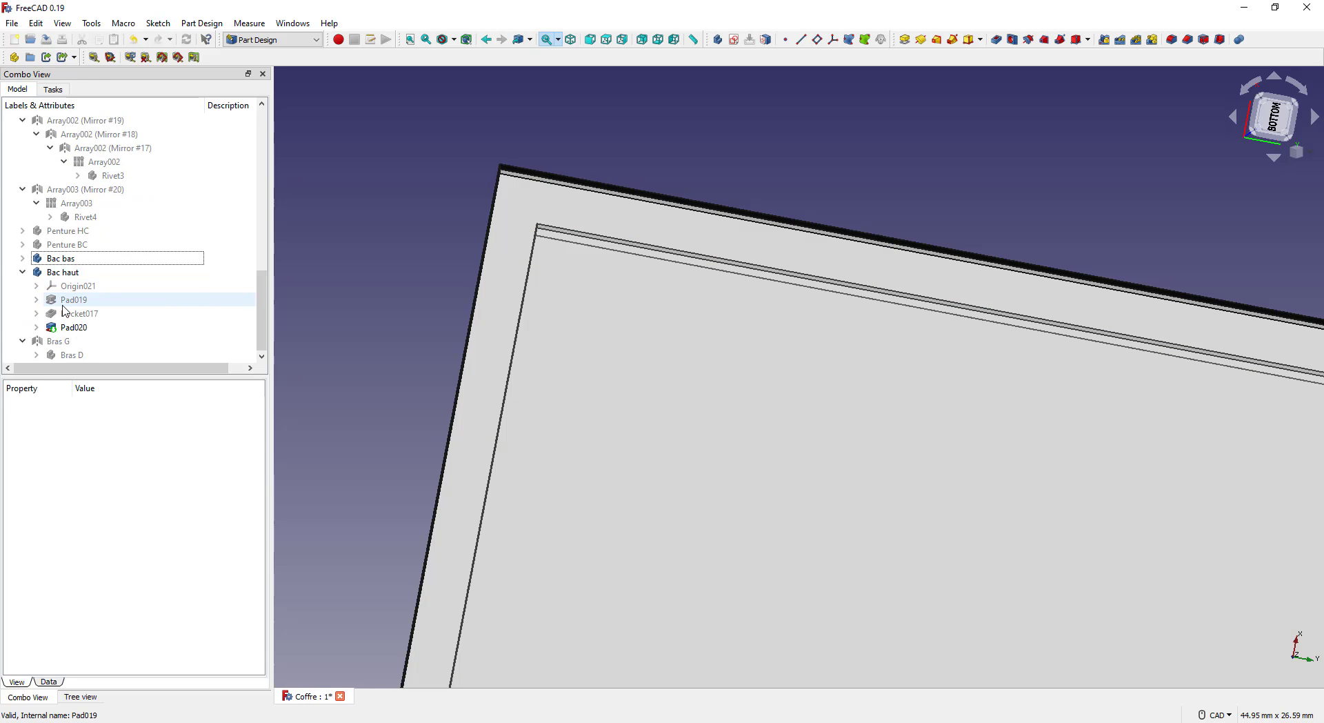
pyautogui.click(37, 327)
pyautogui.doubleClick(73, 341)
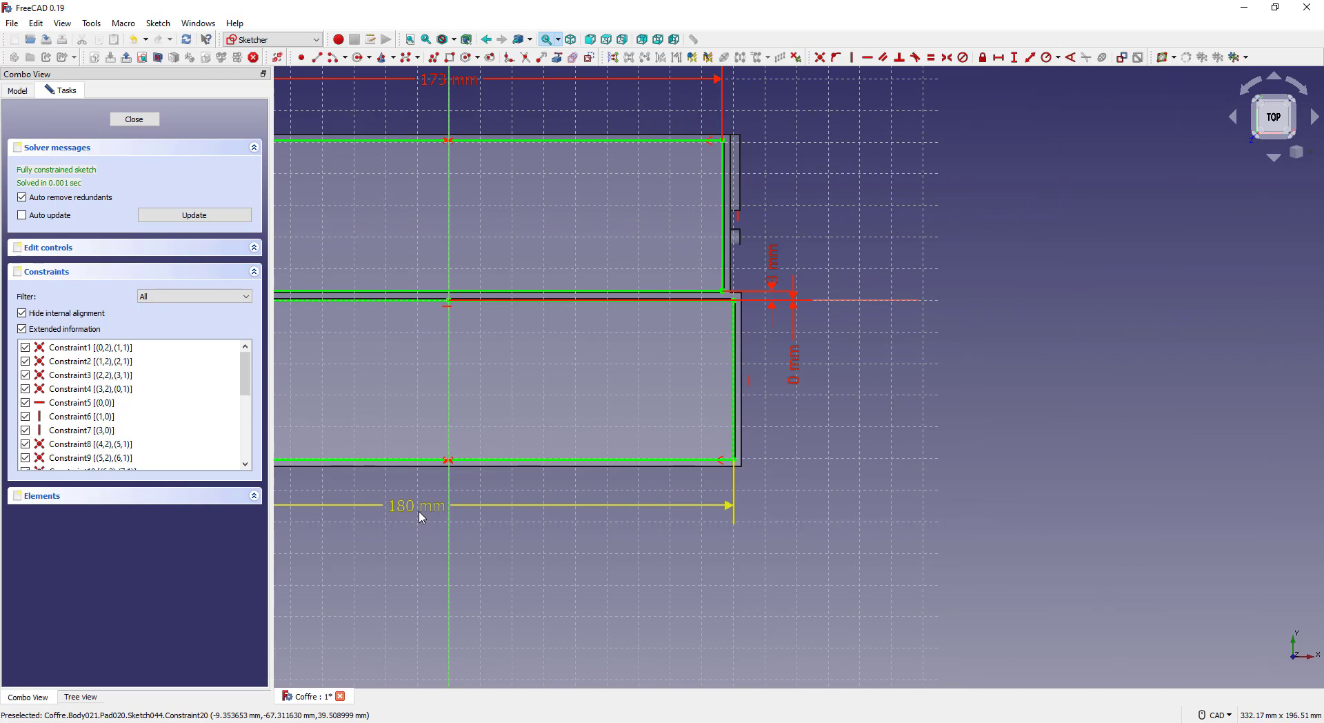
pyautogui.scroll(5, 778, 358)
pyautogui.scroll(-6, 787, 364)
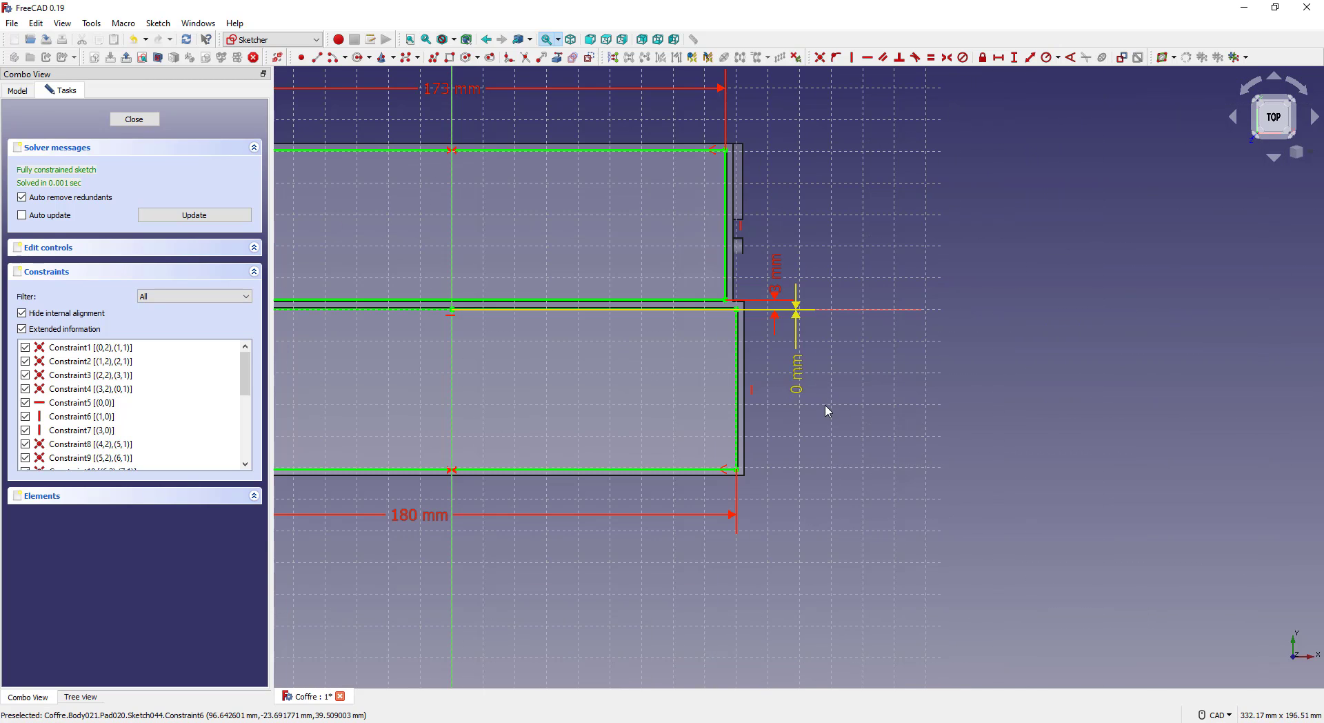
pyautogui.moveTo(824, 404); pyautogui.dragTo(1319, 448, button='middle')
pyautogui.scroll(8, 668, 496)
pyautogui.moveTo(530, 410); pyautogui.dragTo(745, 532, button='middle')
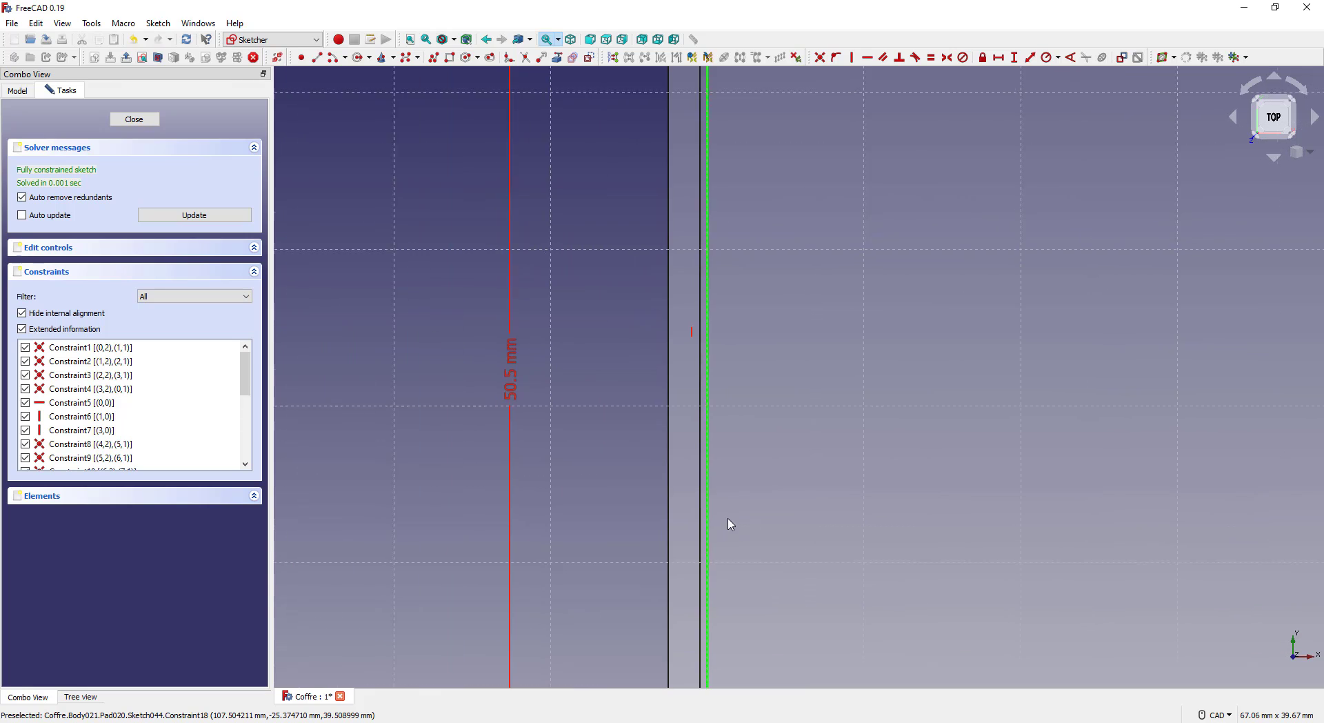
pyautogui.doubleClick(510, 393)
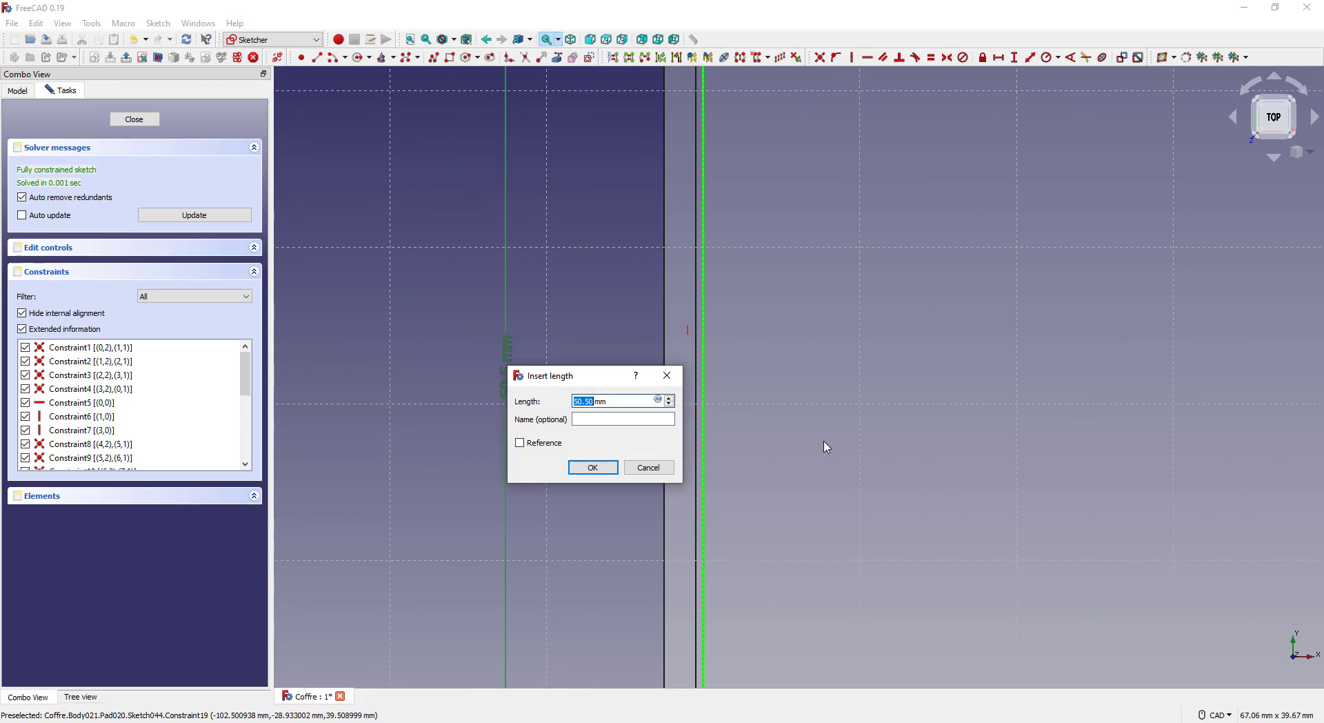
pyautogui.write('50')
pyautogui.press('Return')
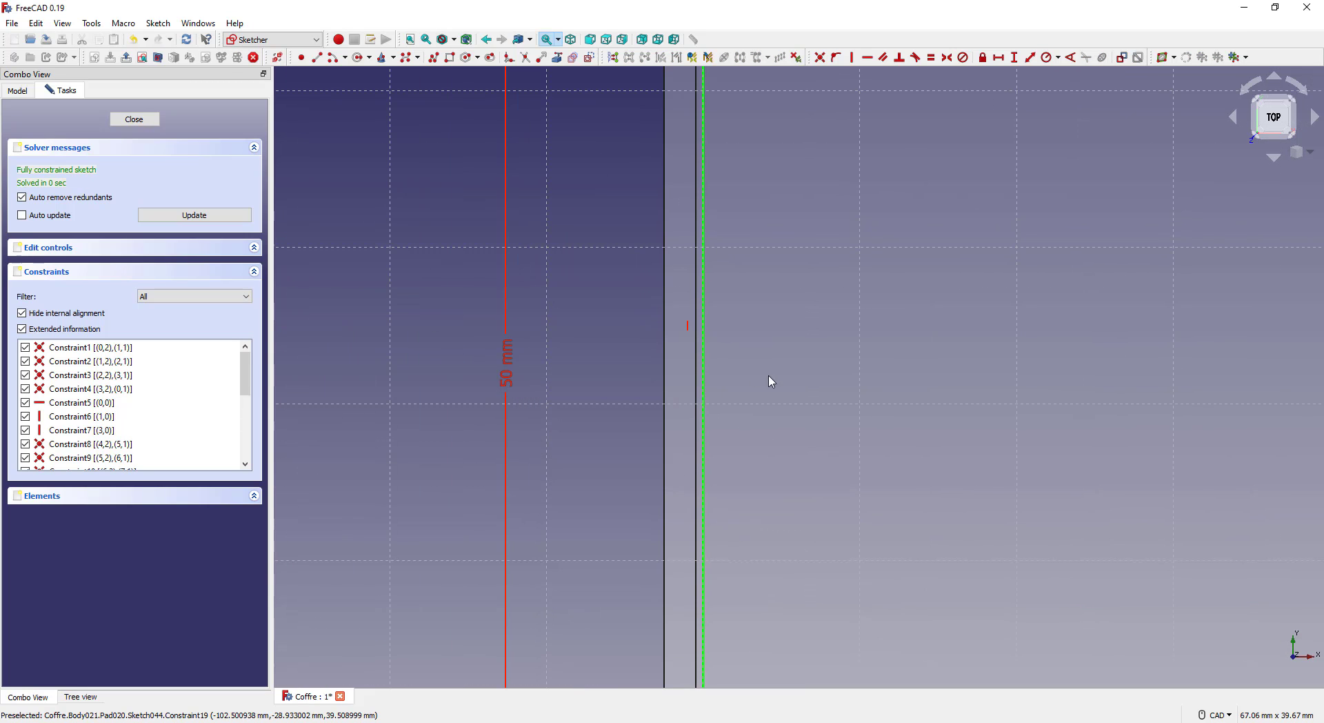
# Set the 173 mm wide rectangle's vertical dimension to 47 mm and place its label outside the tray outline
pyautogui.scroll(-4, 717, 378)
pyautogui.scroll(4, 723, 574)
pyautogui.scroll(-6, 757, 538)
pyautogui.scroll(2, 754, 289)
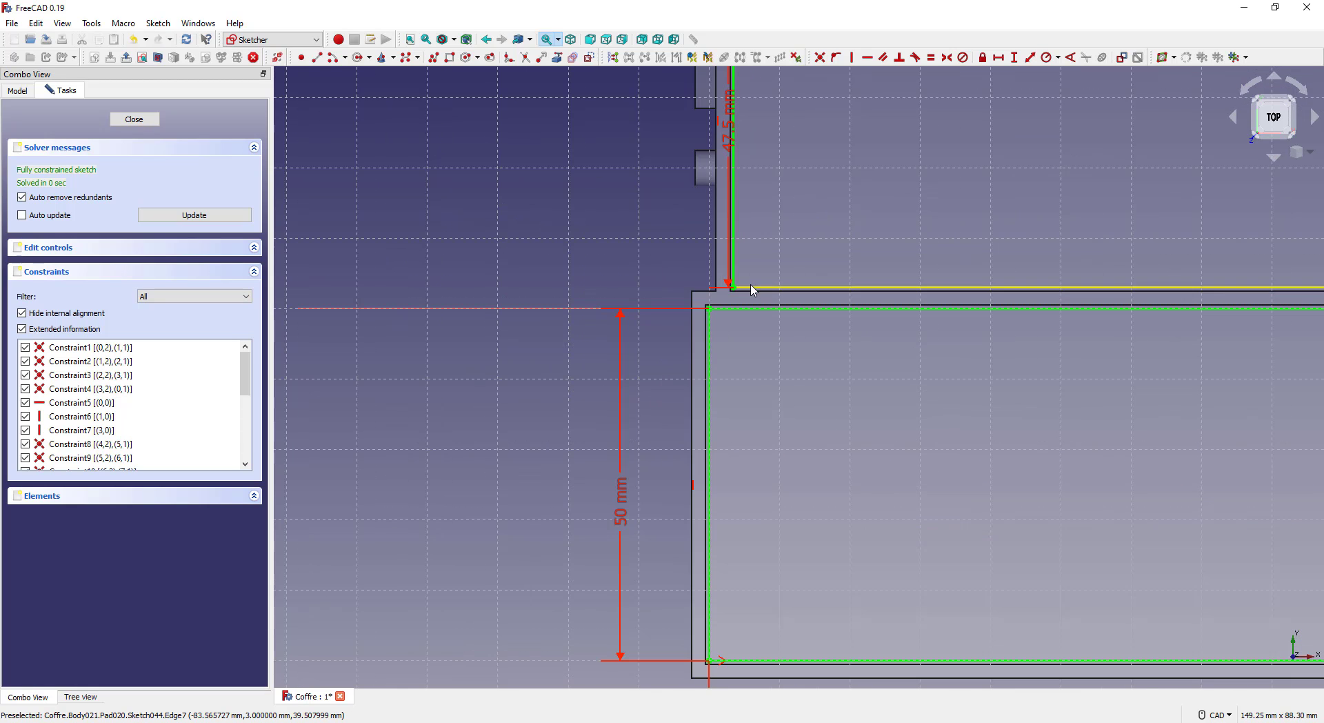
pyautogui.scroll(2, 752, 287)
pyautogui.moveTo(753, 256); pyautogui.dragTo(739, 618, button='middle')
pyautogui.click(702, 415)
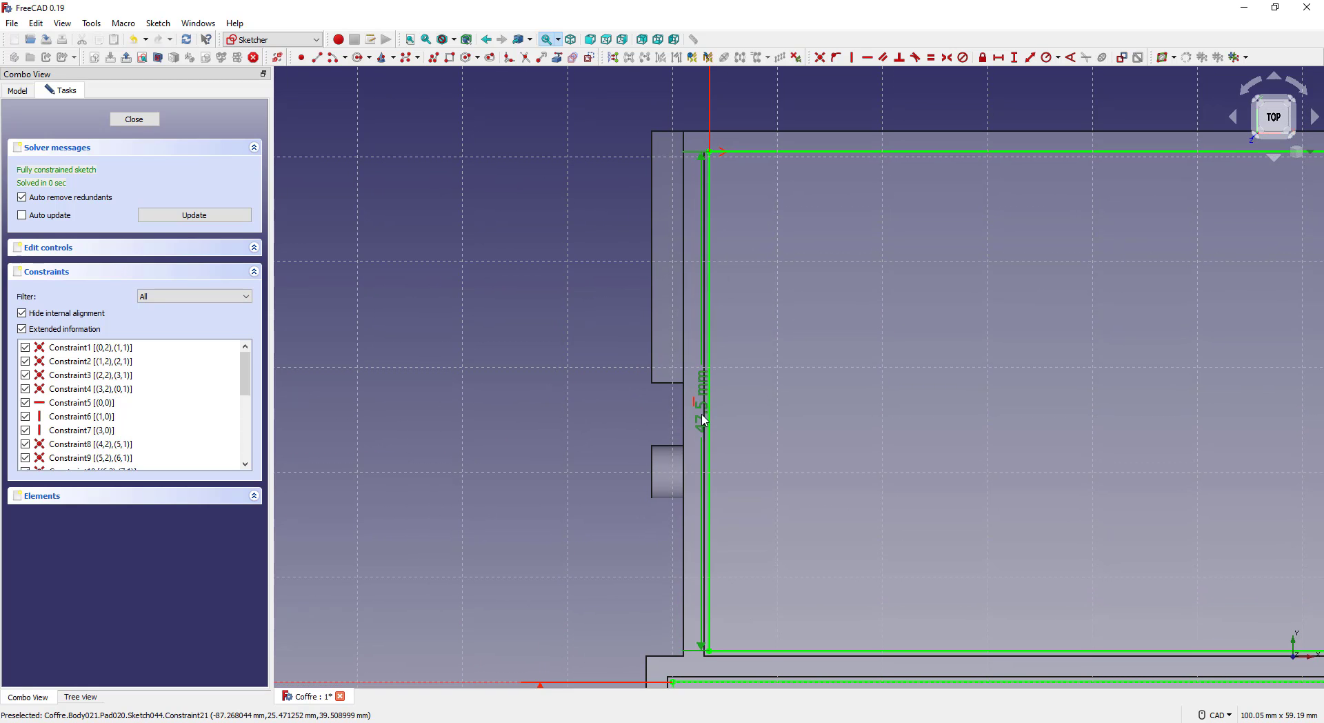
pyautogui.doubleClick(702, 419)
pyautogui.write('47mm')
pyautogui.press('Return')
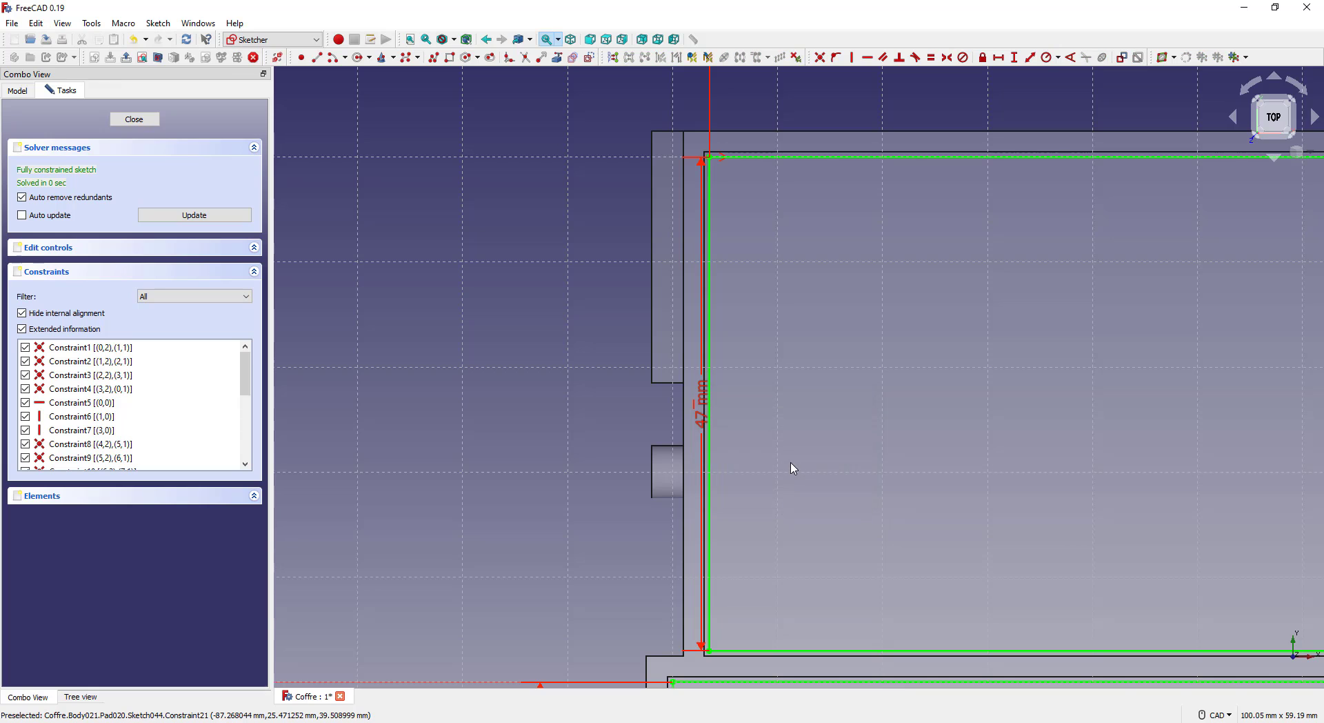
pyautogui.moveTo(661, 435); pyautogui.dragTo(552, 426)
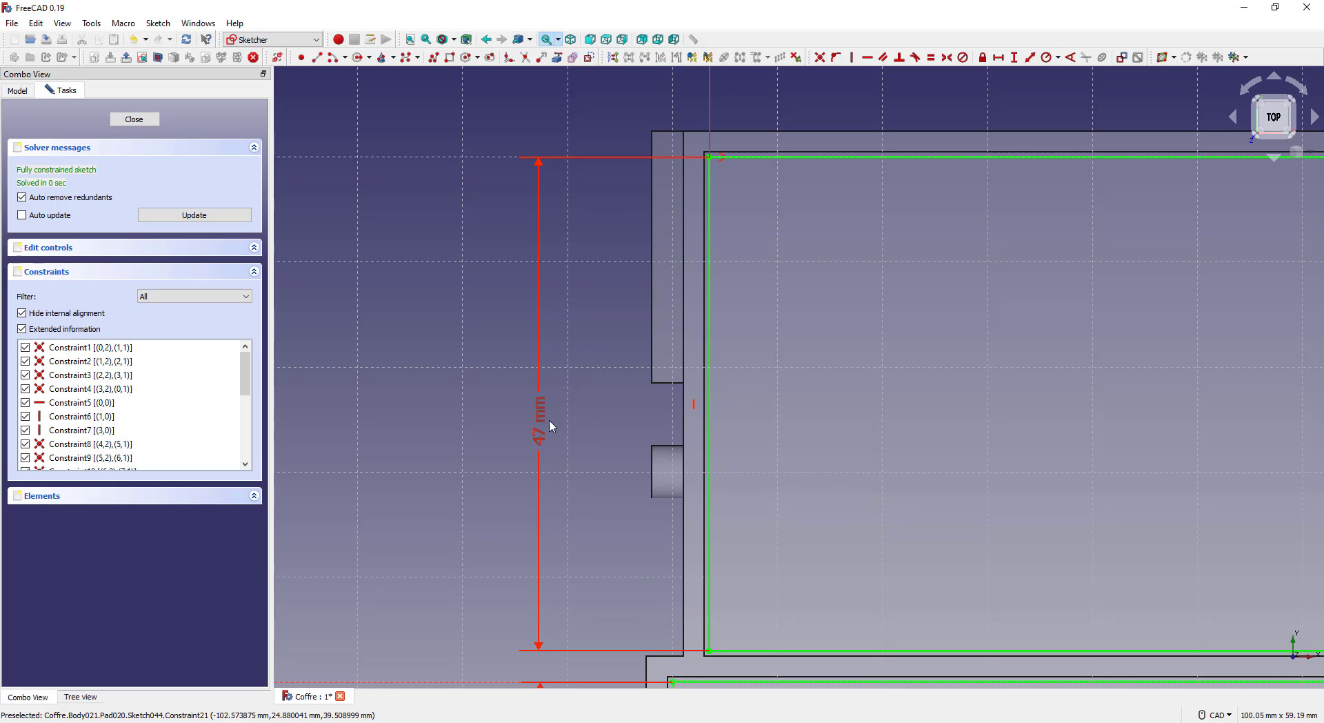
# Check both lip rectangles against the lower tray's walls and close the sketch
pyautogui.scroll(-5, 621, 169)
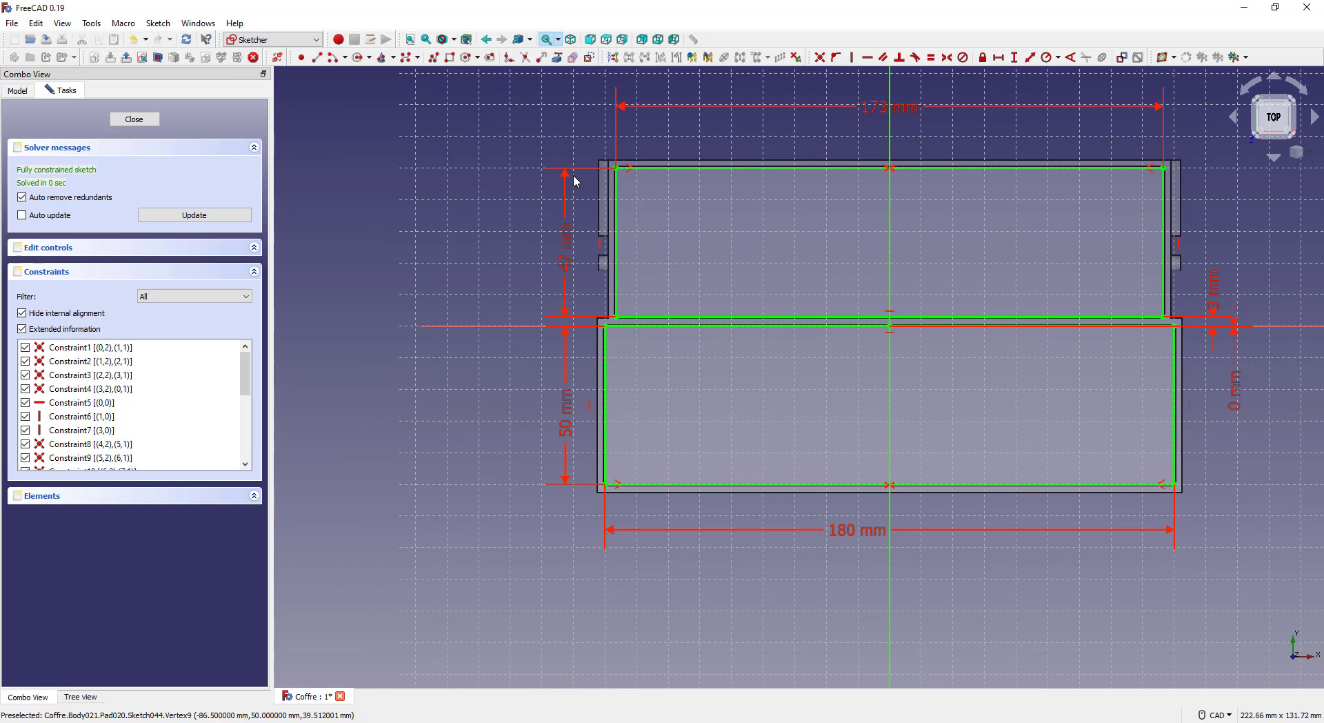
pyautogui.moveTo(1104, 186); pyautogui.dragTo(995, 329, button='middle')
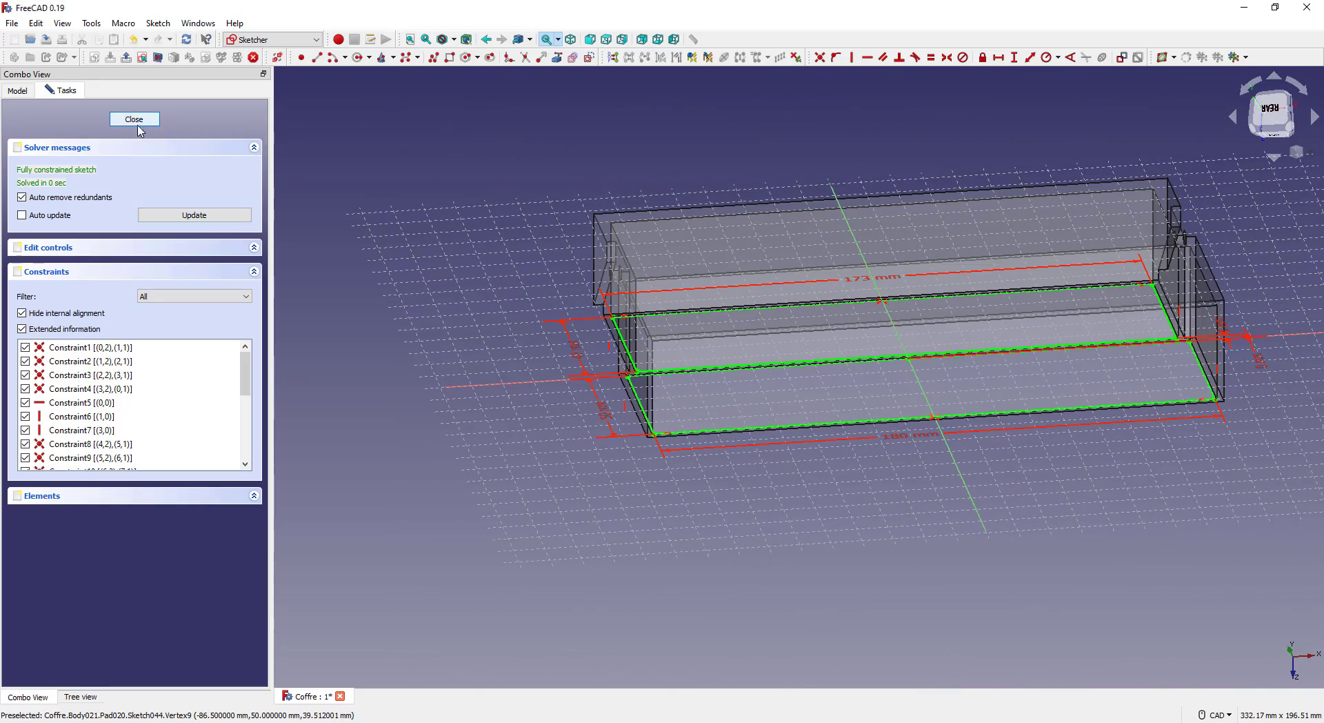
pyautogui.scroll(5, 600, 323)
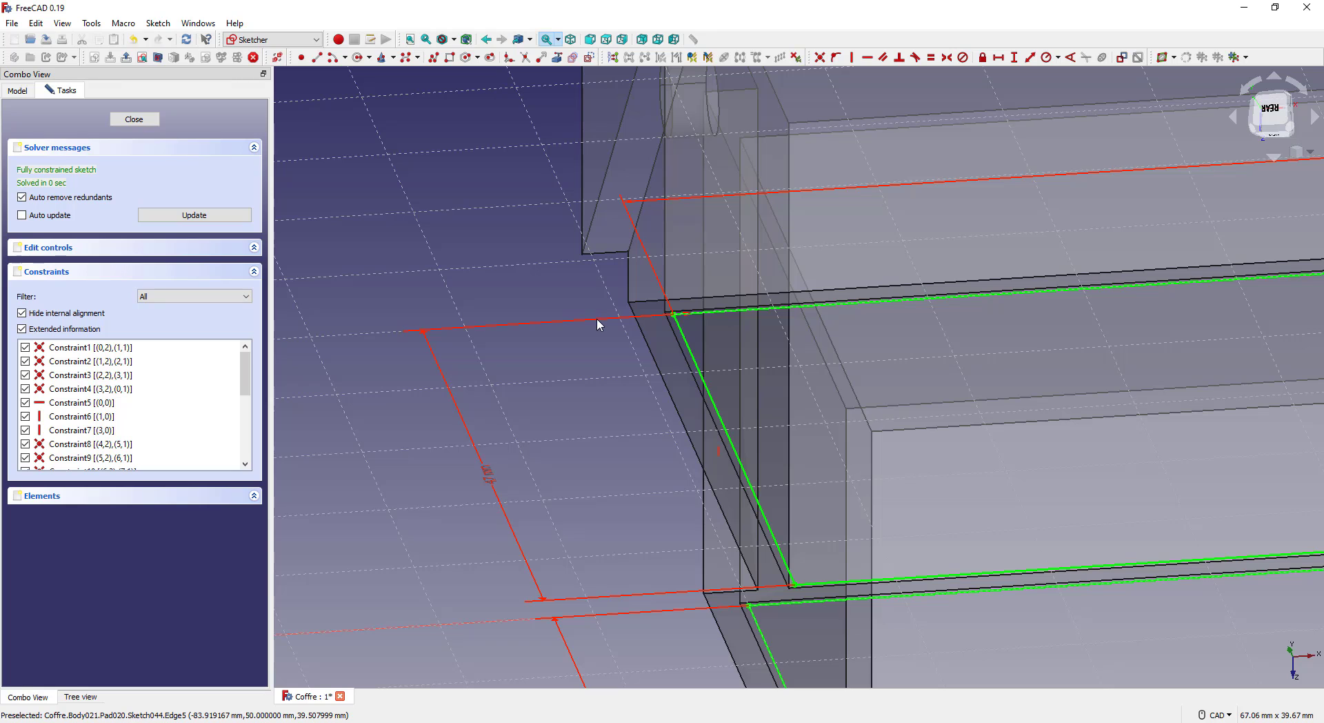
pyautogui.click(131, 119)
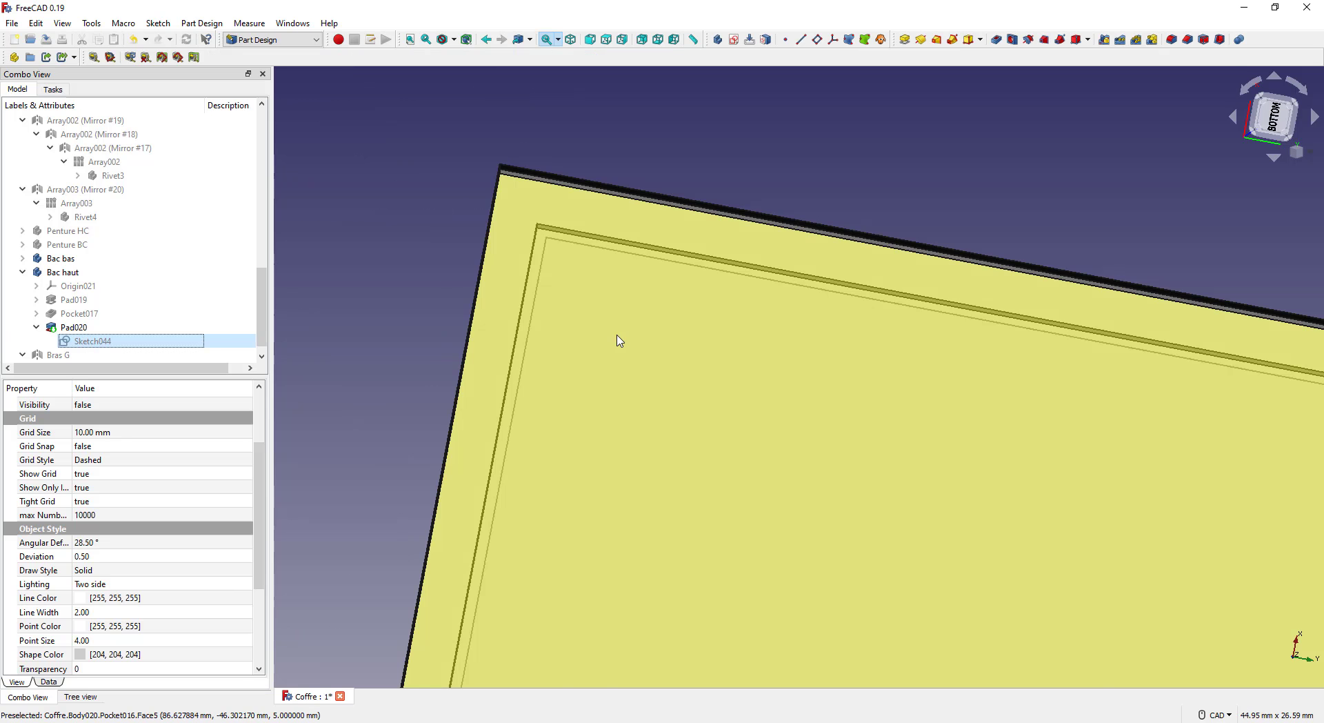
# Set the transparency of the lower tray Bac bas to 0
pyautogui.scroll(-8, 724, 265)
pyautogui.moveTo(899, 255)
pyautogui.mouseDown(button='middle')
pyautogui.moveTo(911, 248)
pyautogui.moveTo(1000, 395)
pyautogui.moveTo(855, 292)
pyautogui.moveTo(875, 534)
pyautogui.moveTo(938, 560)
pyautogui.mouseUp(button='middle')
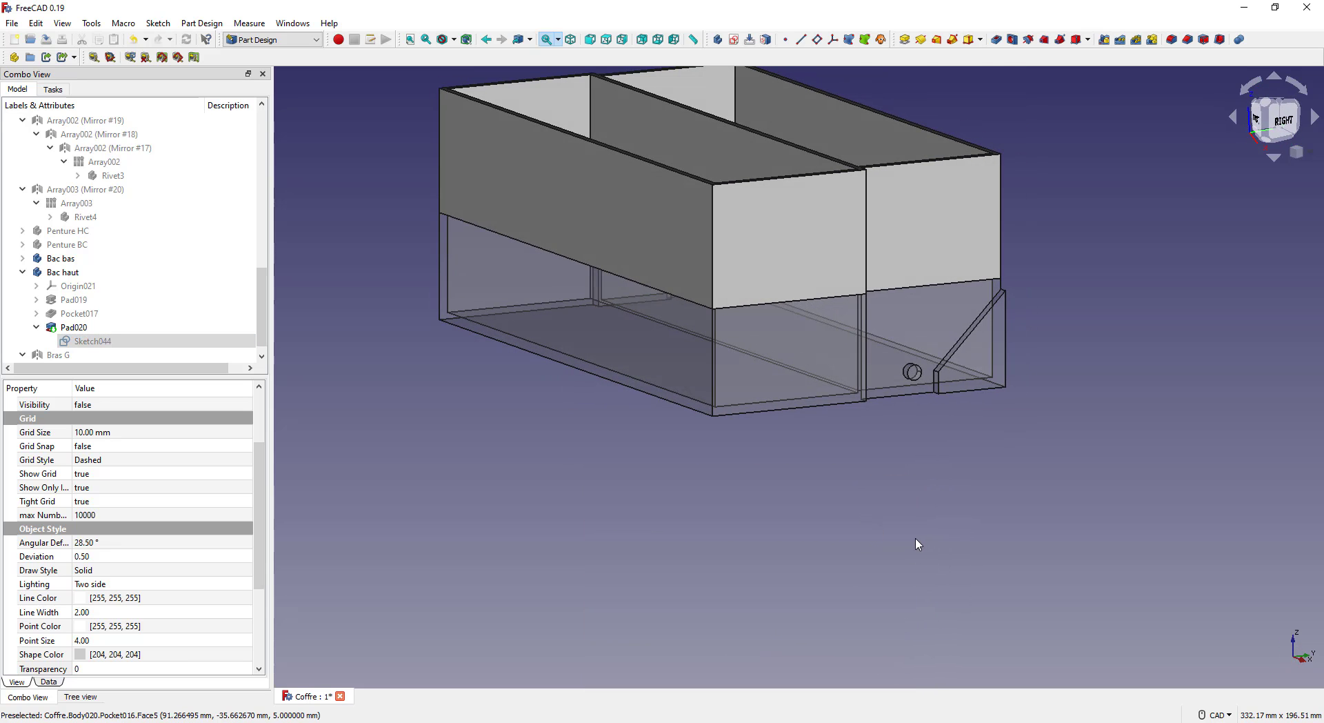
pyautogui.moveTo(720, 537); pyautogui.dragTo(795, 582, button='middle')
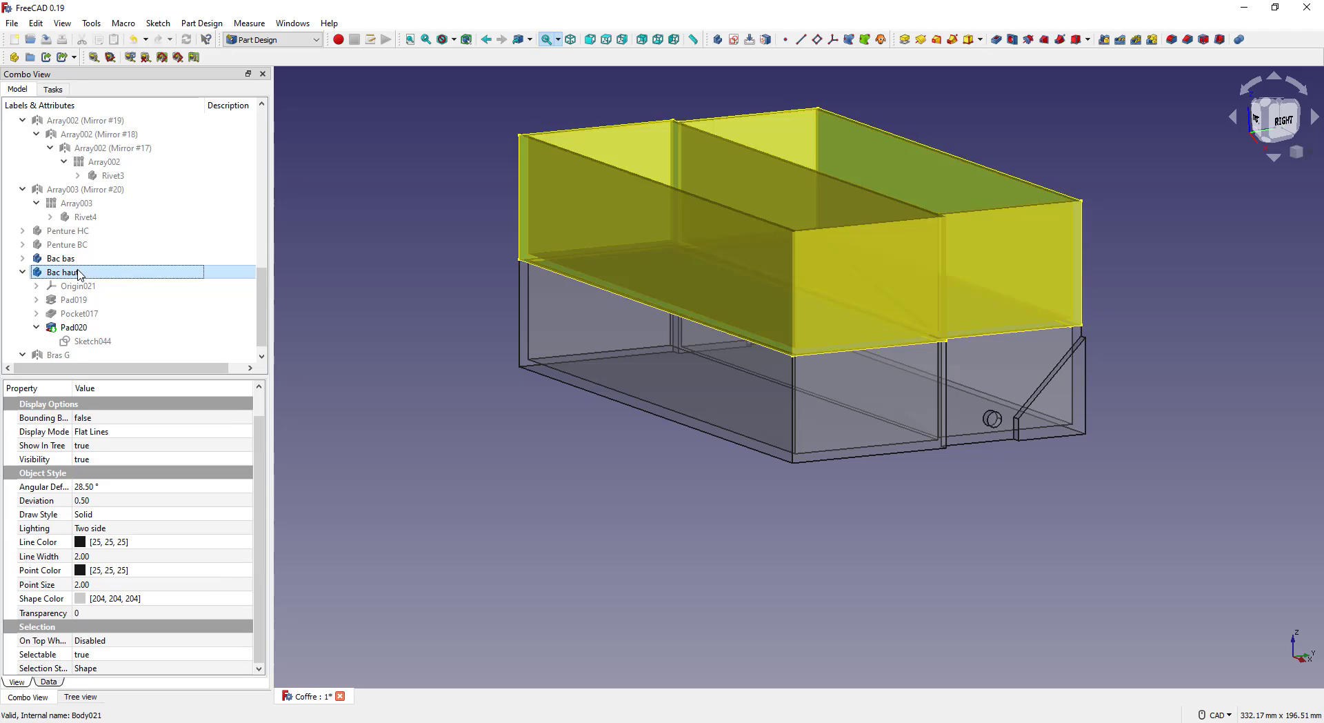
pyautogui.click(77, 273)
pyautogui.click(97, 260)
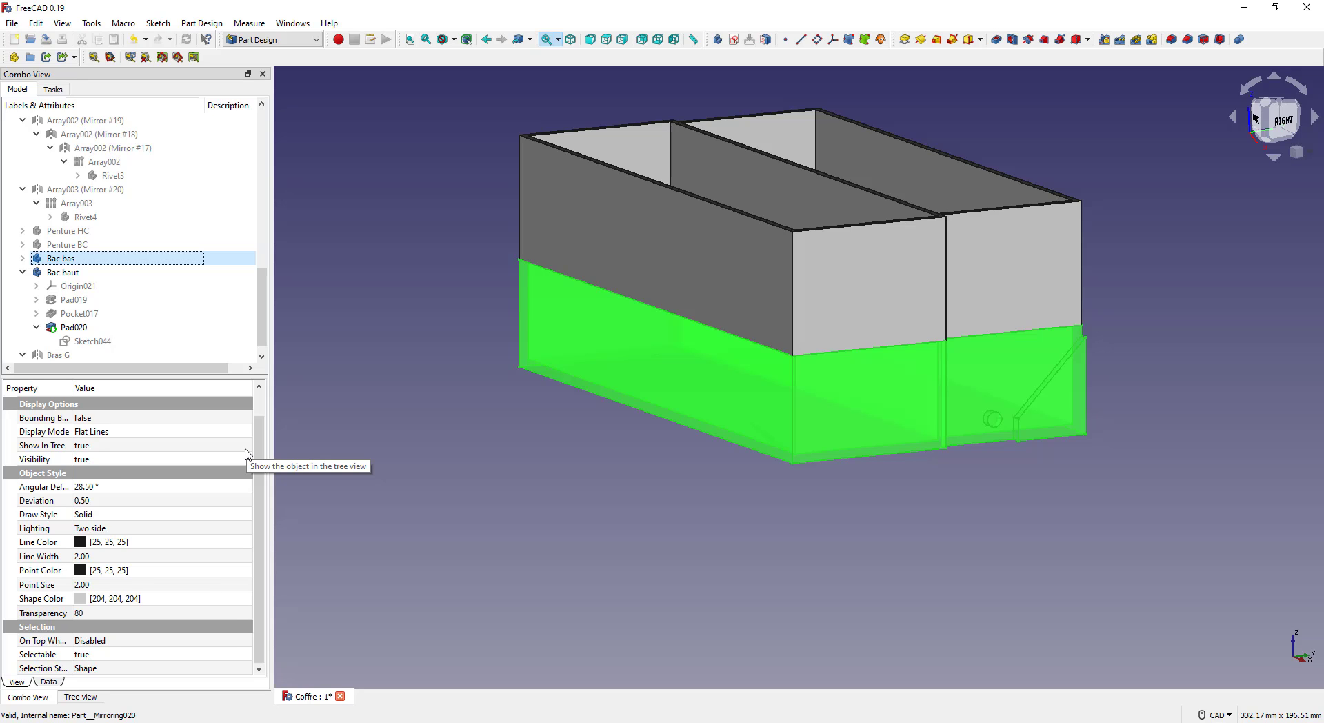
pyautogui.click(181, 615)
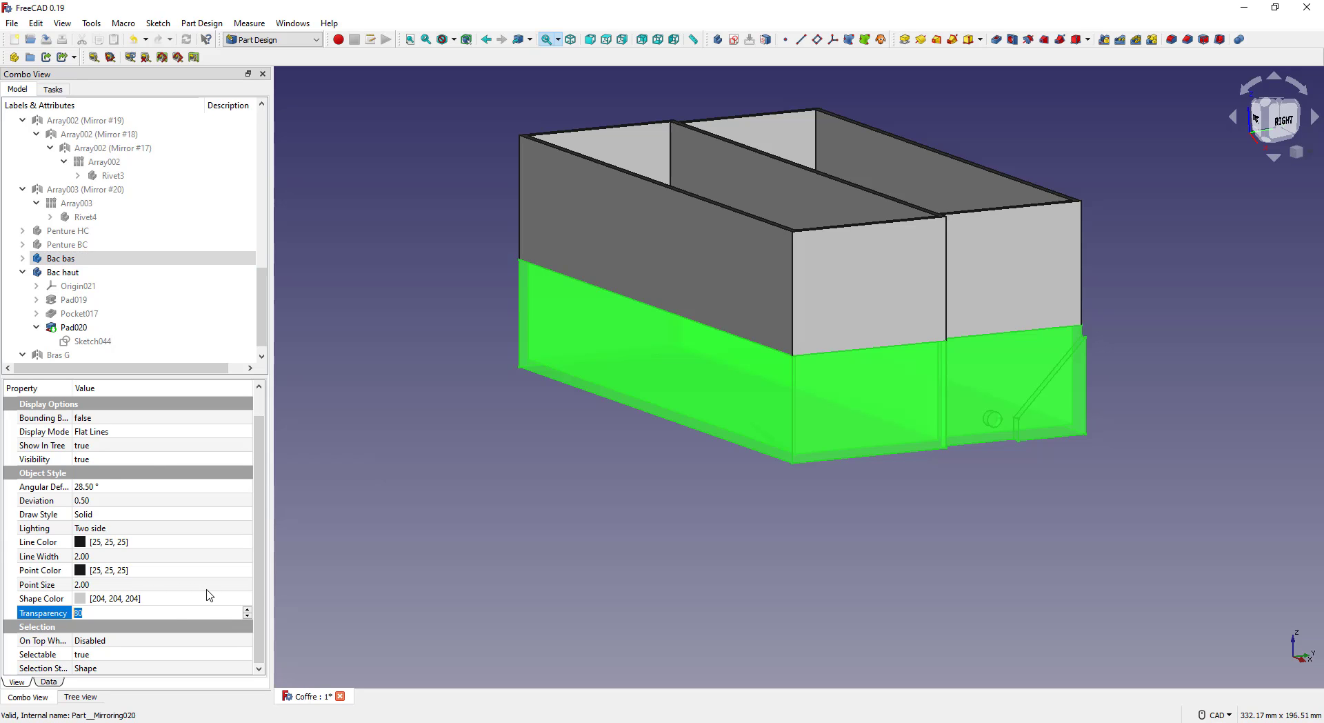
pyautogui.write('0')
pyautogui.press('Return')
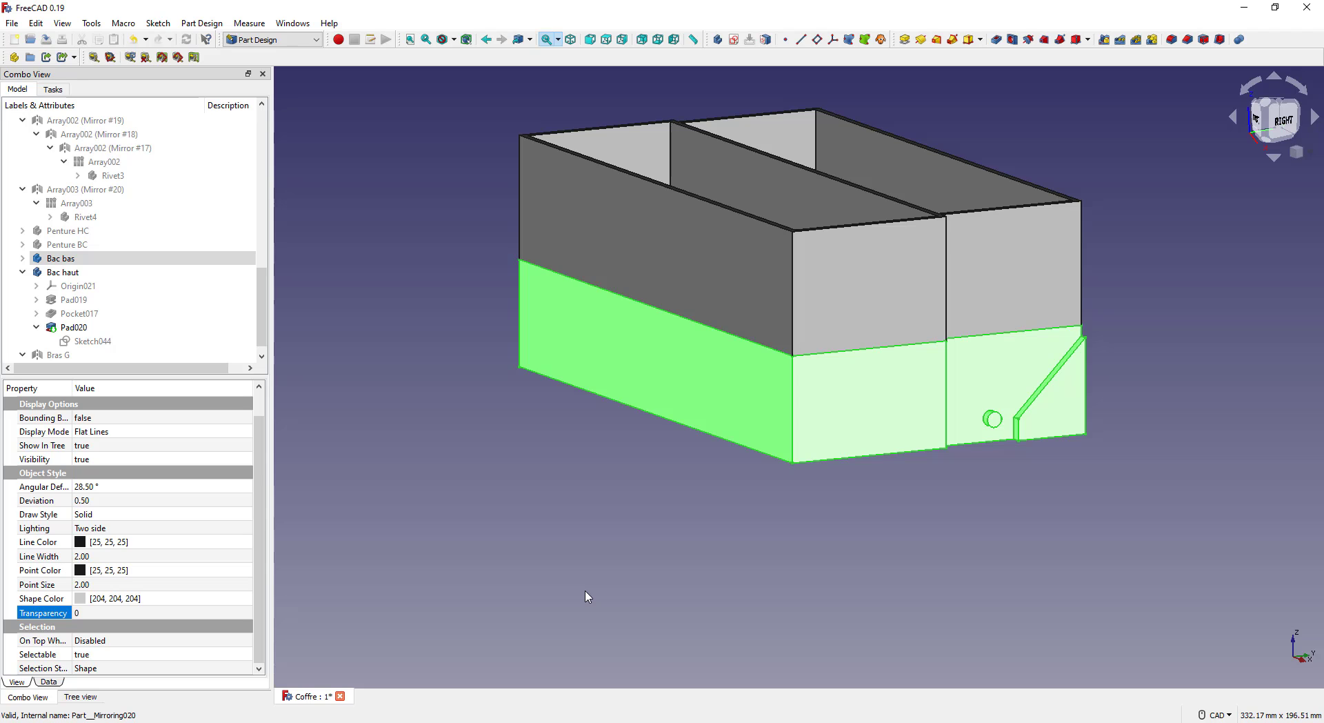
# Open Sketch038 of the lower tray Bac bas for editing
pyautogui.click(859, 650)
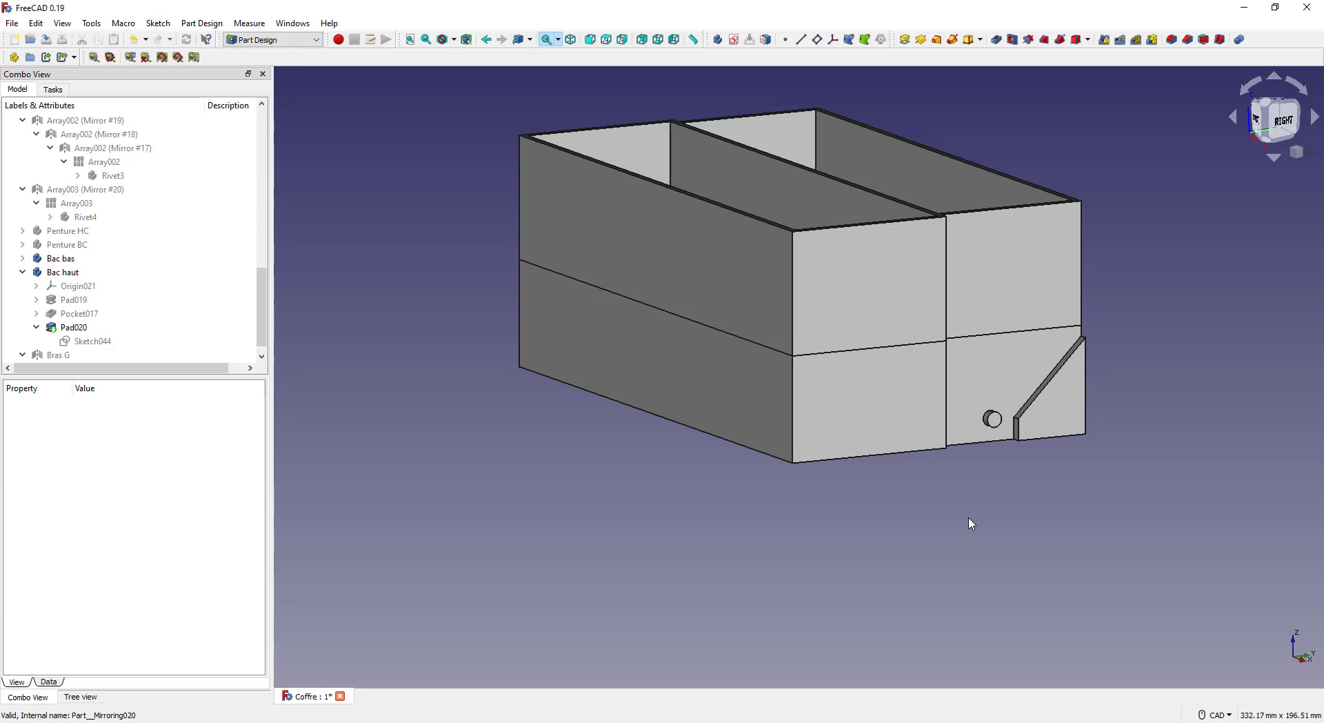
pyautogui.scroll(2, 20, 278)
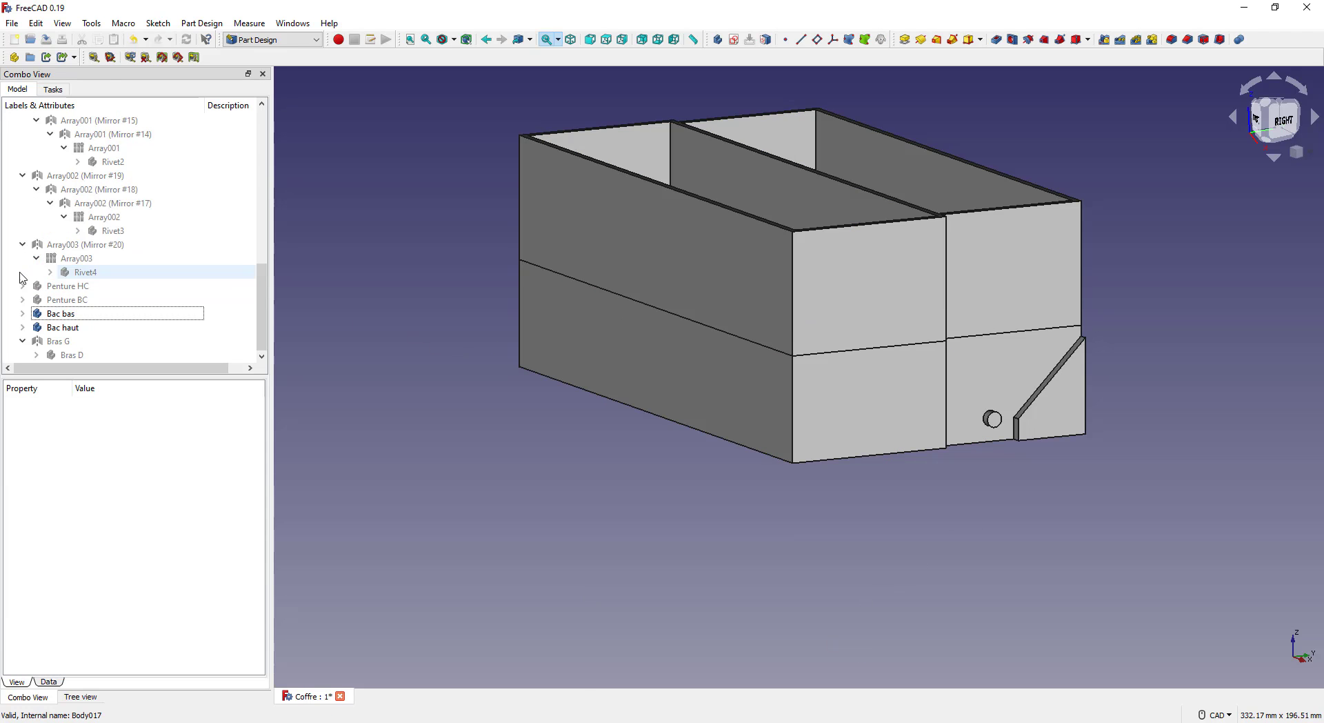
pyautogui.click(22, 313)
pyautogui.scroll(-2, 74, 301)
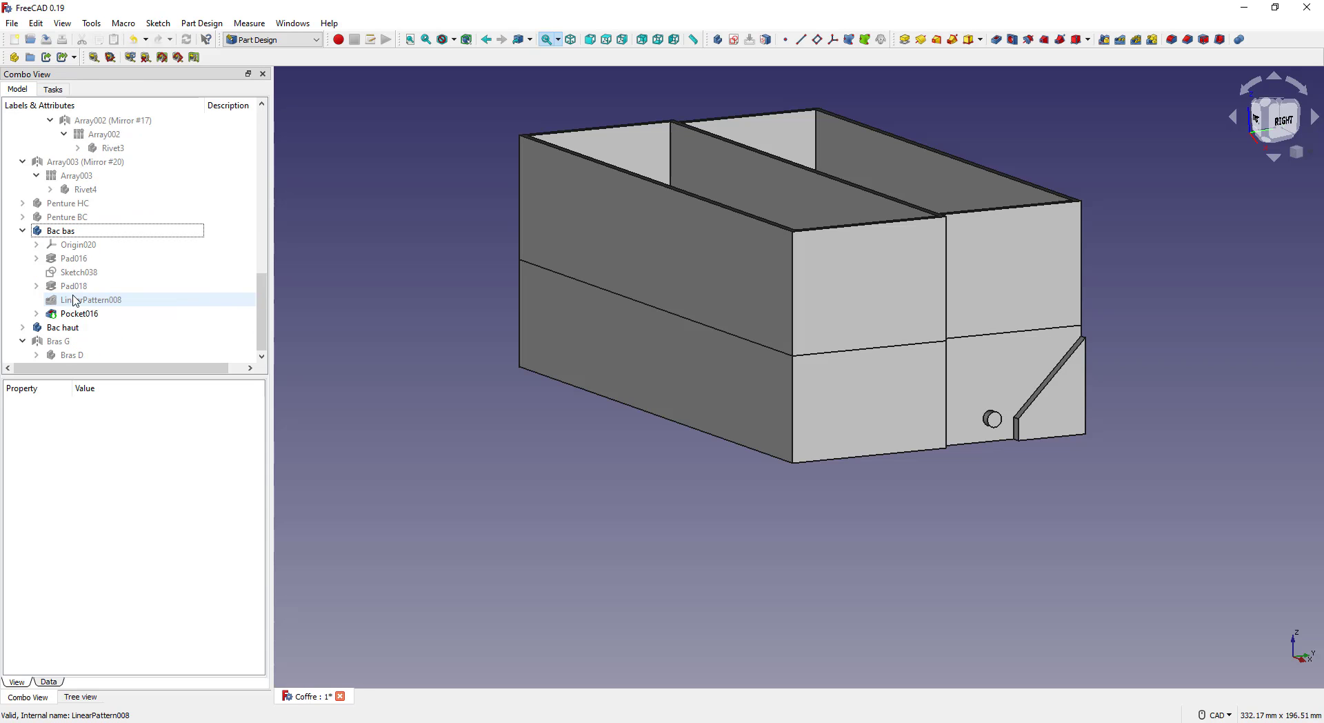
pyautogui.doubleClick(77, 271)
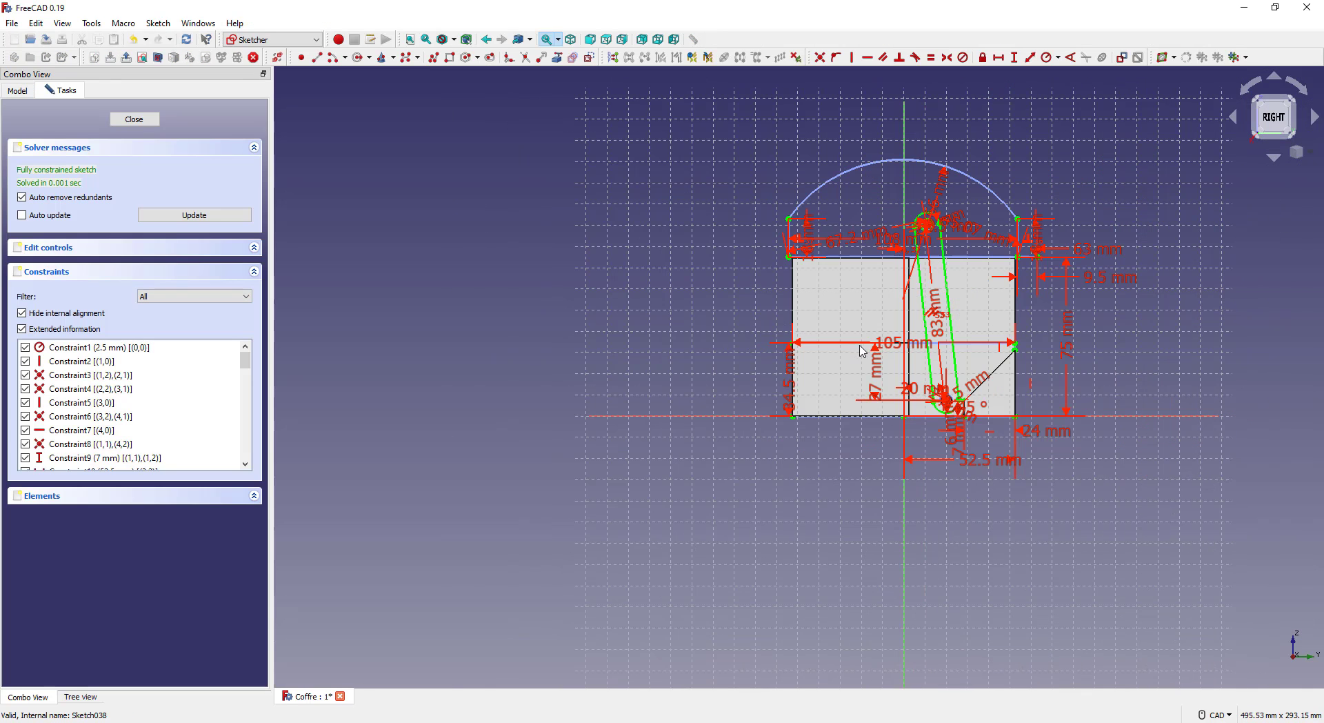
pyautogui.scroll(6, 909, 239)
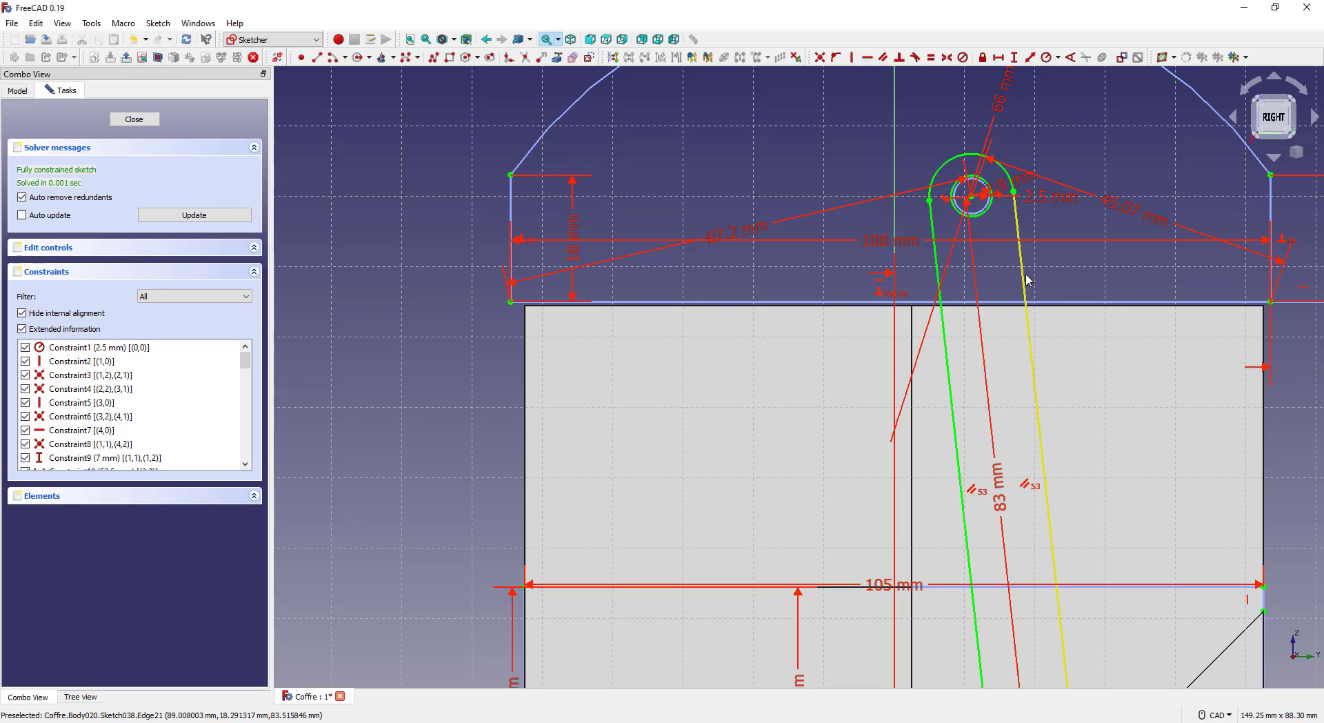
# Delete the horizontal constraint Constraint57 from the sketch to free the lid outline
pyautogui.moveTo(245, 366); pyautogui.dragTo(243, 483)
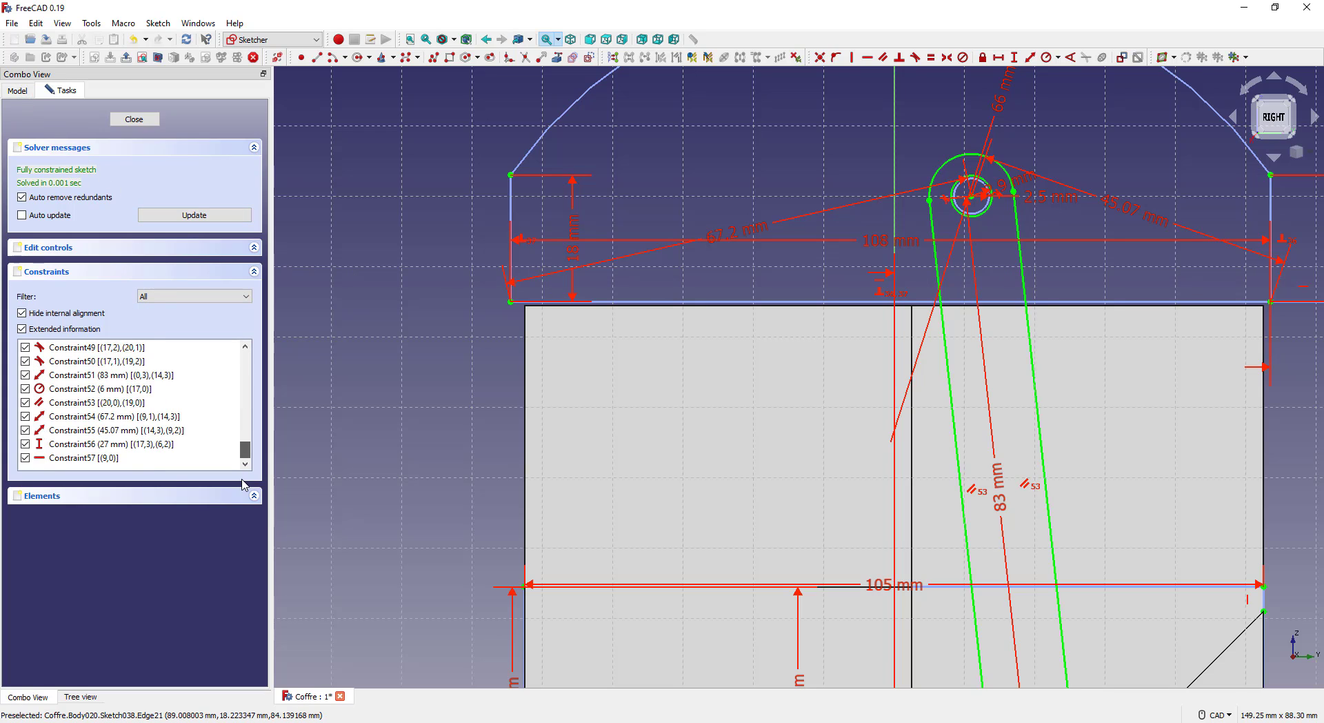
pyautogui.click(122, 458)
pyautogui.press('Delete')
pyautogui.scroll(-2, 862, 364)
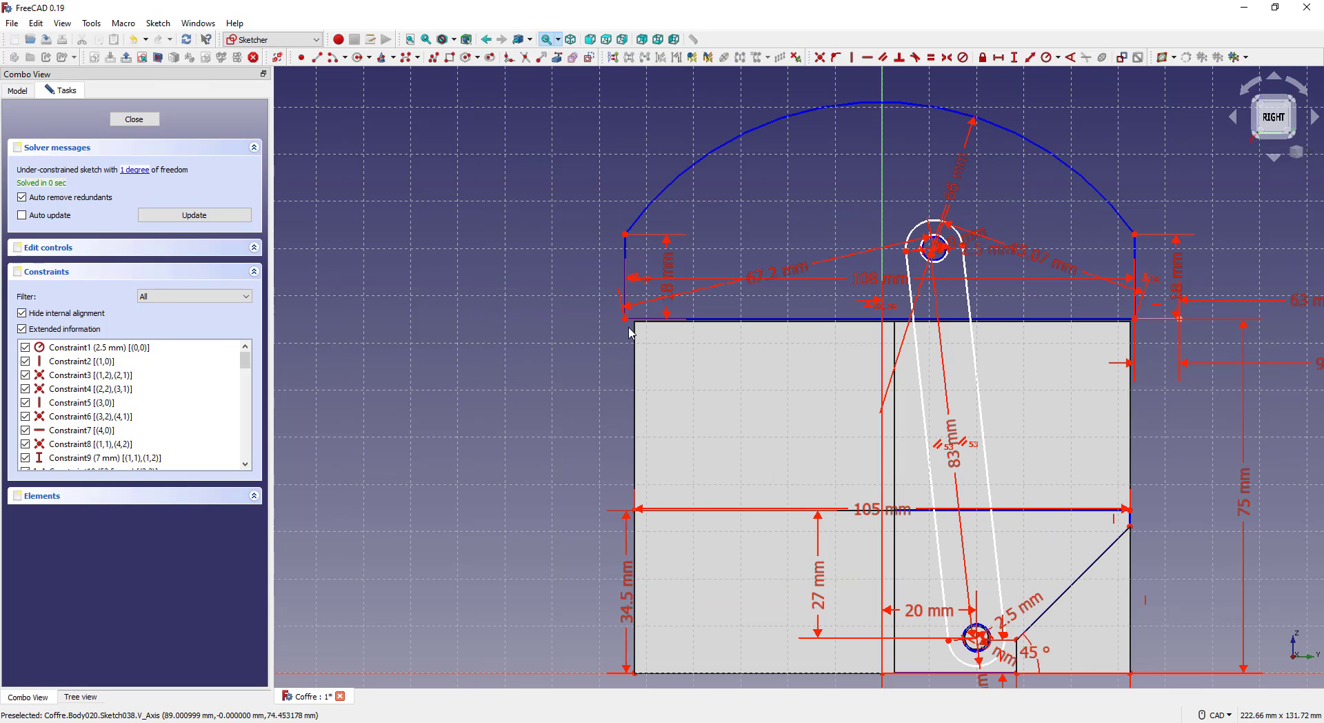
# Swing the lid outline upward from its front lower corner to test its rotation at the hinge side
pyautogui.moveTo(630, 298)
pyautogui.mouseDown()
pyautogui.moveTo(703, 177)
pyautogui.moveTo(798, 307)
pyautogui.moveTo(1051, 357)
pyautogui.mouseUp()
pyautogui.scroll(8, 787, 427)
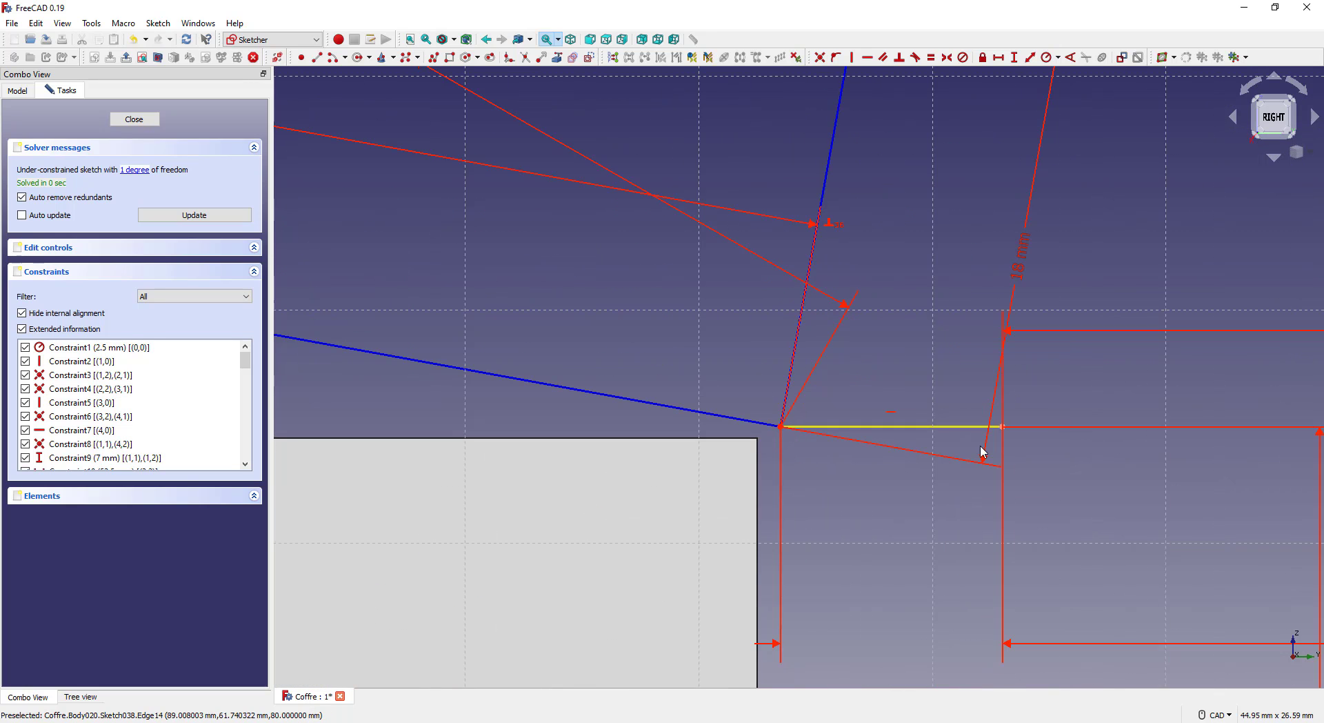
pyautogui.scroll(-8, 814, 424)
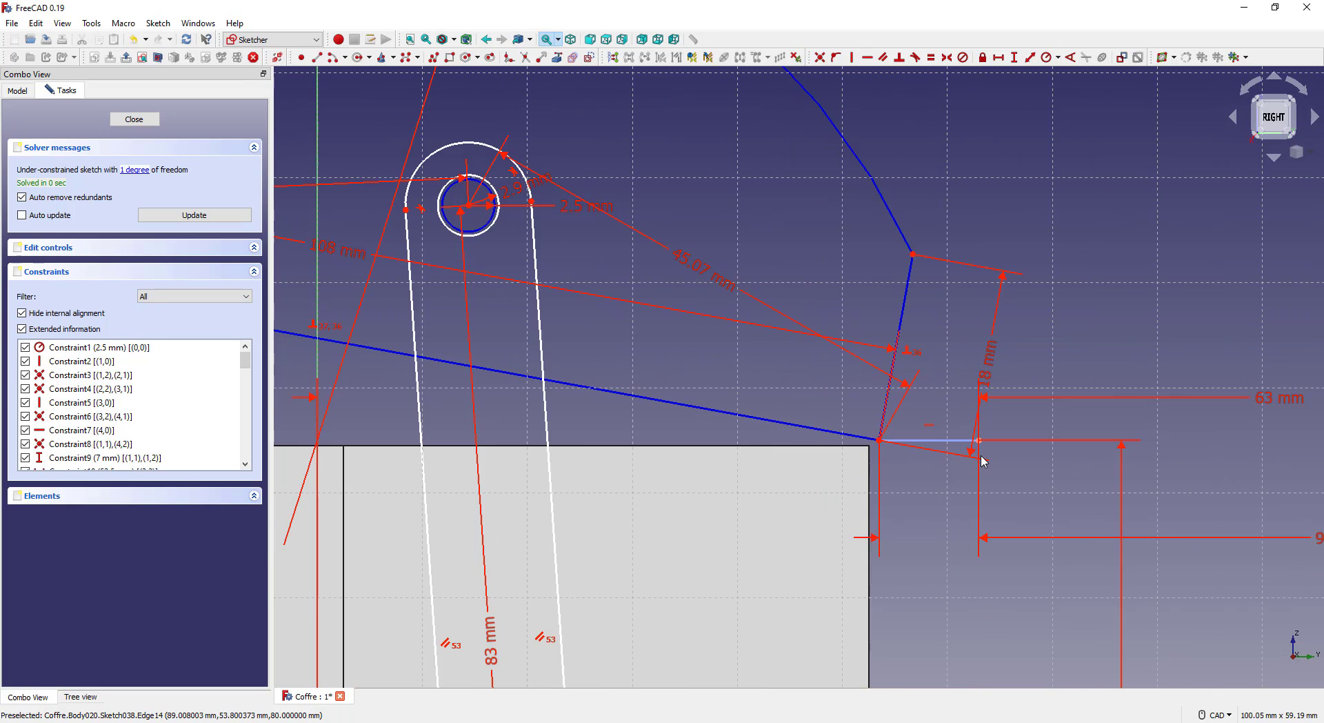
# Show the upper hinge Penture HG and compare its pin centre with the short line behind the lid
pyautogui.click(17, 90)
pyautogui.scroll(10, 159, 217)
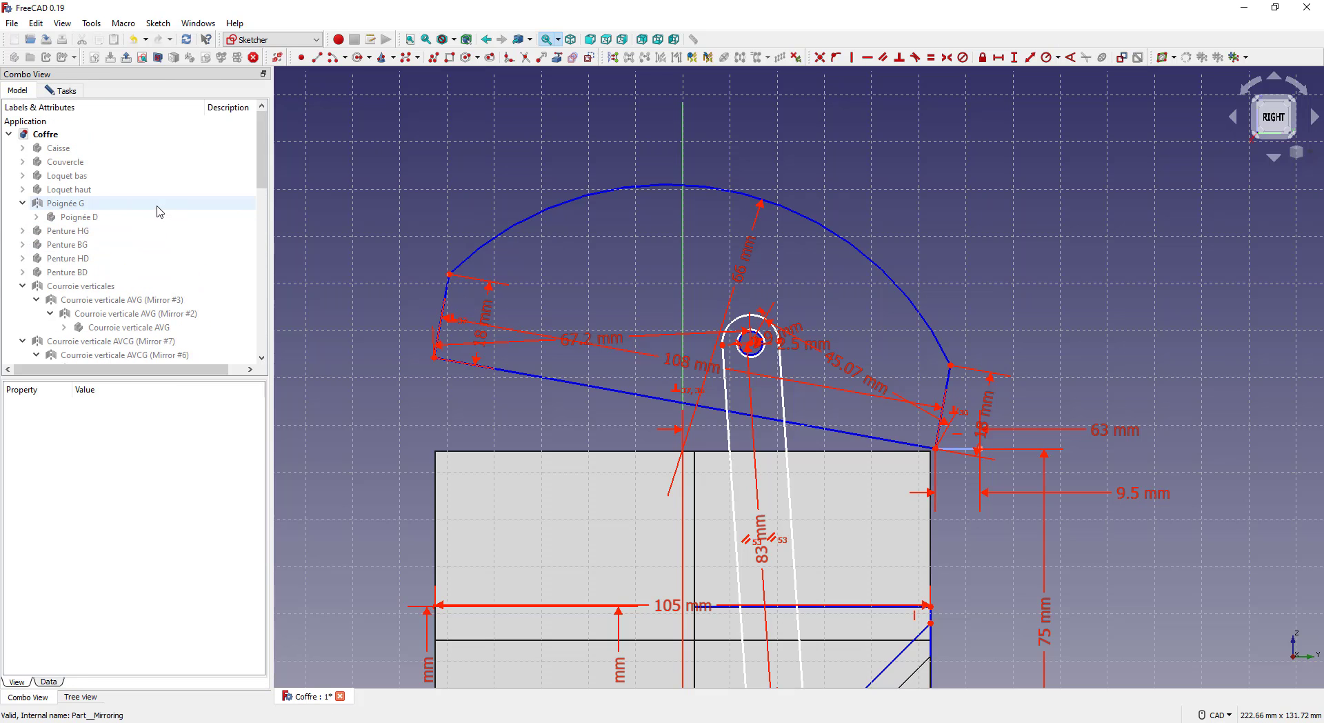
pyautogui.scroll(-1, 160, 211)
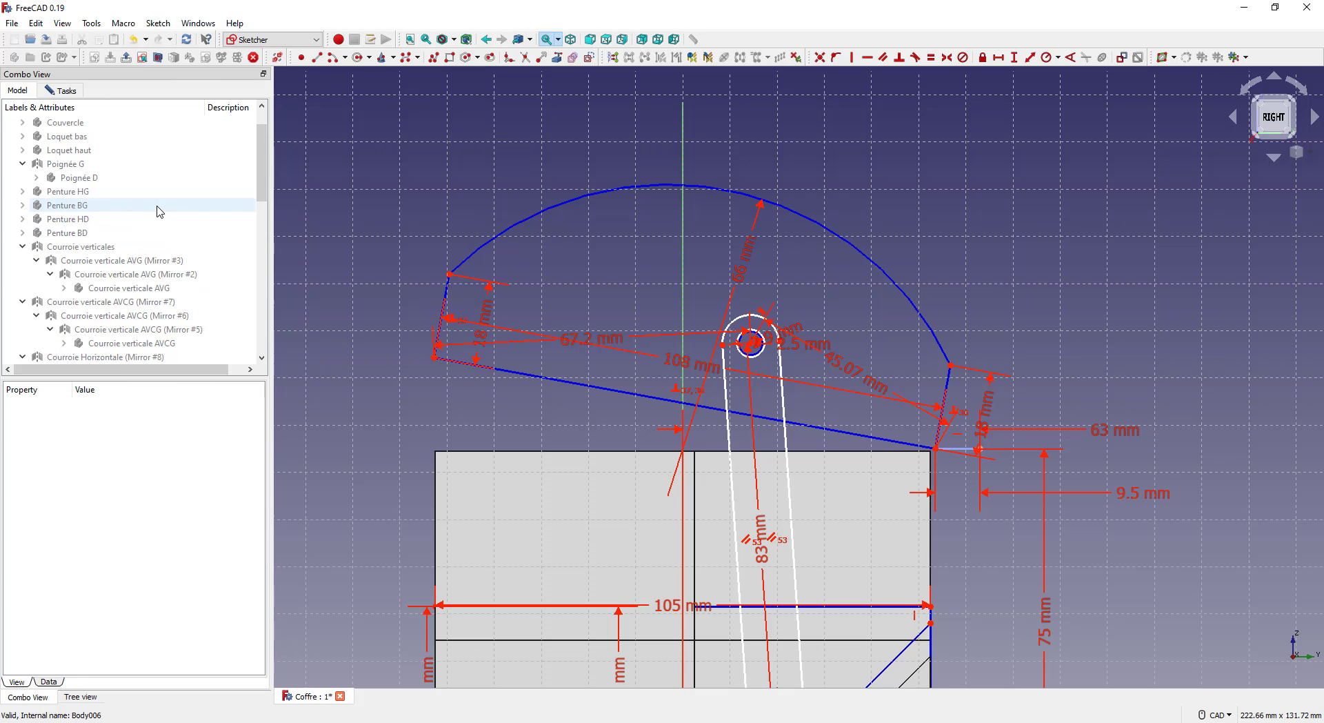
pyautogui.click(44, 194)
pyautogui.scroll(8, 994, 485)
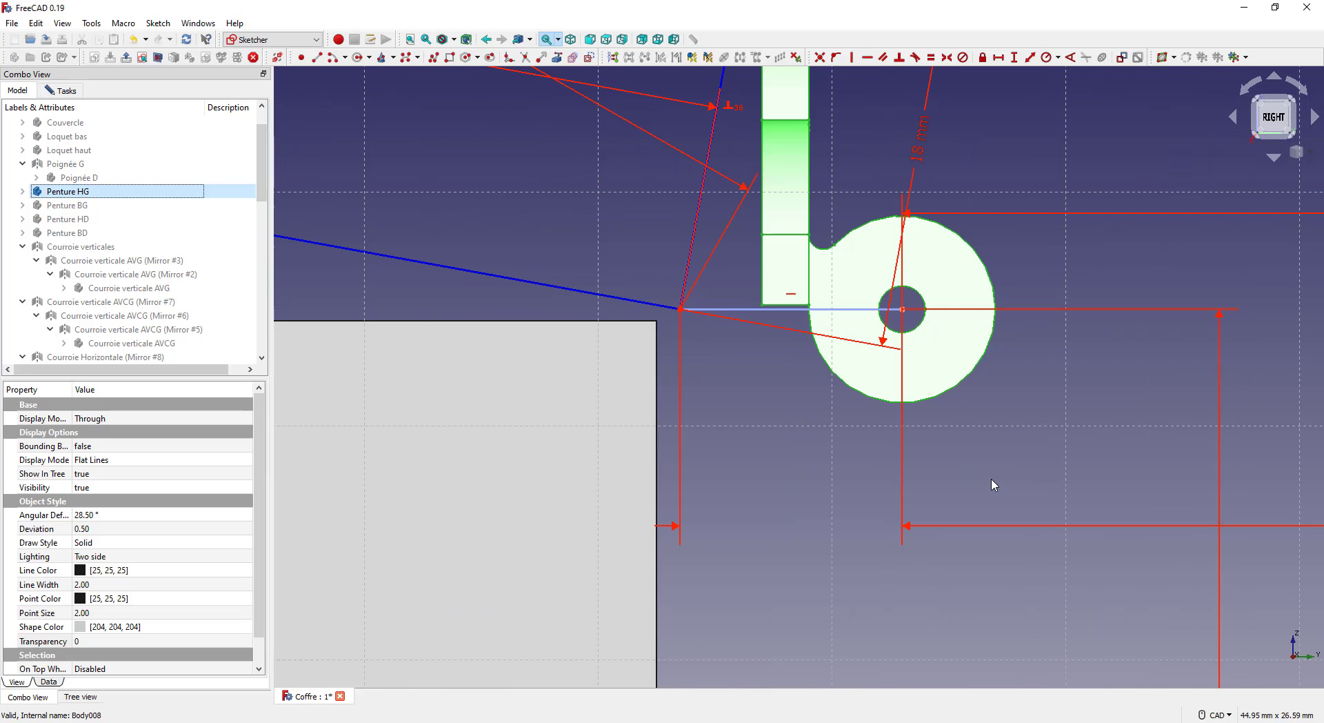
pyautogui.scroll(-4, 931, 321)
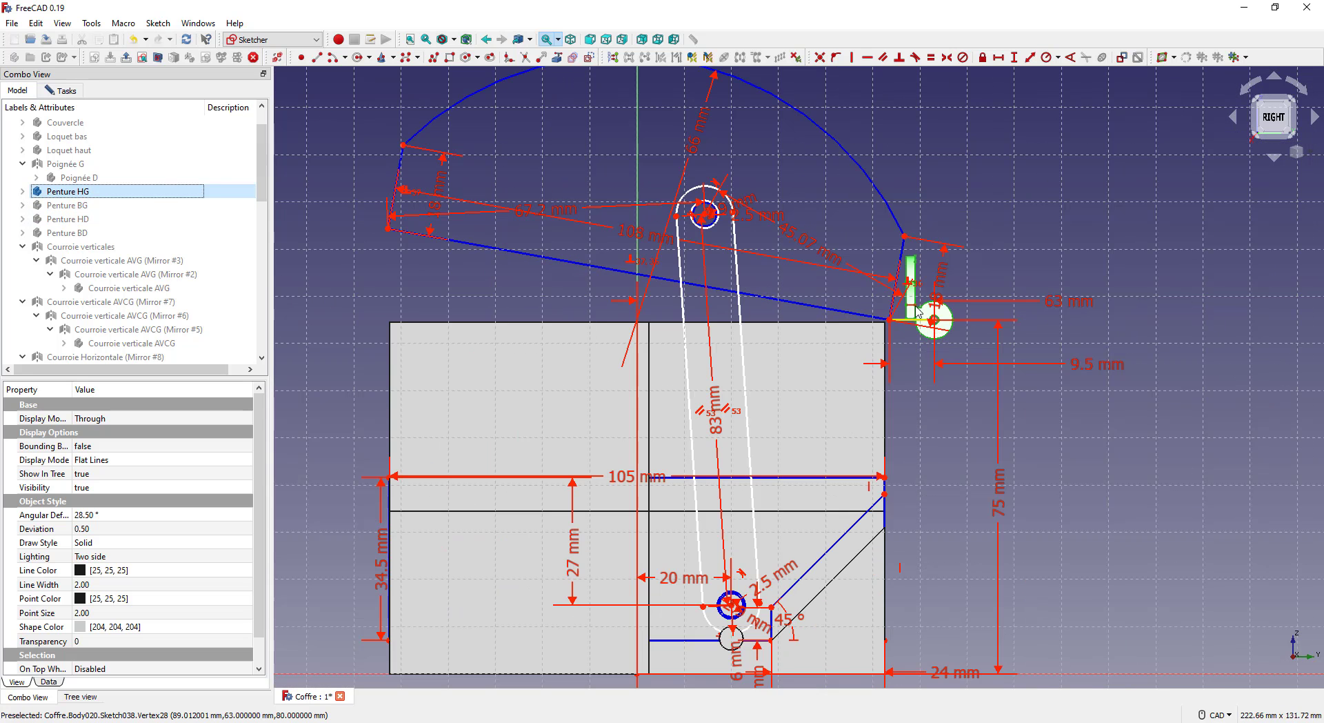
pyautogui.scroll(6, 780, 432)
pyautogui.scroll(-4, 814, 456)
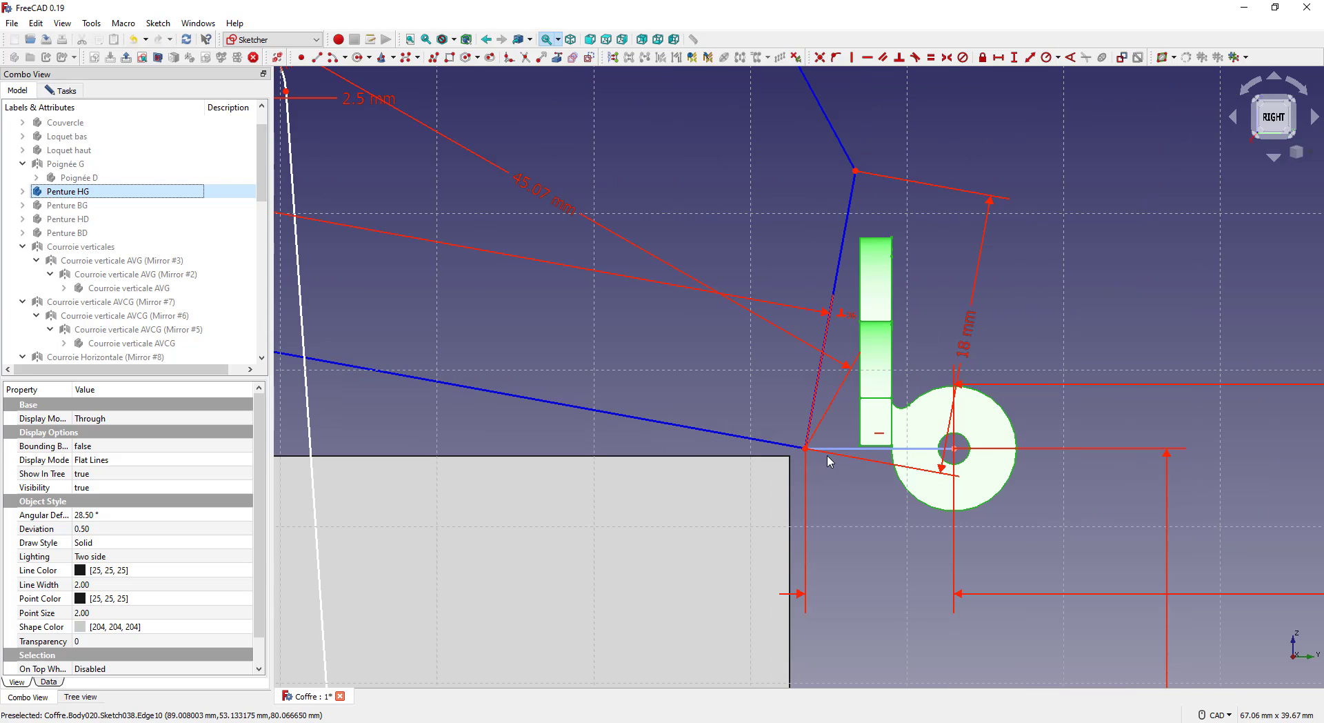
# Undo the lid swing and replace the short hinge line's horizontal constraint with a parallel constraint to the lid's lower edge
pyautogui.scroll(2, 866, 442)
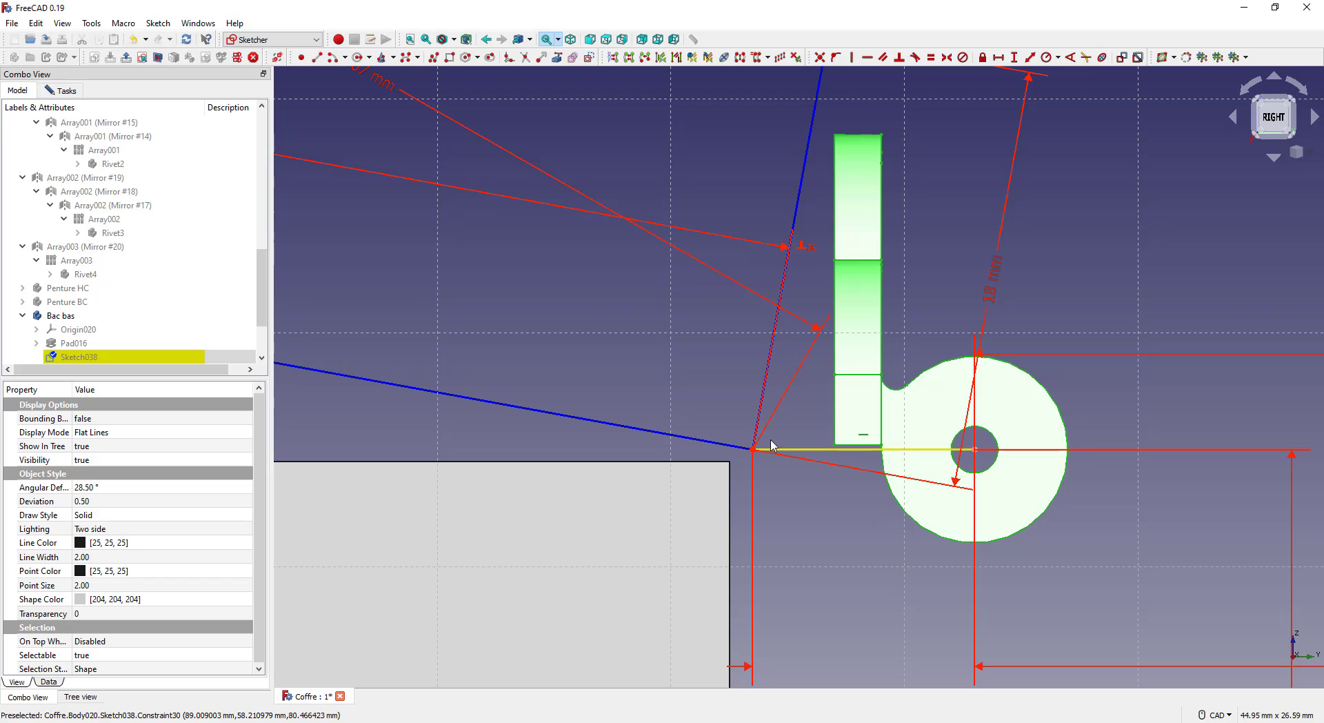
pyautogui.scroll(-4, 647, 348)
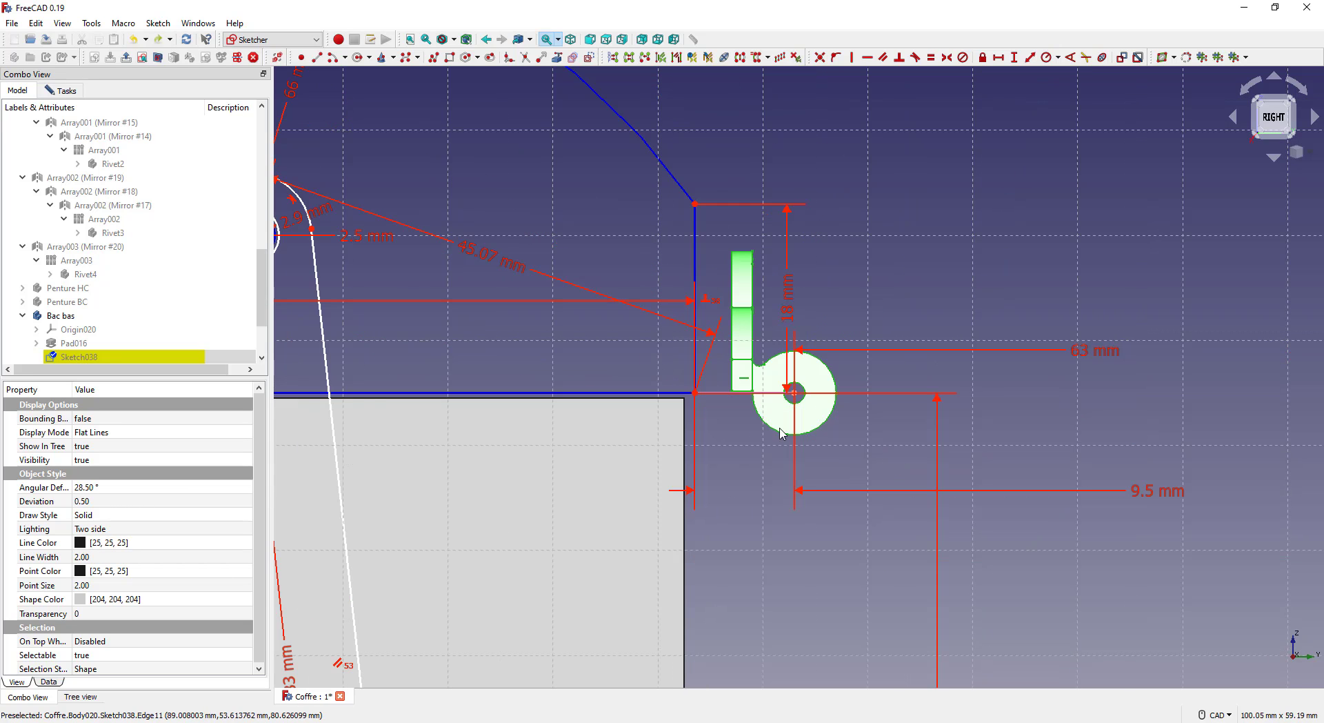
pyautogui.scroll(4, 724, 386)
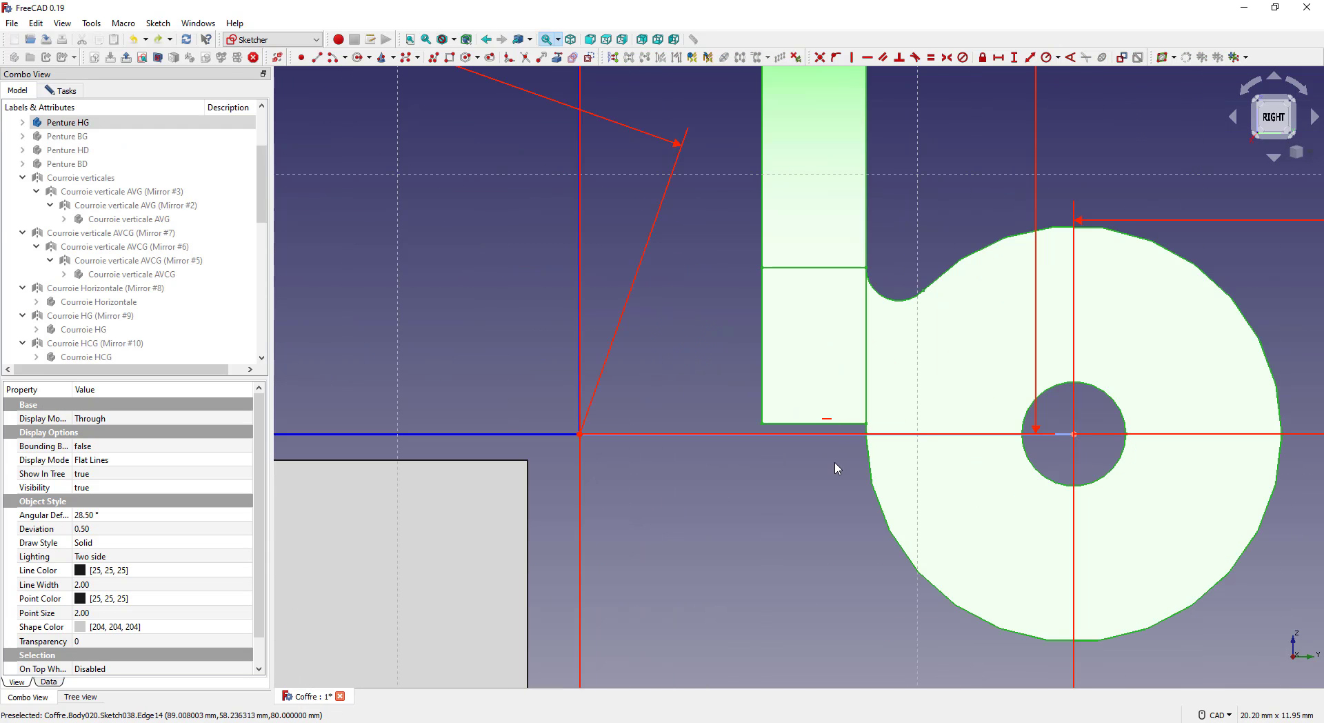
pyautogui.press('Delete')
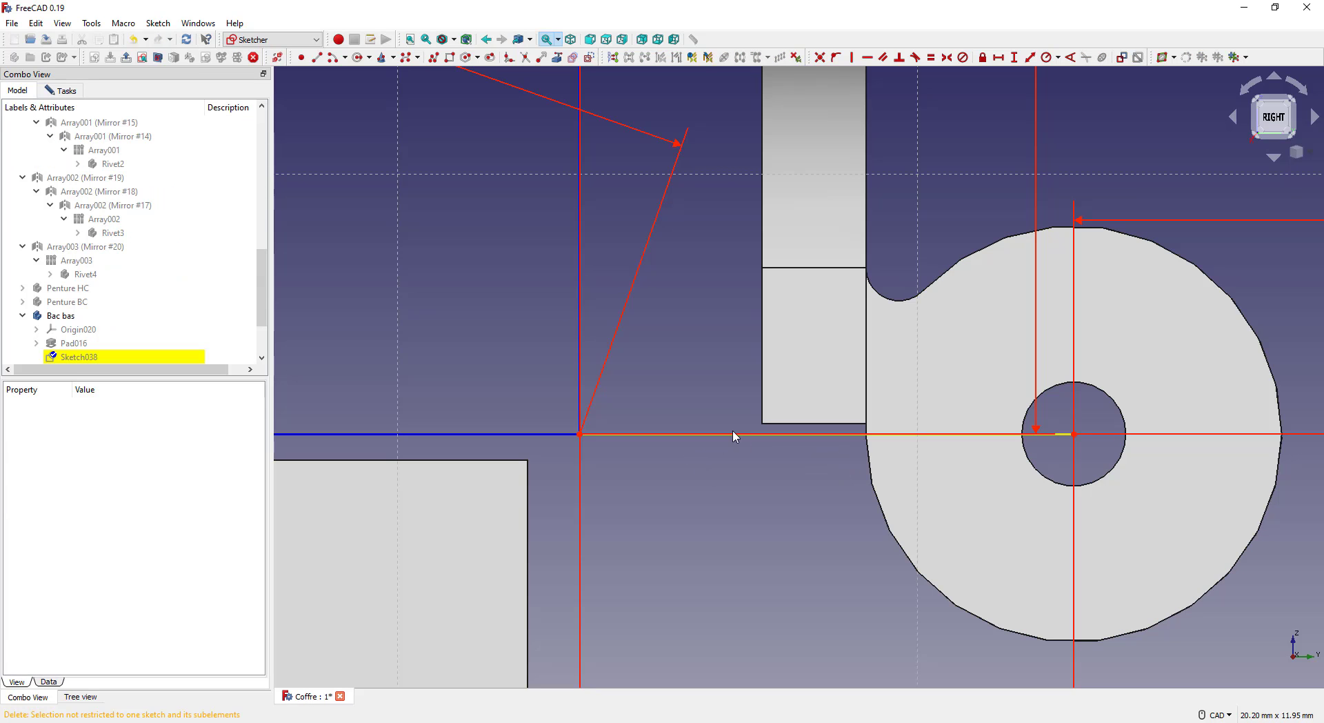
pyautogui.moveTo(541, 400); pyautogui.dragTo(507, 462)
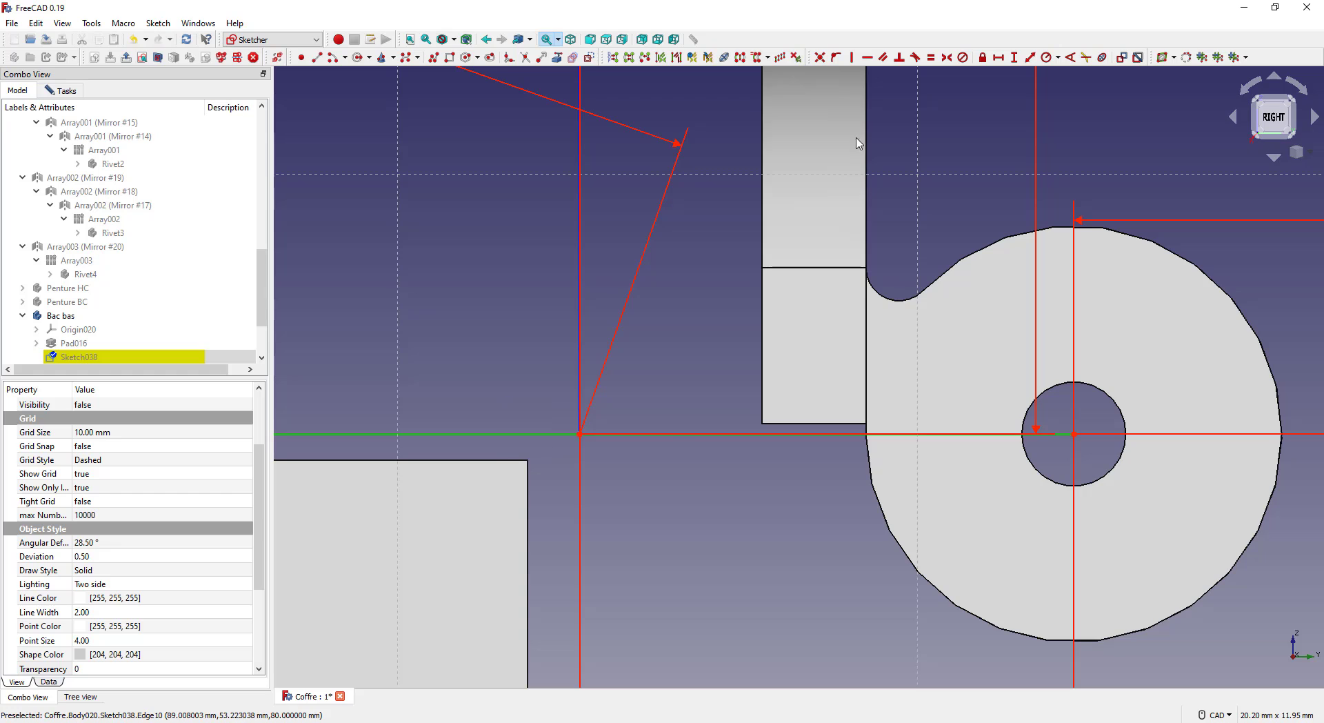
pyautogui.click(883, 57)
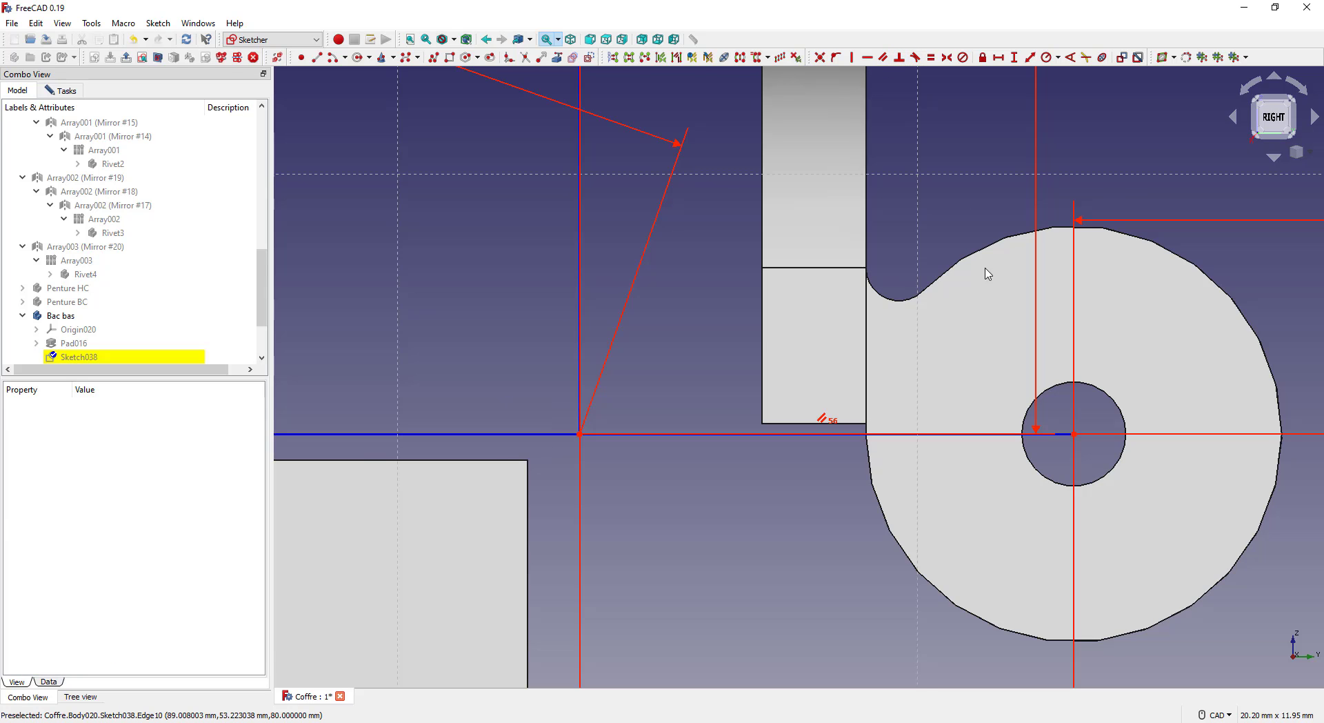
# Swing the lid outline open from its front lower corner and examine how the short hinge line follows around the pin
pyautogui.scroll(-8, 1035, 348)
pyautogui.scroll(-5, 1043, 364)
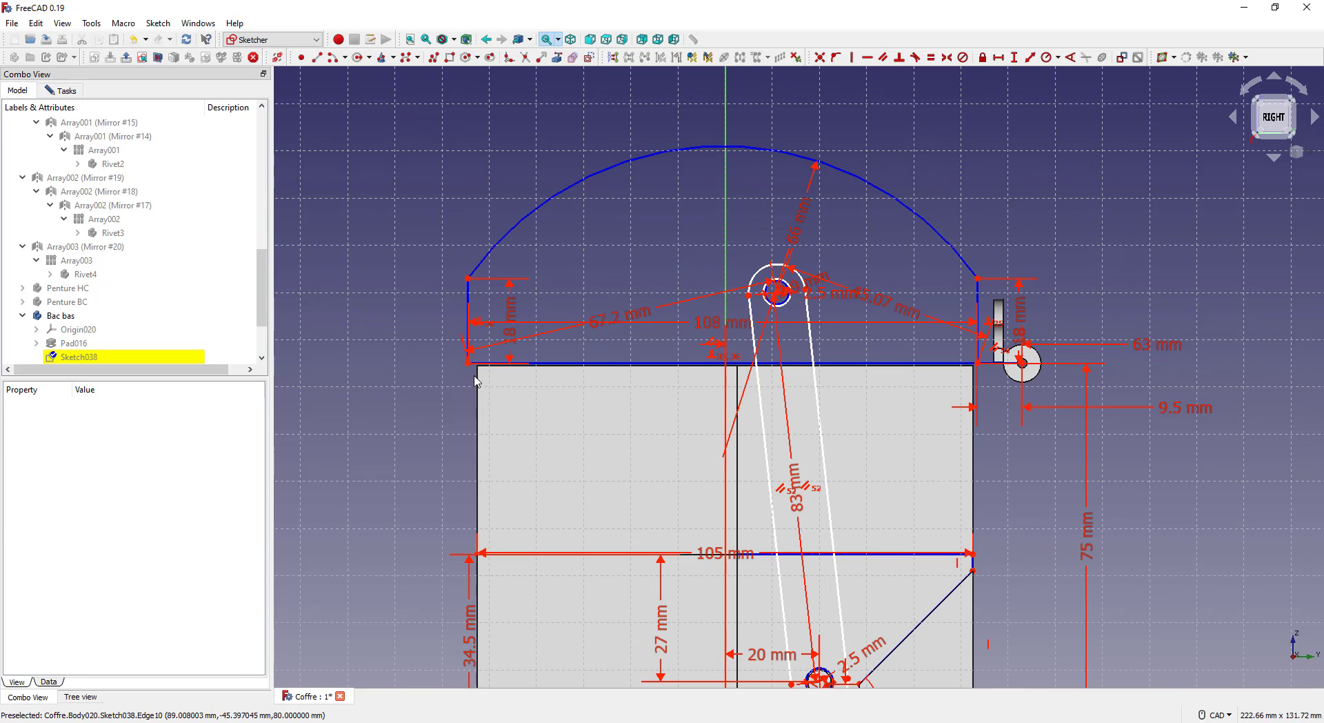
pyautogui.moveTo(474, 353)
pyautogui.mouseDown()
pyautogui.moveTo(556, 222)
pyautogui.moveTo(553, 304)
pyautogui.moveTo(679, 140)
pyautogui.mouseUp()
pyautogui.scroll(-2, 909, 338)
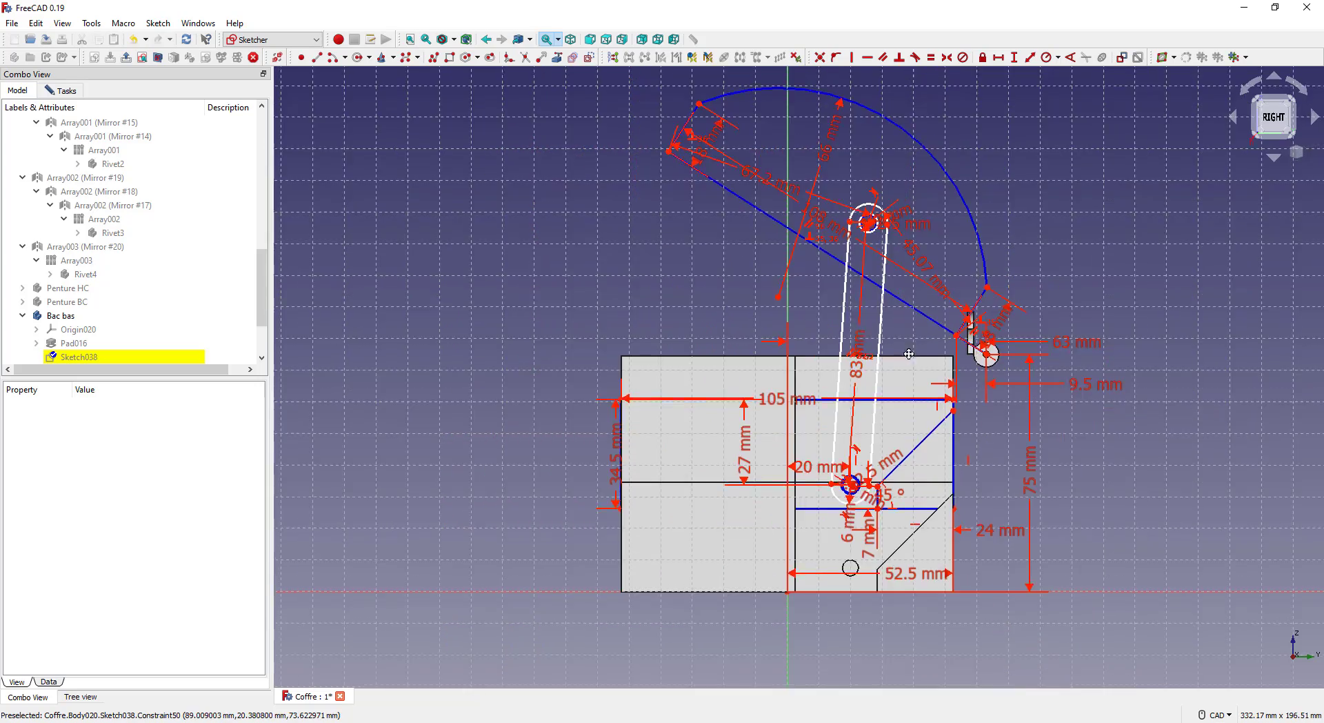
pyautogui.moveTo(908, 340); pyautogui.dragTo(764, 492, button='middle')
pyautogui.scroll(2, 763, 492)
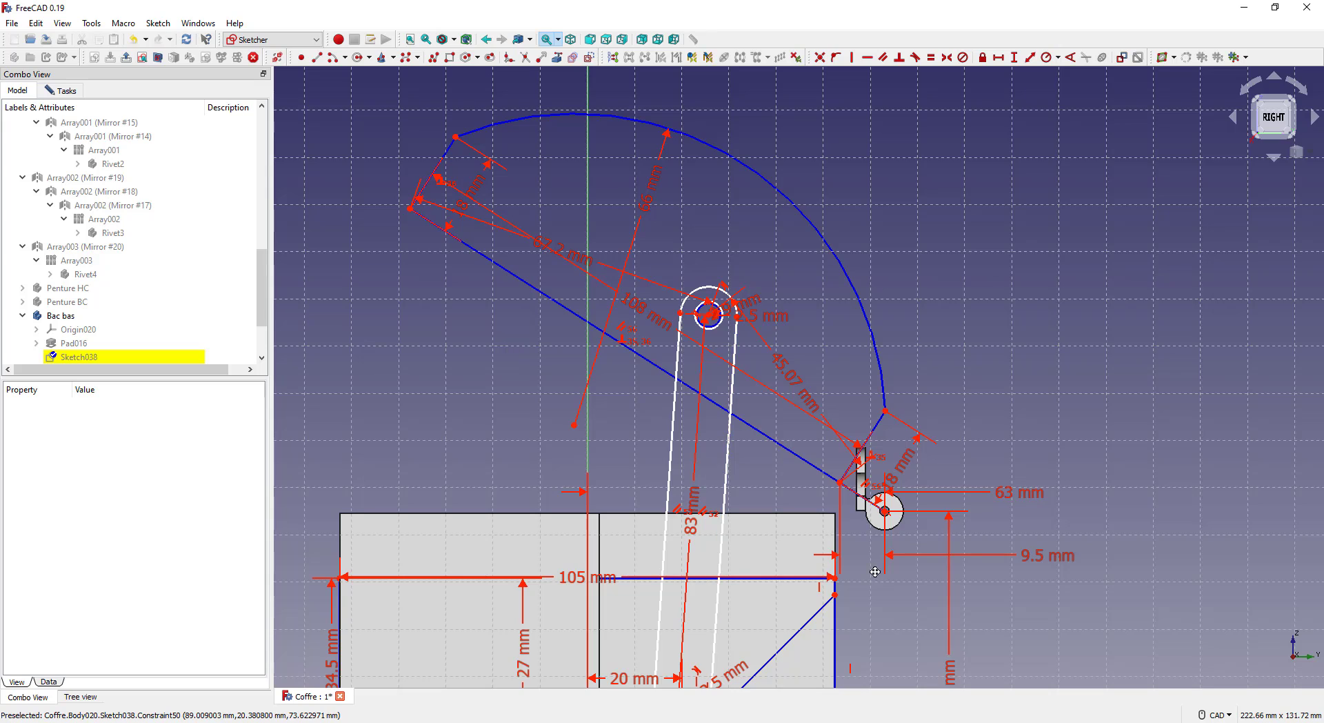
pyautogui.moveTo(868, 562); pyautogui.dragTo(869, 513, button='middle')
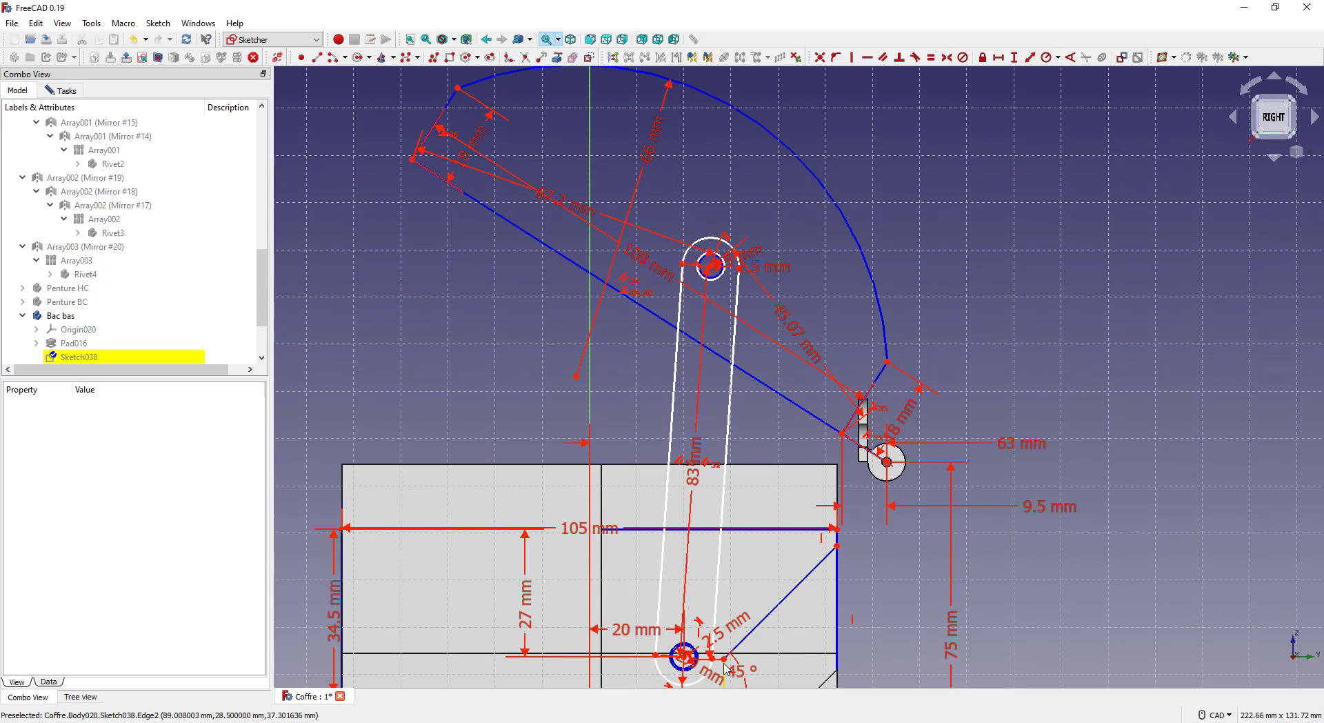
pyautogui.moveTo(726, 665)
pyautogui.mouseDown()
pyautogui.moveTo(711, 572)
pyautogui.moveTo(754, 535)
pyautogui.moveTo(754, 503)
pyautogui.moveTo(757, 534)
pyautogui.mouseUp()
pyautogui.scroll(10, 922, 486)
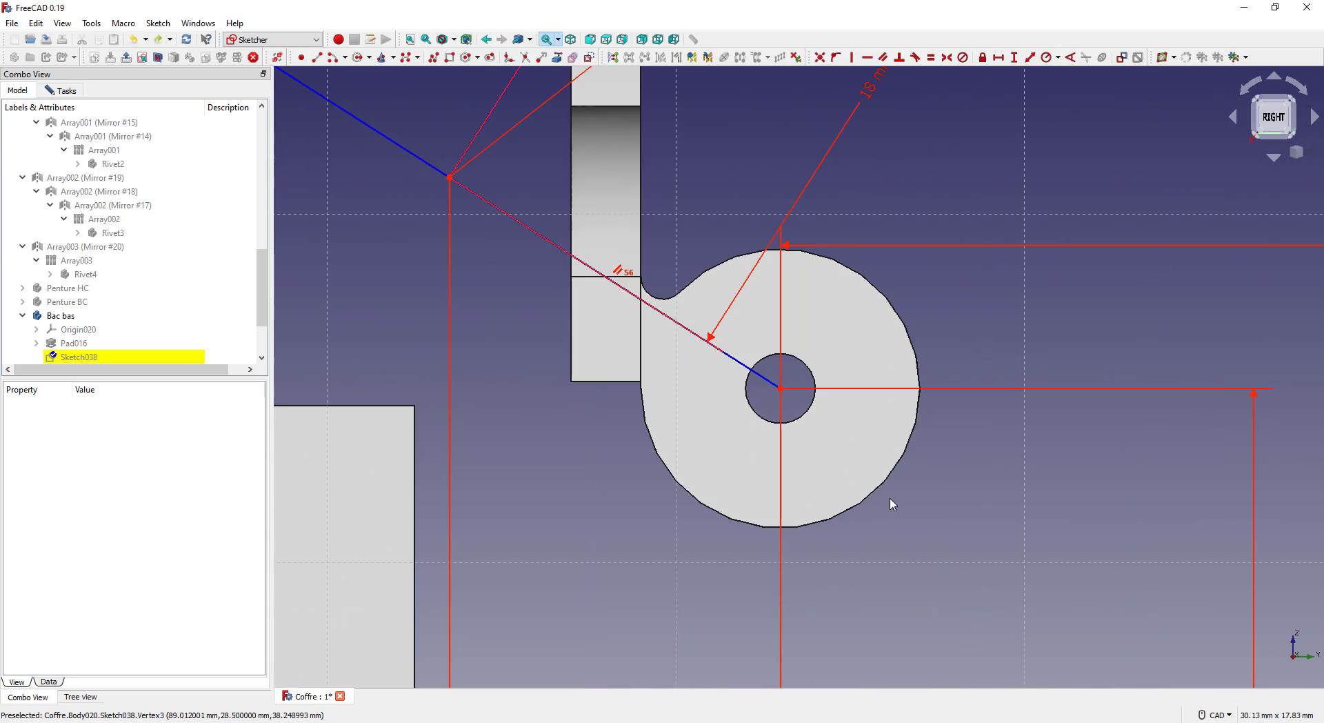
# Undo the lid swing and try to constrain the short hinge line's length to 9.5 mm
pyautogui.scroll(-6, 925, 540)
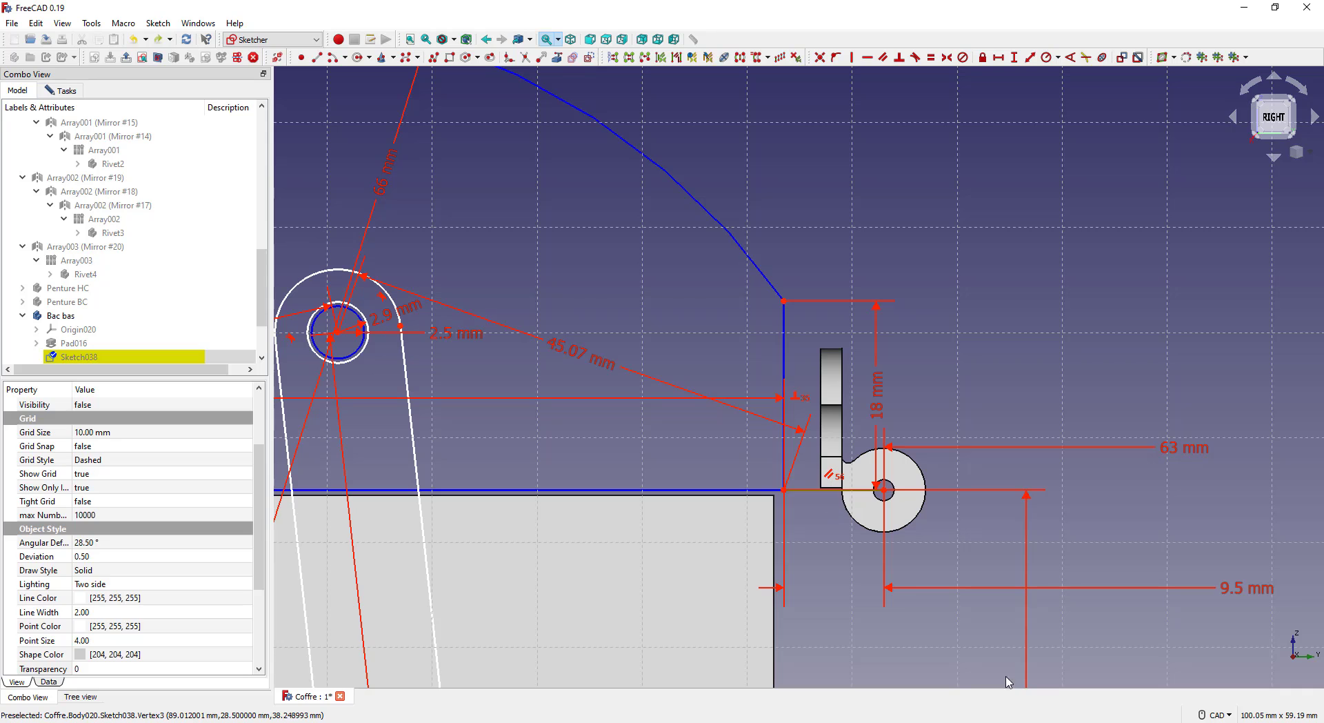
pyautogui.click(1031, 57)
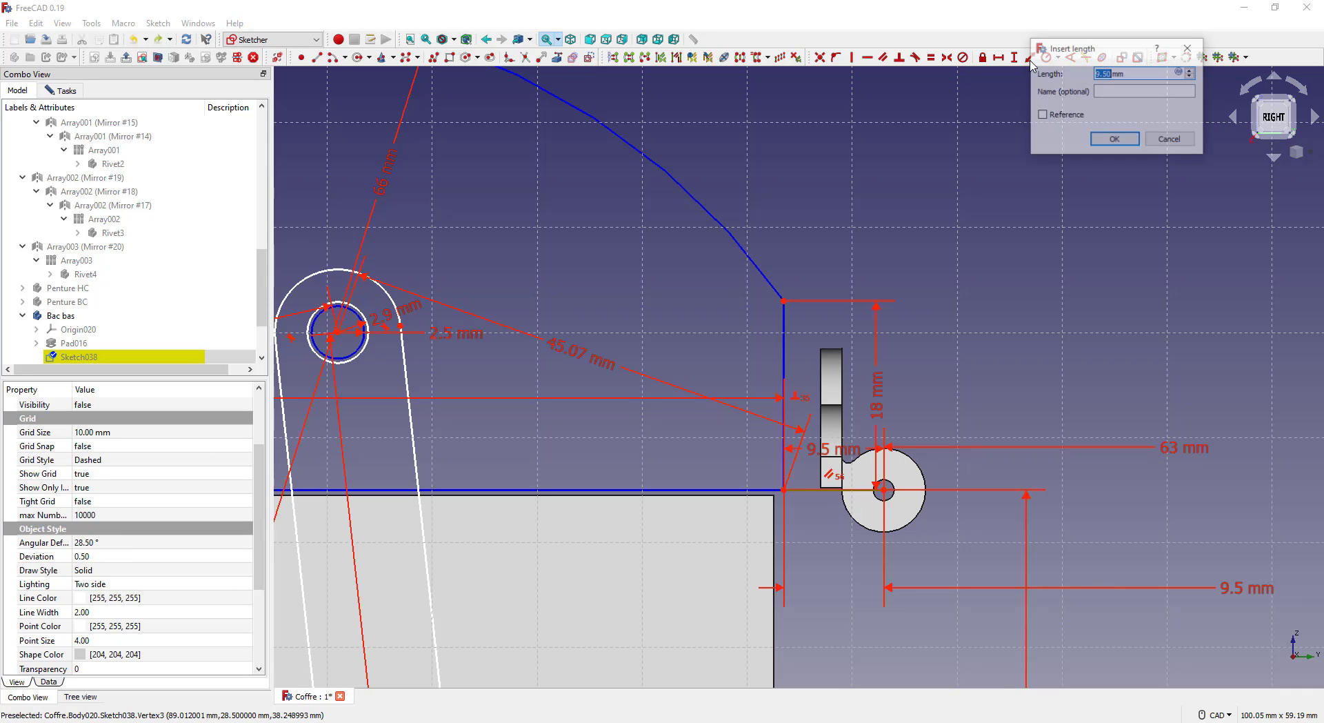
pyautogui.click(1116, 144)
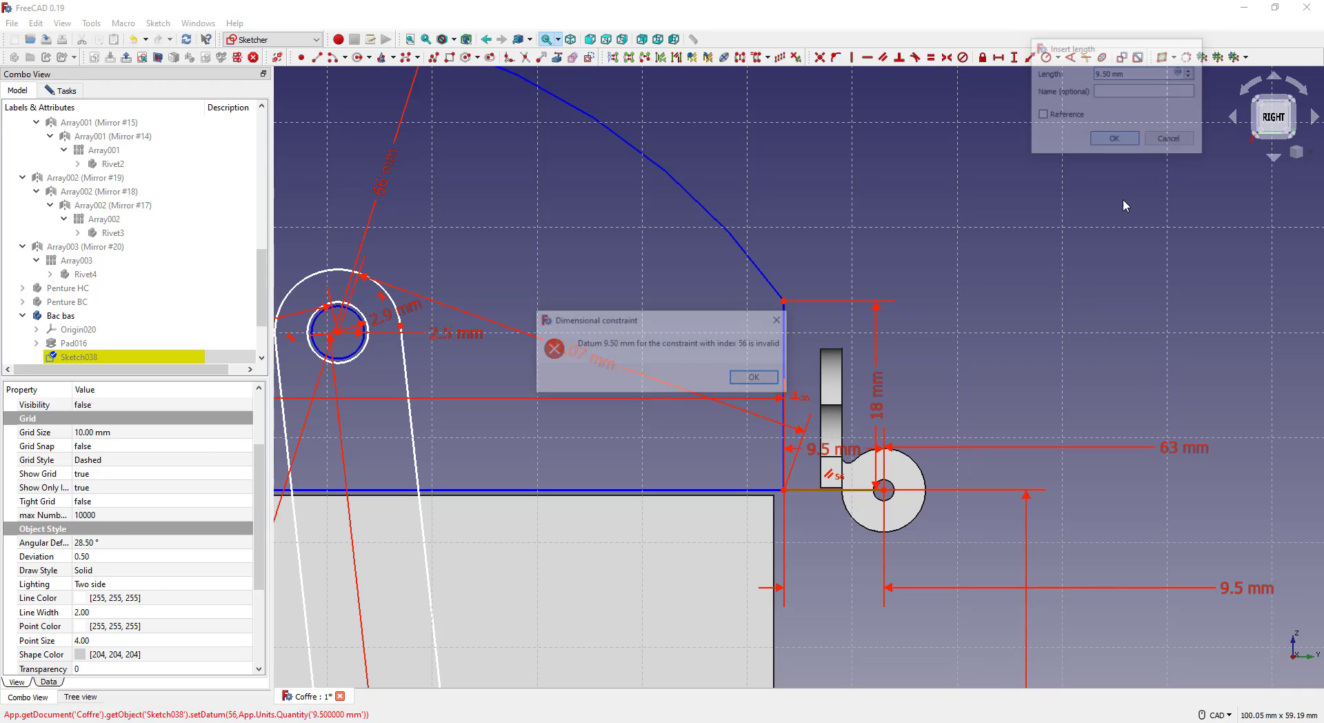
pyautogui.click(757, 378)
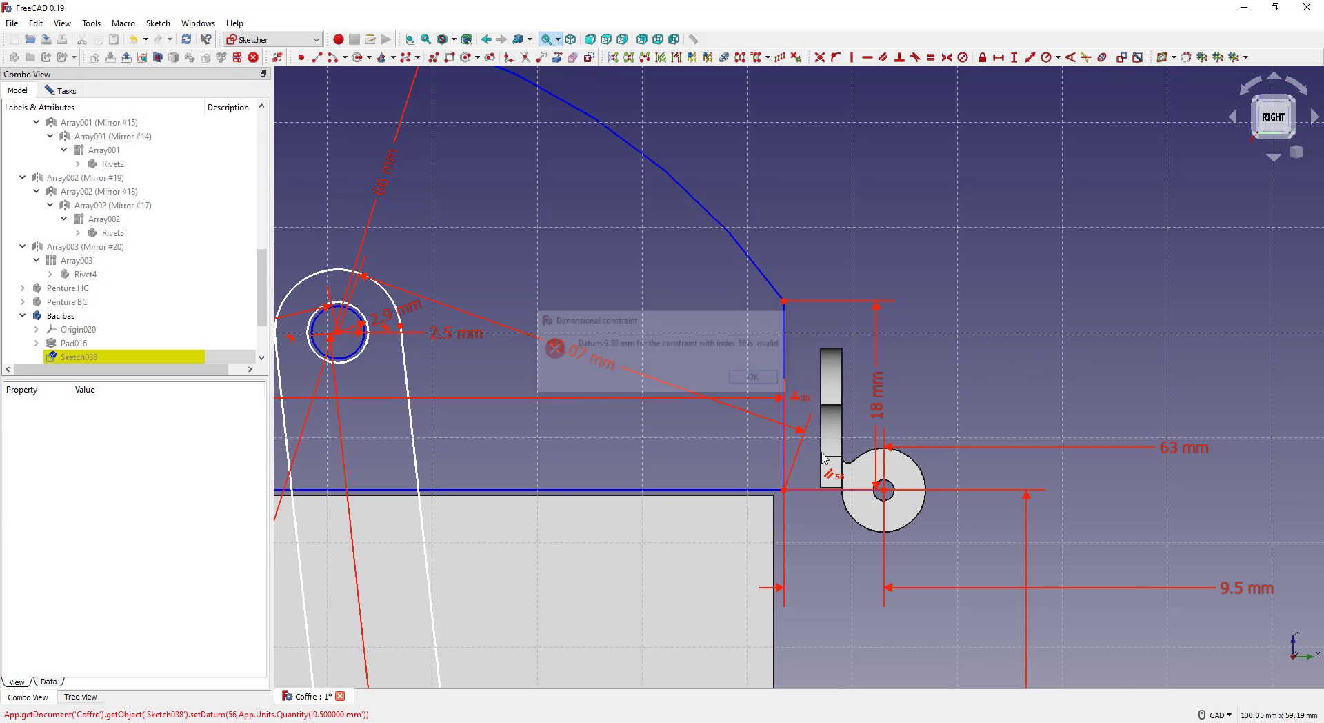
# Replace the 9.5 mm horizontal distance between lid corner and hinge pin with a 9.5 mm length constraint on the short line
pyautogui.scroll(-2, 824, 451)
pyautogui.click(1098, 553)
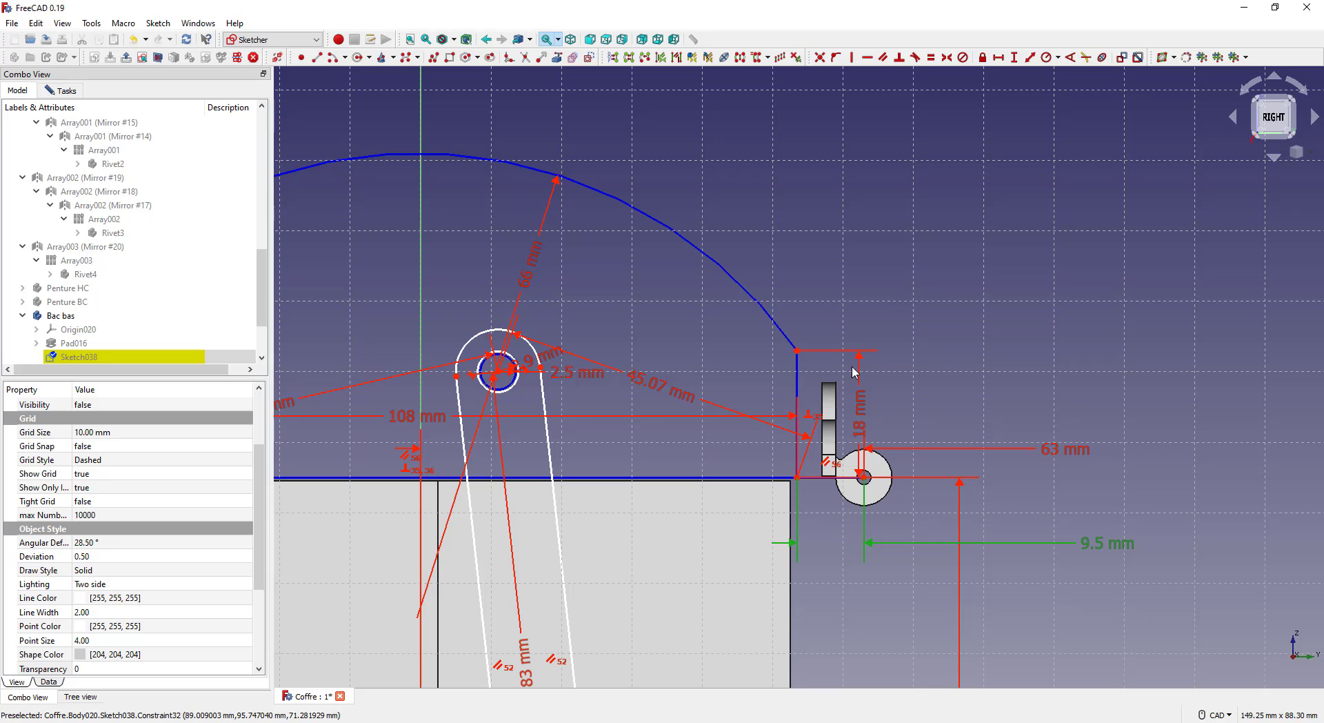
pyautogui.click(772, 502)
pyautogui.scroll(4, 821, 476)
pyautogui.click(809, 487)
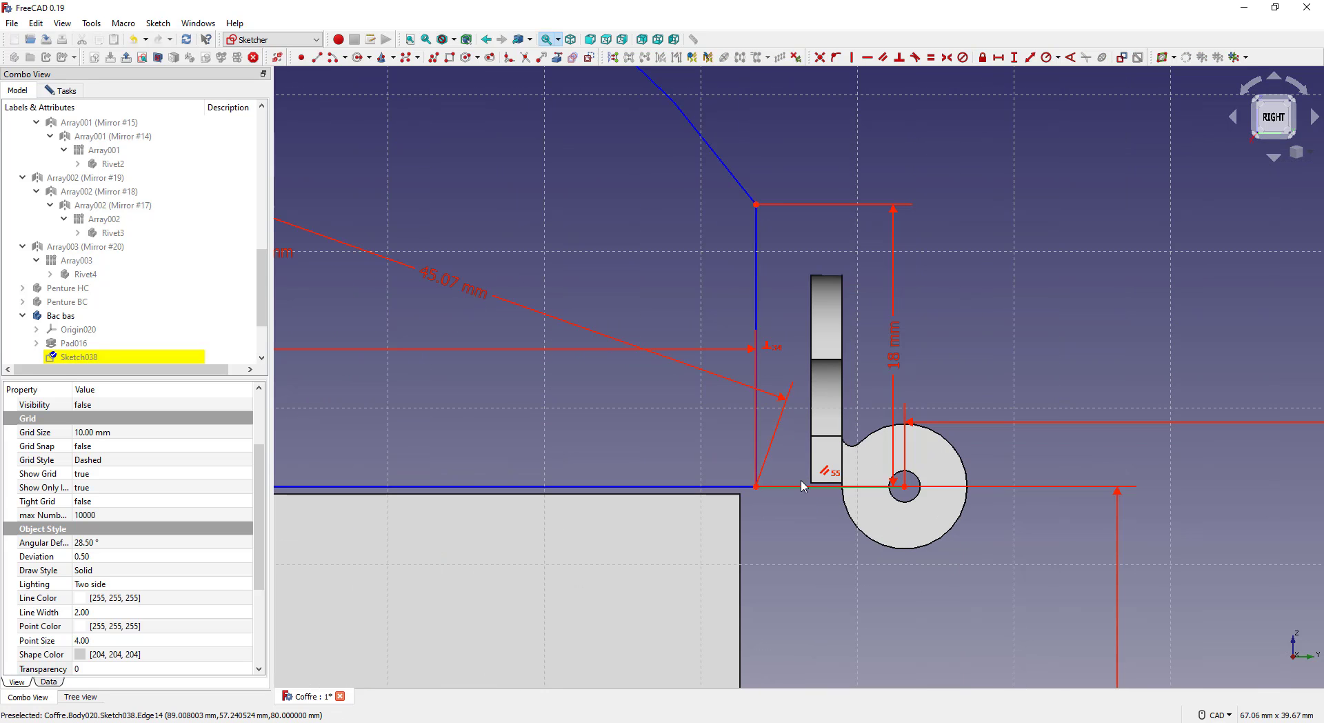
pyautogui.click(1030, 61)
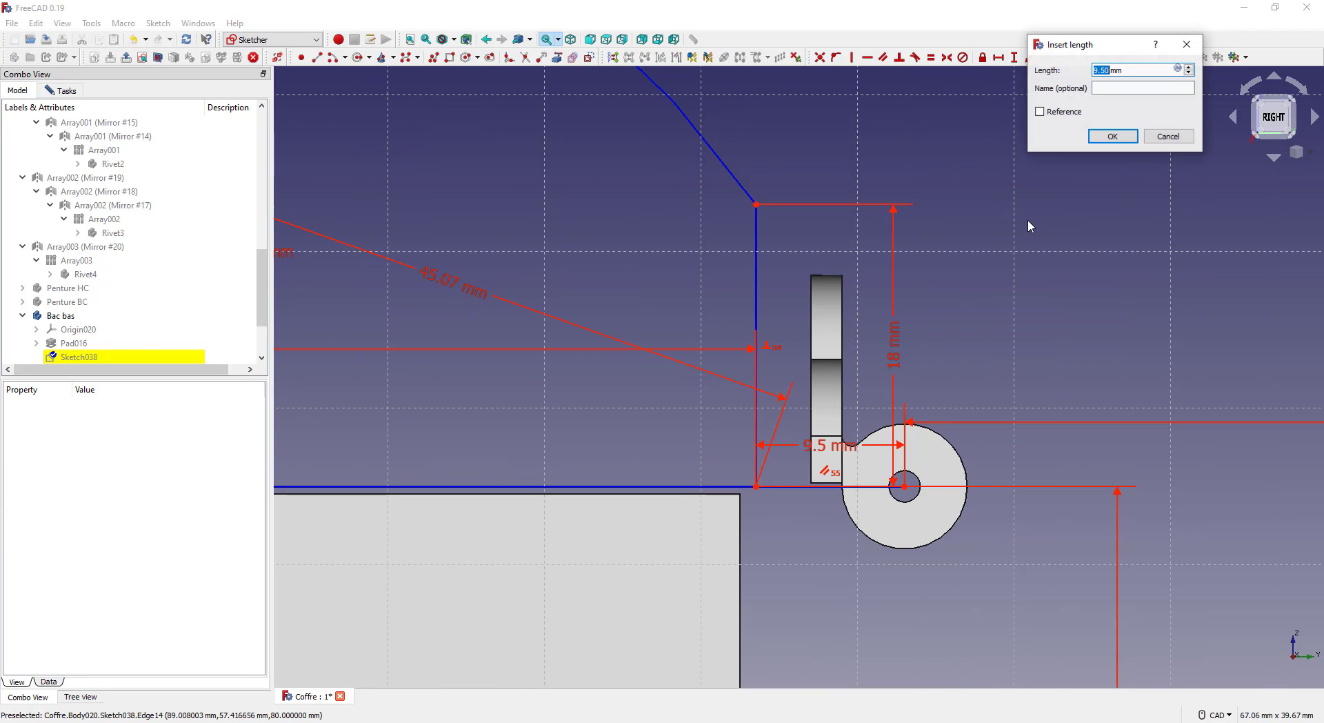
pyautogui.click(1109, 137)
# Lift the lower tray outline by its rear corner until the lid stands open, and inspect the clearance around the arm and hinge
pyautogui.scroll(-5, 1184, 248)
pyautogui.scroll(2, 1090, 281)
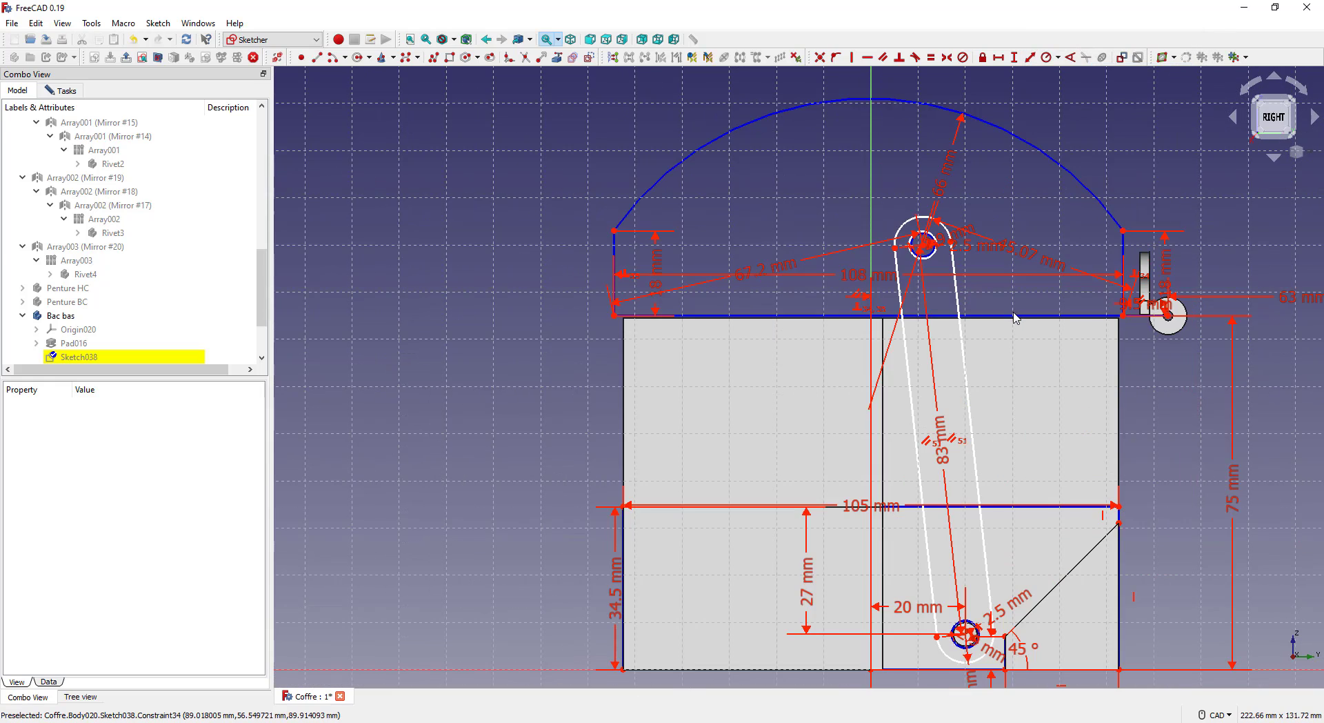
pyautogui.moveTo(1009, 308)
pyautogui.mouseDown(button='middle')
pyautogui.moveTo(833, 308)
pyautogui.moveTo(779, 279)
pyautogui.mouseUp(button='middle')
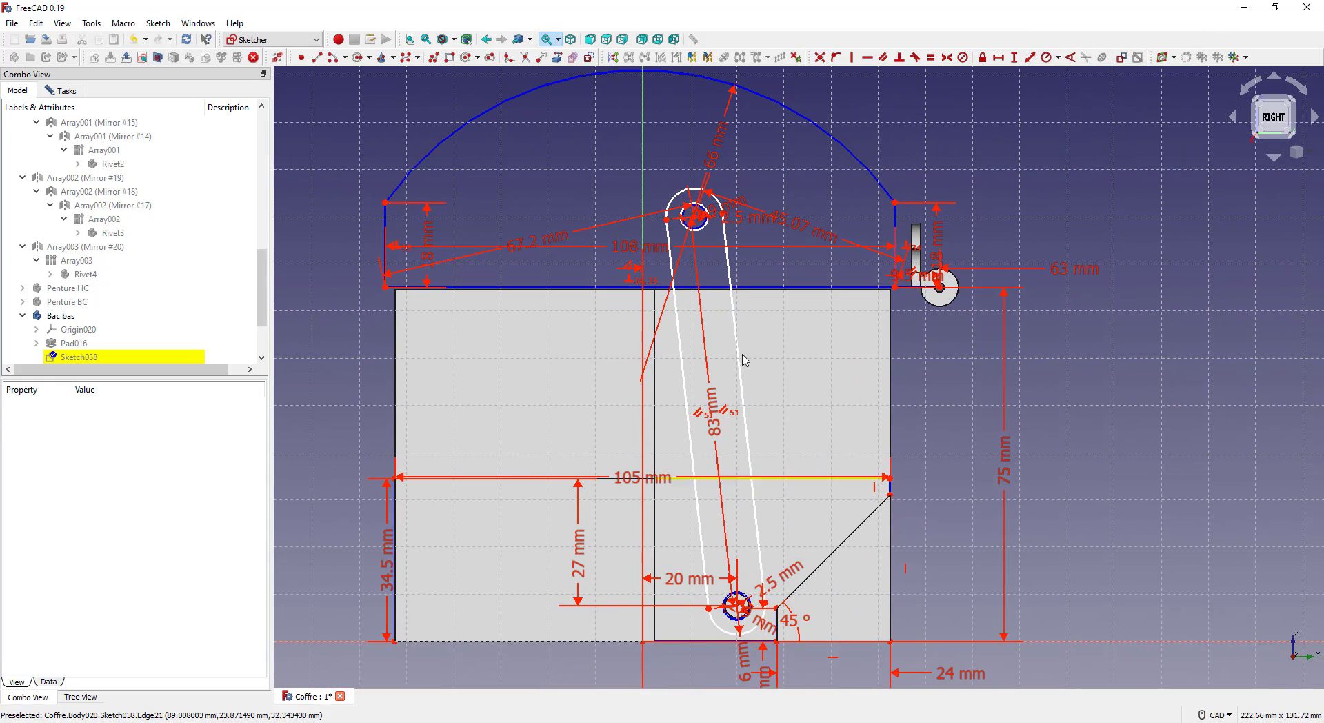
pyautogui.click(895, 487)
pyautogui.moveTo(895, 487)
pyautogui.mouseDown()
pyautogui.moveTo(903, 301)
pyautogui.moveTo(888, 208)
pyautogui.mouseUp()
pyautogui.scroll(8, 887, 214)
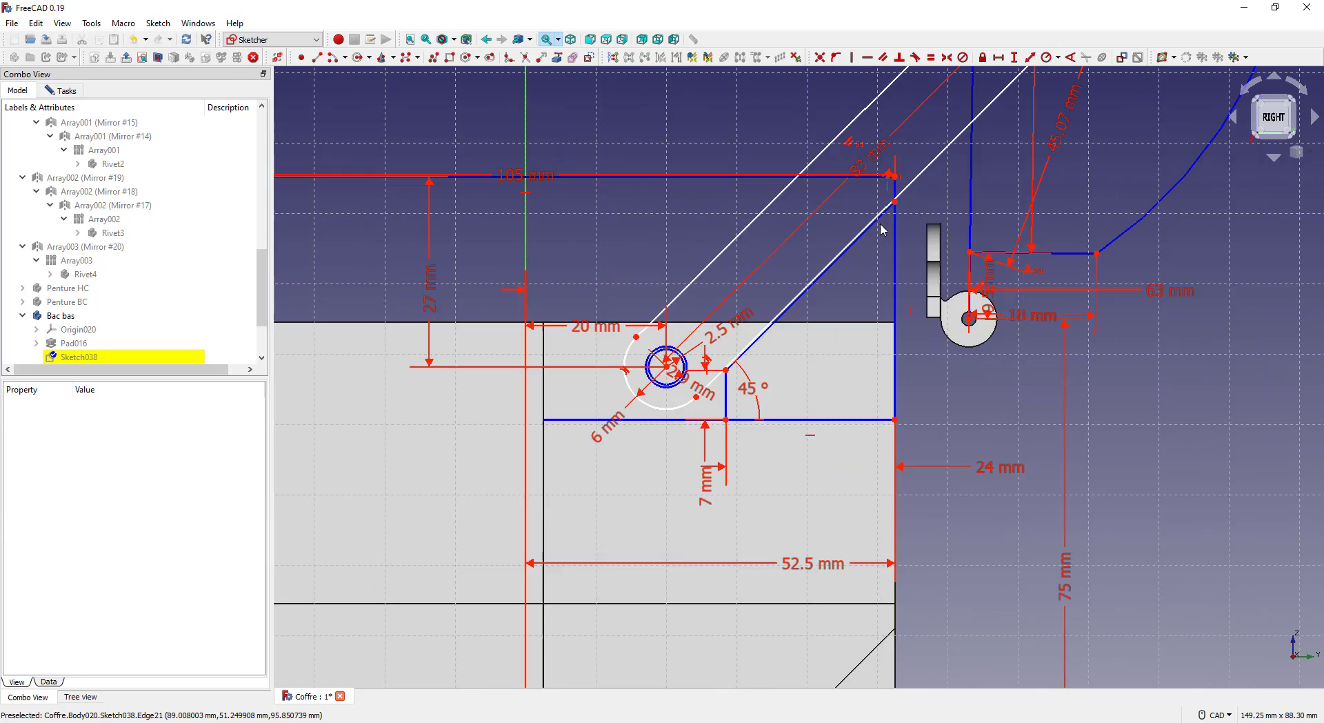
# Examine how the open arm clears the tray's slanted edge, from the side and in a three-dimensional view of the trays
pyautogui.scroll(-6, 907, 308)
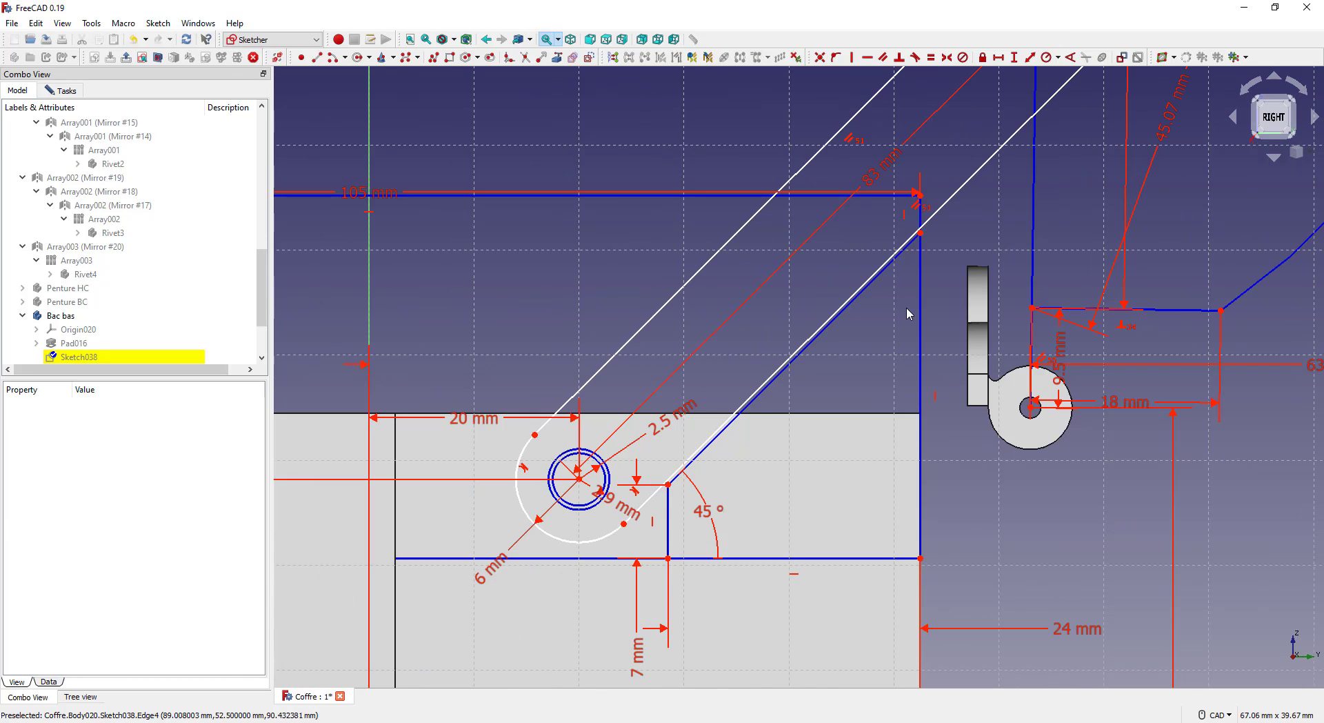
pyautogui.scroll(-2, 904, 323)
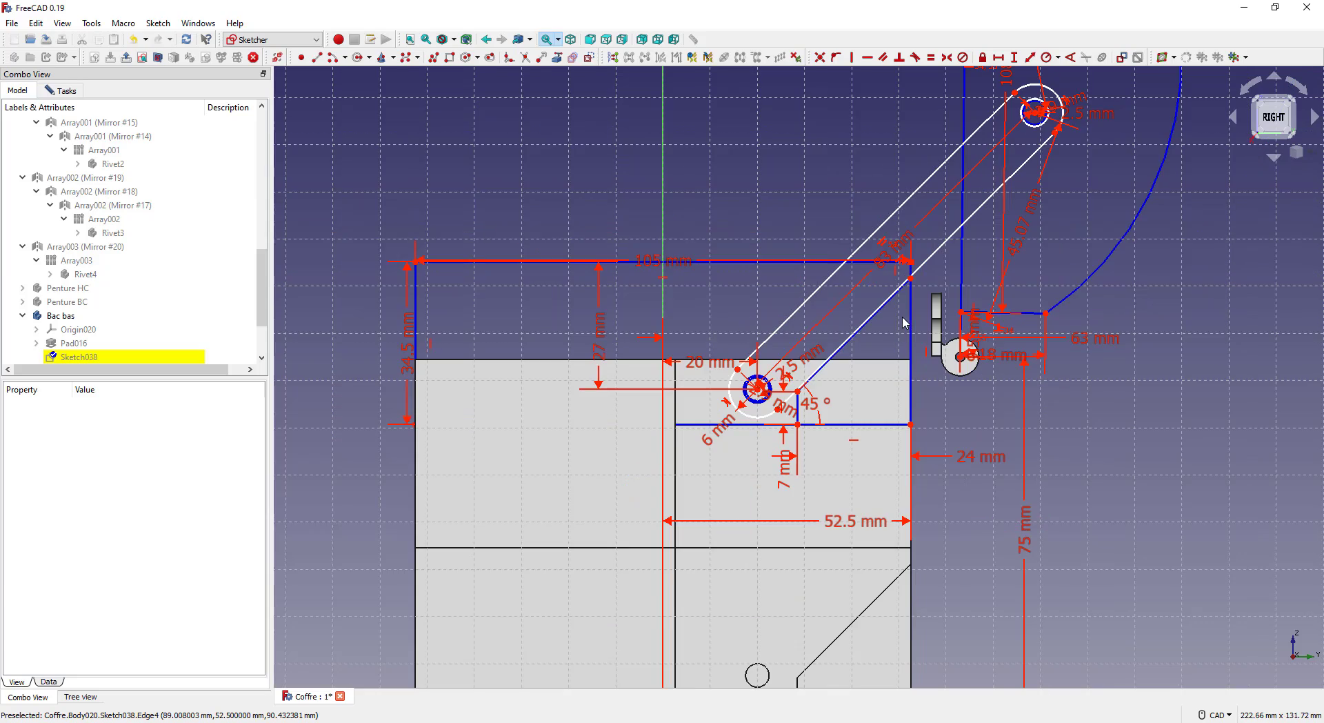
pyautogui.moveTo(520, 230)
pyautogui.mouseDown(button='middle')
pyautogui.moveTo(581, 244)
pyautogui.moveTo(619, 273)
pyautogui.mouseUp(button='middle')
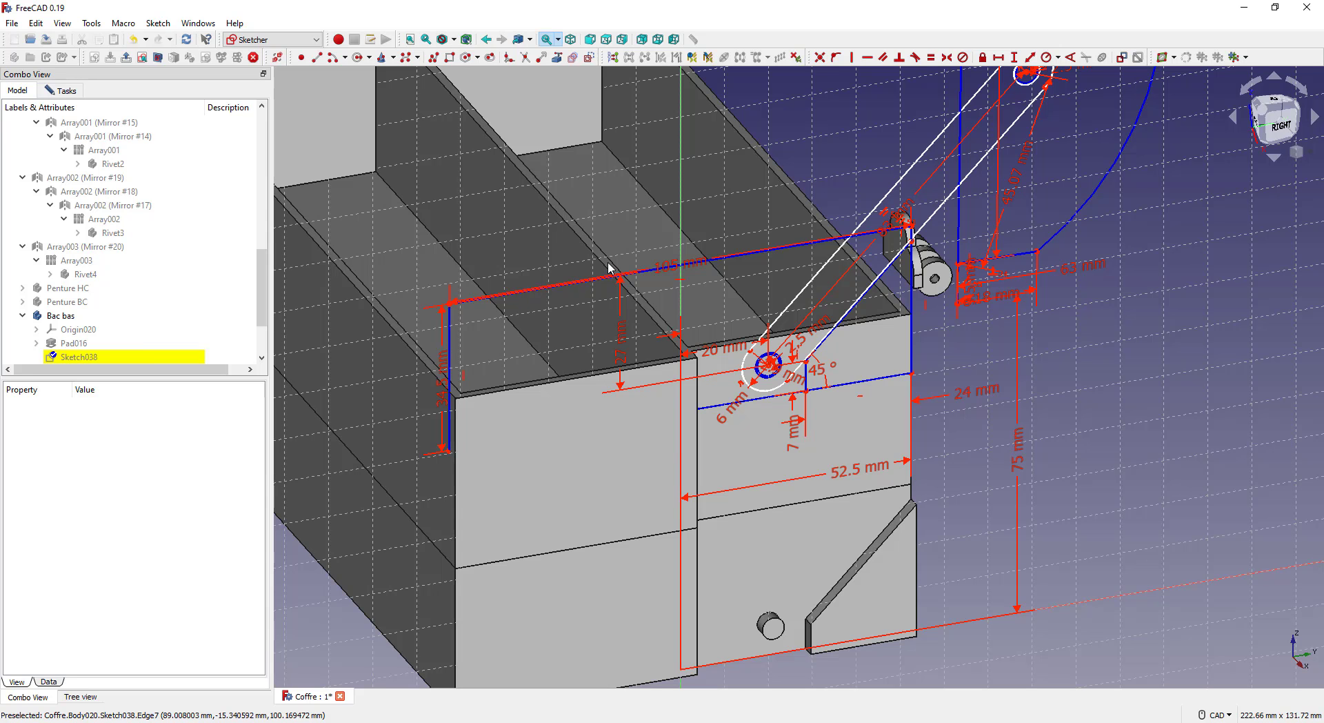
pyautogui.scroll(-2, 994, 397)
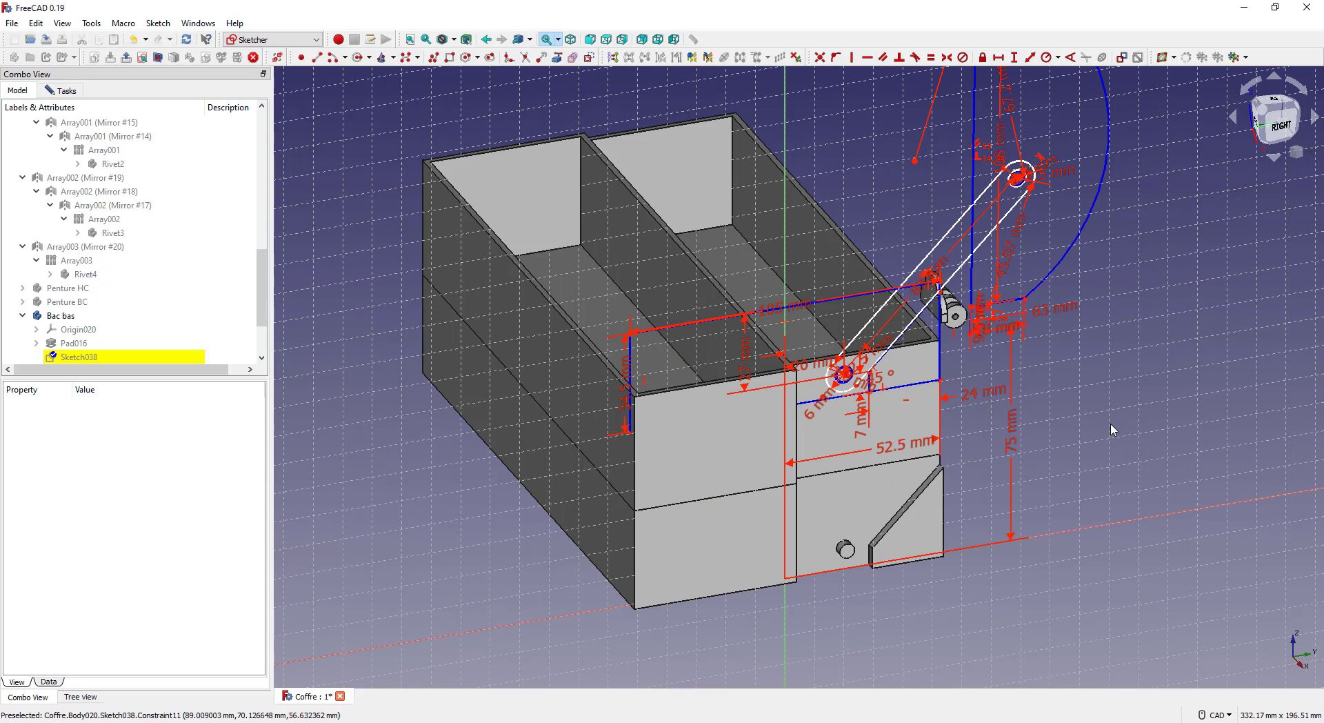
pyautogui.moveTo(1112, 431); pyautogui.dragTo(1081, 429, button='middle')
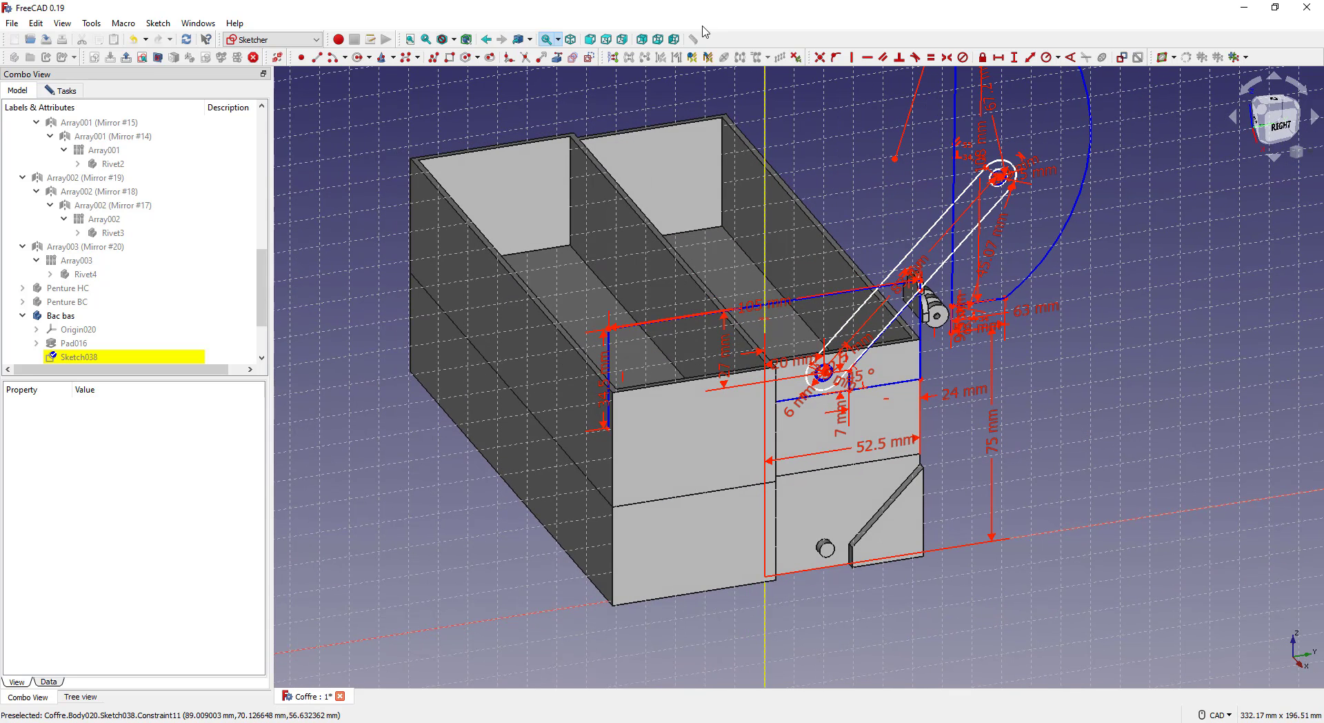
pyautogui.click(595, 39)
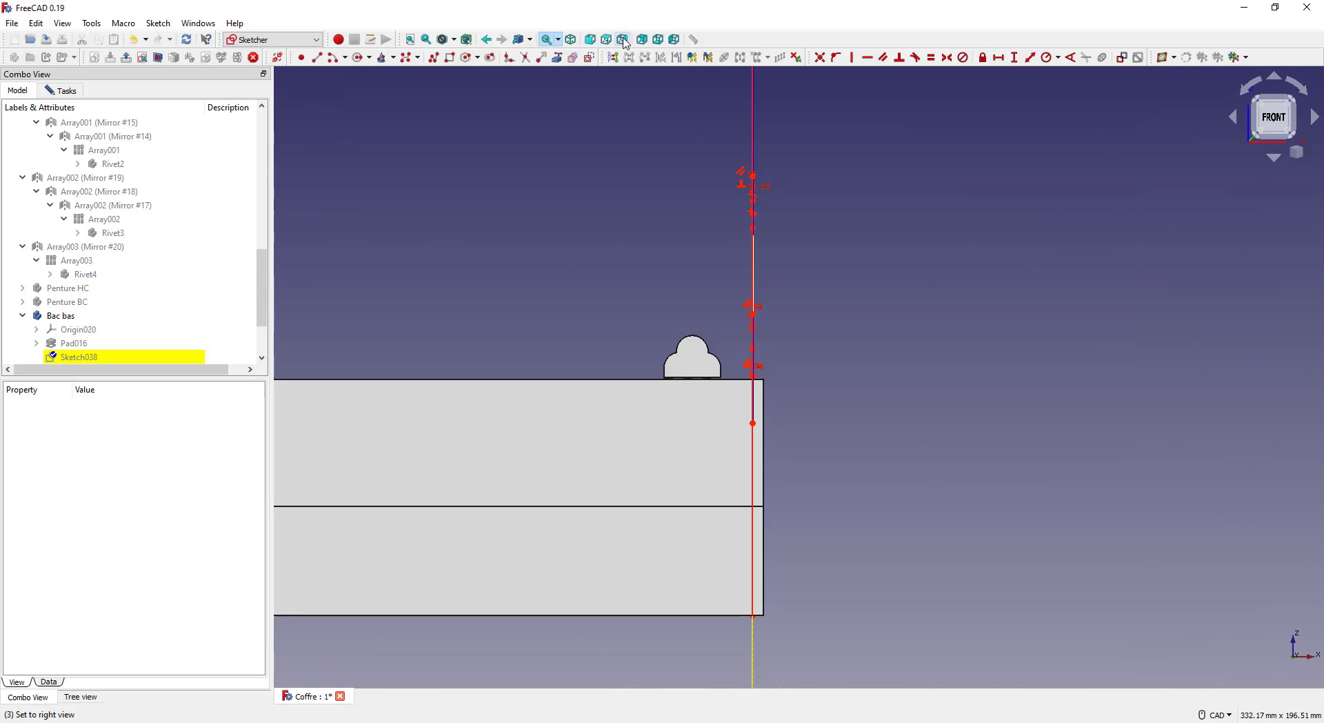
pyautogui.click(622, 39)
pyautogui.scroll(2, 860, 309)
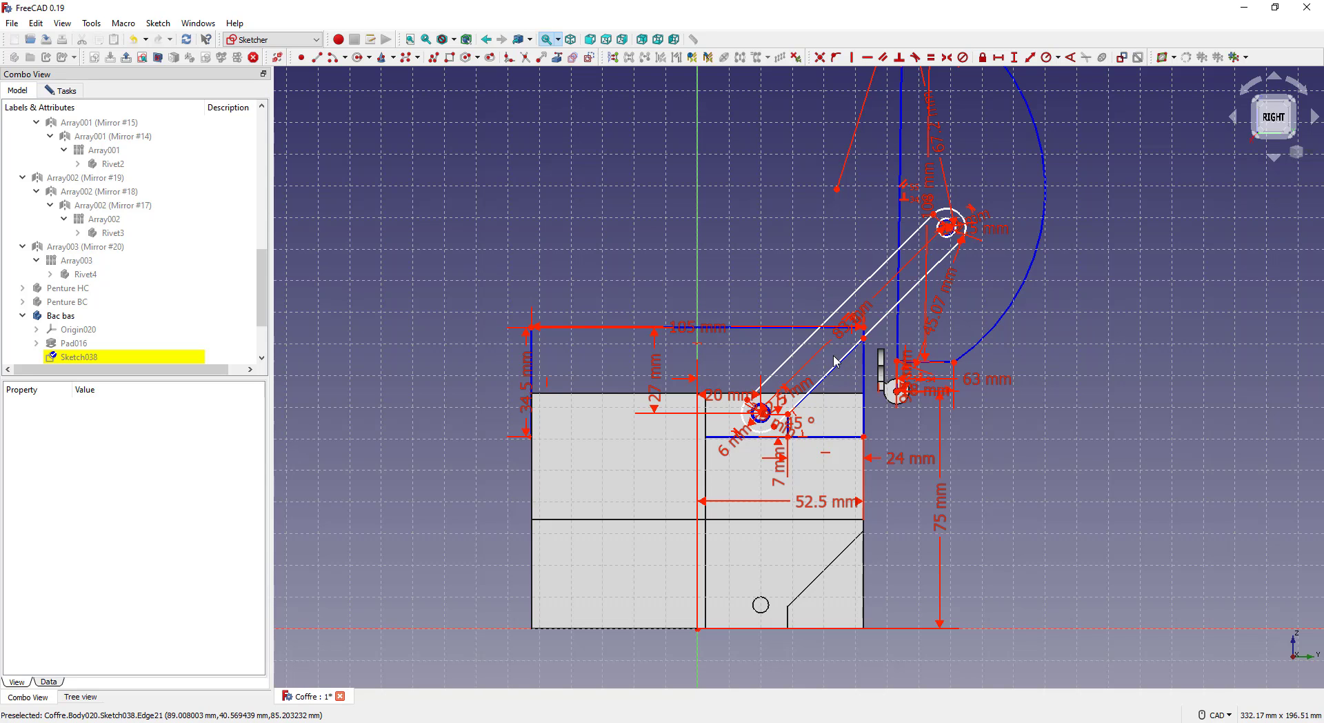
pyautogui.scroll(3, 864, 315)
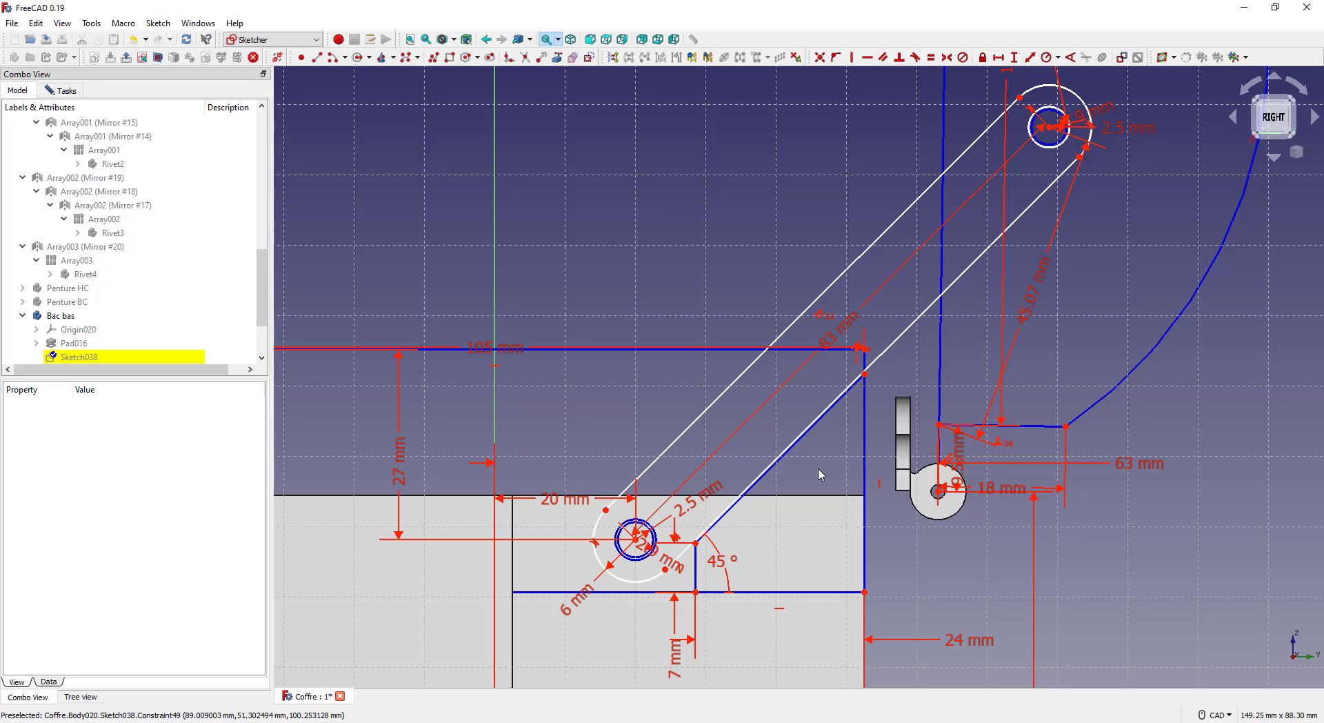
# Set the tray notch's slanted edge to 40°, refine it to 43°, and nudge the tray's lower rear corner to compare it with the arm
pyautogui.doubleClick(720, 560)
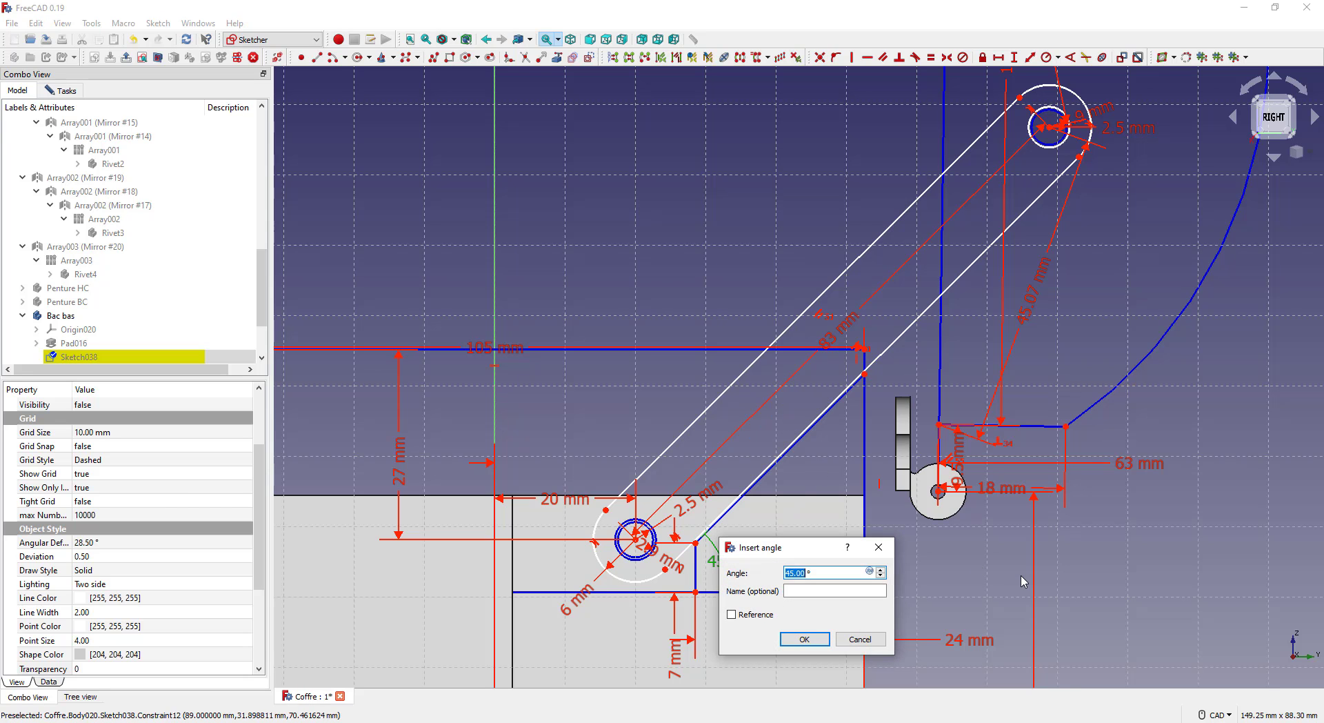
pyautogui.press('Return')
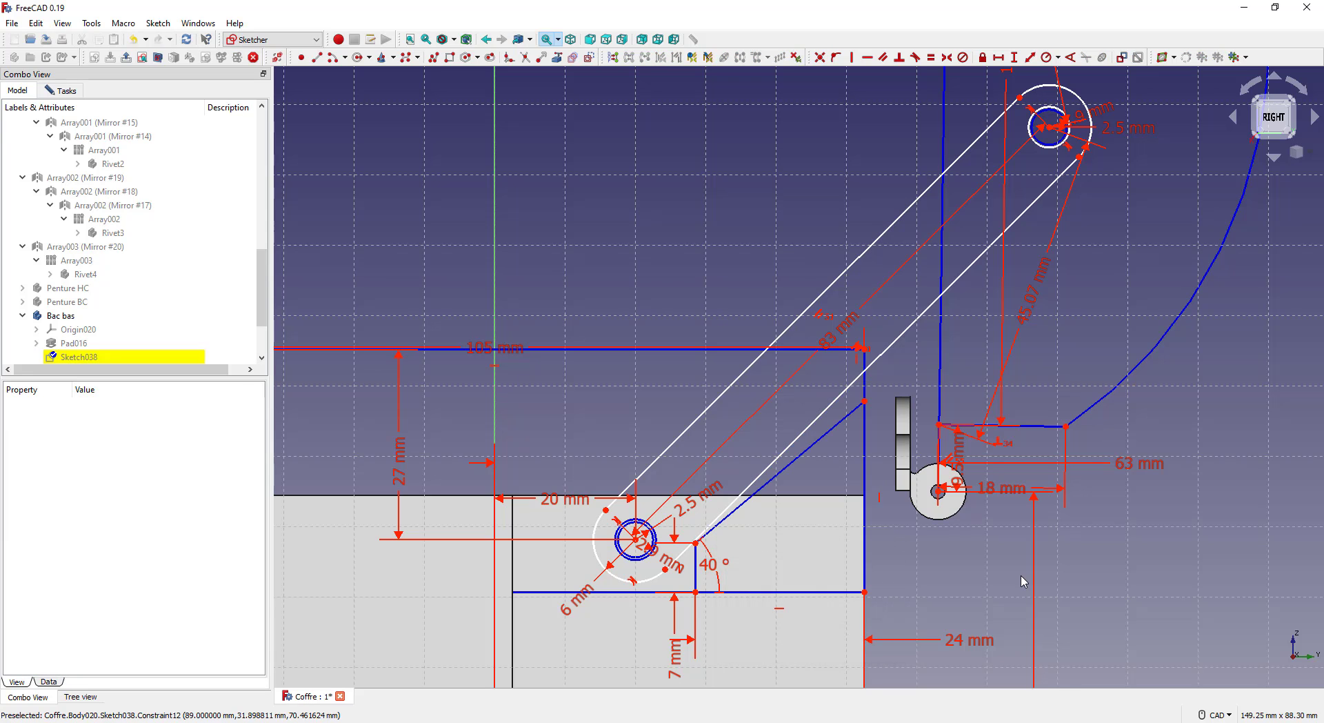
pyautogui.doubleClick(713, 564)
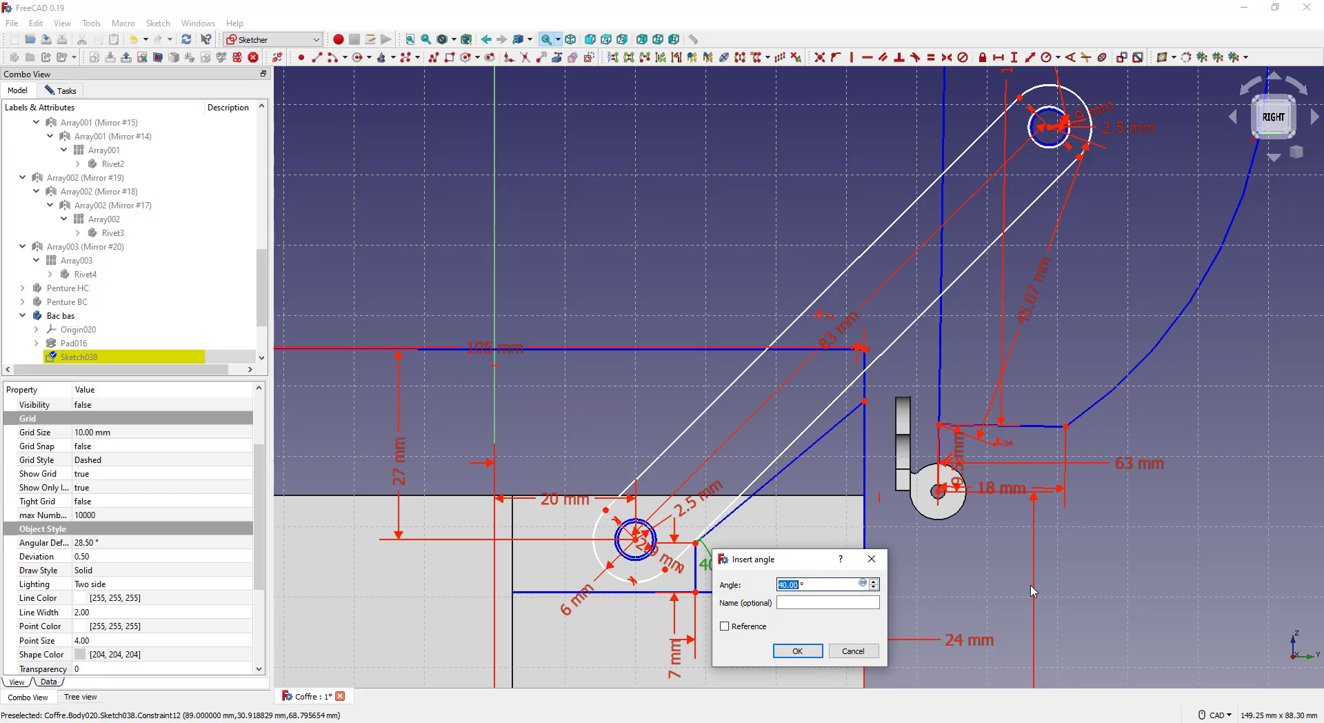
pyautogui.write('43')
pyautogui.press('Return')
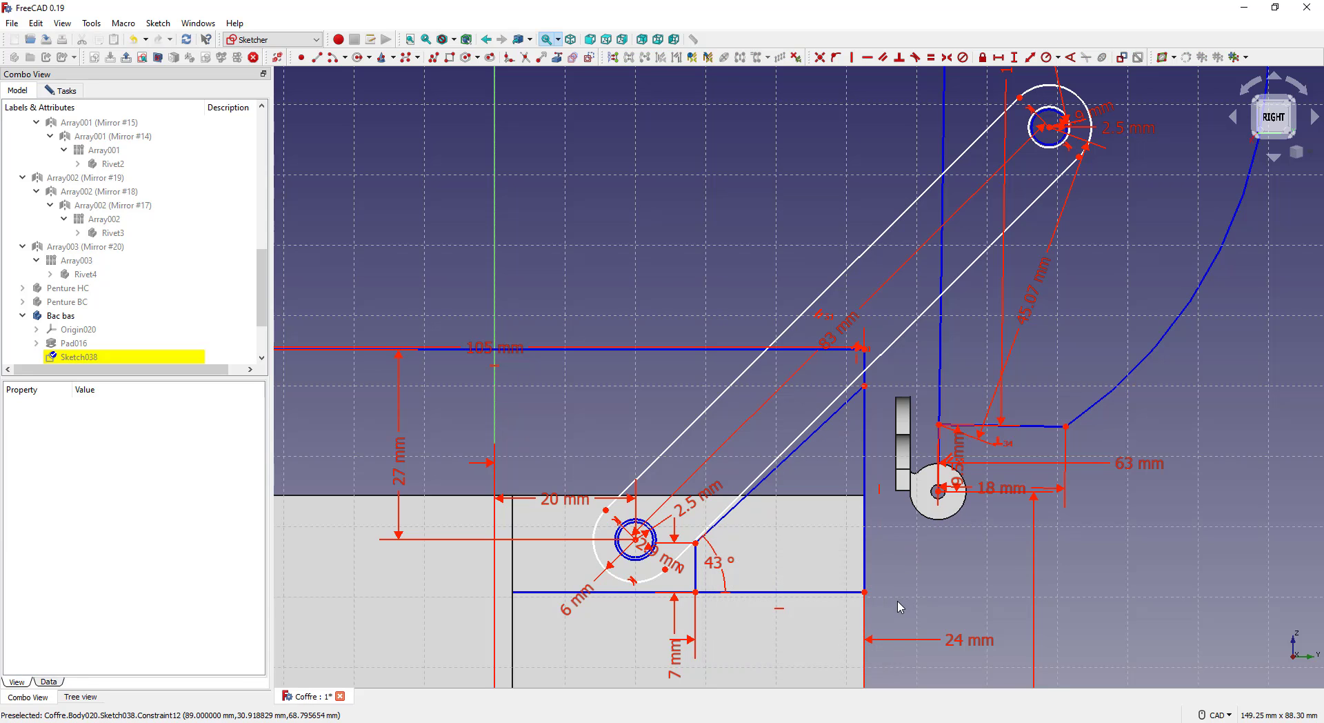
pyautogui.moveTo(865, 593); pyautogui.dragTo(862, 591)
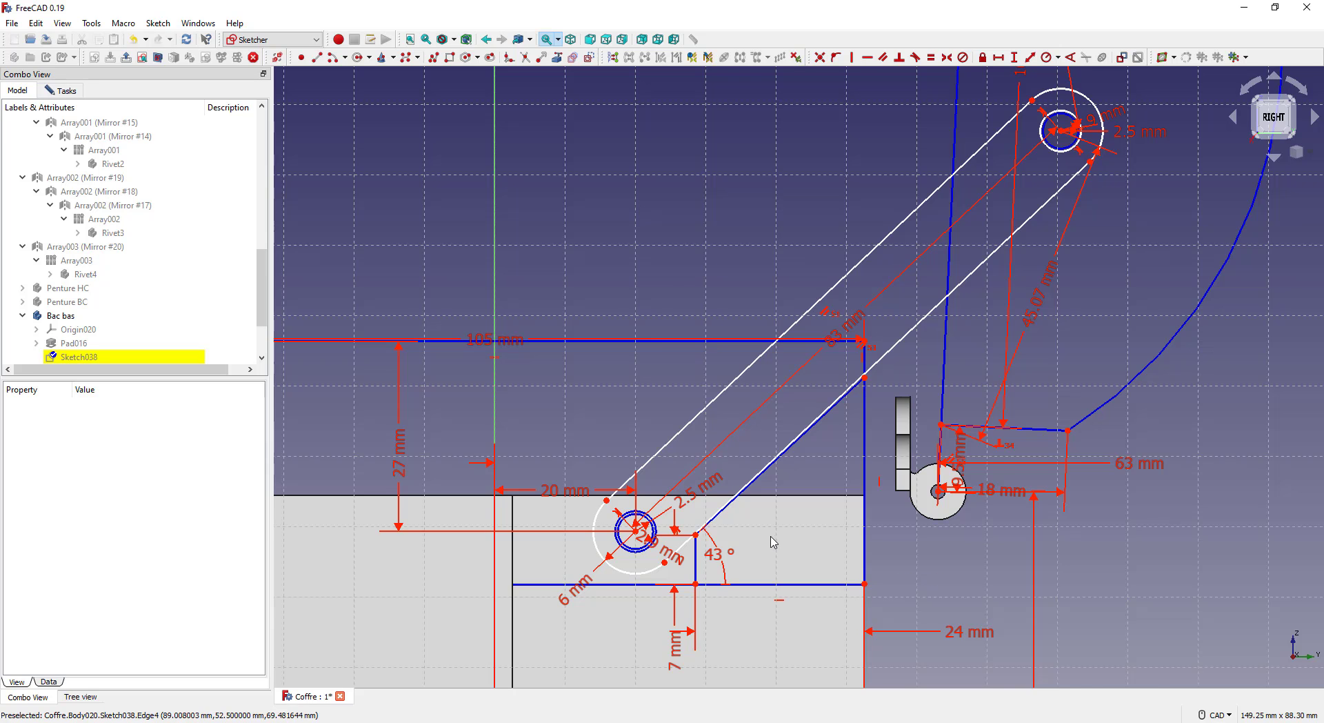
# Set the height of the notch's short vertical edge to 6.8 mm and reduce it further to 6.5 mm
pyautogui.scroll(2, 772, 541)
pyautogui.moveTo(695, 588); pyautogui.dragTo(714, 500, button='middle')
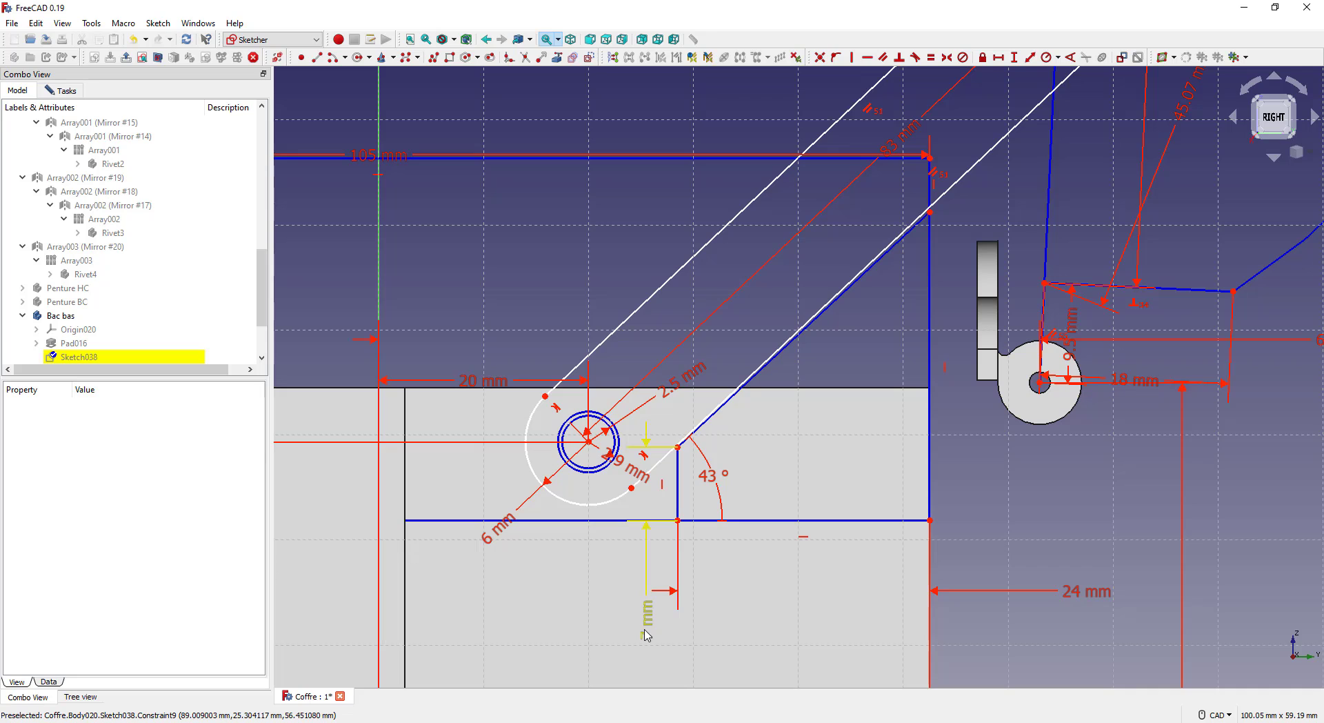
pyautogui.doubleClick(647, 633)
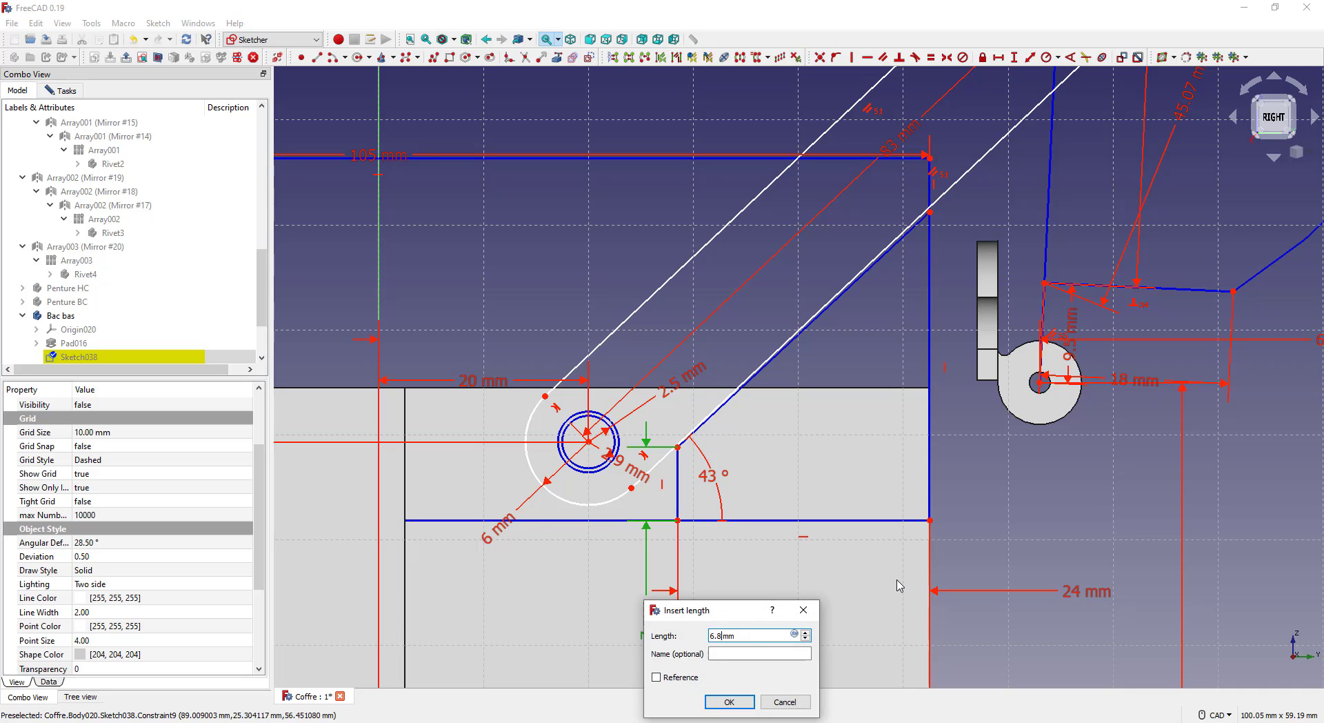
pyautogui.write('6.8')
pyautogui.press('Return')
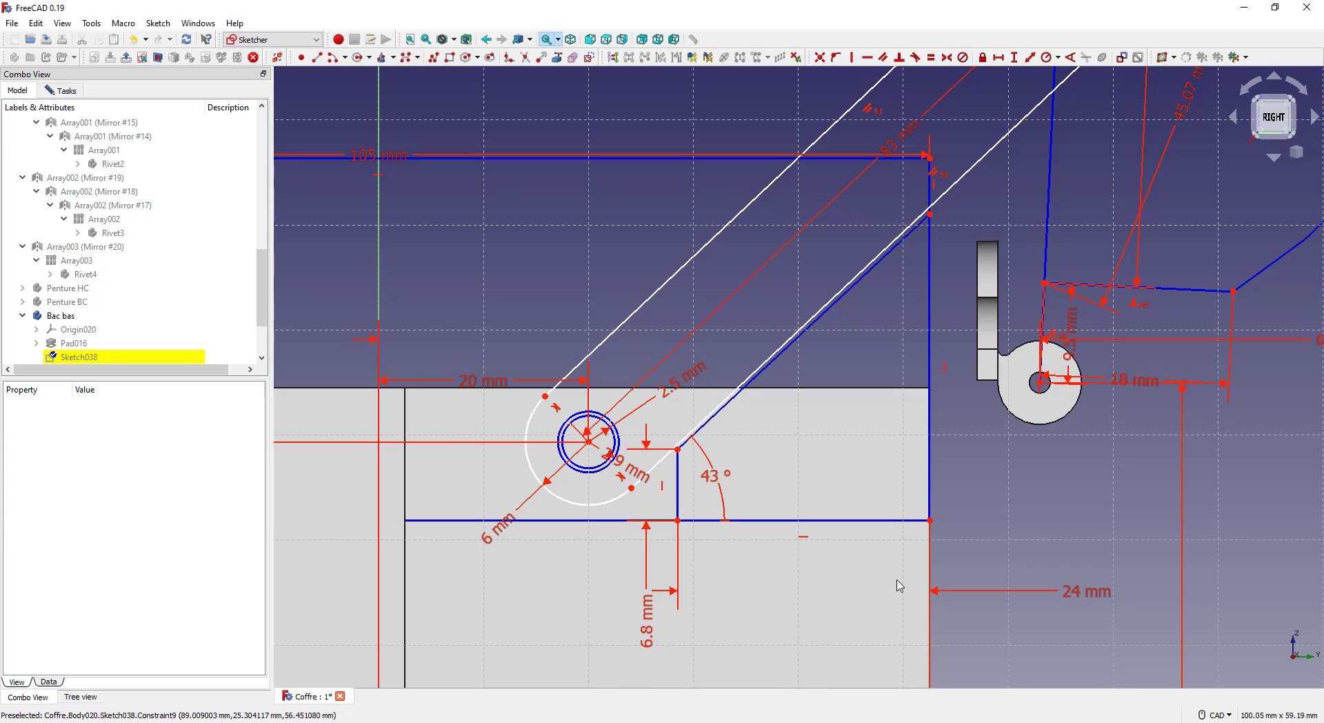
pyautogui.doubleClick(661, 635)
pyautogui.write('6.mm')
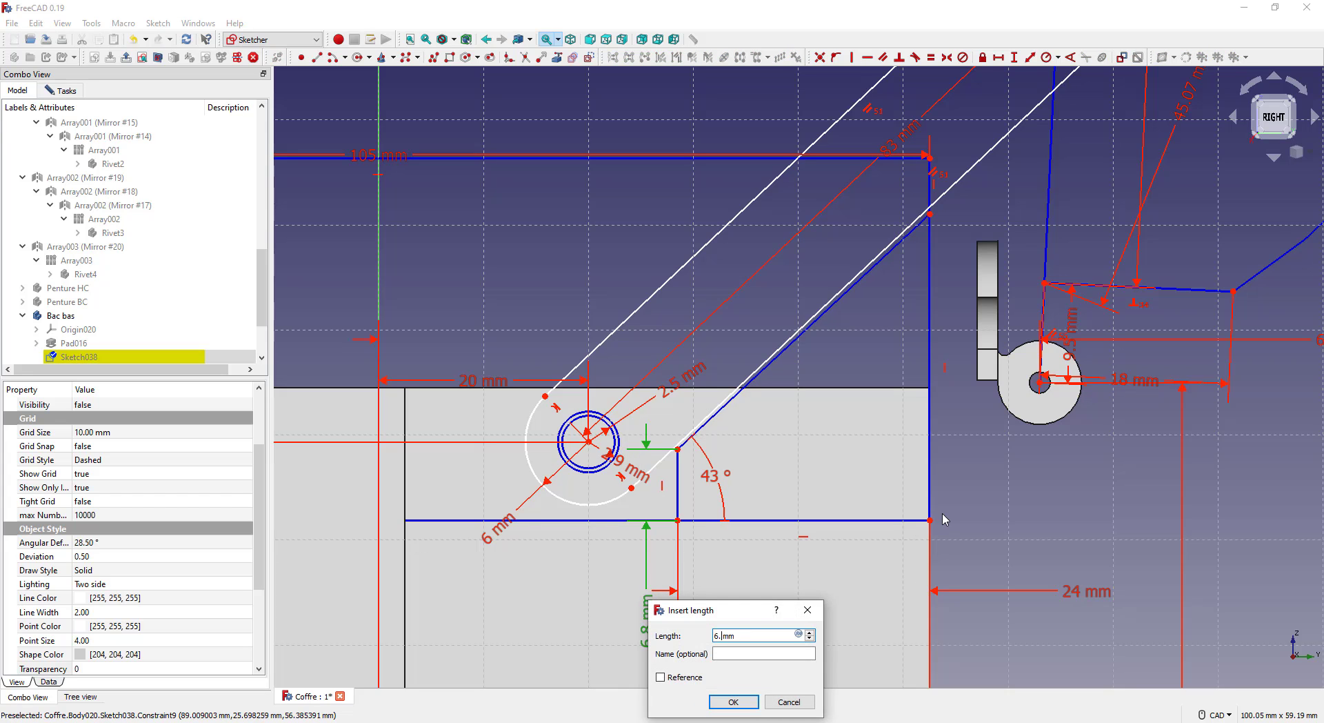
pyautogui.write('5')
pyautogui.press('Return')
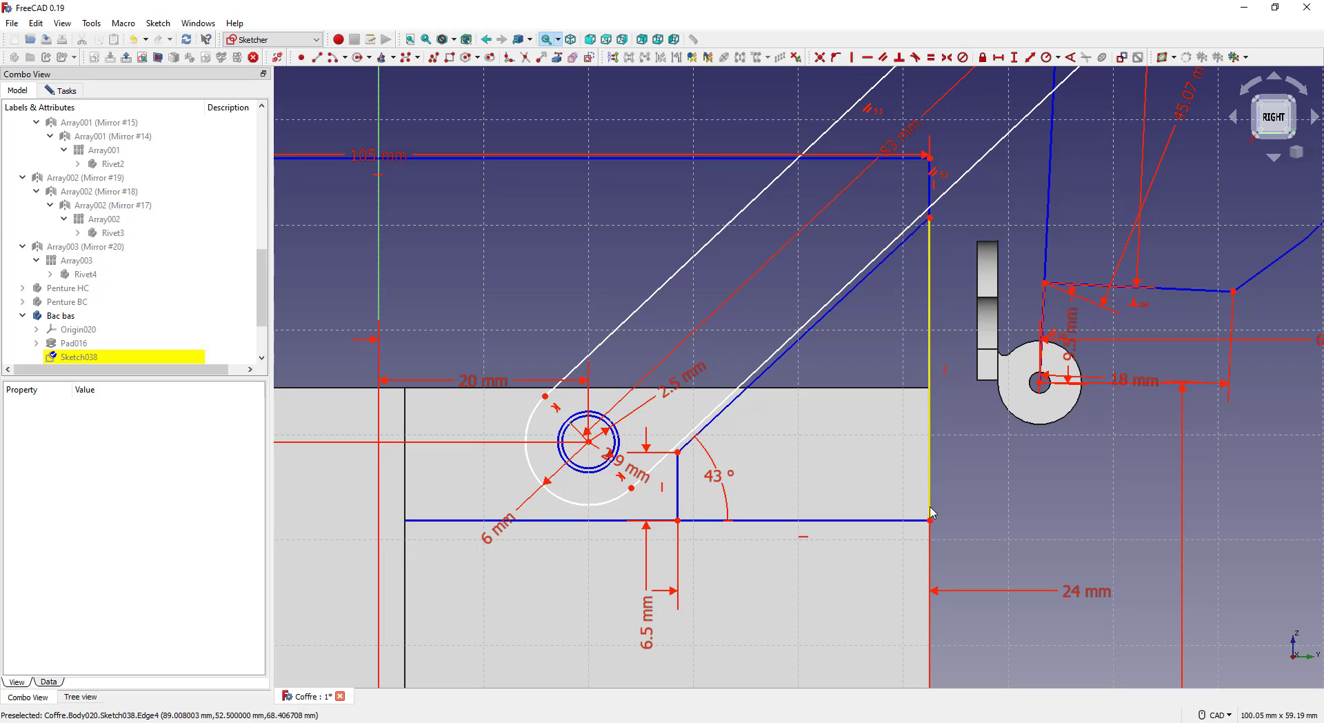
# Examine the open position of lid, arm, tray and hinge, and bring up the sketch's solver messages and constraint list
pyautogui.scroll(-4, 931, 524)
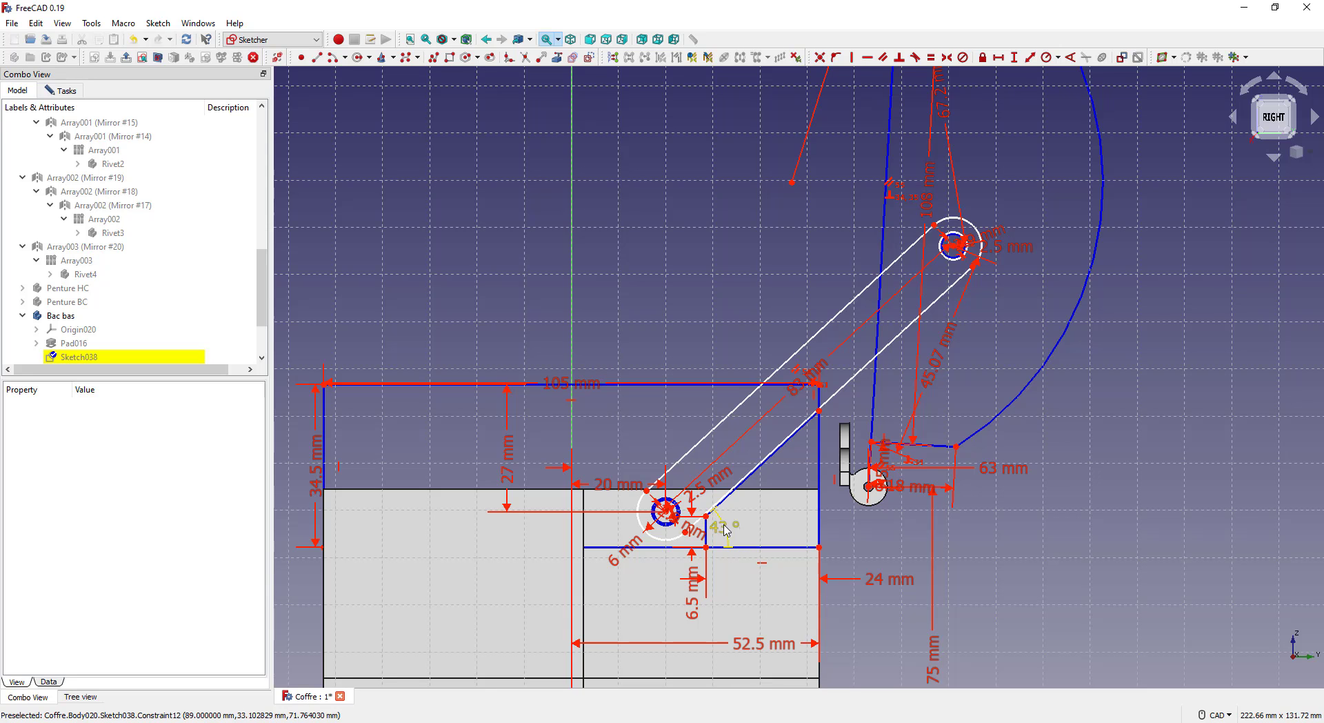
pyautogui.moveTo(893, 361); pyautogui.dragTo(822, 421, button='middle')
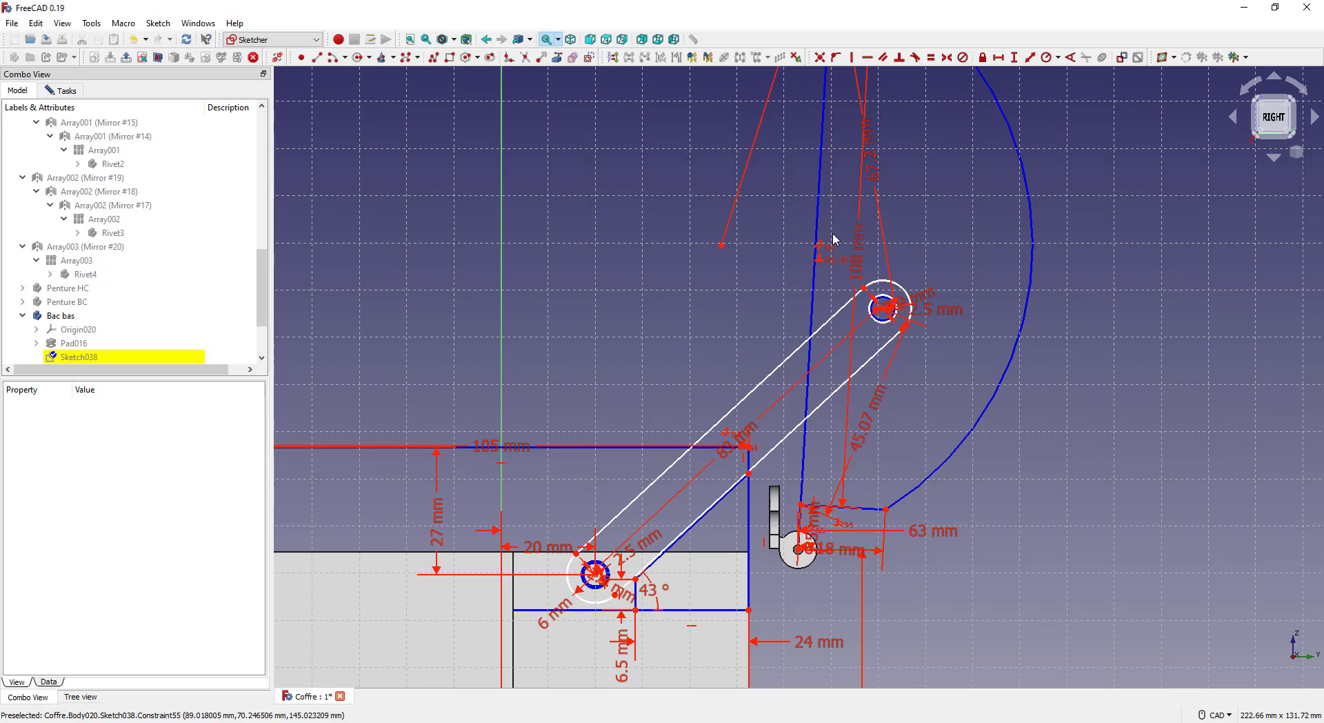
pyautogui.scroll(-4, 849, 305)
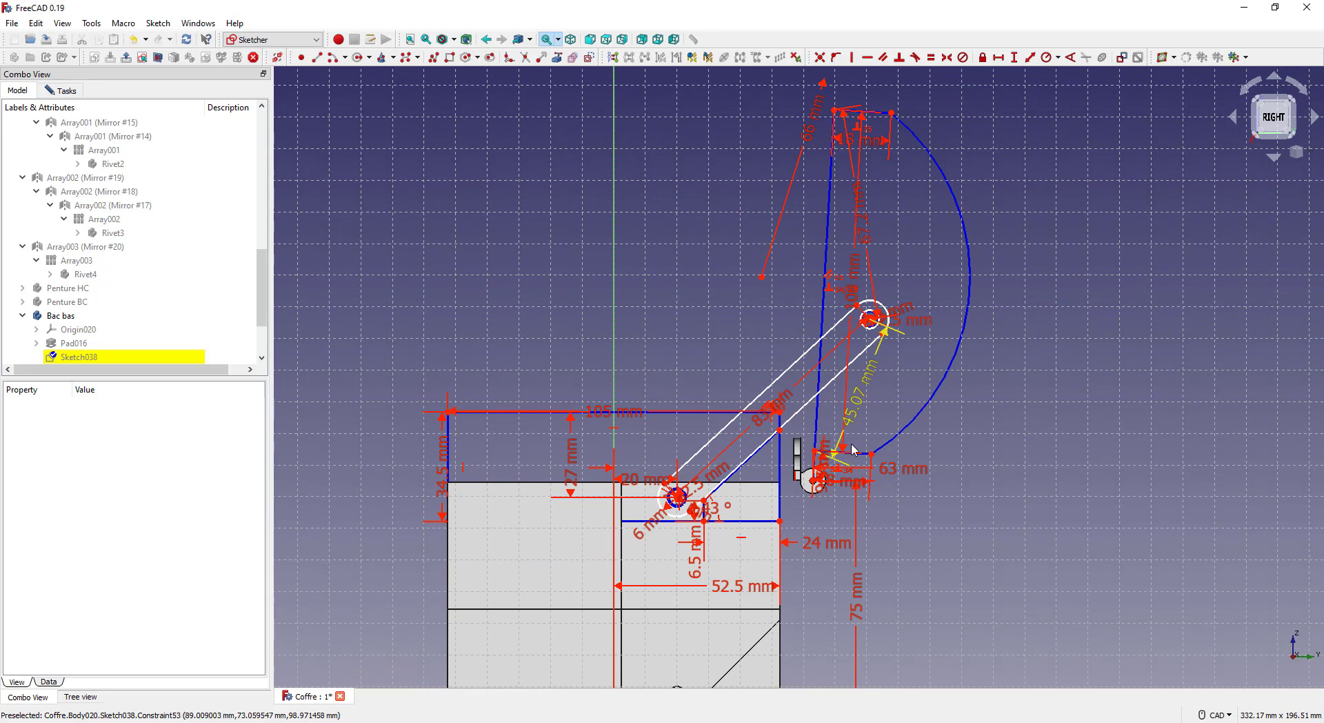
pyautogui.scroll(4, 812, 475)
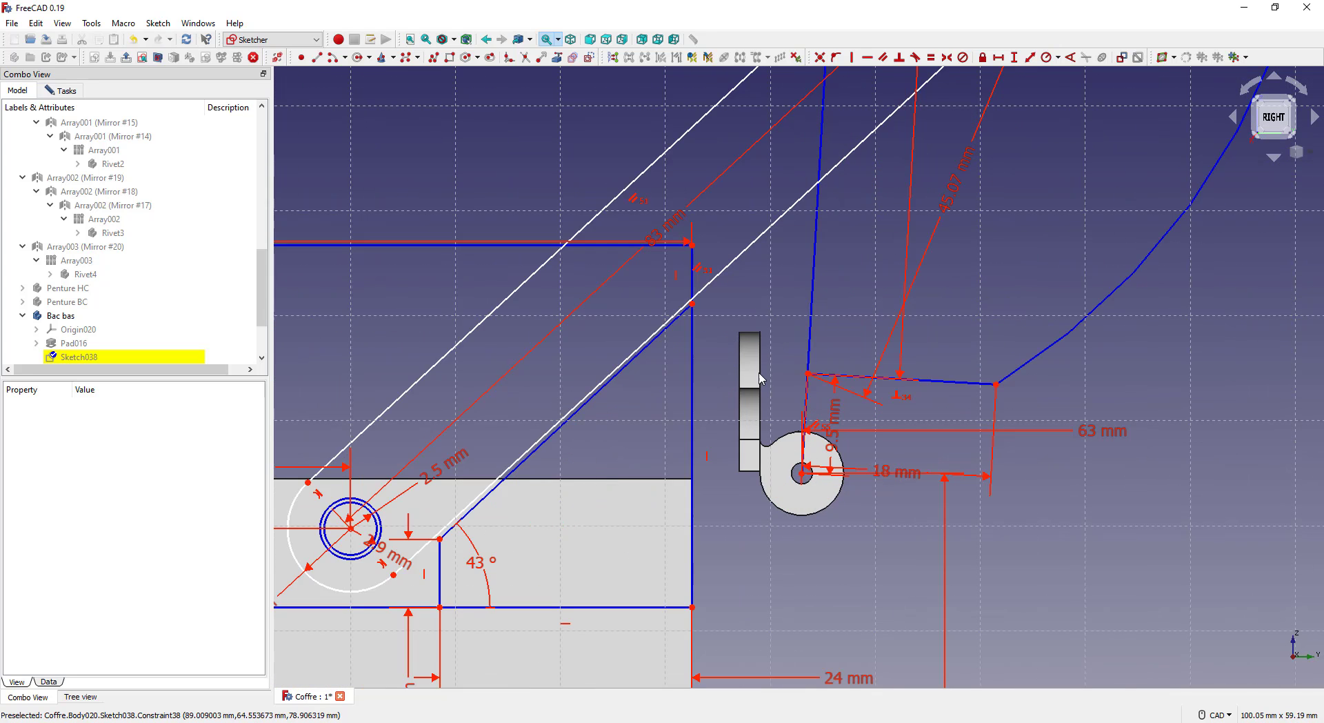
pyautogui.scroll(-3, 822, 402)
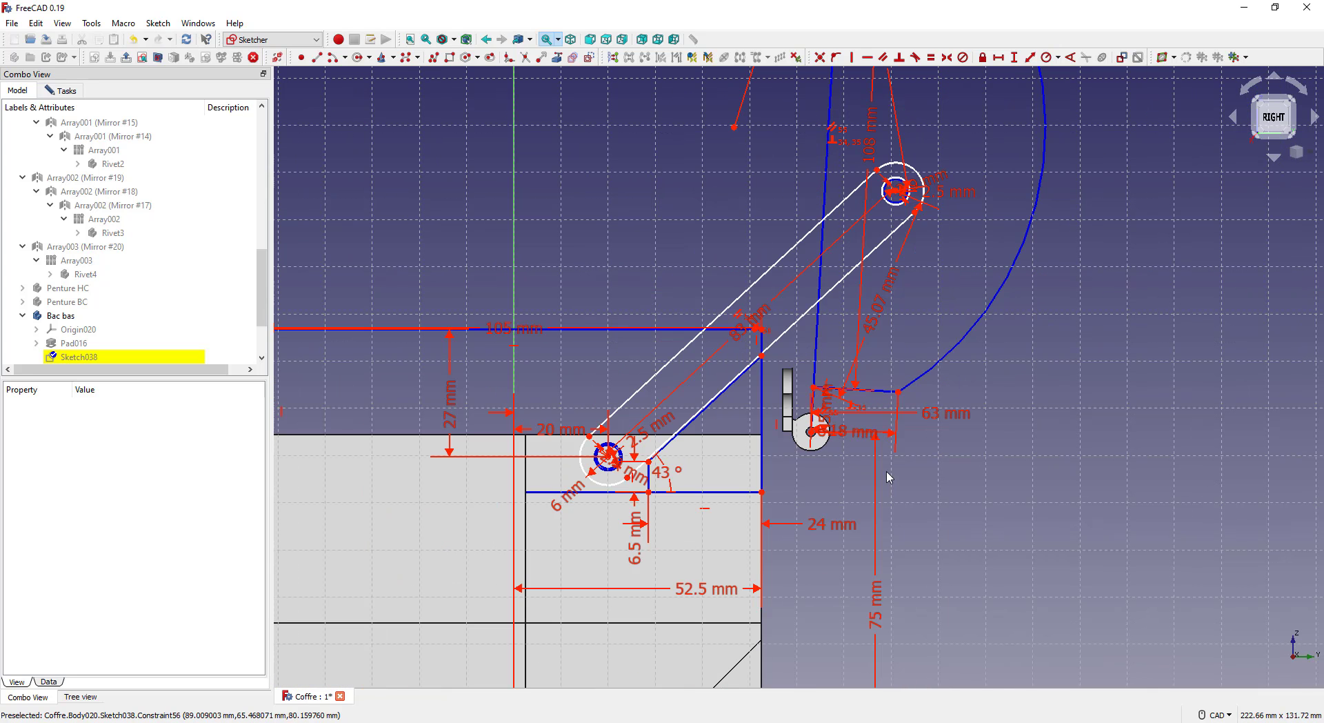
pyautogui.scroll(-2, 831, 460)
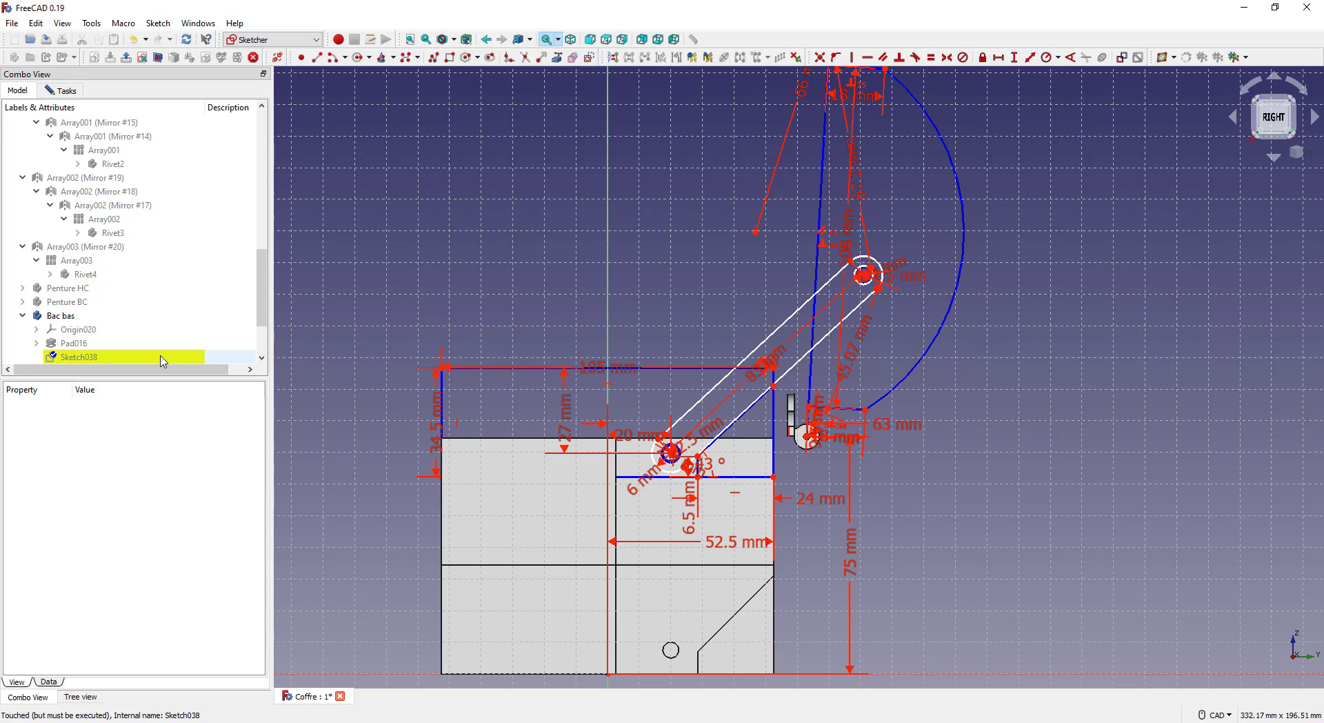
pyautogui.click(62, 90)
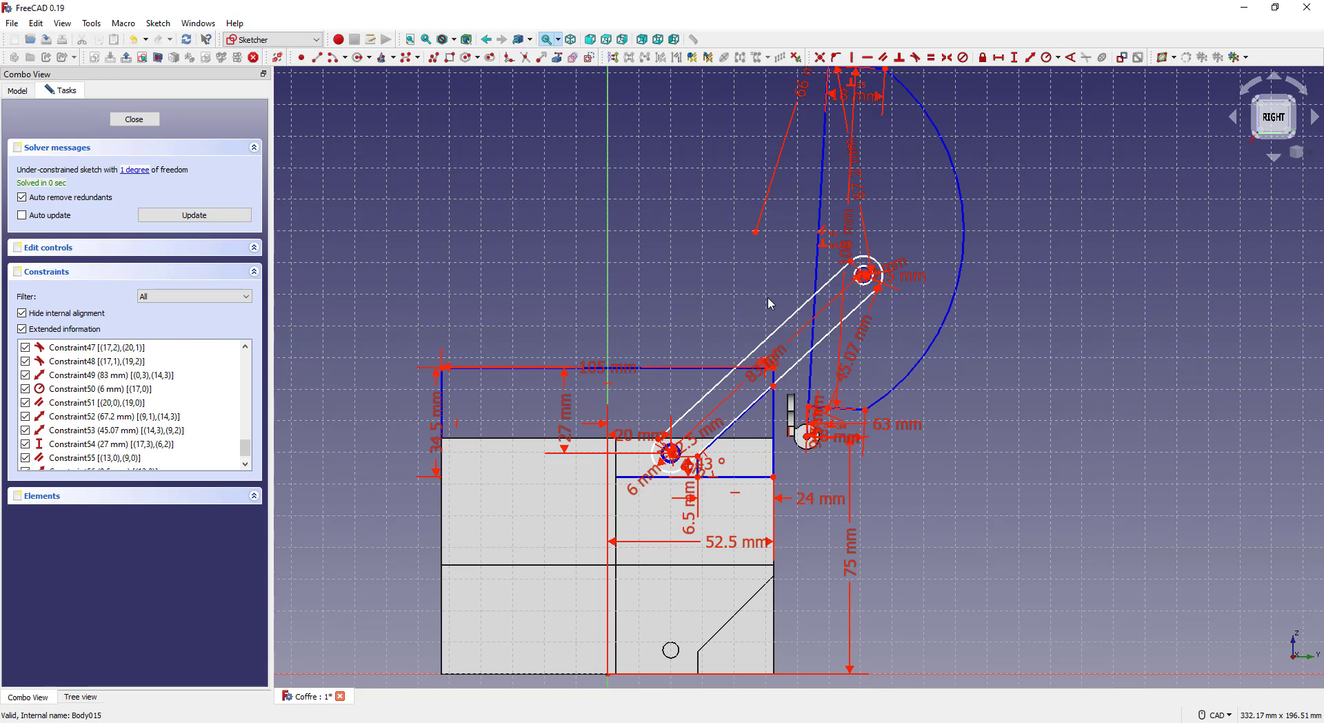
# Swing the lid outline closed onto the chest by its far upper corner, and undo the latest unwanted sketch changes
pyautogui.scroll(-4, 724, 299)
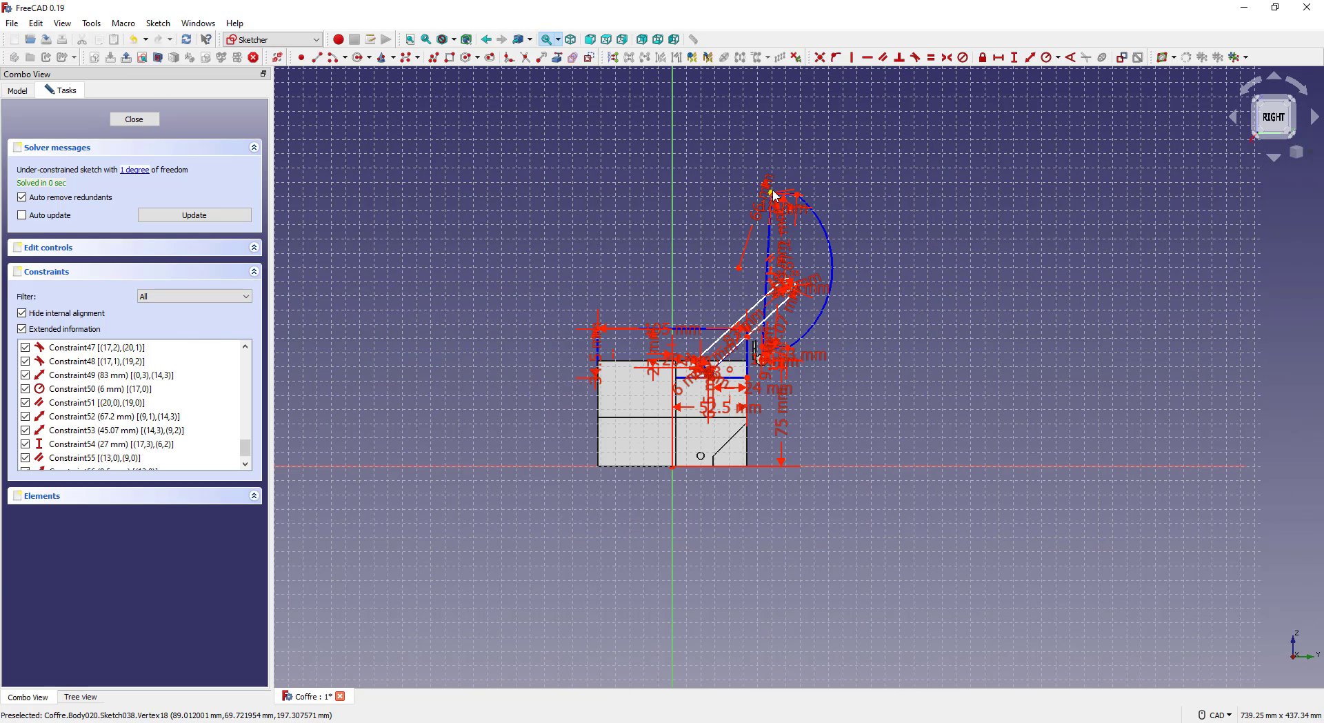
pyautogui.moveTo(774, 195); pyautogui.dragTo(600, 245)
pyautogui.scroll(8, 686, 369)
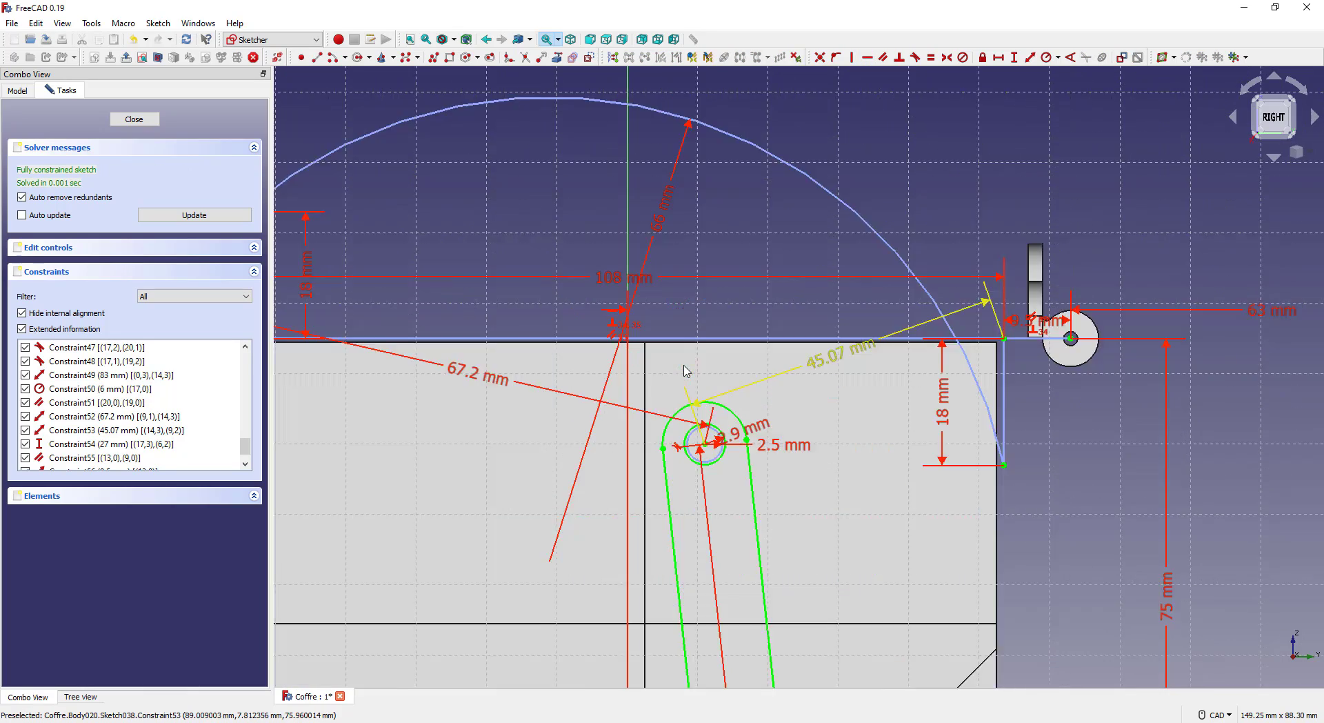
pyautogui.scroll(-4, 687, 370)
pyautogui.hotkey('ctrl', 'z')
pyautogui.hotkey('ctrl', 'z')
pyautogui.hotkey('ctrl', 'z')
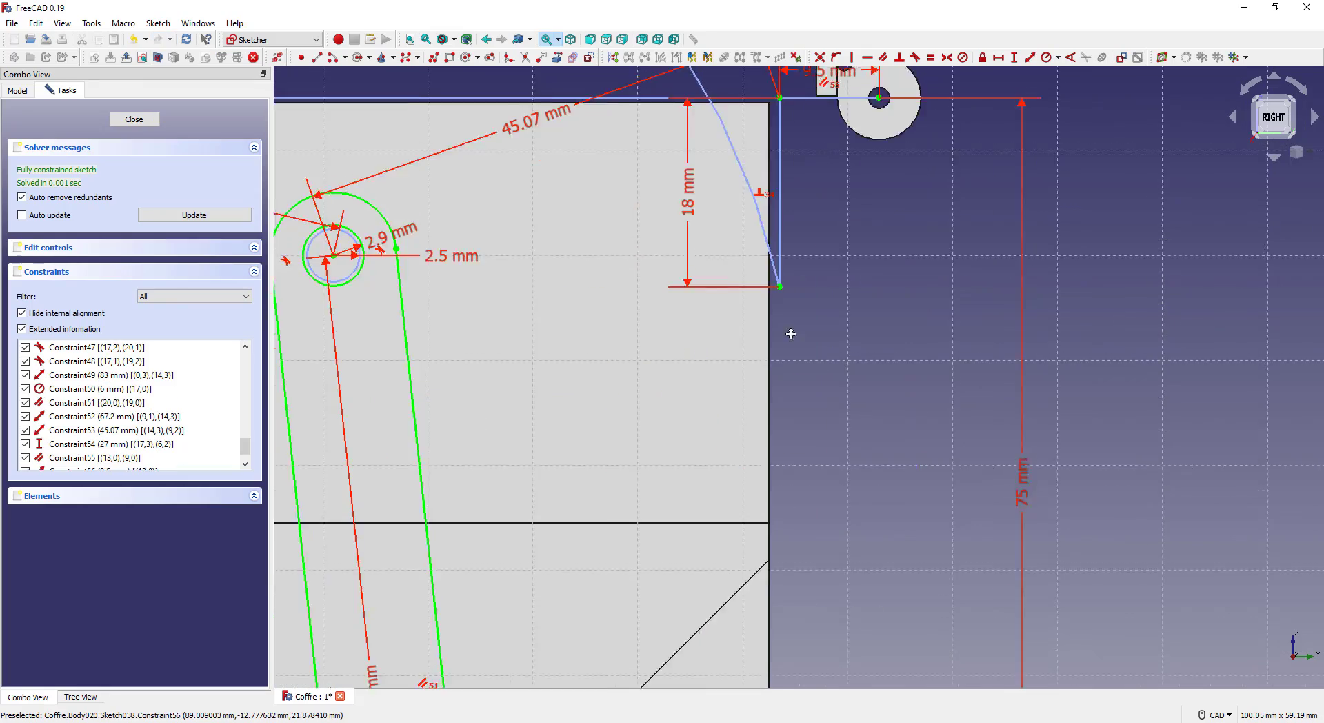
# Replace the 18 mm dimension on the lid's hinge-side edge: delete it, flip the edge upright, and constrain its vertical height to 18 mm
pyautogui.click(690, 193)
pyautogui.press('Delete')
pyautogui.moveTo(813, 248); pyautogui.dragTo(774, 479, button='middle')
pyautogui.moveTo(737, 529); pyautogui.dragTo(738, 154)
pyautogui.click(739, 207)
pyautogui.click(1014, 58)
pyautogui.write('18')
pyautogui.press('Return')
# Try to move the tray by its lower rear corner with the lid's horizontal constraint deleted, and undo both changes
pyautogui.scroll(-6, 731, 238)
pyautogui.scroll(-1, 124, 447)
pyautogui.click(124, 447)
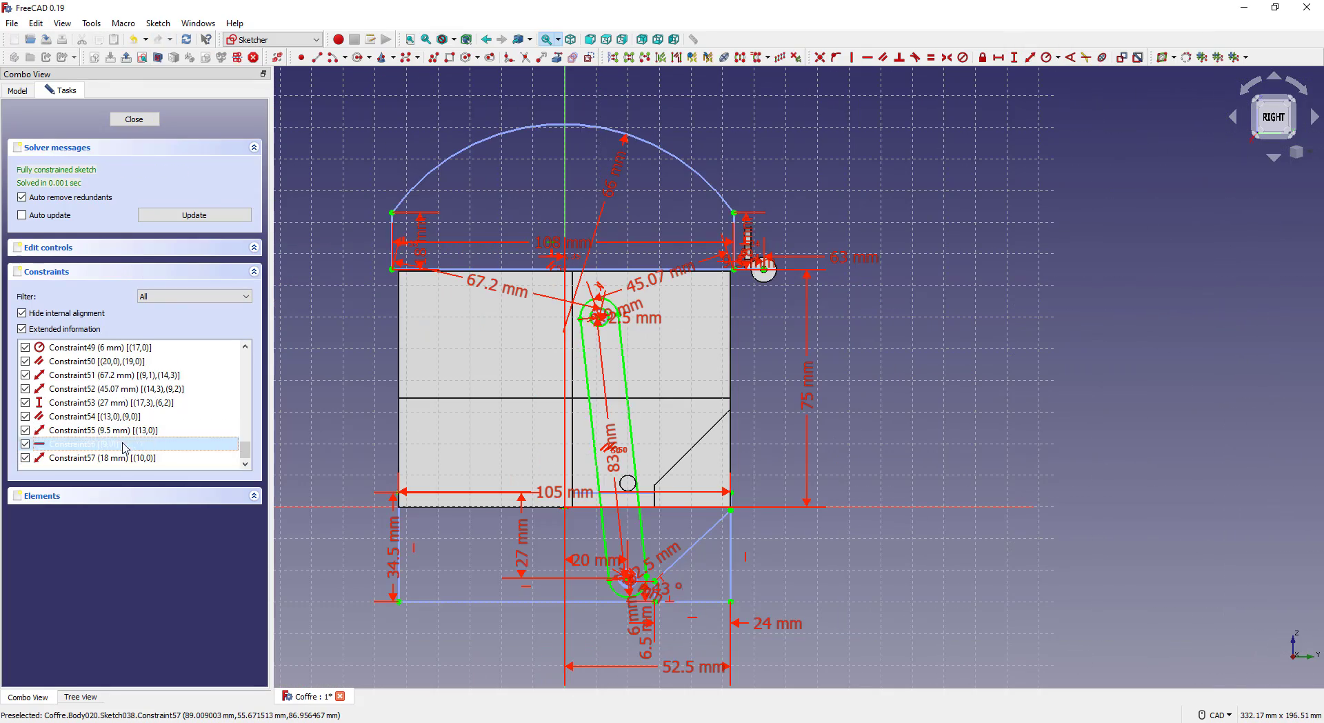
pyautogui.press('Delete')
pyautogui.moveTo(731, 606); pyautogui.dragTo(732, 578)
pyautogui.hotkey('ctrl', 'z')
pyautogui.hotkey('ctrl', 'z')
# Delete the 67.2 mm and 45.07 mm distance constraints that tie the arm's upper pivot to the lid corners
pyautogui.scroll(4, 551, 235)
pyautogui.click(445, 359)
pyautogui.press('Delete')
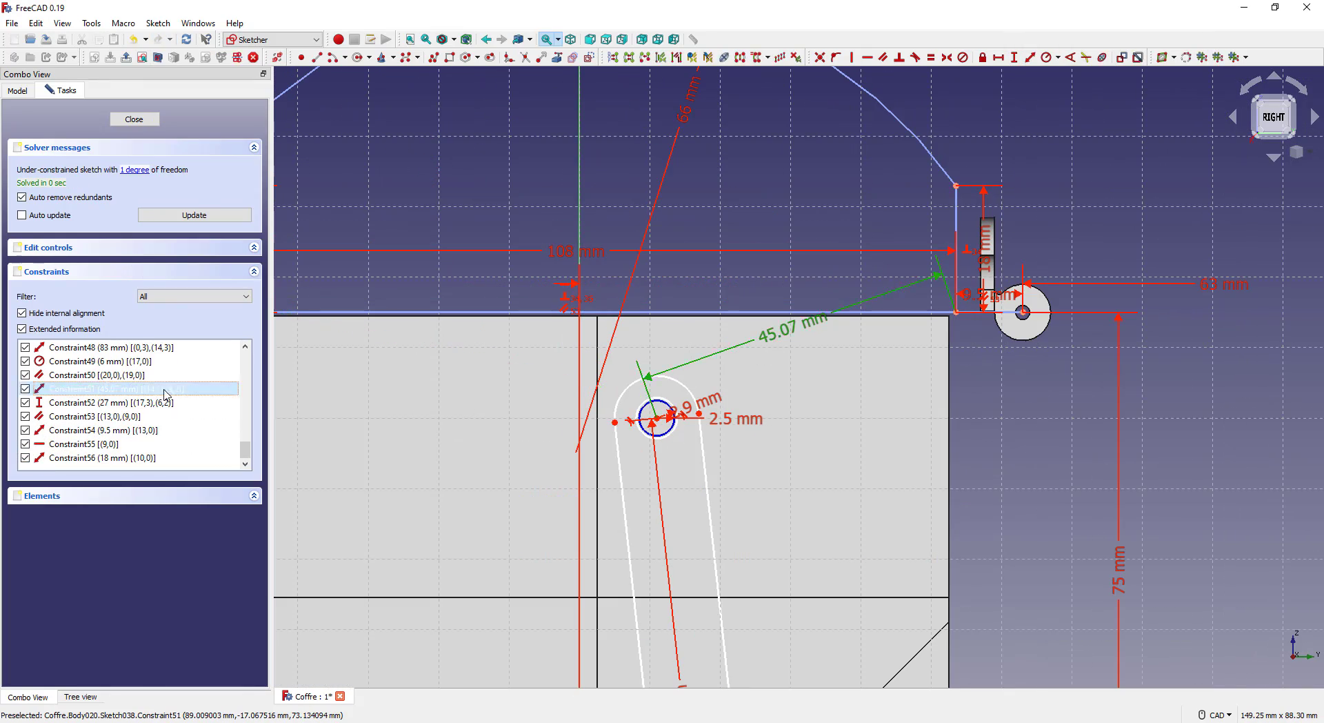
pyautogui.click(773, 337)
pyautogui.press('Delete')
# Draw a line from the centre of the arm's upper pivot straight down to the lid's bottom edge
pyautogui.scroll(-5, 655, 345)
pyautogui.scroll(10, 505, 552)
pyautogui.scroll(4, 506, 552)
pyautogui.scroll(-8, 690, 386)
pyautogui.click(317, 57)
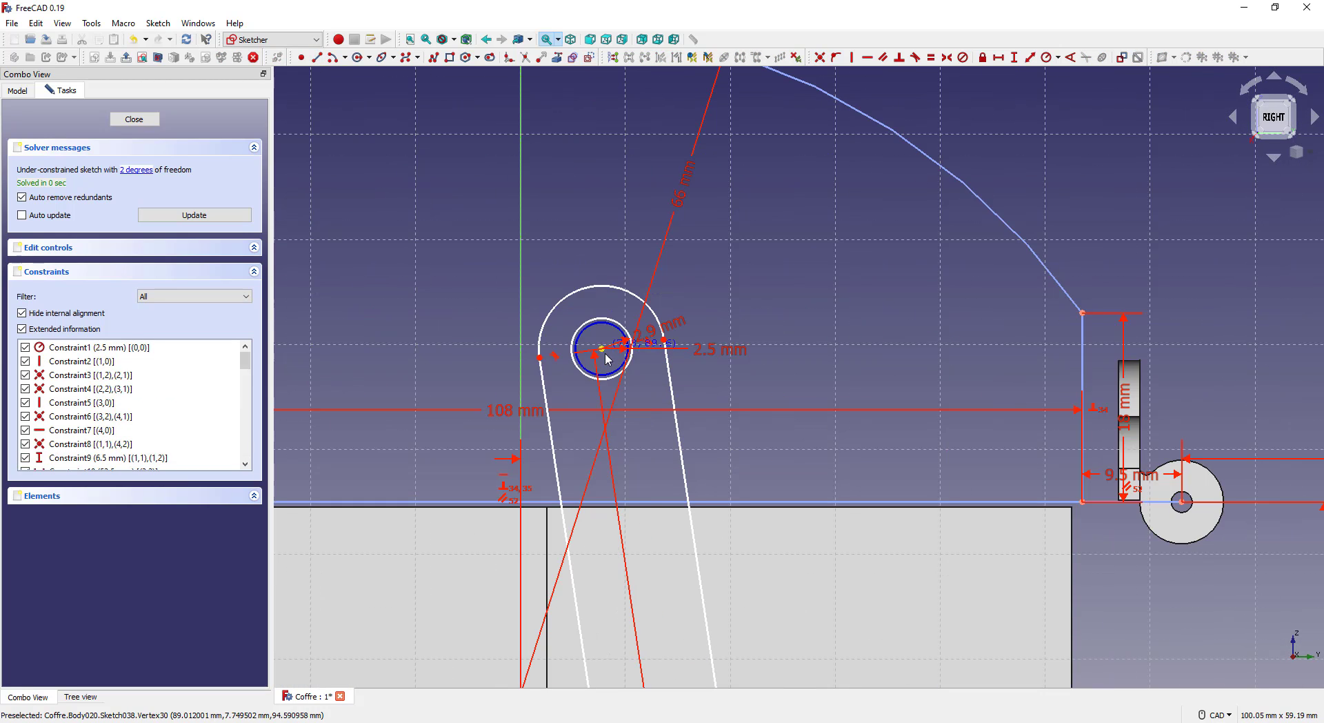
pyautogui.click(601, 348)
pyautogui.click(602, 501)
# Constrain the line's lower end 45.75 mm from the lid's hinge-side corner and the line's length to 14.6 mm
pyautogui.click(1033, 61)
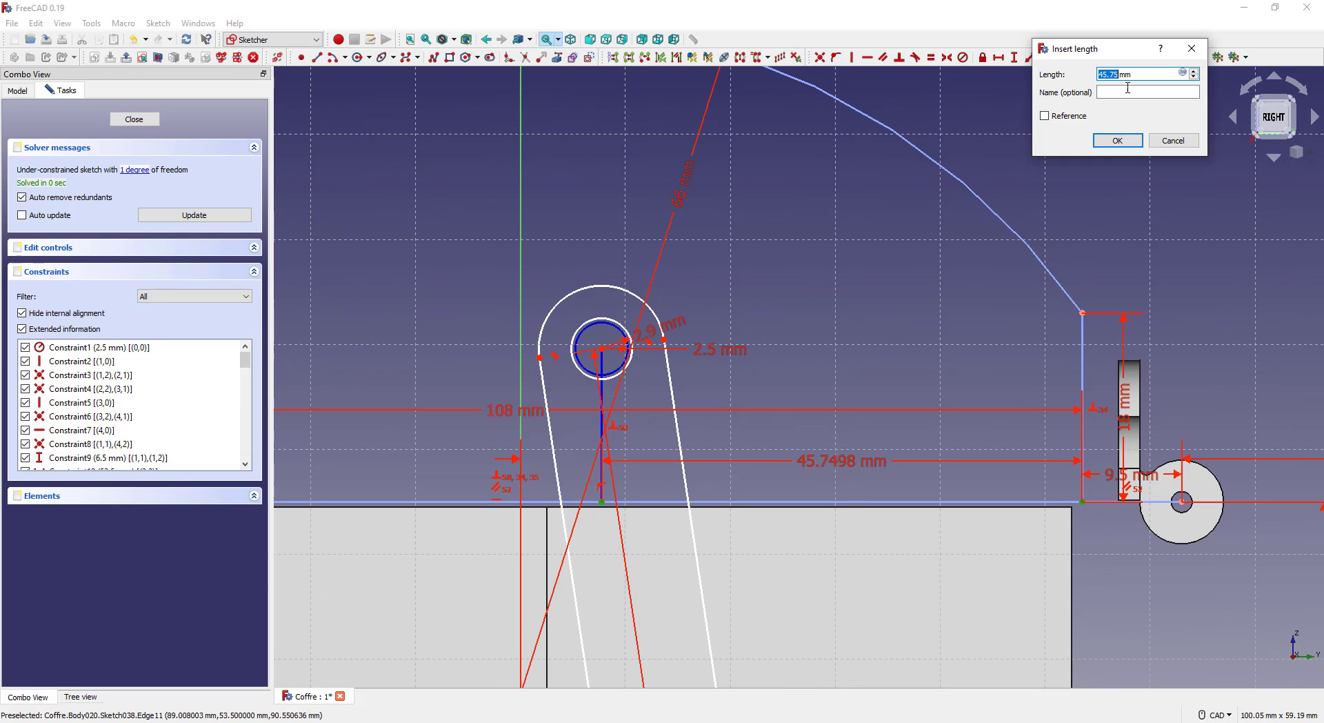
pyautogui.press('Return')
pyautogui.click(1083, 502)
pyautogui.click(1028, 58)
pyautogui.click(1170, 138)
pyautogui.click(601, 348)
pyautogui.click(602, 501)
pyautogui.click(1030, 57)
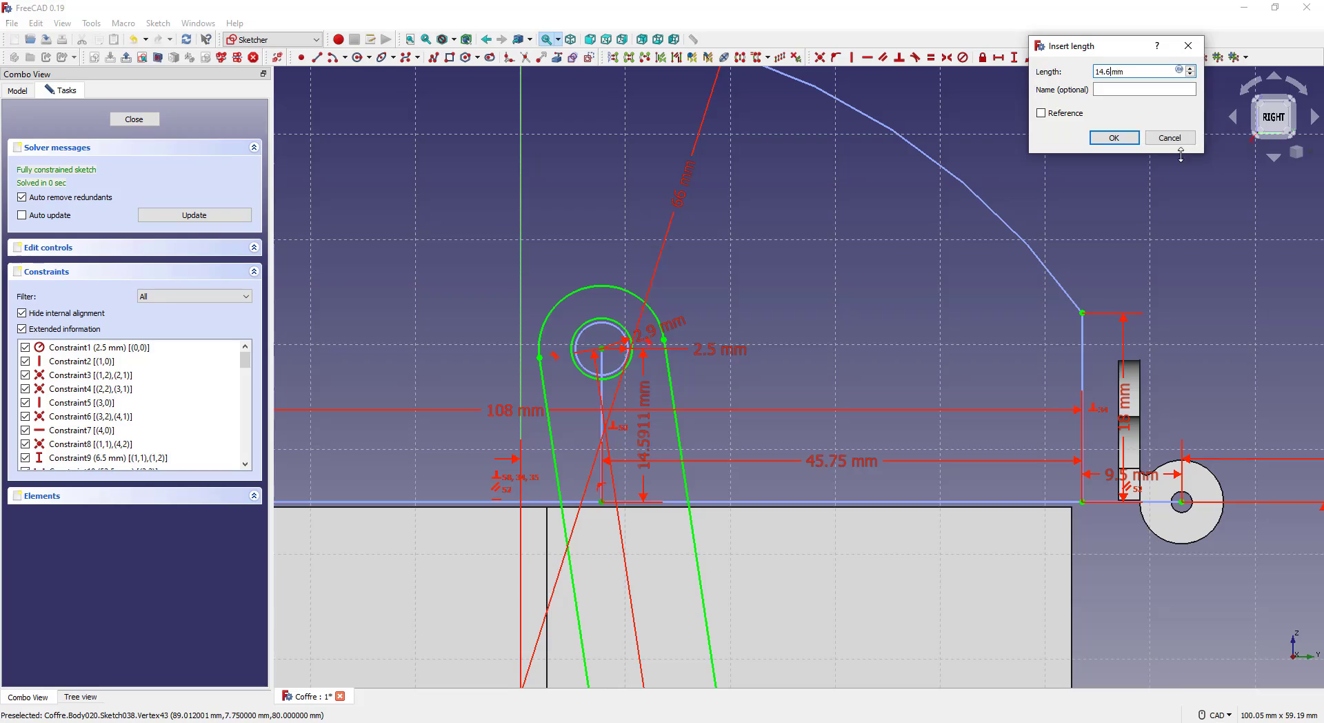
pyautogui.press('Return')
# Delete the lid's horizontal constraint, swing the lid open by its front corner, and inspect the arm's clearance at the tray notch
pyautogui.scroll(-2, 780, 332)
pyautogui.scroll(-17, 129, 445)
pyautogui.click(98, 377)
pyautogui.press('Delete')
pyautogui.scroll(-4, 763, 369)
pyautogui.moveTo(586, 405); pyautogui.dragTo(906, 110)
pyautogui.scroll(10, 853, 352)
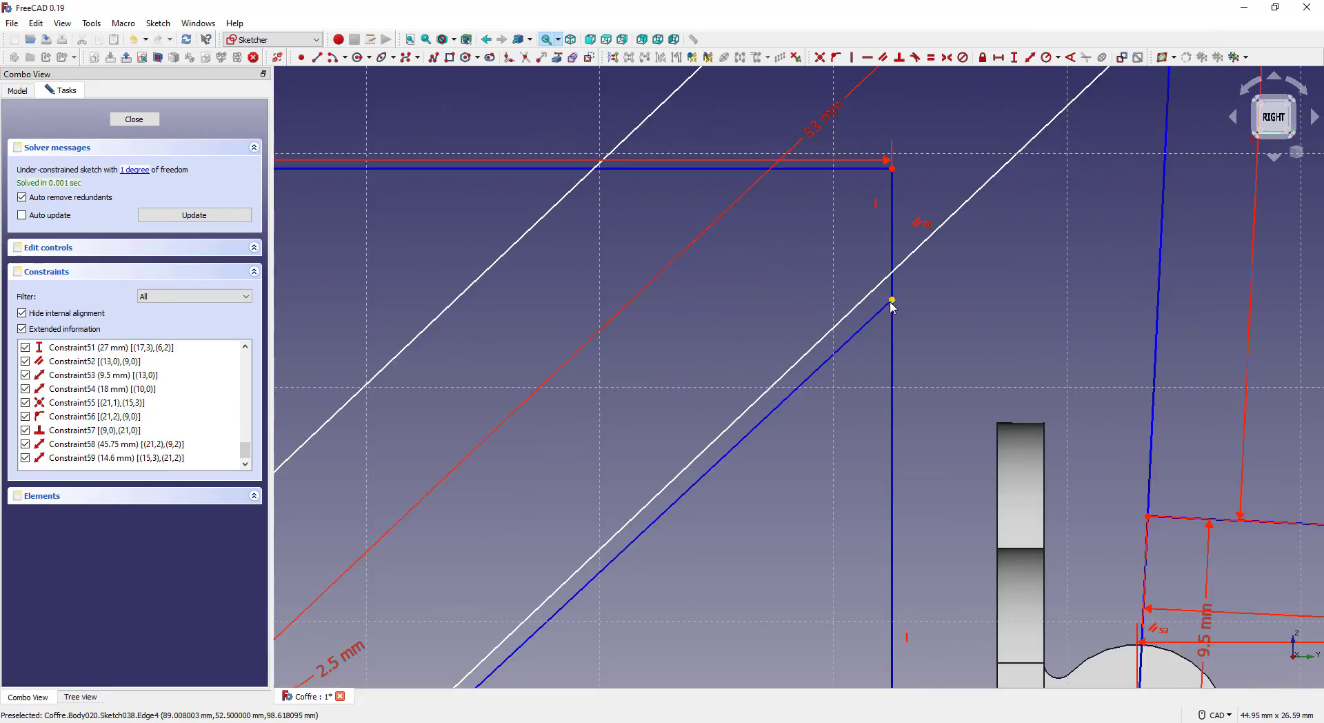
# Swing the lid outline closed again and constrain its bottom edge horizontal
pyautogui.scroll(-8, 731, 538)
pyautogui.scroll(-4, 784, 522)
pyautogui.moveTo(805, 298); pyautogui.dragTo(542, 547)
pyautogui.click(607, 547)
pyautogui.click(867, 57)
# Close the tray sketch and reopen it for editing
pyautogui.click(135, 120)
pyautogui.doubleClick(97, 386)
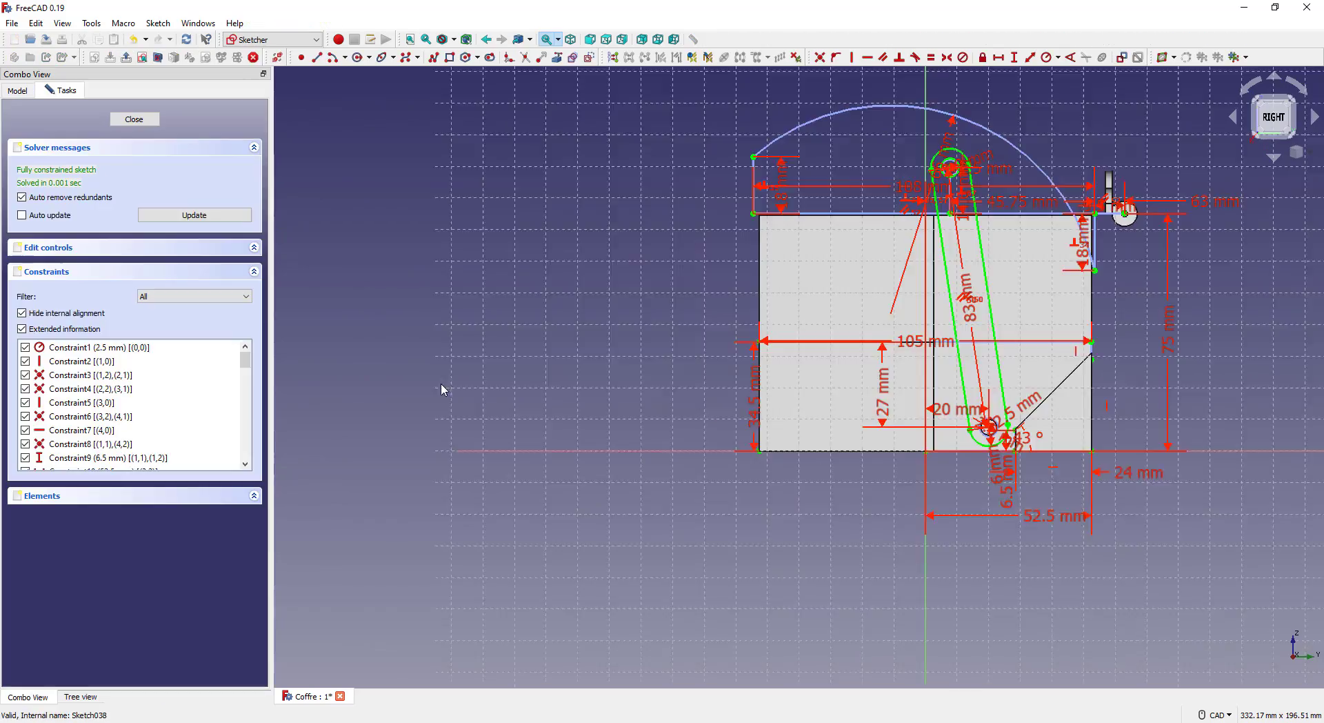
# Delete the length constraint on the lid's hinge-side edge, flip the edge upward, constrain it to 18 mm, and close the sketch
pyautogui.scroll(4, 1283, 166)
pyautogui.click(758, 339)
pyautogui.press('Delete')
pyautogui.moveTo(783, 404); pyautogui.dragTo(783, 129)
pyautogui.click(1030, 57)
pyautogui.write('18')
pyautogui.press('Return')
pyautogui.scroll(-4, 649, 203)
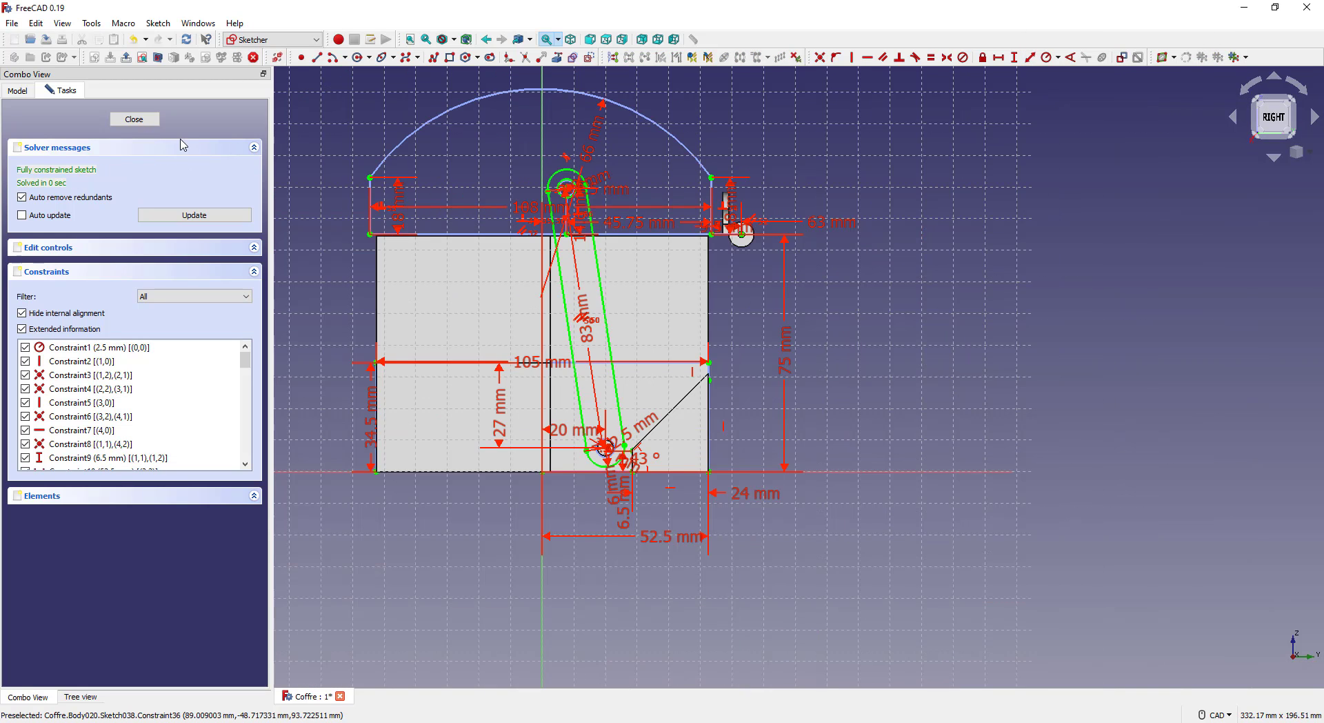
pyautogui.press('Escape')
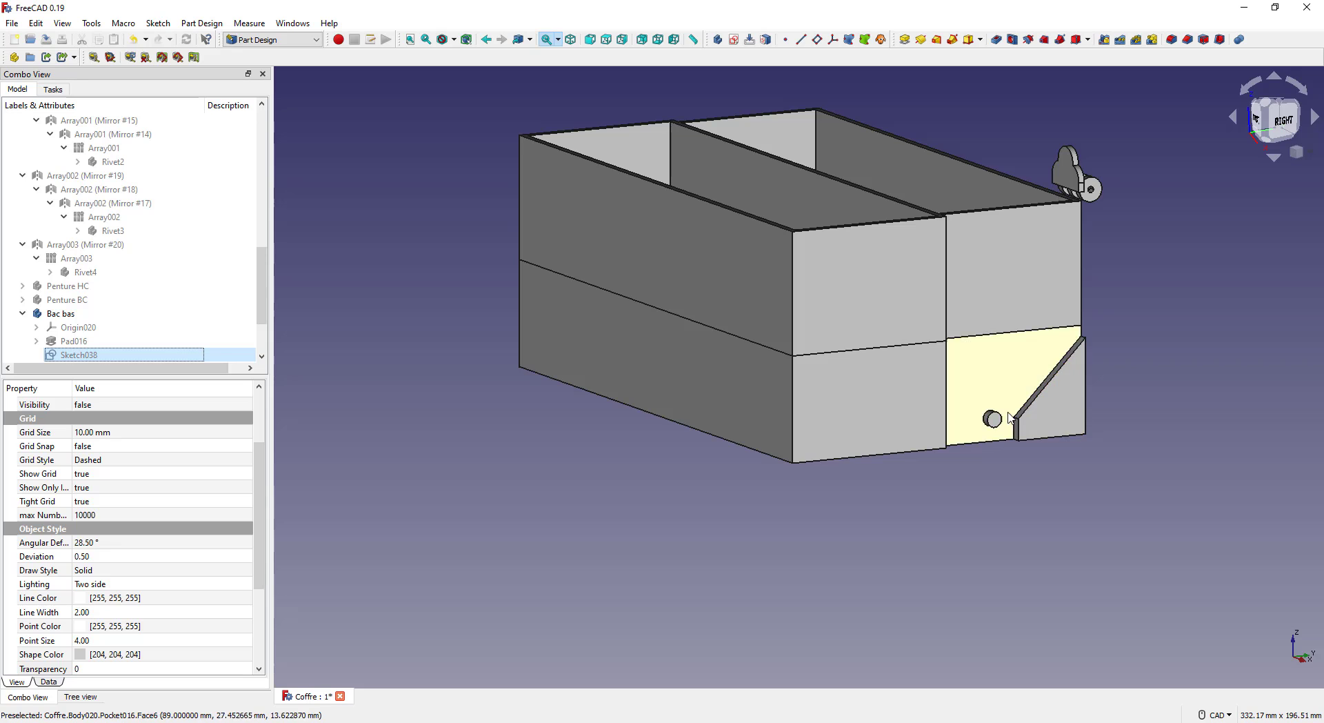
# Show Sketch038, then open Pad018's Sketch040 for editing and set the display to wireframe
pyautogui.press('space')
pyautogui.scroll(-2, 165, 338)
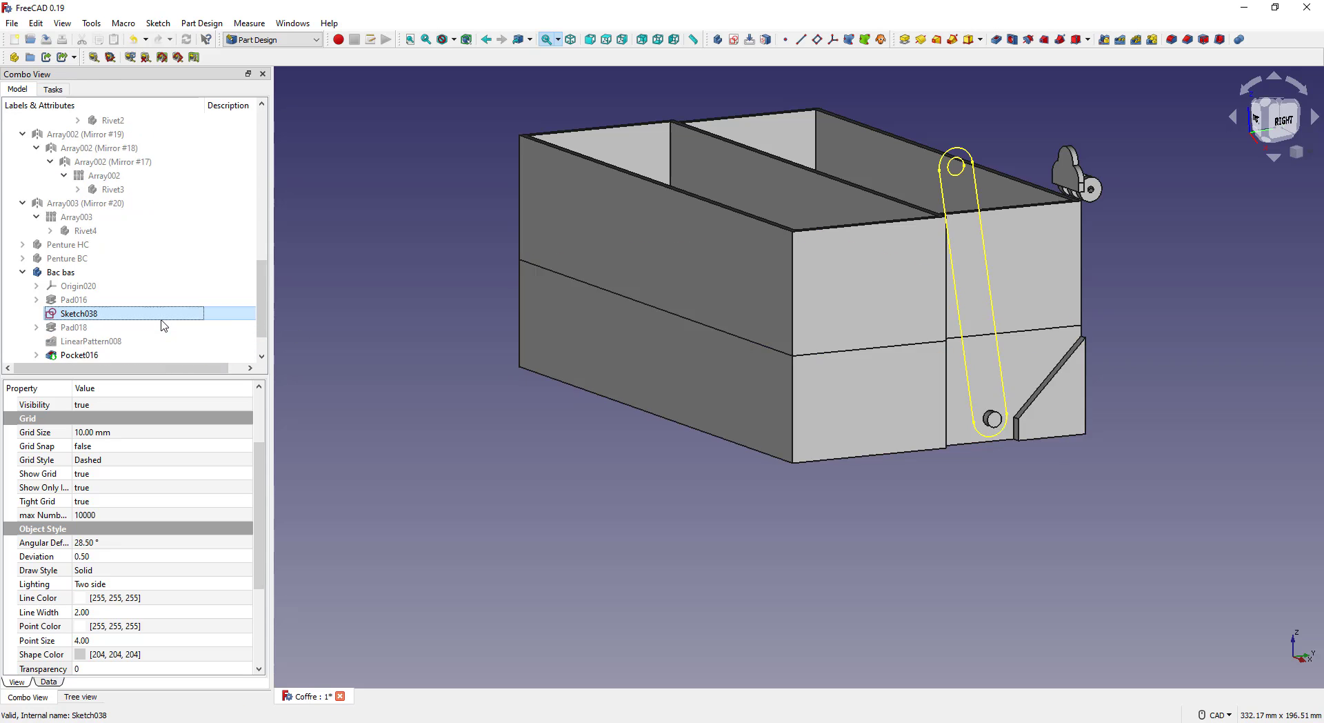
pyautogui.click(62, 327)
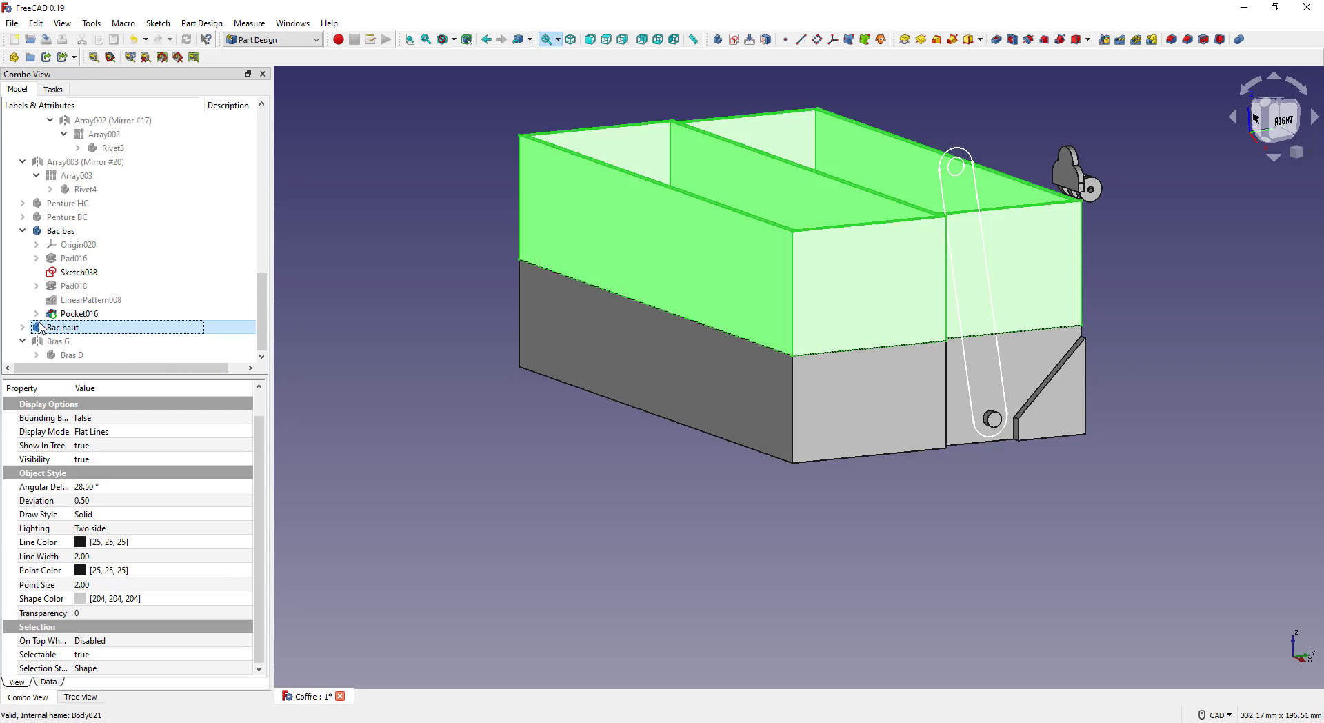
pyautogui.click(36, 286)
pyautogui.doubleClick(89, 301)
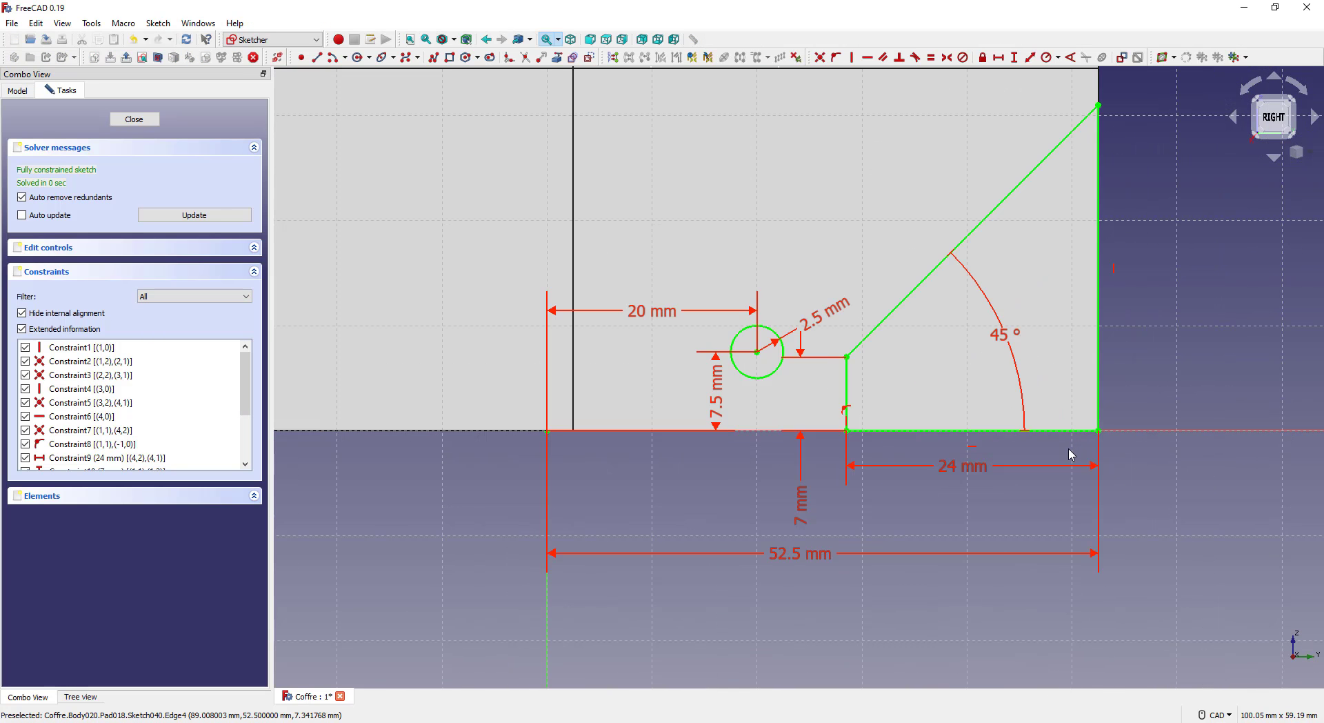
pyautogui.click(453, 40)
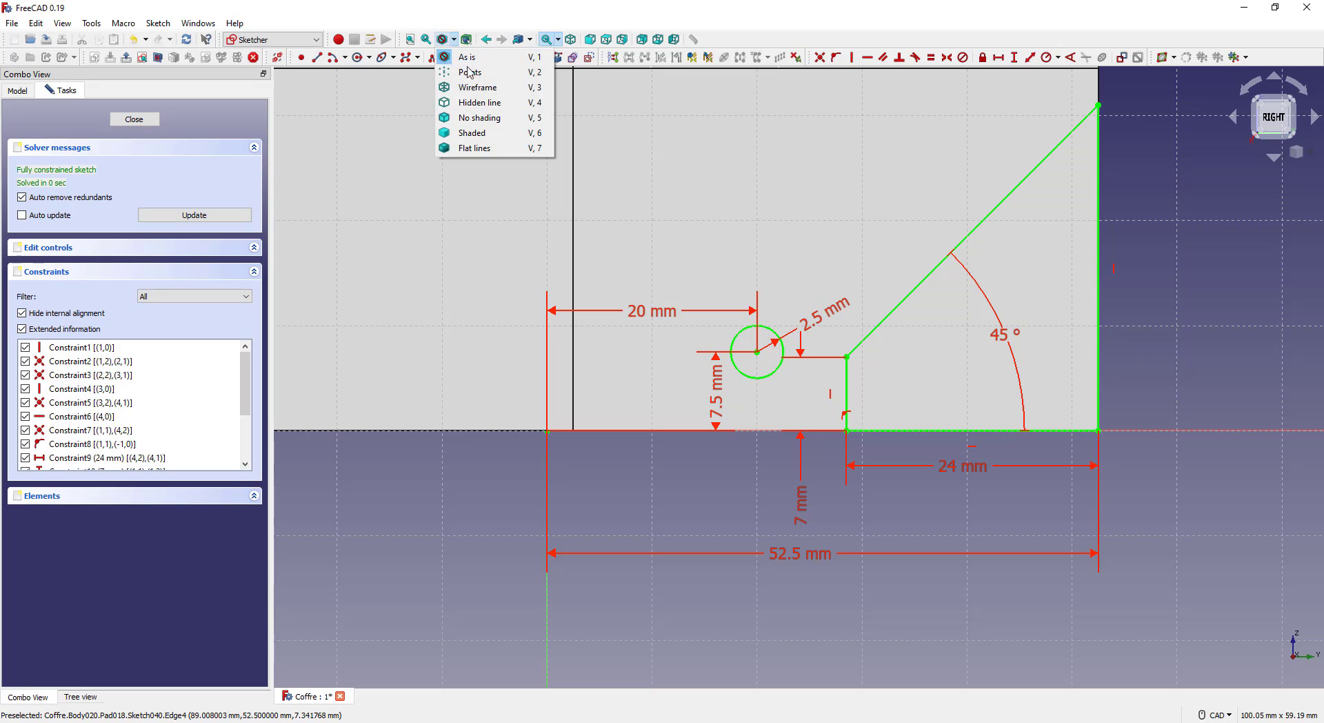
pyautogui.click(477, 87)
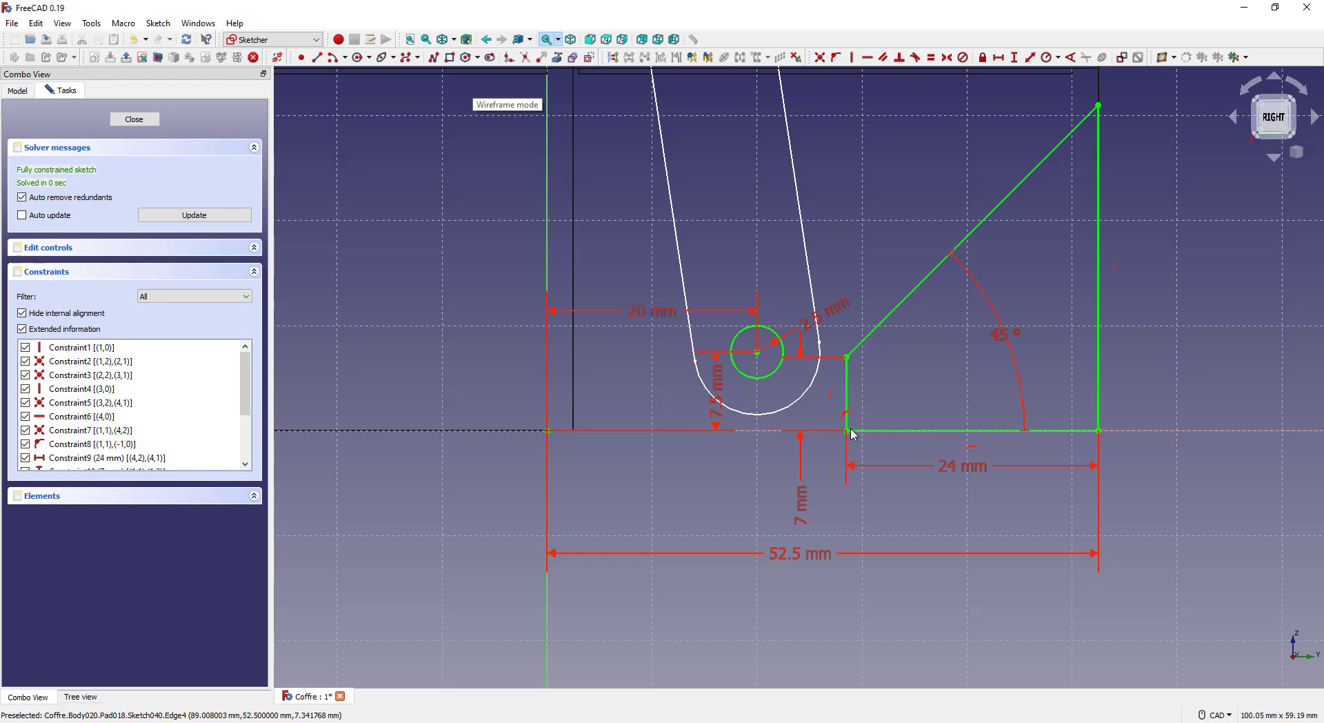
# Close Sketch040, convert the tray notch outline in Sketch038 from construction to normal geometry, and close Sketch038
pyautogui.click(134, 118)
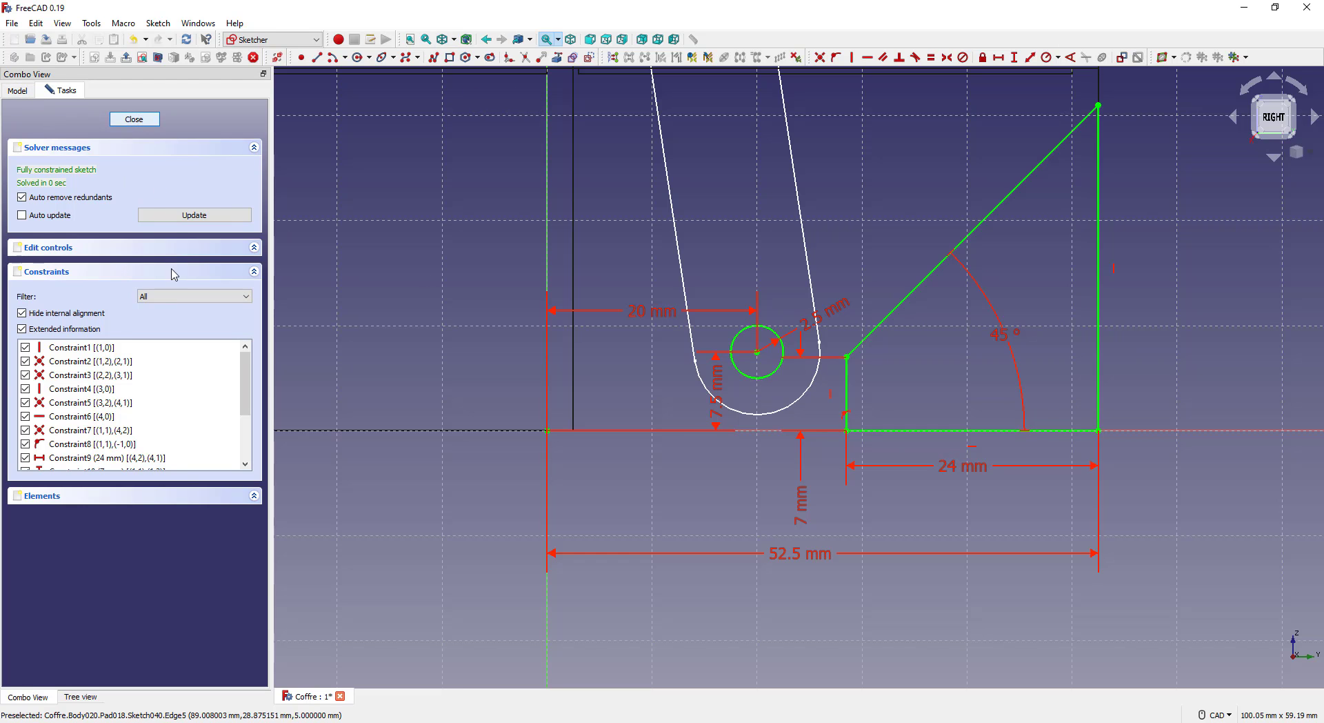
pyautogui.doubleClick(103, 276)
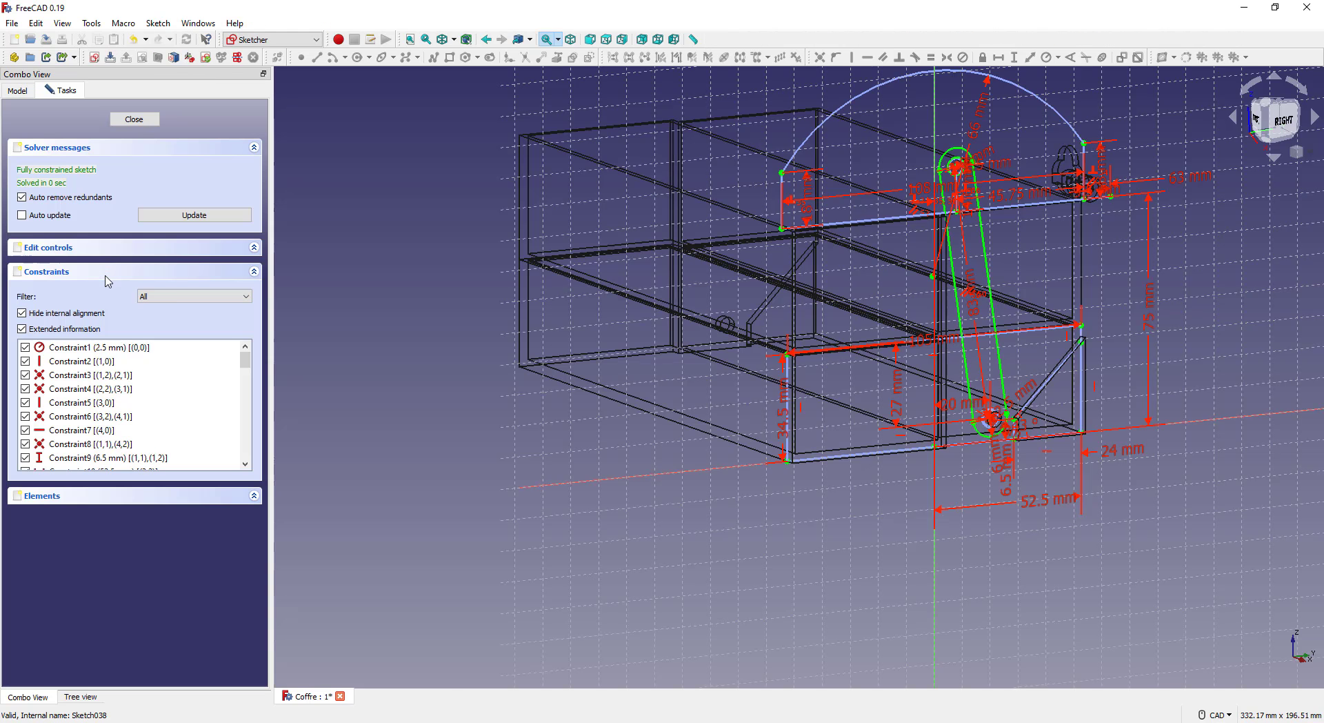
pyautogui.scroll(6, 1111, 393)
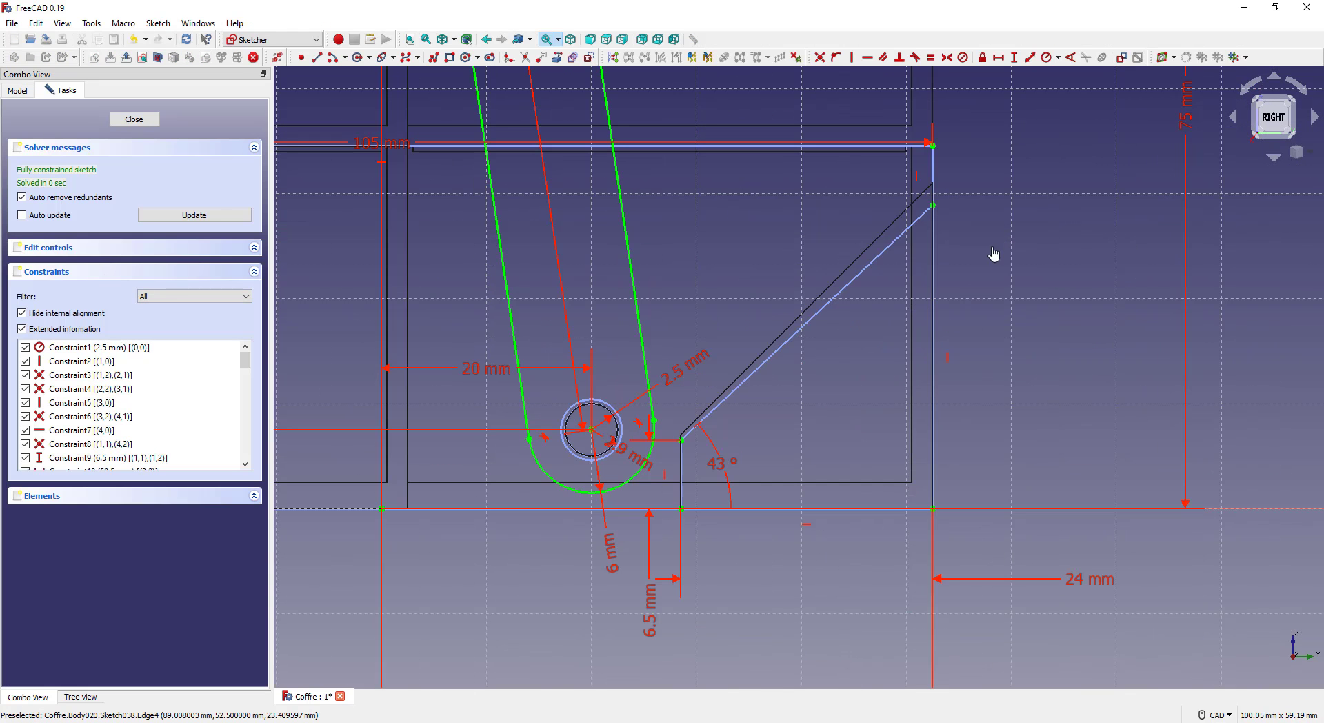
pyautogui.moveTo(1006, 227); pyautogui.dragTo(678, 567)
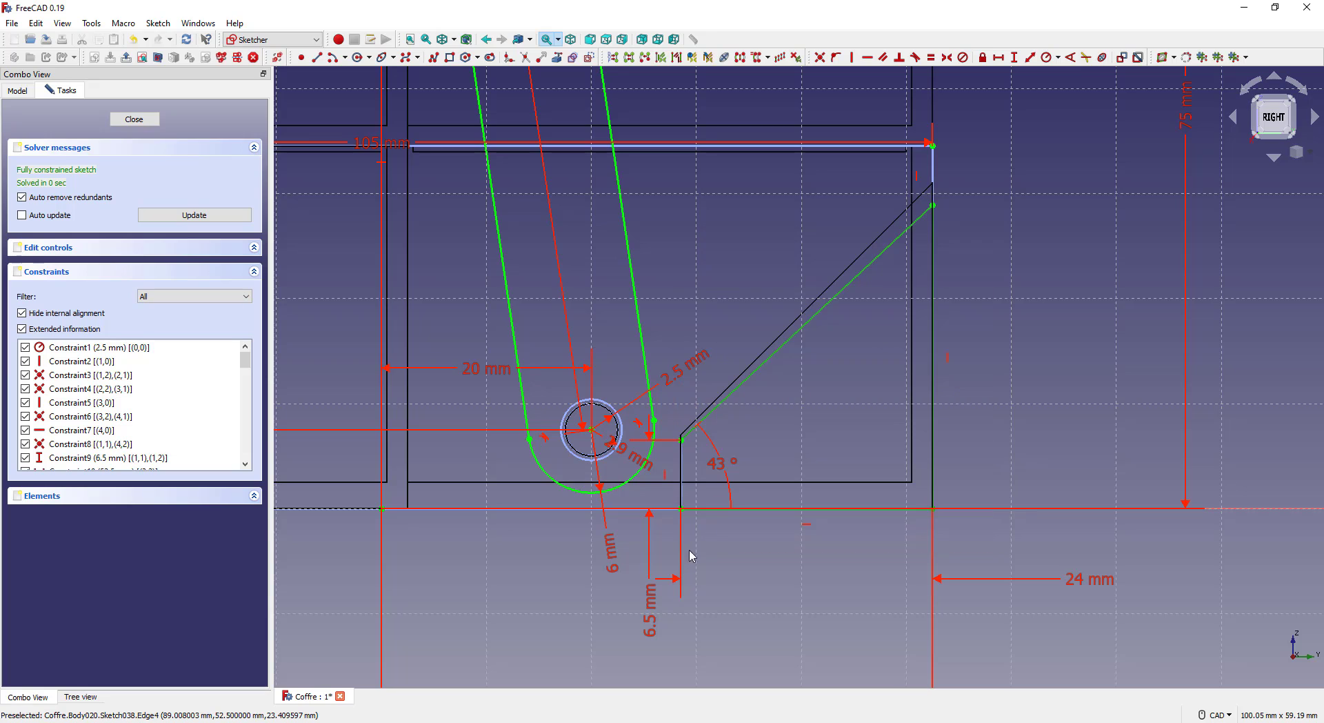
pyautogui.click(590, 59)
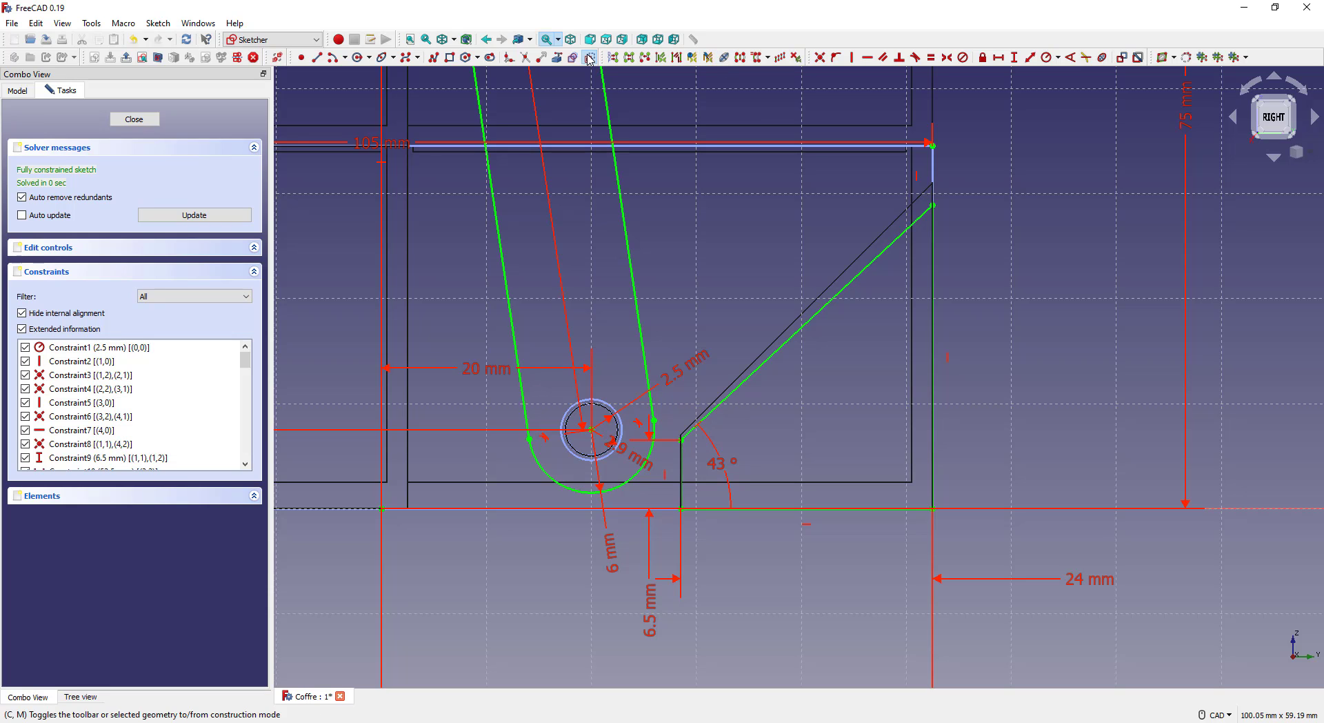
pyautogui.click(146, 122)
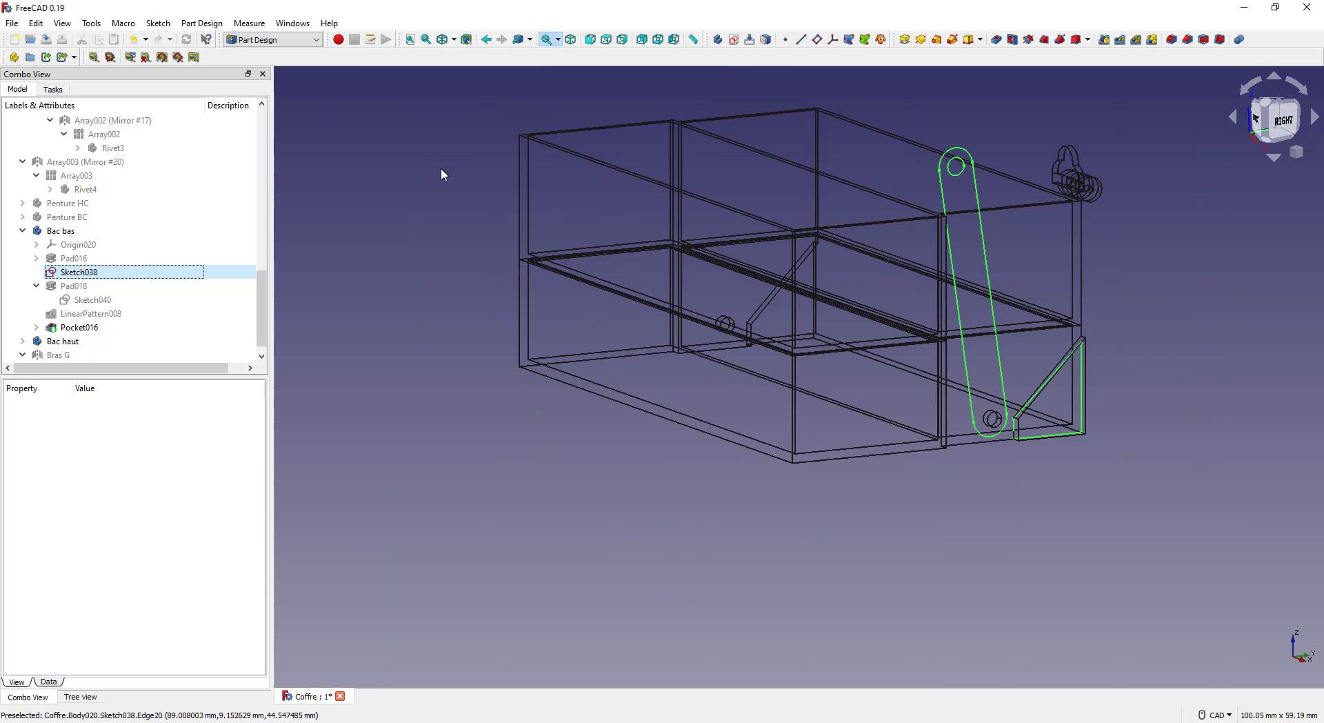
# Reopen Sketch040 and set the notch's slope angle first to 44°, then to 43°, to match the Sketch038 outline
pyautogui.doubleClick(111, 301)
pyautogui.scroll(10, 1173, 456)
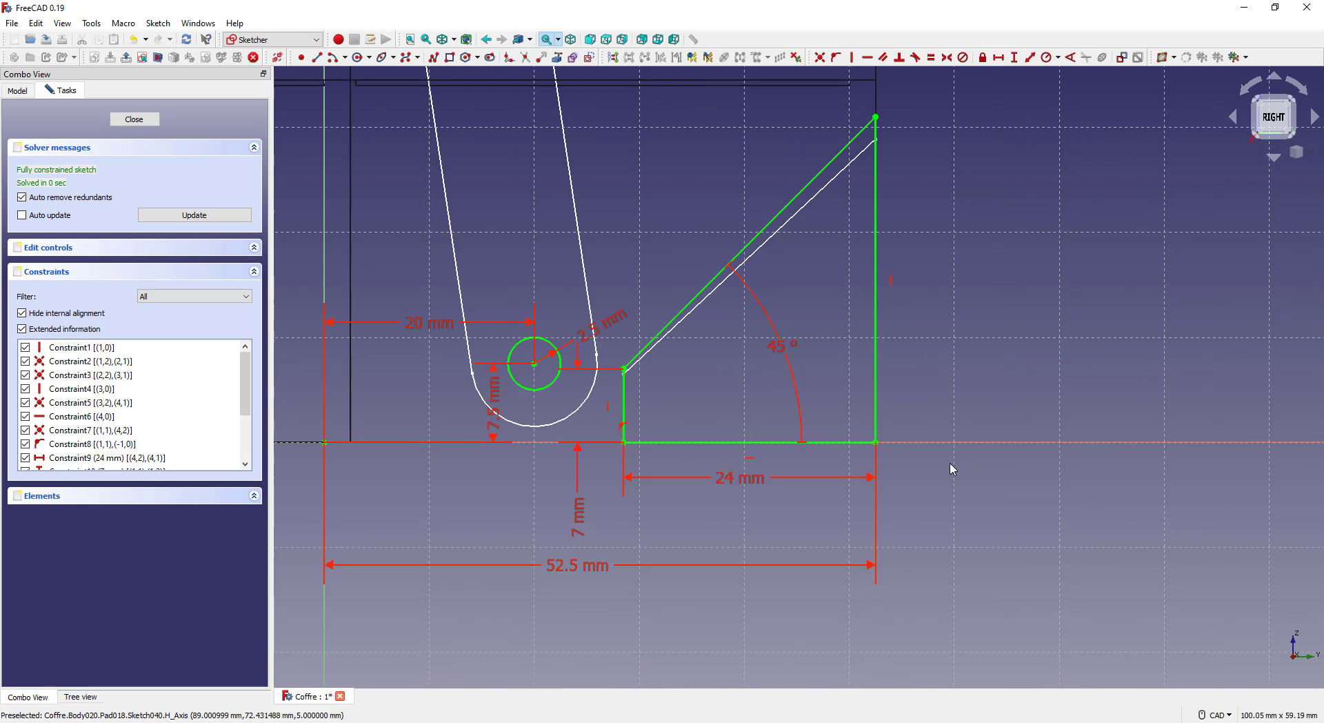
pyautogui.moveTo(692, 293); pyautogui.dragTo(755, 397, button='middle')
pyautogui.doubleClick(754, 397)
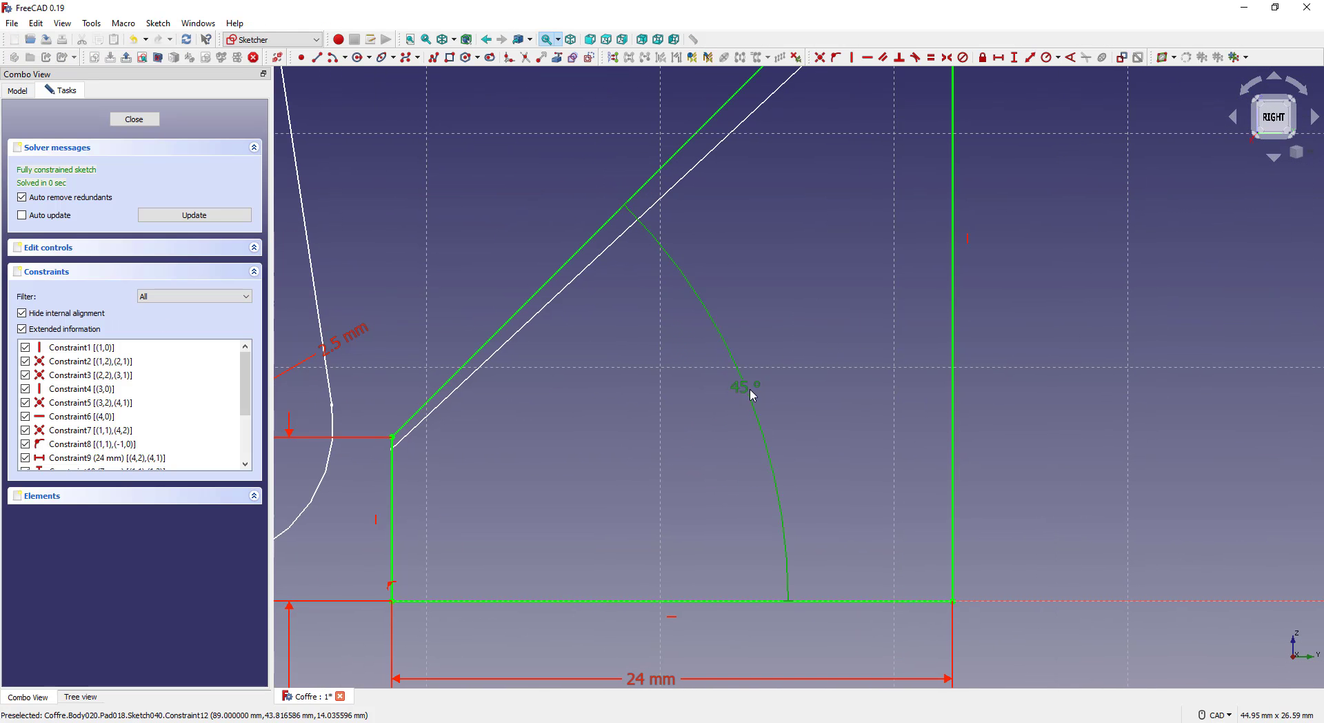
pyautogui.write('44')
pyautogui.press('Return')
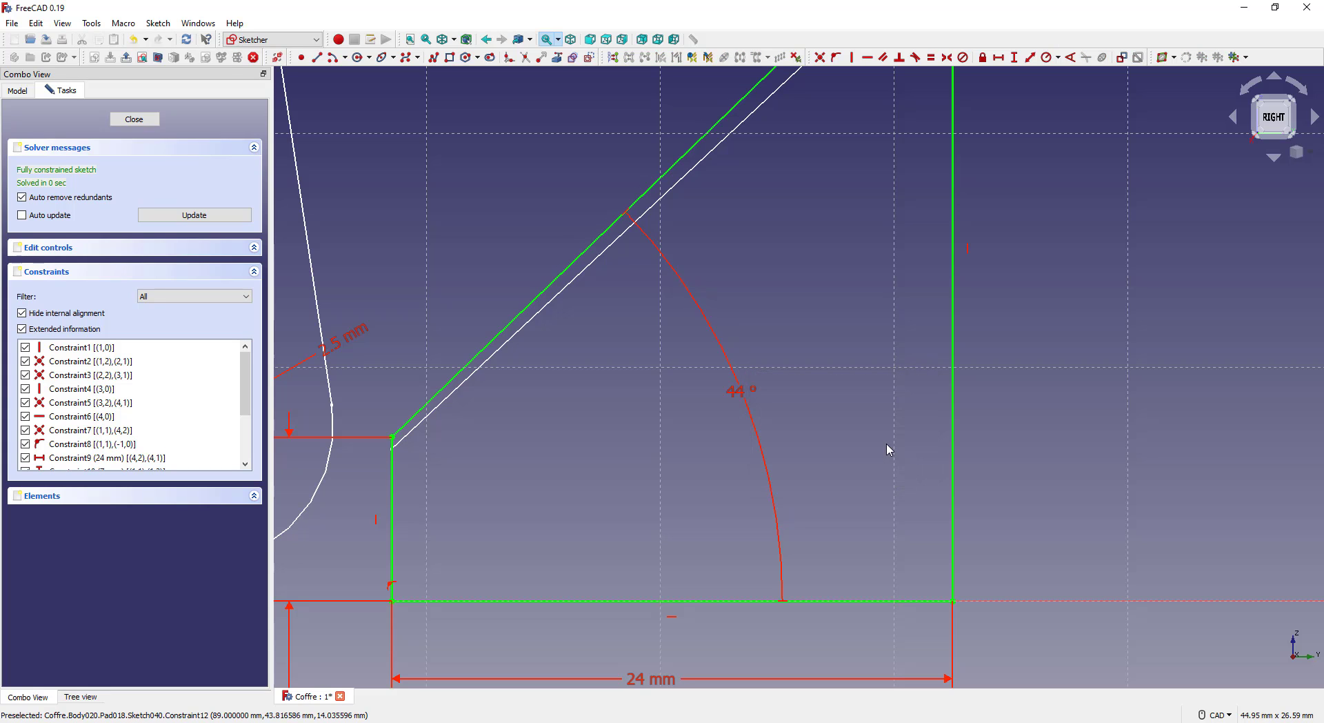
pyautogui.doubleClick(744, 394)
pyautogui.write('43')
pyautogui.press('Return')
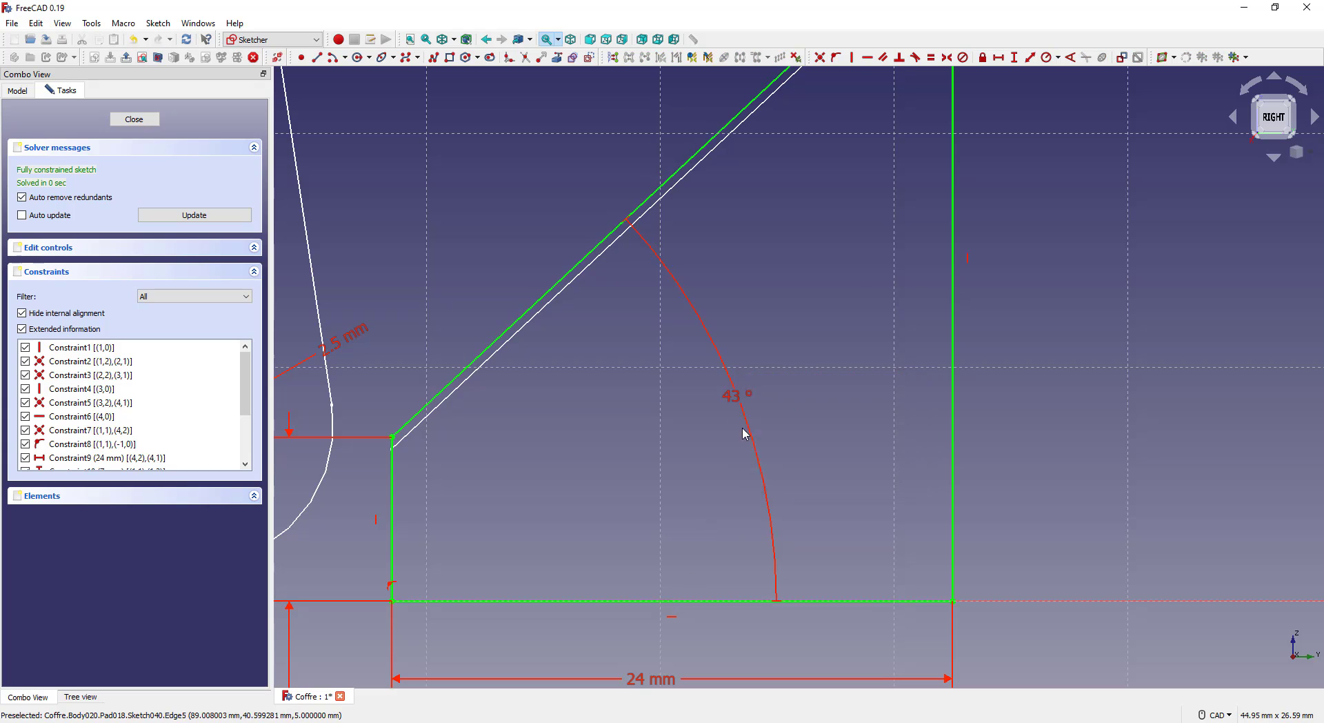
# Set the height of the notch's short vertical edge to 6.5 mm and close Sketch040
pyautogui.scroll(-2, 734, 307)
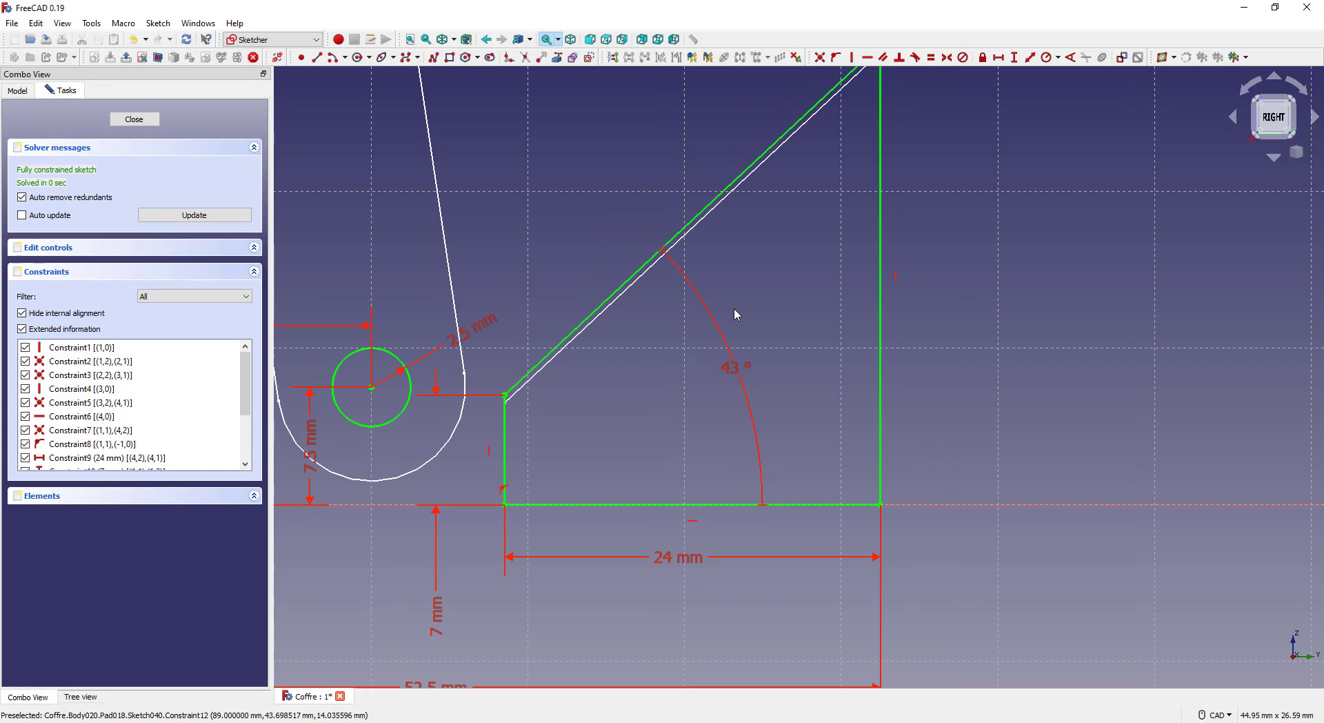
pyautogui.doubleClick(436, 618)
pyautogui.write('6.')
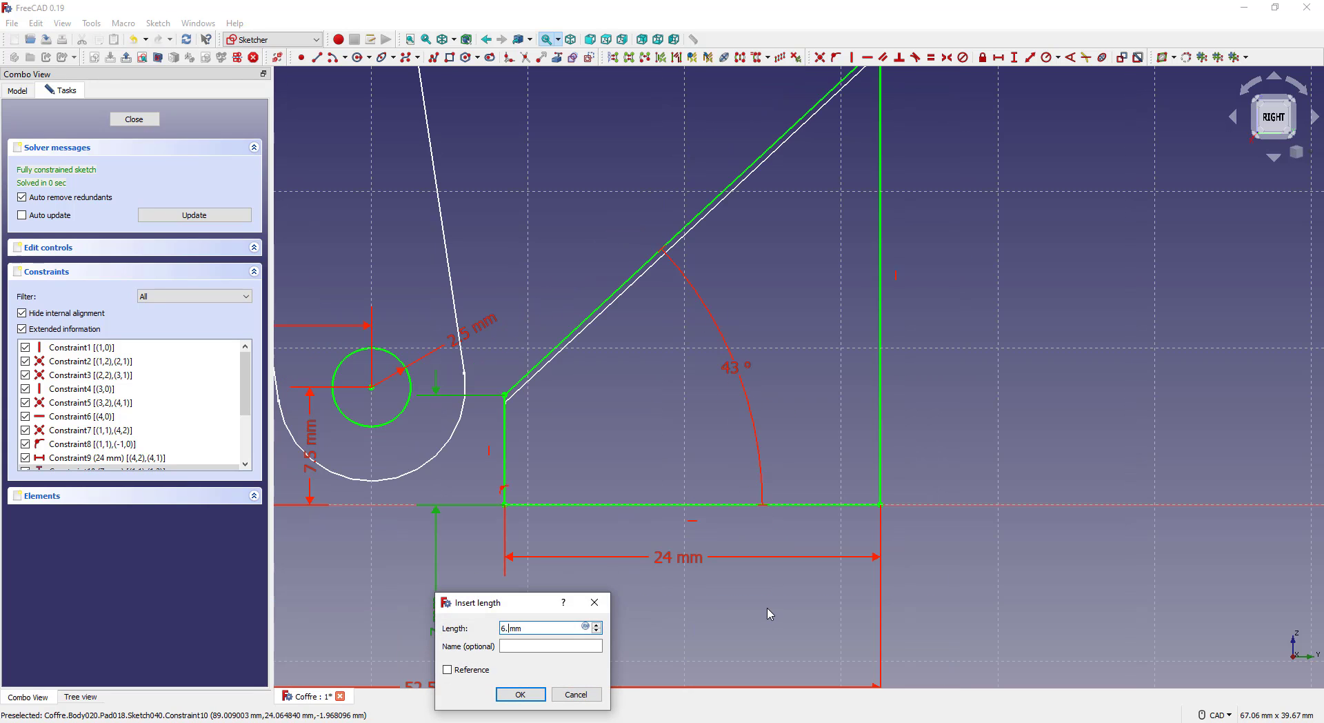
pyautogui.write('5')
pyautogui.press('Return')
pyautogui.scroll(-2, 913, 357)
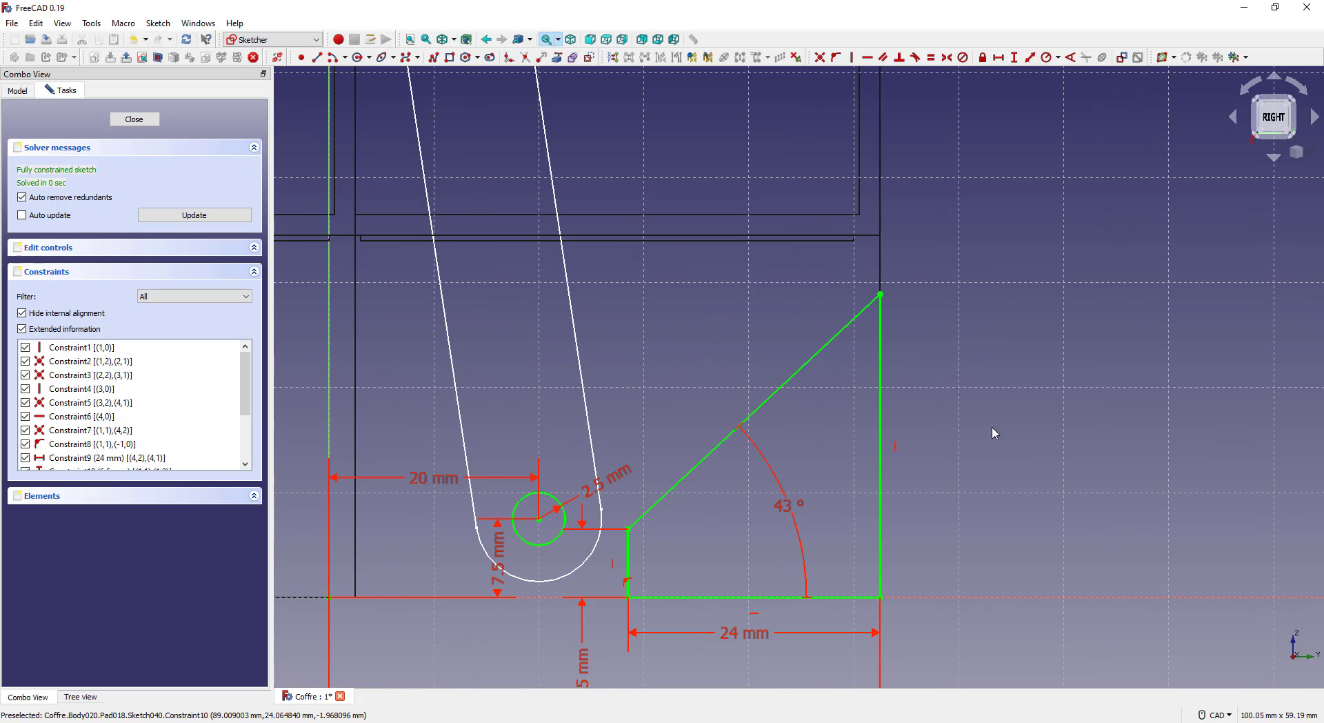
pyautogui.scroll(-3, 995, 433)
pyautogui.scroll(-2, 948, 443)
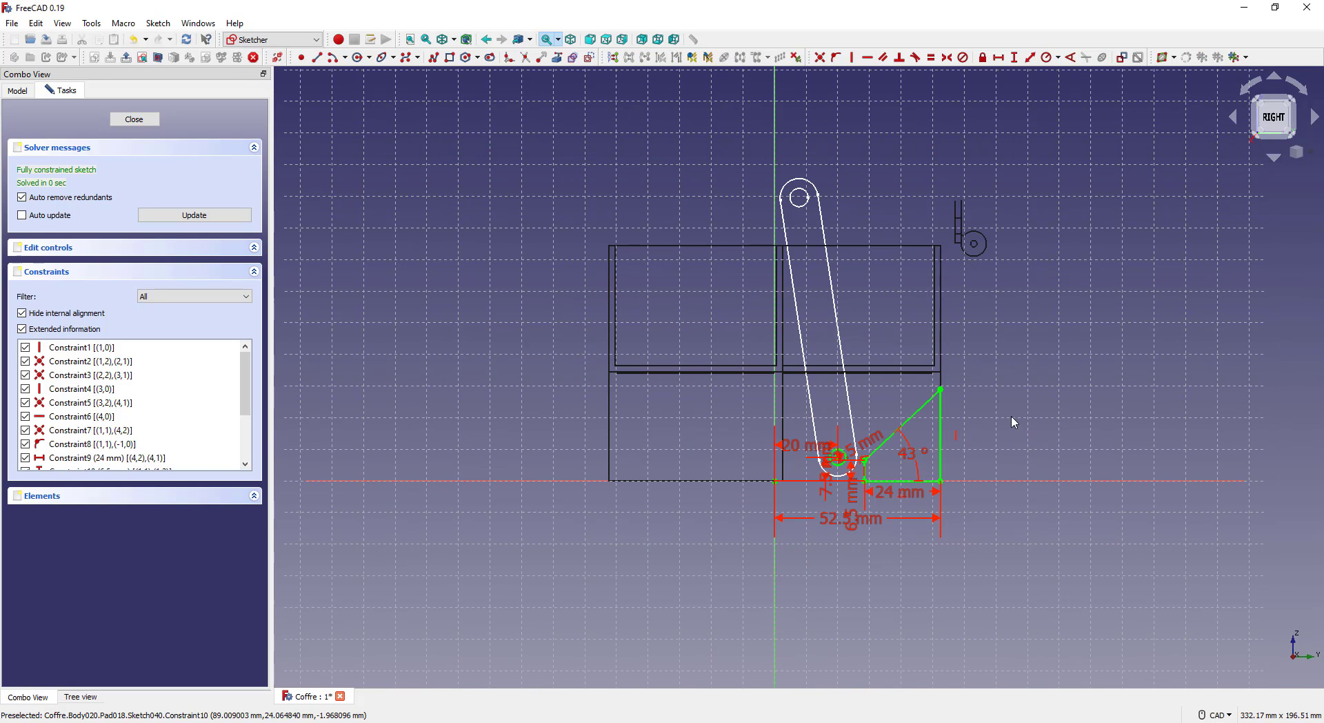
pyautogui.click(134, 119)
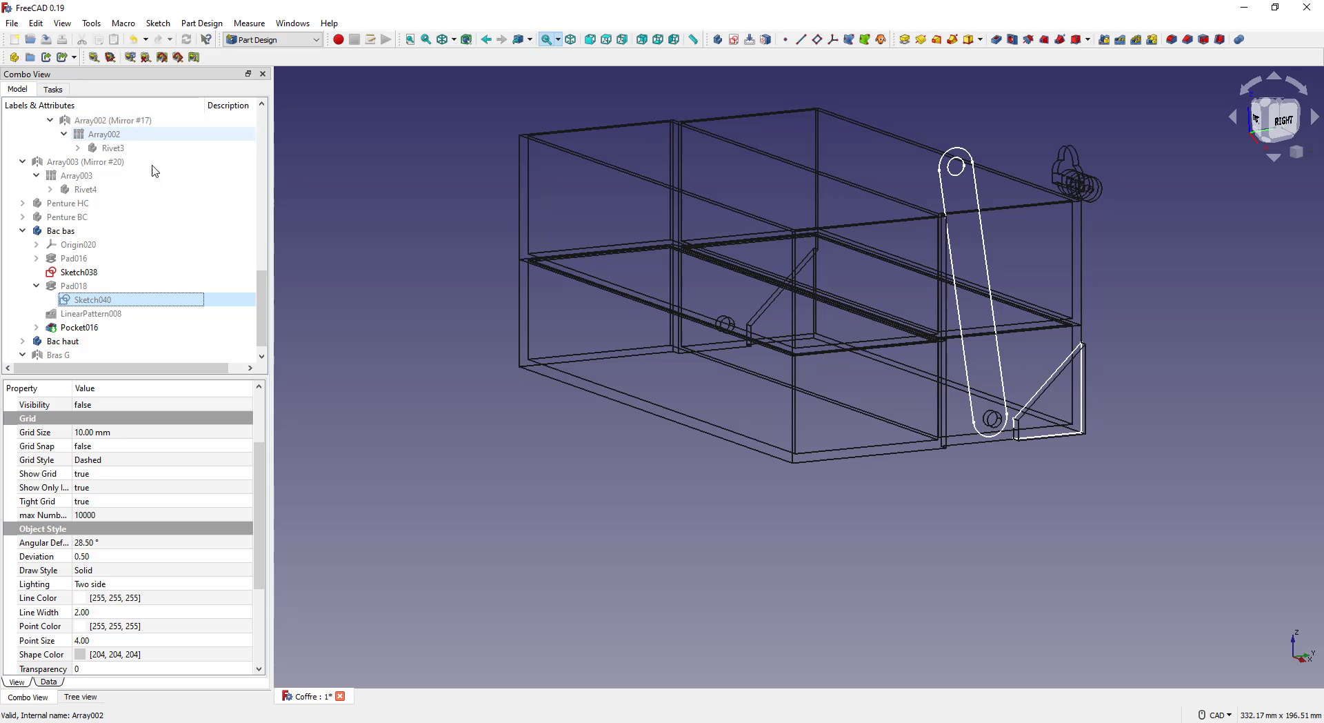
# Hide Sketch038, collapse the Bac bas body, and restore the As is display mode
pyautogui.click(23, 230)
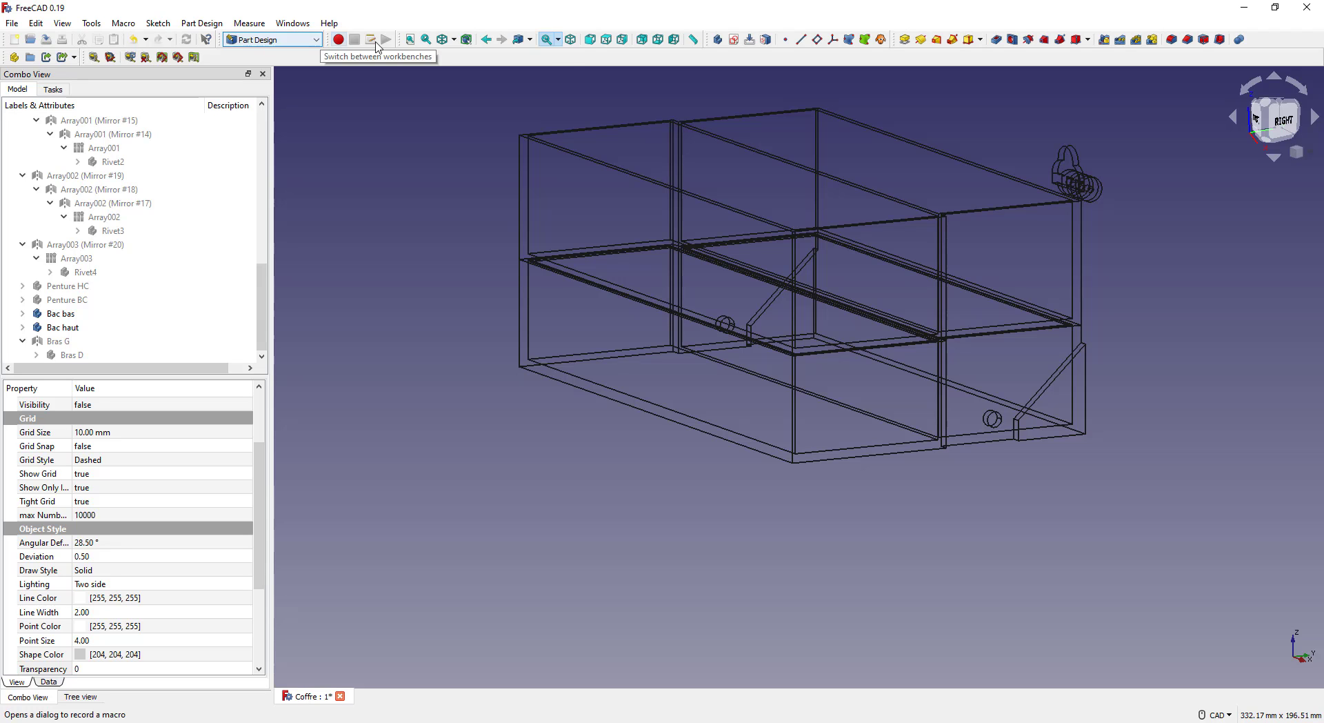
pyautogui.click(456, 43)
pyautogui.click(524, 175)
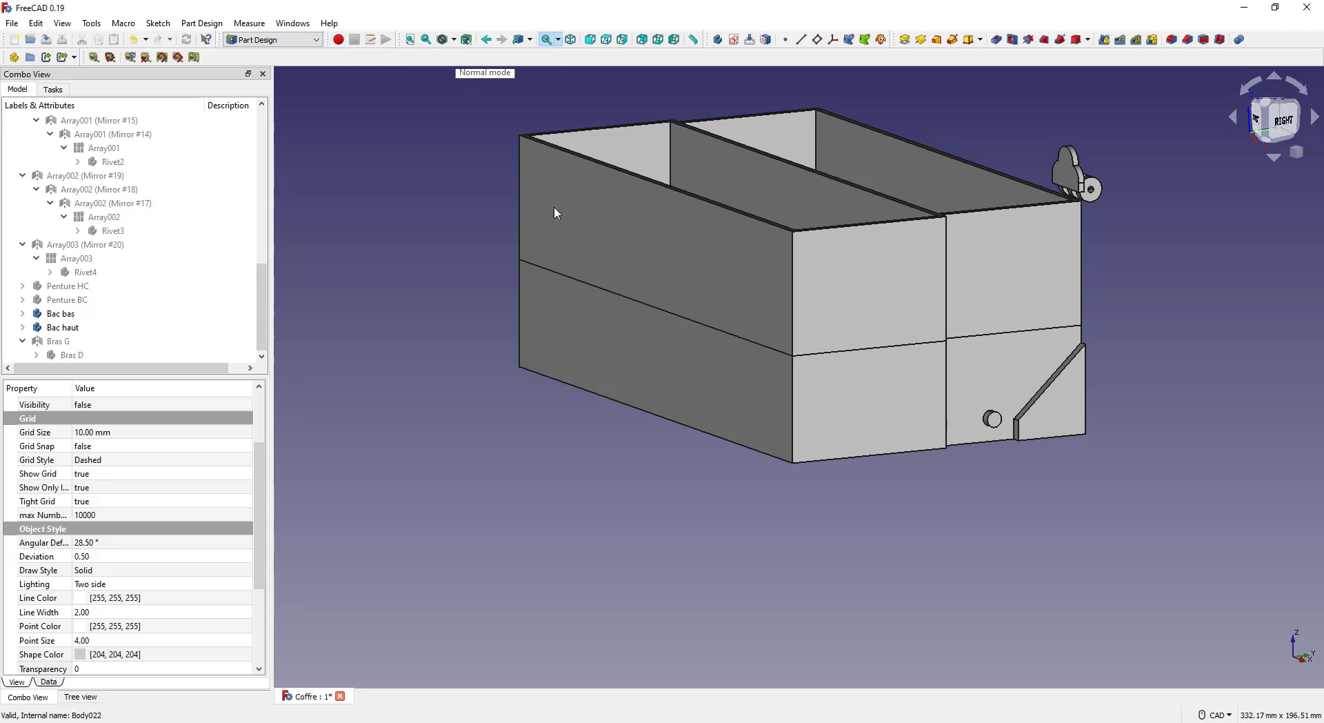
# Show all the hidden chest parts from Caisse through Penture BC, keeping Penture HG visible too
pyautogui.click(88, 303)
pyautogui.scroll(11, 123, 299)
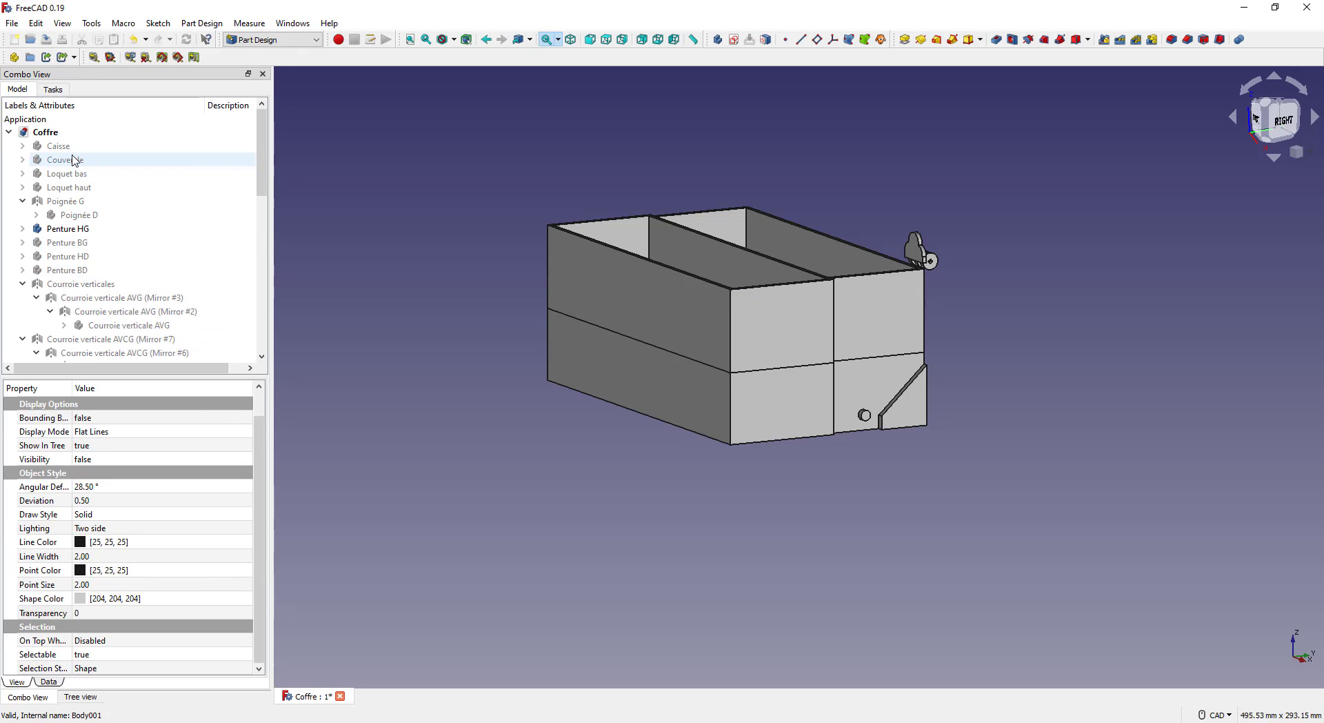
pyautogui.keyDown('shift'); pyautogui.click(73, 146); pyautogui.keyUp('shift')
pyautogui.press('space')
pyautogui.click(82, 230)
pyautogui.press('space')
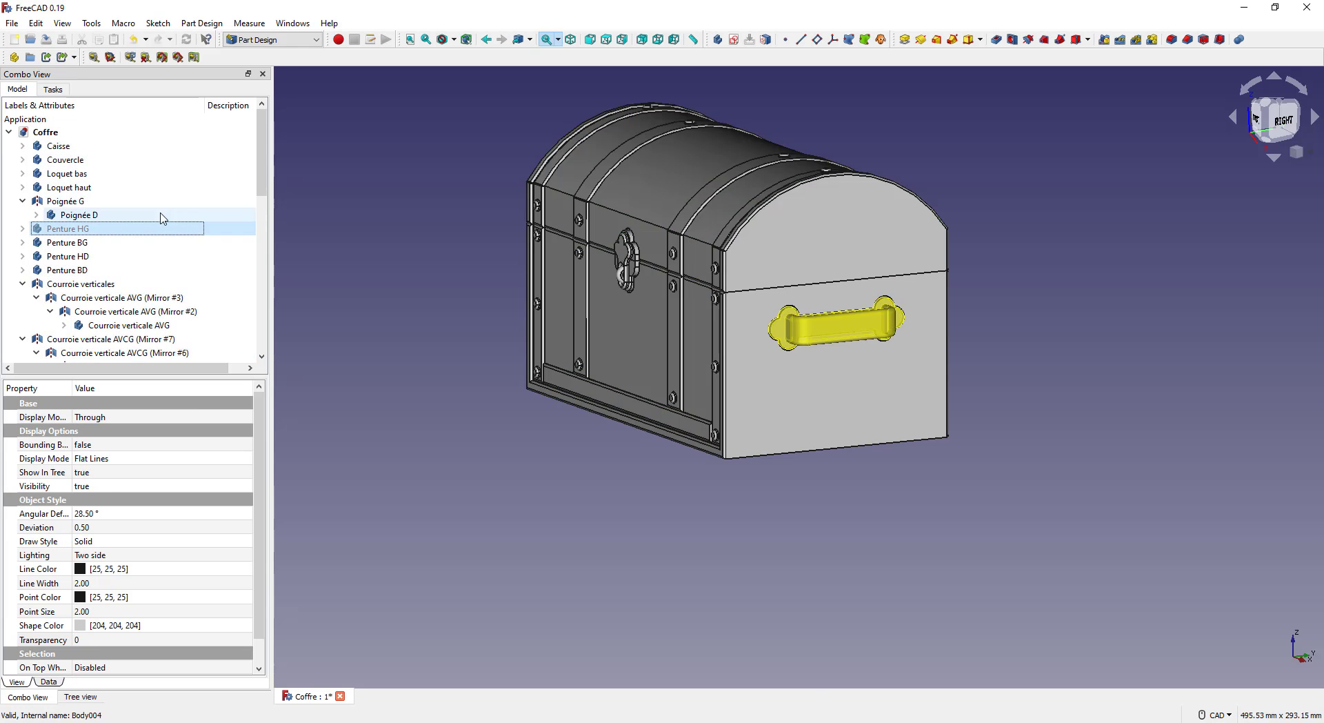
# Show the two lid arms, Bras G and Bras D
pyautogui.scroll(-11, 168, 230)
pyautogui.scroll(11, 170, 235)
pyautogui.scroll(-11, 168, 238)
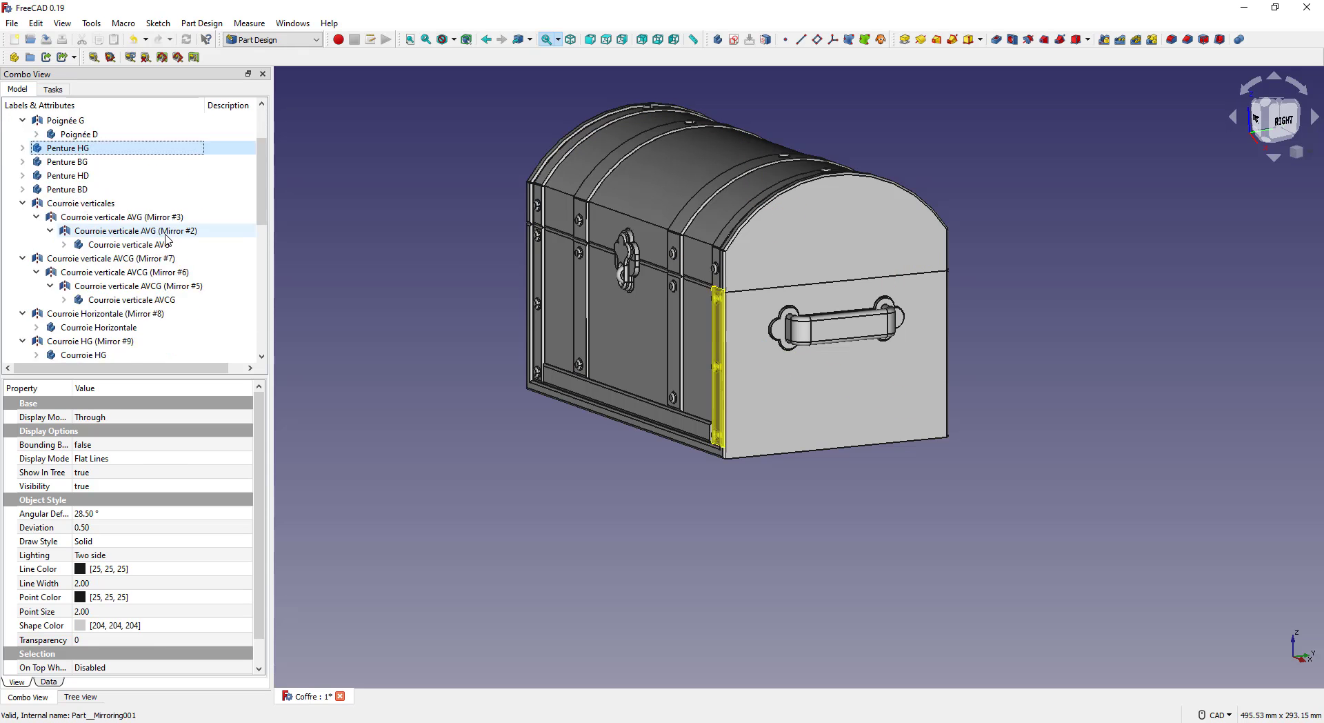
pyautogui.click(101, 343)
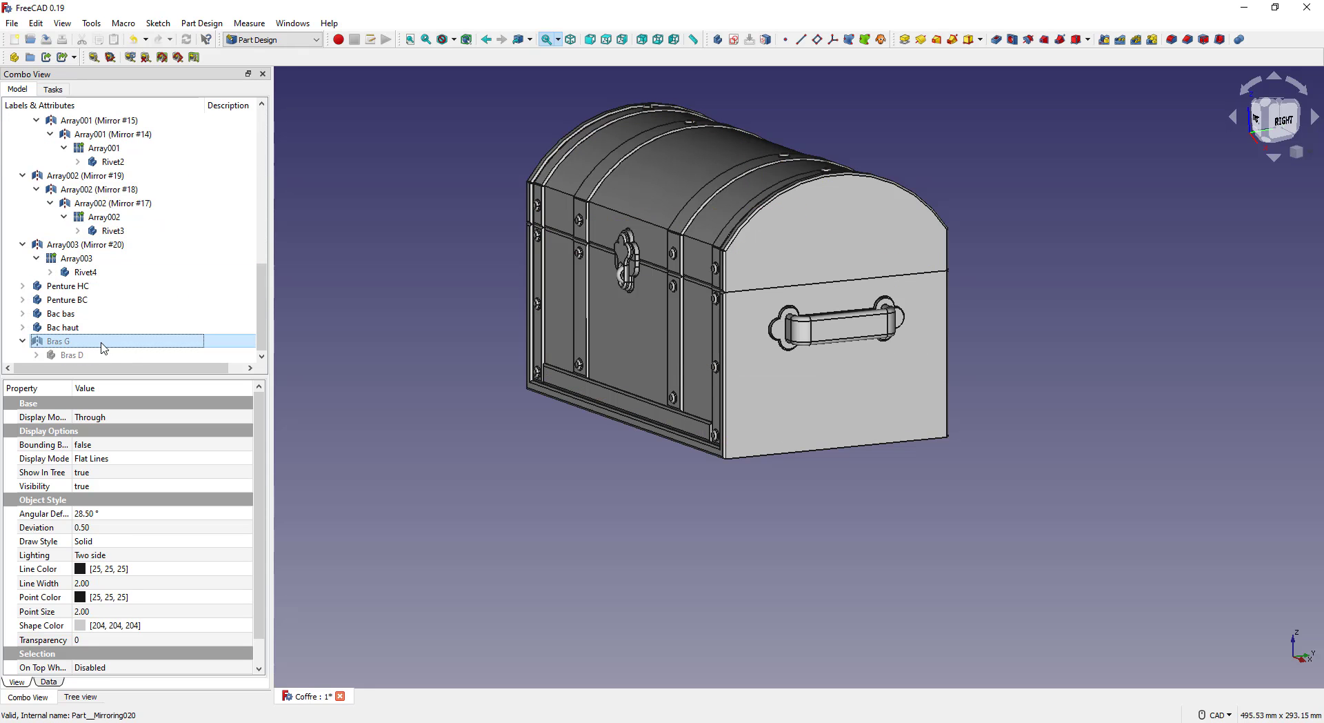
pyautogui.press('space')
pyautogui.click(96, 357)
pyautogui.press('space')
# Delete the two bodies of the centre rear hinge, Penture HC and Penture BC
pyautogui.scroll(-2, 1159, 351)
pyautogui.moveTo(1157, 349); pyautogui.dragTo(993, 359, button='middle')
pyautogui.moveTo(1161, 410); pyautogui.dragTo(773, 515, button='middle')
pyautogui.scroll(5, 817, 329)
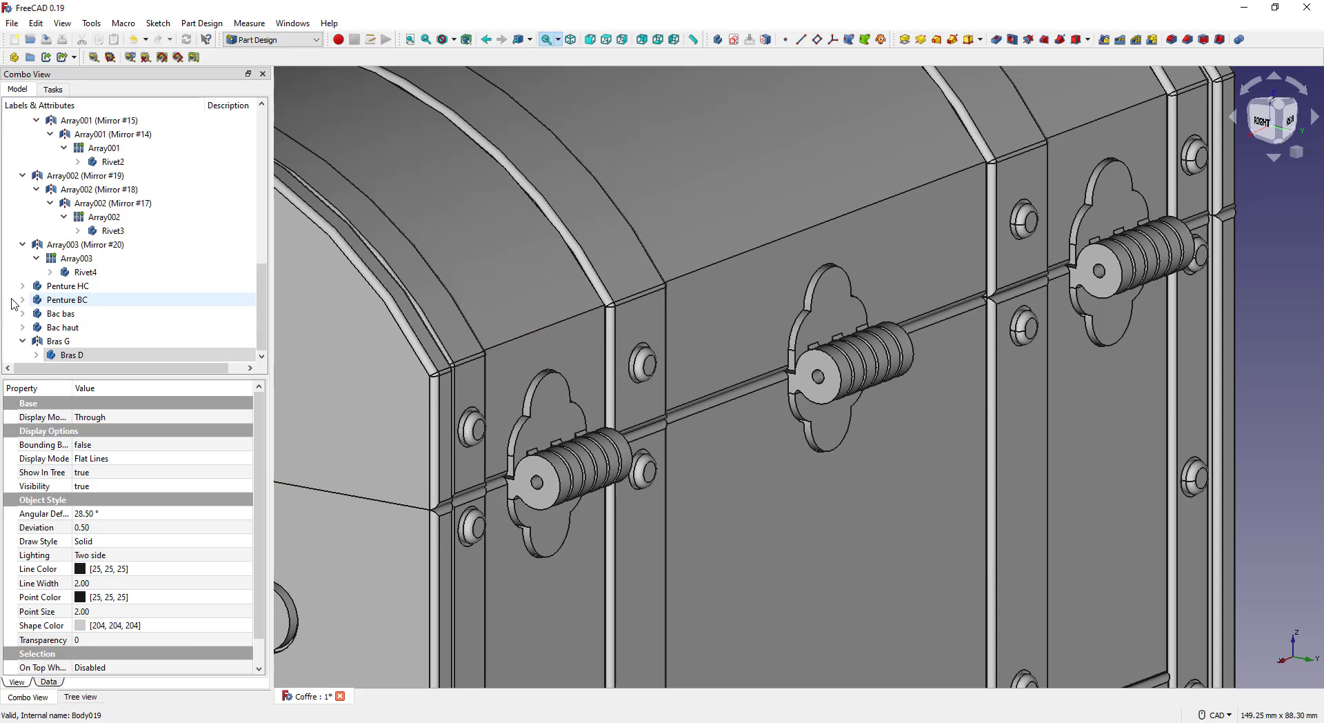
pyautogui.click(67, 286)
pyautogui.keyDown('ctrl'); pyautogui.click(67, 299); pyautogui.keyUp('ctrl')
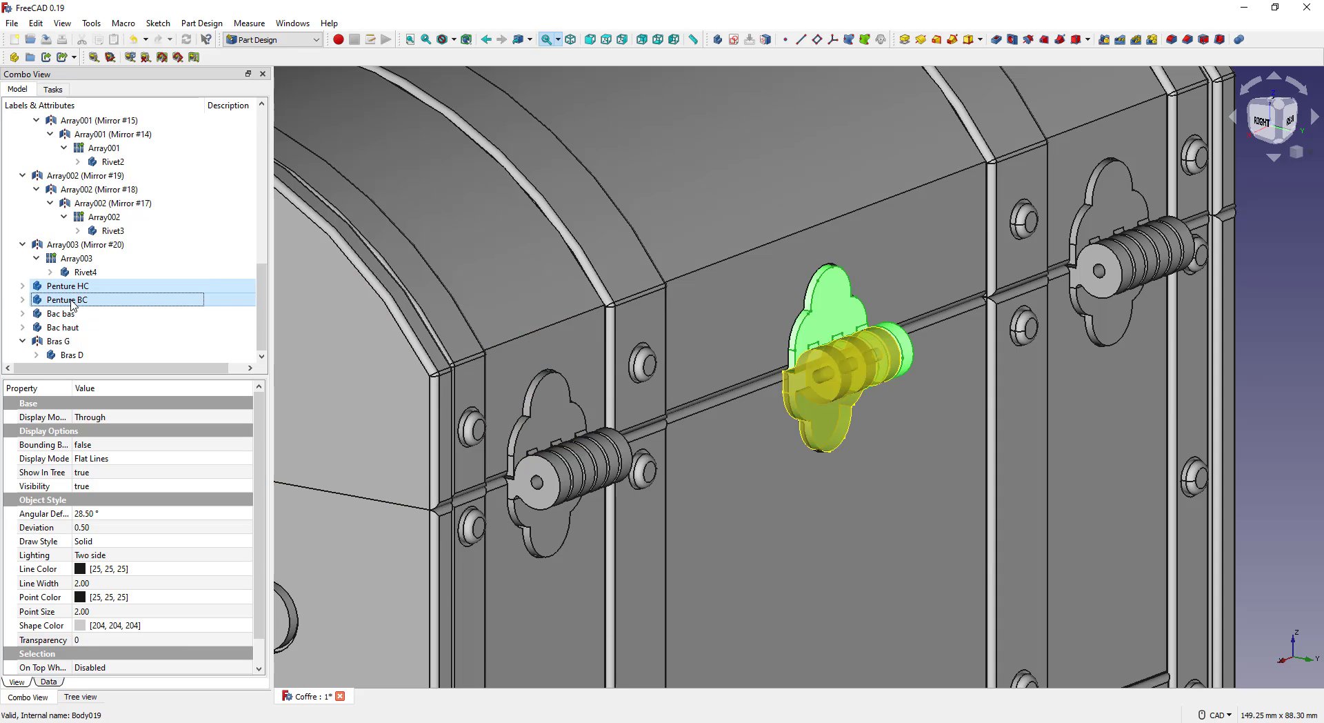
pyautogui.press('Delete')
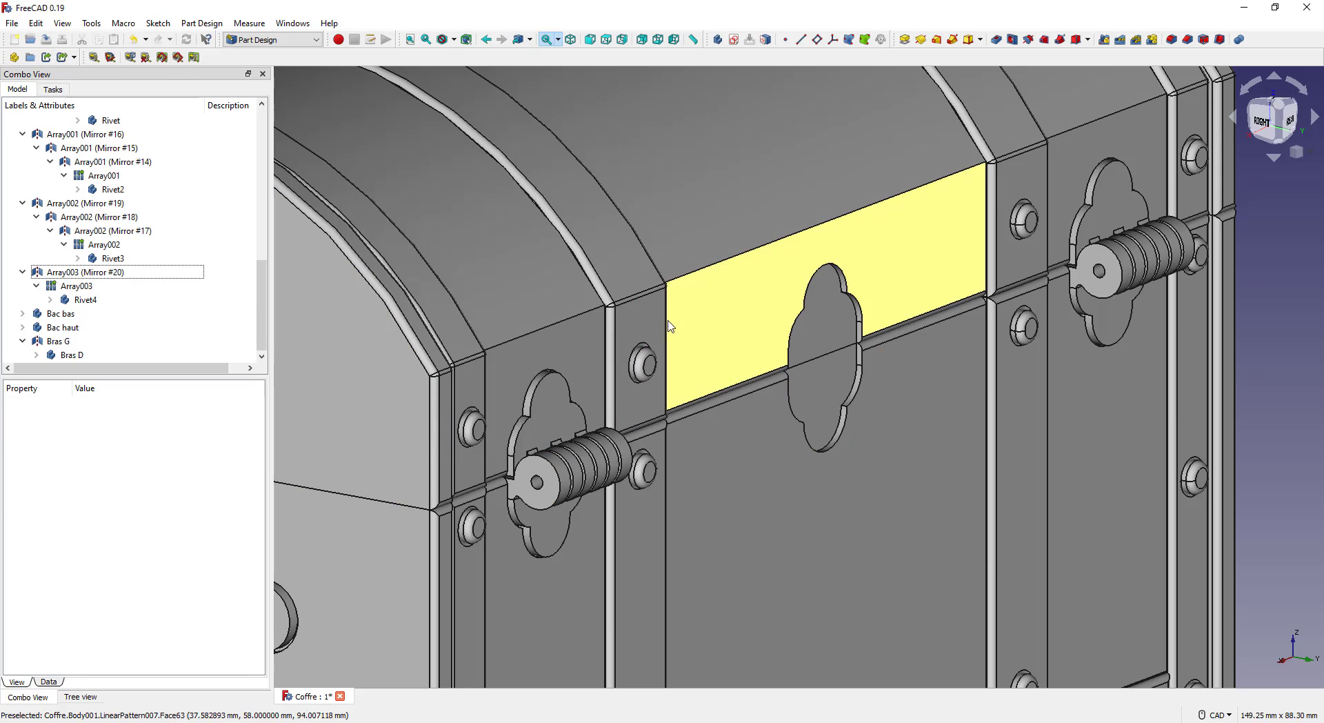
# Delete the final fillet of the Caisse body and reduce LinearPattern003's occurrences to drop the middle hinge recess
pyautogui.scroll(10, 181, 296)
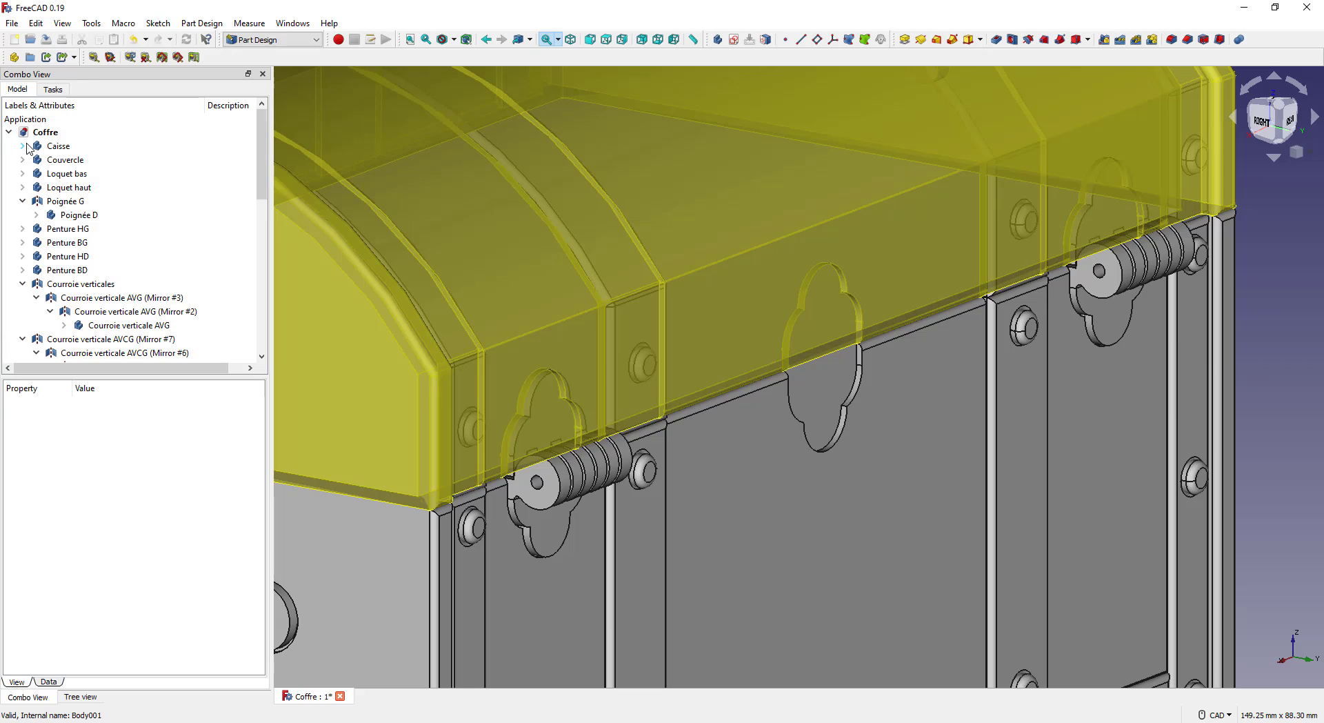
pyautogui.click(23, 145)
pyautogui.scroll(-2, 42, 181)
pyautogui.click(74, 244)
pyautogui.press('Delete')
pyautogui.click(87, 230)
pyautogui.click(48, 681)
pyautogui.click(155, 447)
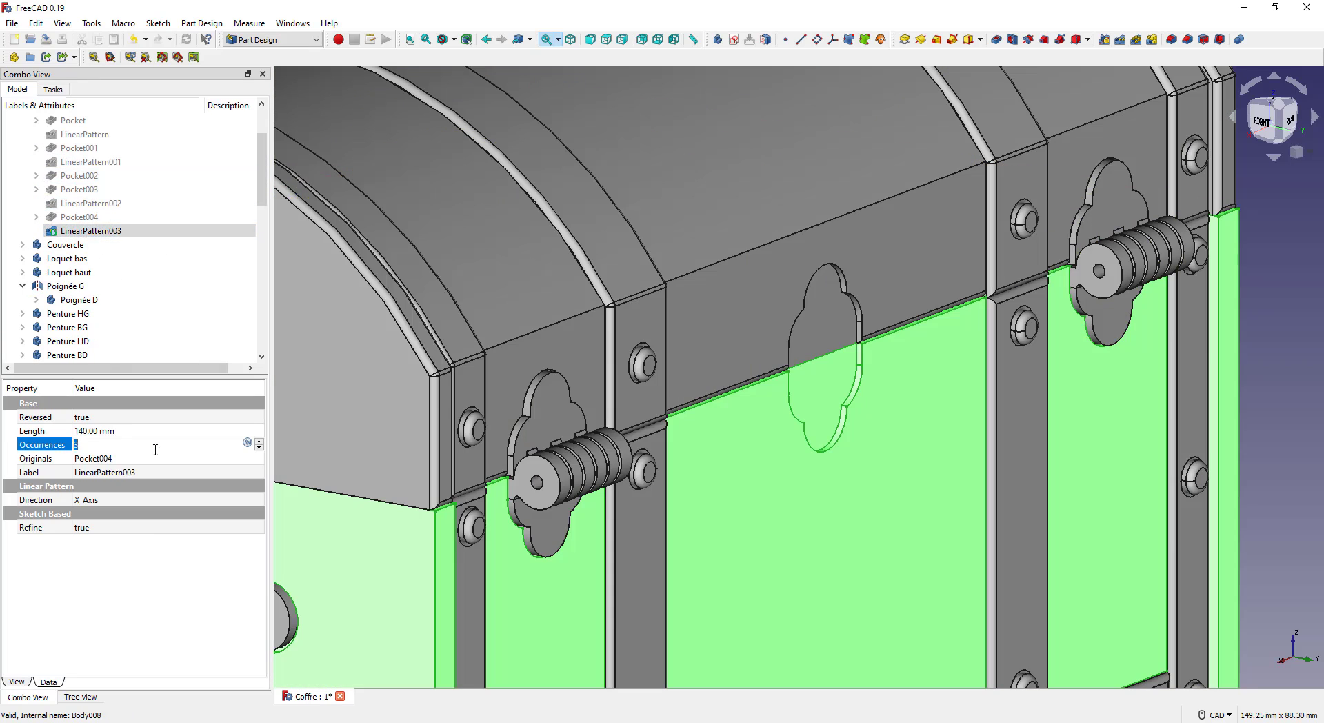
# Start a new fillet on the front and rear outer faces of the Caisse body
pyautogui.scroll(2, 124, 200)
pyautogui.click(62, 146)
pyautogui.scroll(-4, 766, 311)
pyautogui.click(660, 581)
pyautogui.moveTo(659, 483); pyautogui.dragTo(897, 476, button='middle')
pyautogui.keyDown('ctrl'); pyautogui.click(640, 442); pyautogui.keyUp('ctrl')
pyautogui.click(1172, 40)
# Add the Caisse's upper front and rear edge segments to the new fillet, apply it, and deactivate the body
pyautogui.click(85, 171)
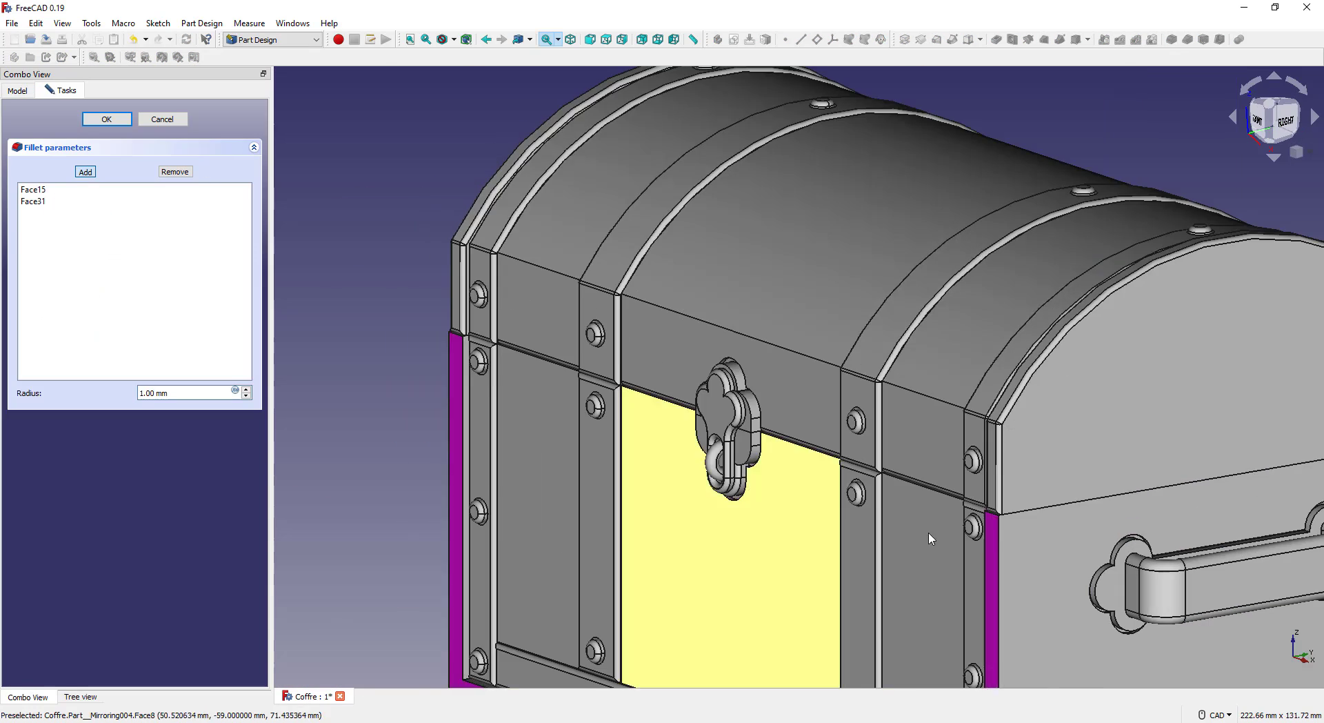
pyautogui.click(1021, 467)
pyautogui.click(942, 440)
pyautogui.click(766, 381)
pyautogui.moveTo(1035, 442); pyautogui.dragTo(724, 448, button='middle')
pyautogui.scroll(4, 897, 455)
pyautogui.click(572, 436)
pyautogui.click(698, 443)
pyautogui.click(821, 448)
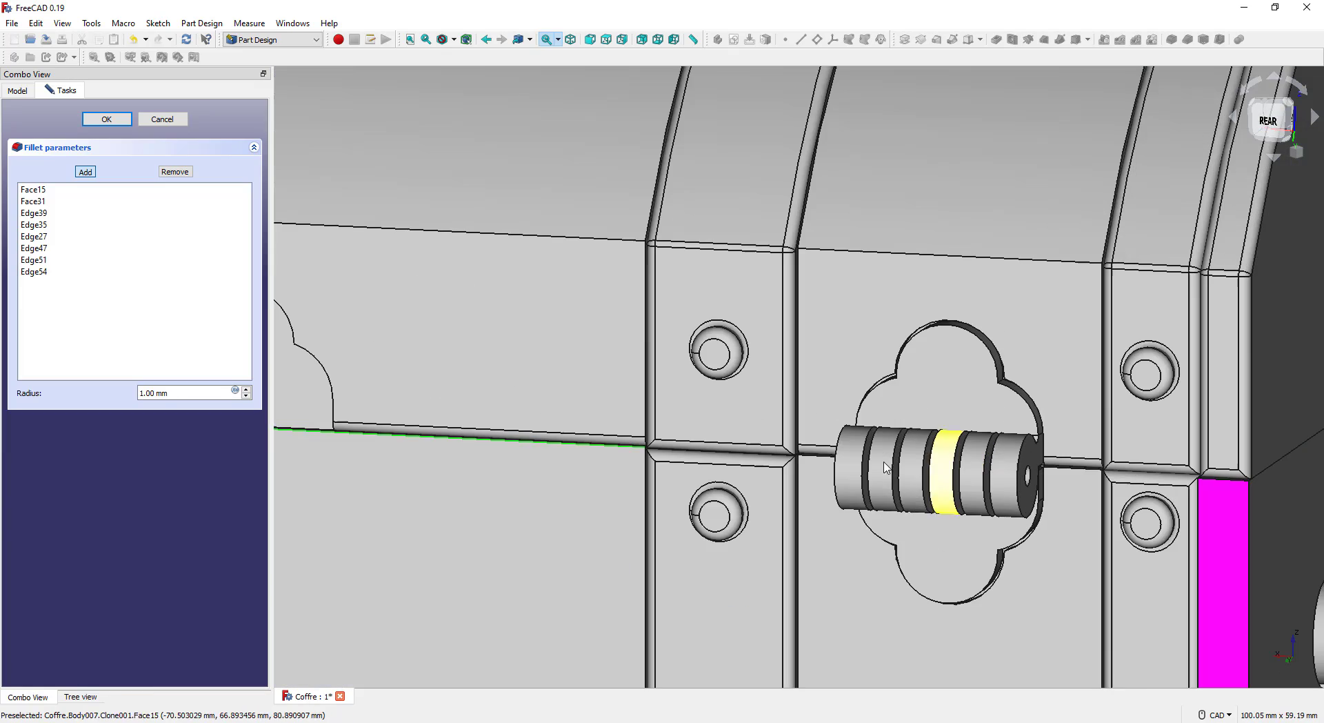
pyautogui.click(818, 455)
pyautogui.click(1073, 468)
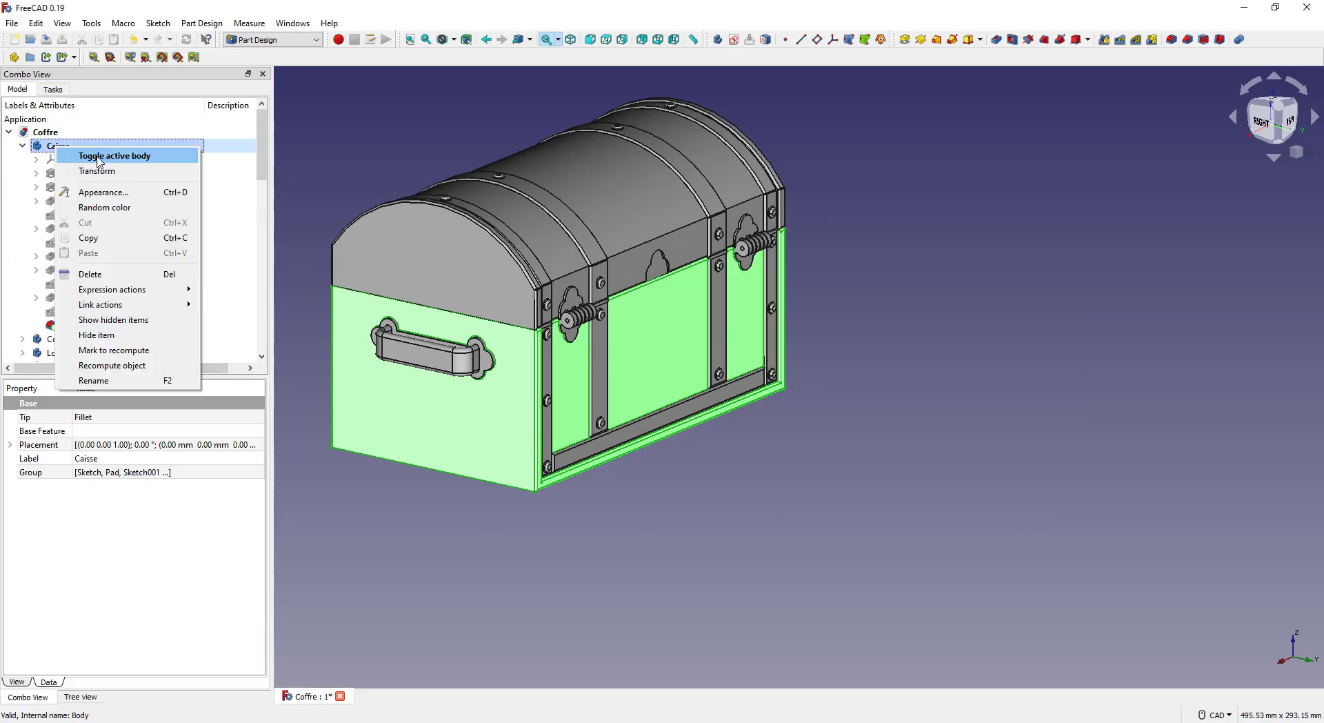
pyautogui.click(138, 151)
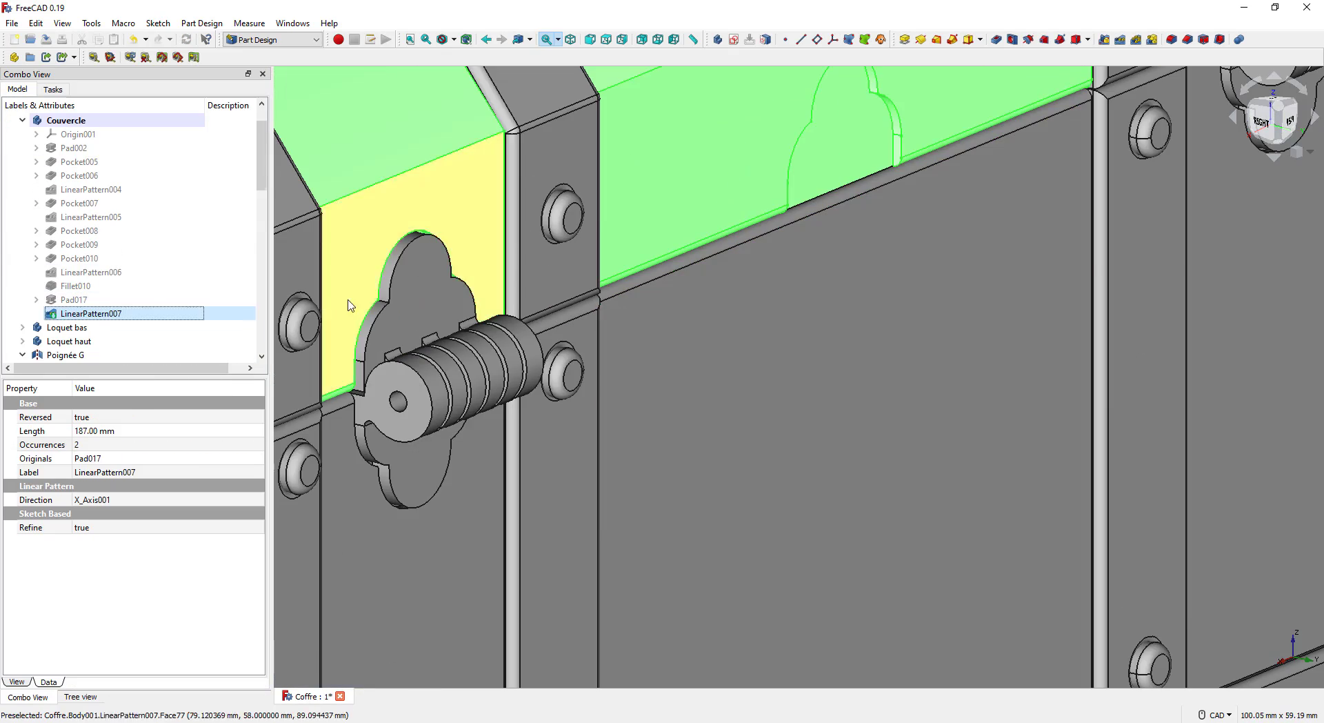
# Try to delete Fillet010 from the Couvercle body and inspect the attachment of Pad017's sketch
pyautogui.click(127, 286)
pyautogui.press('Delete')
pyautogui.click(738, 409)
pyautogui.click(73, 299)
pyautogui.click(36, 300)
pyautogui.click(92, 314)
# Delete the Couvercle's Fillet010, remove the middle hinge recess from LinearPattern006, and show LinearPattern007
pyautogui.click(84, 286)
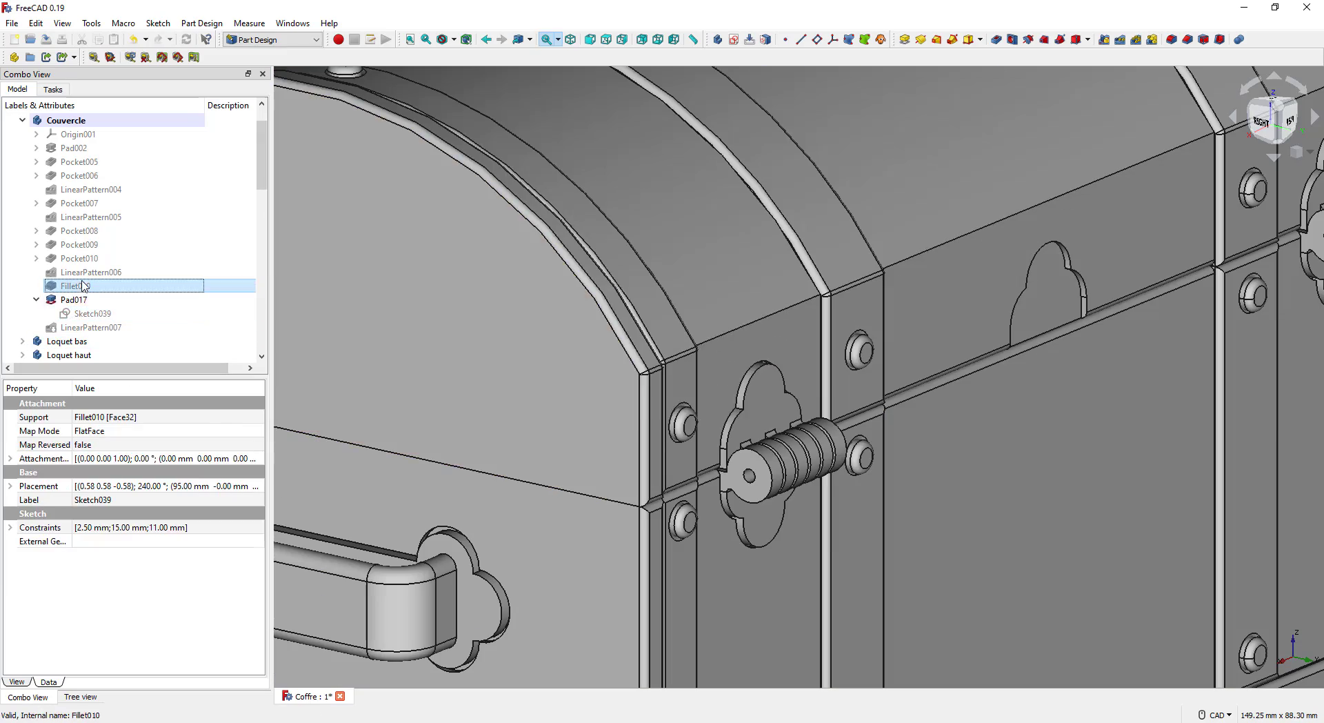
pyautogui.press('Delete')
pyautogui.click(682, 409)
pyautogui.click(104, 318)
pyautogui.click(116, 273)
pyautogui.click(76, 314)
pyautogui.press('space')
pyautogui.scroll(-4, 624, 481)
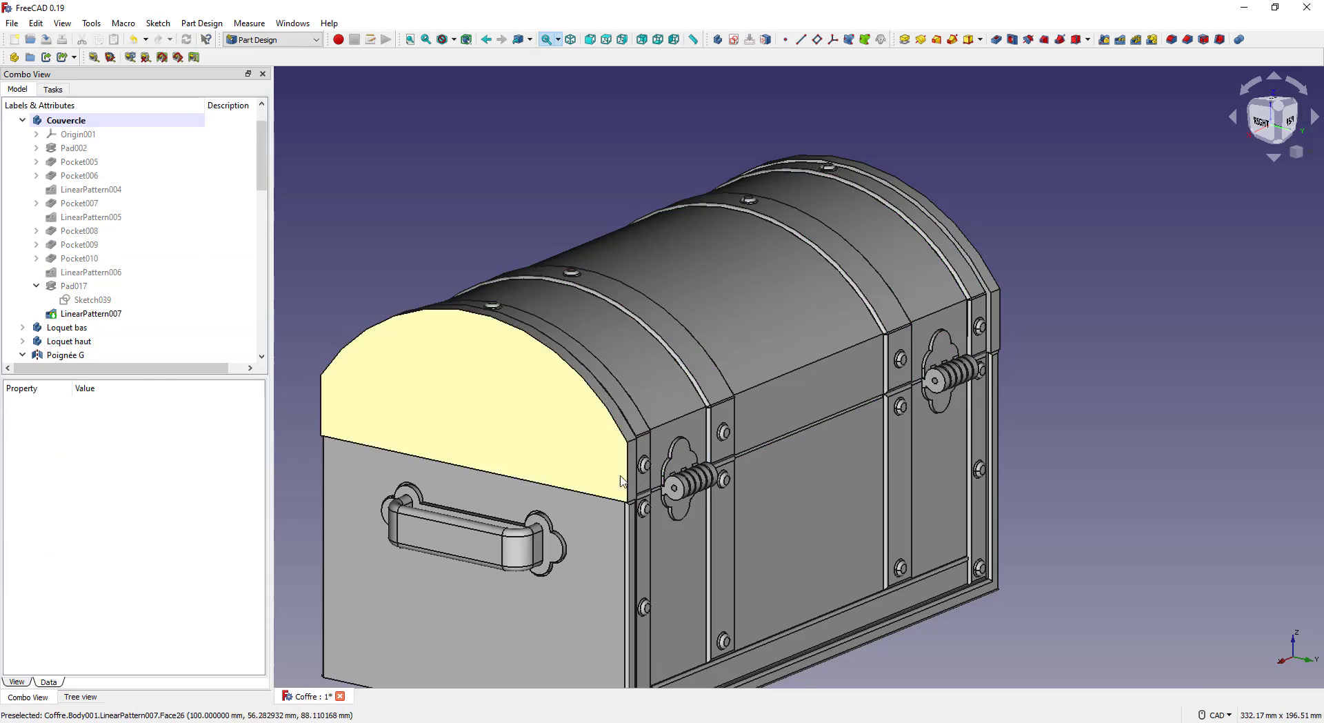
# Rebuild the final fillet on the Couvercle's outer edges and deactivate the body
pyautogui.scroll(-4, 621, 476)
pyautogui.click(607, 431)
pyautogui.moveTo(486, 459); pyautogui.dragTo(922, 415, button='middle')
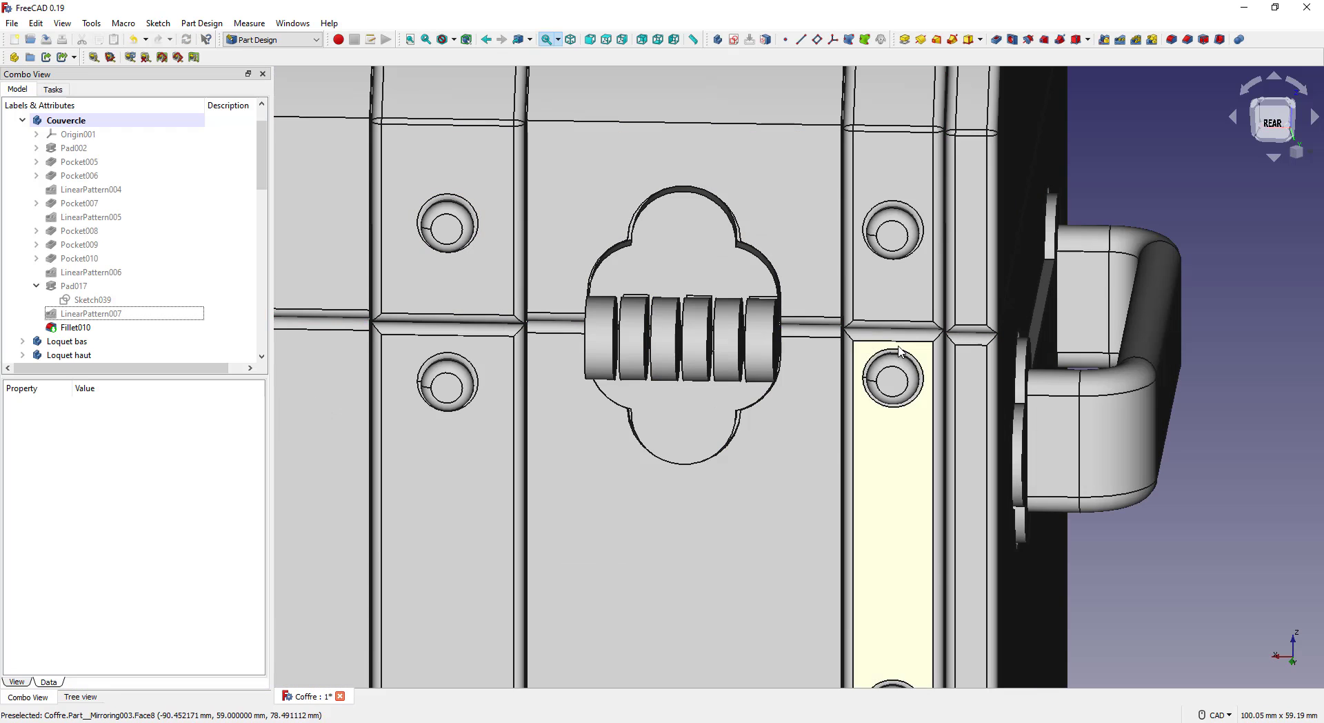
pyautogui.scroll(-8, 1068, 329)
pyautogui.moveTo(591, 314); pyautogui.dragTo(773, 362, button='middle')
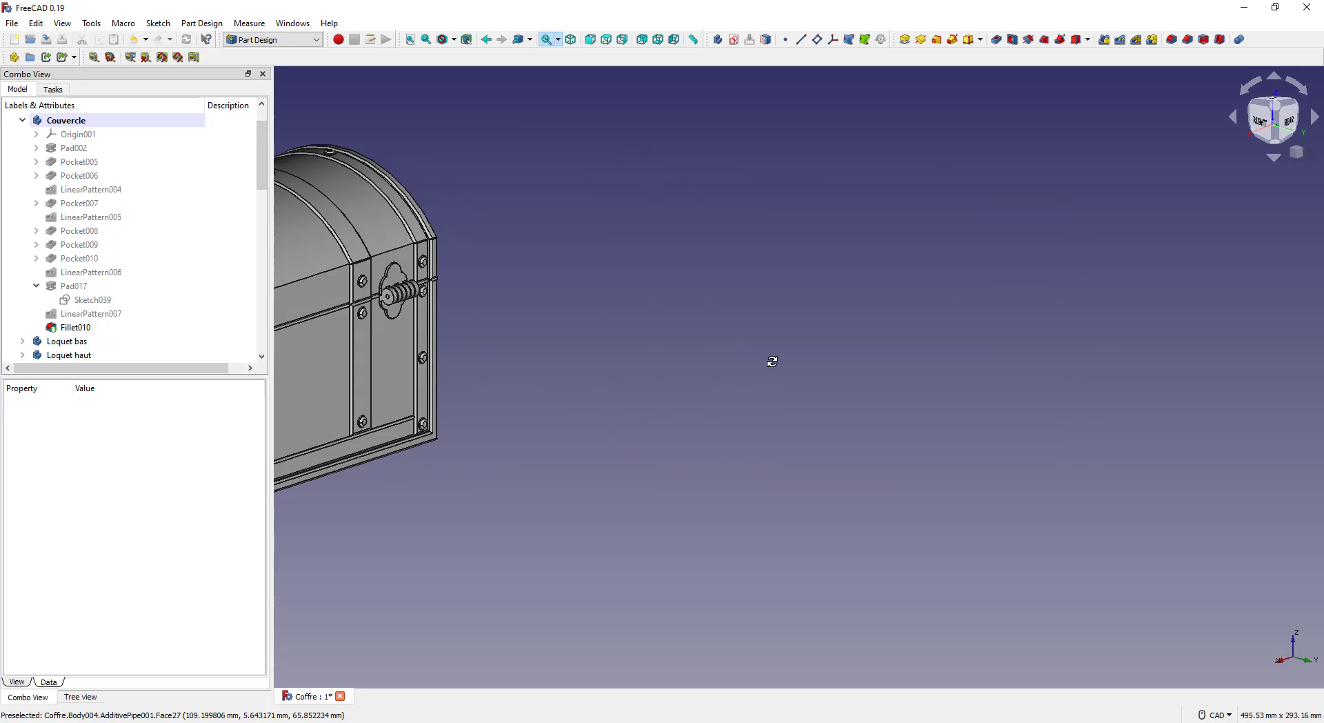
pyautogui.moveTo(667, 412); pyautogui.dragTo(1014, 515, button='middle')
pyautogui.scroll(6, 518, 443)
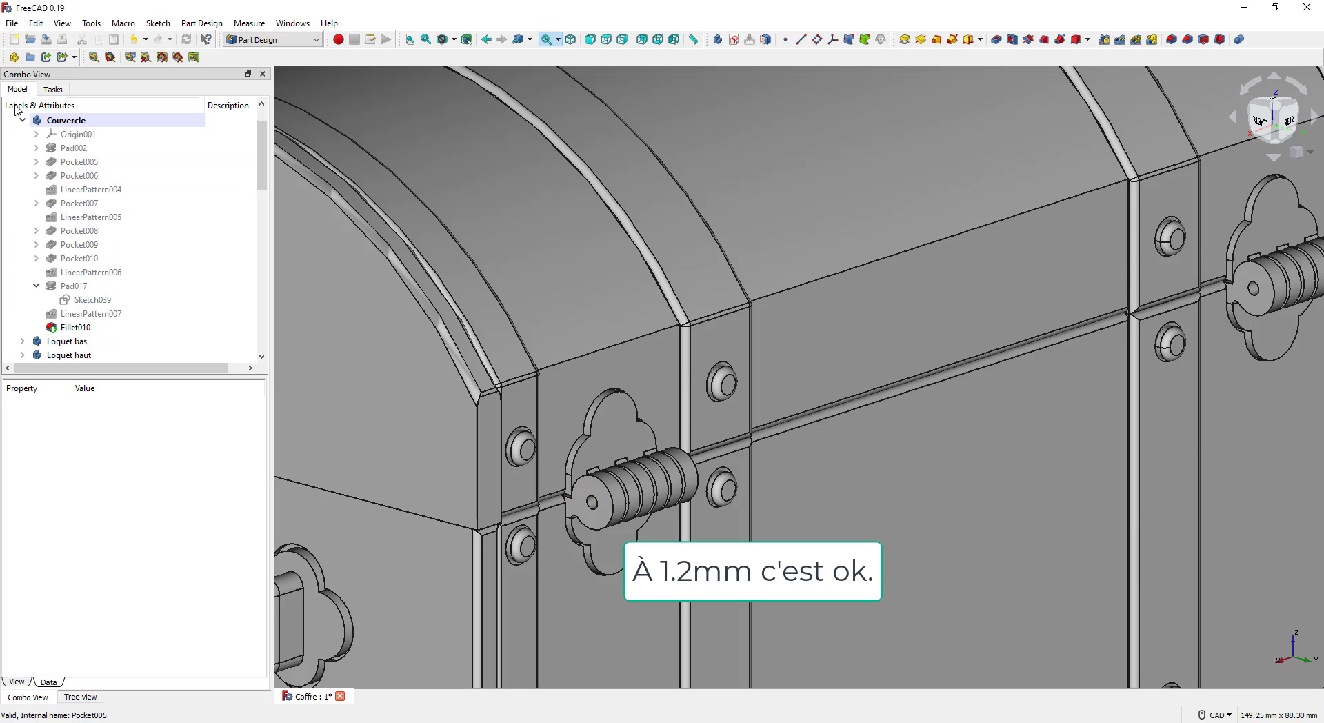
pyautogui.click(65, 121)
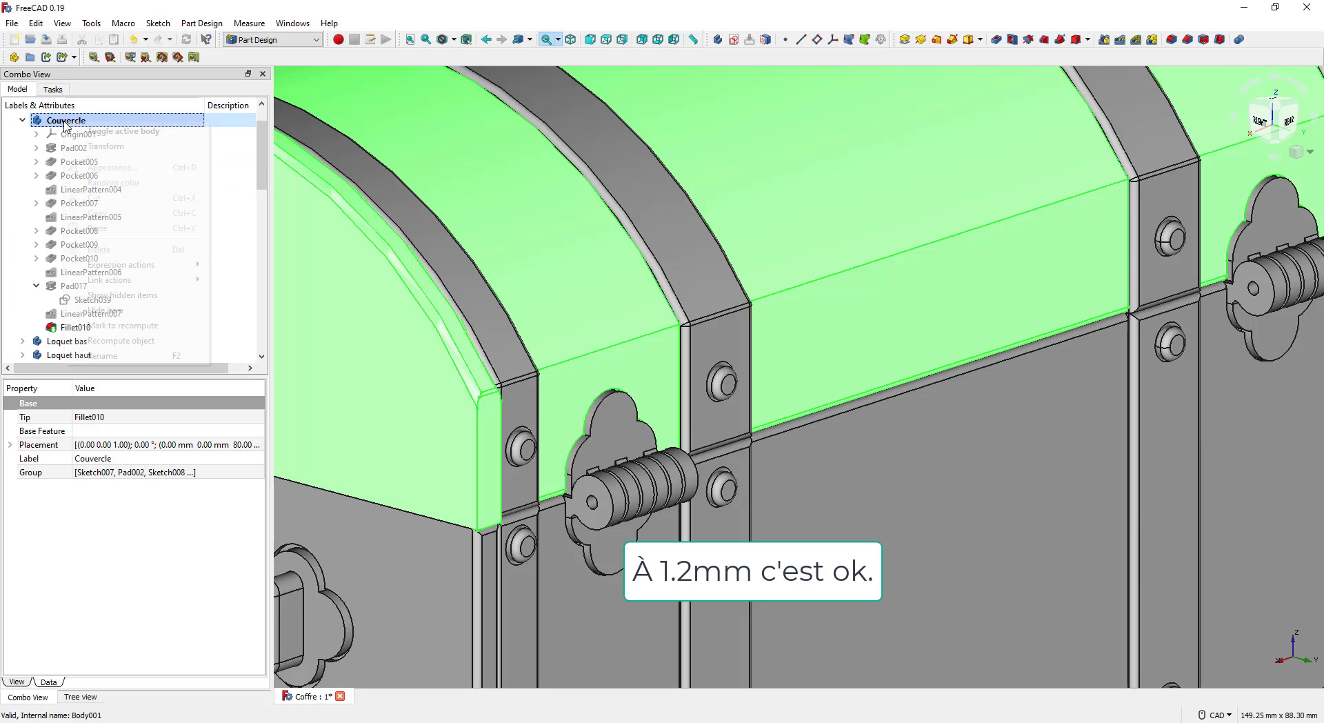
pyautogui.rightClick(83, 121)
pyautogui.click(138, 129)
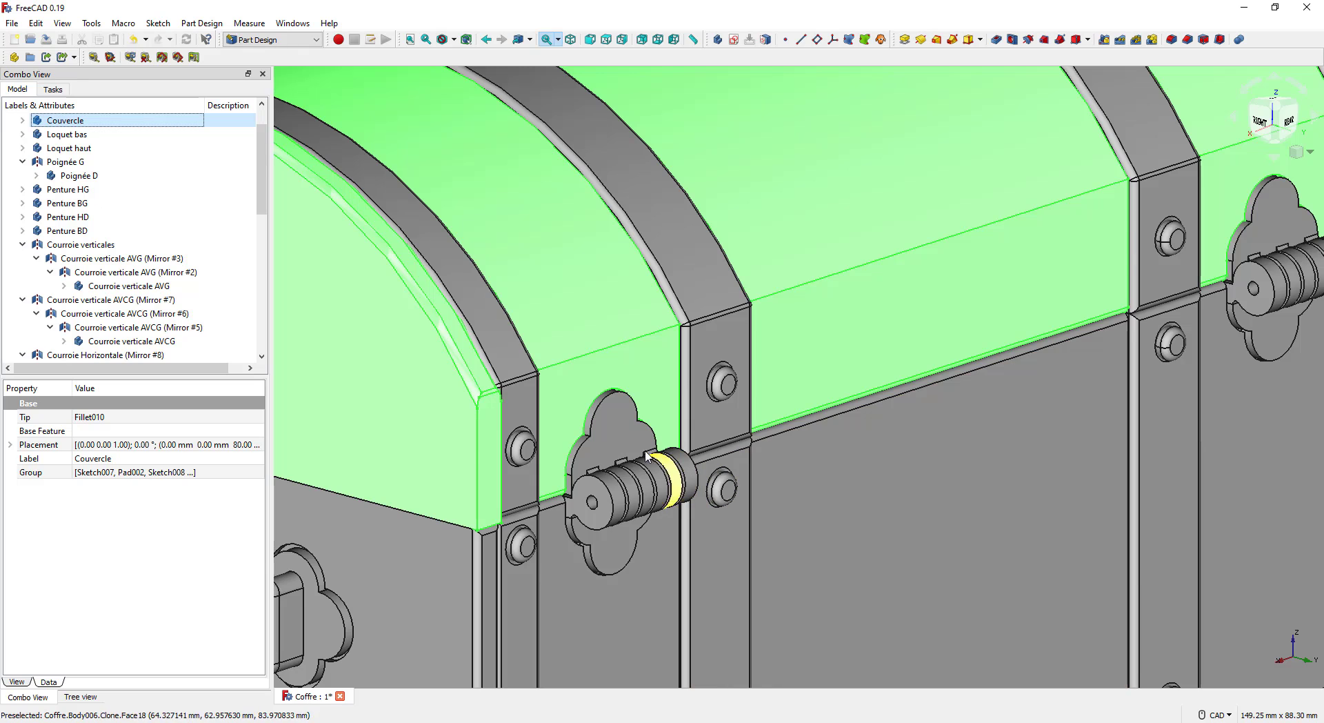
# Examine how the upper plate of a rear hinge sits in its recess in the lid
pyautogui.scroll(5, 619, 457)
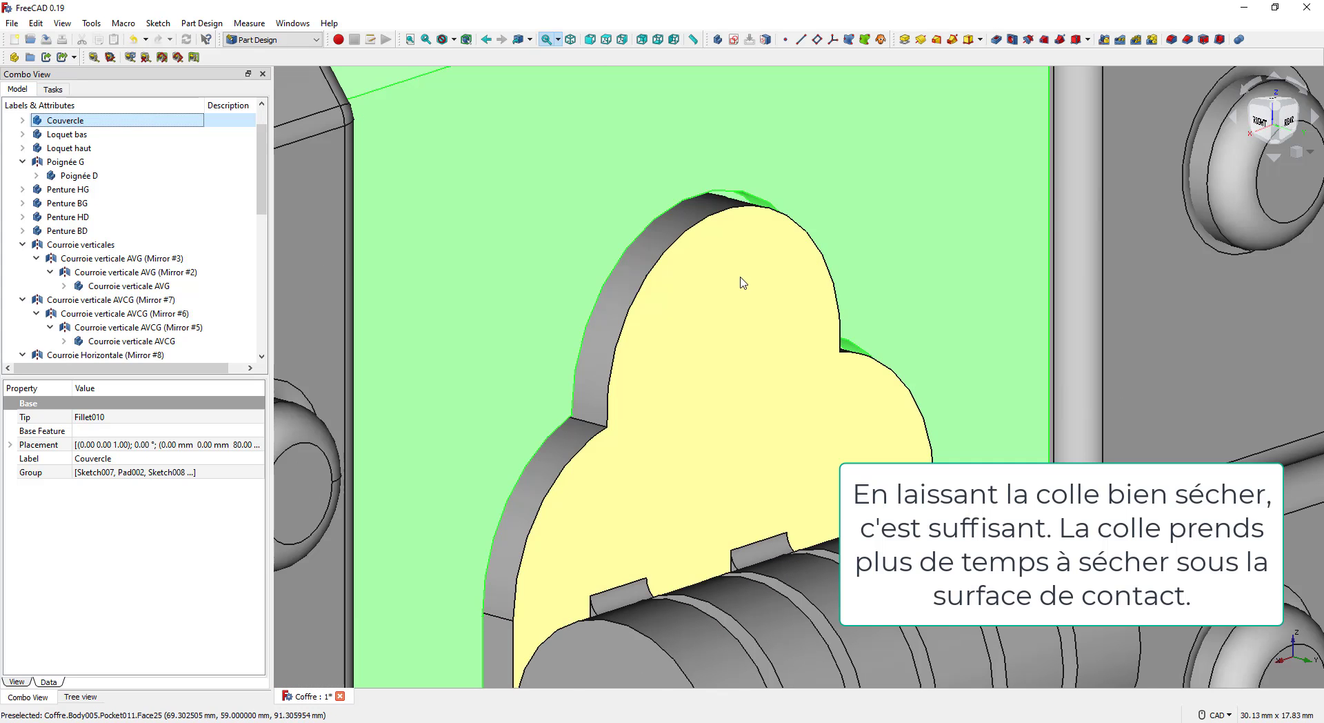
pyautogui.scroll(-5, 739, 284)
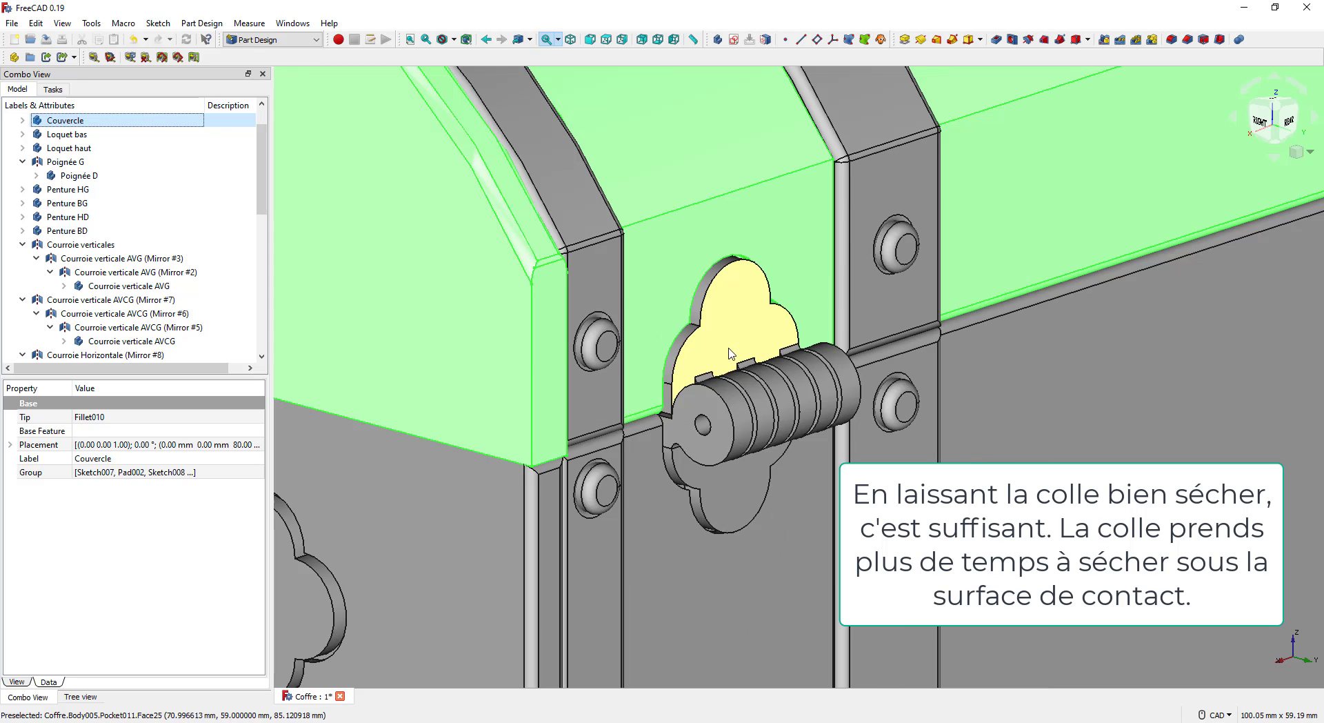
pyautogui.scroll(-5, 731, 354)
pyautogui.click(345, 365)
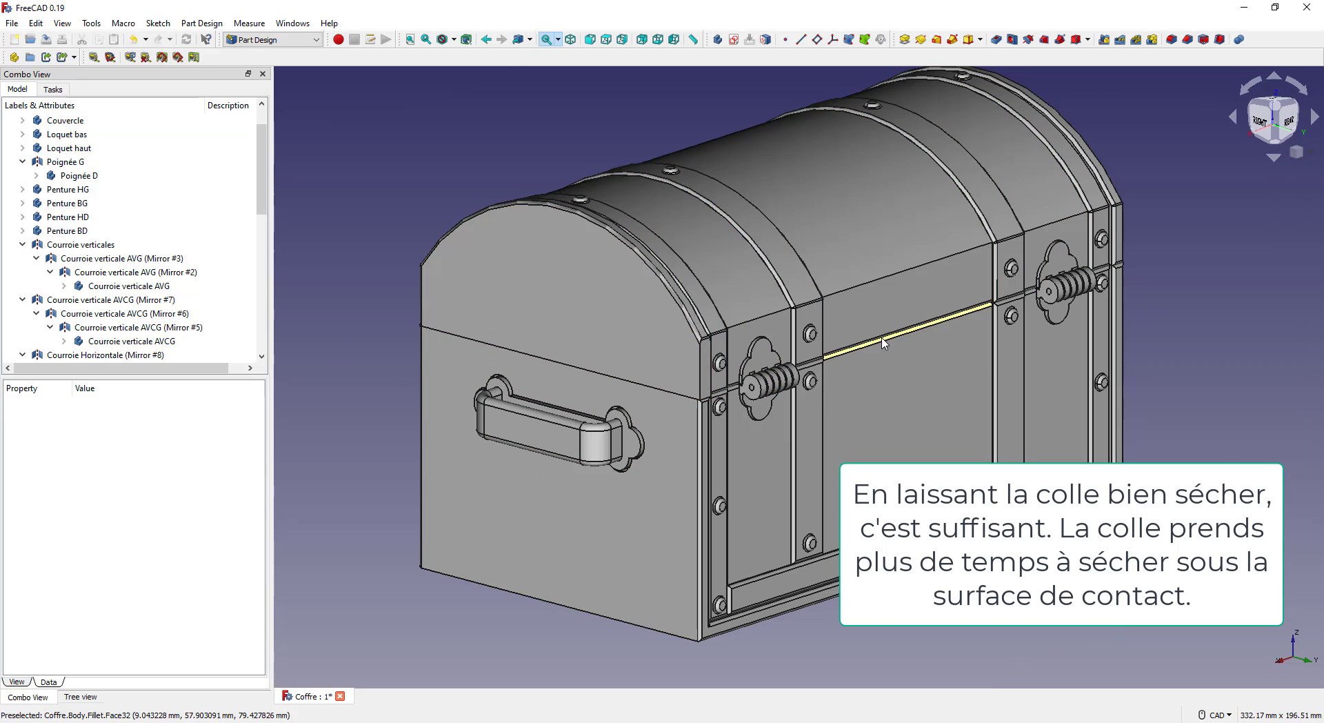
pyautogui.scroll(6, 772, 361)
pyautogui.scroll(-2, 771, 375)
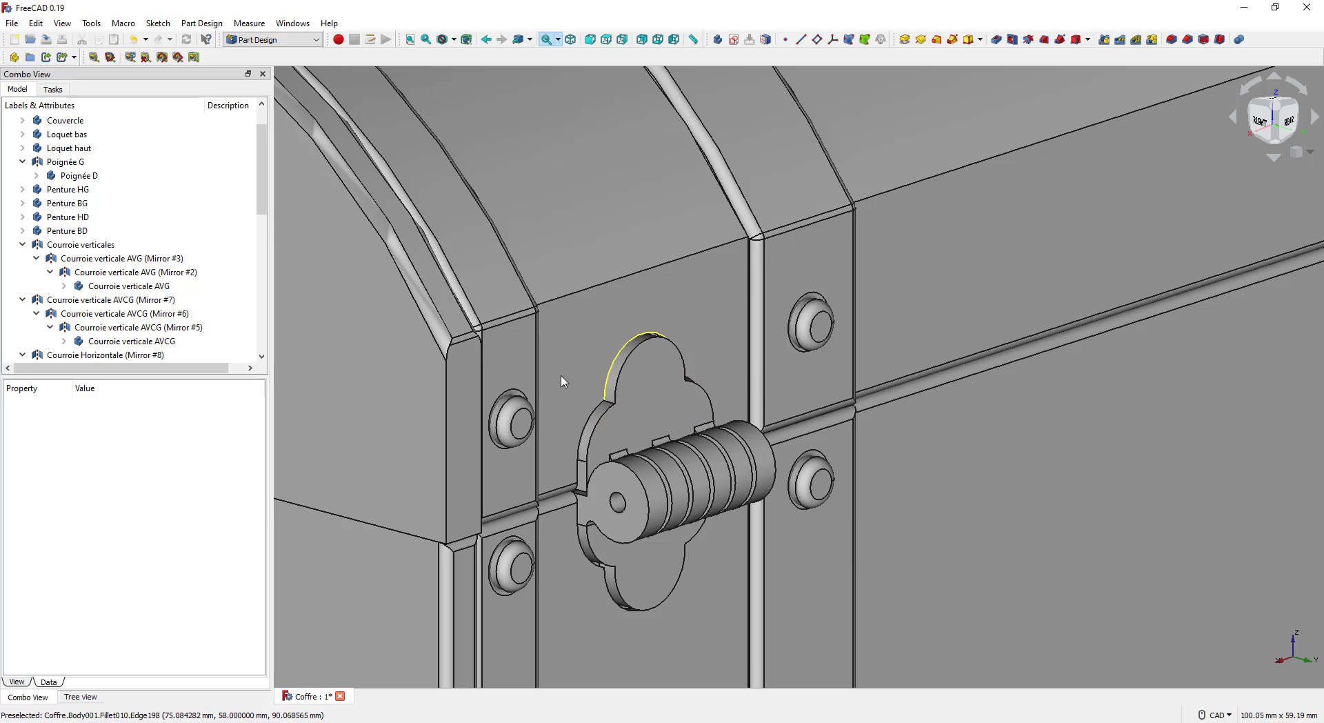
# Hide the Couvercle body to examine the inner face of the upper hinge plate, and show the body again
pyautogui.click(107, 127)
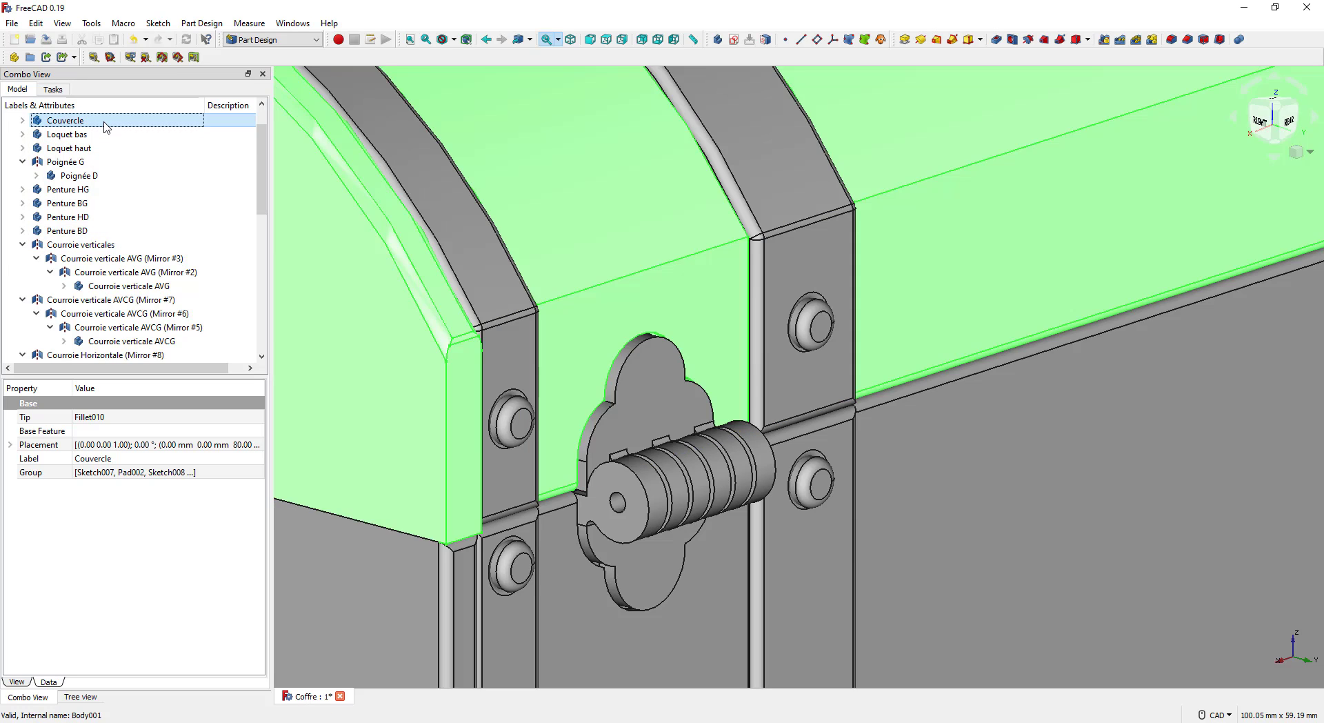
pyautogui.press('space')
pyautogui.moveTo(443, 339); pyautogui.dragTo(736, 376, button='middle')
pyautogui.scroll(5, 1079, 150)
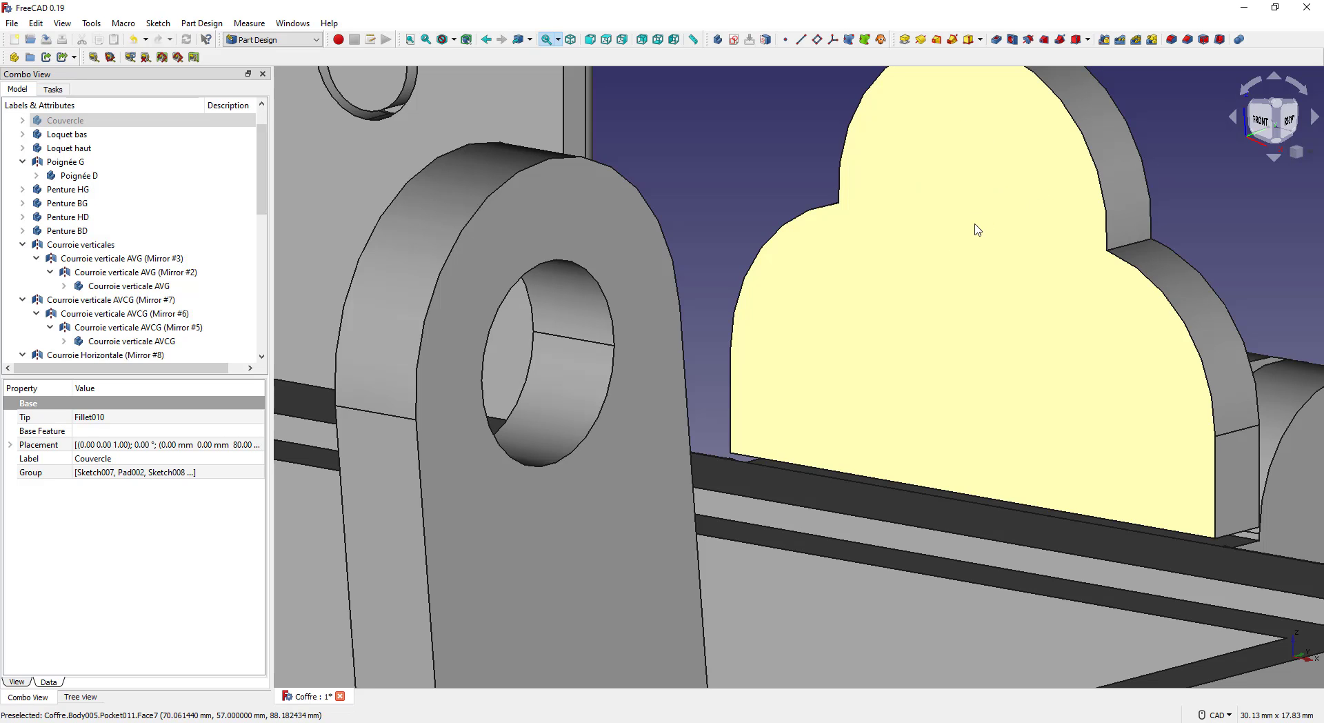
pyautogui.scroll(-6, 964, 250)
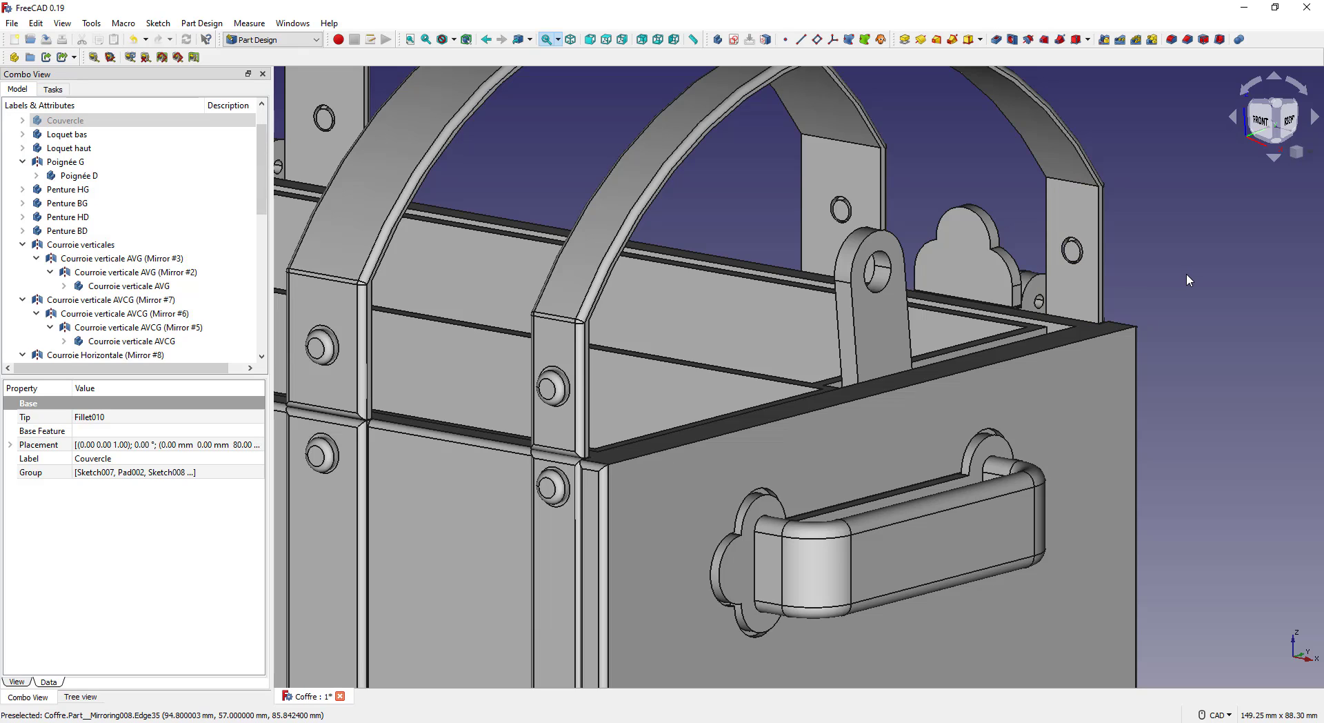
pyautogui.click(131, 120)
pyautogui.scroll(-4, 600, 207)
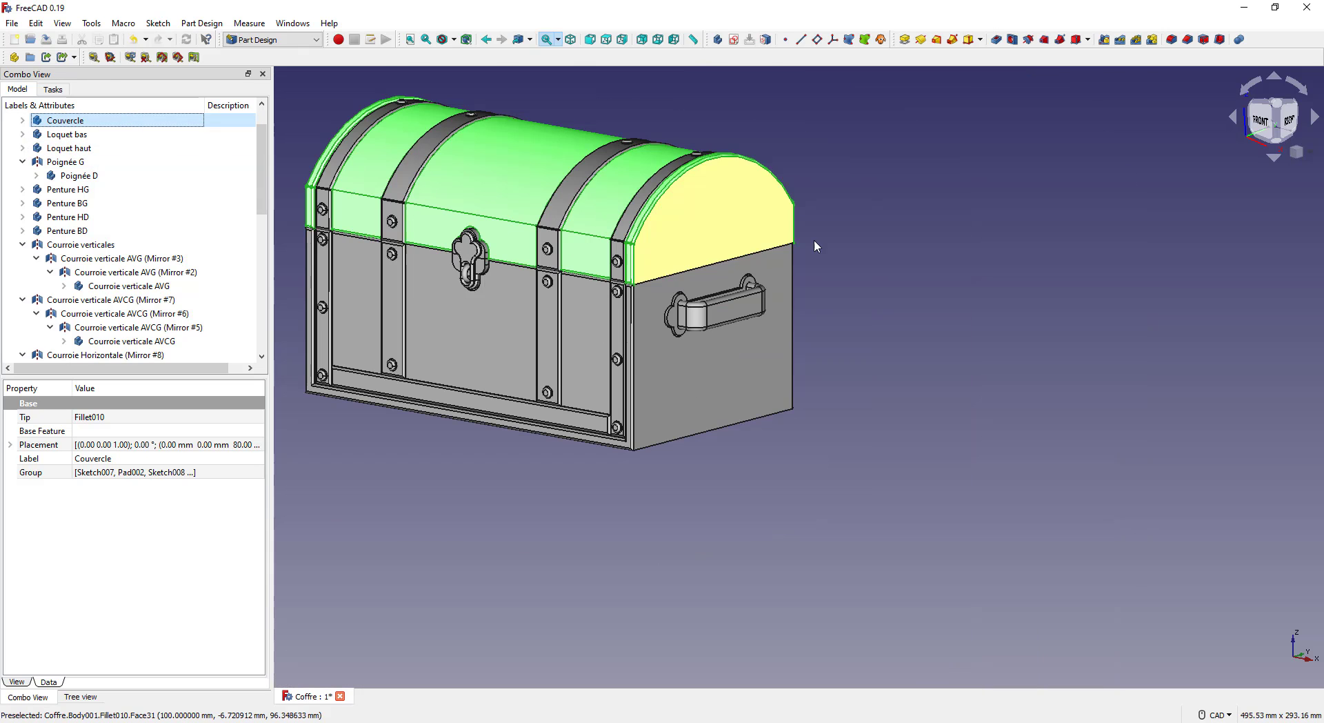
pyautogui.moveTo(918, 242); pyautogui.dragTo(1020, 461, button='middle')
pyautogui.click(1060, 545)
pyautogui.moveTo(1061, 547); pyautogui.dragTo(1070, 504, button='middle')
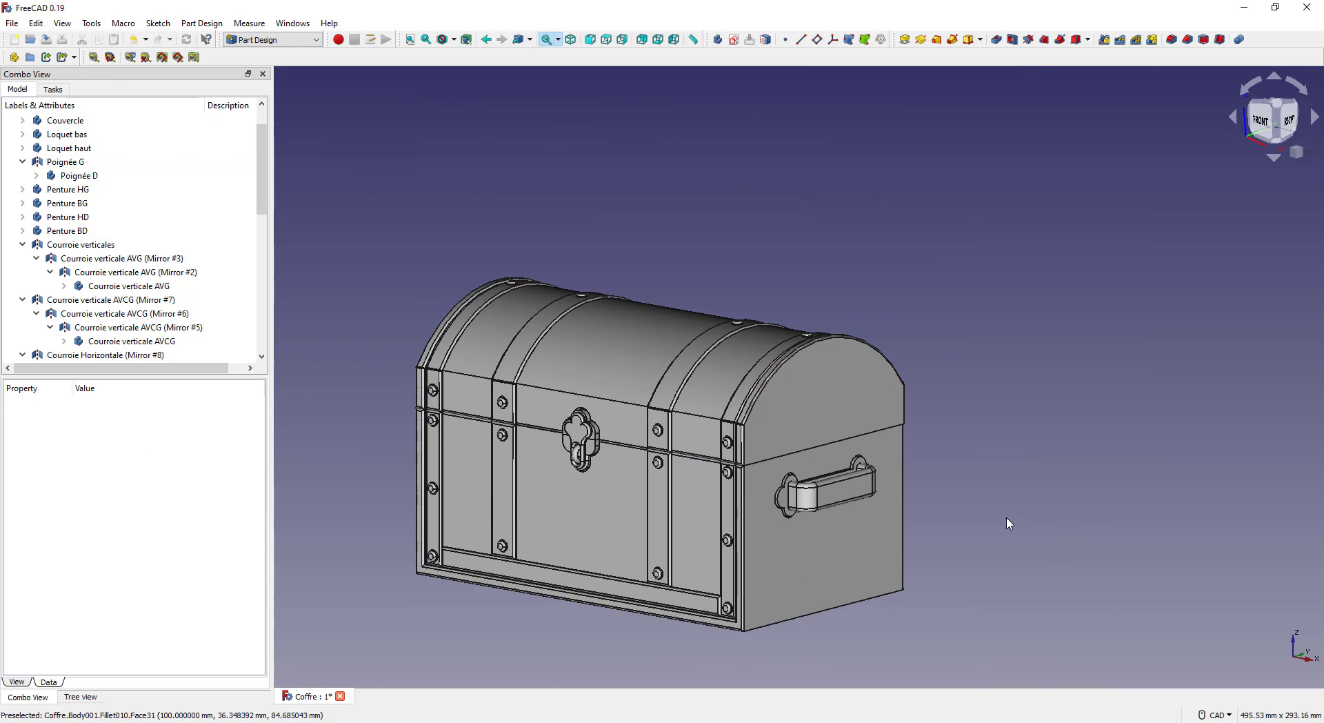
# Review the whole chest from the front and rear, including its two remaining rear hinges
pyautogui.scroll(2, 1008, 523)
pyautogui.scroll(-2, 925, 408)
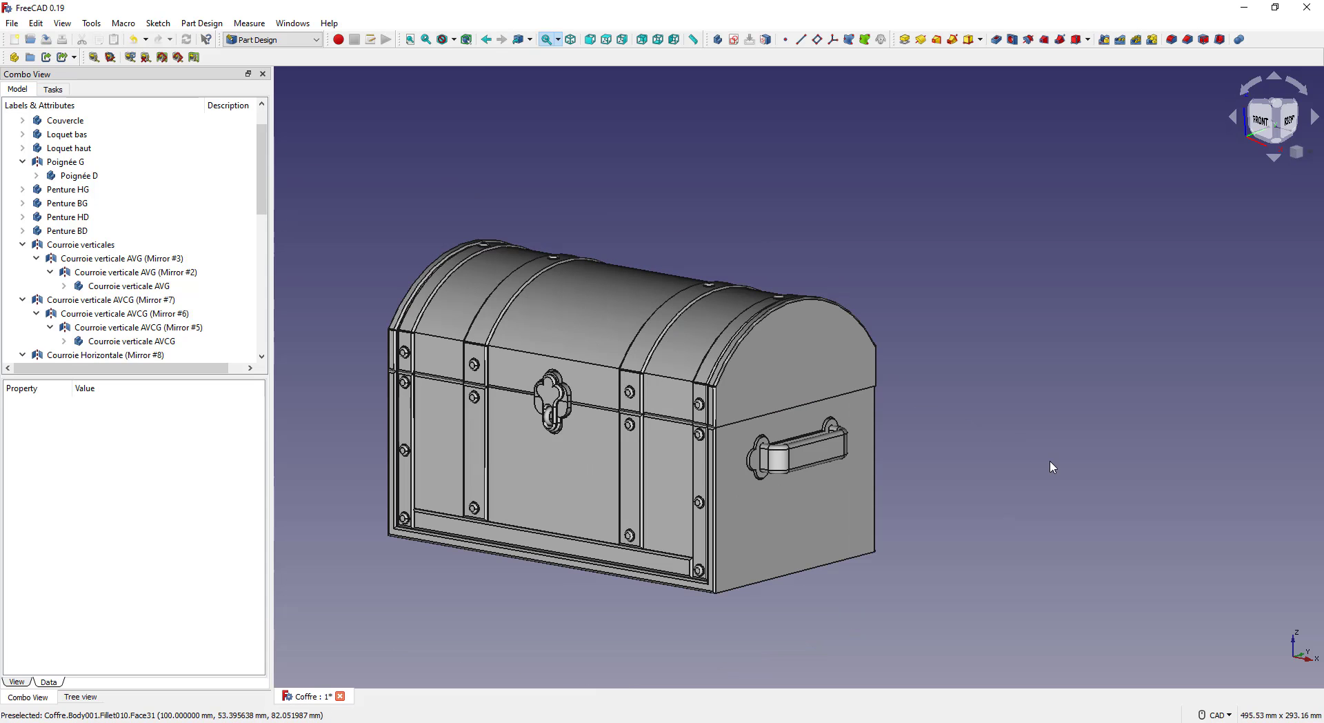
pyautogui.moveTo(1050, 462); pyautogui.dragTo(757, 457, button='middle')
pyautogui.moveTo(683, 473); pyautogui.dragTo(394, 490, button='middle')
pyautogui.scroll(6, 719, 366)
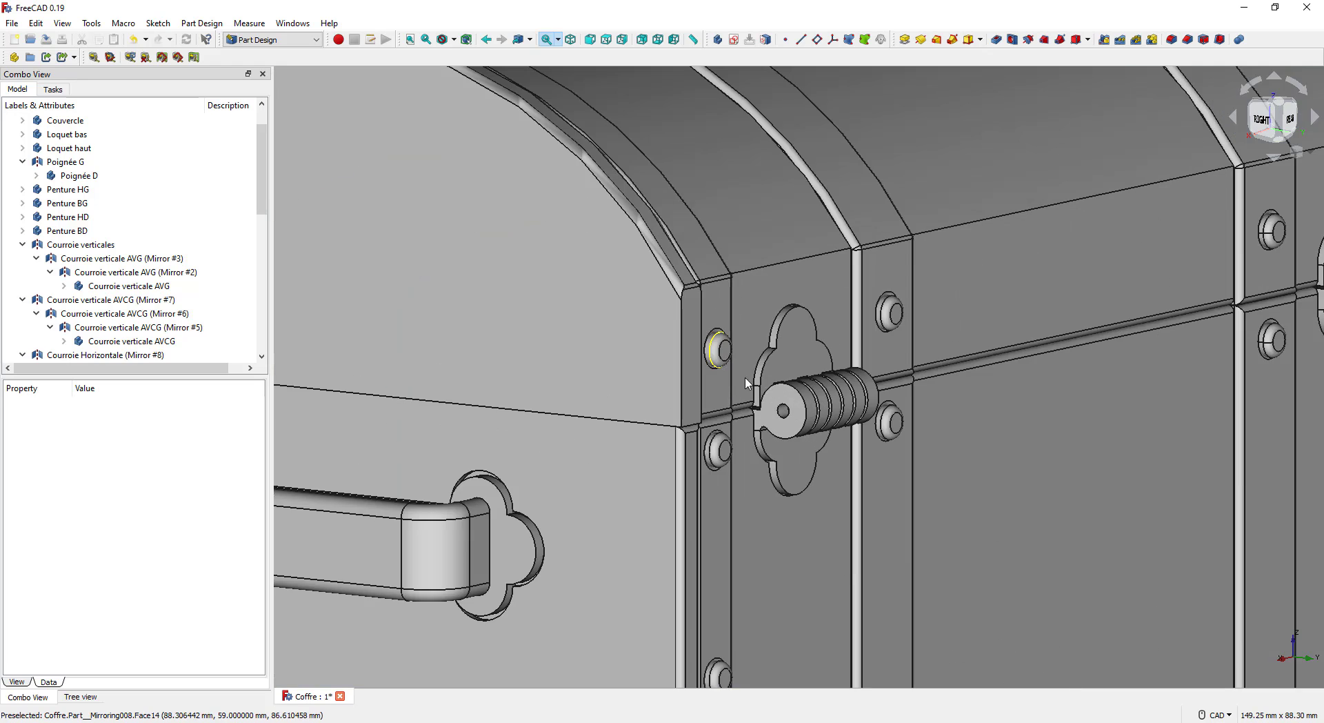
pyautogui.scroll(-7, 746, 384)
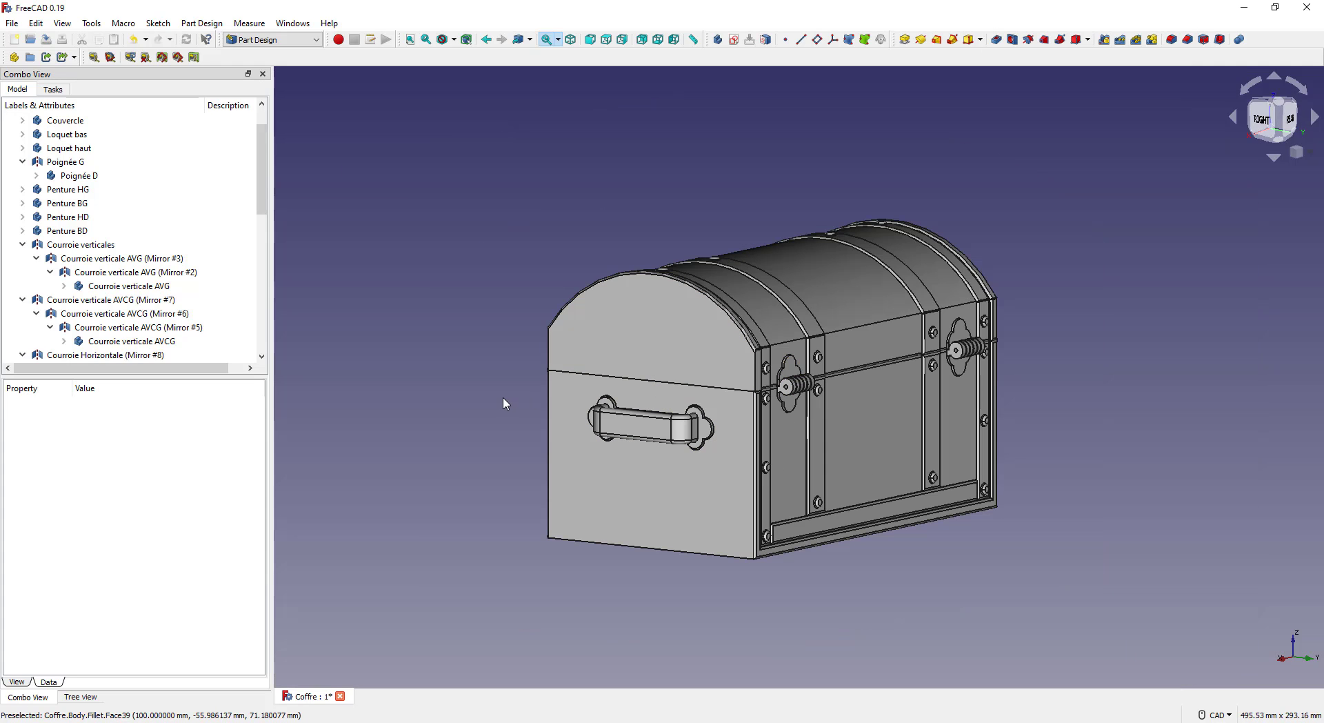
pyautogui.moveTo(506, 404); pyautogui.dragTo(739, 428, button='middle')
pyautogui.scroll(-4, 1014, 423)
pyautogui.scroll(4, 599, 360)
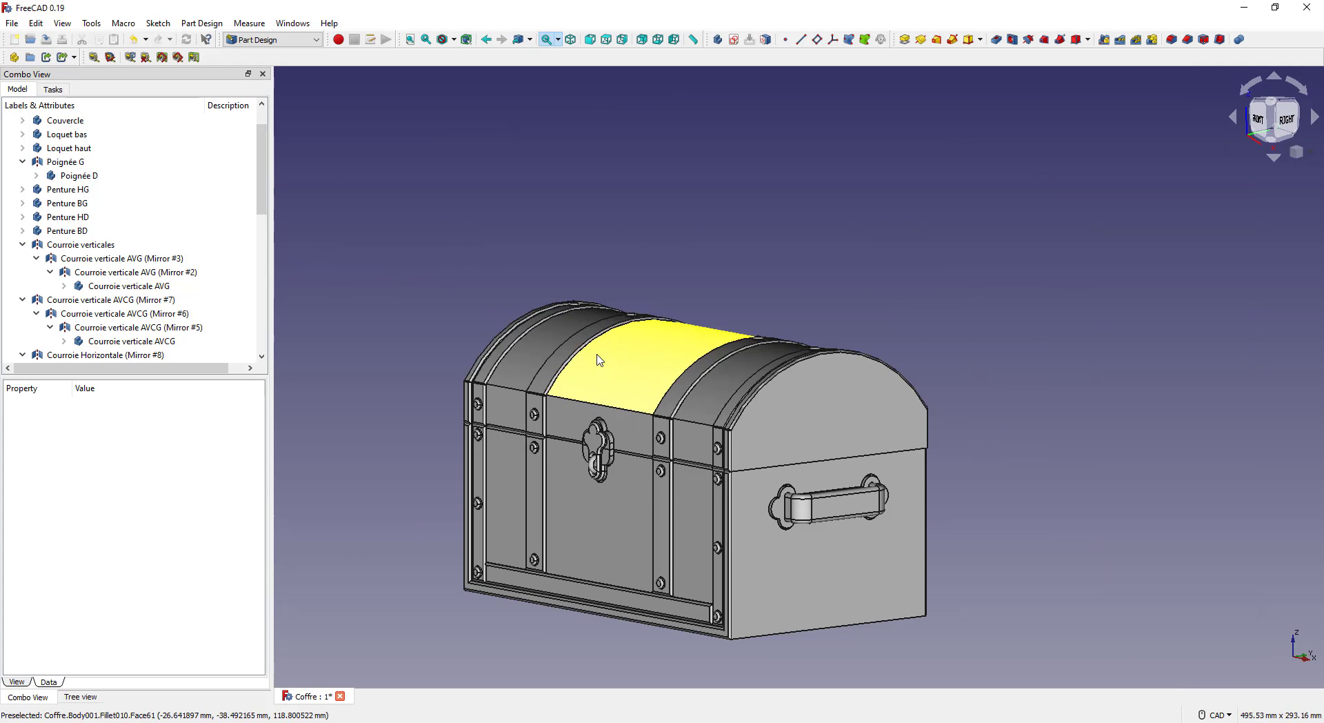
# Examine the front latch up close, including its upper plate, ring and fit across the lid joint
pyautogui.scroll(5, 552, 445)
pyautogui.moveTo(751, 420); pyautogui.dragTo(706, 391, button='middle')
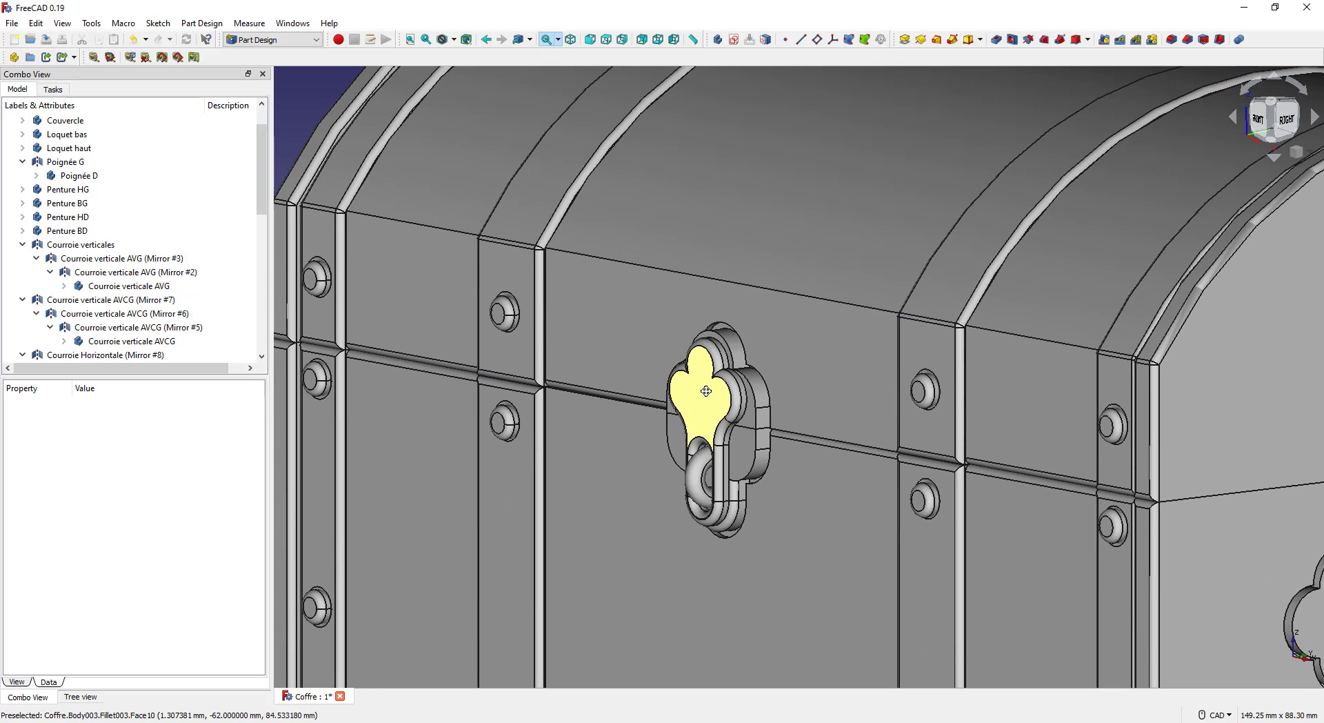
pyautogui.scroll(3, 696, 452)
pyautogui.scroll(-3, 698, 428)
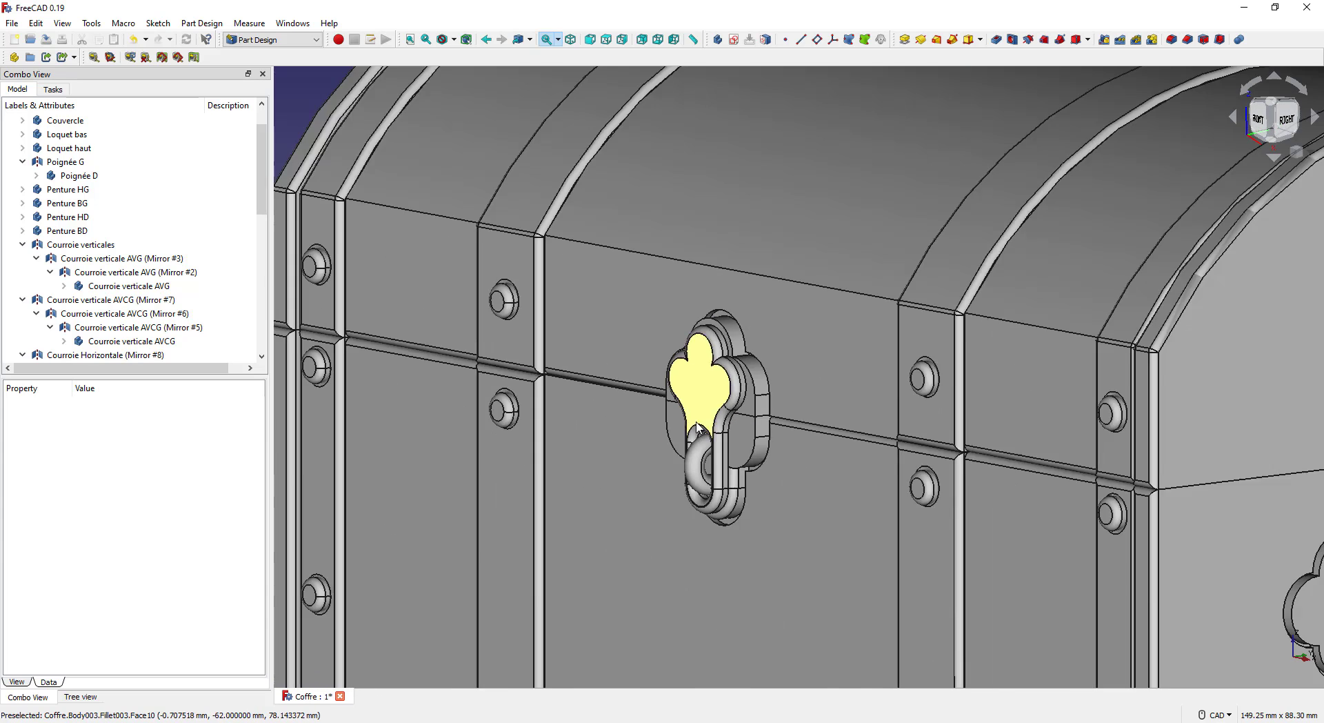
pyautogui.scroll(-2, 697, 428)
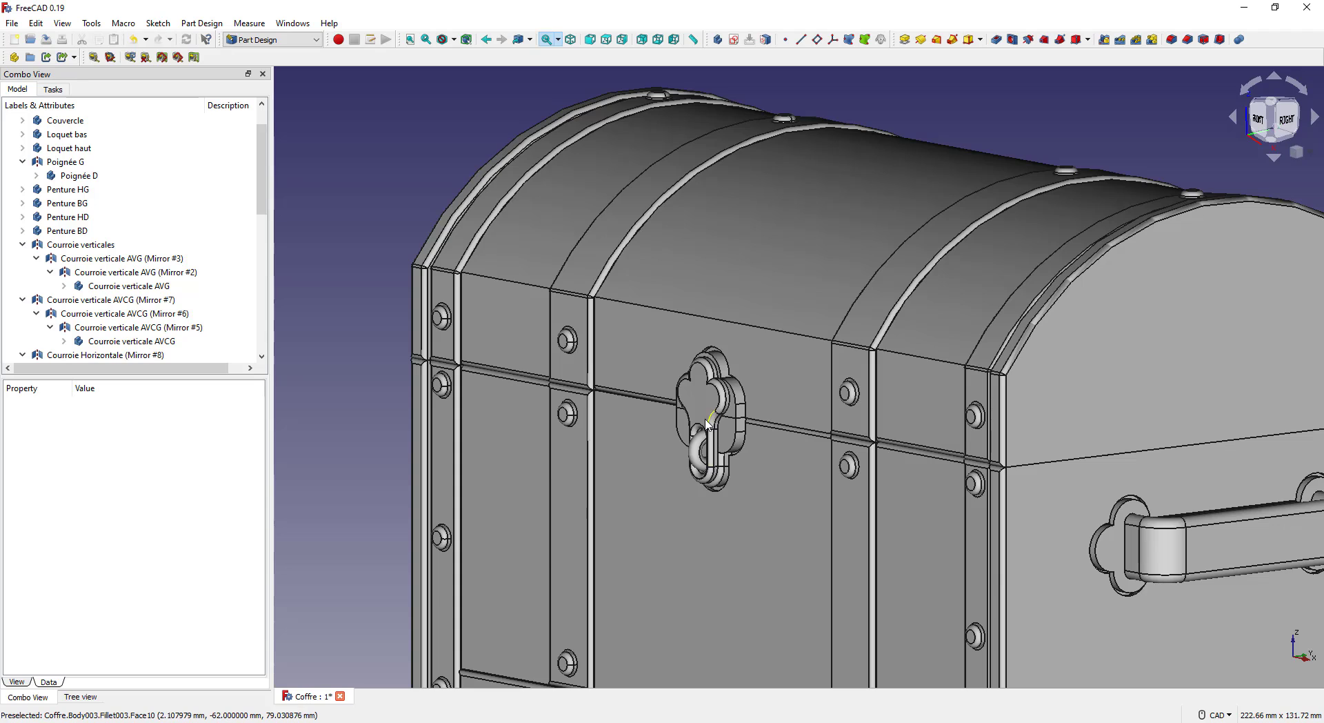
pyautogui.scroll(4, 706, 422)
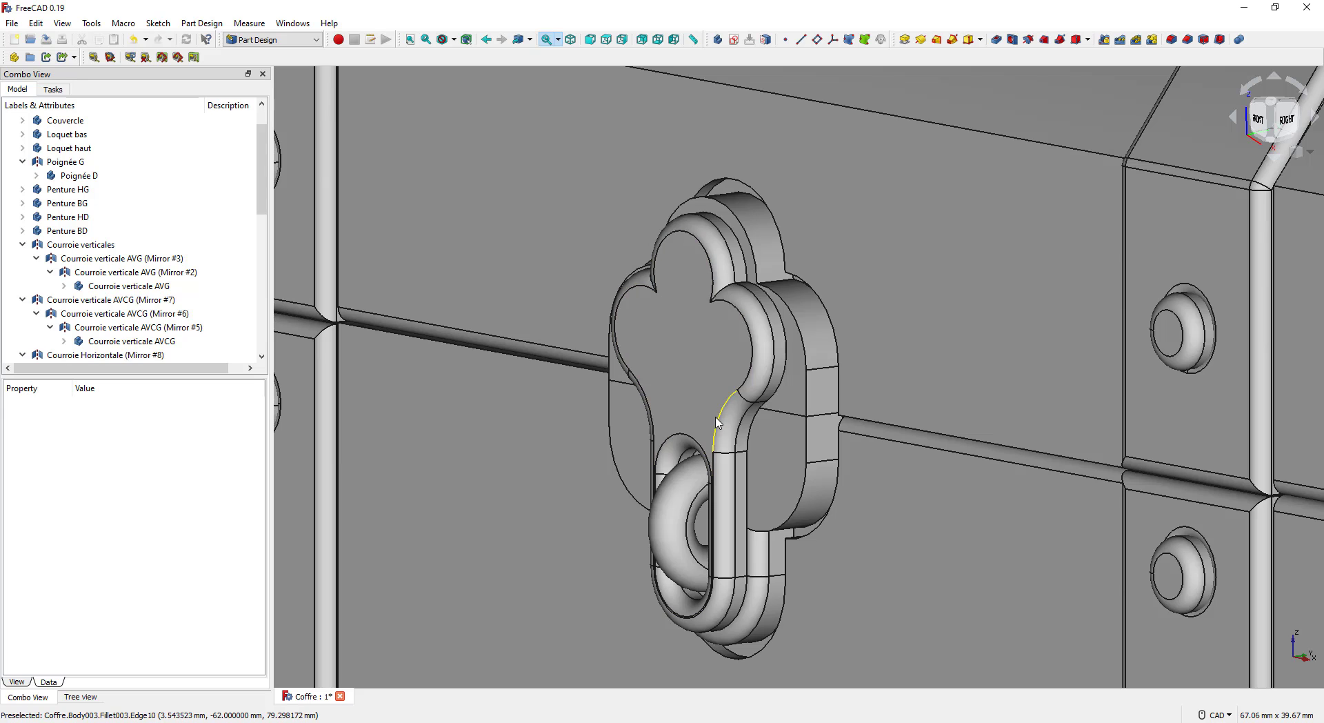
pyautogui.moveTo(721, 423); pyautogui.dragTo(841, 448, button='middle')
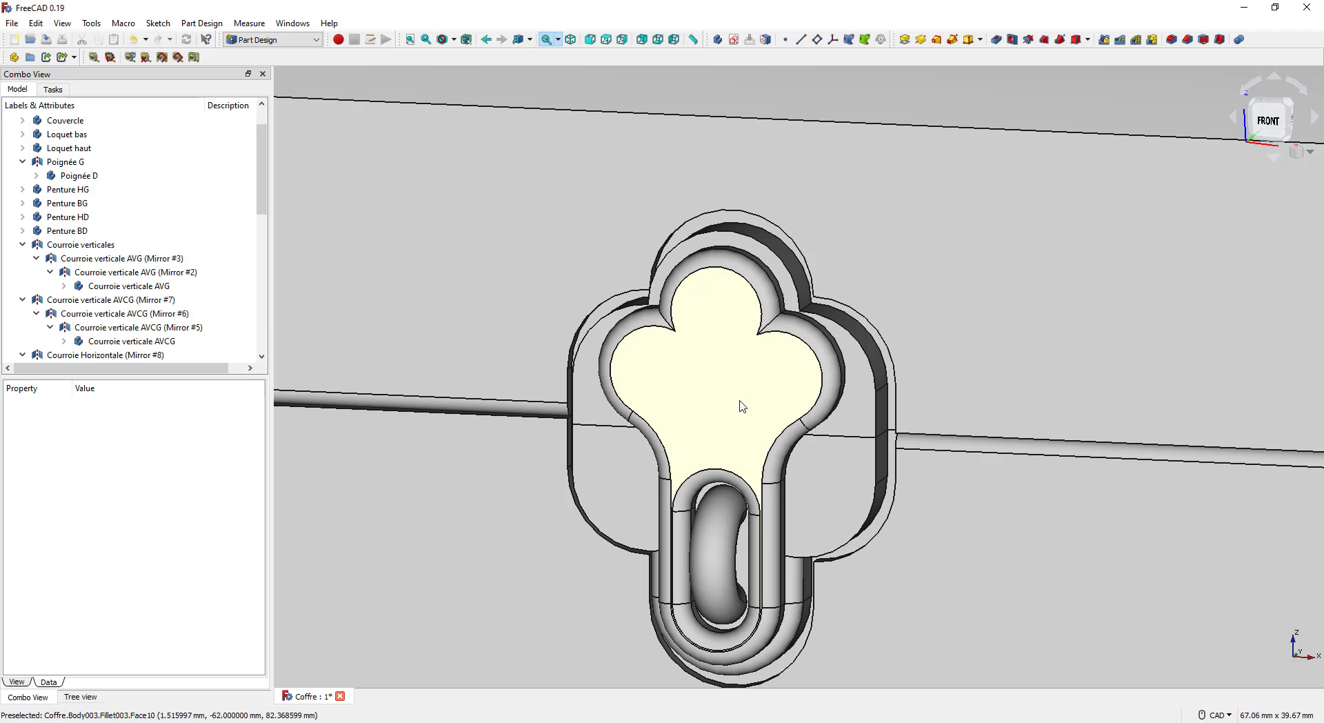
pyautogui.scroll(-5, 742, 406)
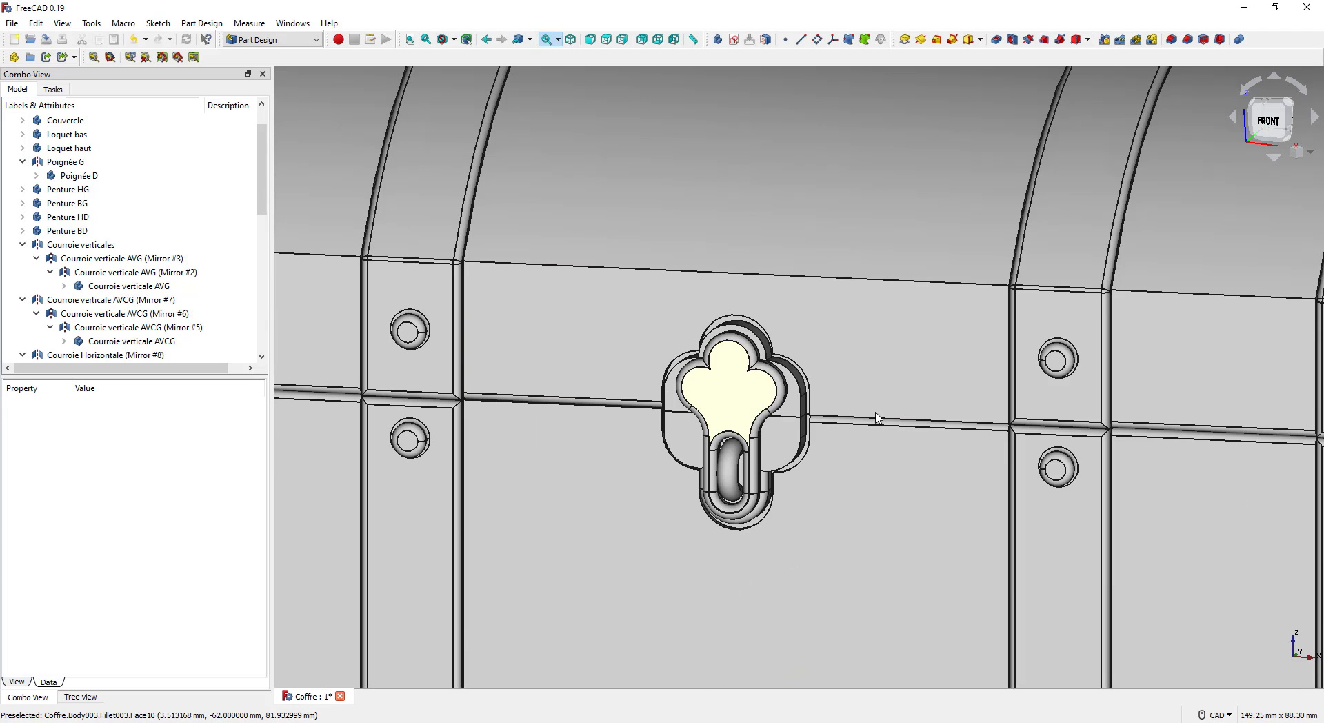
pyautogui.moveTo(929, 423); pyautogui.dragTo(833, 439, button='middle')
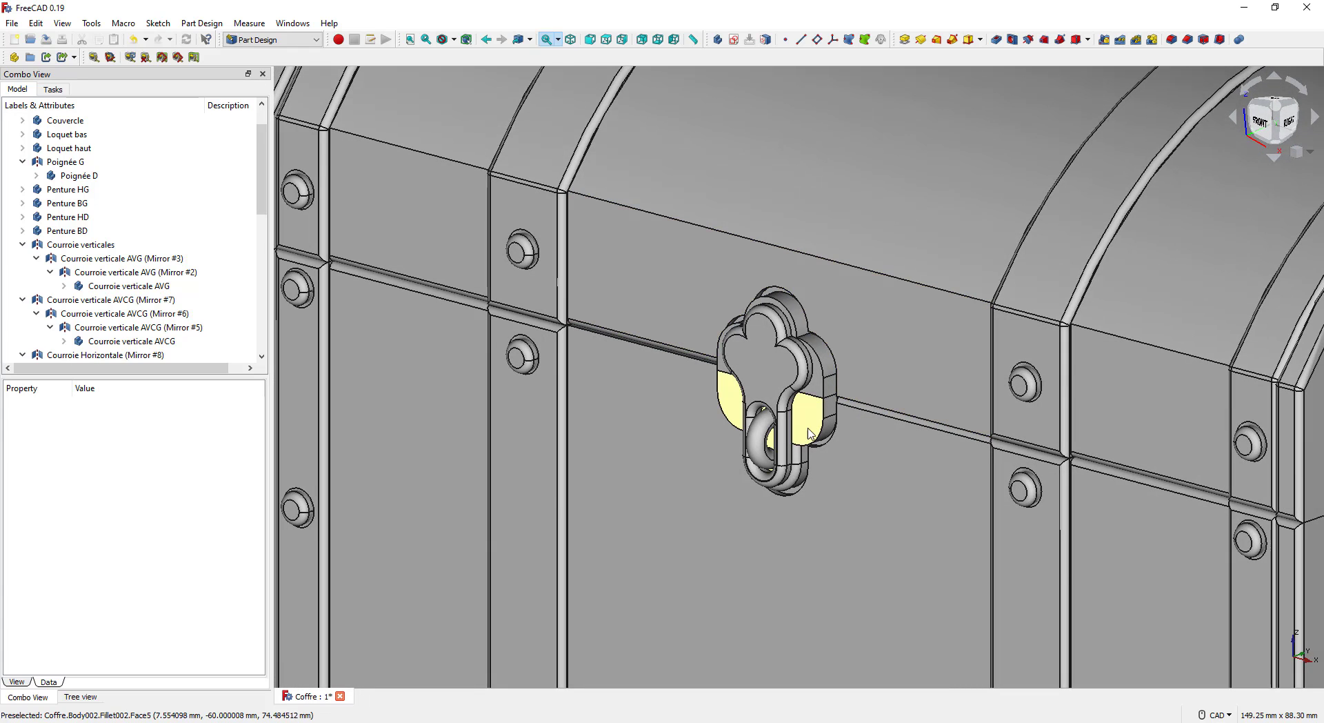
pyautogui.scroll(5, 772, 400)
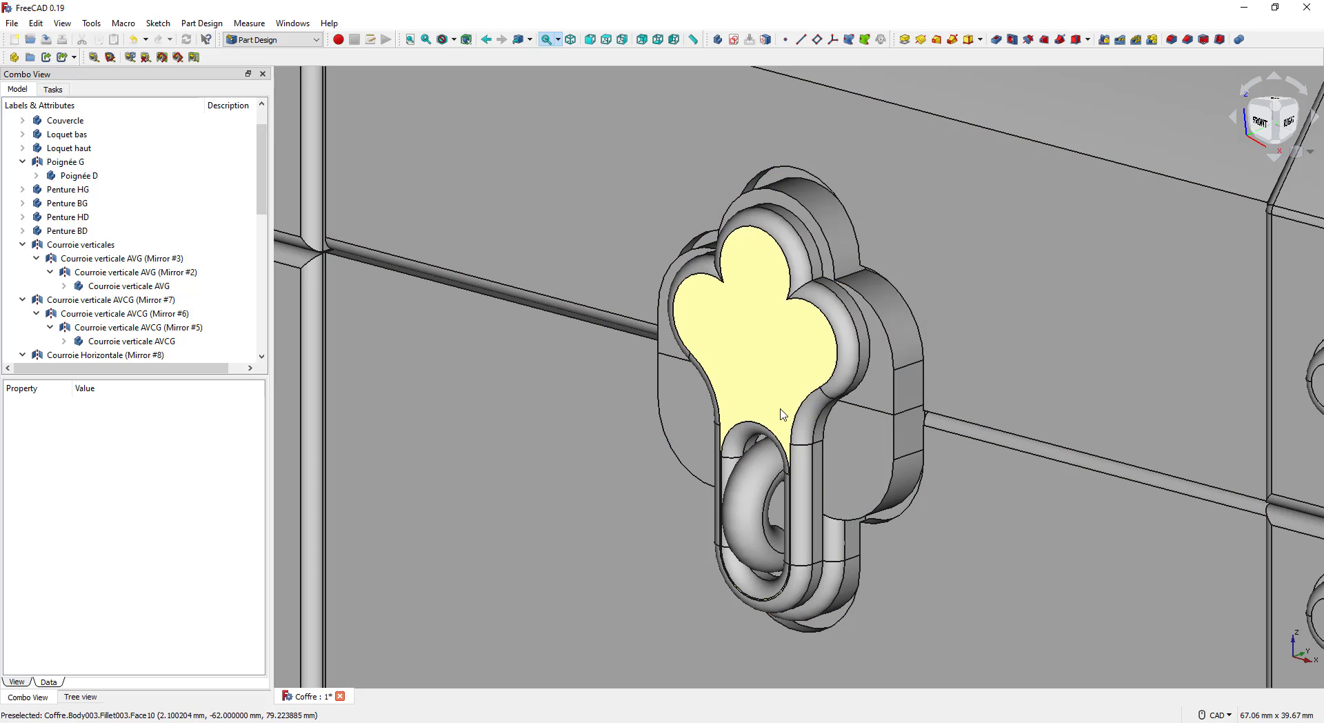
pyautogui.scroll(-2, 780, 407)
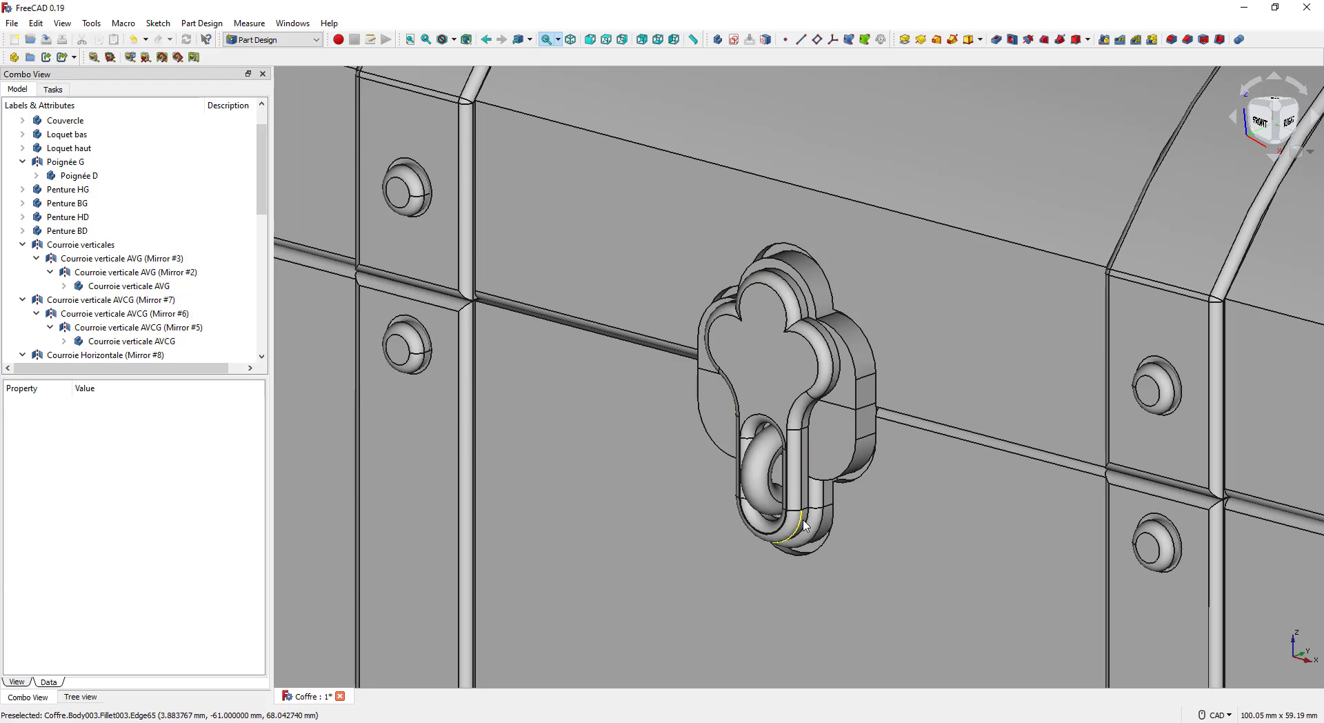
pyautogui.scroll(-3, 683, 262)
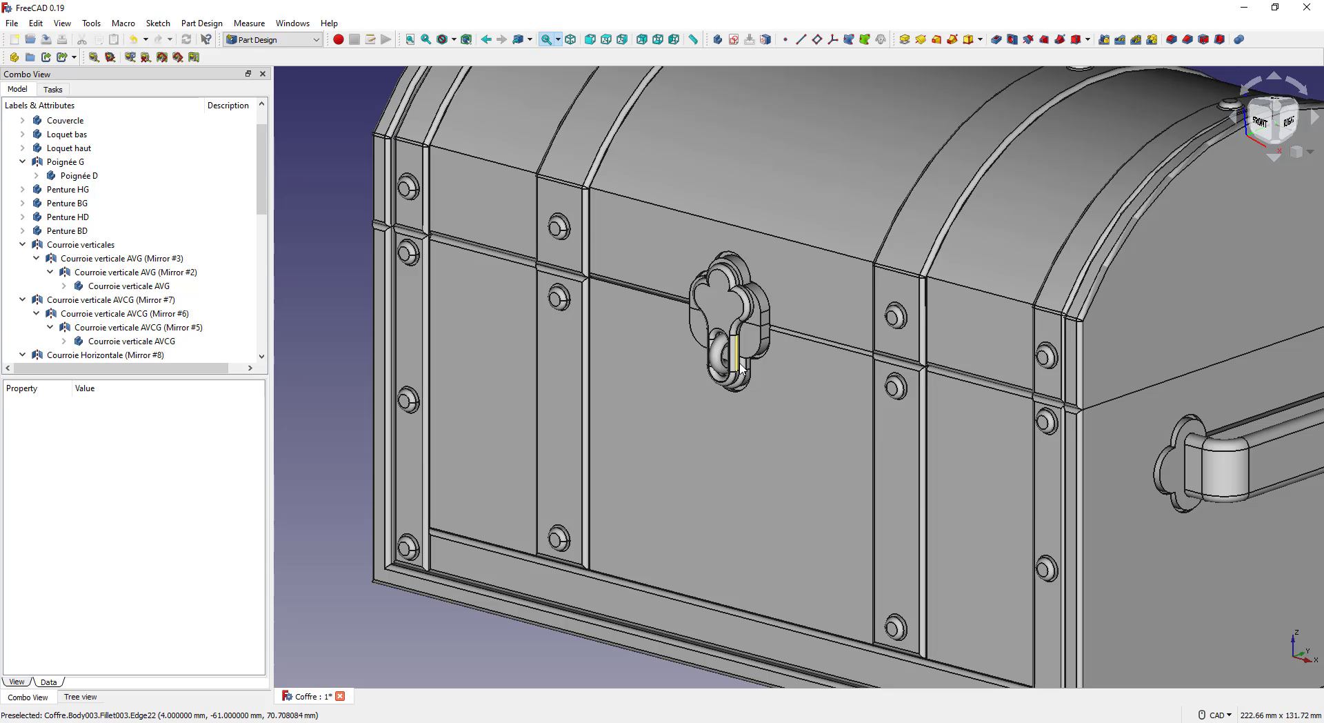
pyautogui.scroll(-5, 749, 352)
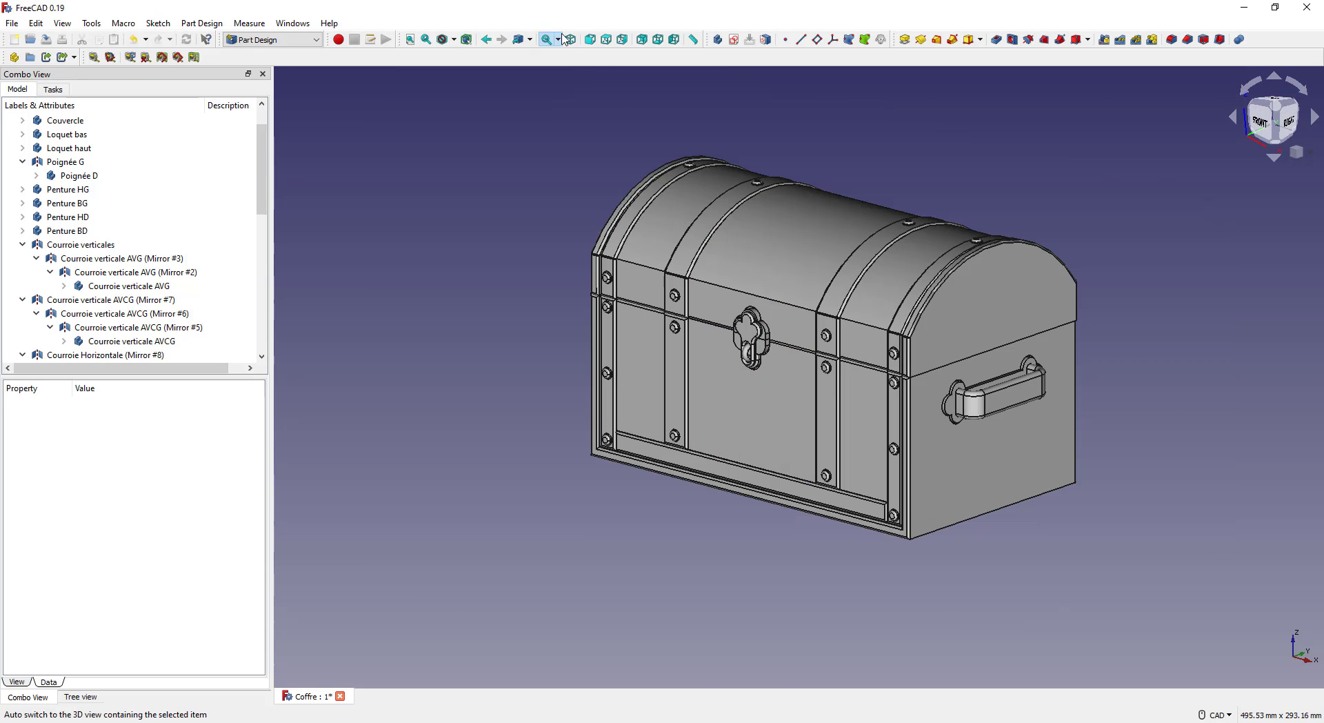
# Show the whole chest in isometric view, fitted to the window, and save the Coffre document
pyautogui.click(570, 40)
pyautogui.click(410, 39)
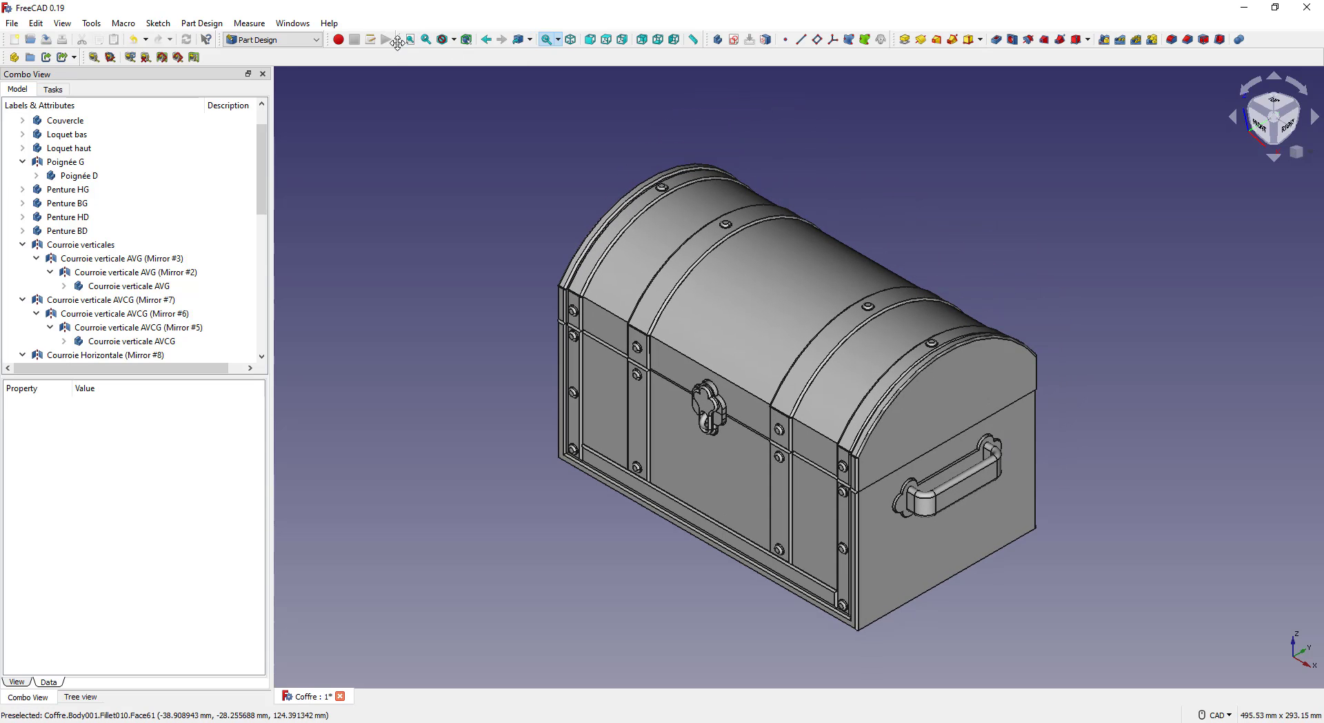
pyautogui.click(45, 39)
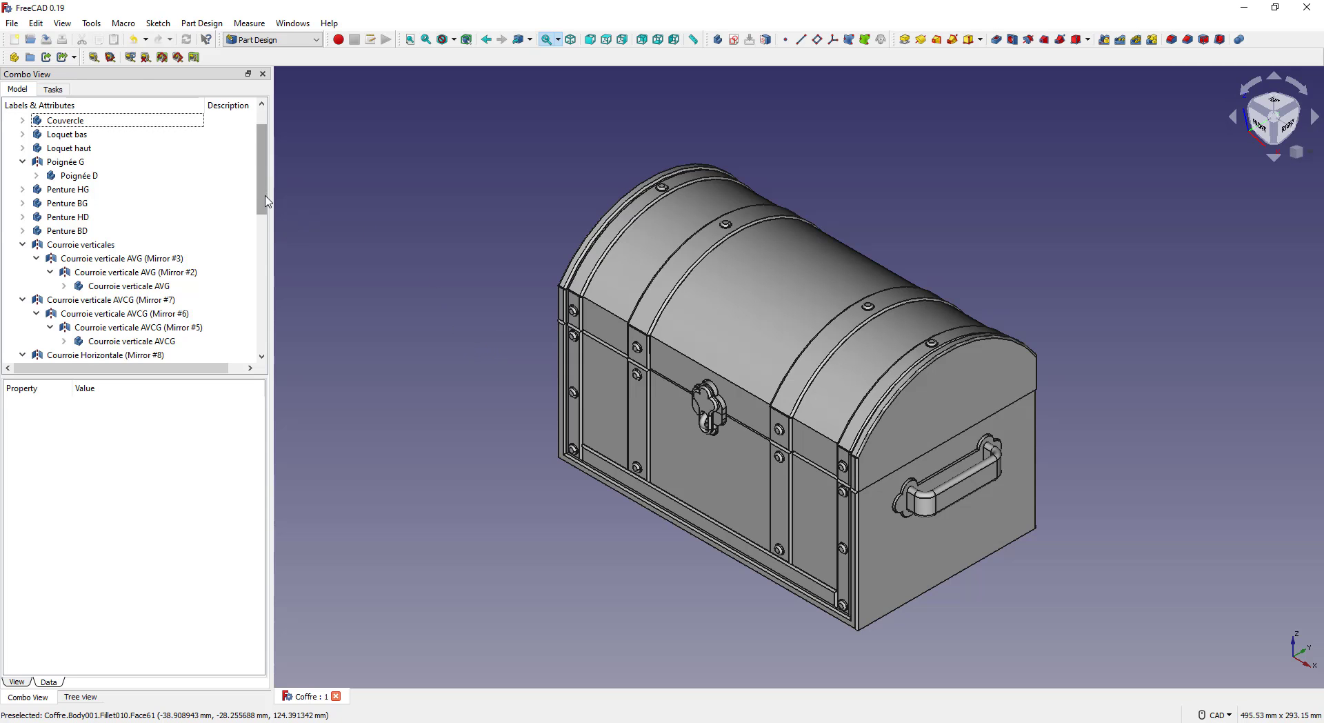
# Hide every body and mirrored part from Caisse through Bras D, and make only the Caisse body visible again
pyautogui.scroll(1, 131, 152)
pyautogui.click(130, 148)
pyautogui.scroll(-10, 138, 317)
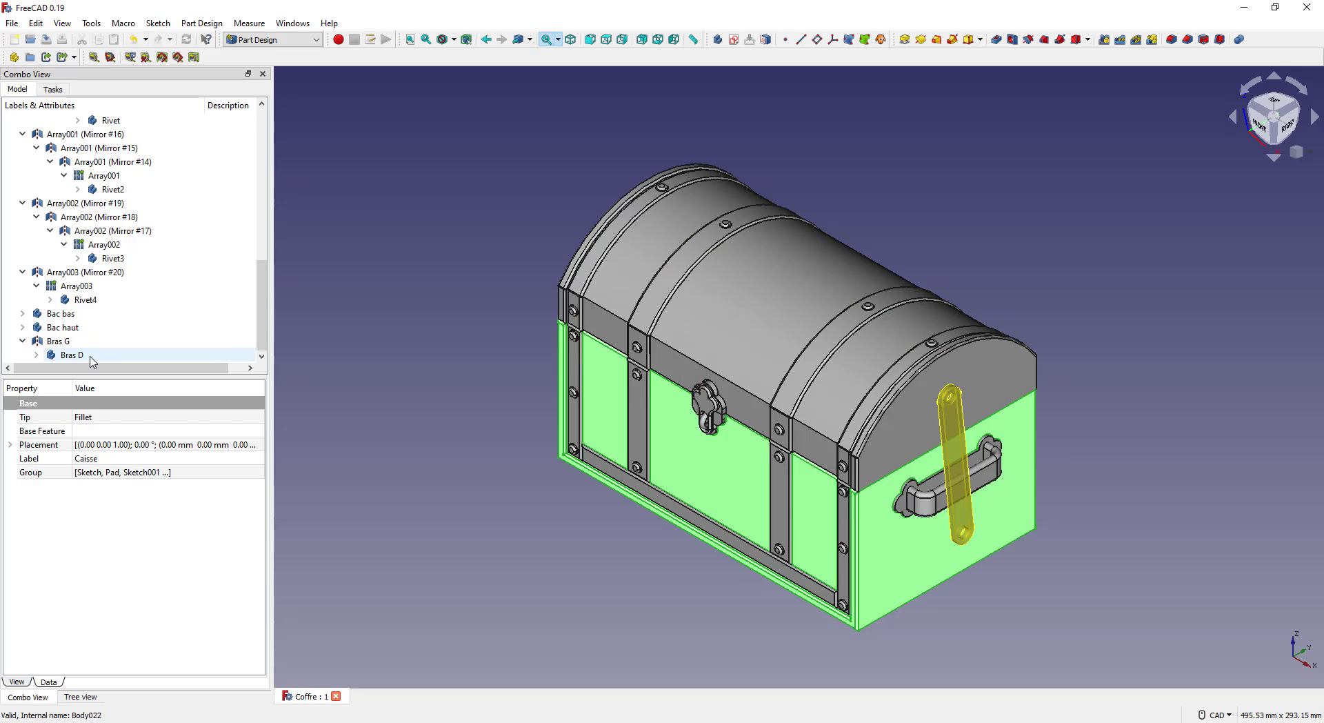
pyautogui.keyDown('shift'); pyautogui.click(92, 356); pyautogui.keyUp('shift')
pyautogui.press('space')
pyautogui.scroll(10, 131, 324)
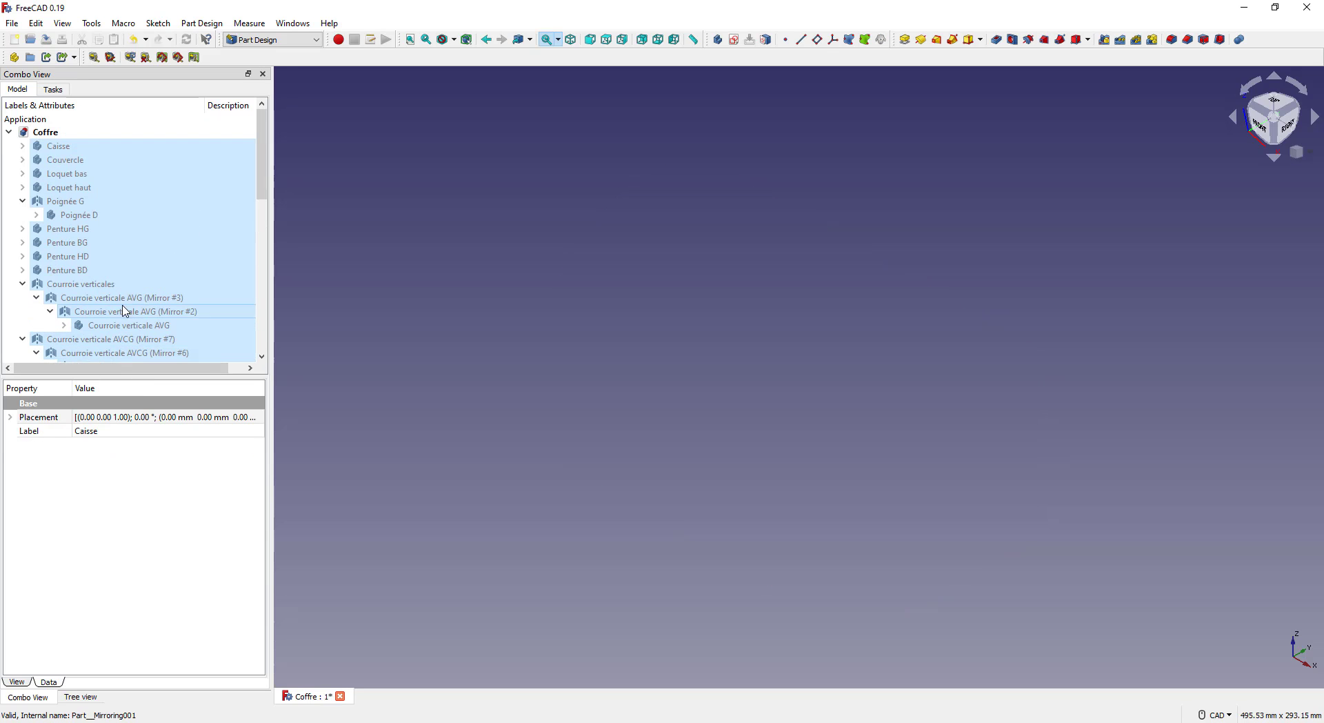
pyautogui.click(73, 147)
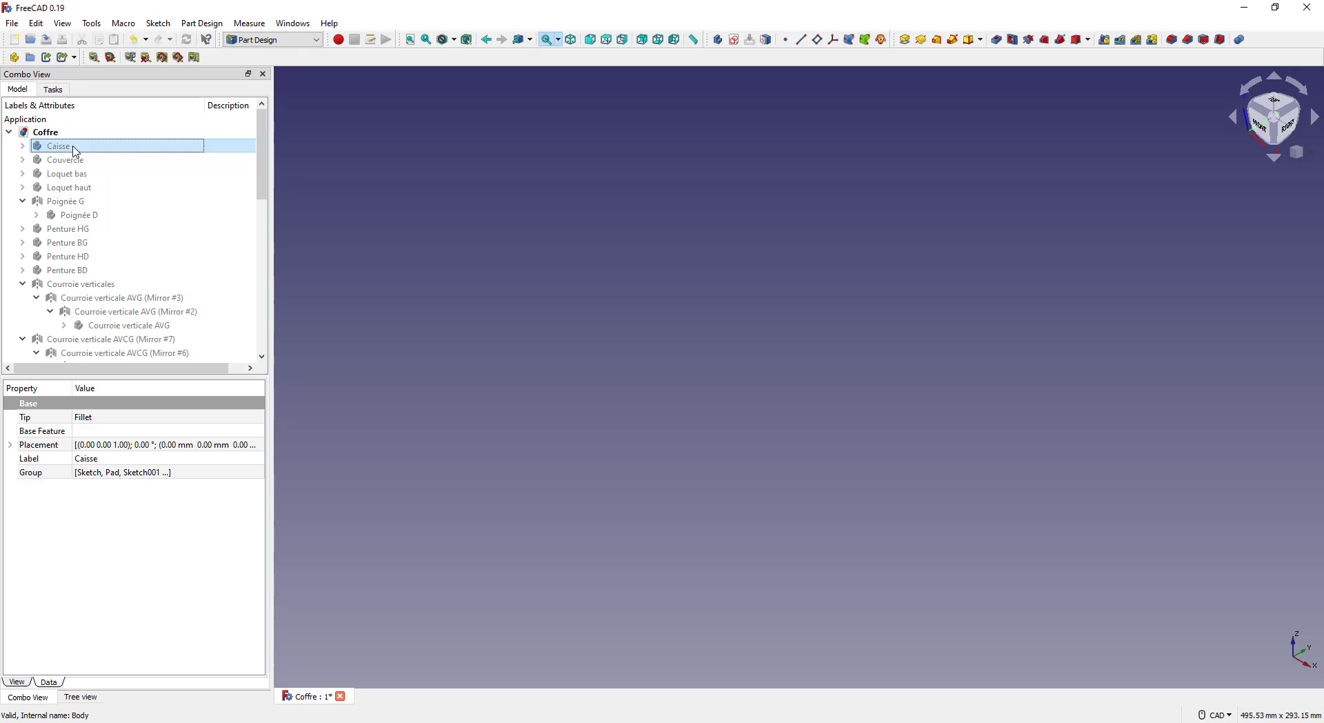
pyautogui.press('space')
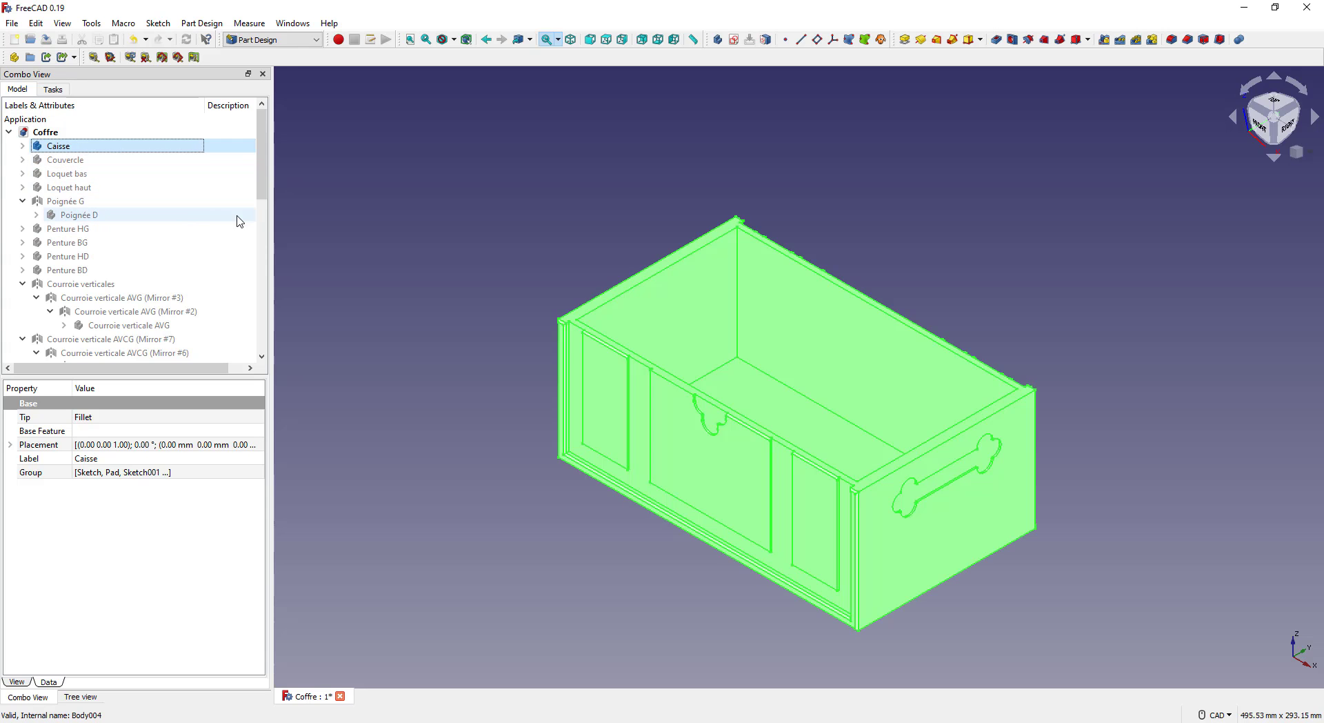
# Export the Caisse body as an STL mesh named Caisse in the Coffre bijoux STL folder, and clear the selection
pyautogui.click(10, 25)
pyautogui.click(84, 213)
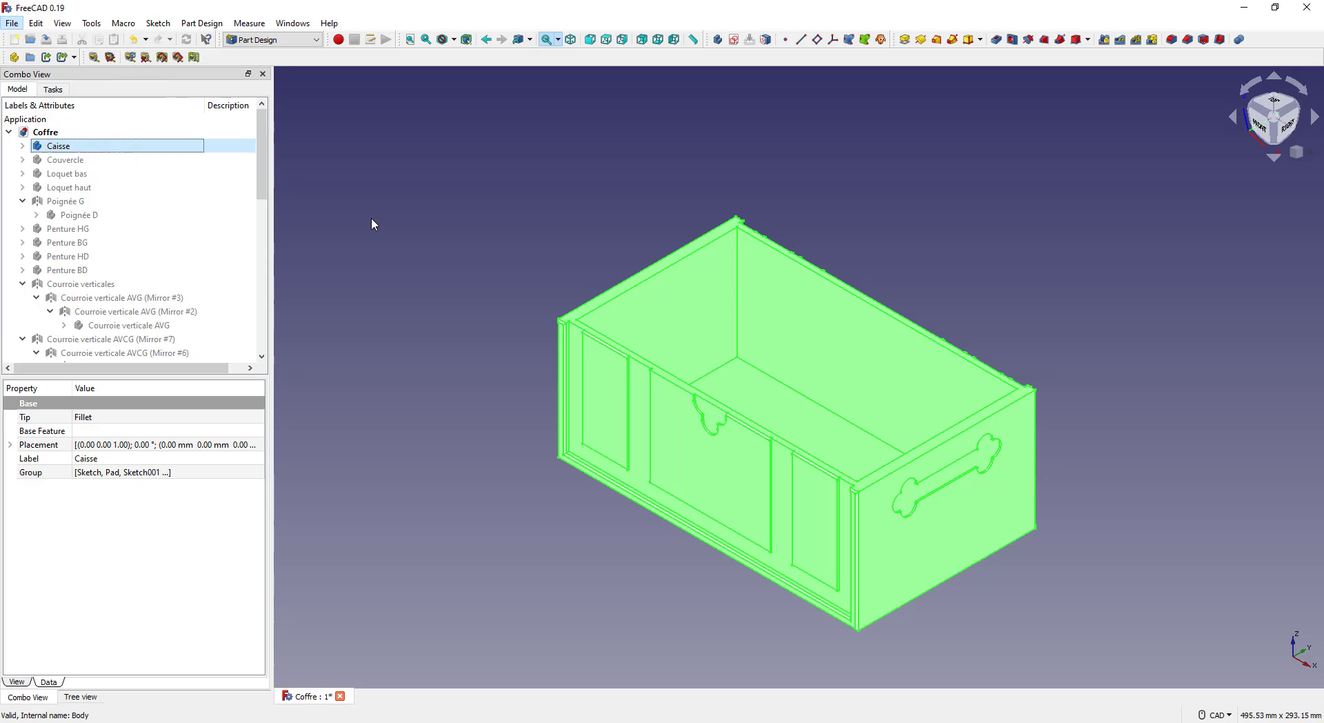
pyautogui.click(372, 224)
pyautogui.click(72, 148)
pyautogui.click(13, 24)
pyautogui.click(41, 214)
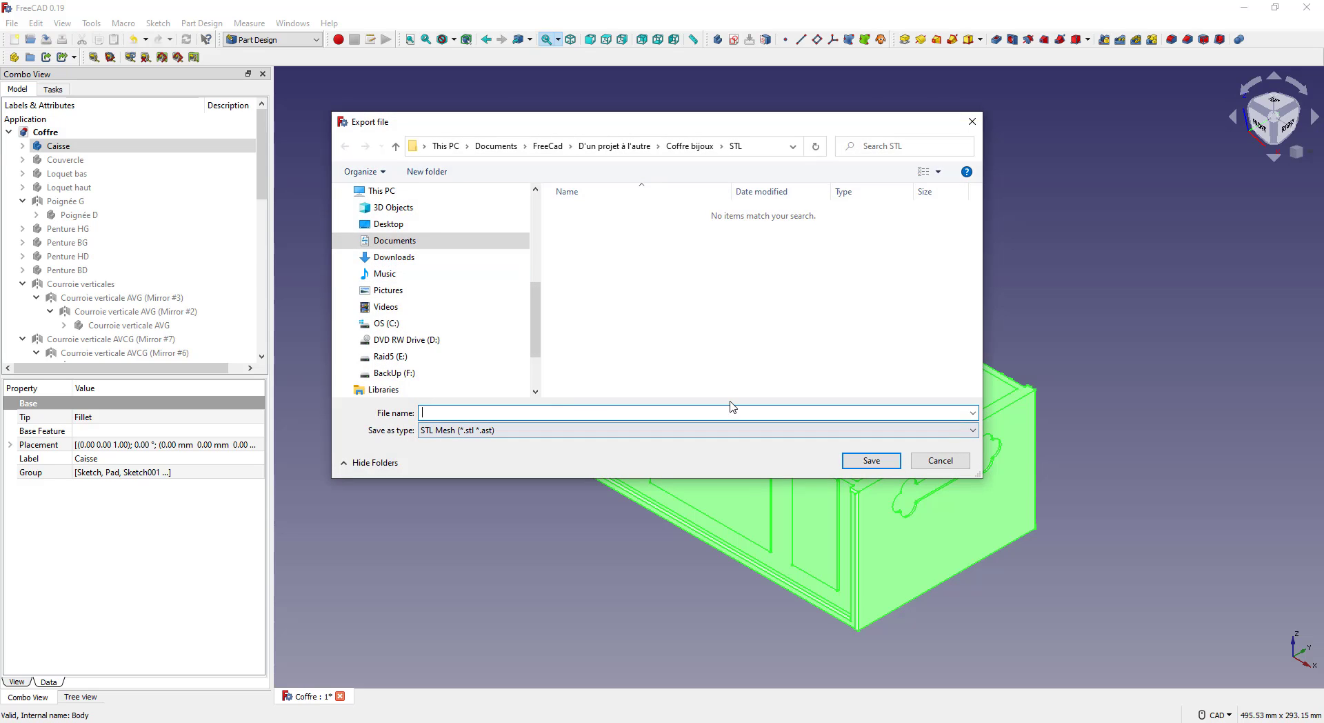
pyautogui.write('CISSE')
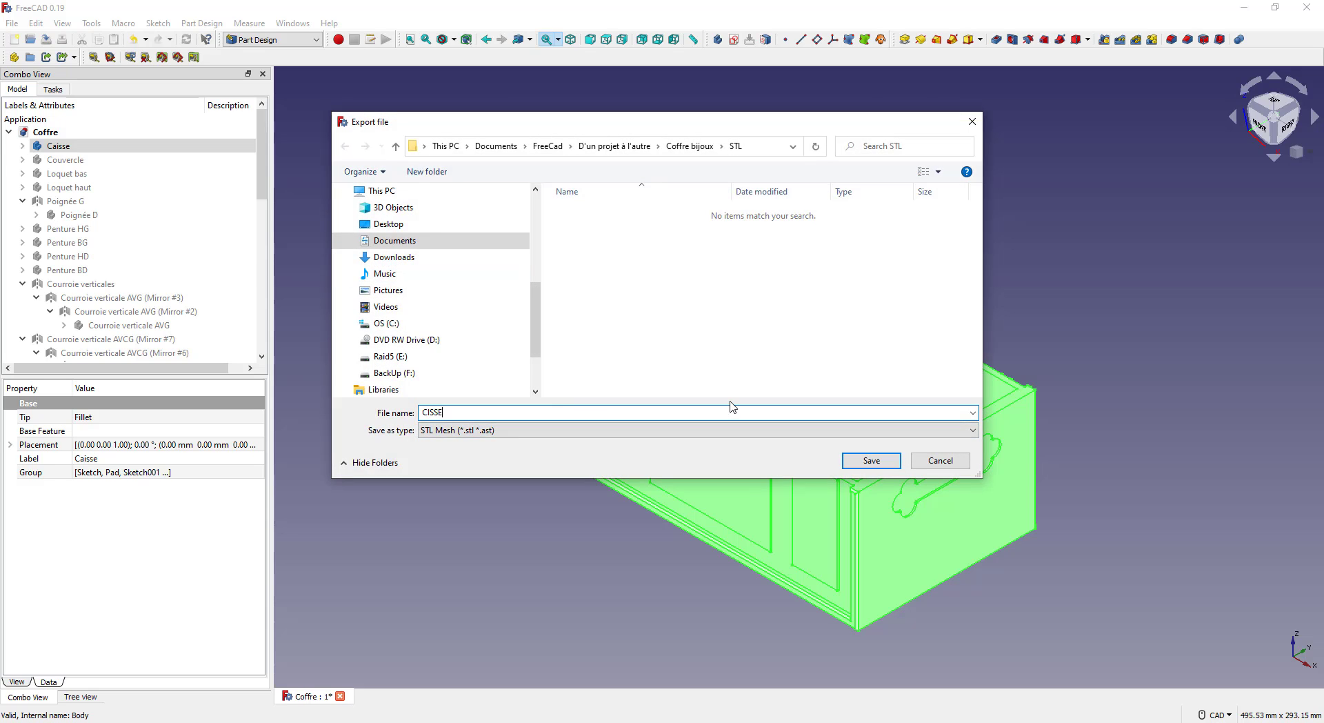
pyautogui.hotkey('ctrl', 'a')
pyautogui.write('Caiss')
pyautogui.press('Return')
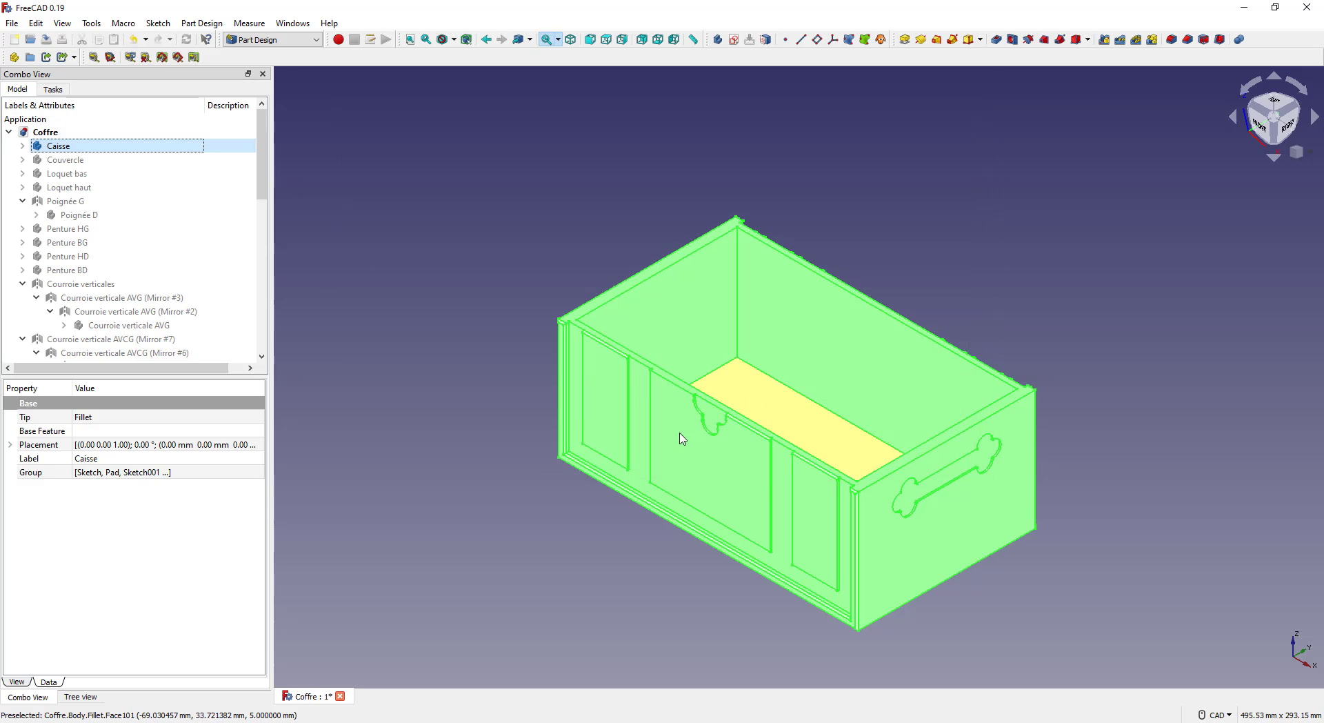
pyautogui.click(553, 523)
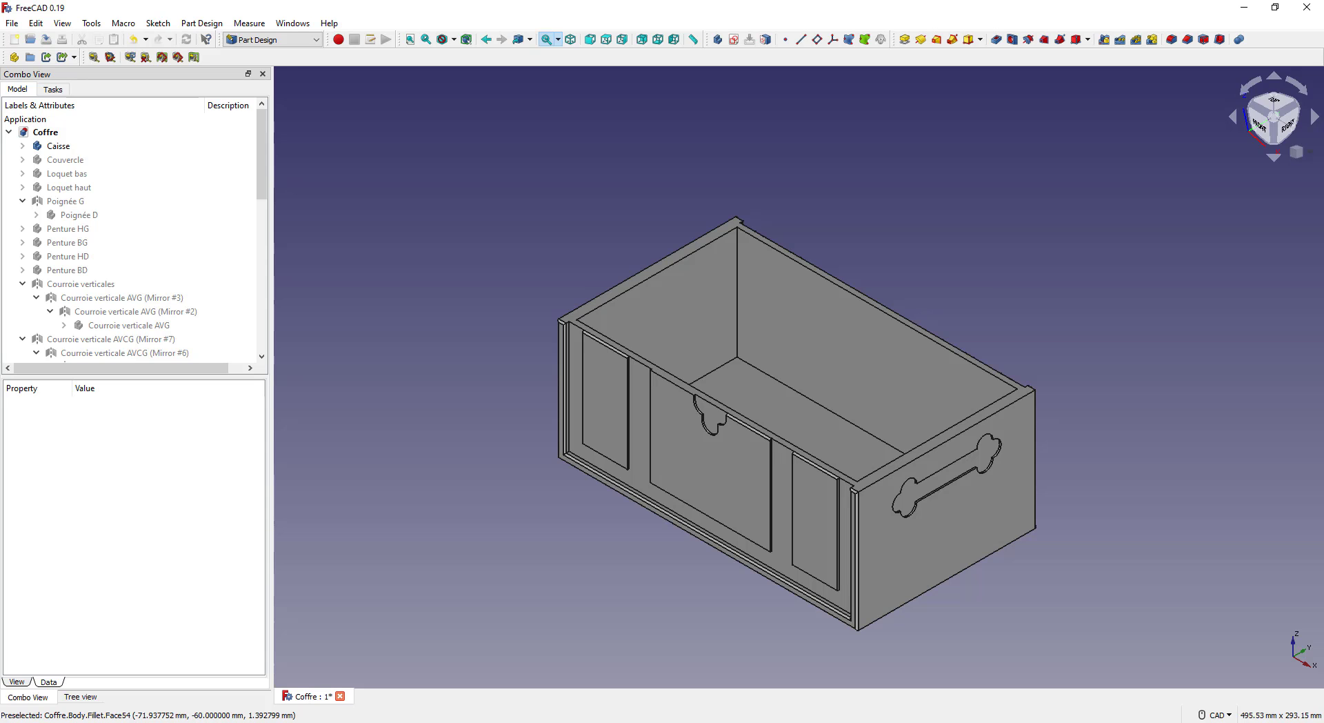
# Switch to Simplify3D and check its installed version in the product information
pyautogui.hotkey('alt', 'Tab')
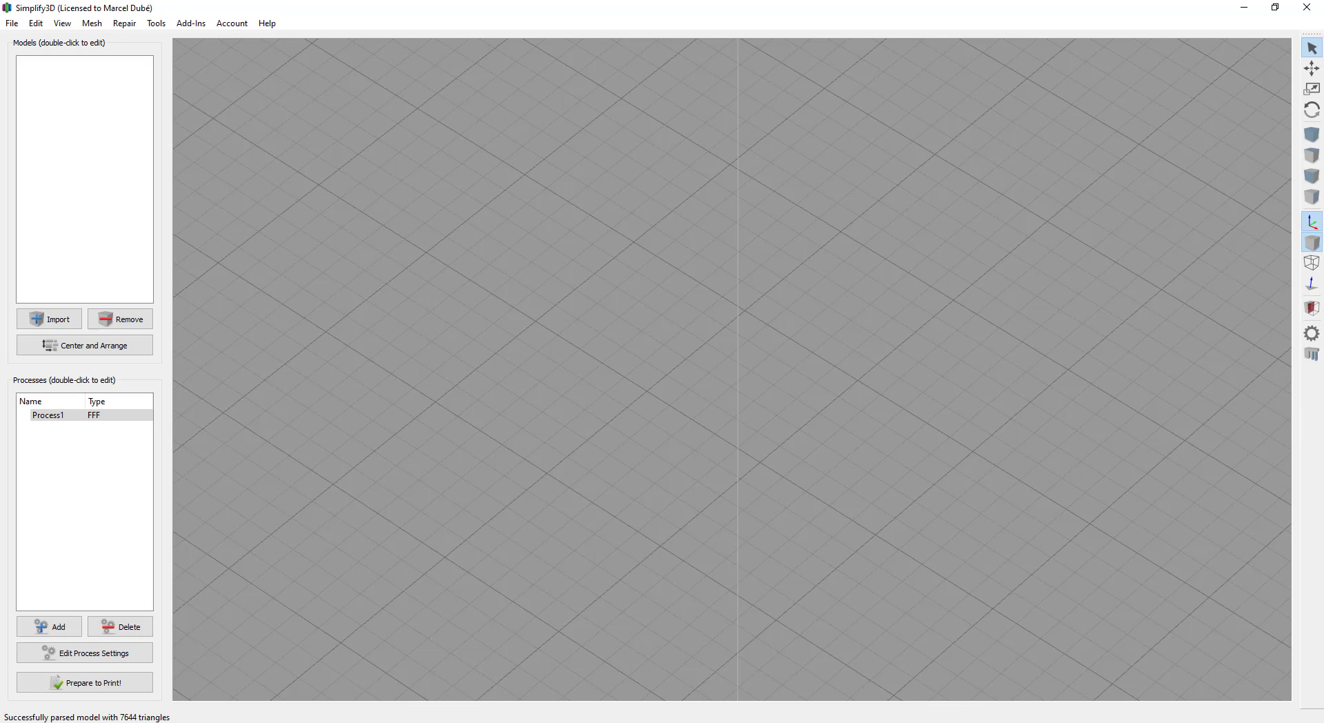
pyautogui.click(270, 25)
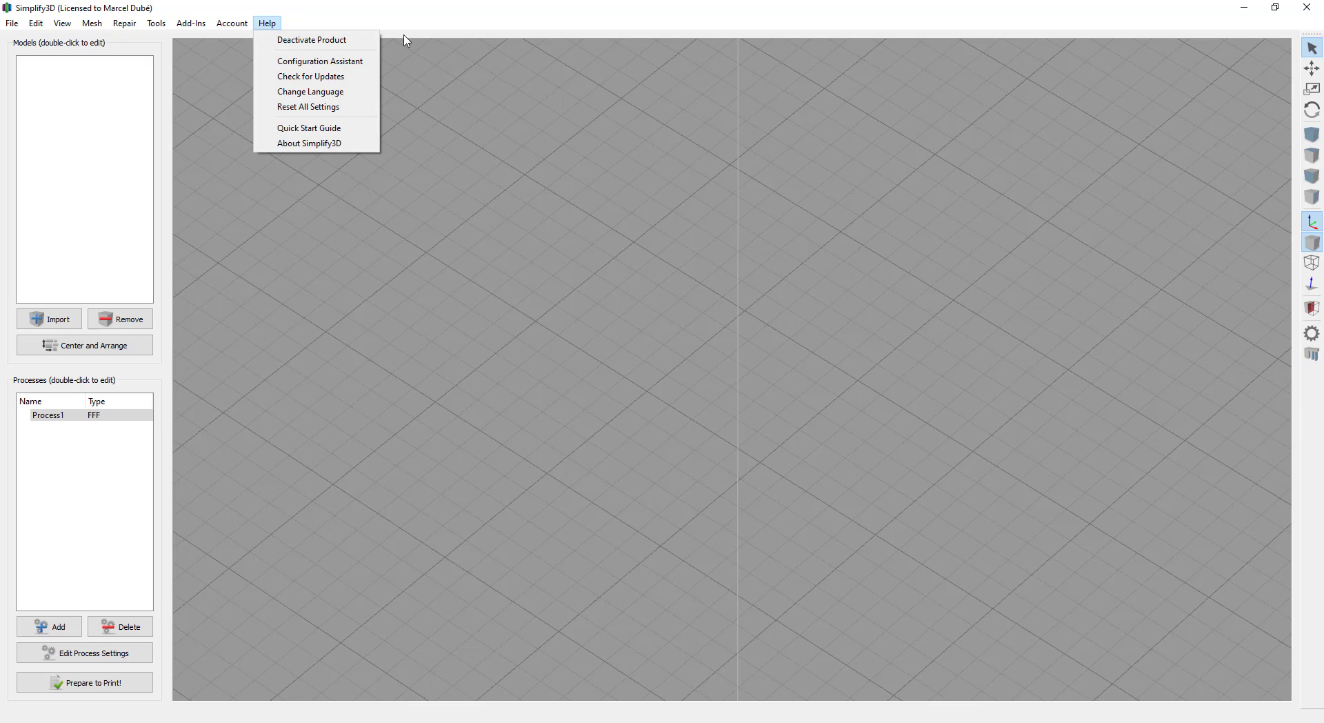
pyautogui.click(361, 145)
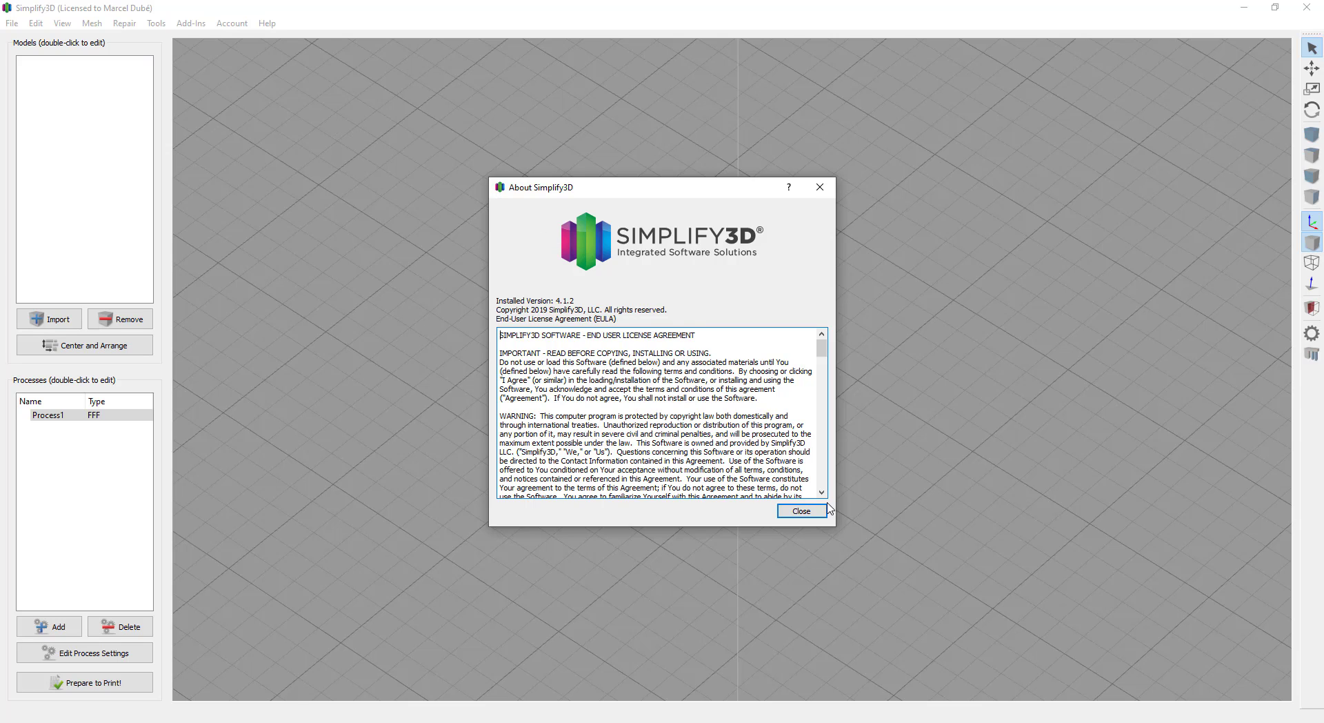
pyautogui.click(806, 512)
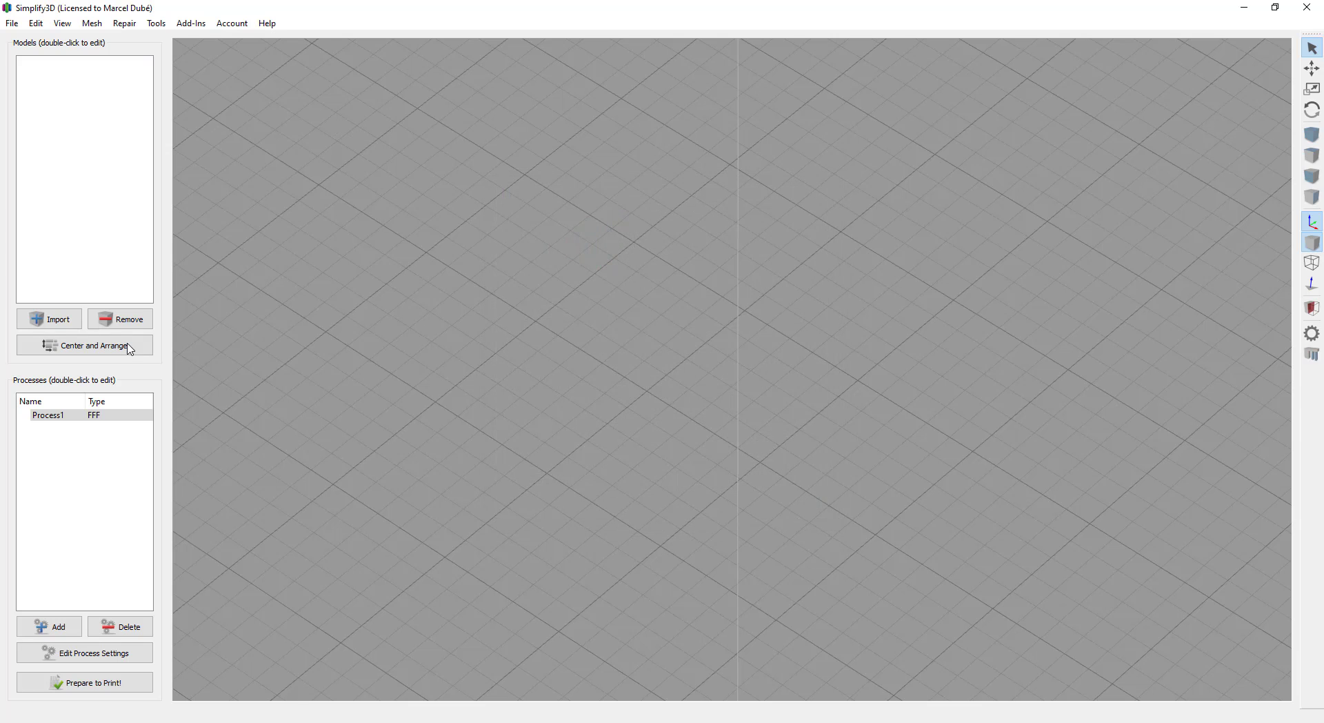
# Import the Caisse STL model and inspect it on the build plate against the printer's build volume
pyautogui.click(50, 319)
pyautogui.doubleClick(564, 345)
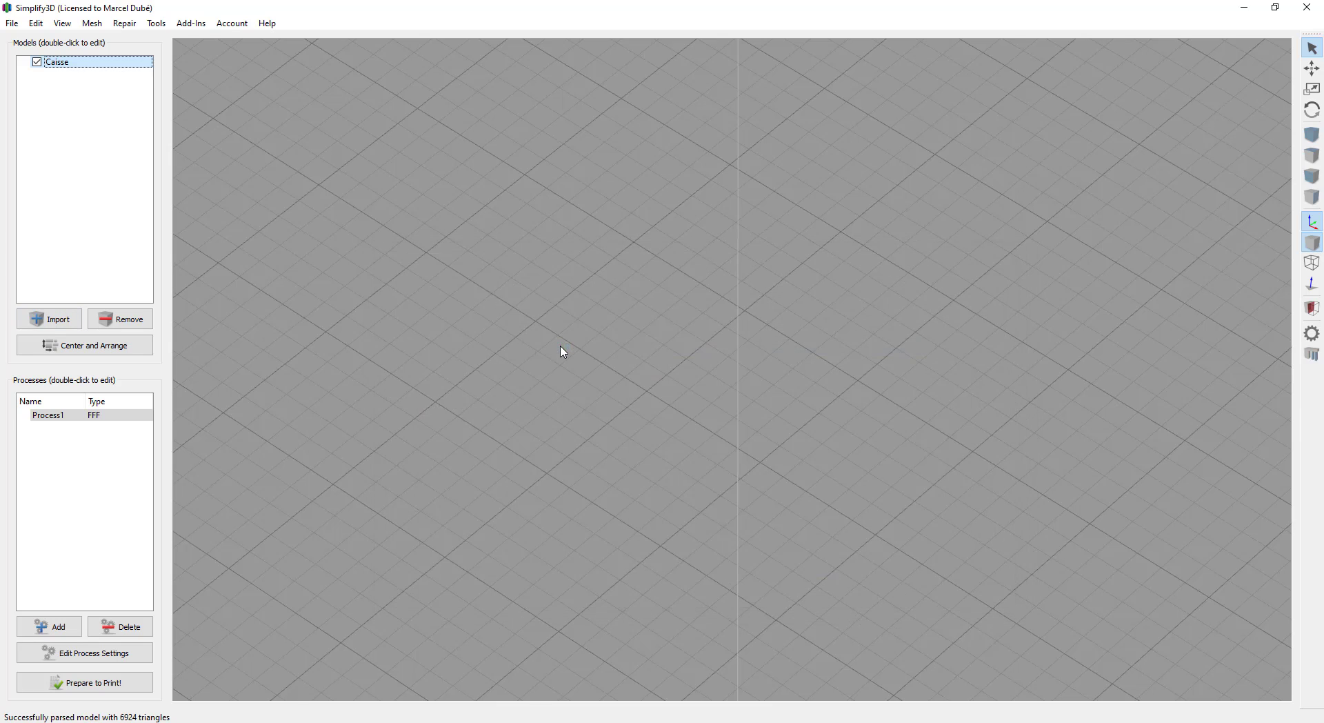
pyautogui.scroll(-10, 609, 518)
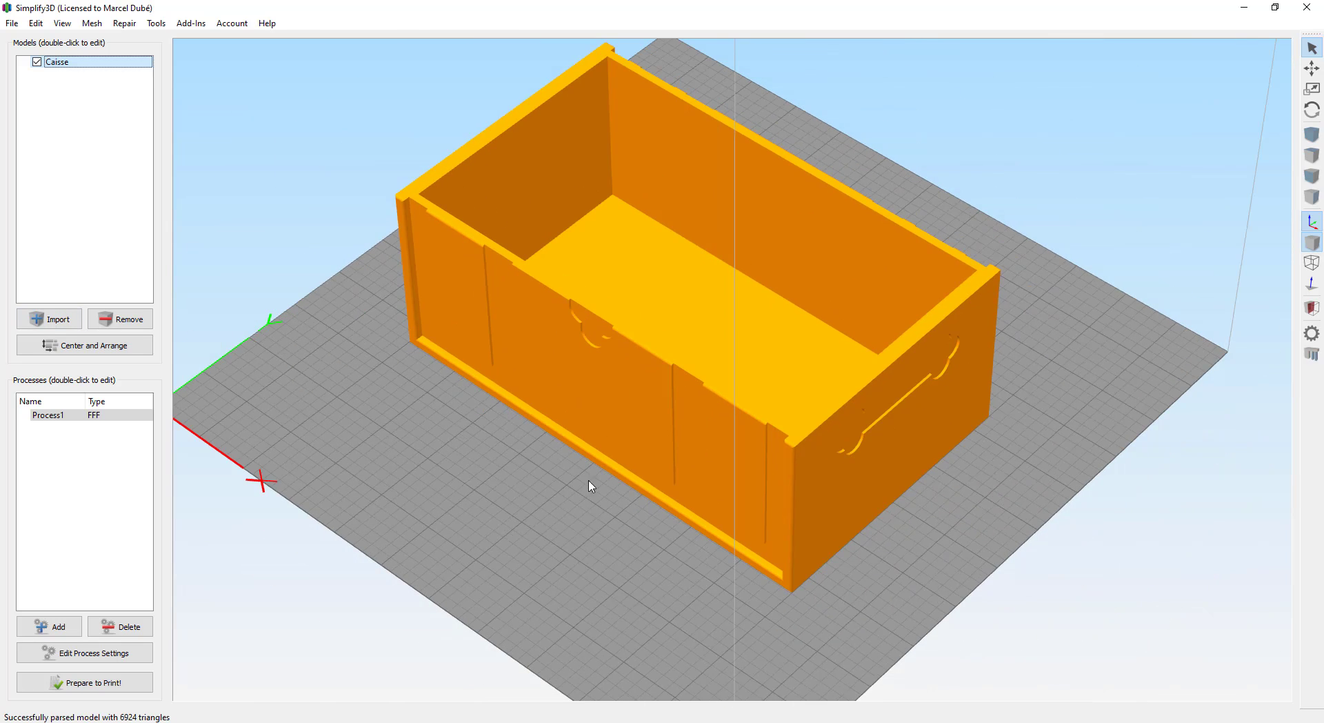
pyautogui.moveTo(577, 529); pyautogui.dragTo(682, 469)
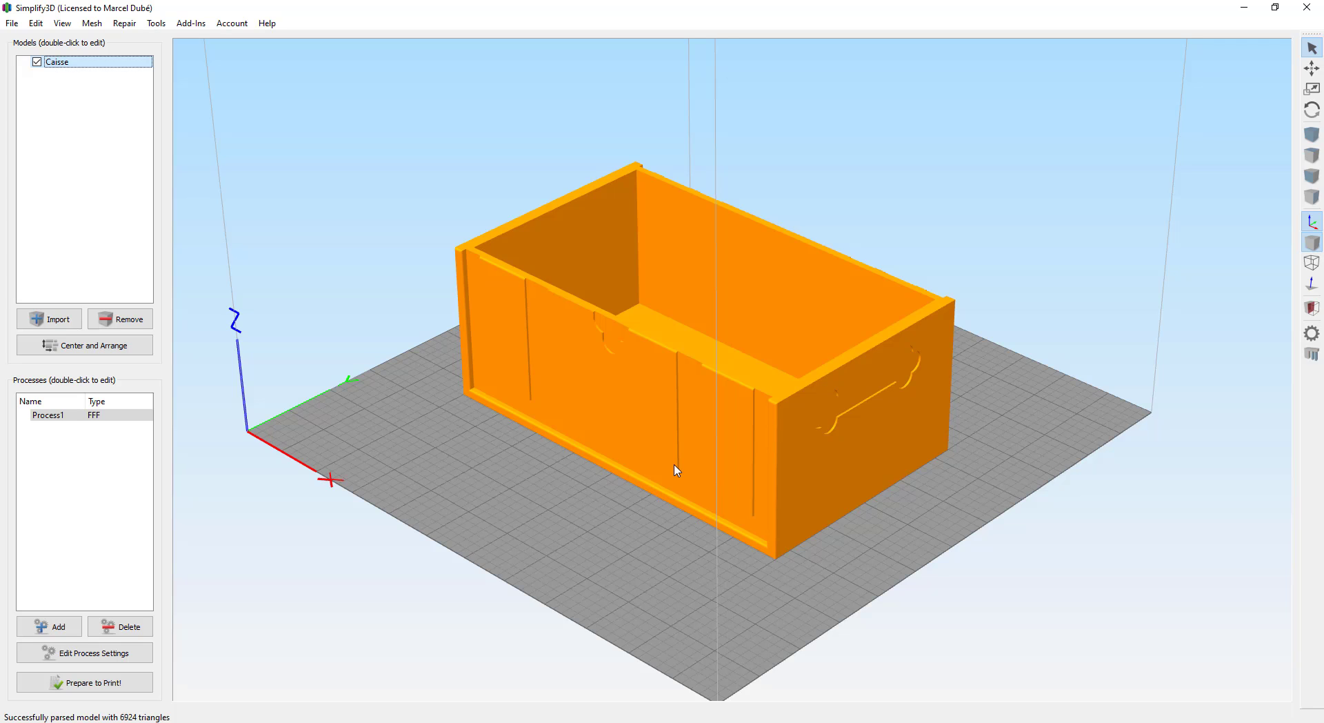
pyautogui.scroll(5, 664, 325)
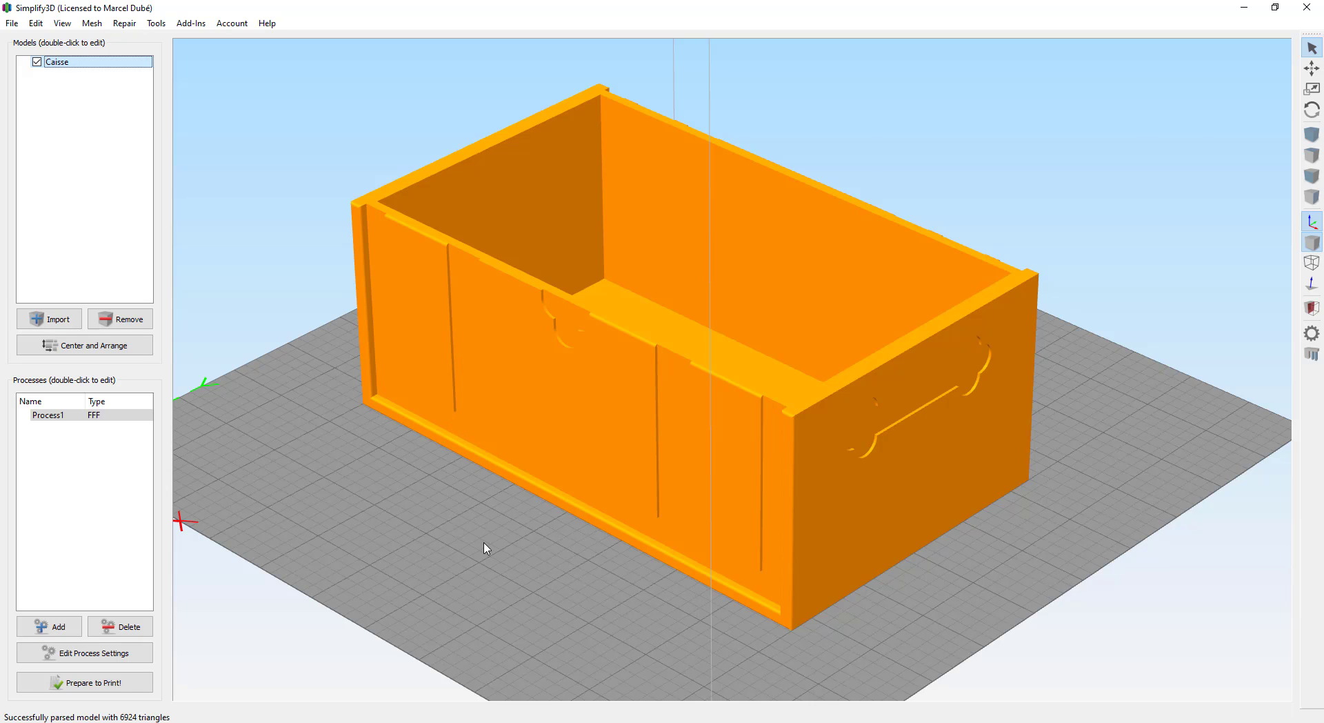
pyautogui.scroll(-5, 486, 559)
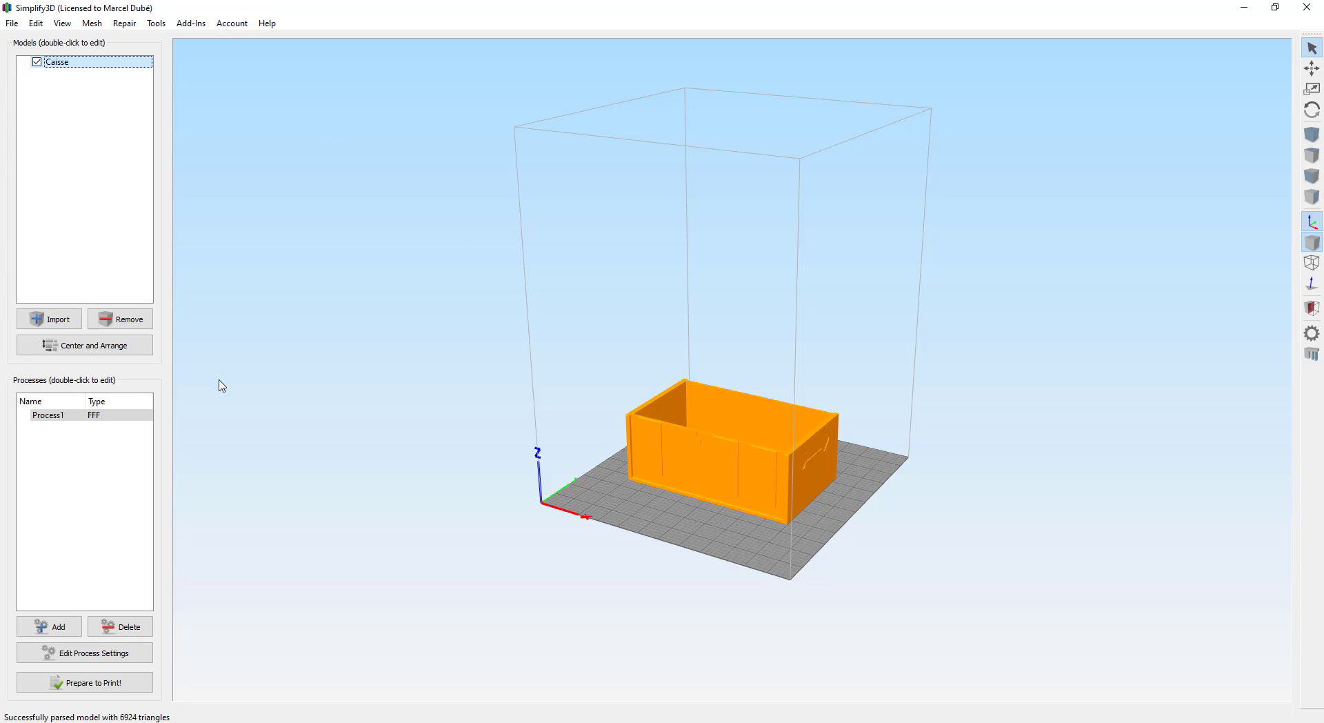
pyautogui.scroll(3, 721, 457)
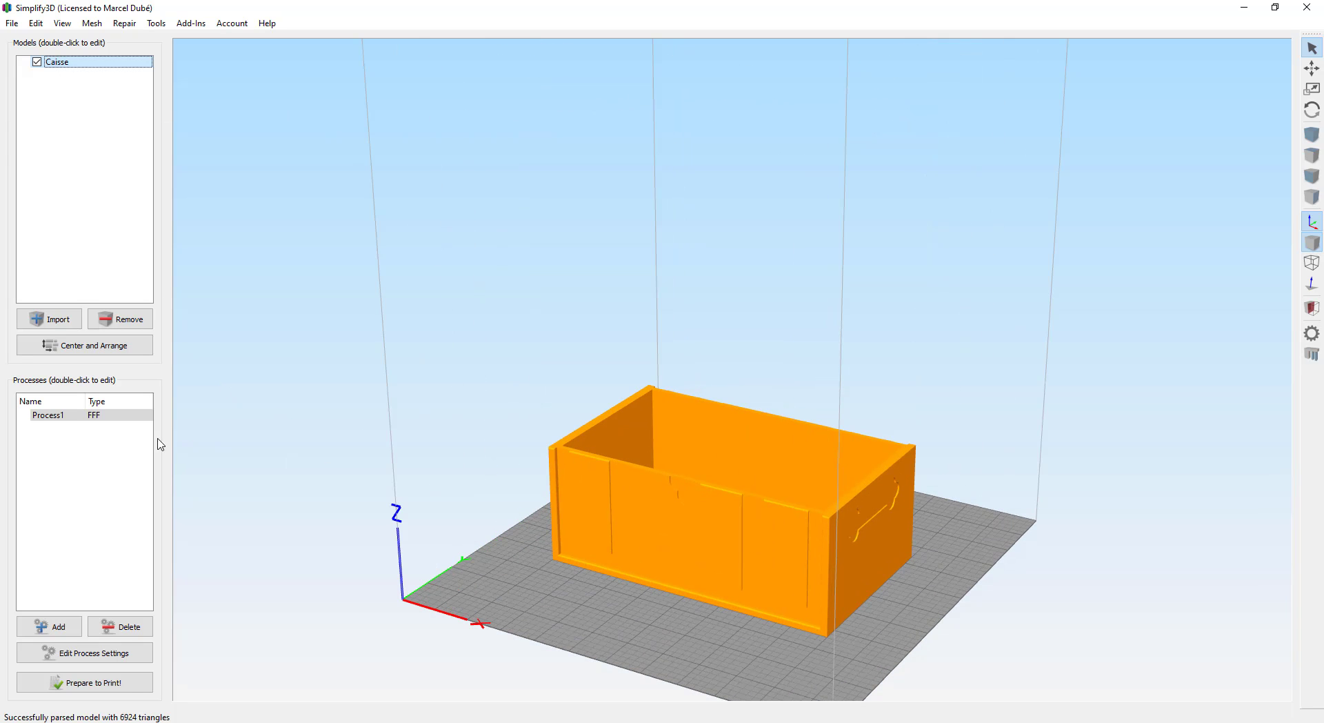
# Open the settings of Process1 and review the primary extruder's nozzle diameter, extrusion width and extrusion multiplier
pyautogui.click(116, 656)
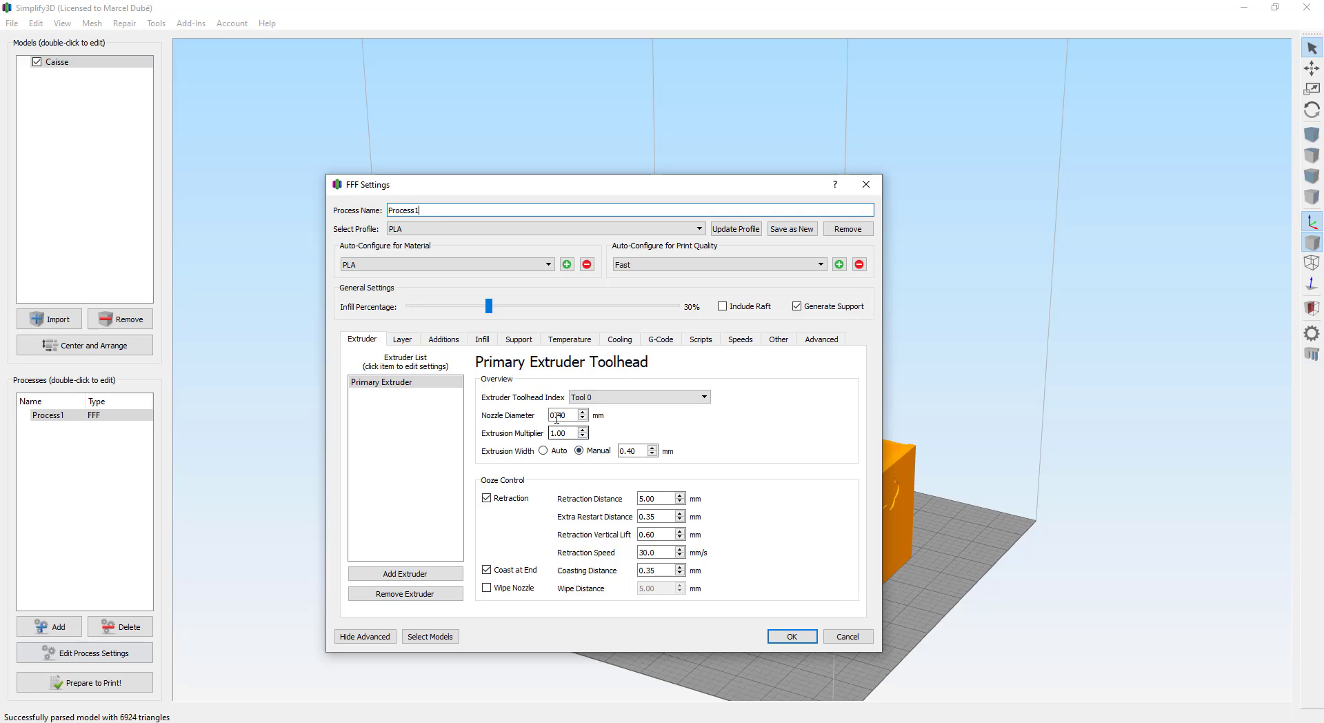
pyautogui.moveTo(575, 416); pyautogui.dragTo(516, 420)
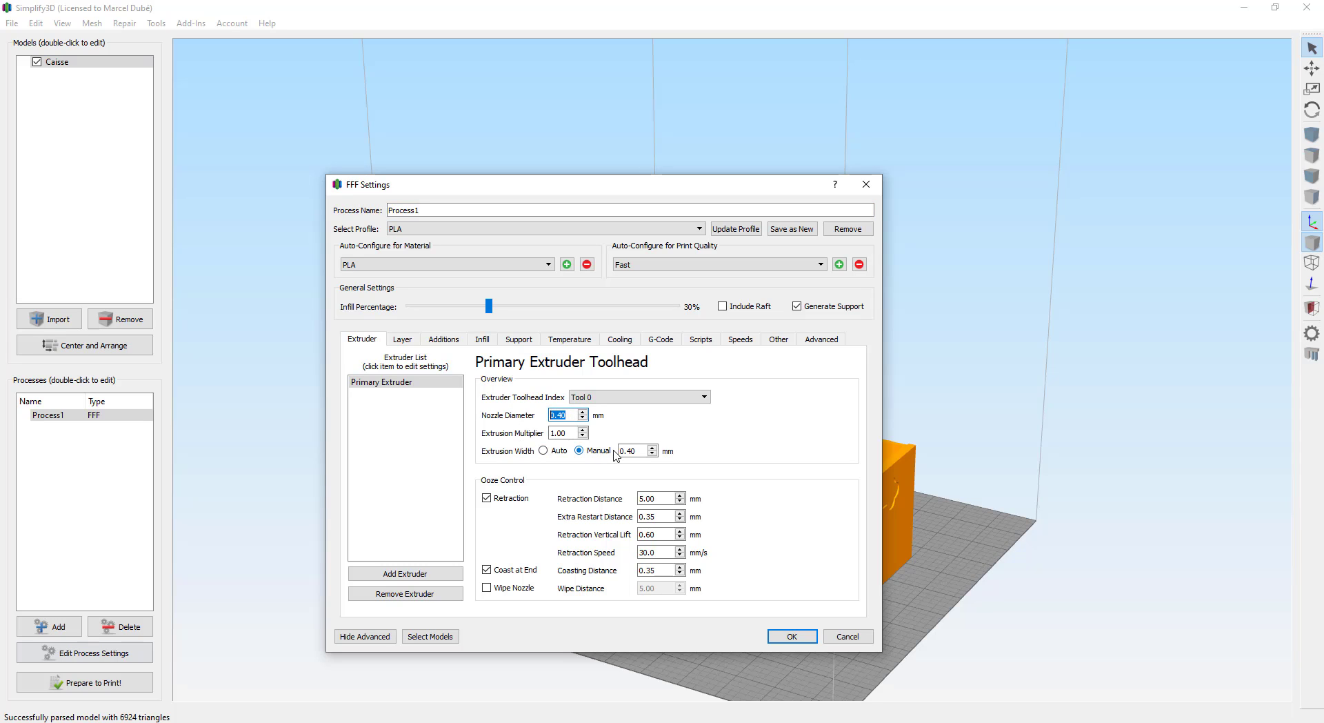
pyautogui.moveTo(642, 450); pyautogui.dragTo(616, 453)
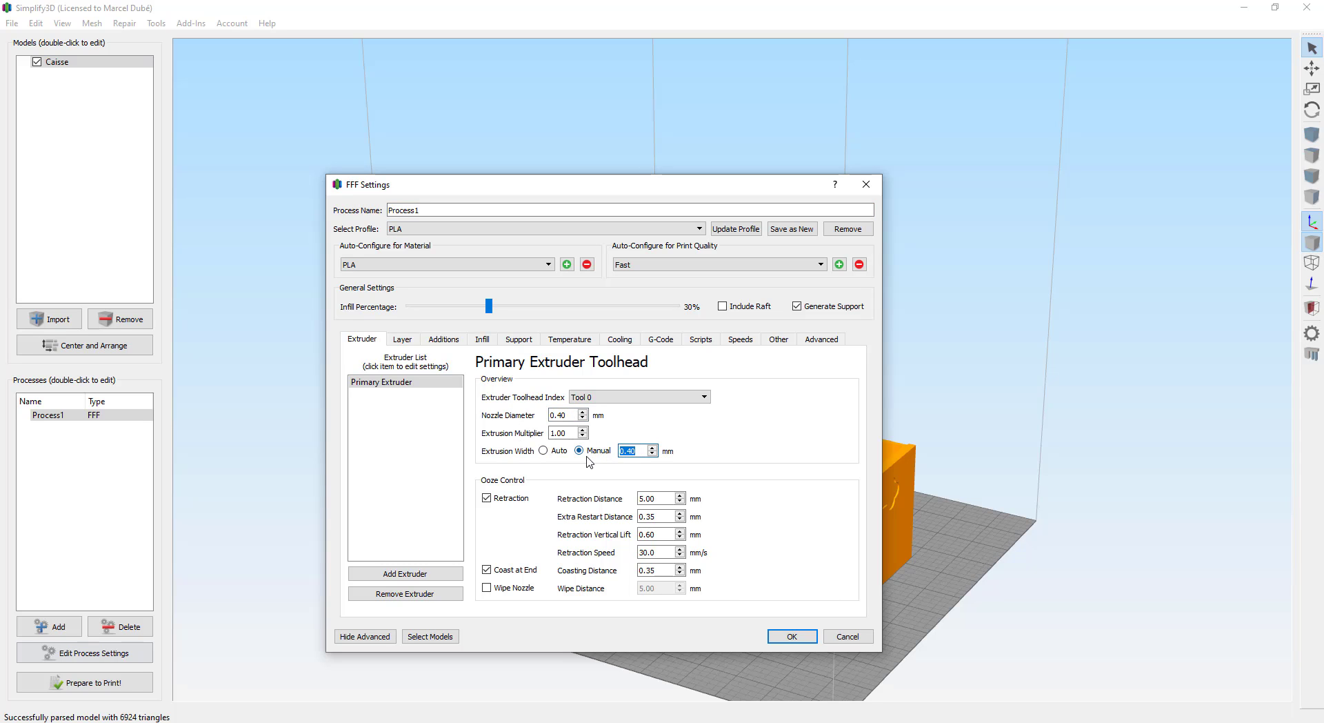
pyautogui.click(644, 453)
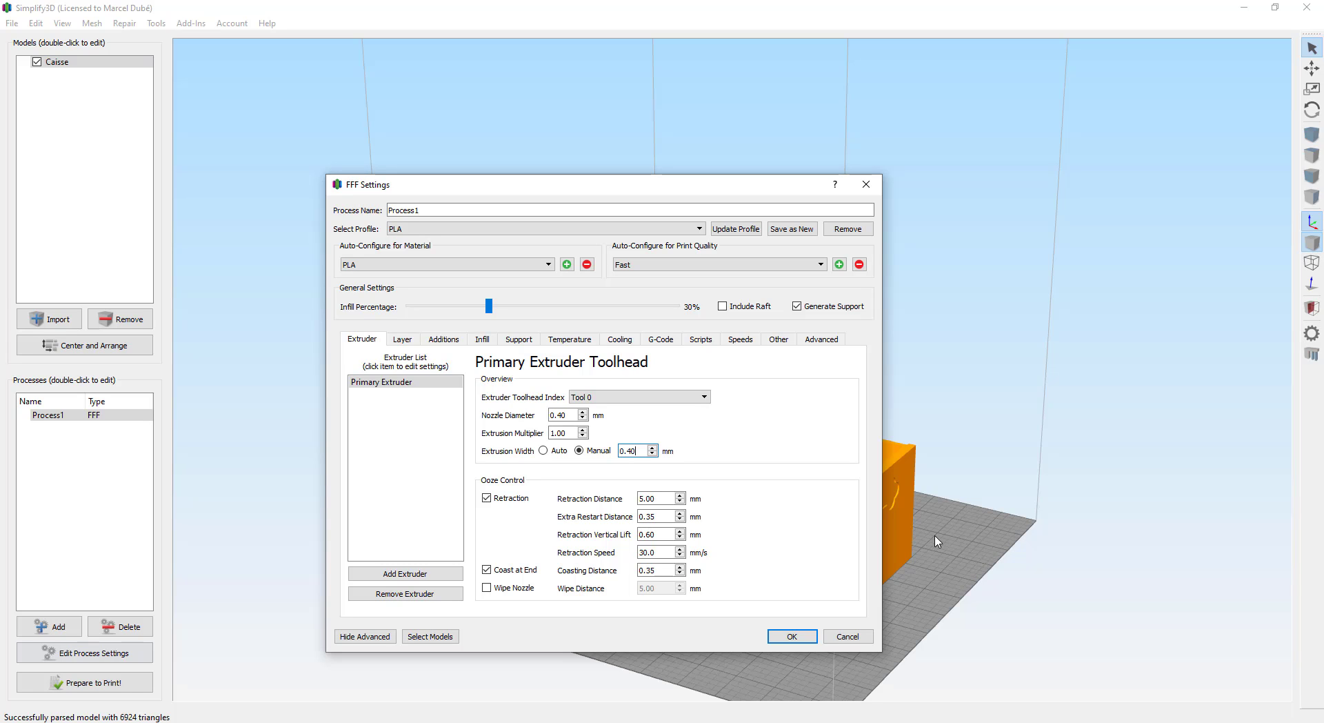
pyautogui.doubleClick(573, 432)
pyautogui.click(574, 435)
pyautogui.doubleClick(574, 433)
pyautogui.click(629, 453)
pyautogui.moveTo(587, 433); pyautogui.dragTo(535, 433)
# Review the ooze control settings: retraction distance, coasting distance, extra restart distance and retraction vertical lift
pyautogui.moveTo(662, 498); pyautogui.dragTo(633, 515)
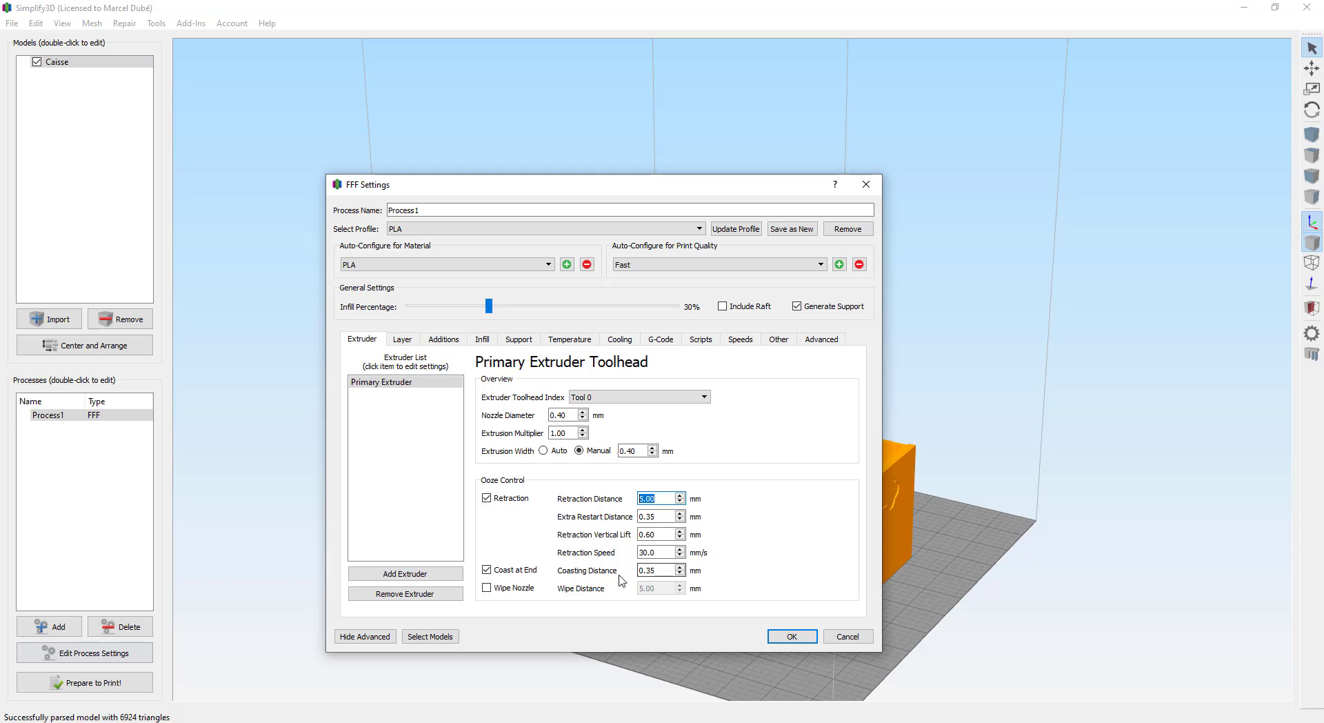
pyautogui.doubleClick(655, 570)
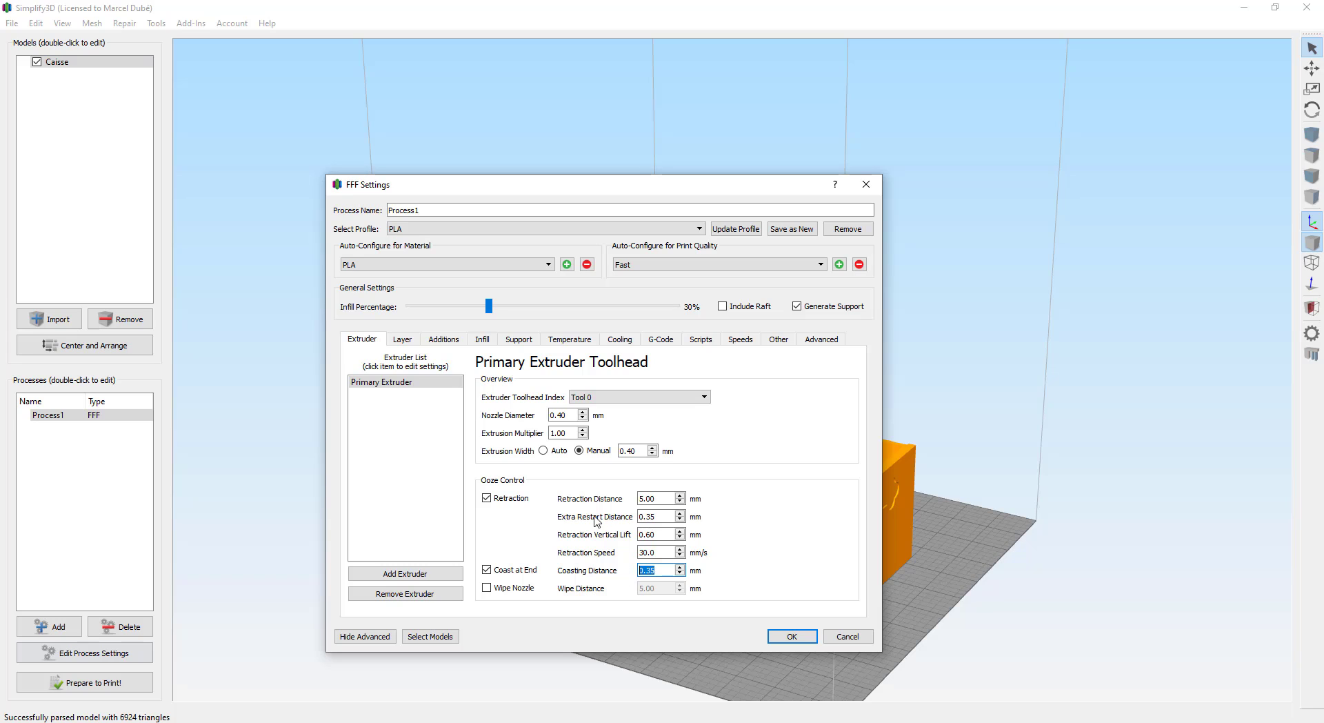
pyautogui.moveTo(660, 517); pyautogui.dragTo(606, 515)
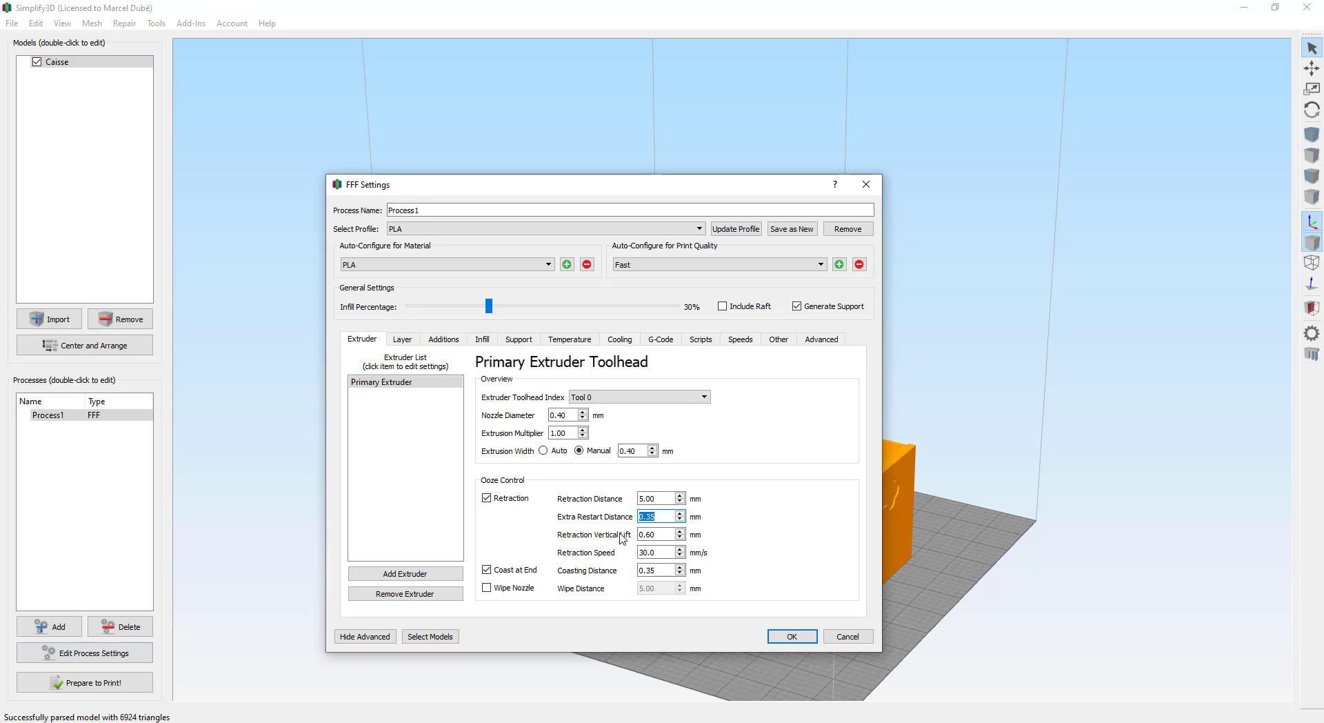
pyautogui.click(667, 535)
pyautogui.moveTo(667, 535); pyautogui.dragTo(570, 541)
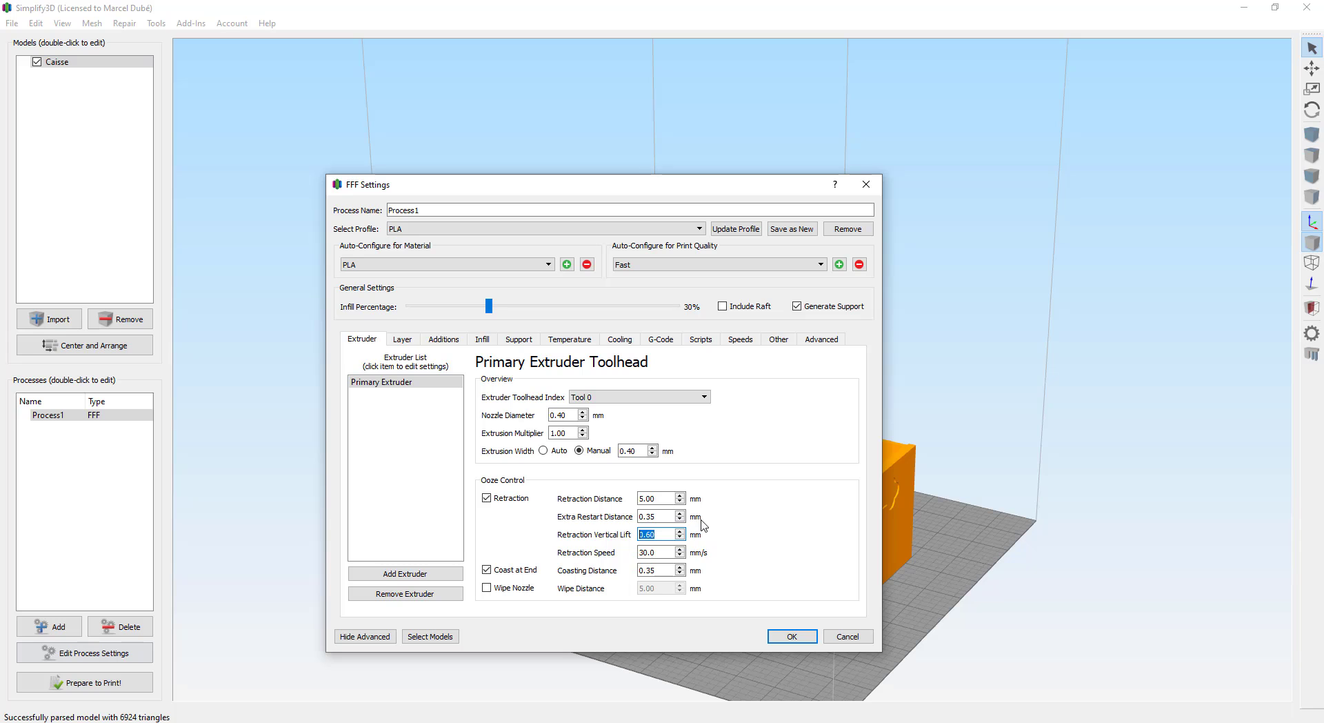
# Review the primary layer height and the first layer's height, width and speed, comparing the width with the extruder settings
pyautogui.click(417, 341)
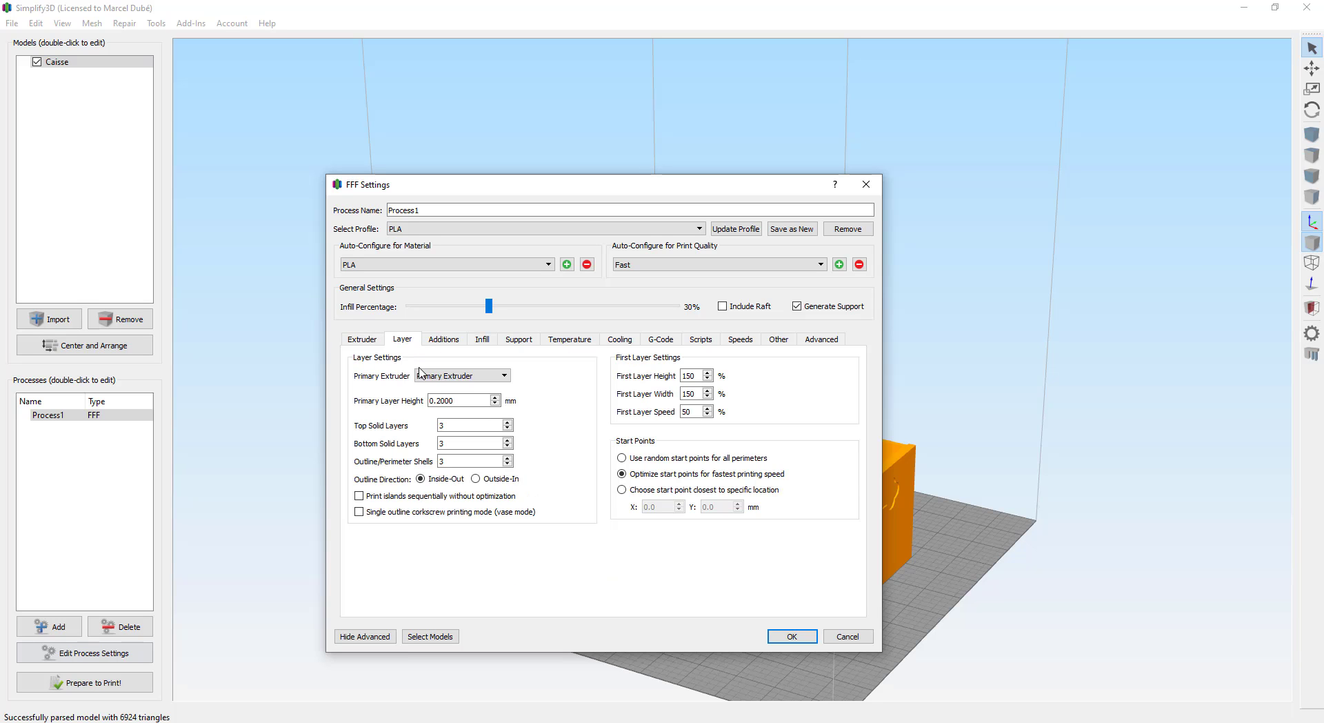
pyautogui.doubleClick(437, 404)
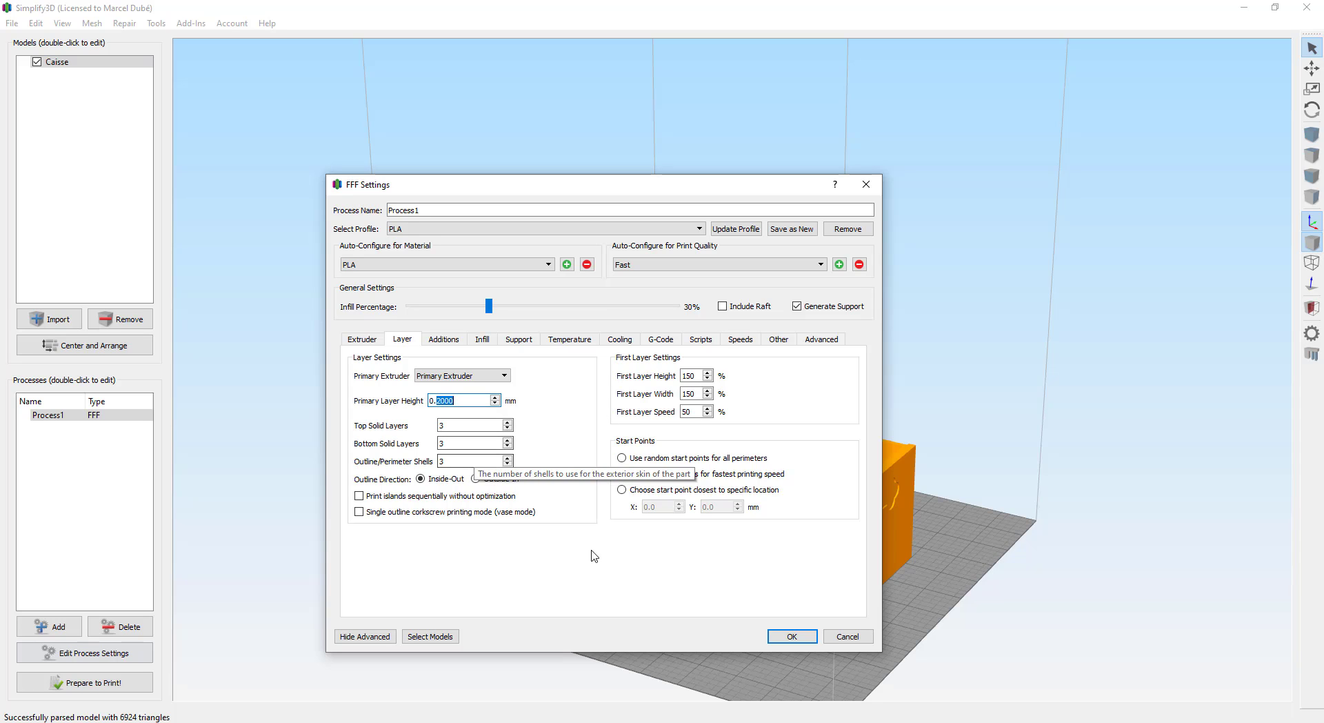
pyautogui.click(696, 375)
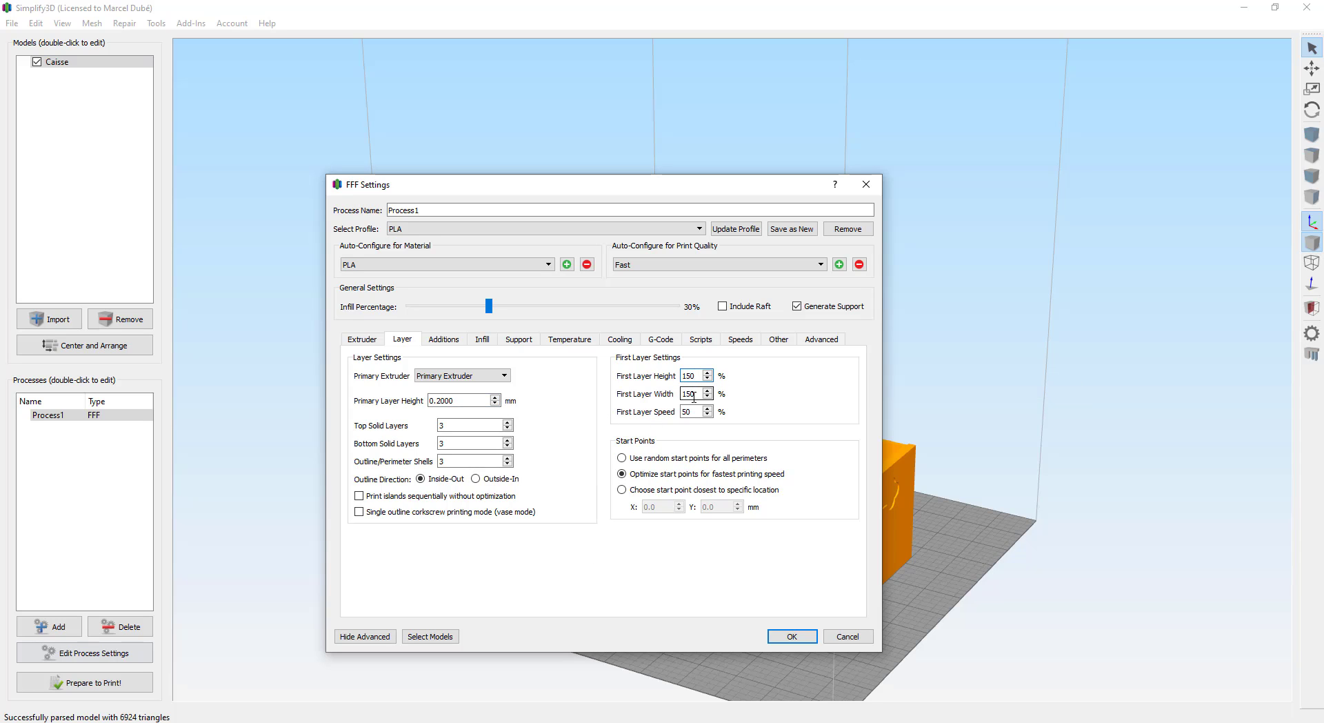
pyautogui.doubleClick(695, 395)
pyautogui.click(363, 340)
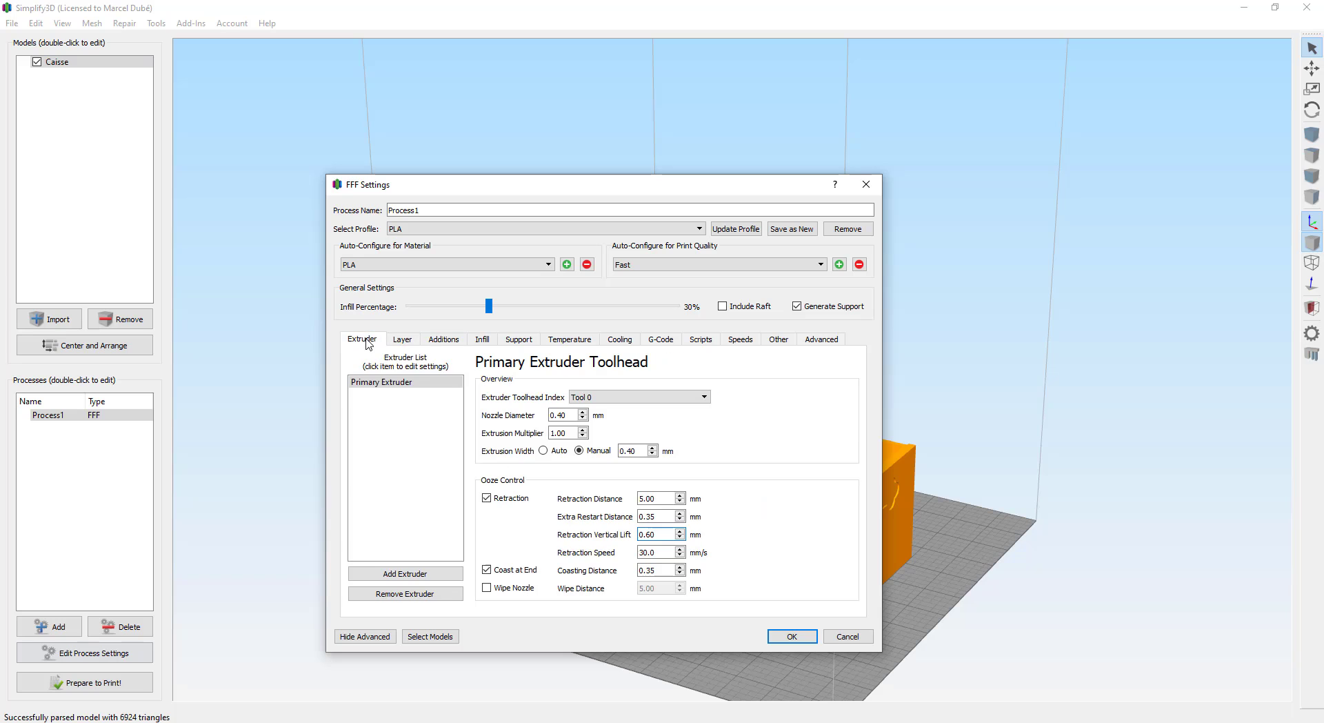
pyautogui.click(417, 341)
pyautogui.moveTo(697, 394); pyautogui.dragTo(658, 393)
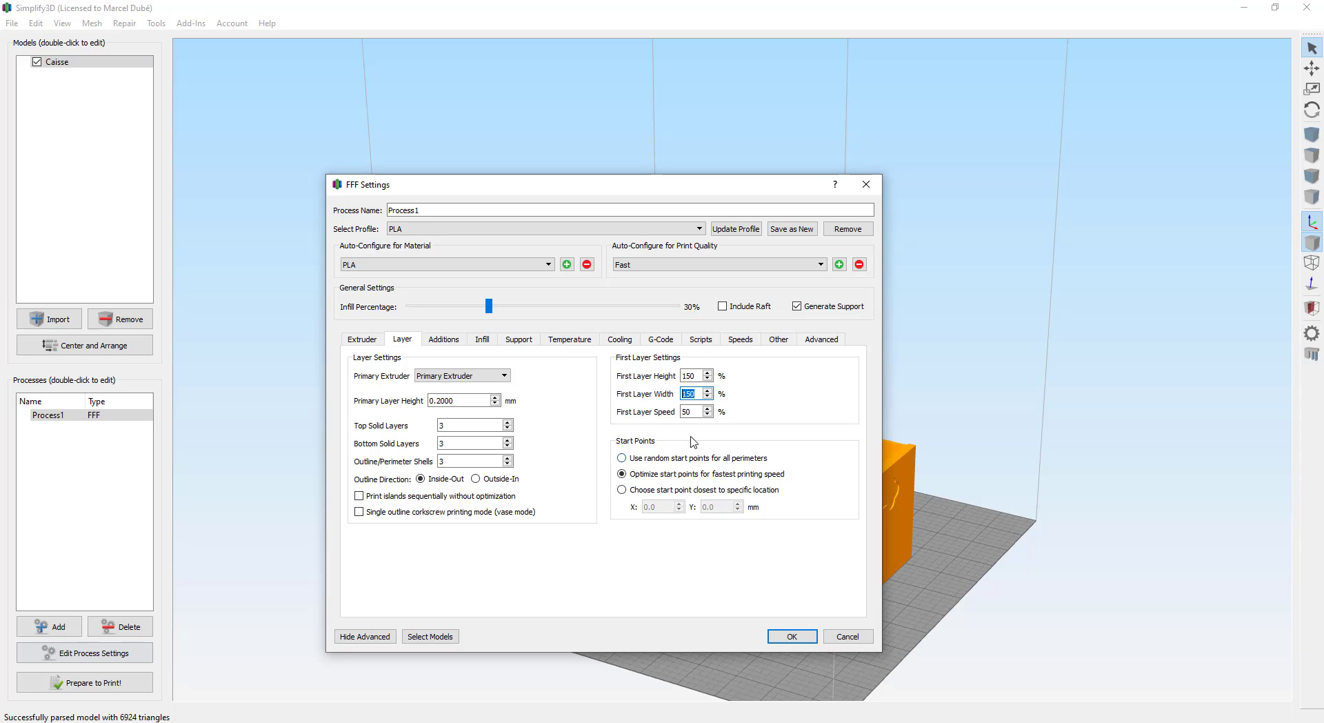
pyautogui.click(697, 414)
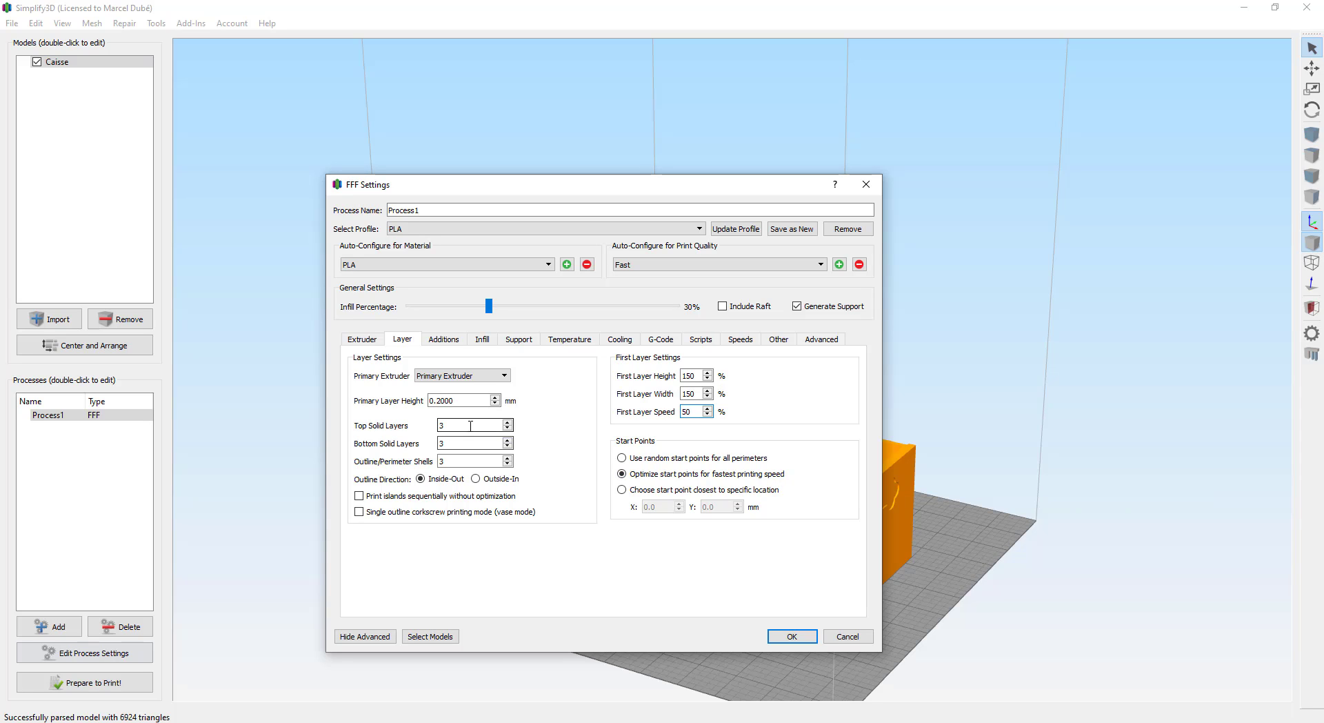
# Review the numbers of top and bottom solid layers and outline/perimeter shells, plus the skirt/brim additions
pyautogui.doubleClick(443, 443)
pyautogui.doubleClick(455, 460)
pyautogui.doubleClick(452, 425)
pyautogui.doubleClick(455, 460)
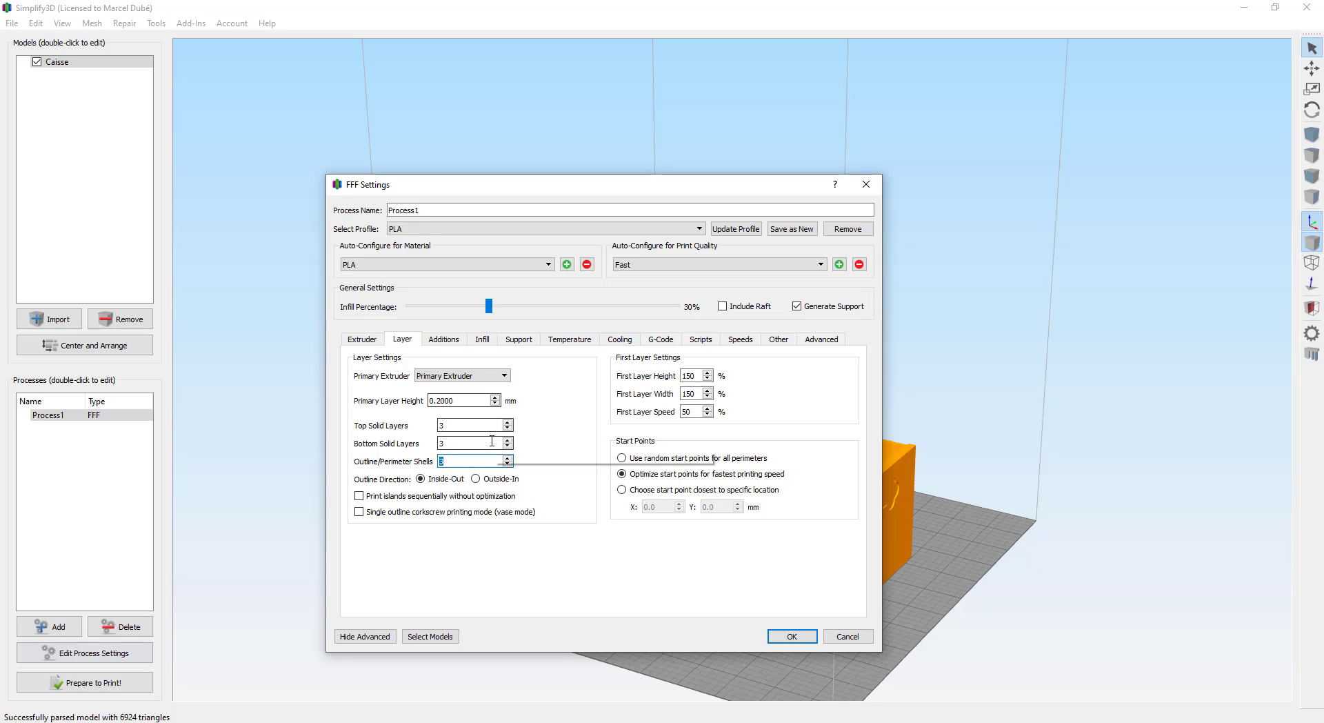
pyautogui.click(442, 339)
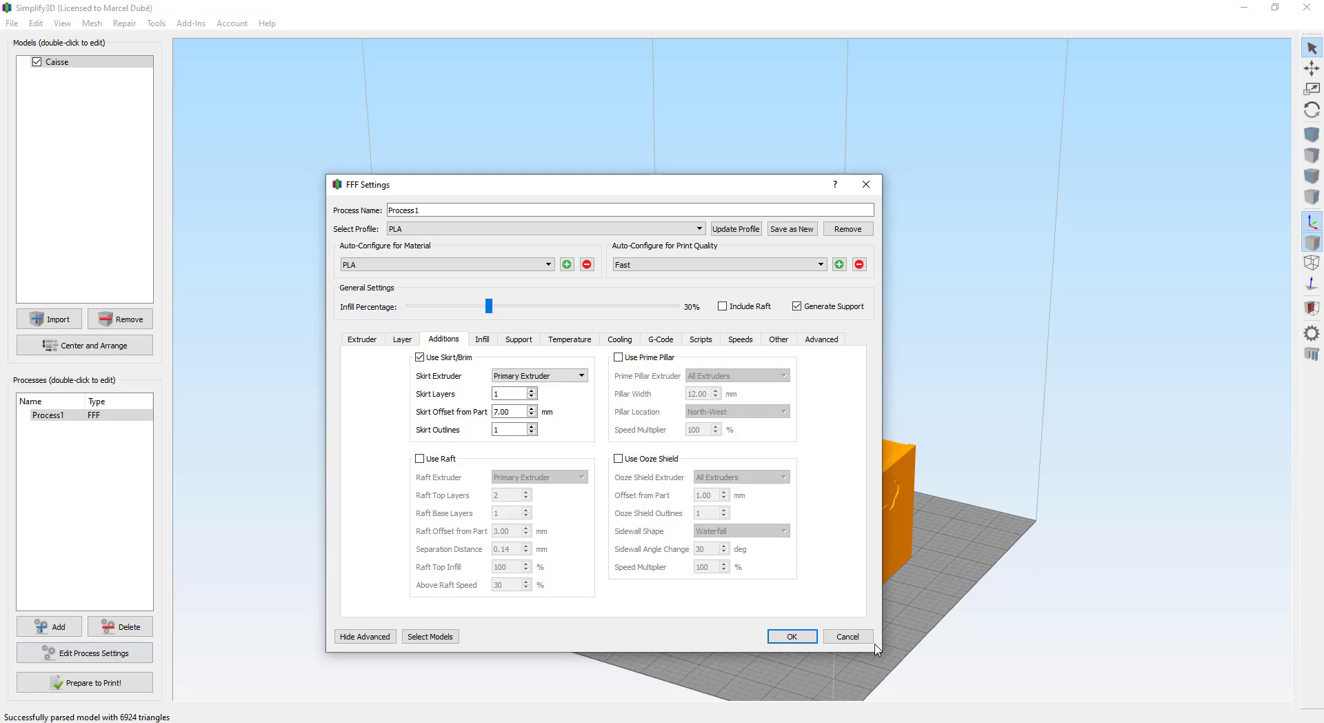
# Review the interior fill percentage in the infill settings and the support material generation settings
pyautogui.click(483, 339)
pyautogui.doubleClick(505, 429)
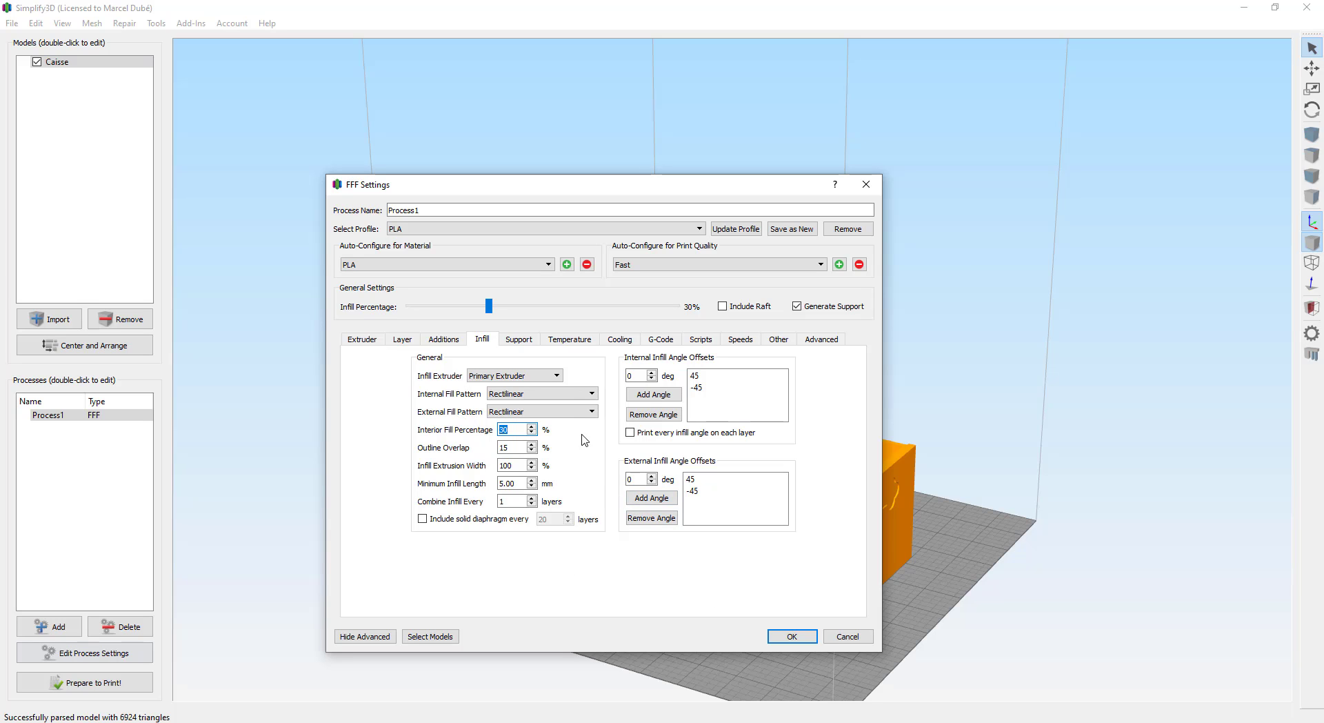
pyautogui.click(528, 344)
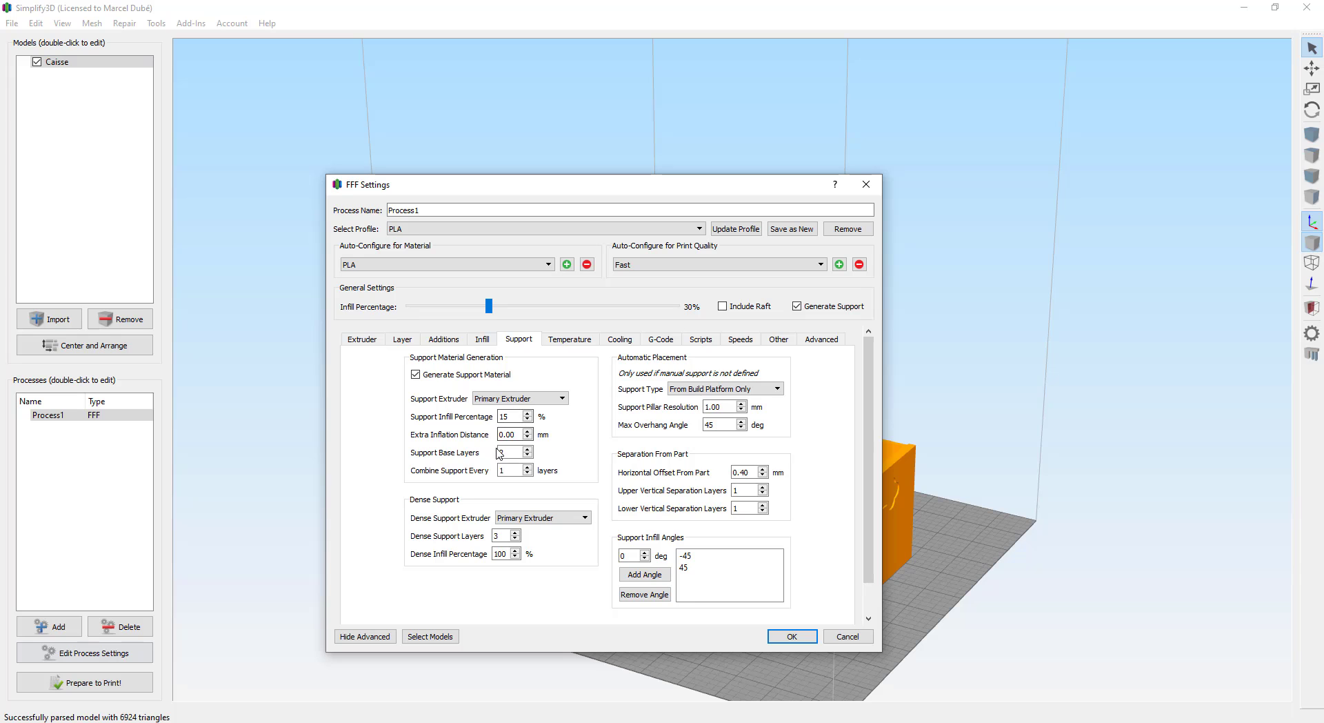
pyautogui.moveTo(763, 187)
pyautogui.mouseDown()
pyautogui.moveTo(294, 238)
pyautogui.moveTo(709, 181)
pyautogui.moveTo(772, 186)
pyautogui.mouseUp()
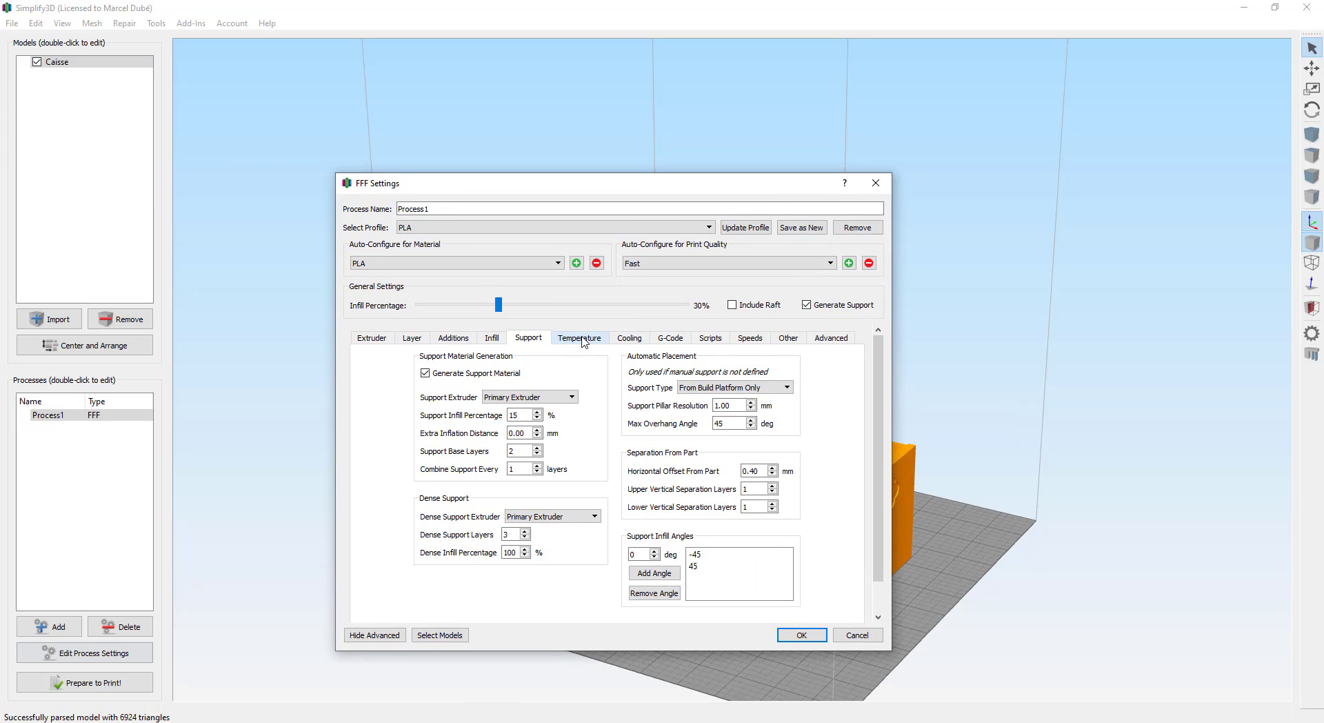
# Review the primary extruder's temperature setpoint for layer 1
pyautogui.click(583, 338)
pyautogui.click(488, 383)
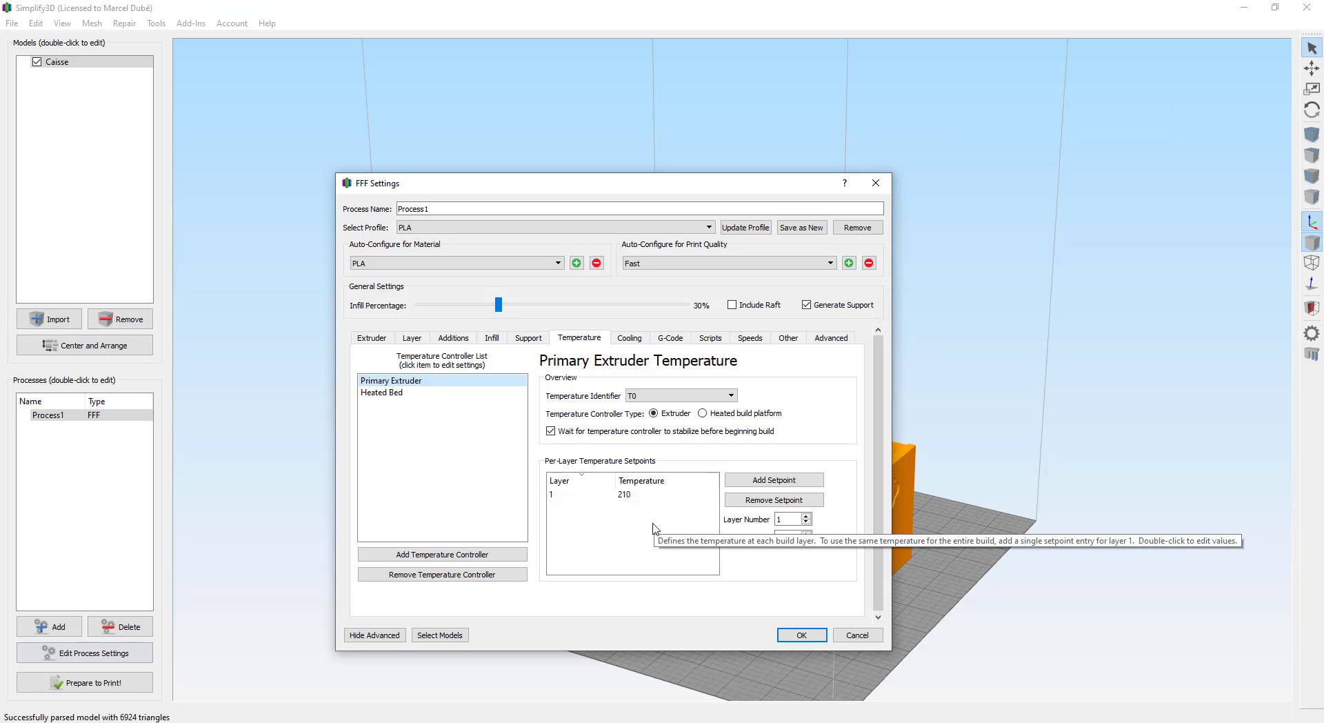
pyautogui.click(634, 495)
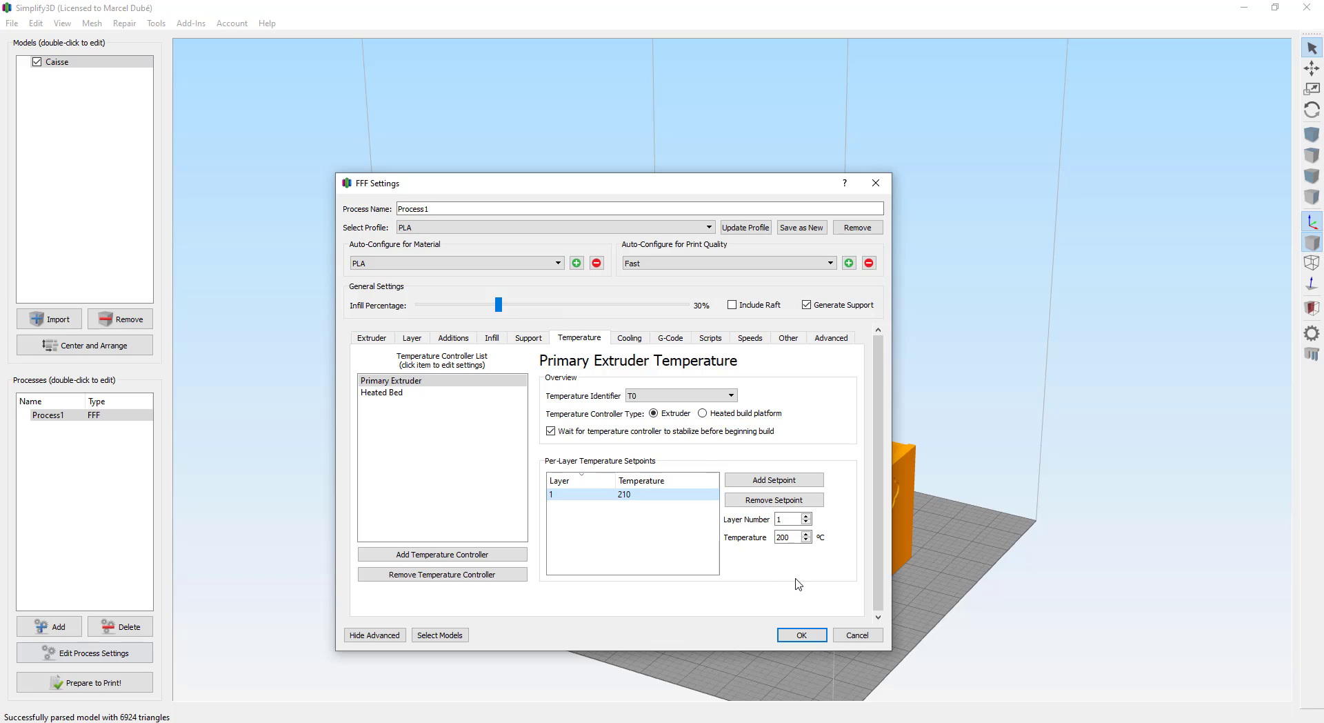
# Review the cooling fan speed setpoints for layers 1 and 2 and the bridging fan speed override
pyautogui.click(627, 339)
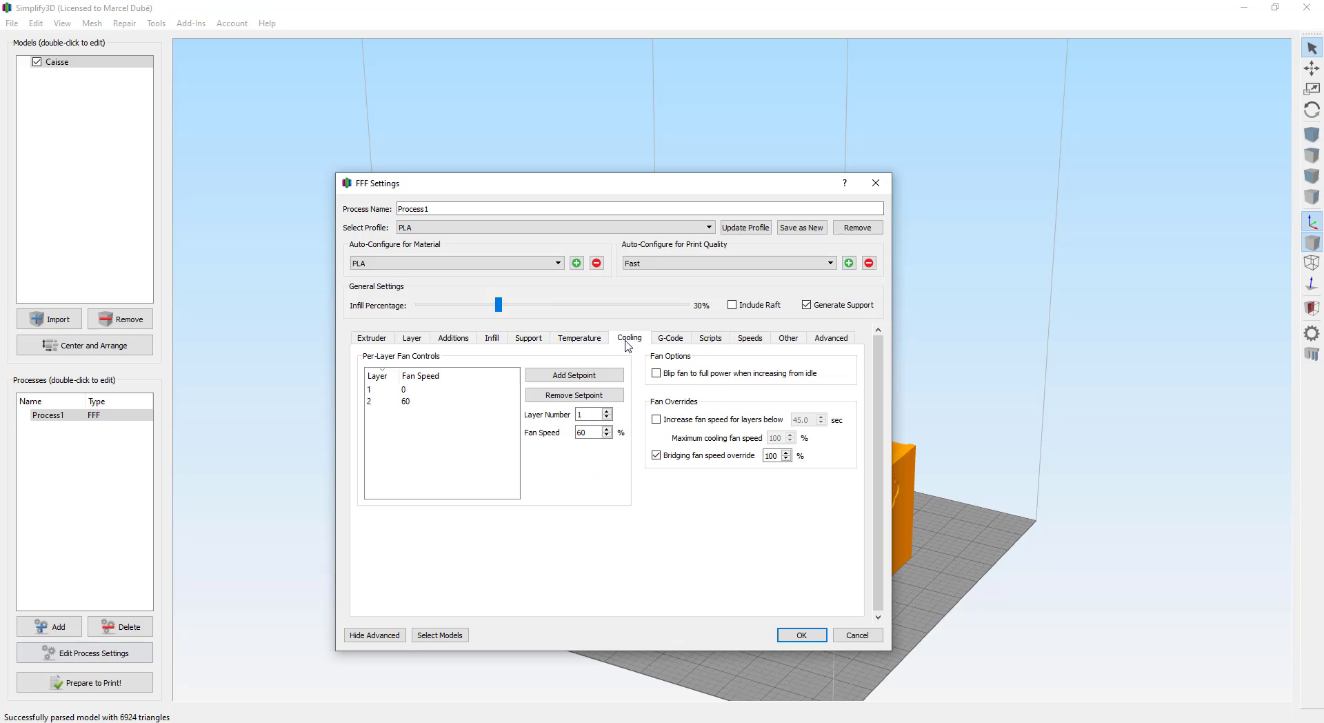
pyautogui.click(410, 391)
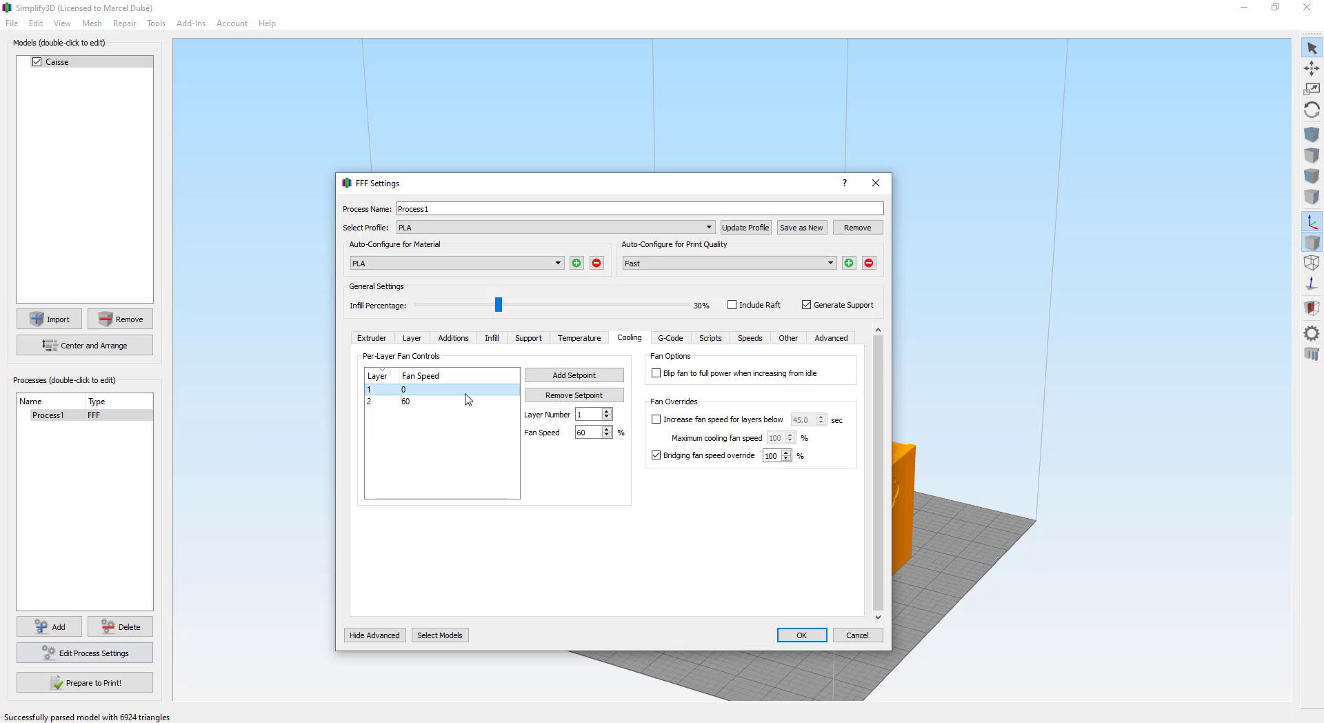
pyautogui.click(455, 402)
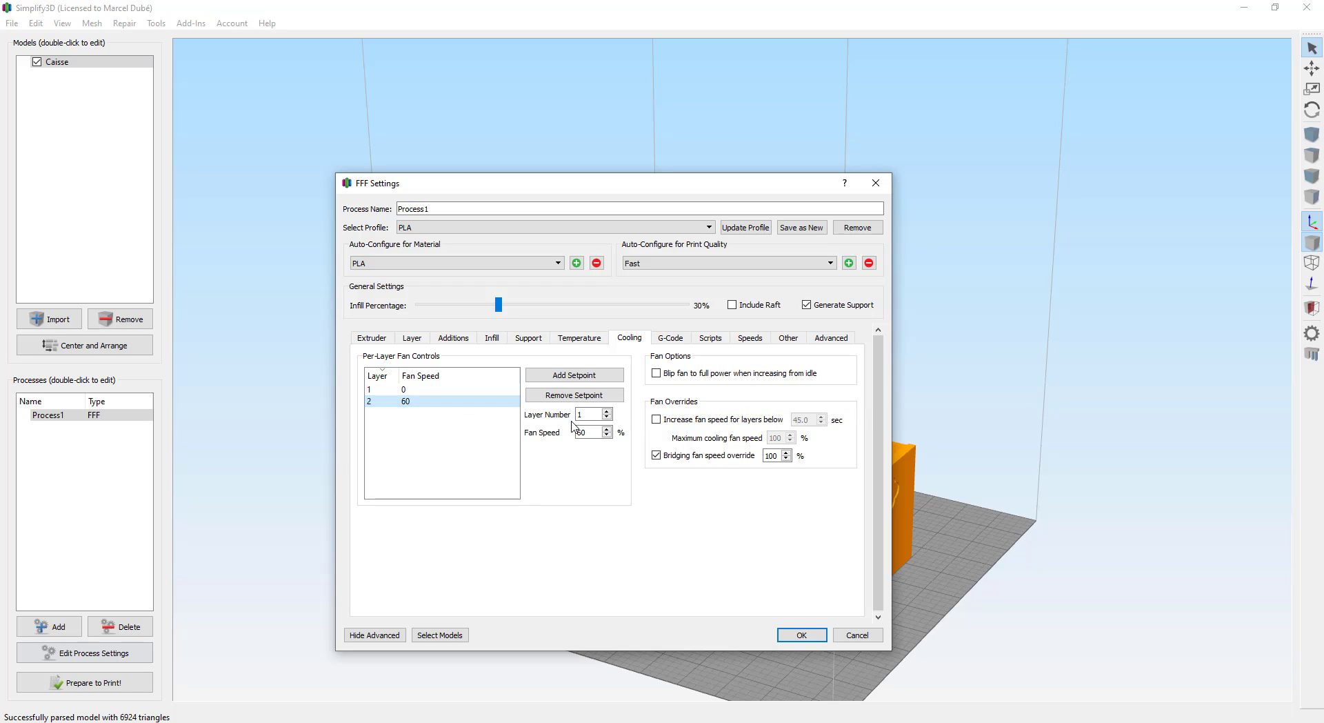
pyautogui.moveTo(594, 432); pyautogui.dragTo(571, 432)
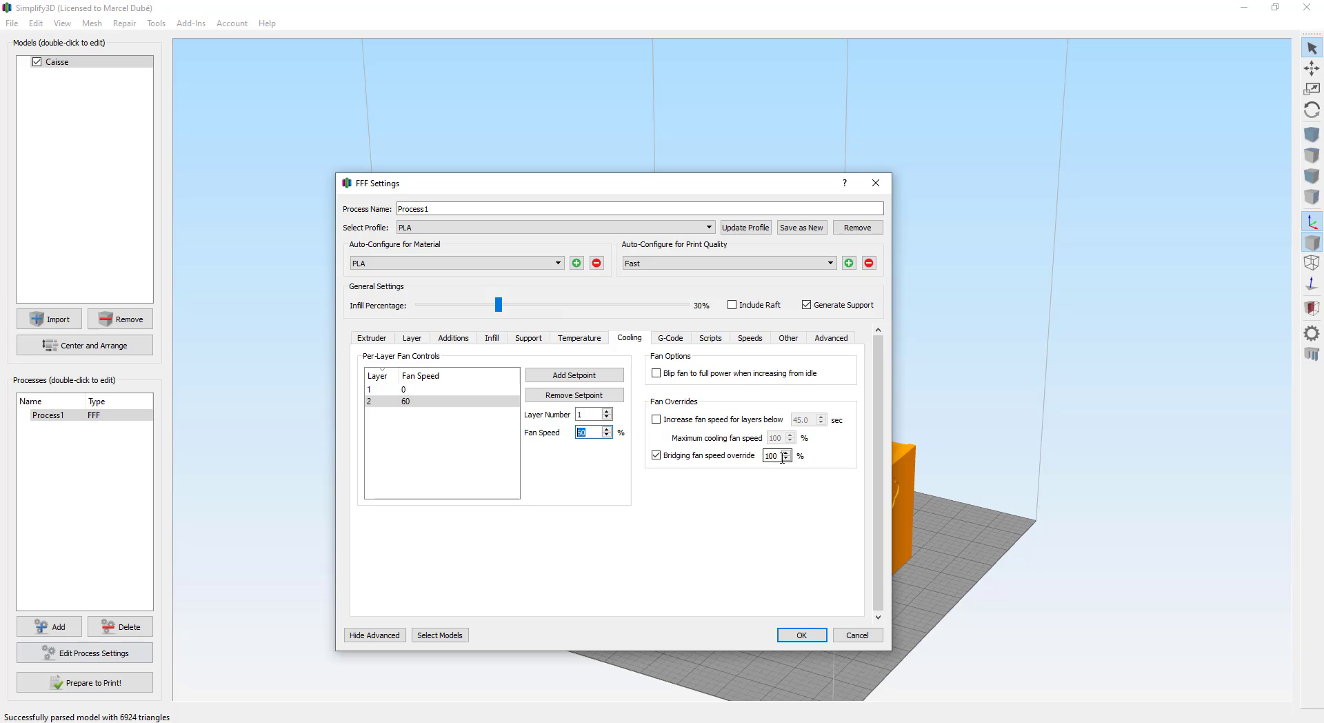
pyautogui.moveTo(782, 456); pyautogui.dragTo(751, 455)
# Review the G-code options with the machine definition, and the starting script
pyautogui.moveTo(809, 191); pyautogui.dragTo(857, 207)
pyautogui.click(718, 355)
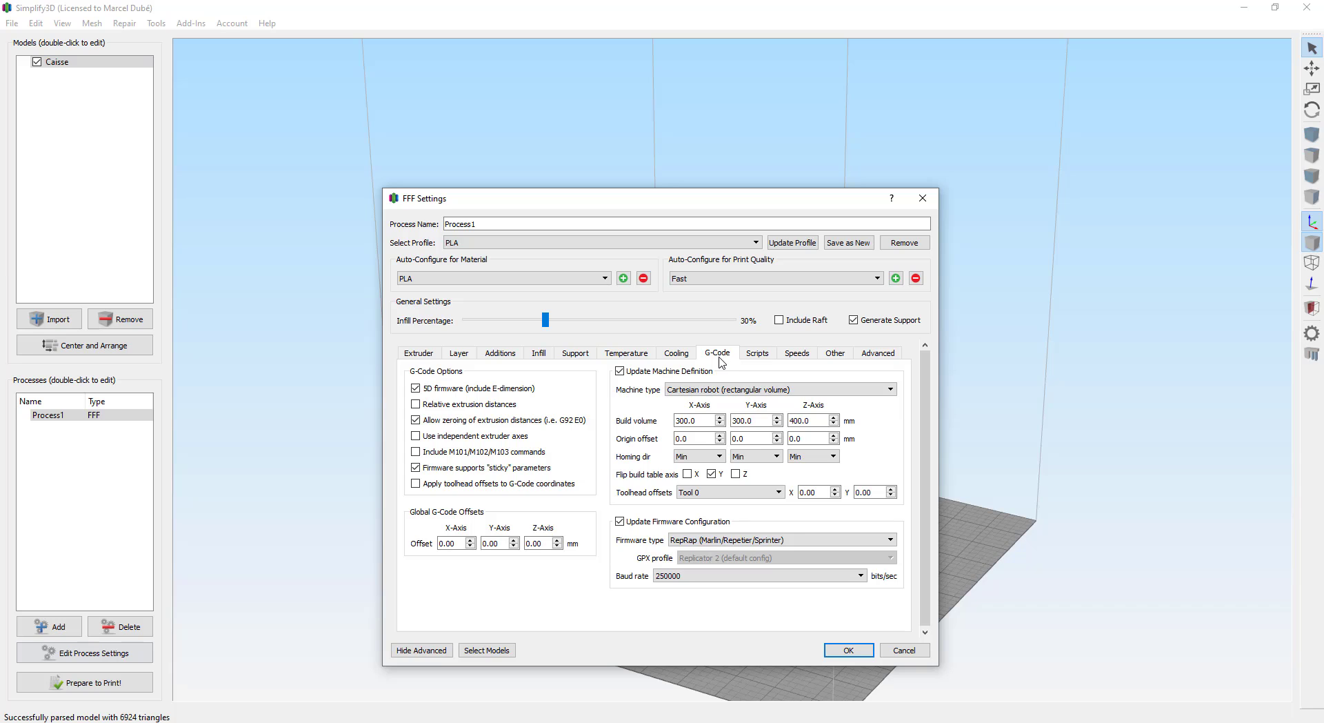
pyautogui.click(759, 355)
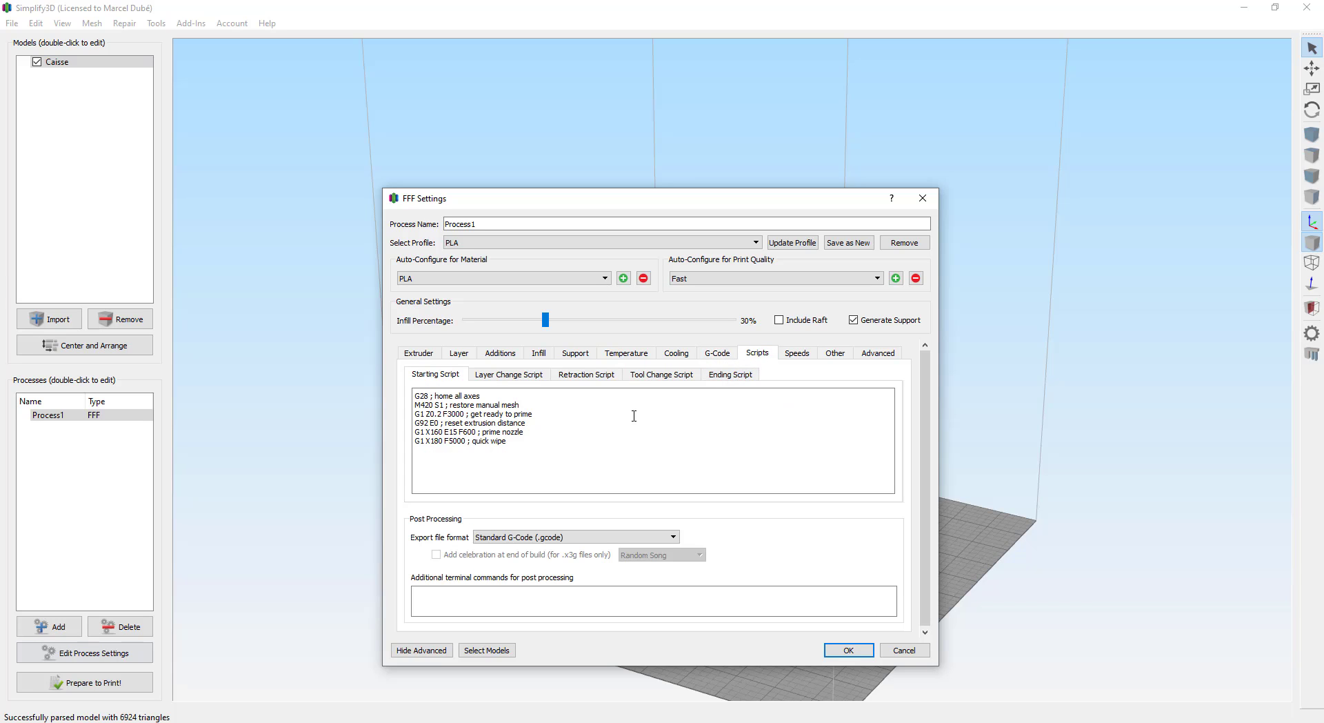
# Review the default printing speed and the outline underspeed
pyautogui.click(798, 354)
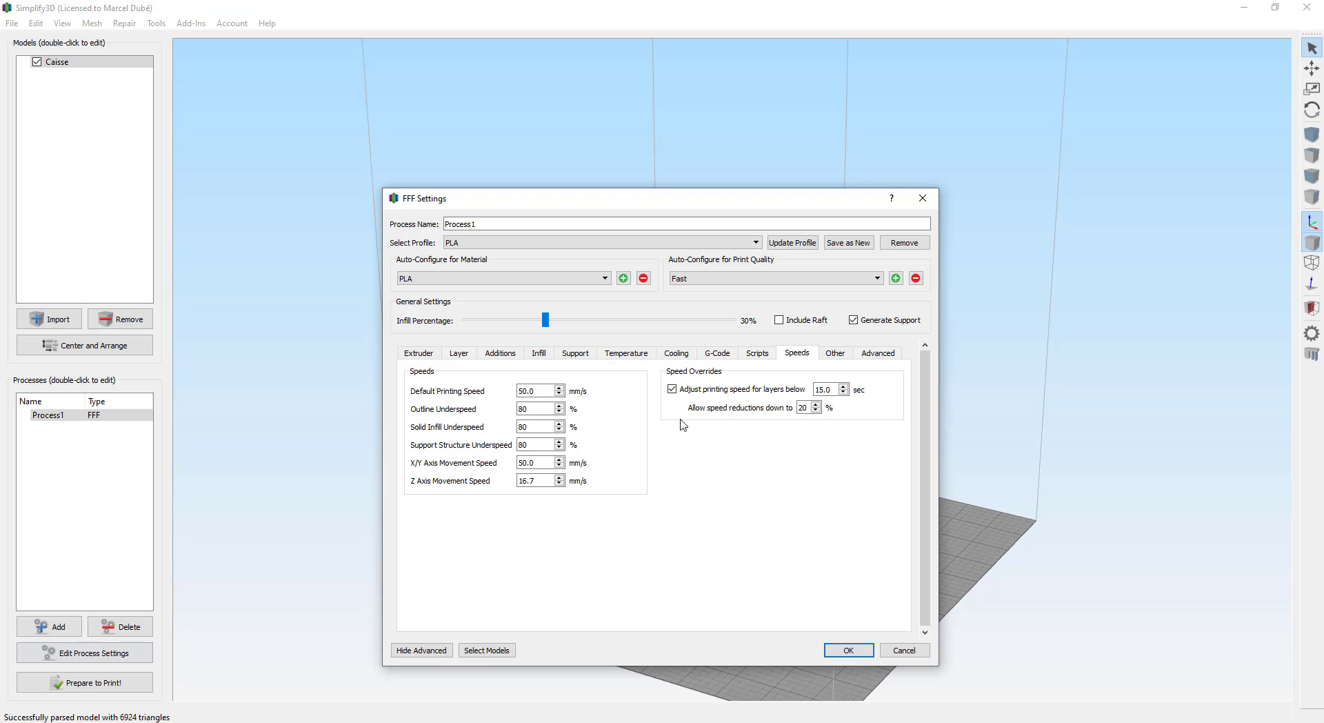
pyautogui.doubleClick(538, 391)
pyautogui.doubleClick(546, 409)
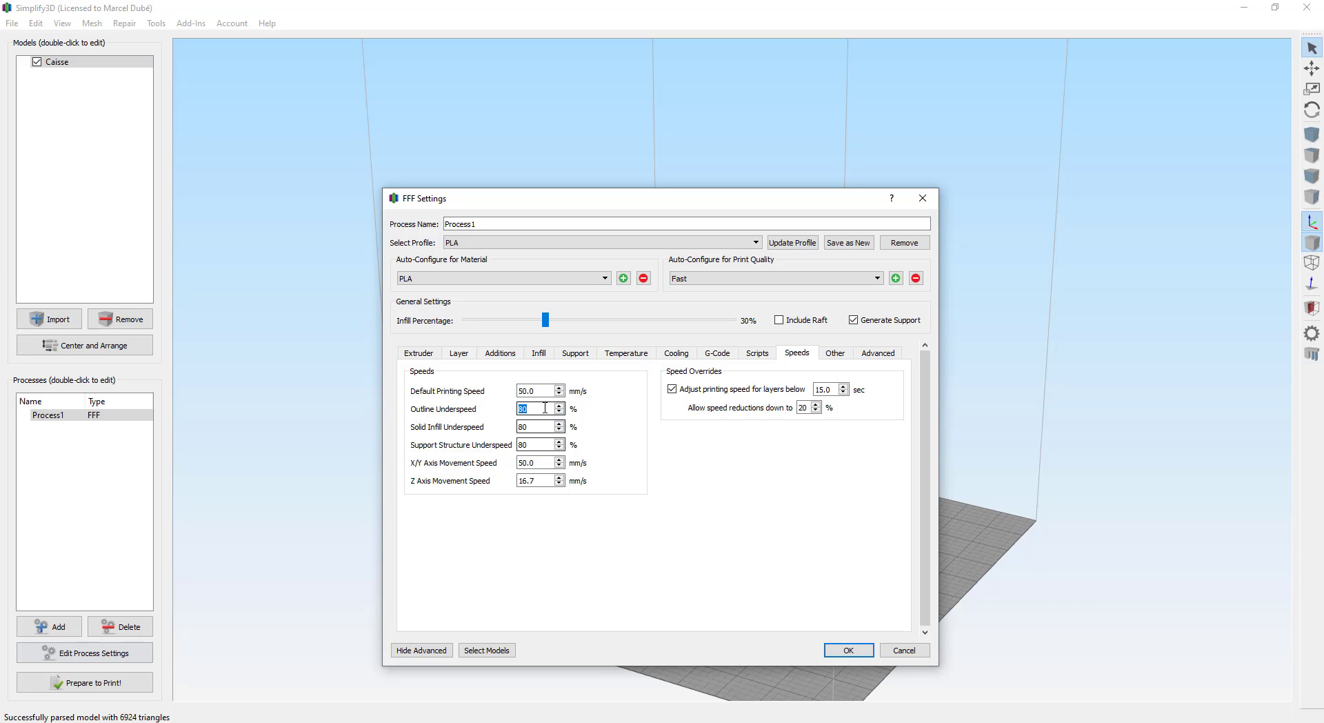
pyautogui.moveTo(523, 409); pyautogui.dragTo(542, 409)
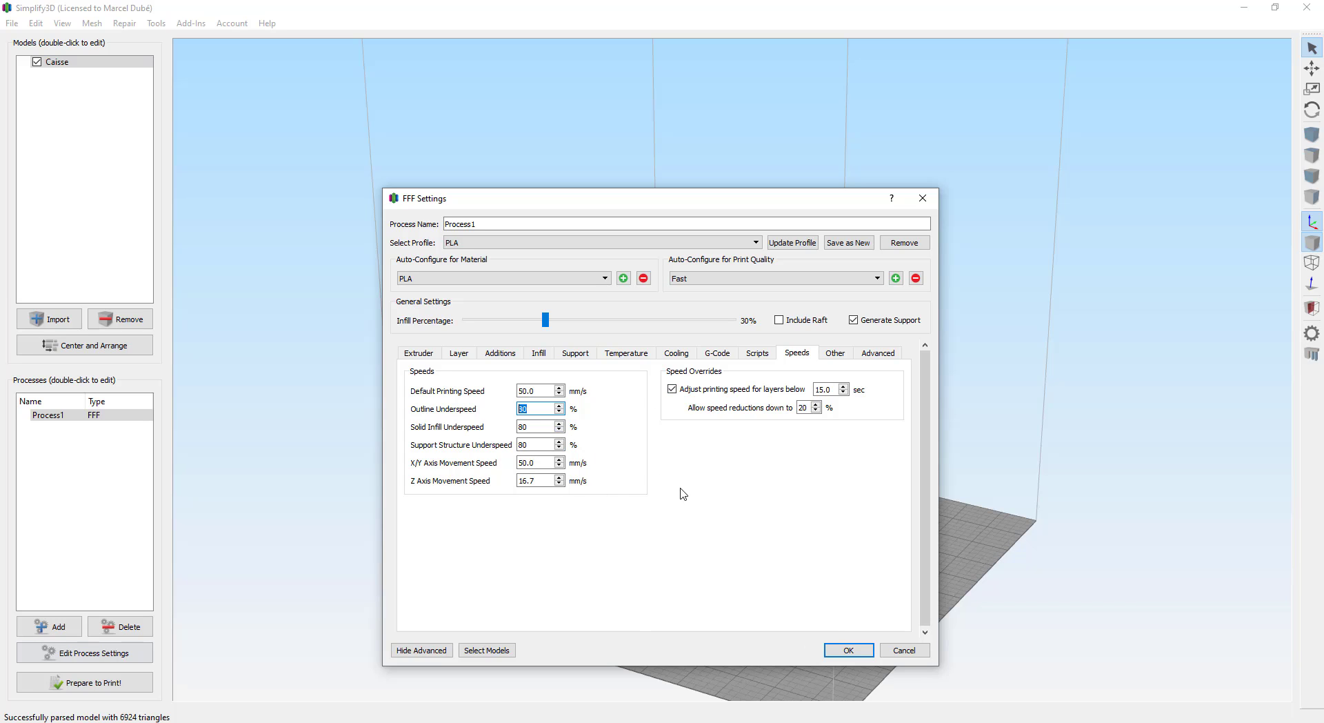
# Review the bridging area threshold and extrusion multiplier and the advanced options, and accept the process settings
pyautogui.click(835, 353)
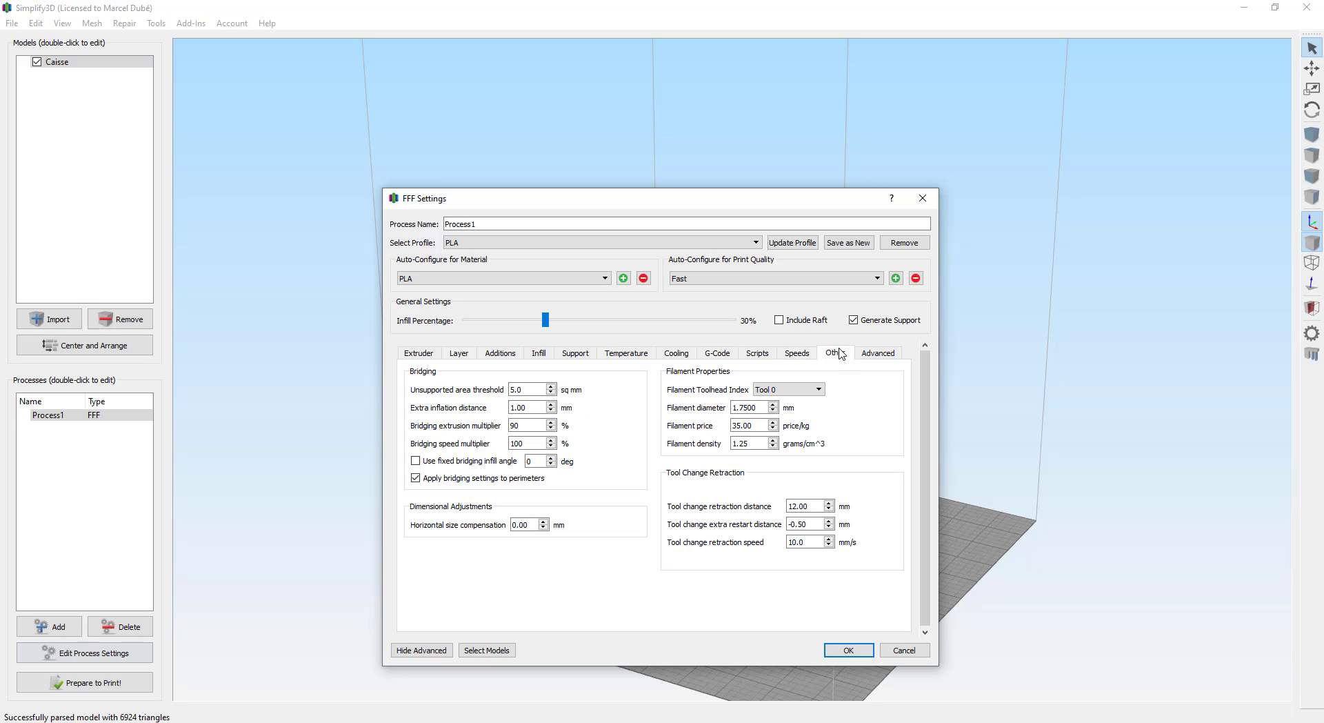
pyautogui.doubleClick(517, 389)
pyautogui.click(524, 425)
pyautogui.doubleClick(525, 426)
pyautogui.click(887, 356)
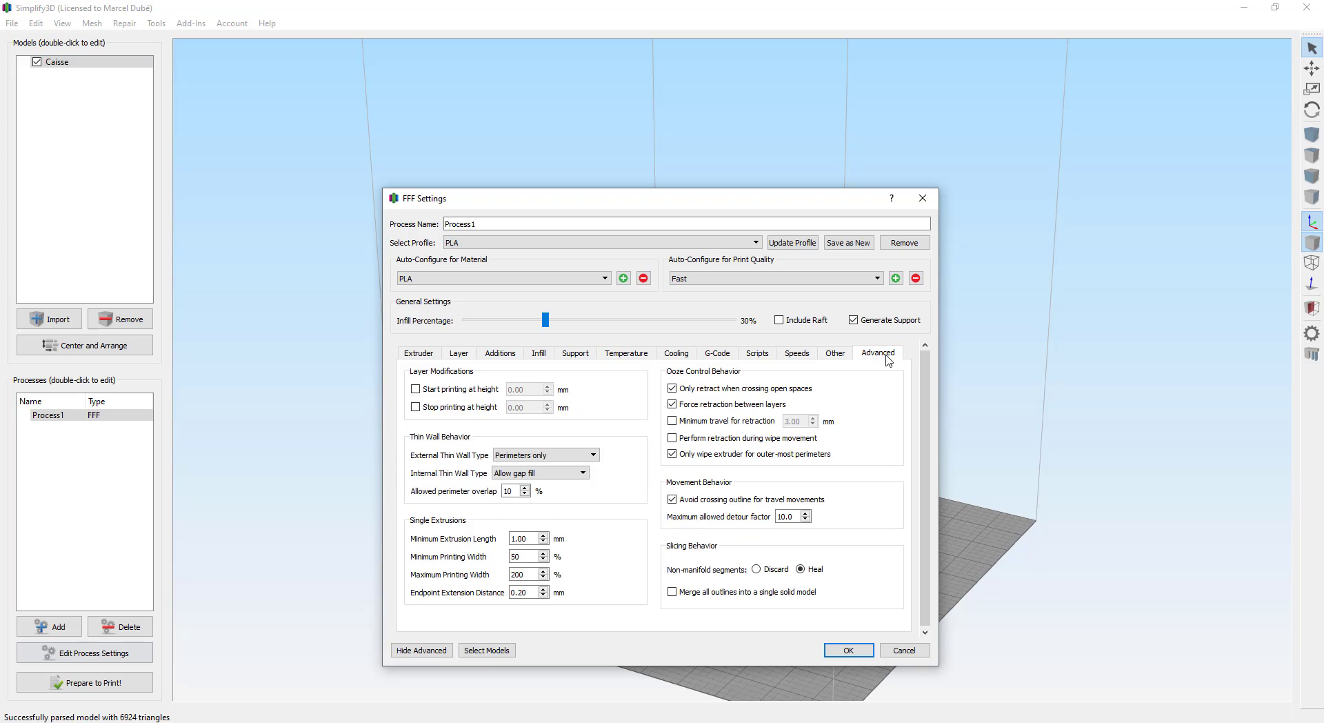
pyautogui.click(849, 651)
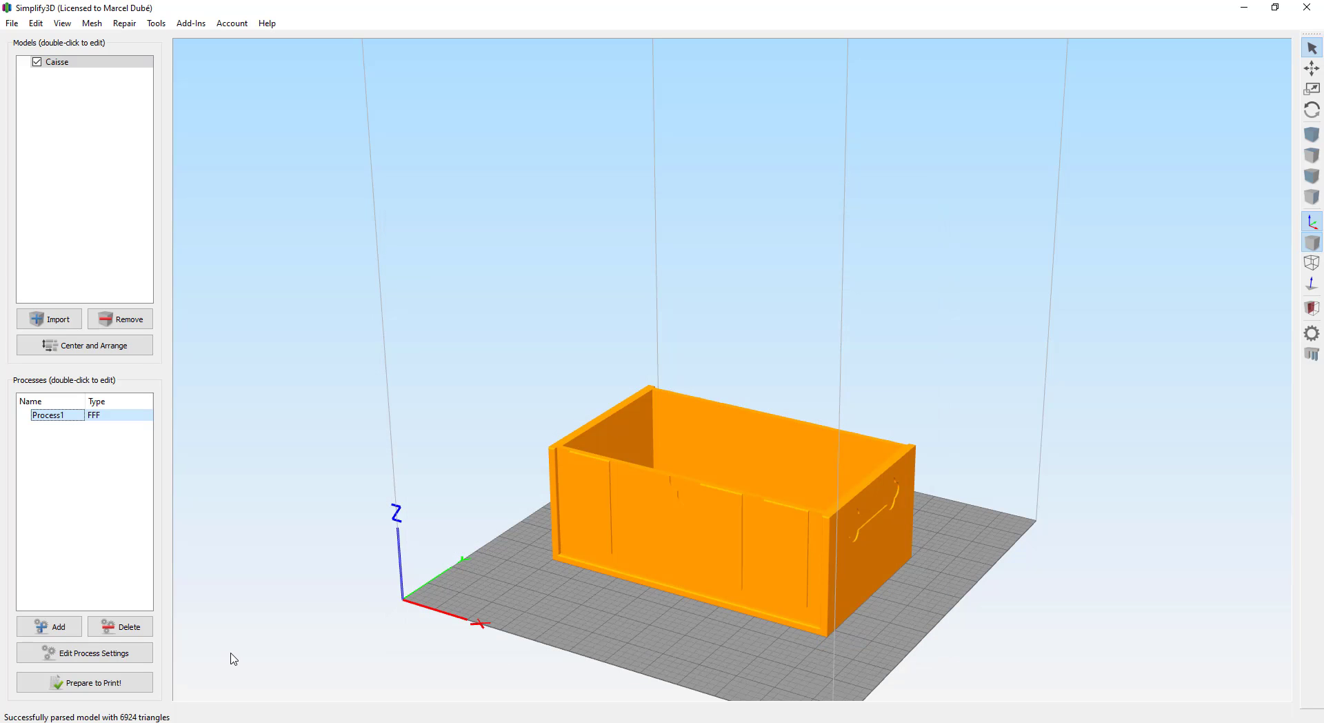
# Generate the print toolpaths for the Caisse model and inspect the box in the toolpath preview
pyautogui.click(127, 682)
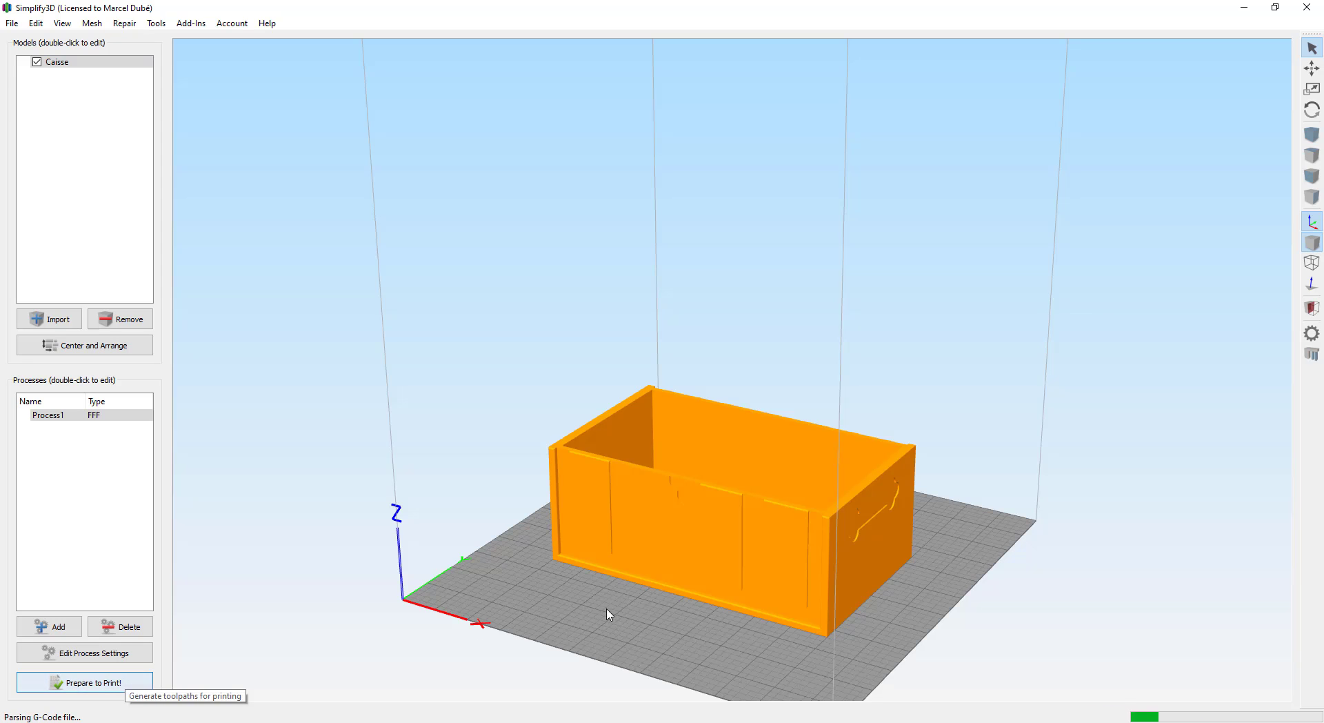
pyautogui.scroll(3, 765, 497)
pyautogui.moveTo(759, 490); pyautogui.dragTo(702, 326, button='right')
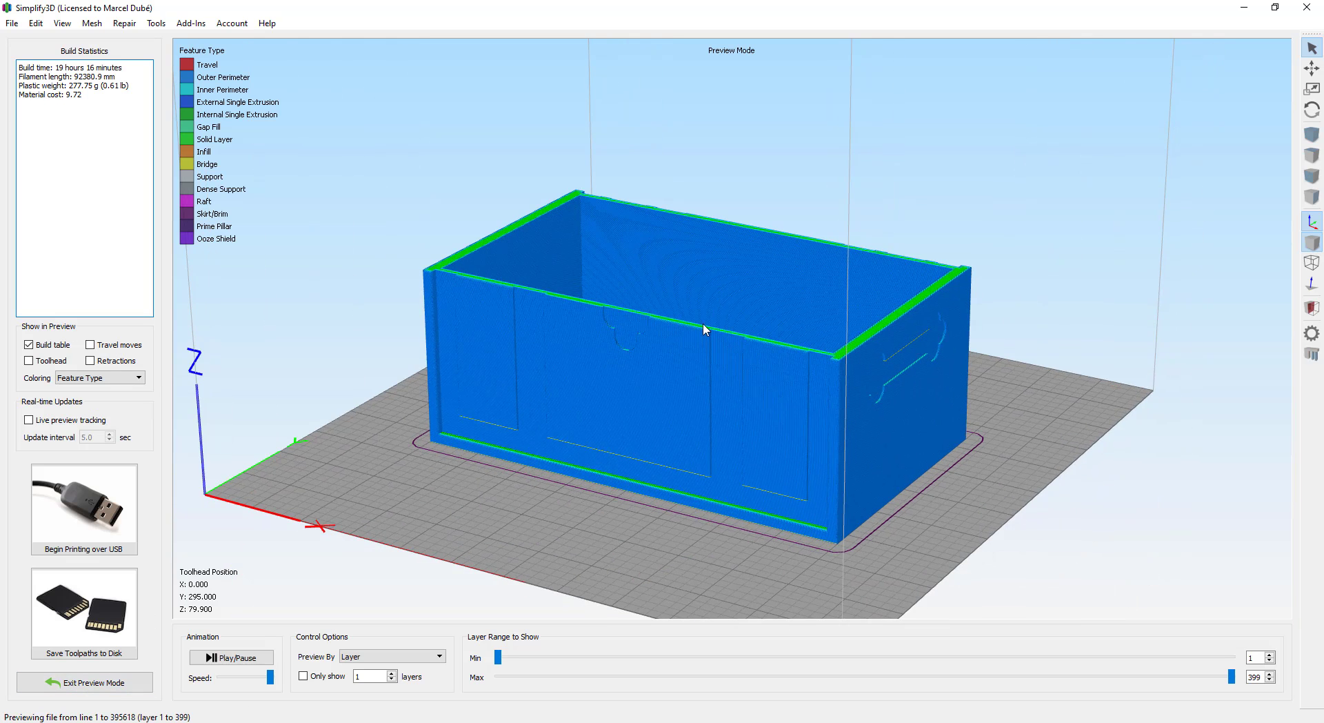
pyautogui.moveTo(702, 326); pyautogui.dragTo(697, 404)
pyautogui.scroll(2, 697, 390)
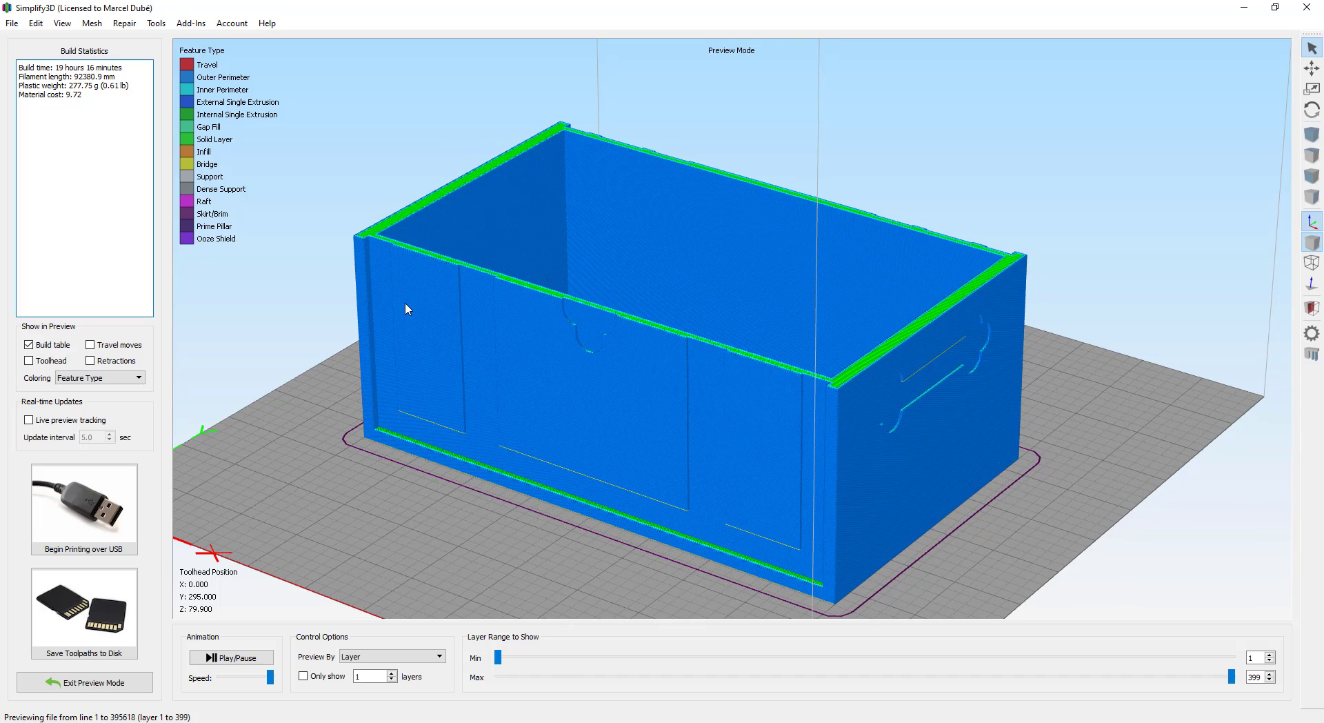
# Reduce the previewed layer range to layer 1, and raise its maximum to layer 38 to examine the floor and wall infill
pyautogui.moveTo(1231, 676); pyautogui.dragTo(373, 693)
pyautogui.moveTo(570, 692); pyautogui.dragTo(342, 662)
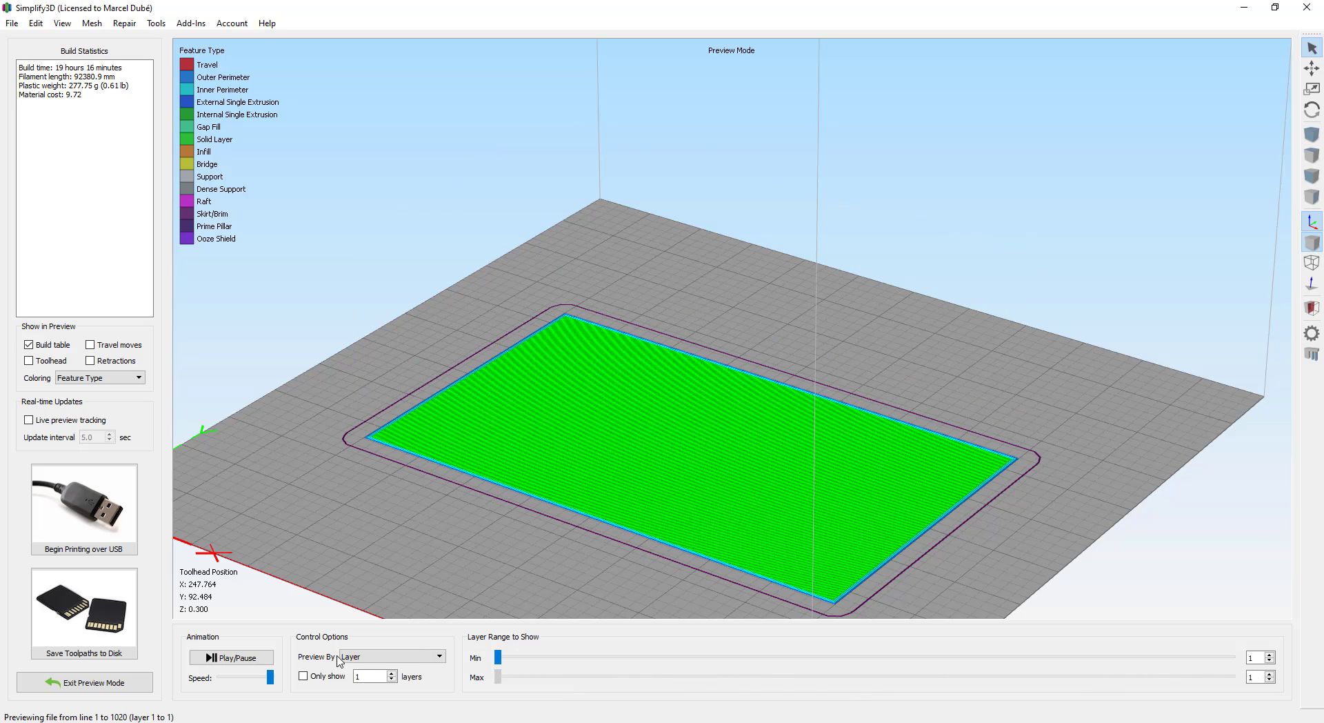
pyautogui.click(1259, 678)
pyautogui.scroll(8, 1257, 678)
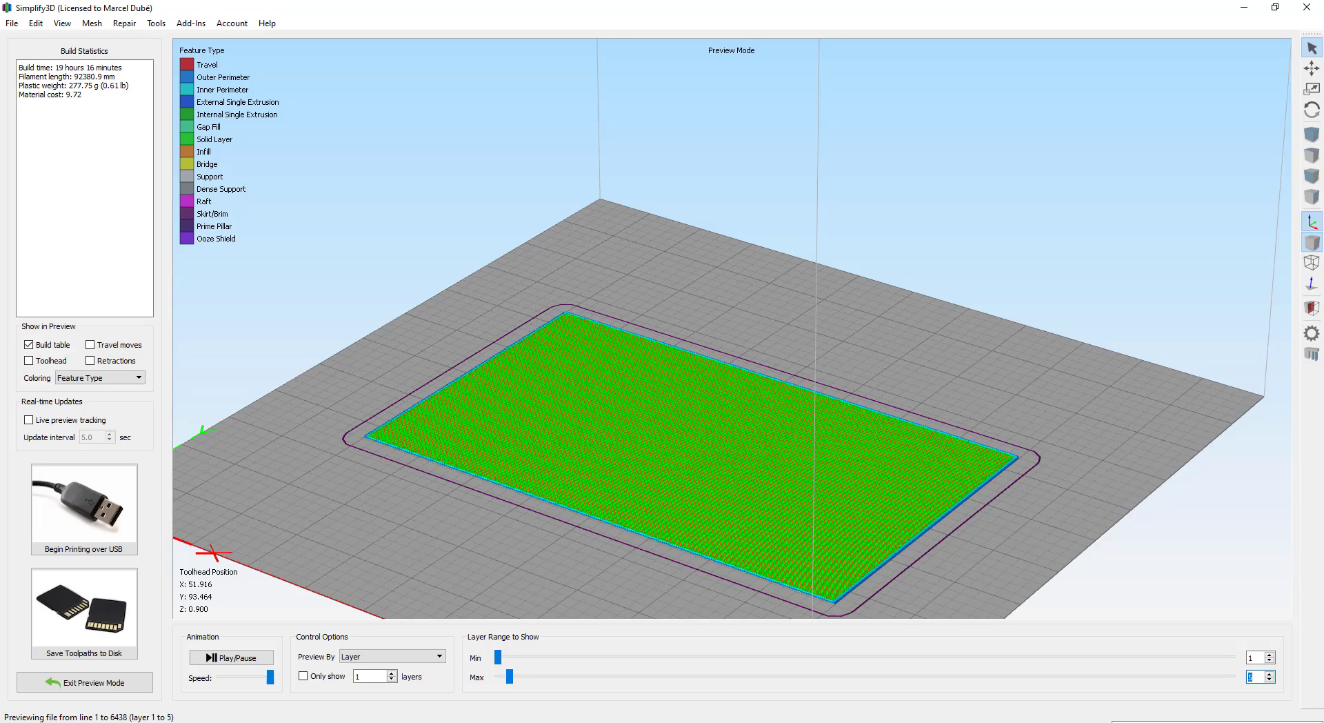
pyautogui.scroll(20, 1257, 676)
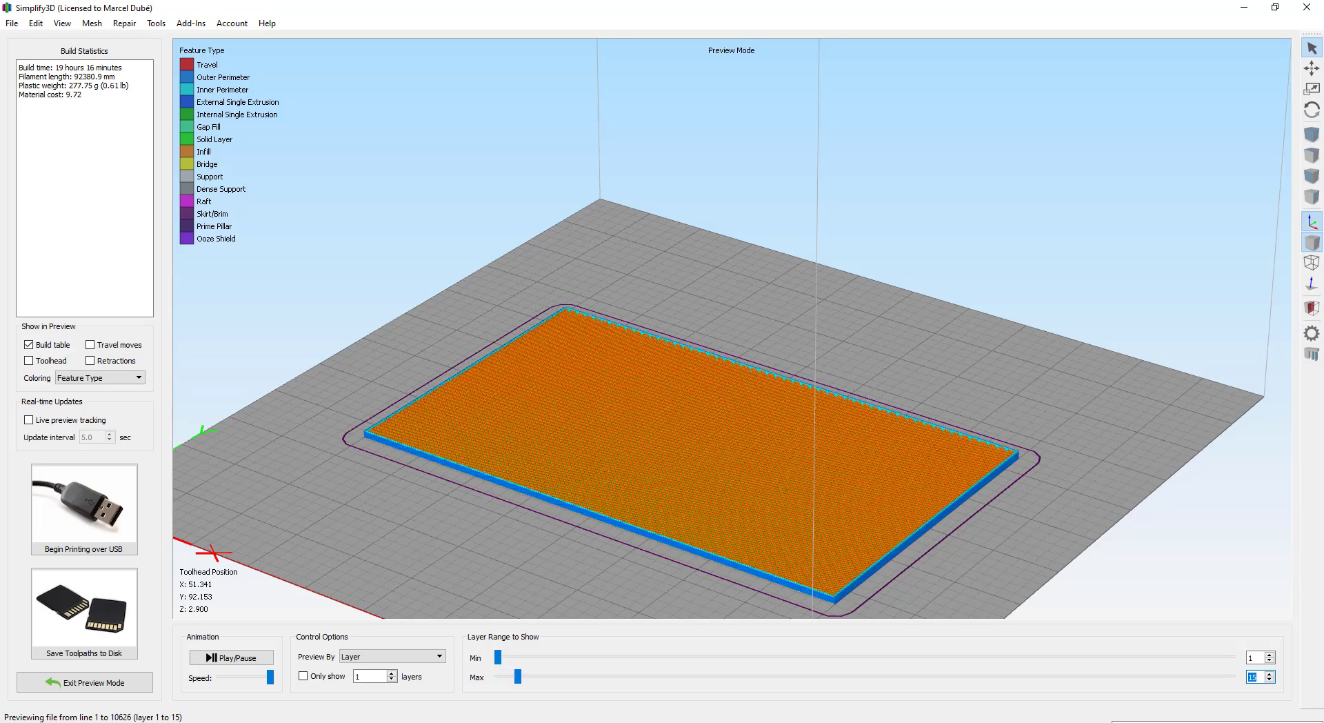
pyautogui.scroll(6, 1257, 676)
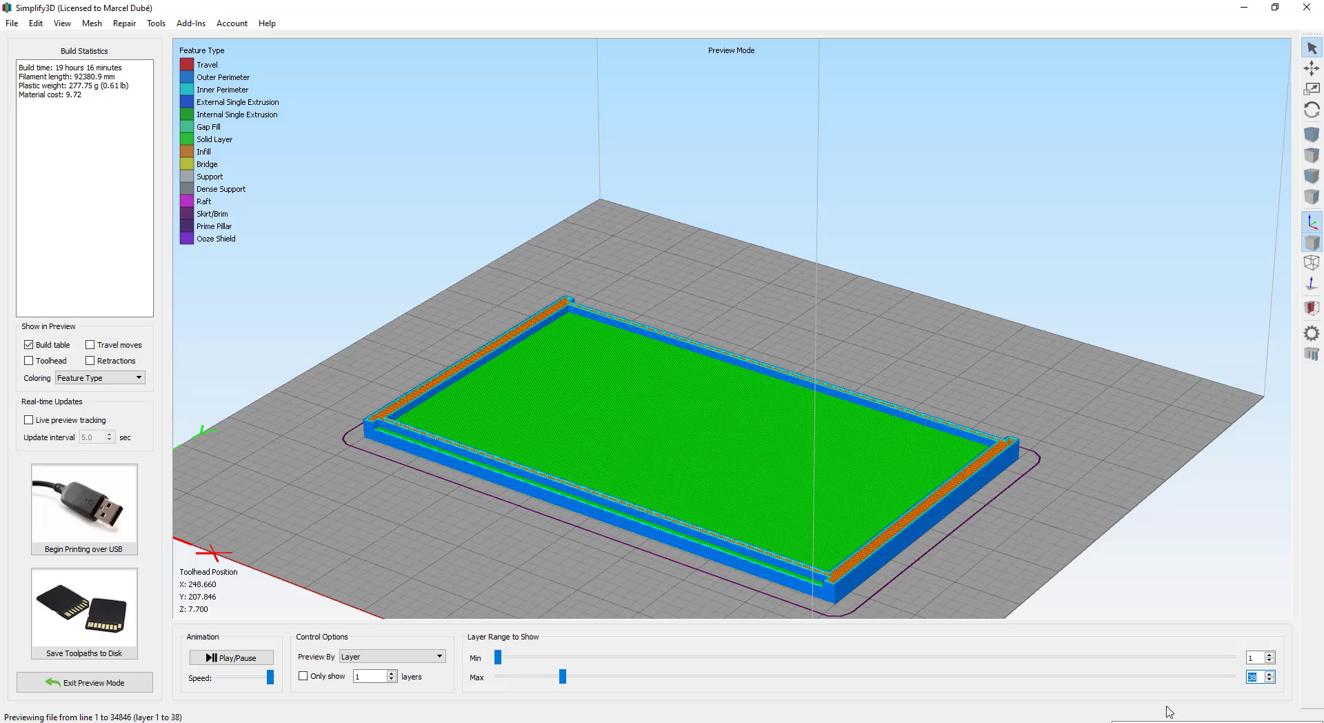
pyautogui.scroll(6, 869, 562)
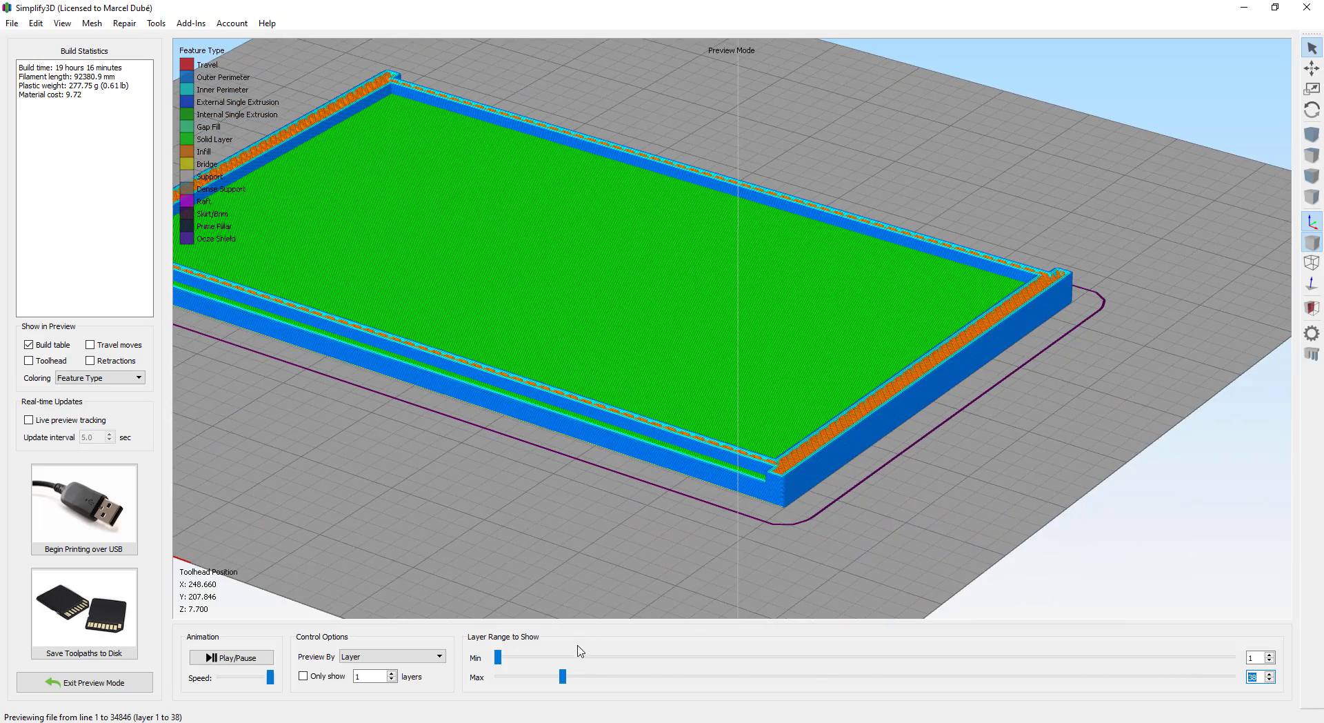
# Preview the print up to layer 75 and examine the bridge extrusions over the wall recesses up close
pyautogui.moveTo(562, 677); pyautogui.dragTo(633, 695)
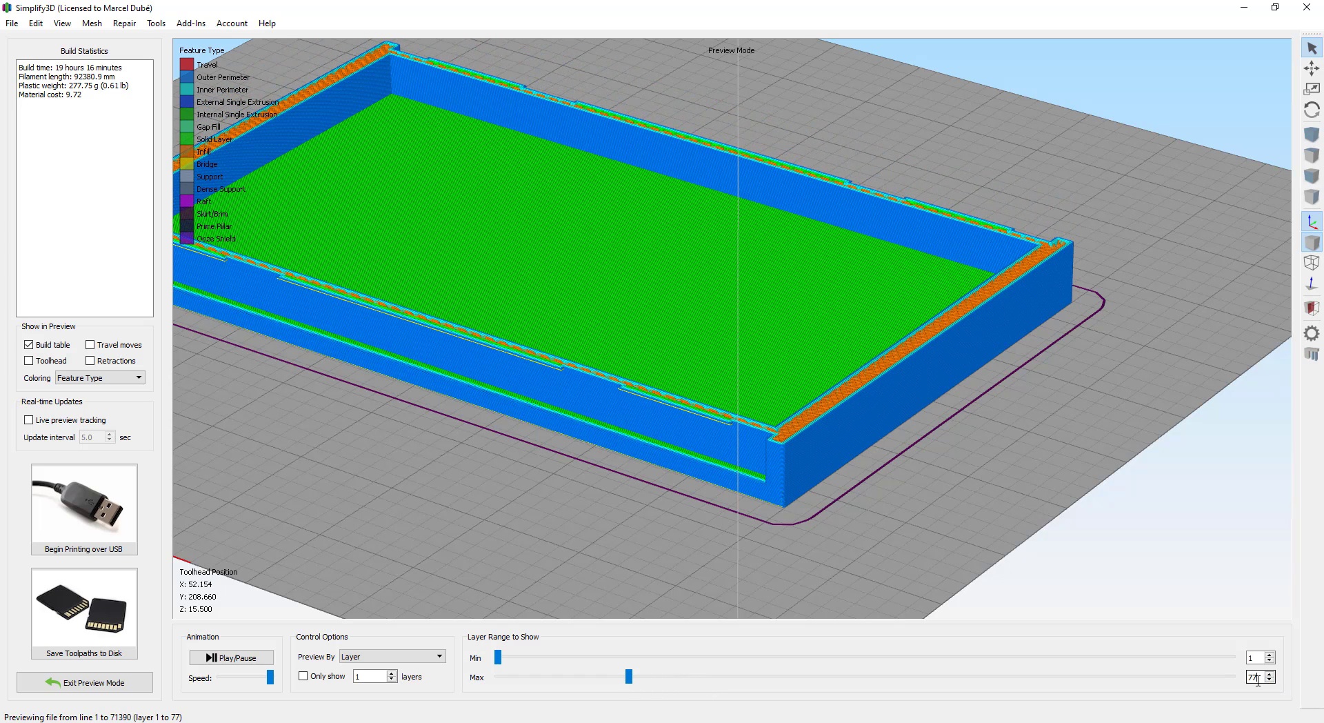
pyautogui.scroll(-2, 1257, 681)
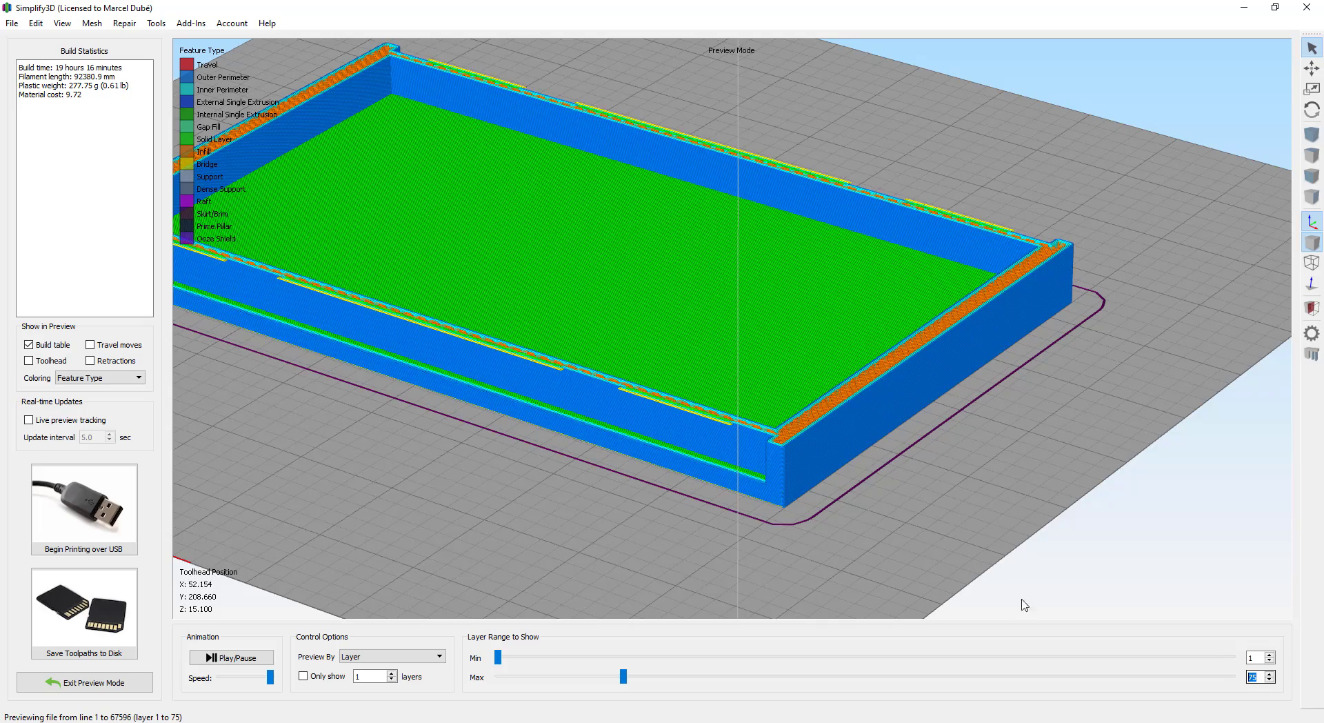
pyautogui.scroll(10, 701, 449)
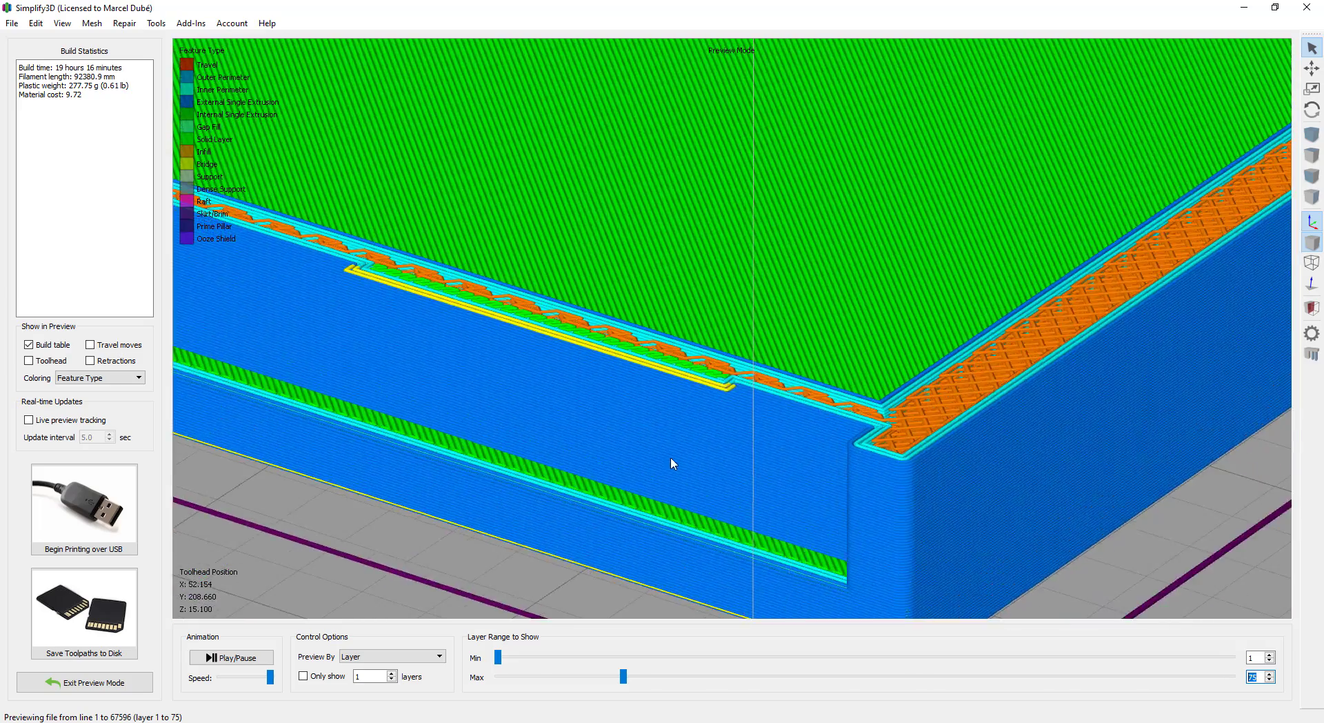
pyautogui.scroll(5, 670, 457)
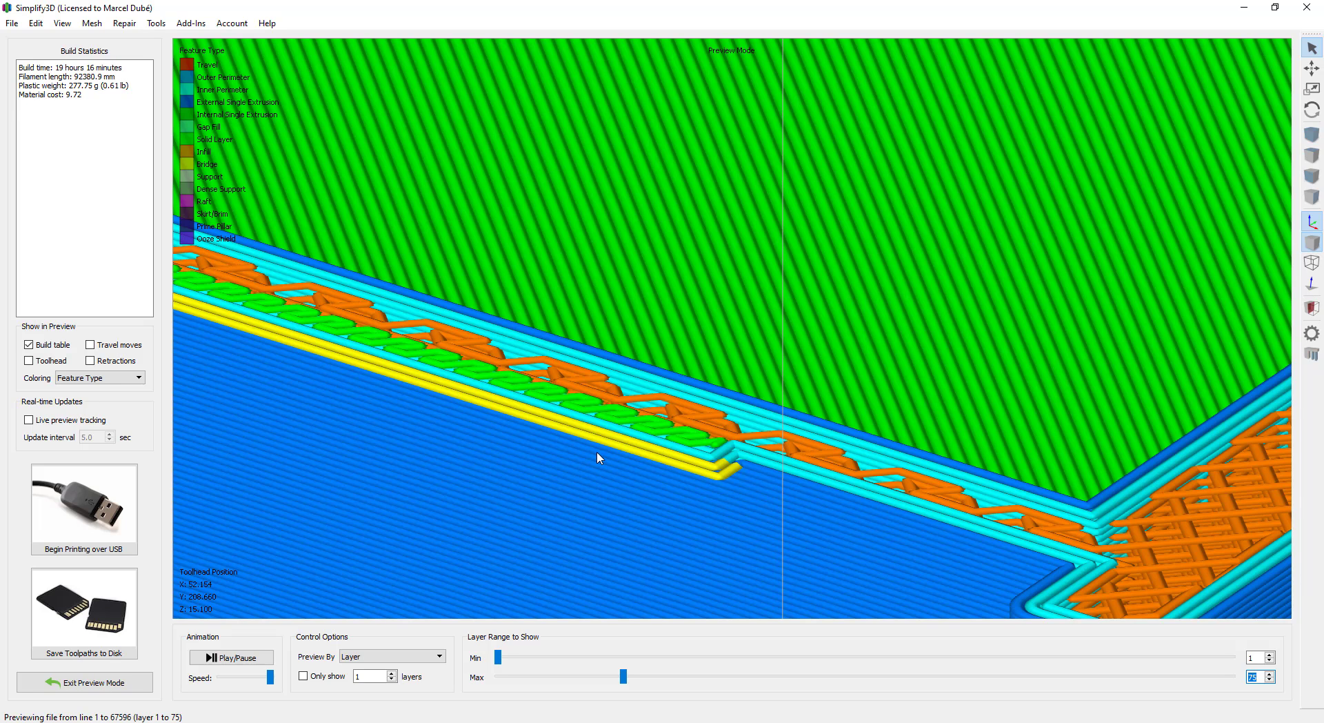
pyautogui.scroll(-1, 805, 492)
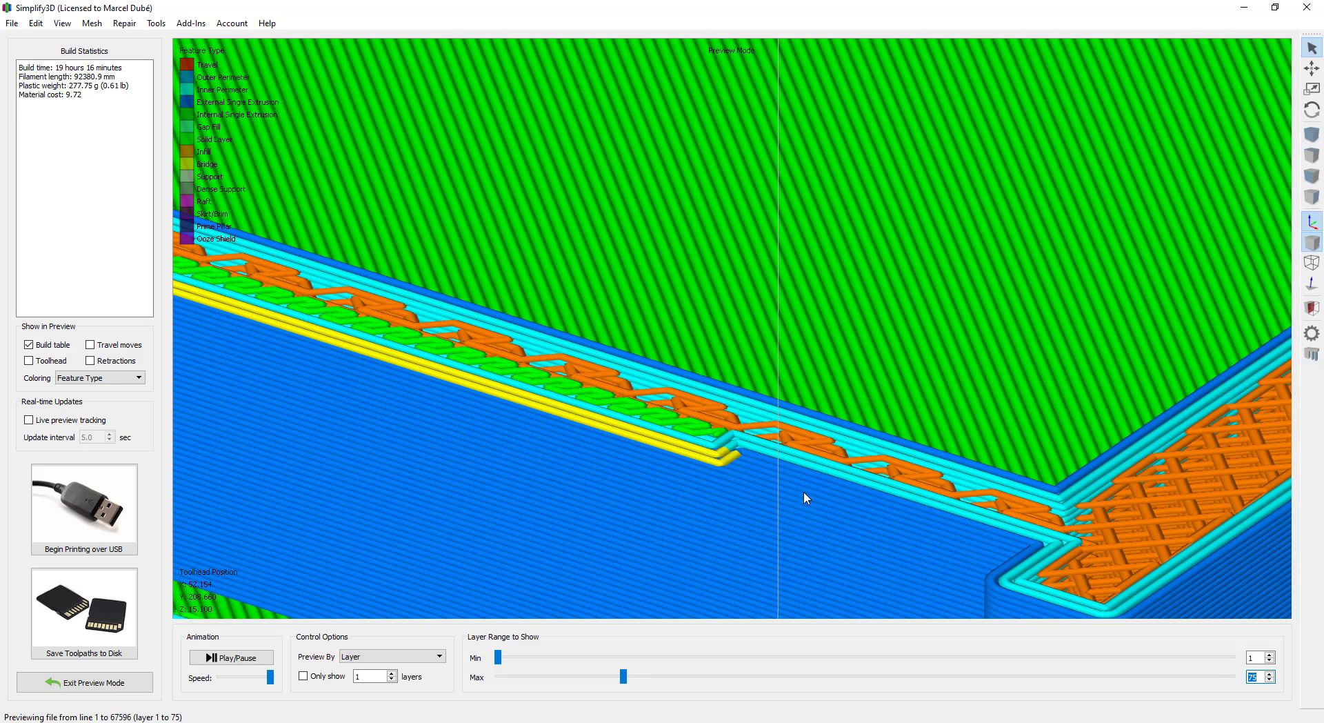
pyautogui.moveTo(781, 548); pyautogui.dragTo(813, 417)
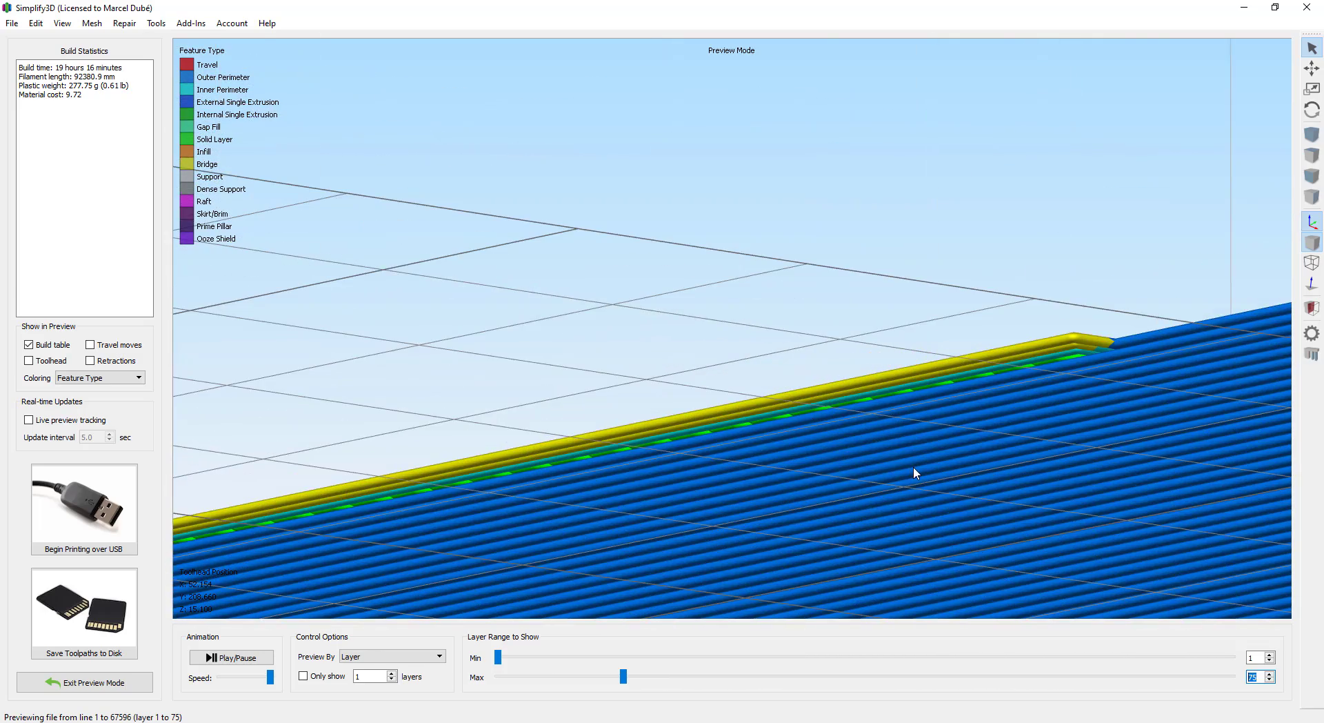
# Show the whole box again with the previewed layer range extended to layer 399
pyautogui.moveTo(913, 465); pyautogui.dragTo(718, 383)
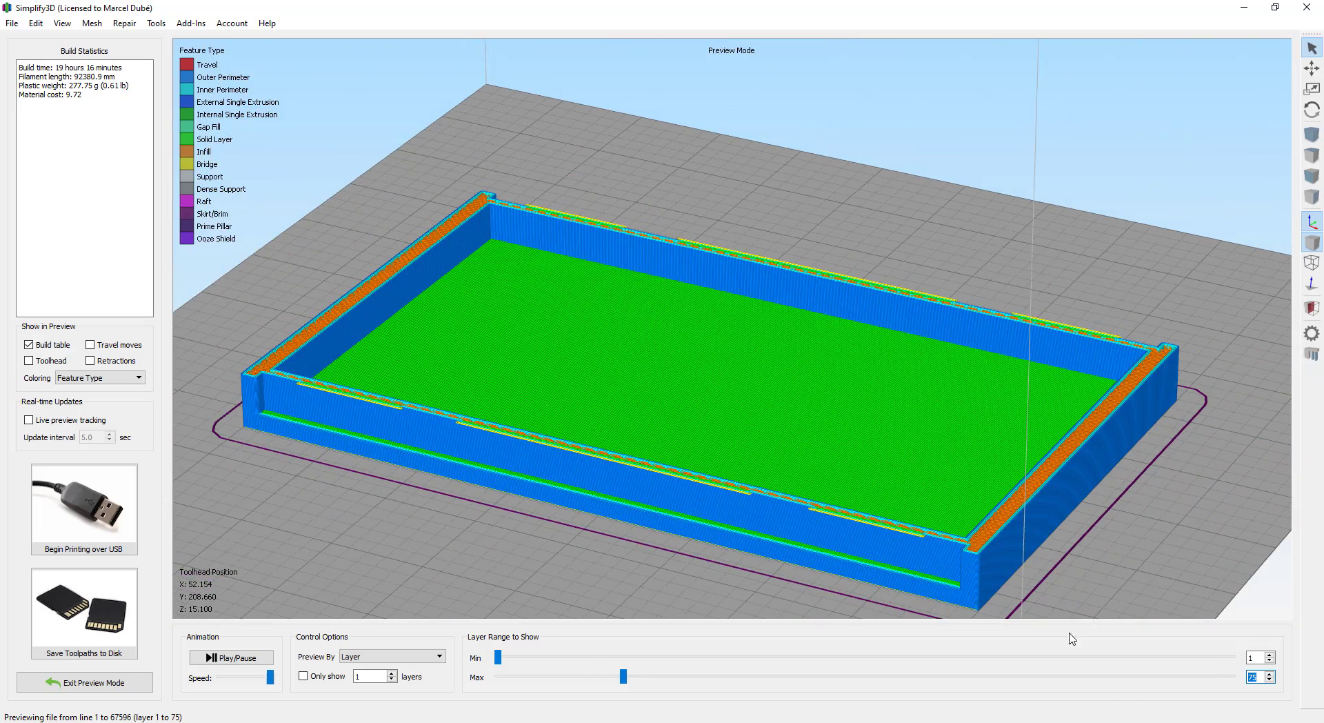
pyautogui.moveTo(623, 676); pyautogui.dragTo(1232, 674)
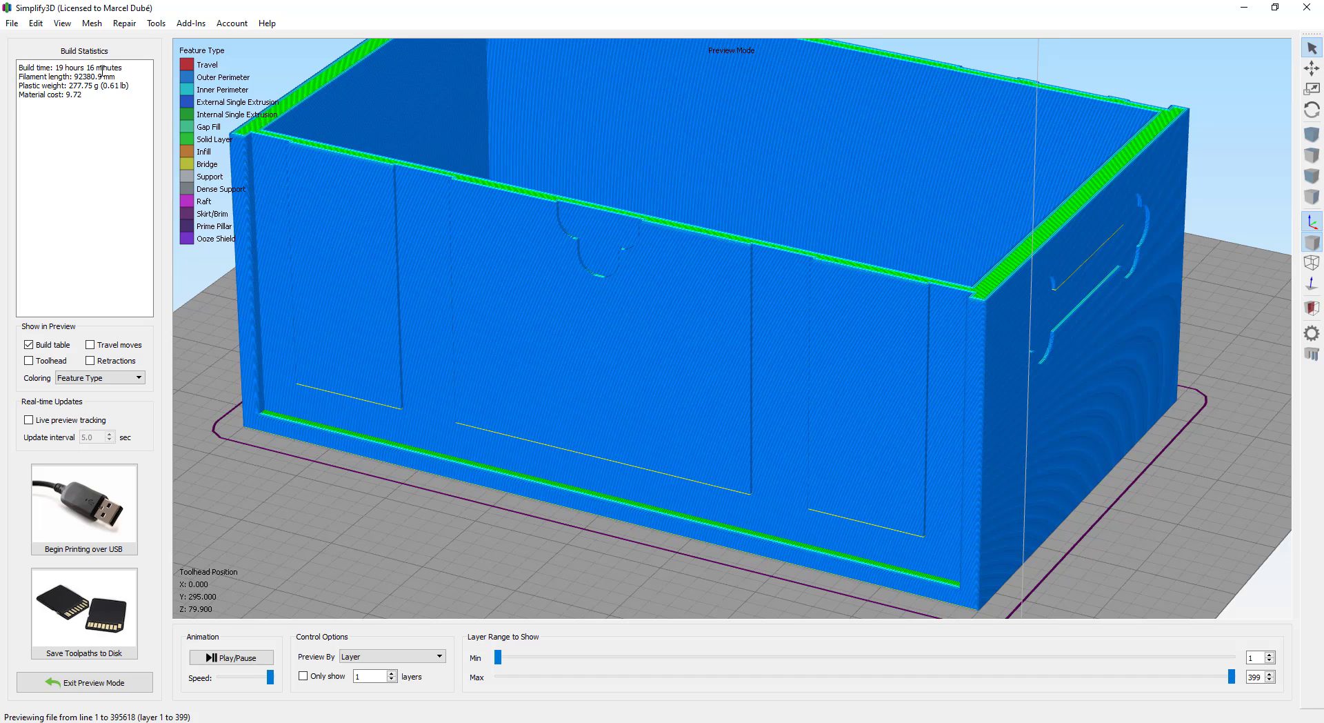
# Exit the toolpath preview and remove the Caisse model from the build plate
pyautogui.scroll(-3, 714, 487)
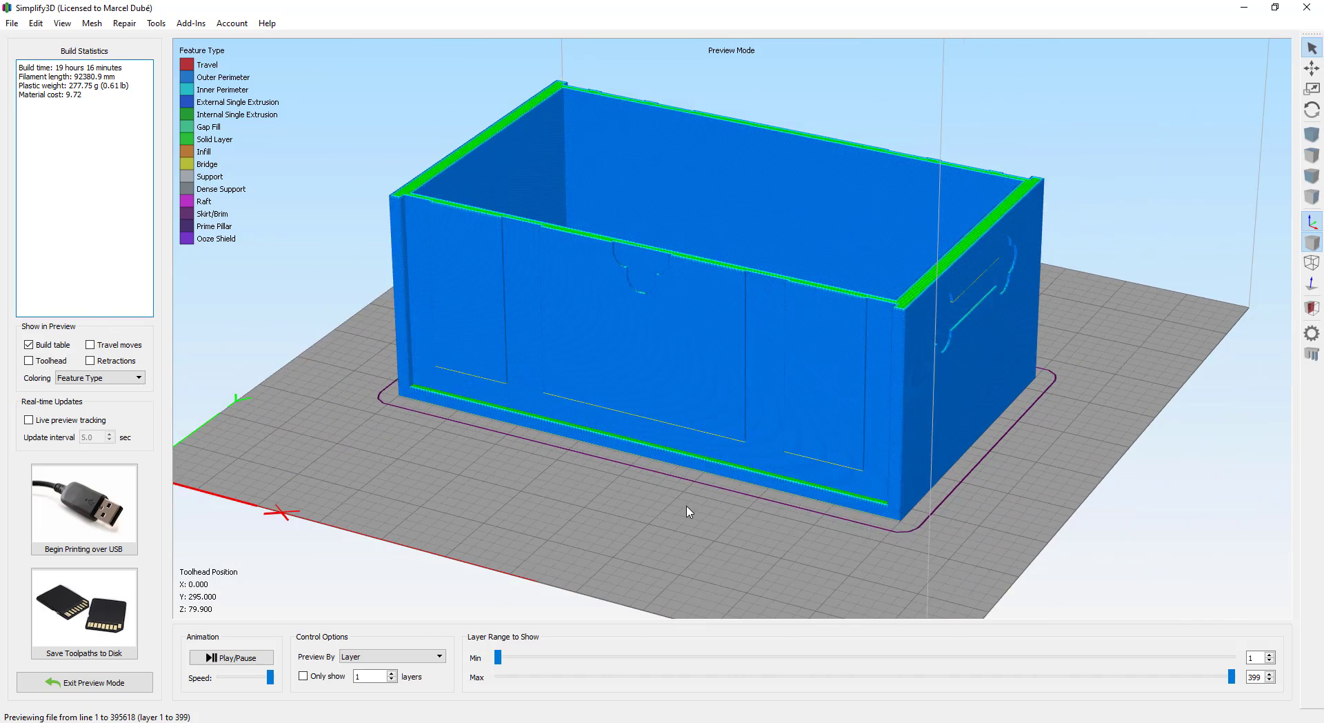
pyautogui.scroll(-2, 688, 511)
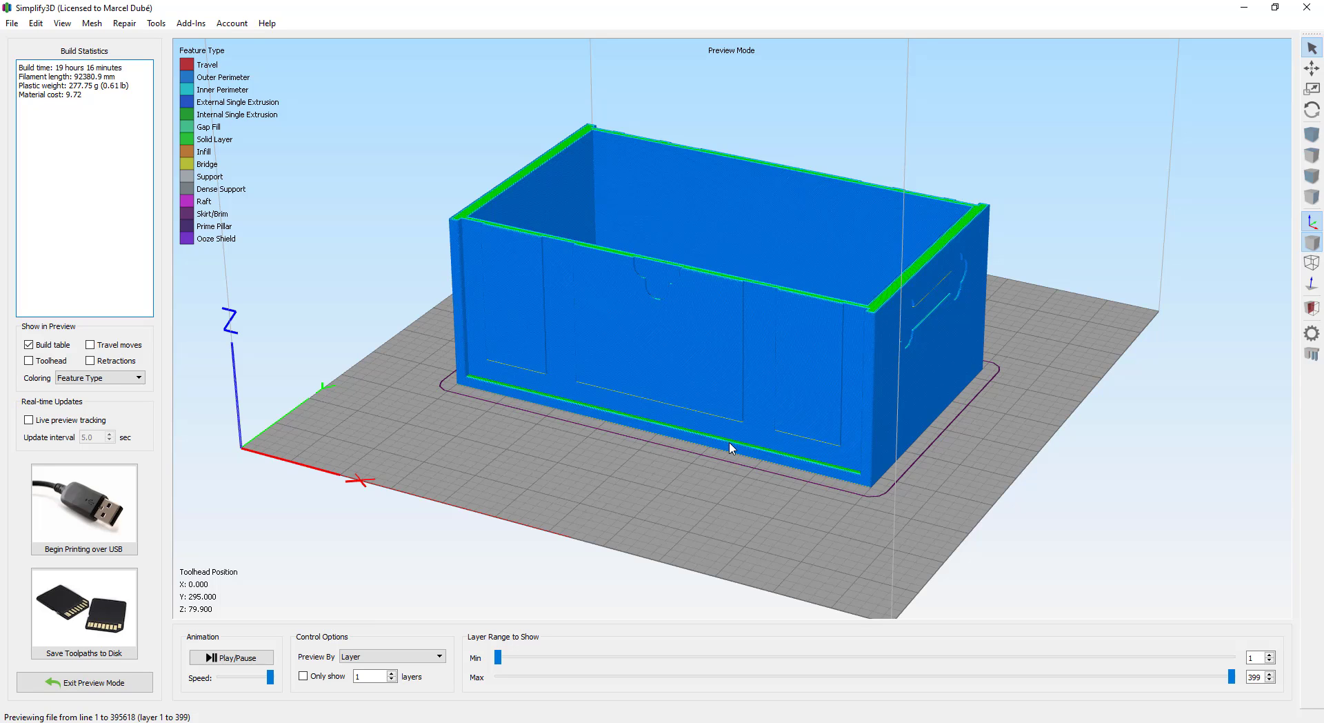
pyautogui.click(133, 685)
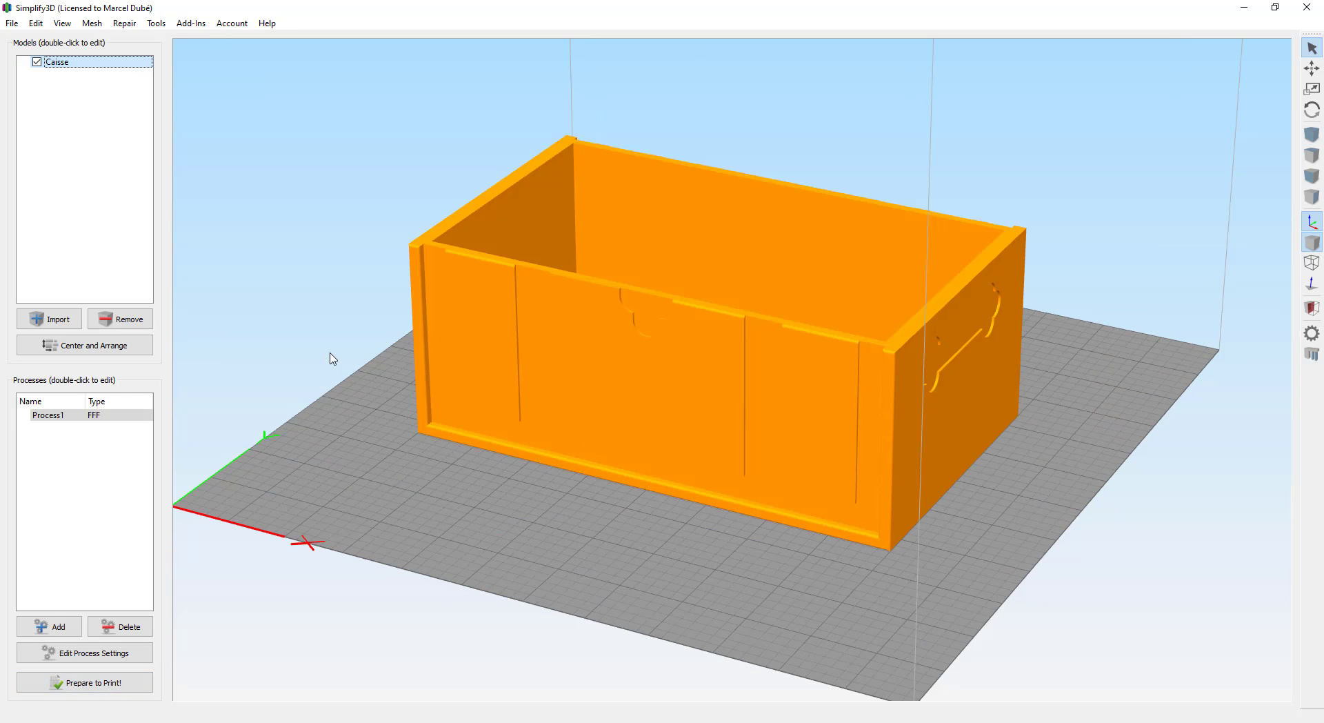
pyautogui.click(128, 316)
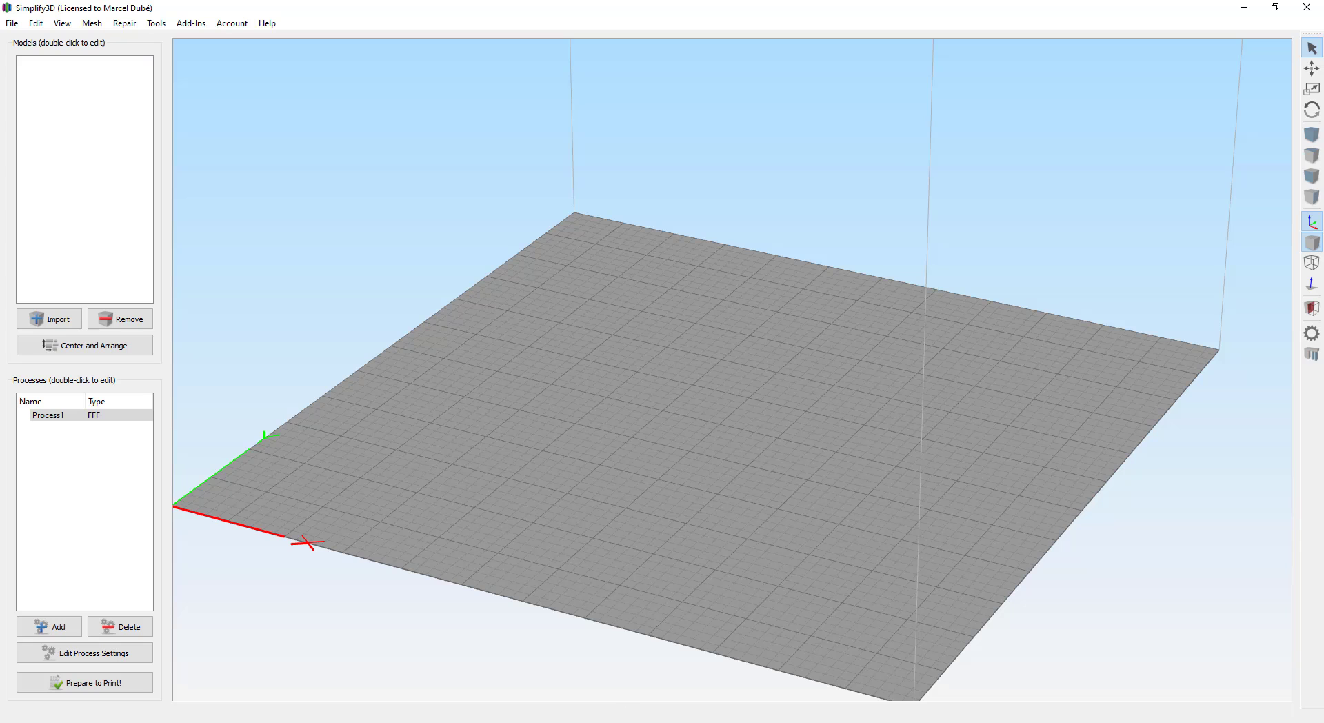
# Switch to FreeCAD, make the Couvercle body visible, and export it as an STL mesh named Couvercle in the STL folder
pyautogui.hotkey('alt', 'Tab')
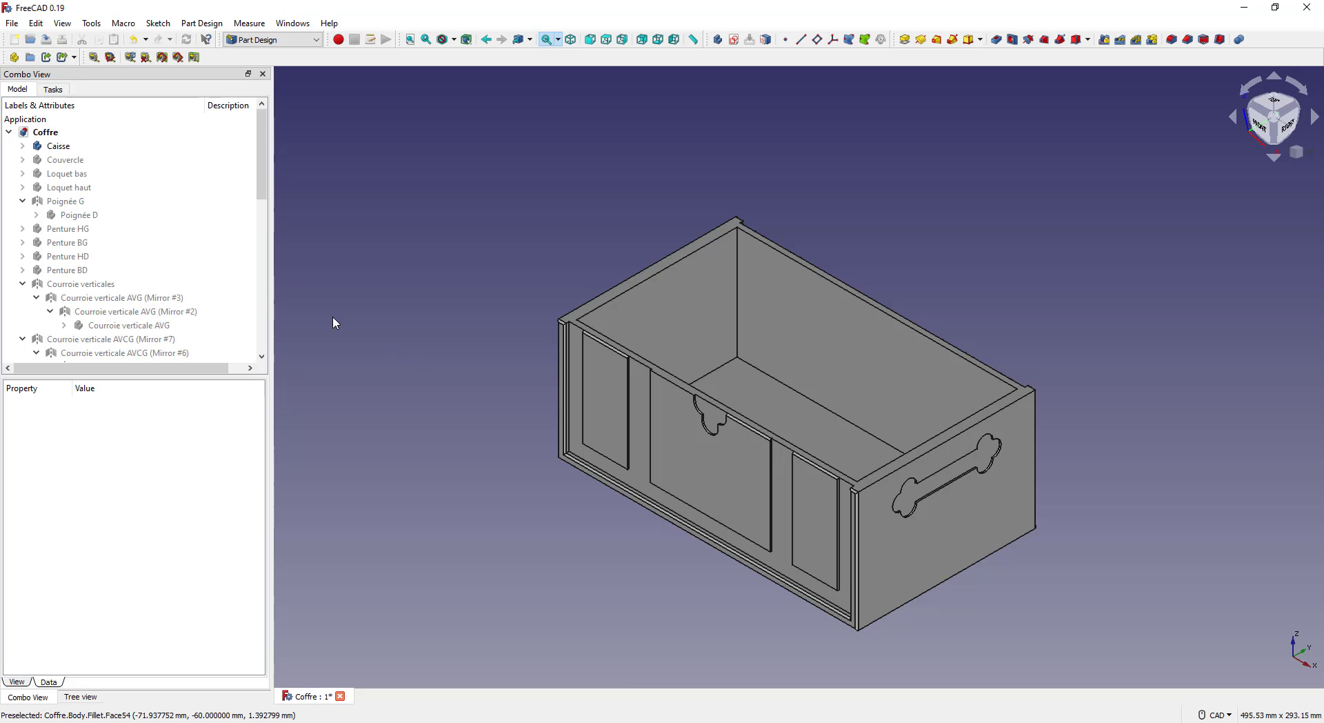
pyautogui.click(90, 160)
pyautogui.press('space')
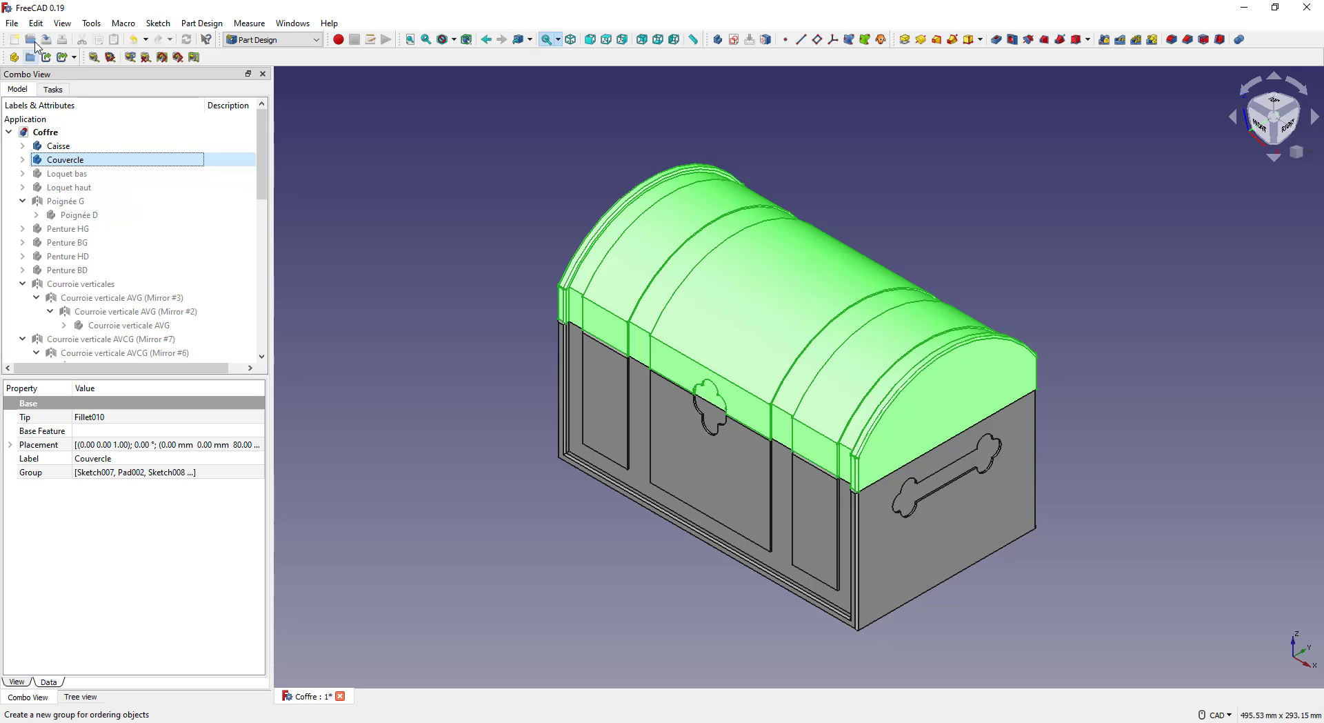
pyautogui.click(12, 23)
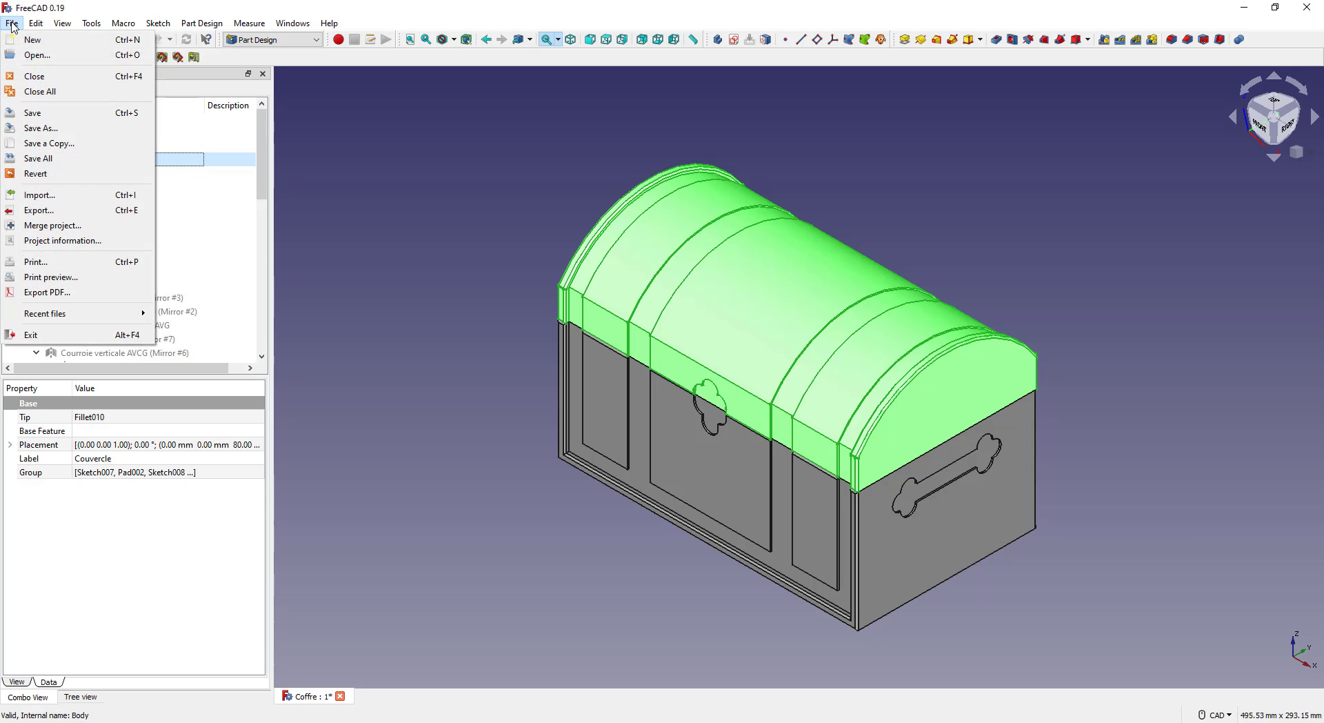
pyautogui.click(81, 211)
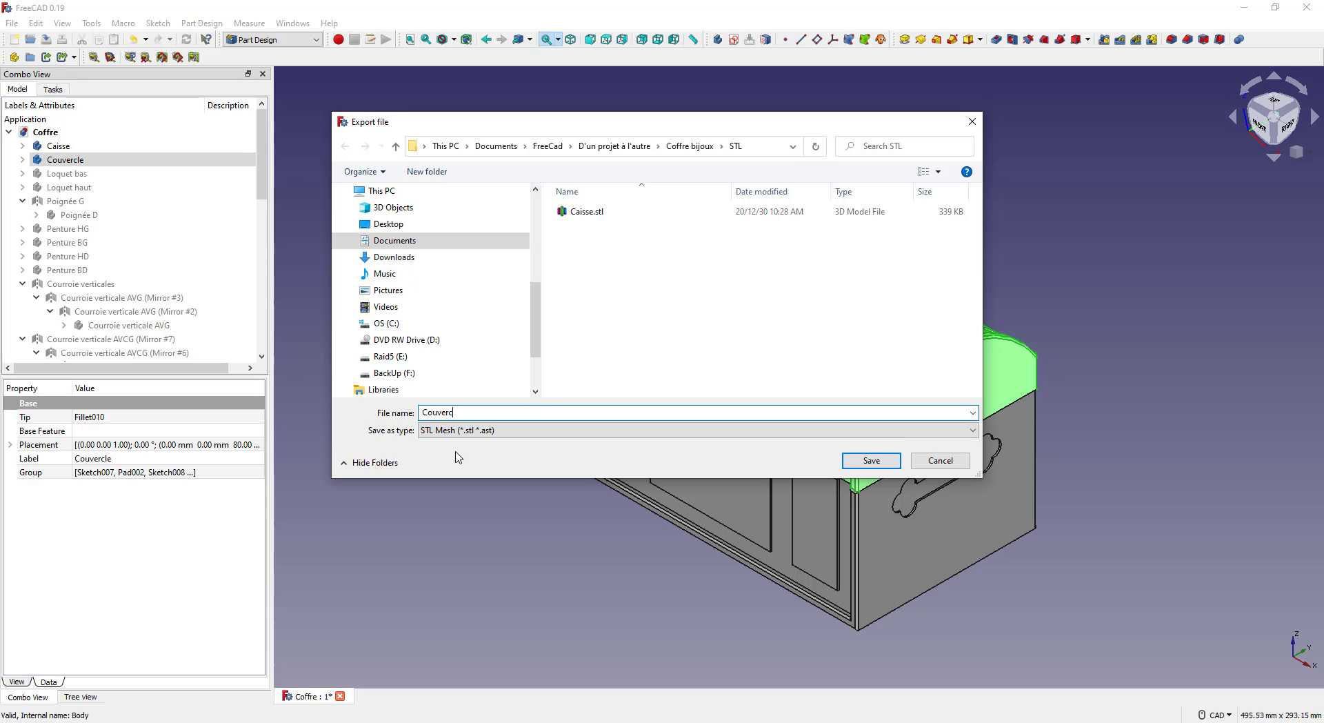
pyautogui.press('Return')
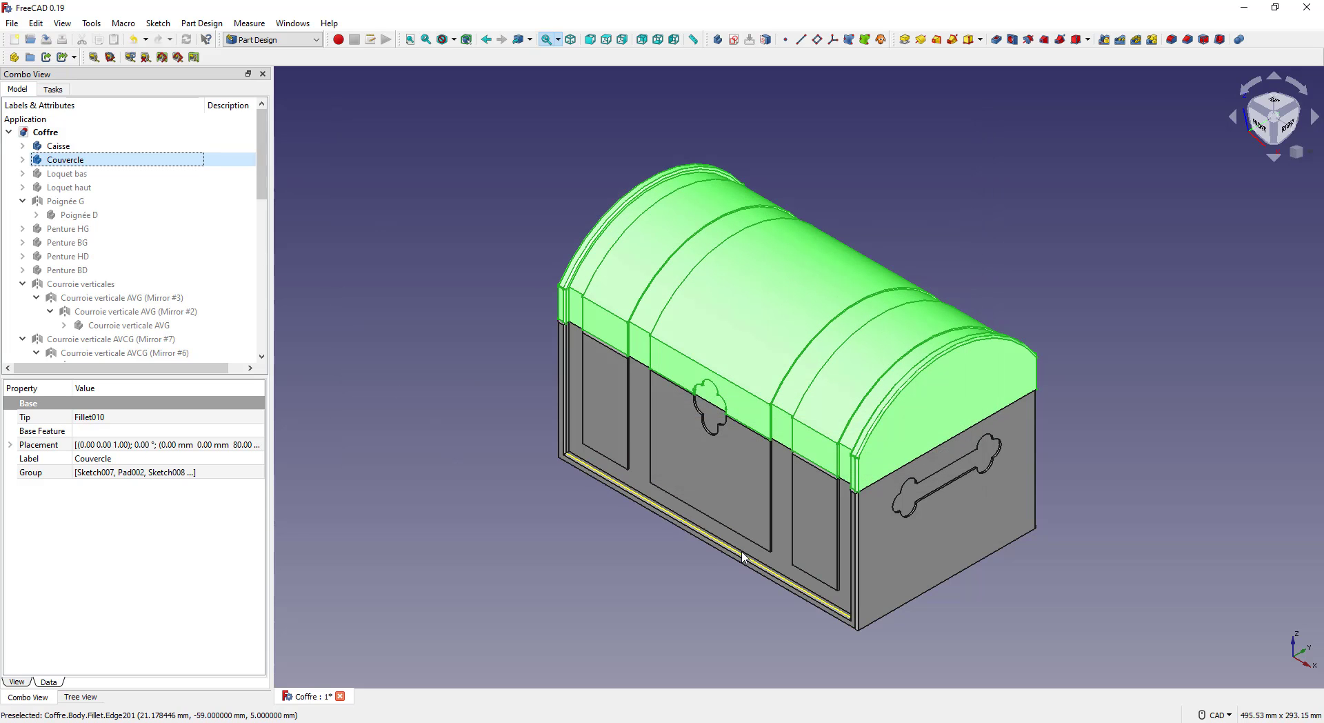
# Switch to Simplify3D and import Couvercle.stl onto the empty build plate
pyautogui.hotkey('alt', 'Tab')
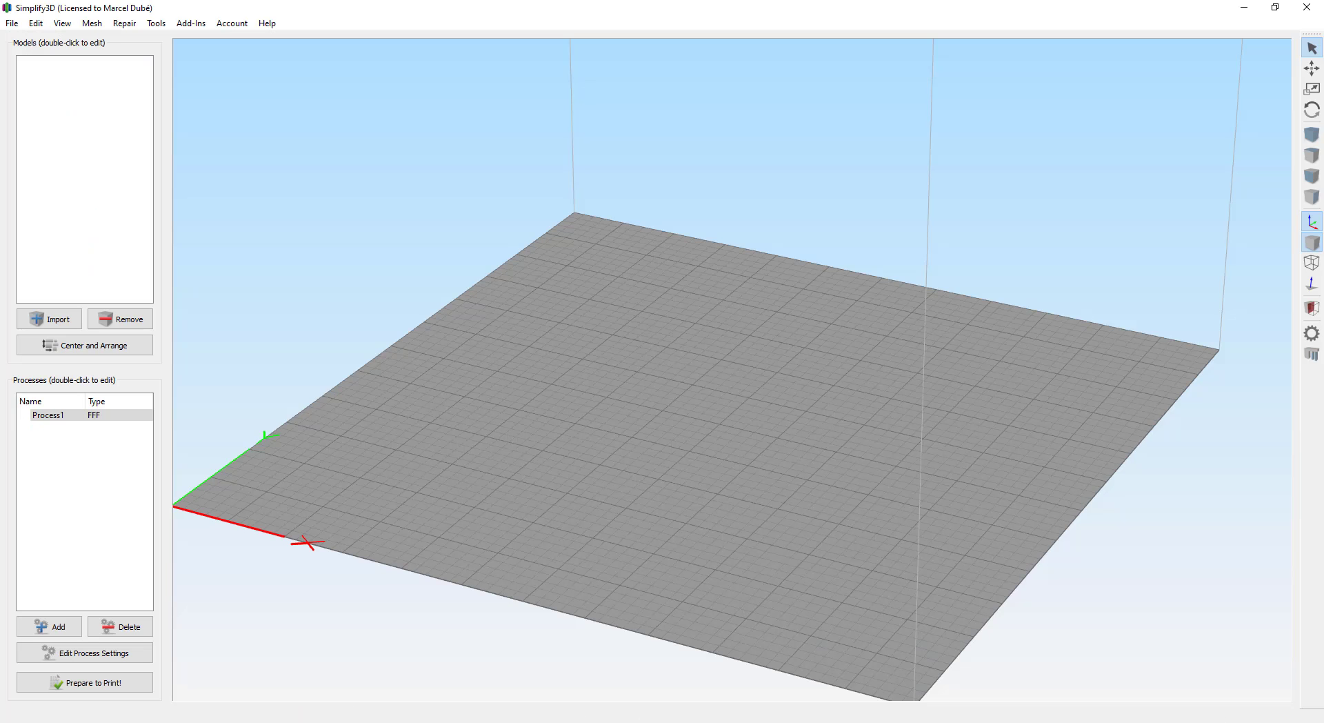
pyautogui.click(50, 318)
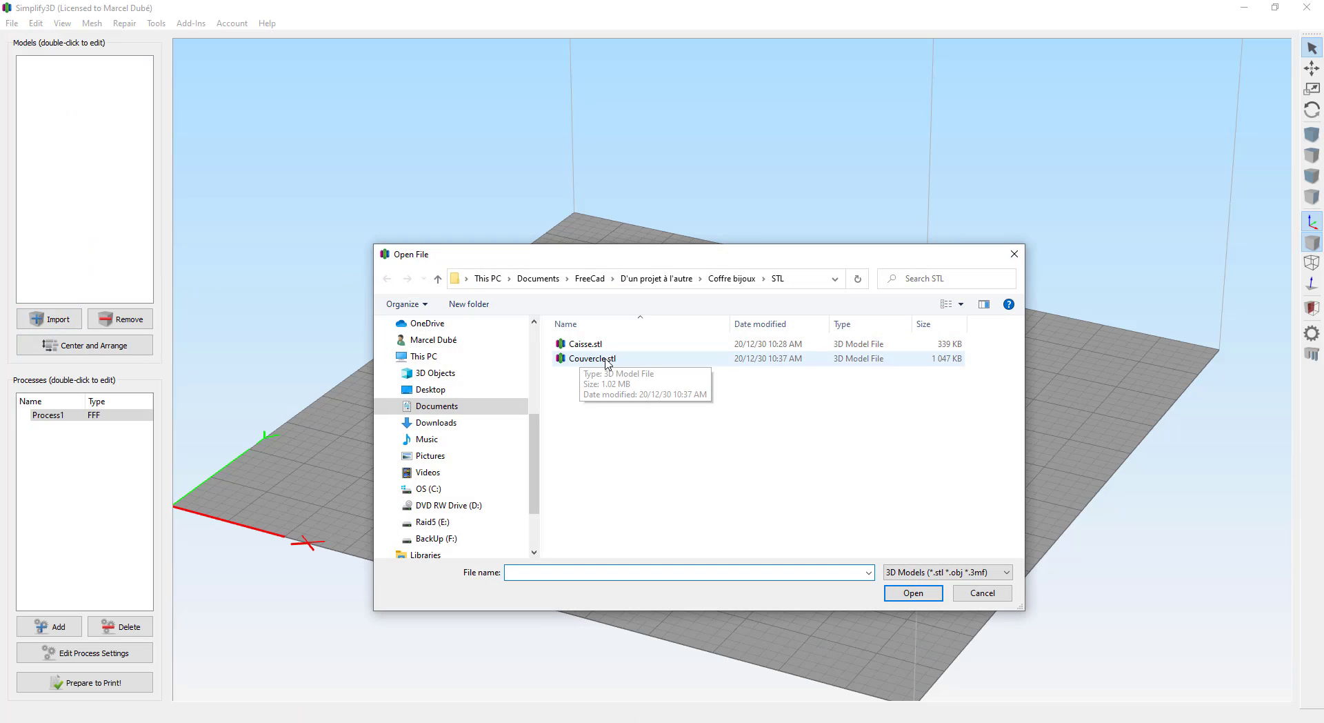
pyautogui.doubleClick(593, 359)
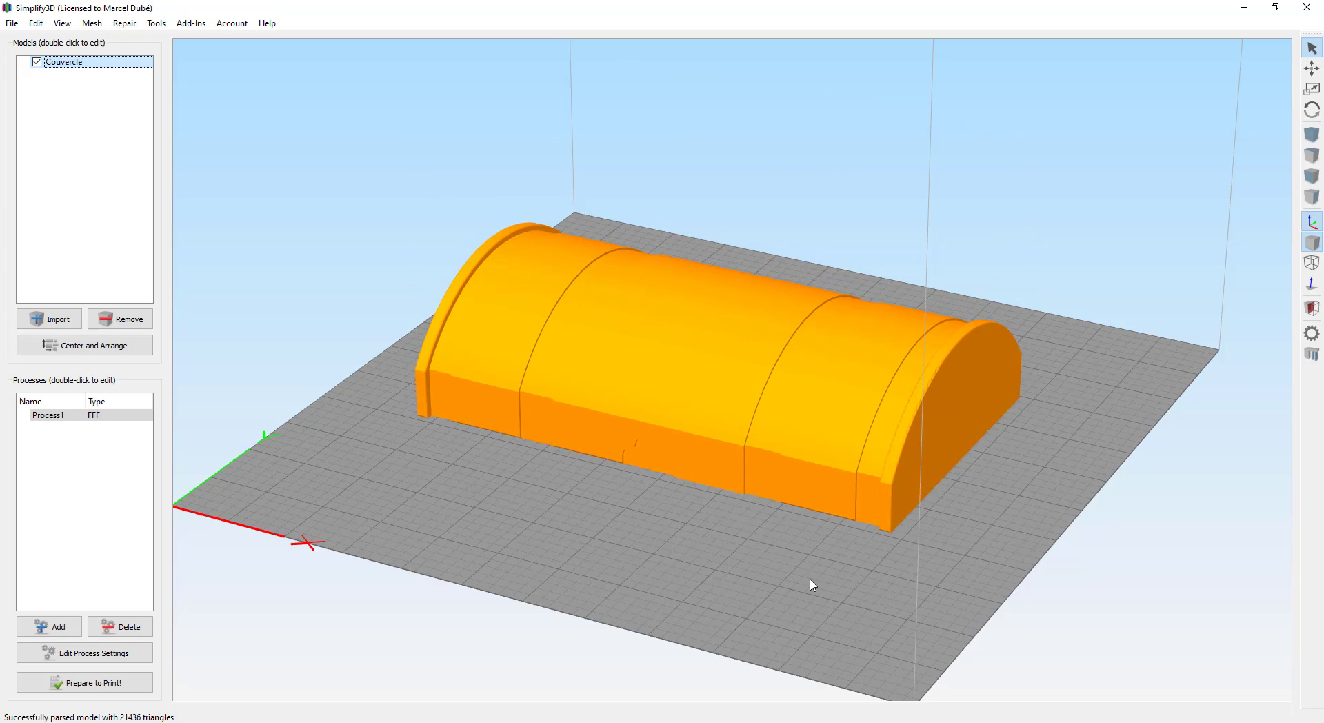
# Generate the print toolpaths for the Couvercle model and inspect the supports in the lid's front latch recess
pyautogui.scroll(5, 814, 584)
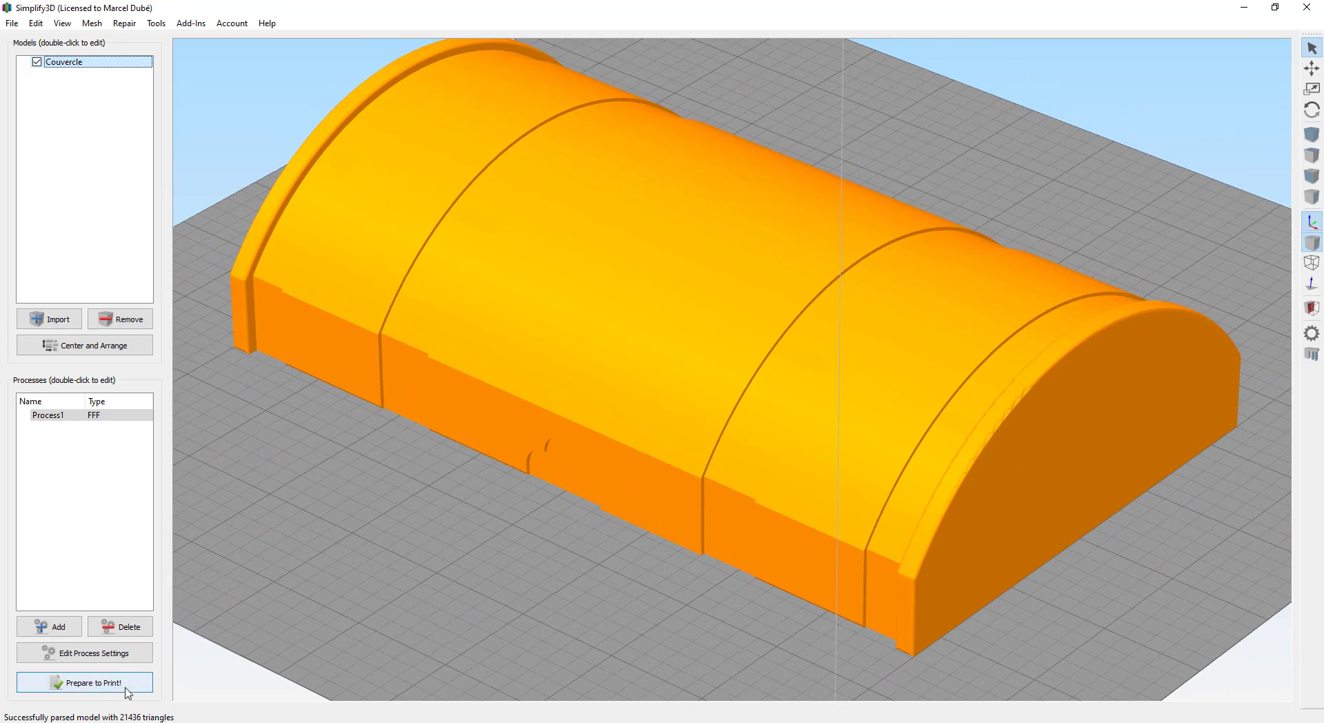
pyautogui.click(130, 688)
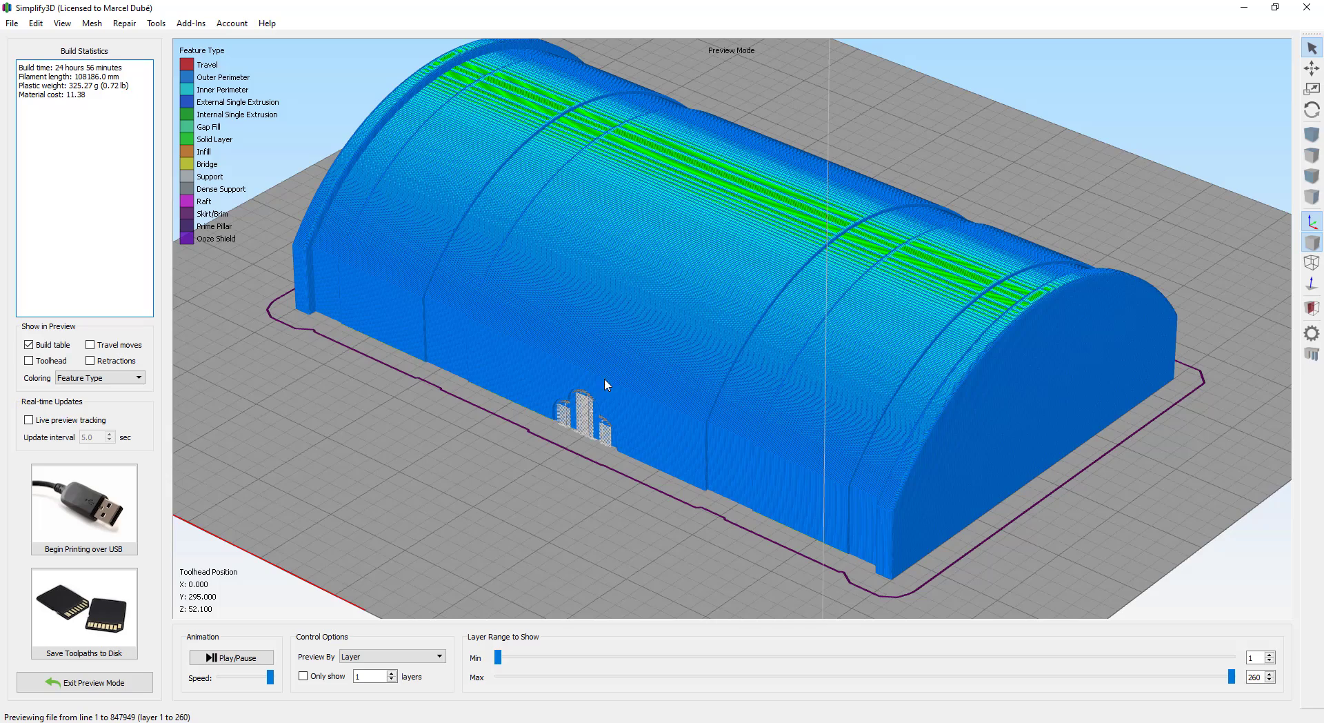
pyautogui.scroll(5, 578, 426)
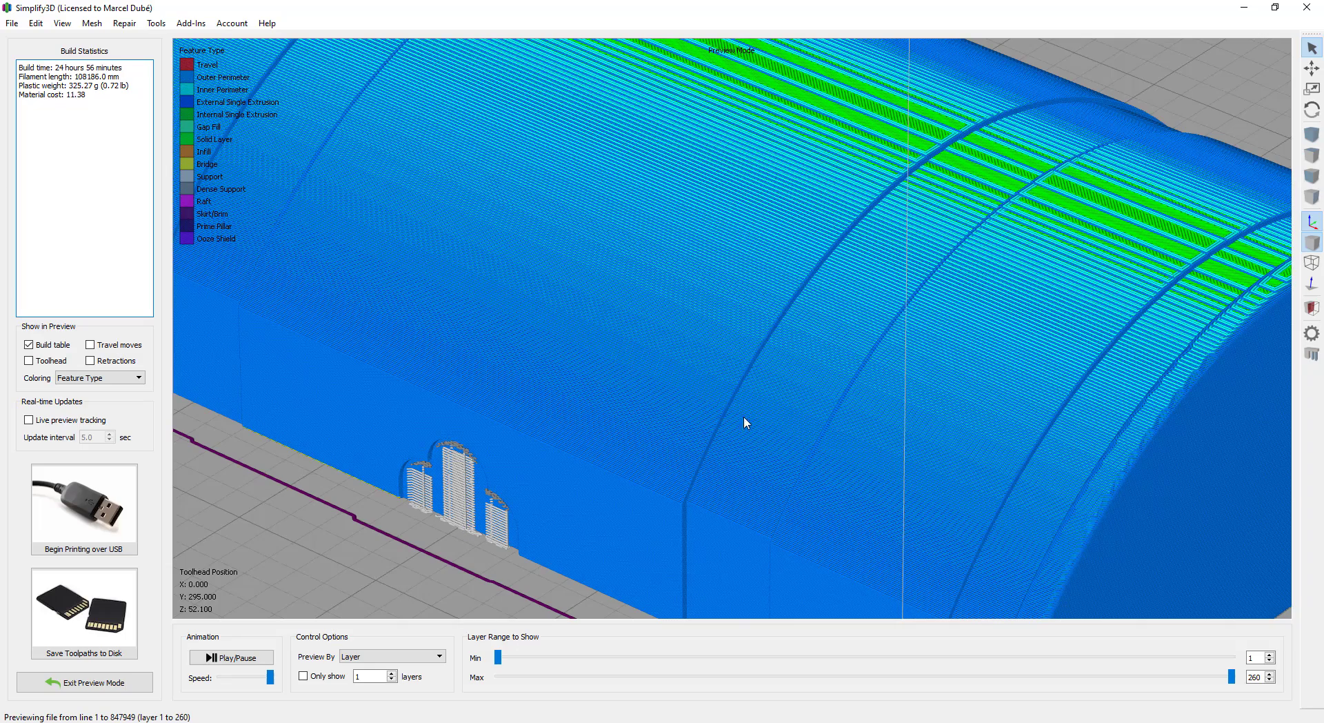
pyautogui.scroll(-5, 723, 407)
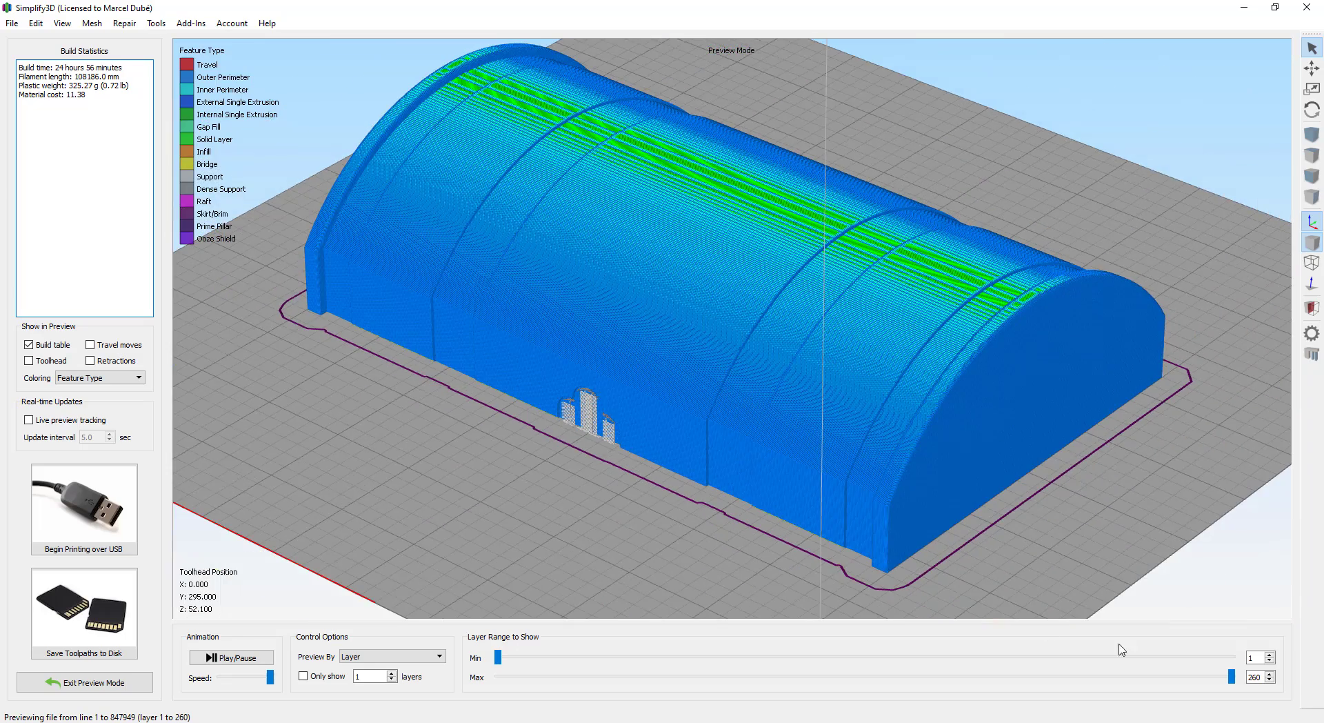
# Lower the maximum previewed layer to 65 and examine the support filling the lid and the small tab on its end wall
pyautogui.moveTo(1232, 679); pyautogui.dragTo(580, 651)
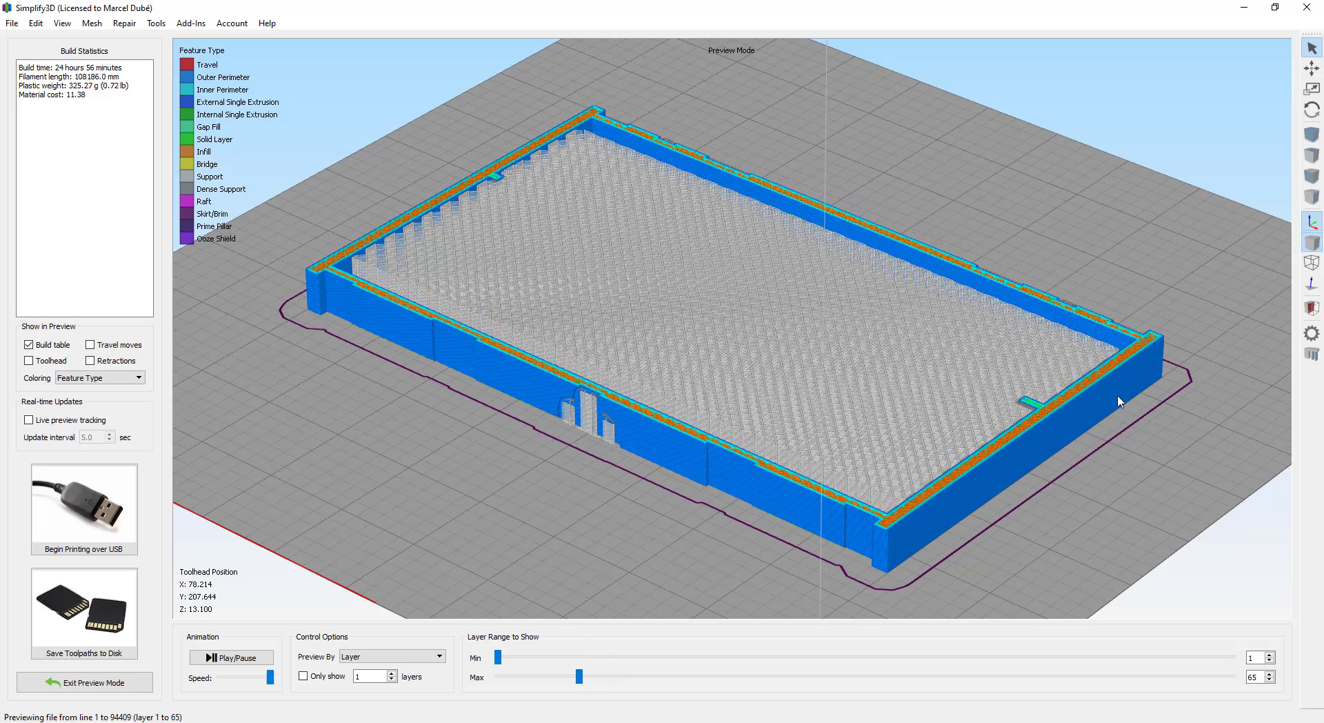
pyautogui.scroll(10, 1119, 402)
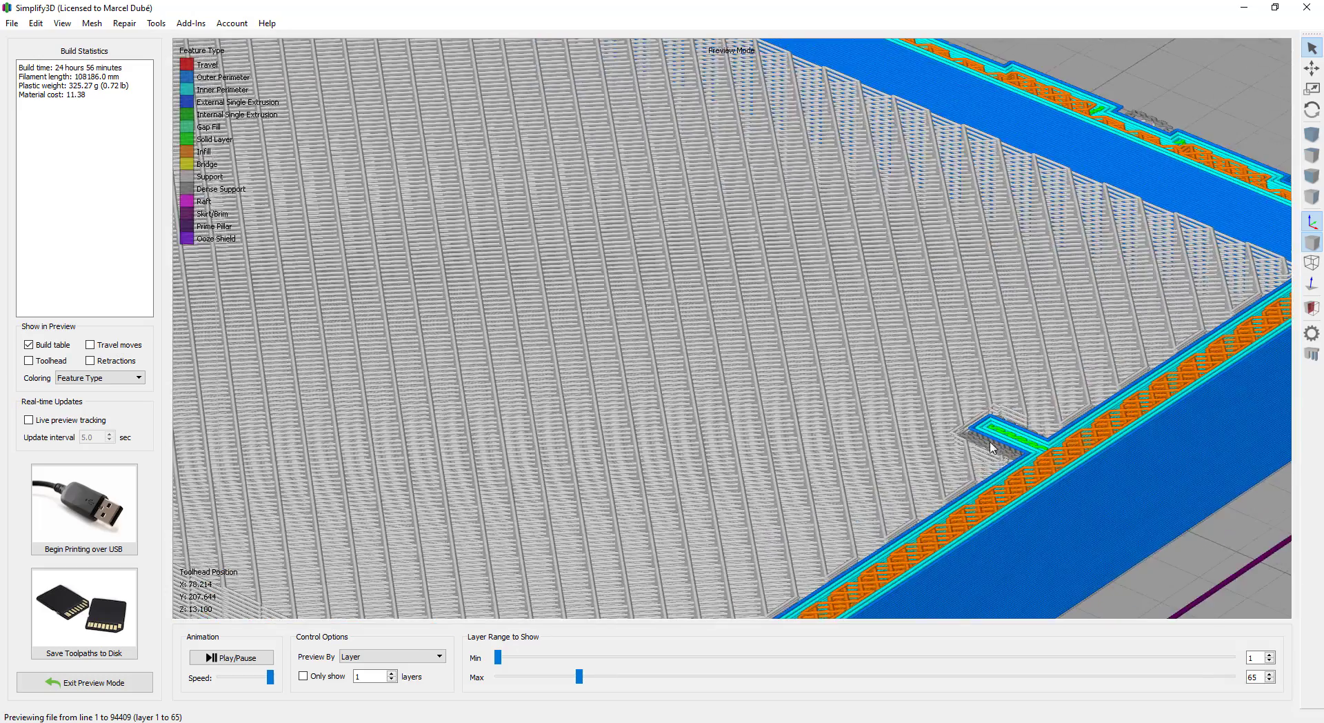
pyautogui.moveTo(991, 447); pyautogui.dragTo(805, 435, button='right')
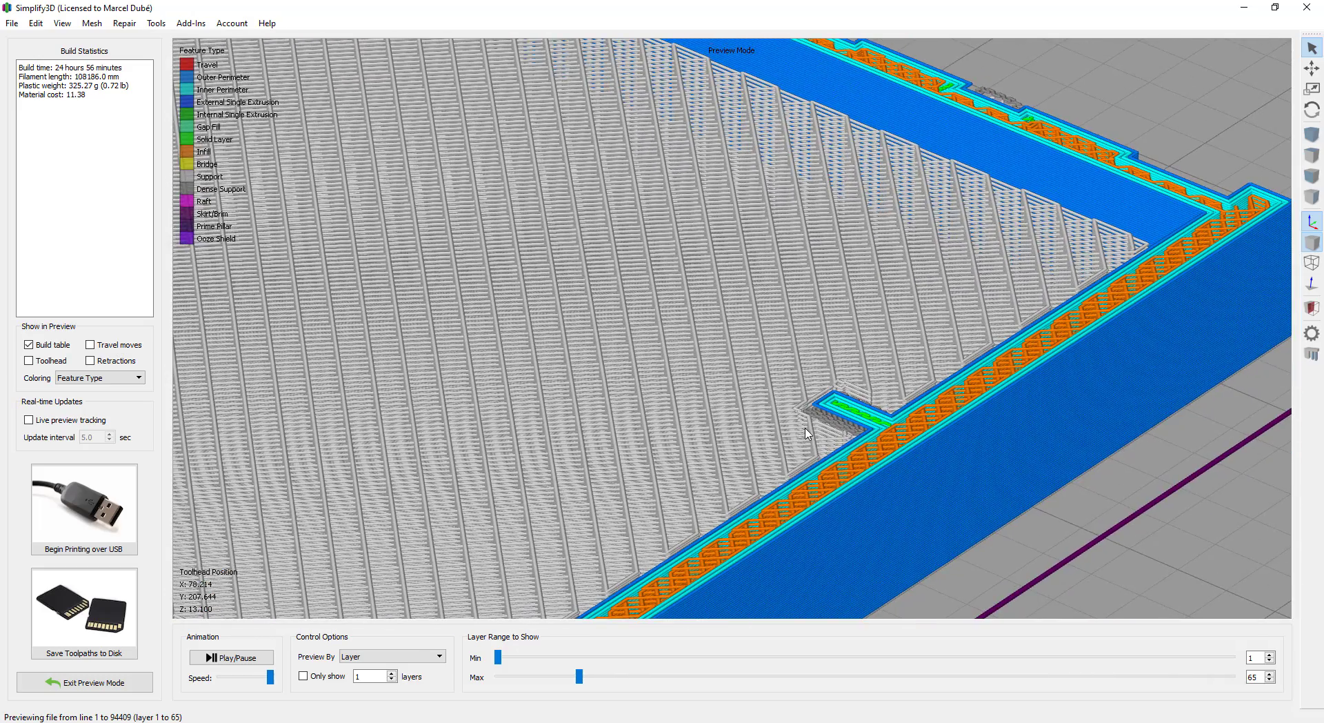
pyautogui.scroll(-2, 823, 433)
pyautogui.scroll(-5, 909, 417)
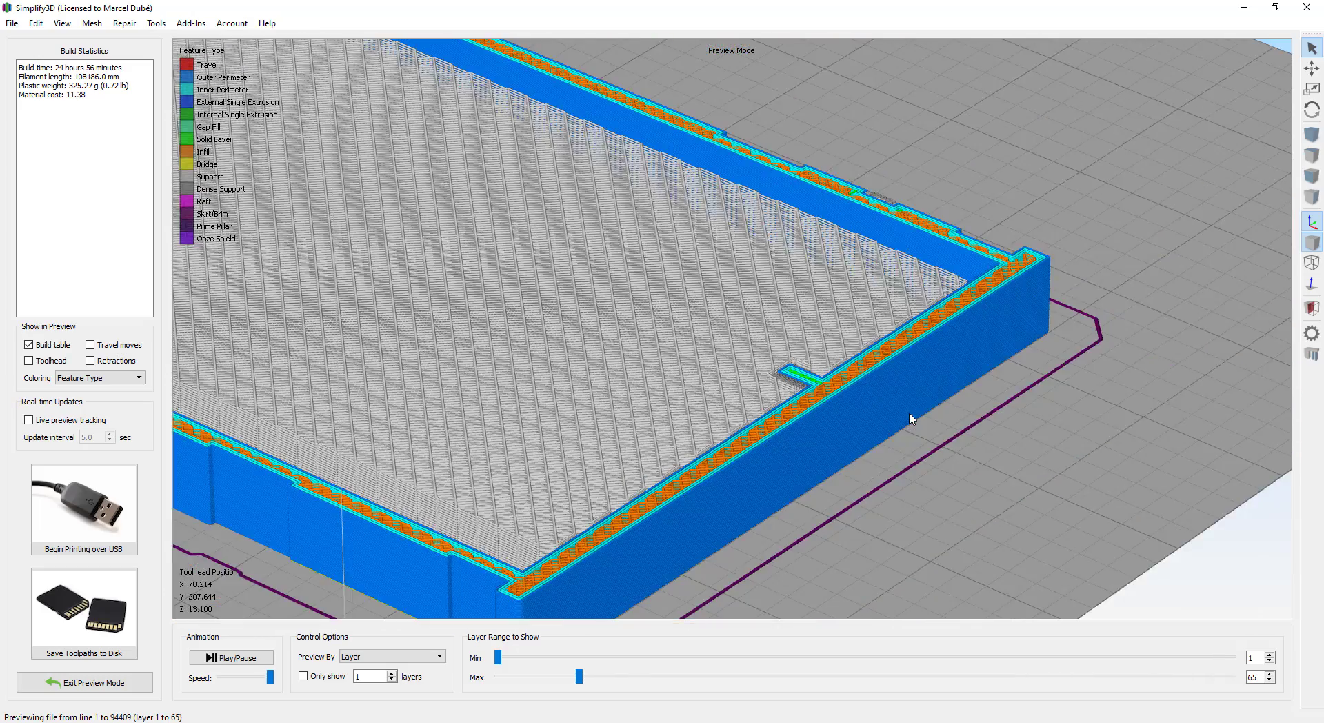
pyautogui.scroll(-4, 796, 396)
pyautogui.moveTo(607, 384); pyautogui.dragTo(787, 461, button='right')
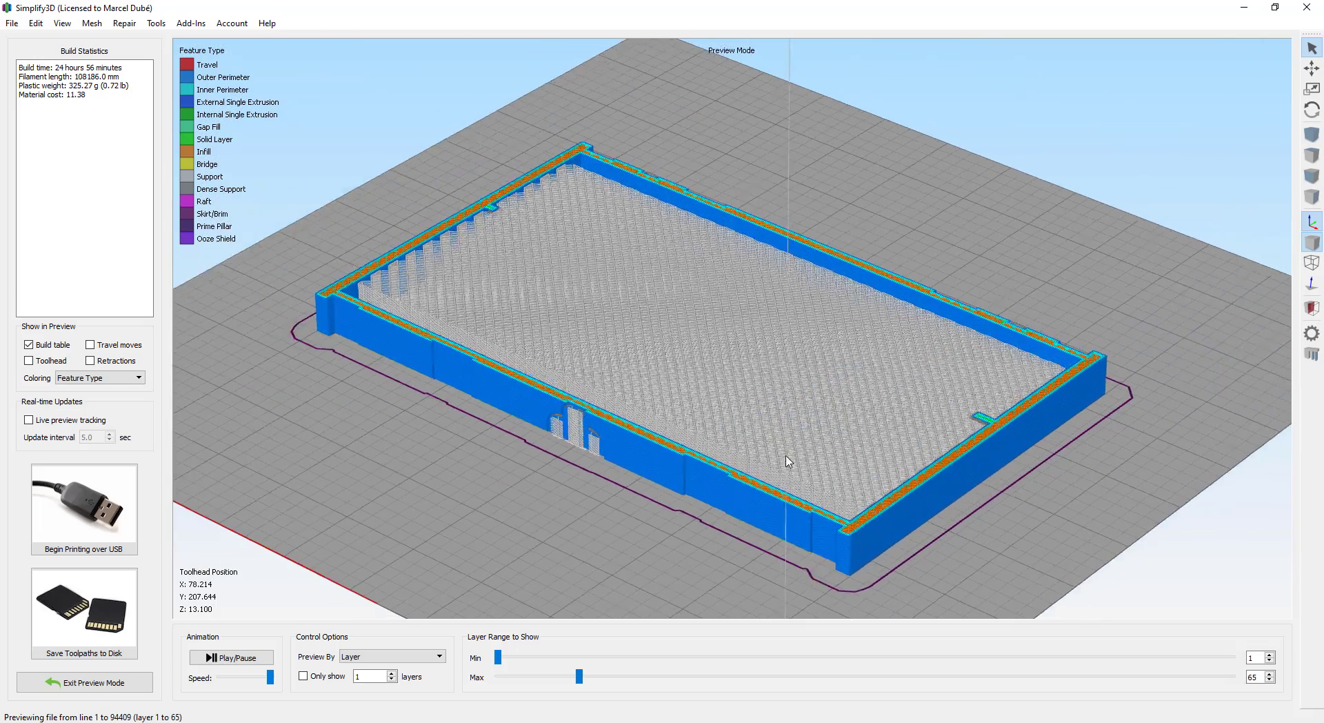
# Check the lid's material cost in the build statistics and exit the toolpath preview
pyautogui.moveTo(747, 452); pyautogui.dragTo(758, 437)
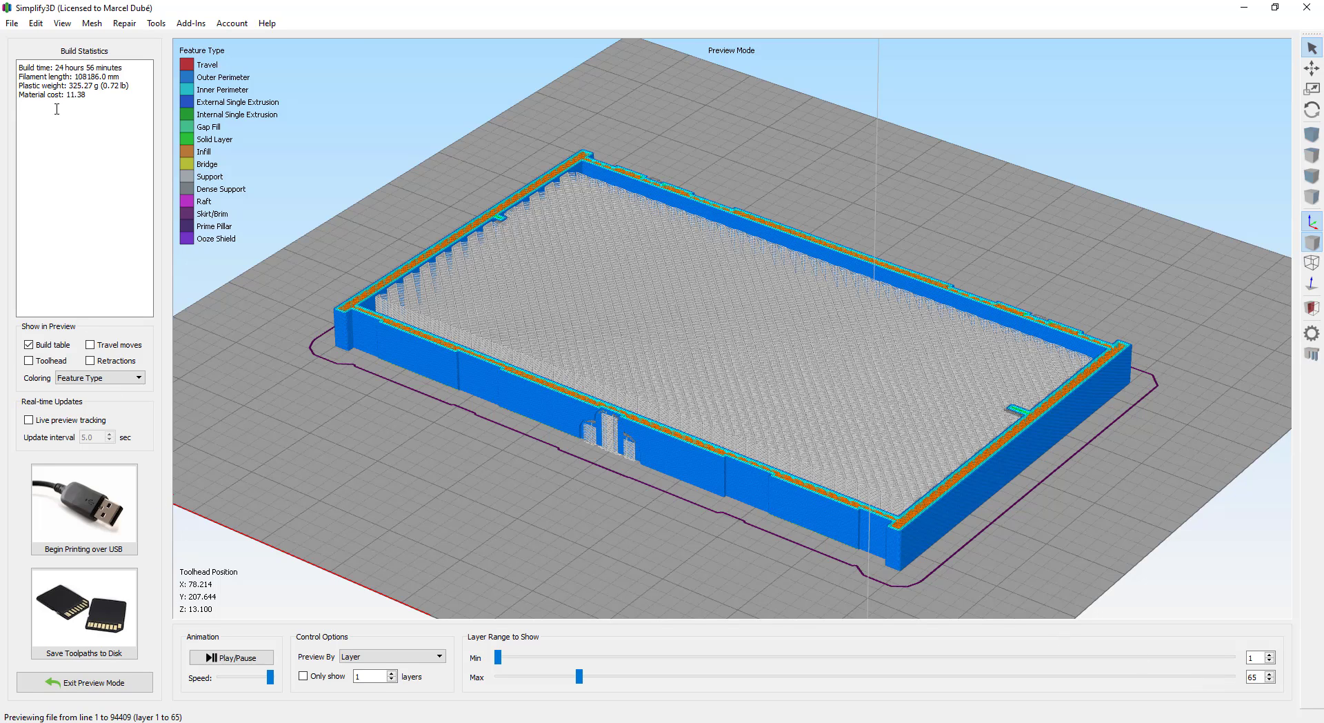
pyautogui.moveTo(71, 96); pyautogui.dragTo(75, 99)
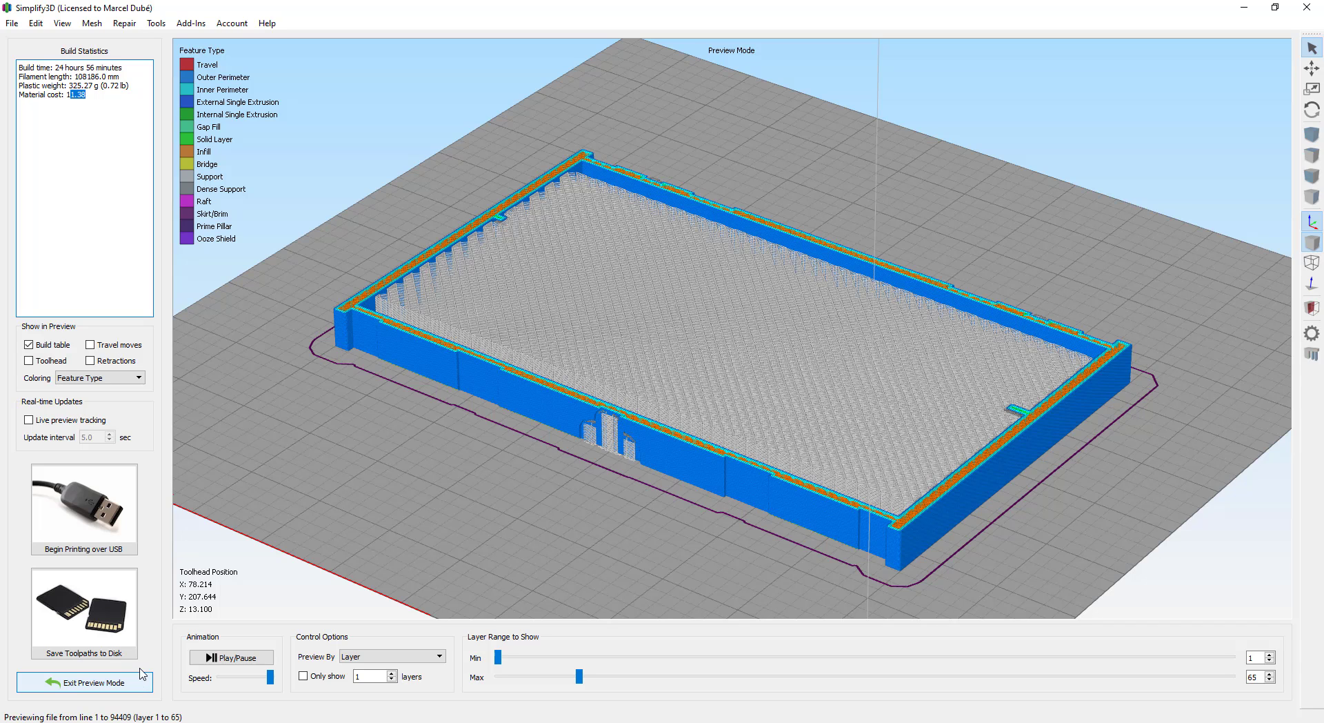
pyautogui.click(141, 674)
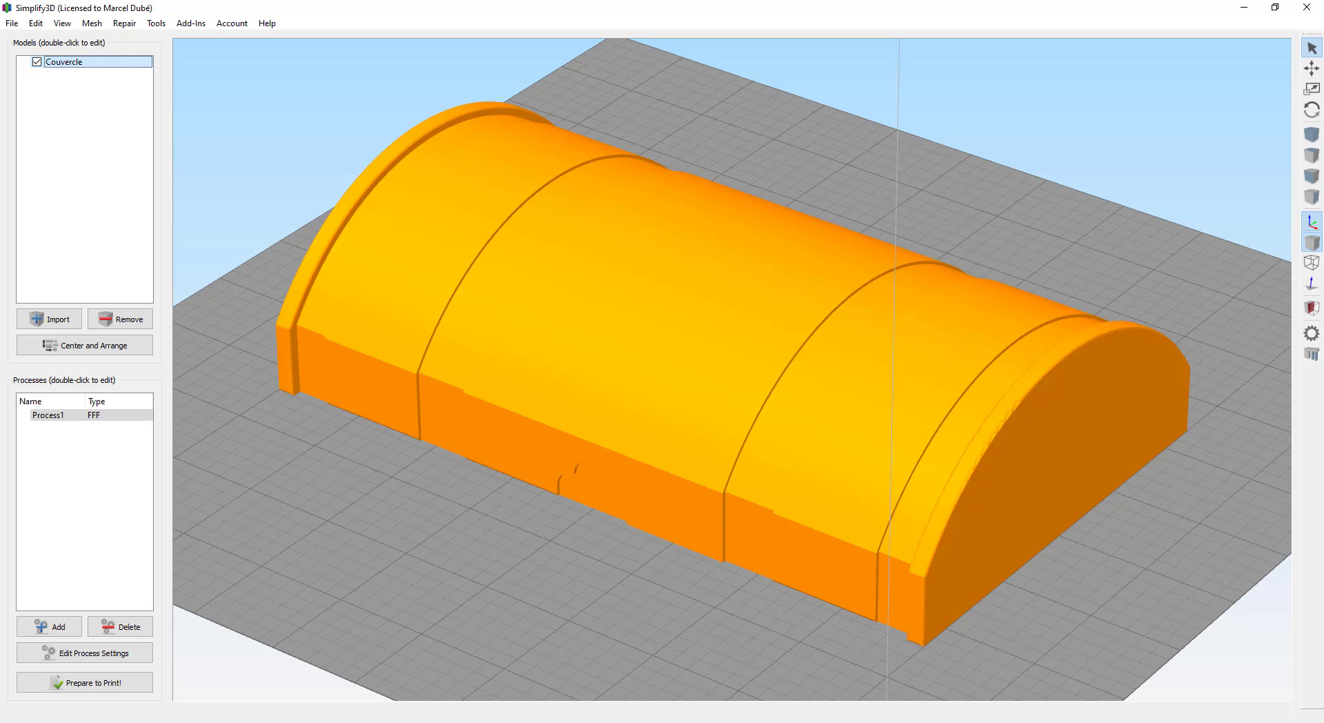
# Switch to FreeCAD, make Couvercle the active body, and expand its origin to list the axes and planes
pyautogui.hotkey('alt', 'Tab')
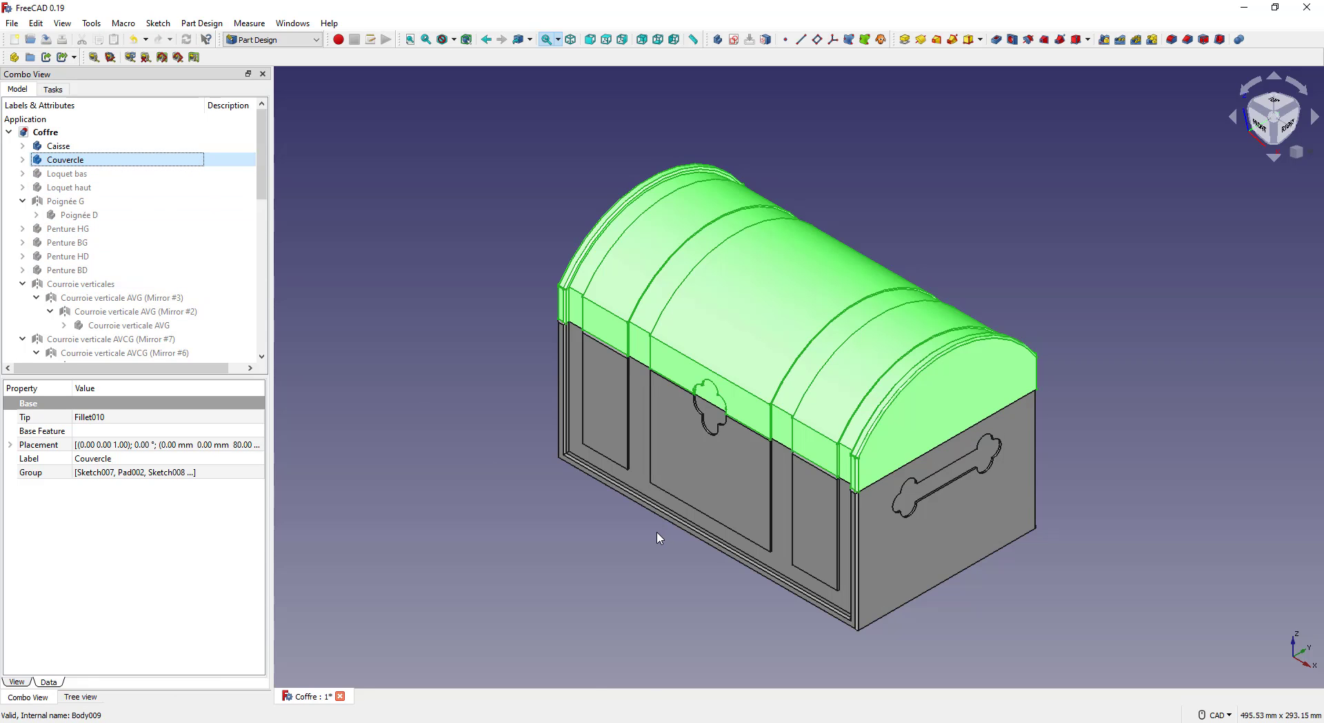
pyautogui.click(956, 407)
pyautogui.moveTo(470, 449); pyautogui.dragTo(491, 338, button='middle')
pyautogui.click(491, 338)
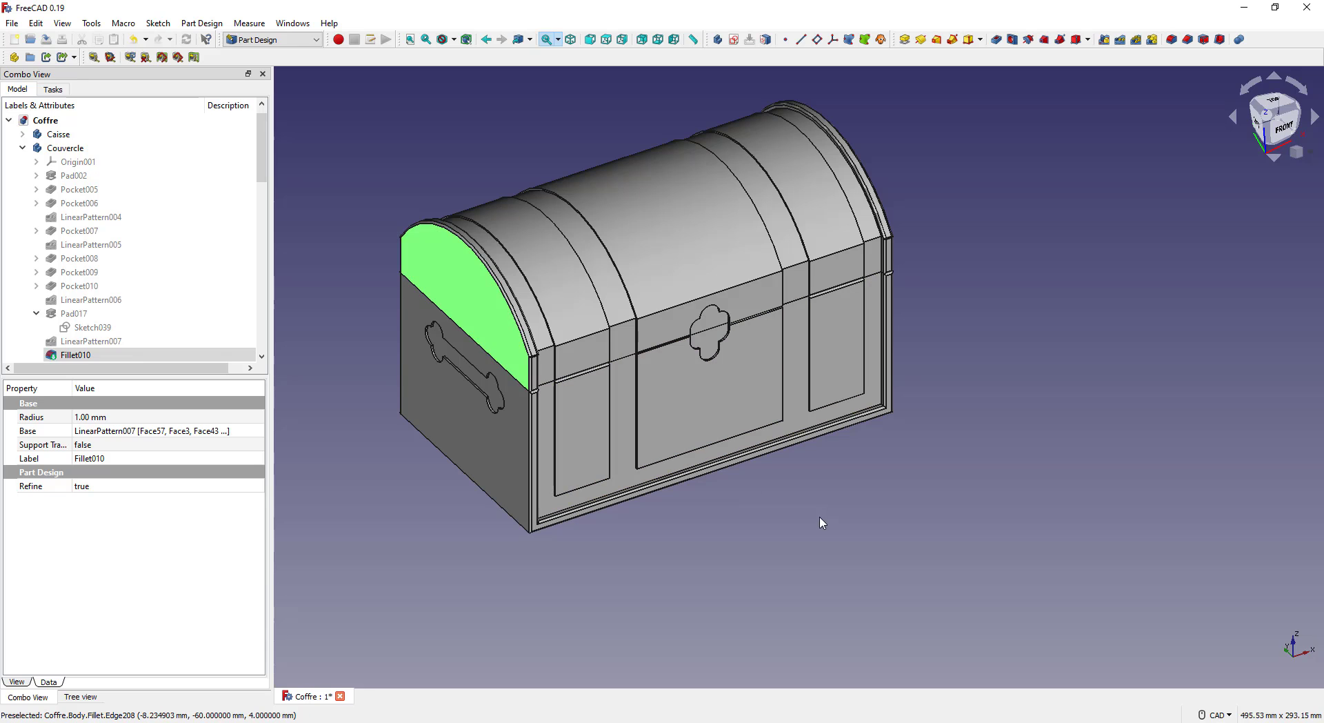
pyautogui.click(884, 517)
pyautogui.moveTo(883, 518); pyautogui.dragTo(621, 359, button='middle')
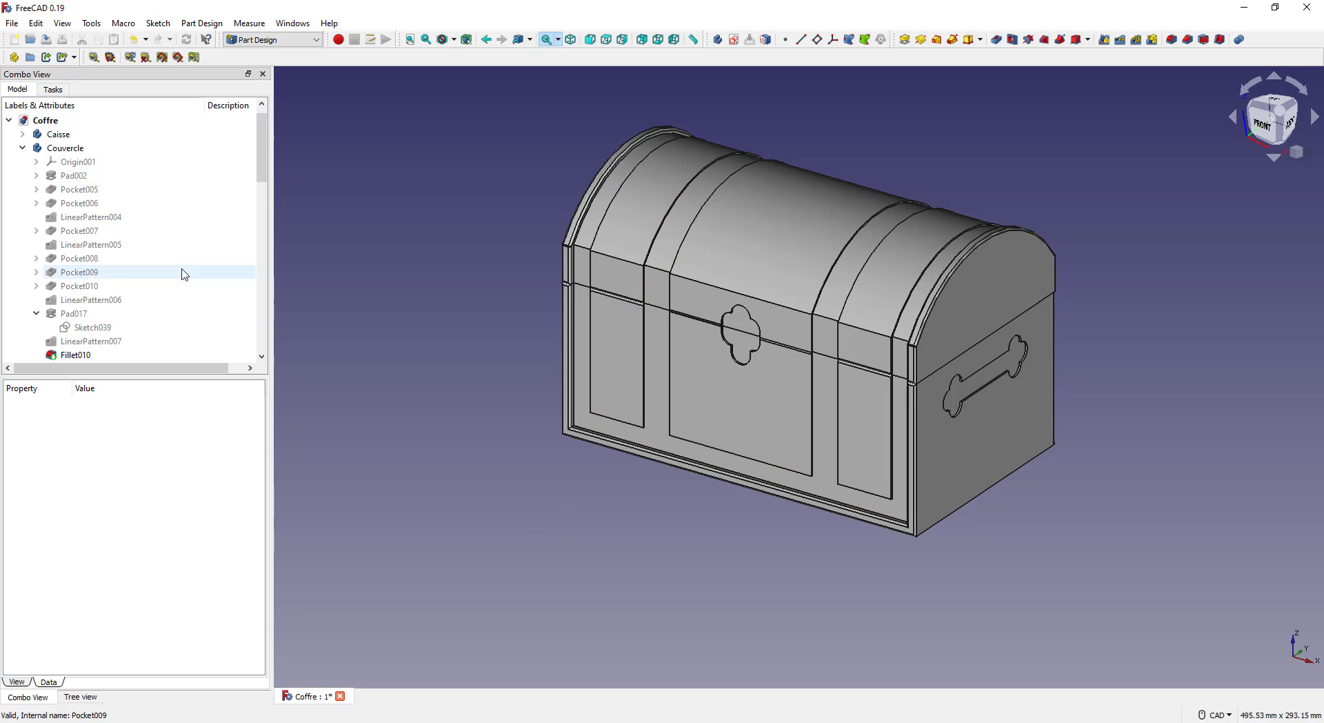
pyautogui.rightClick(106, 152)
pyautogui.click(146, 154)
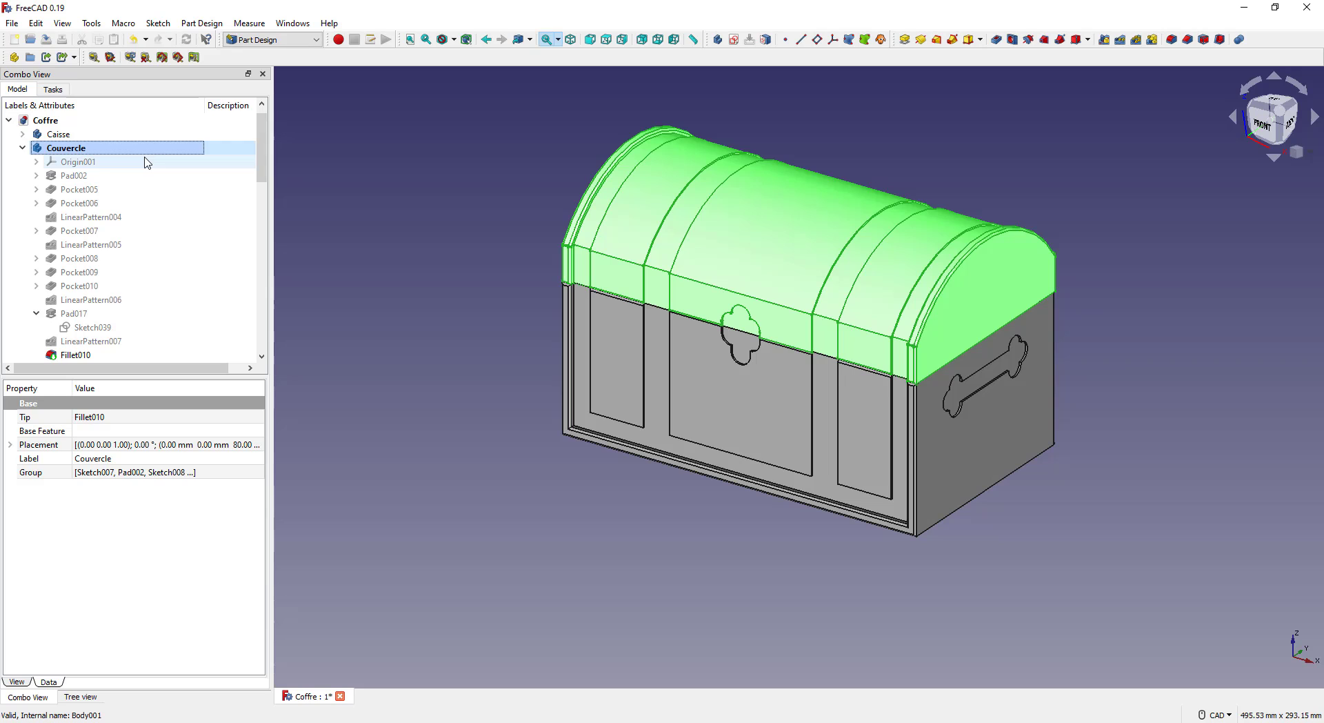
pyautogui.click(36, 314)
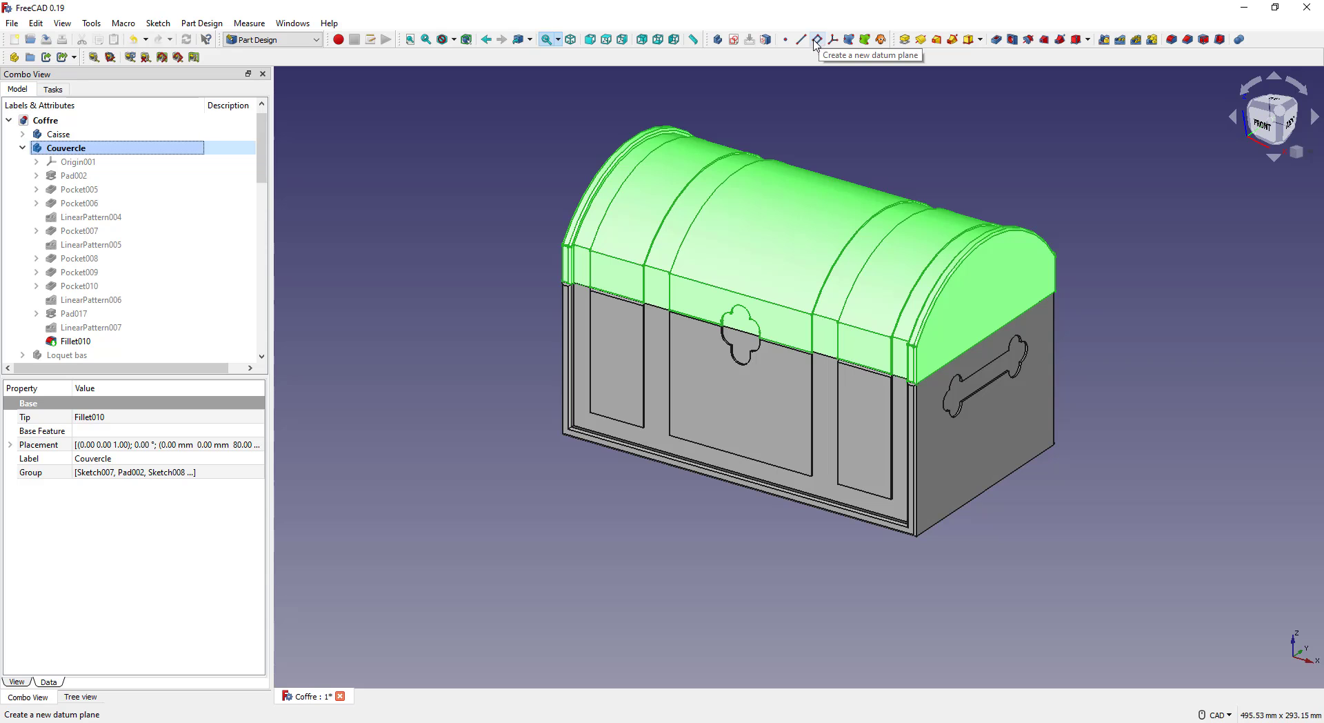
pyautogui.click(35, 161)
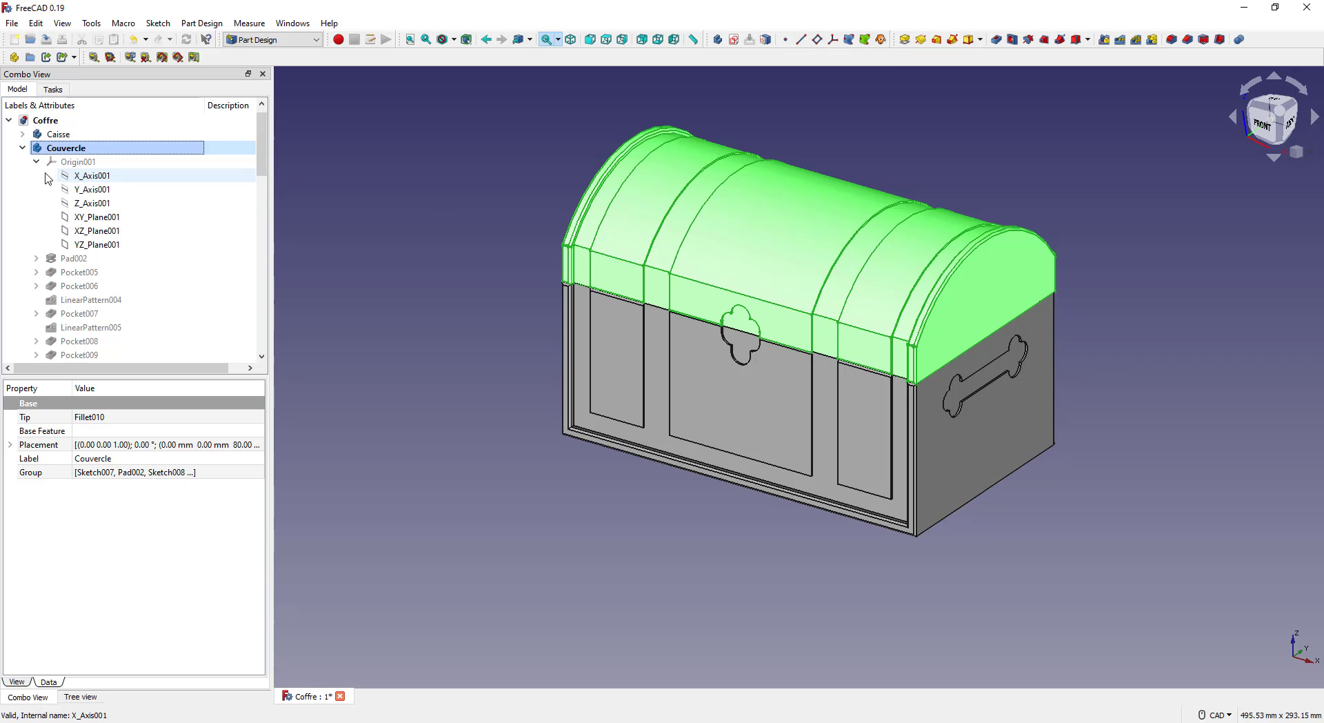
pyautogui.click(818, 40)
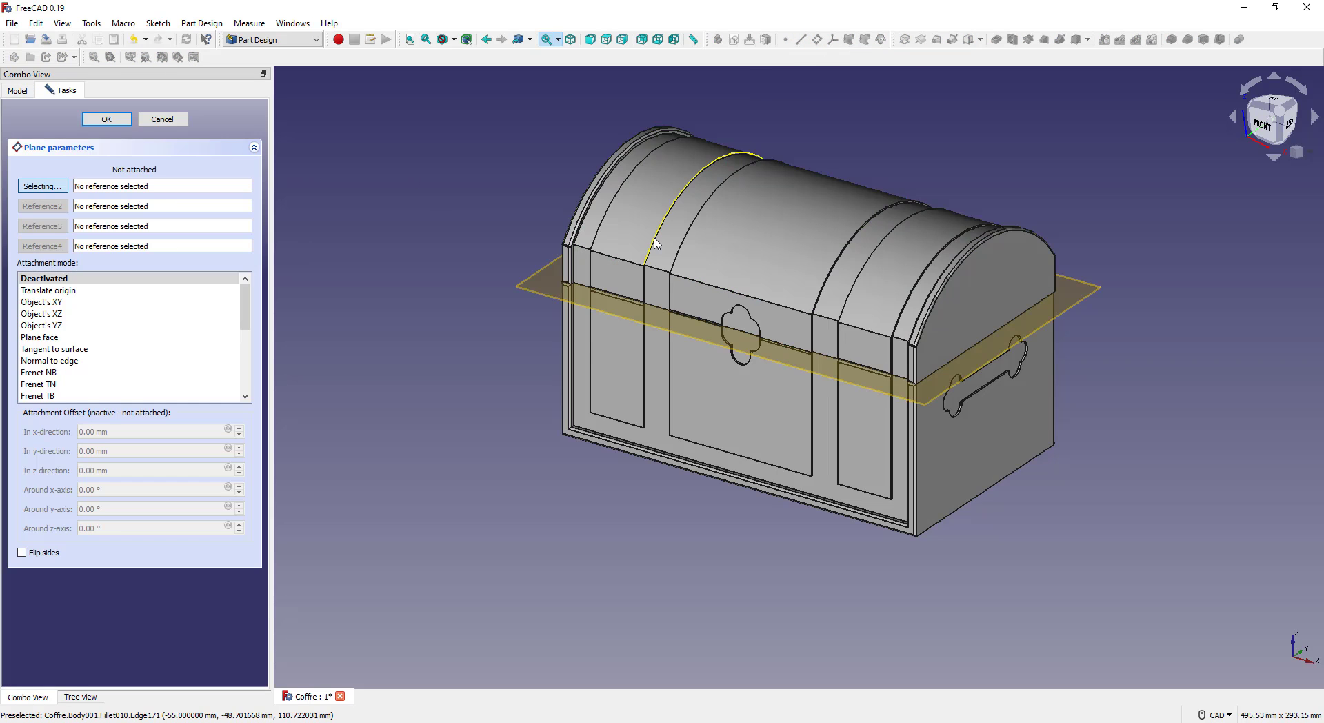
pyautogui.click(161, 123)
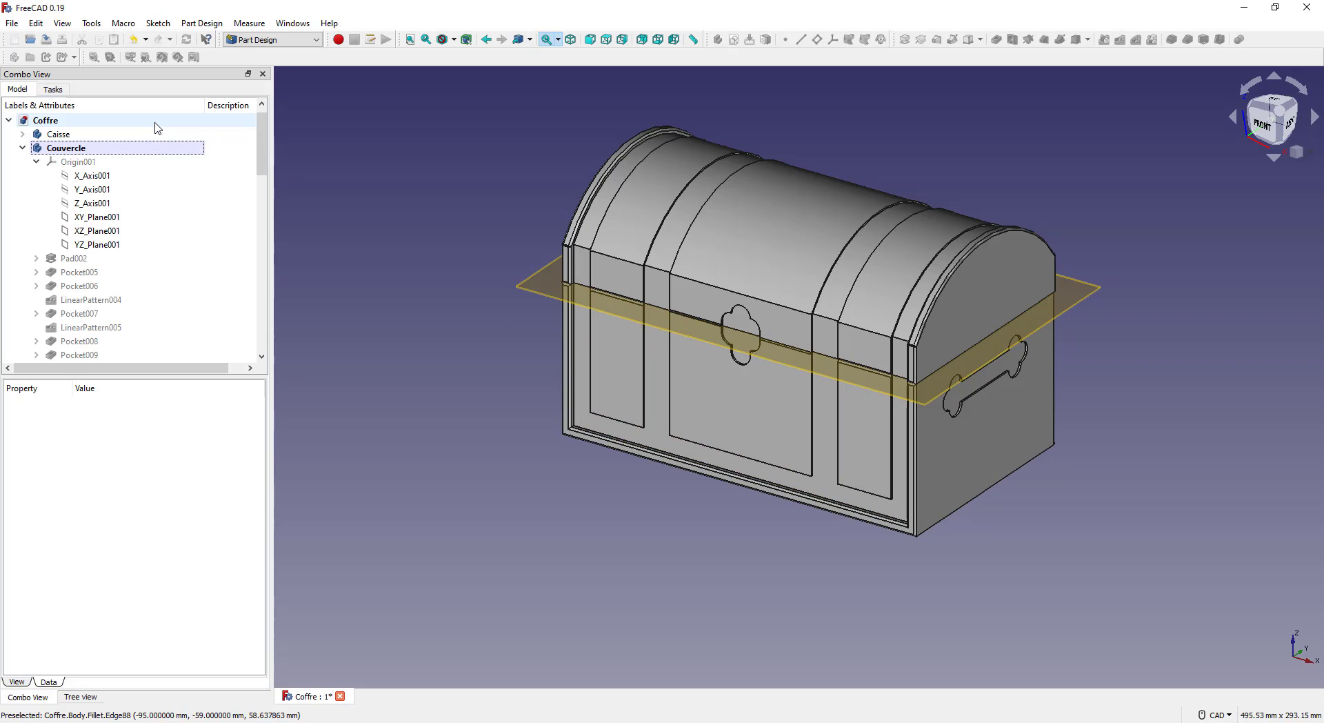
pyautogui.scroll(-1, 207, 276)
pyautogui.scroll(-4, 193, 293)
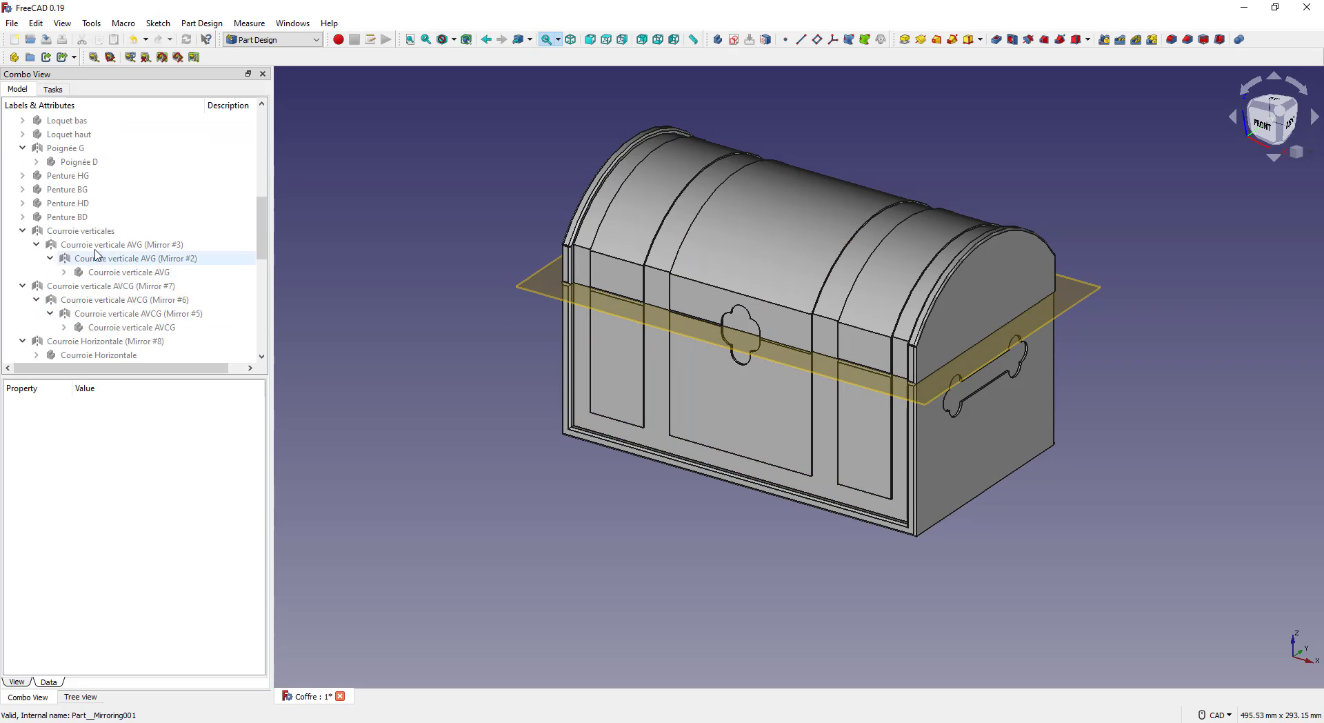
pyautogui.click(135, 40)
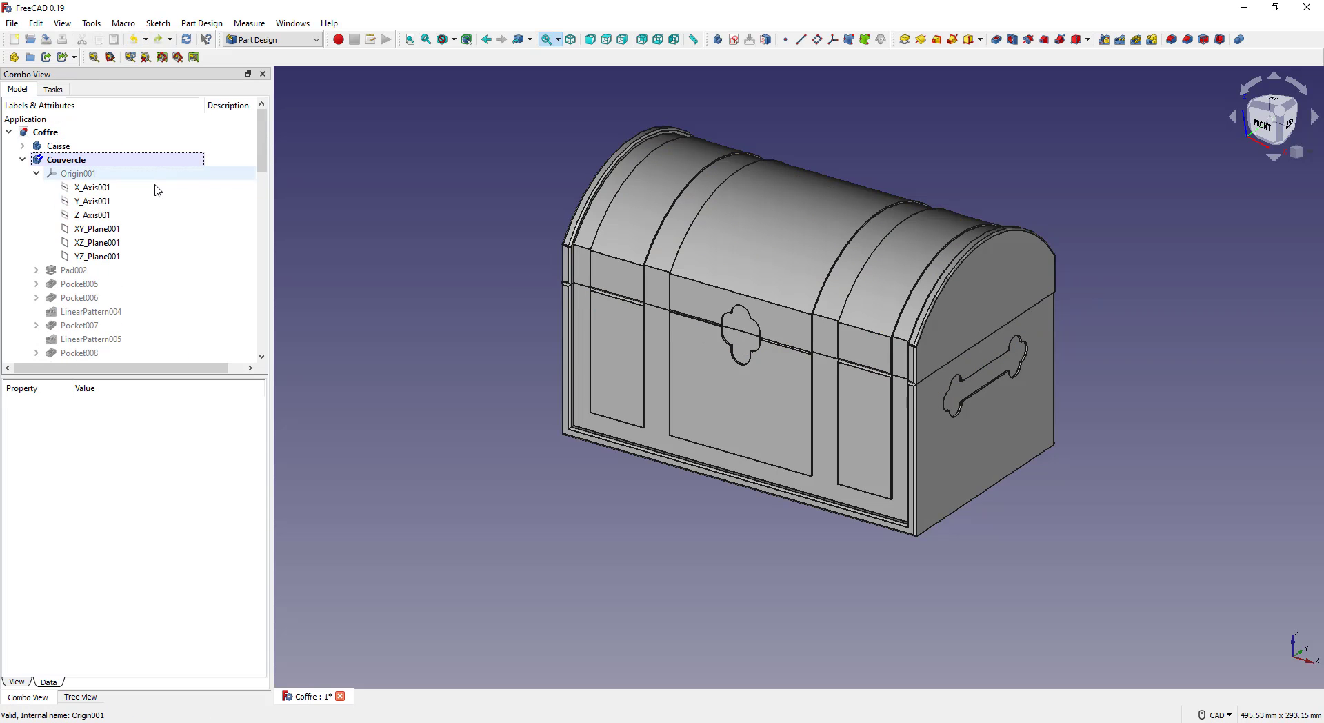
# Show Couvercle's origin in the 3D view, highlight its YZ plane to check its orientation, and hide the origin again
pyautogui.click(131, 259)
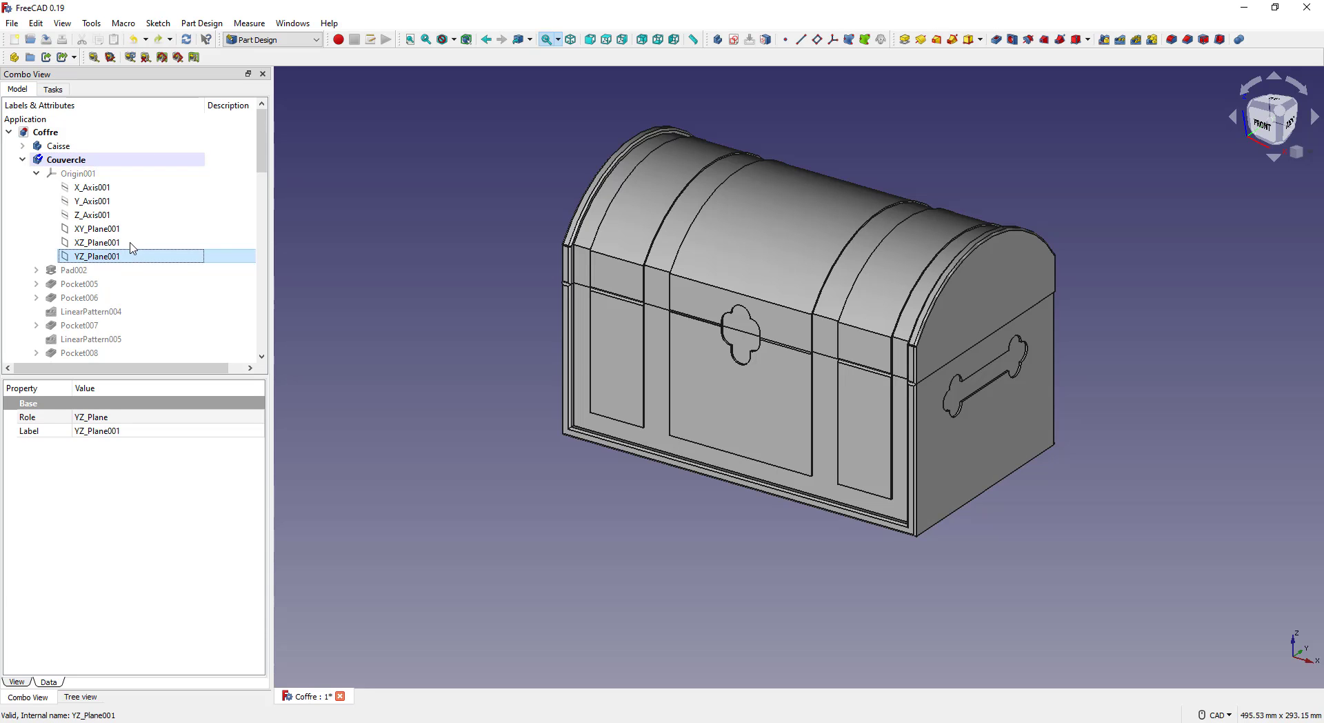
pyautogui.press('Up')
pyautogui.press('Up')
pyautogui.press('Up')
pyautogui.press('Up')
pyautogui.press('Up')
pyautogui.press('Up')
pyautogui.press('space')
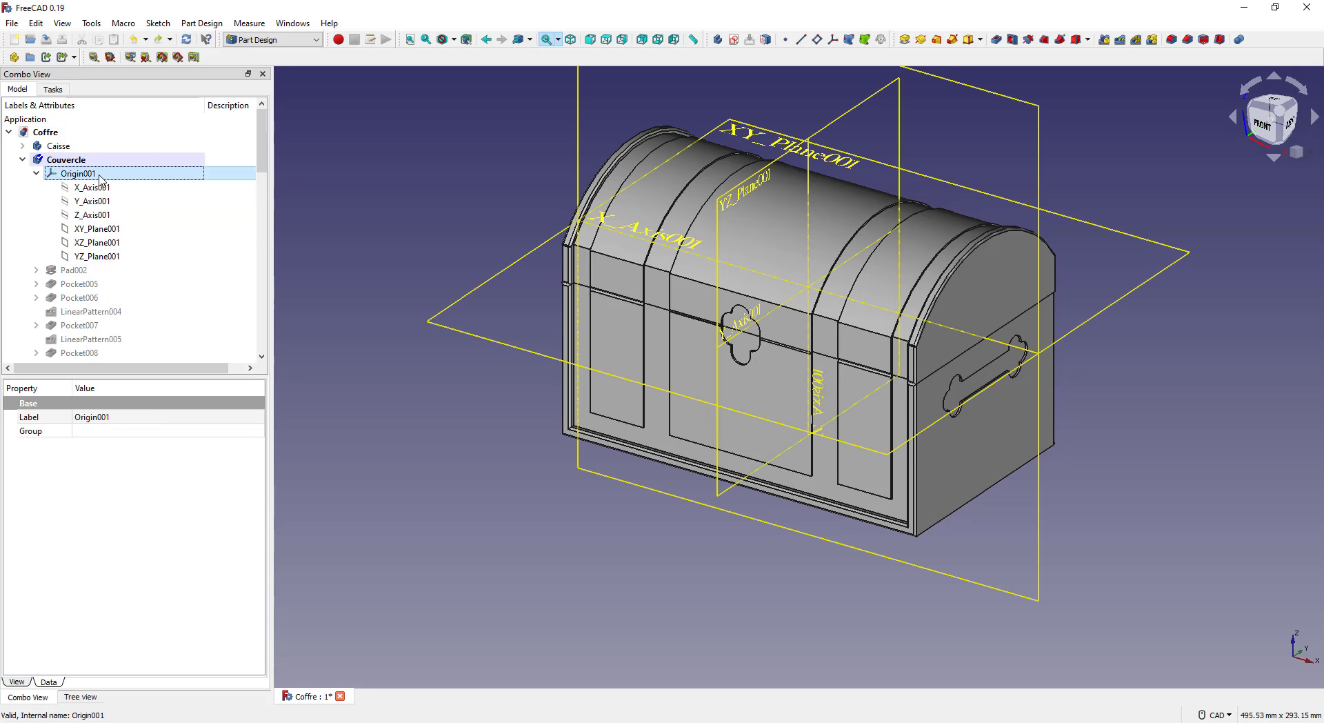
pyautogui.click(128, 256)
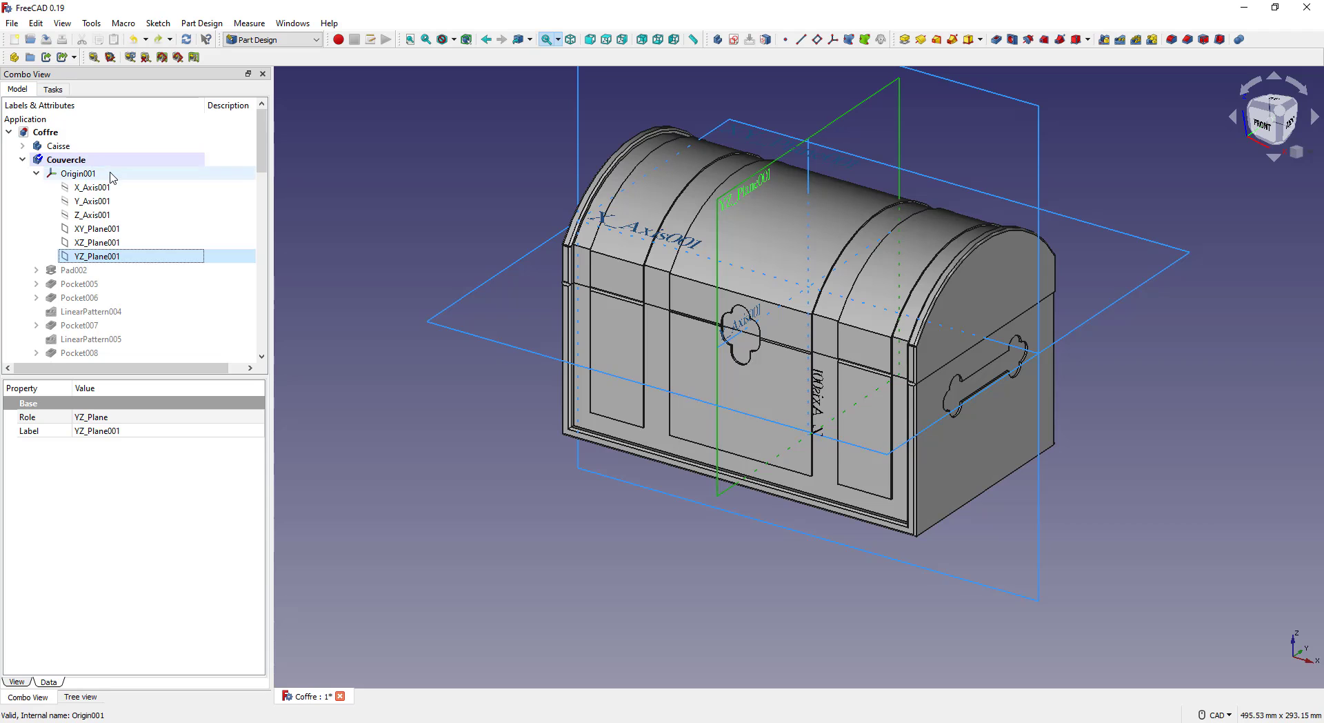
pyautogui.click(110, 174)
pyautogui.press('space')
# Create a datum plane in Couvercle attached to the YZ plane of its origin
pyautogui.click(115, 257)
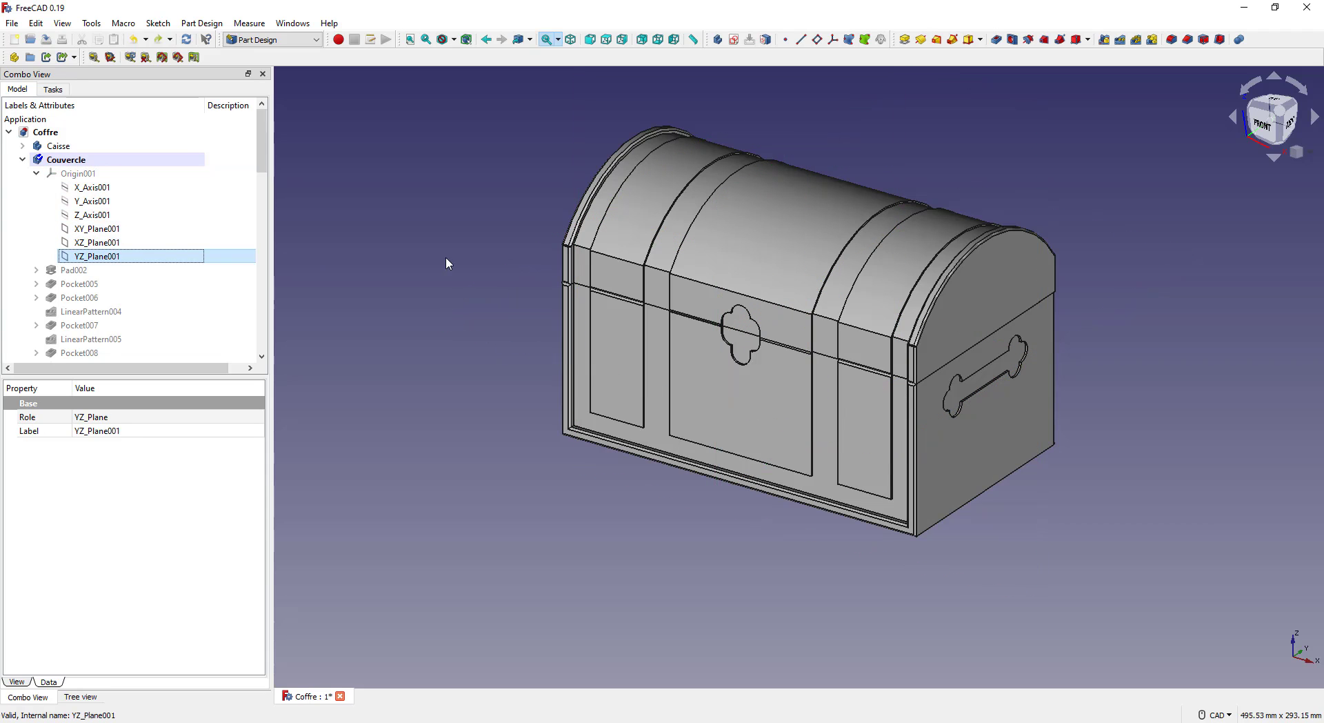
pyautogui.click(817, 40)
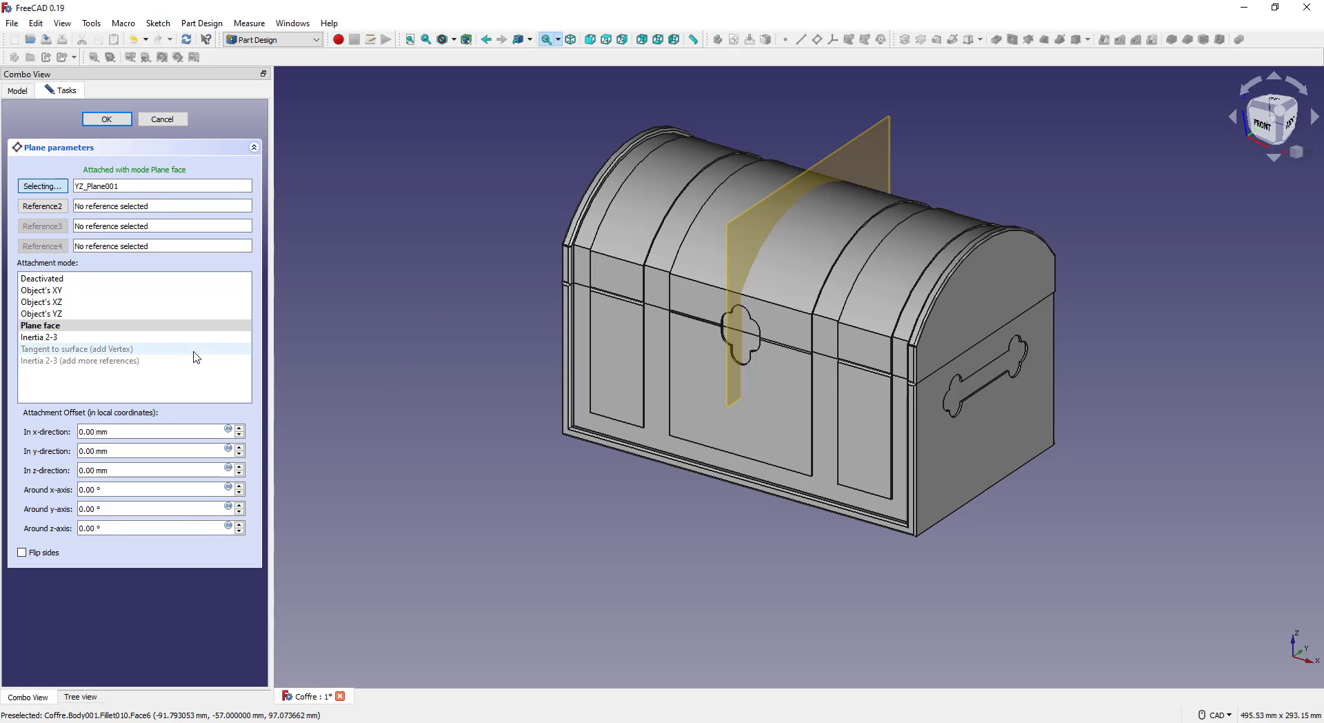
pyautogui.click(172, 429)
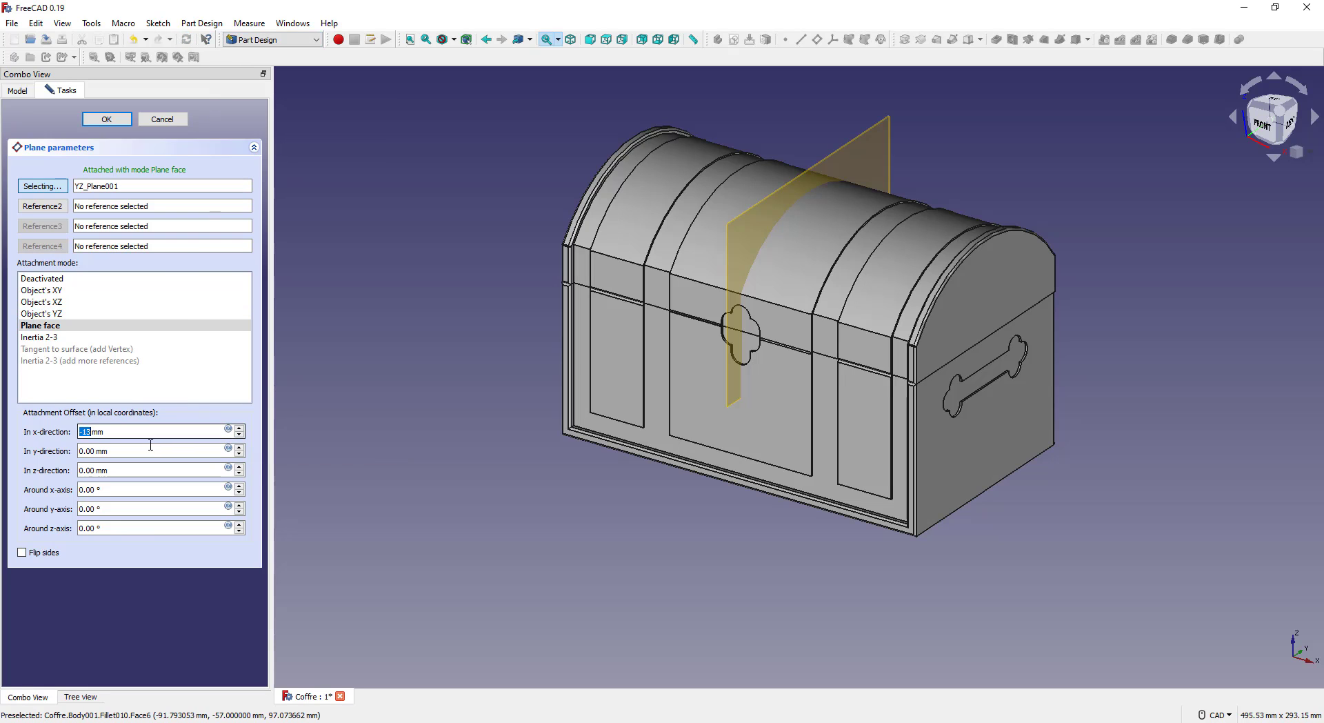
pyautogui.moveTo(154, 432); pyautogui.dragTo(30, 430)
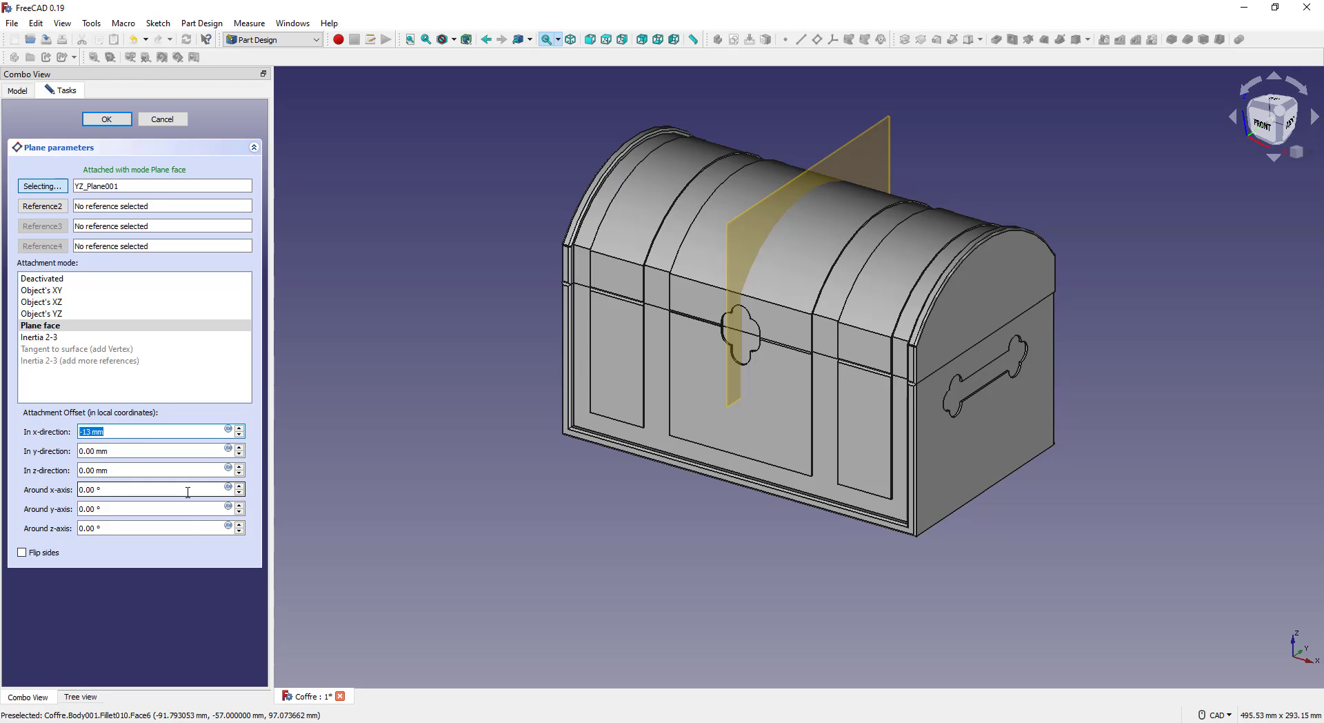
pyautogui.hotkey('ctrl', 'x')
# Offset the datum plane -46 mm in its z-direction and check its position against the chest's front band from the front
pyautogui.click(148, 469)
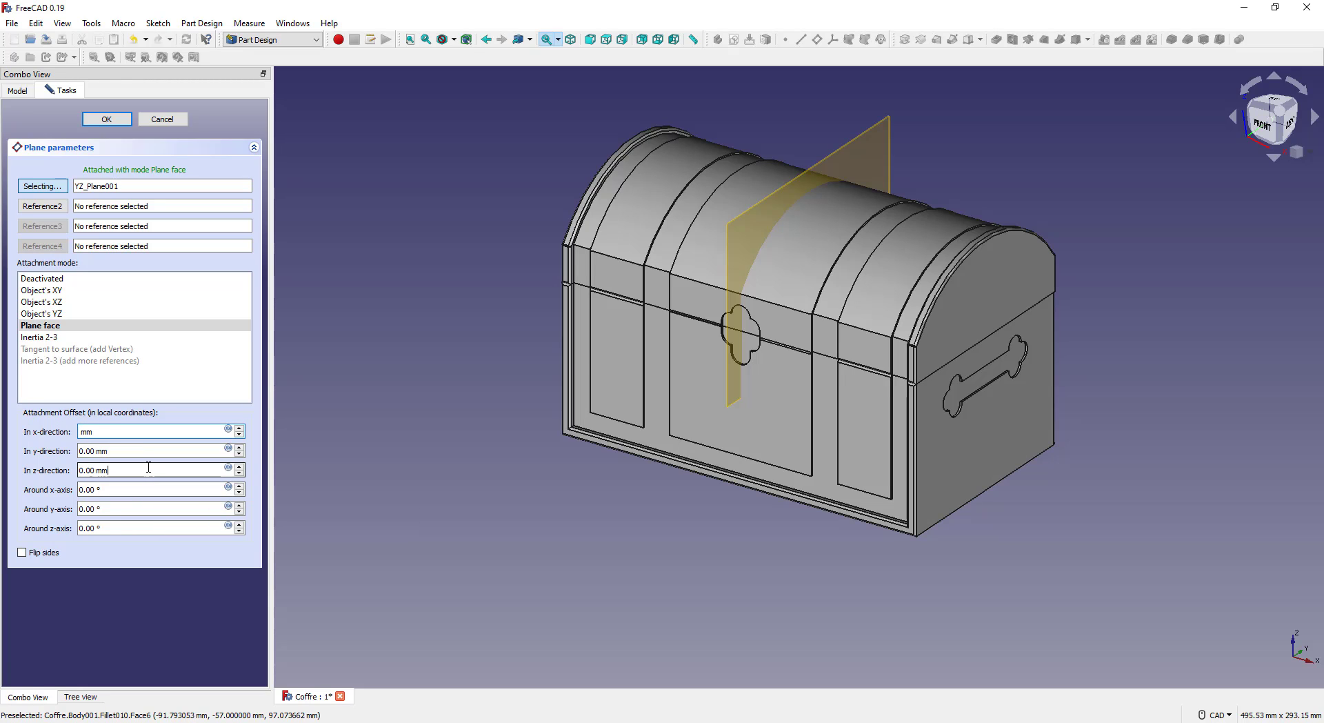
pyautogui.press('Down')
pyautogui.press('Down')
pyautogui.press('Down')
pyautogui.press('Down')
pyautogui.press('Down')
pyautogui.press('Down')
pyautogui.press('Down')
pyautogui.press('Down')
pyautogui.press('Down')
pyautogui.press('Down')
pyautogui.press('Down')
pyautogui.press('Down')
pyautogui.press('Down')
pyautogui.press('Down')
pyautogui.press('Down')
pyautogui.press('Down')
pyautogui.press('Down')
pyautogui.press('Down')
pyautogui.press('Down')
pyautogui.press('Down')
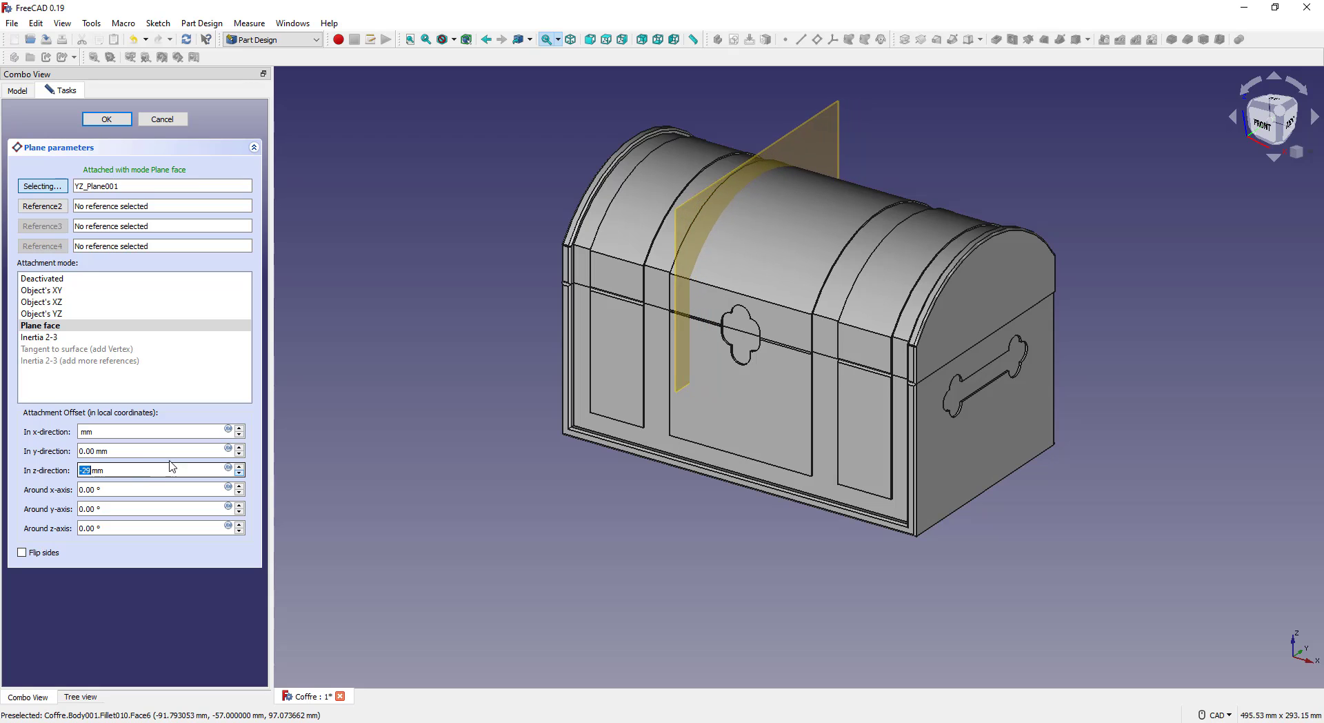
pyautogui.press('Down')
pyautogui.press('Down')
pyautogui.press('Down')
pyautogui.press('Down')
pyautogui.press('Down')
pyautogui.press('Down')
pyautogui.scroll(6, 648, 332)
pyautogui.moveTo(620, 391); pyautogui.dragTo(733, 387, button='middle')
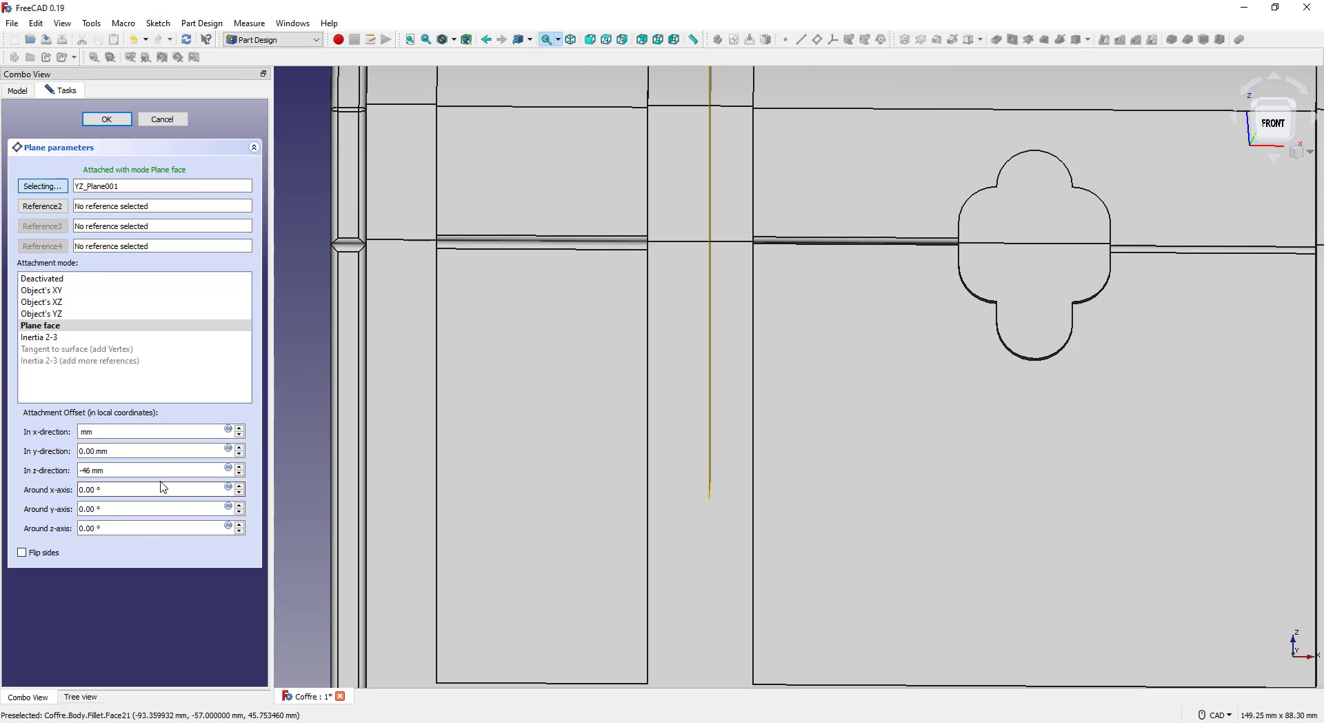
# Set the datum plane's attachment offset in the z-direction to -47.5 mm and accept the plane parameters
pyautogui.scroll(-1, 162, 472)
pyautogui.scroll(-1, 164, 475)
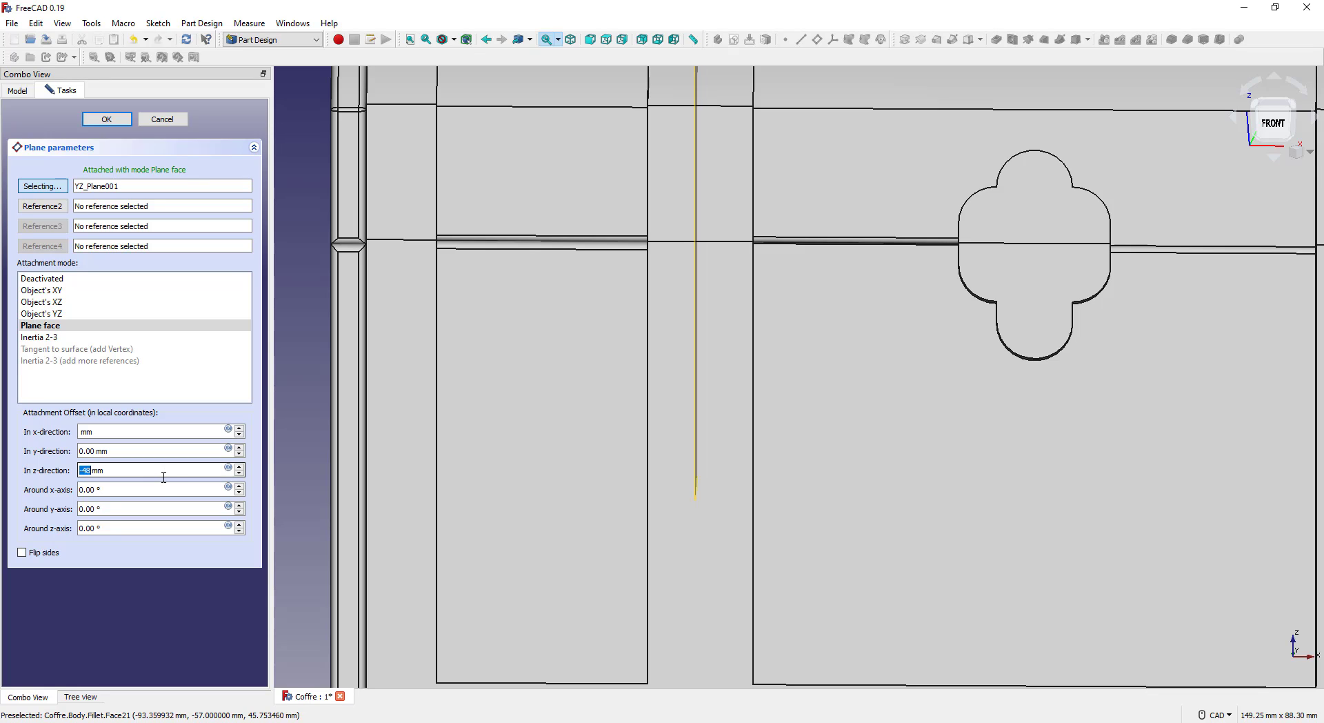
pyautogui.moveTo(163, 474); pyautogui.dragTo(2, 478)
pyautogui.write('-47.')
pyautogui.press('Return')
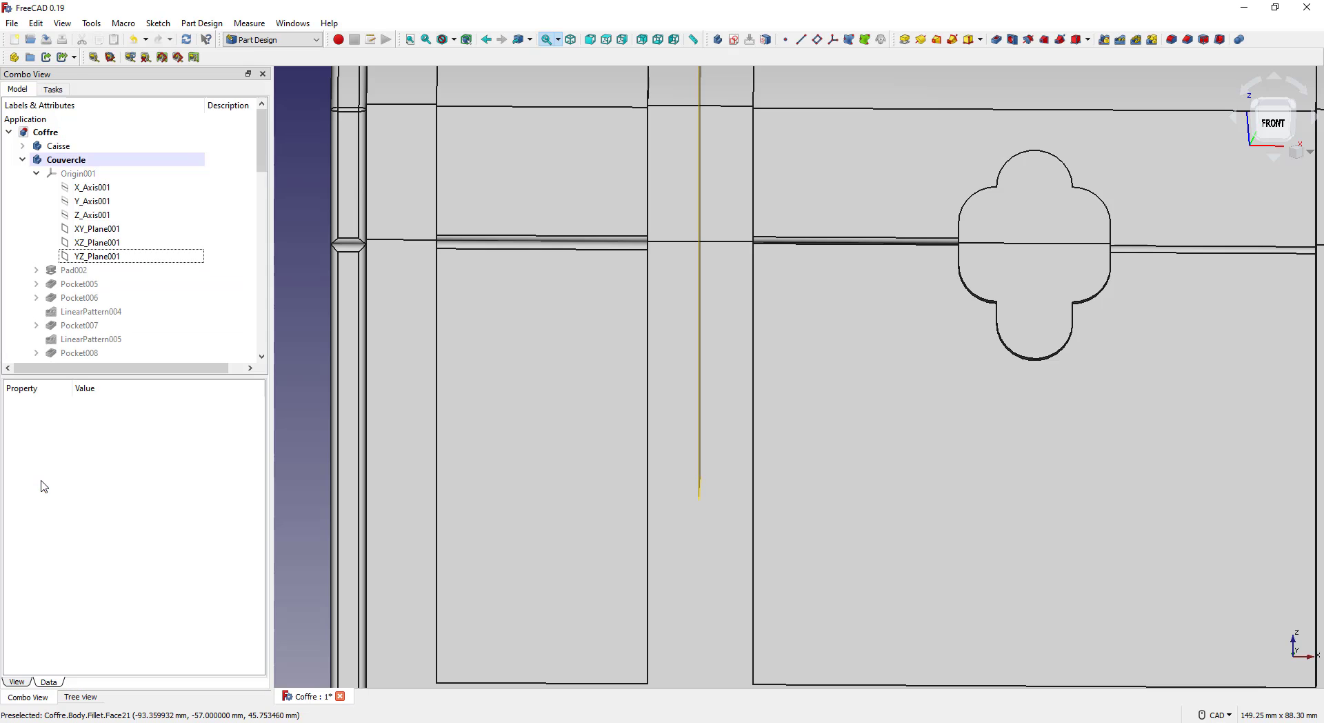
# Collapse the lid's origin group and set the datum plane's resize mode to Manual
pyautogui.click(36, 173)
pyautogui.scroll(-6, 423, 391)
pyautogui.scroll(-4, 423, 391)
pyautogui.press('0')
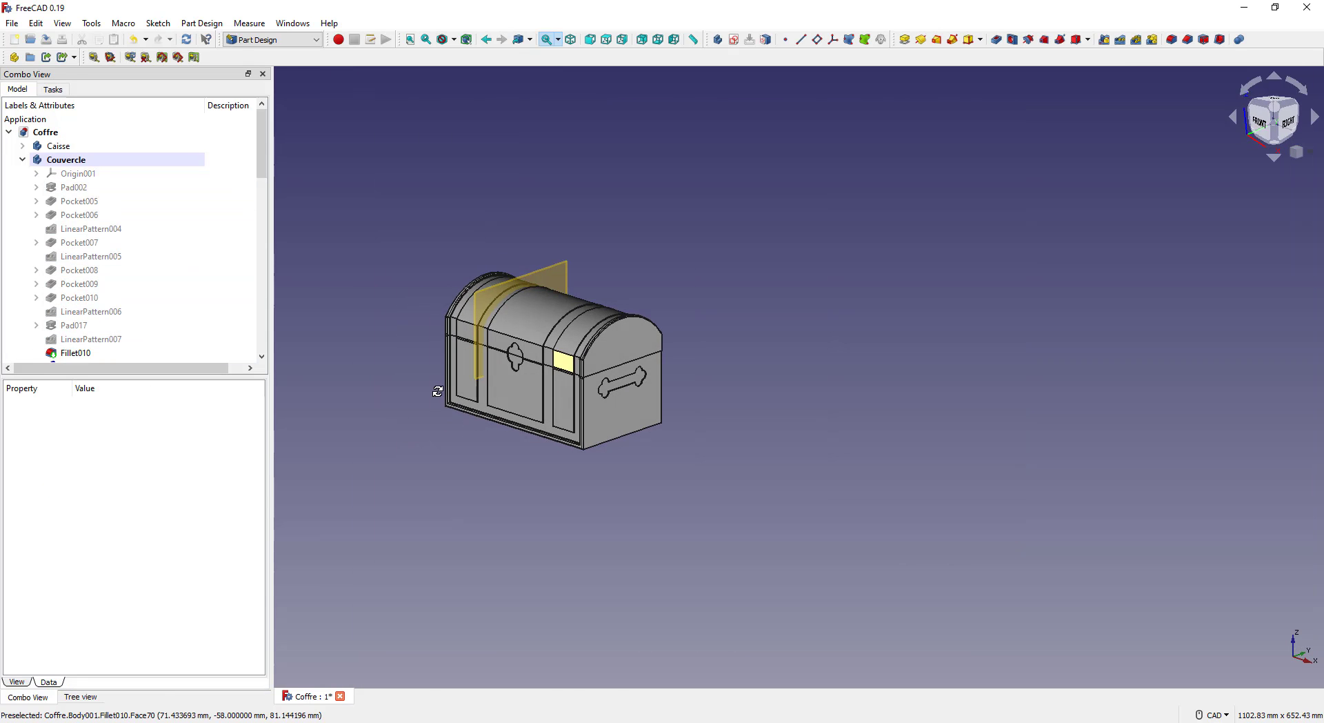
pyautogui.scroll(-6, 138, 317)
pyautogui.click(82, 120)
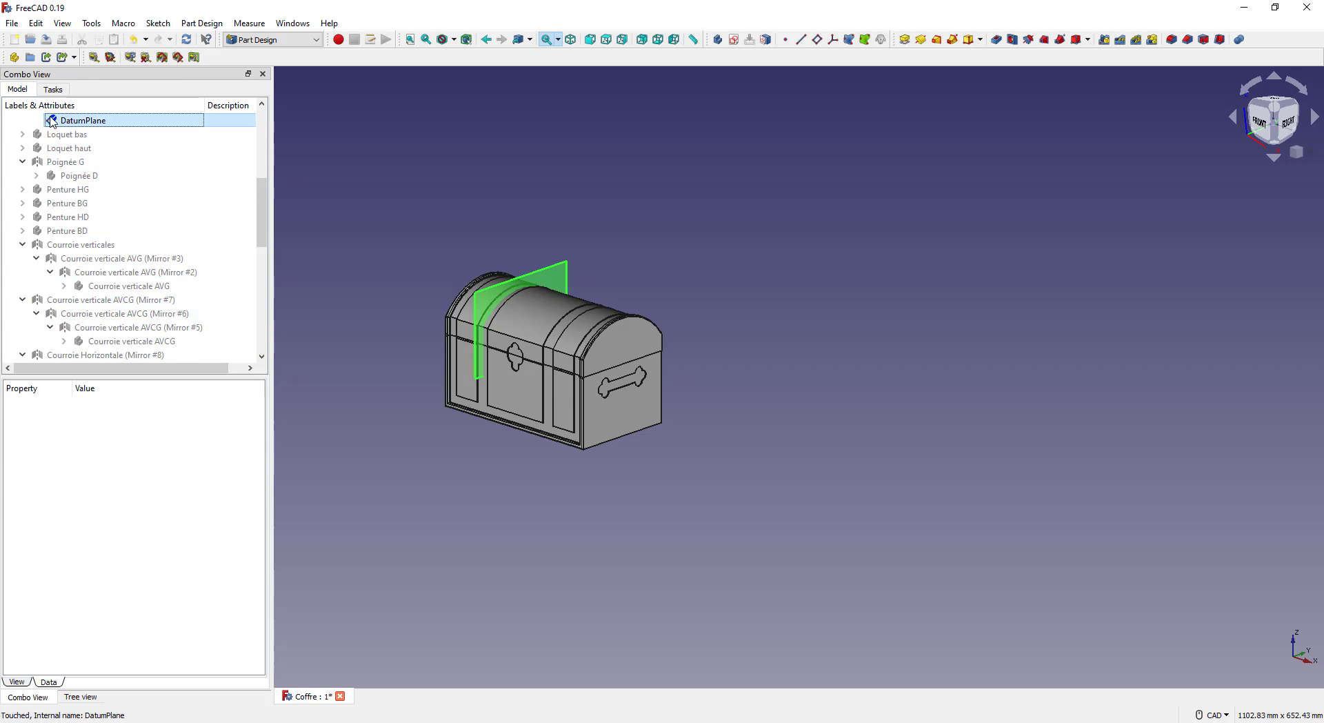
pyautogui.click(147, 542)
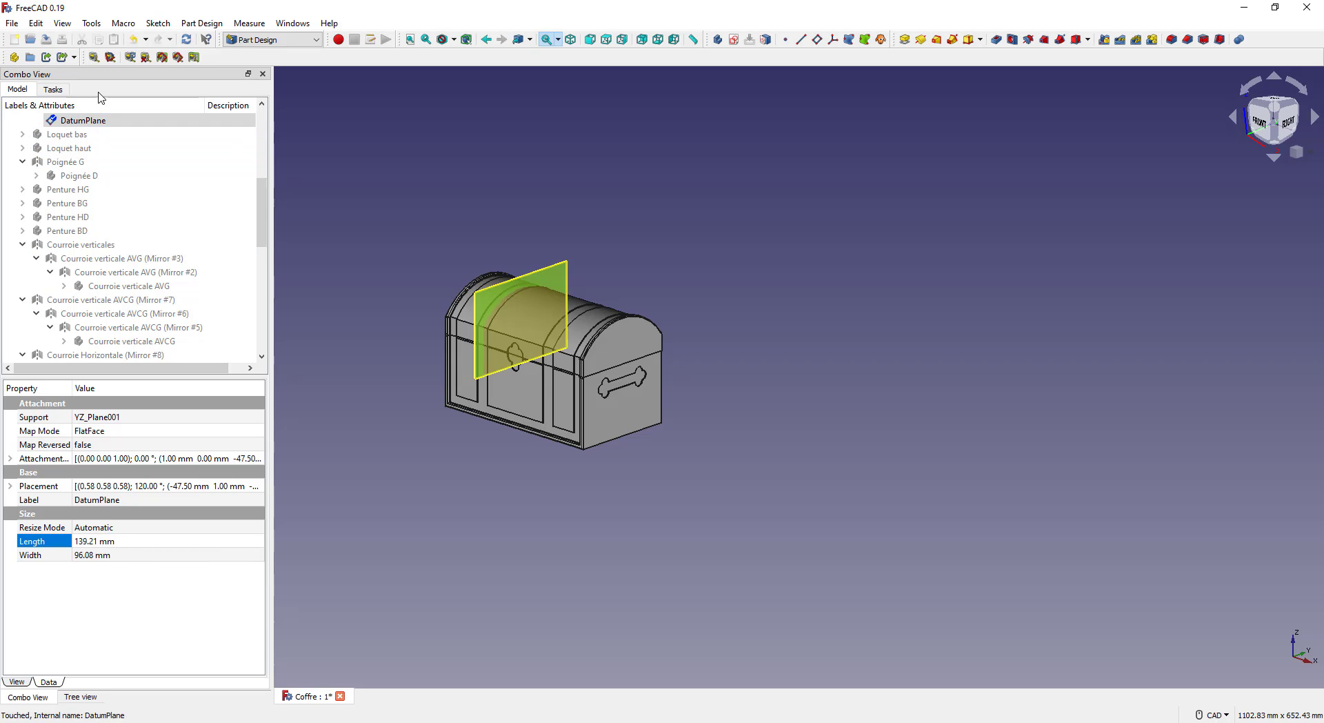
pyautogui.keyDown('ctrl'); pyautogui.click(107, 555); pyautogui.keyUp('ctrl')
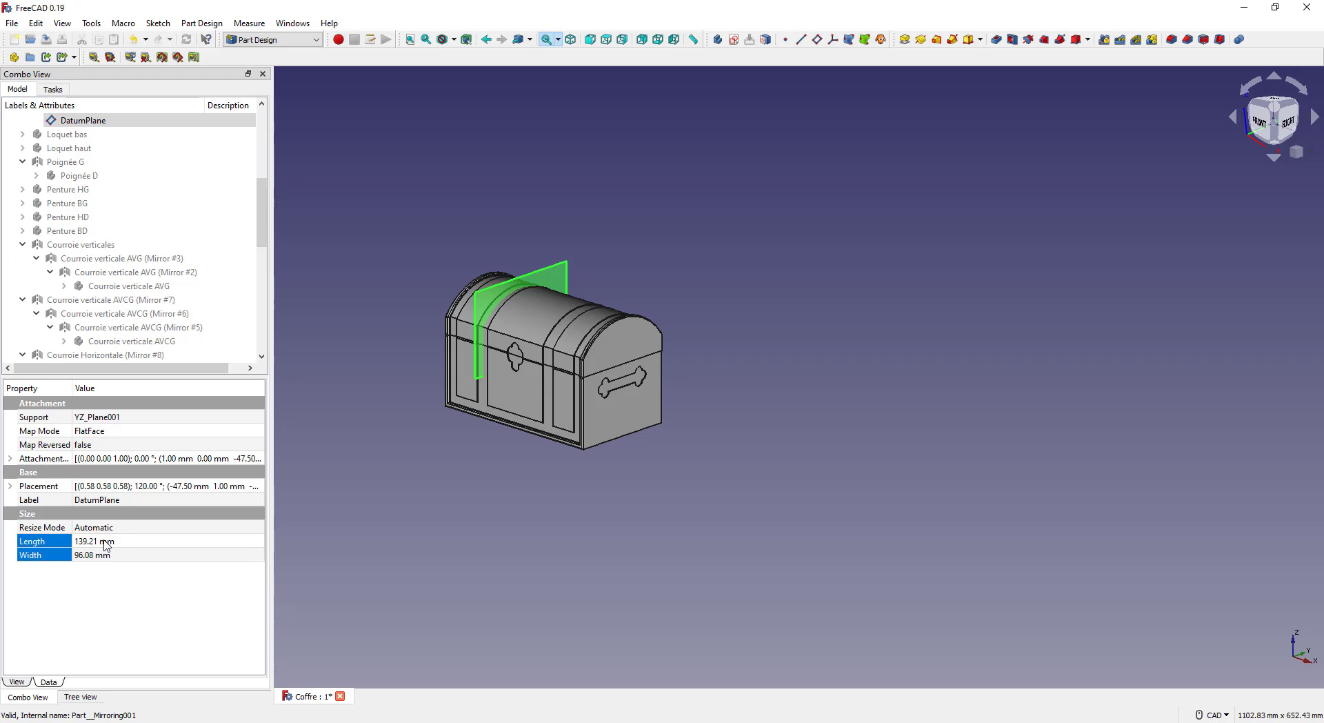
pyautogui.click(103, 541)
pyautogui.click(110, 529)
pyautogui.click(110, 529)
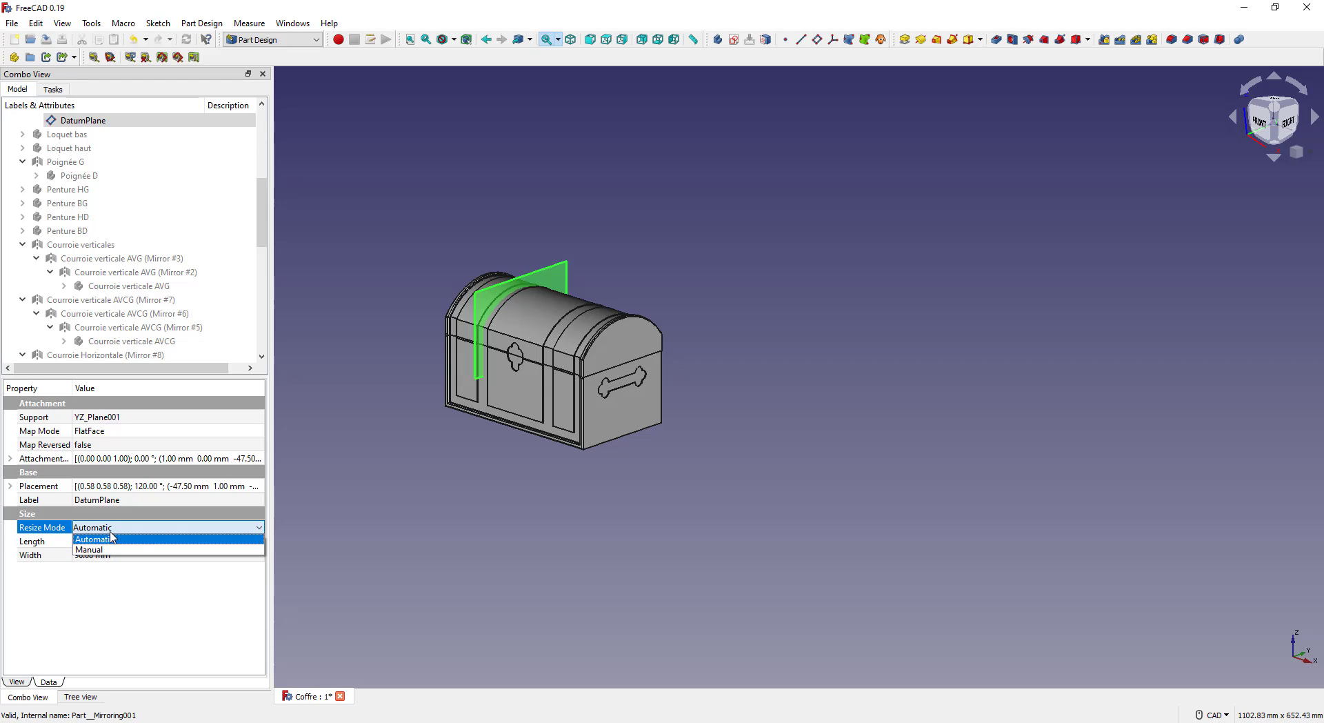
pyautogui.click(110, 550)
# Resize the datum plane to a length of 300 mm and a width of 300 mm
pyautogui.click(113, 542)
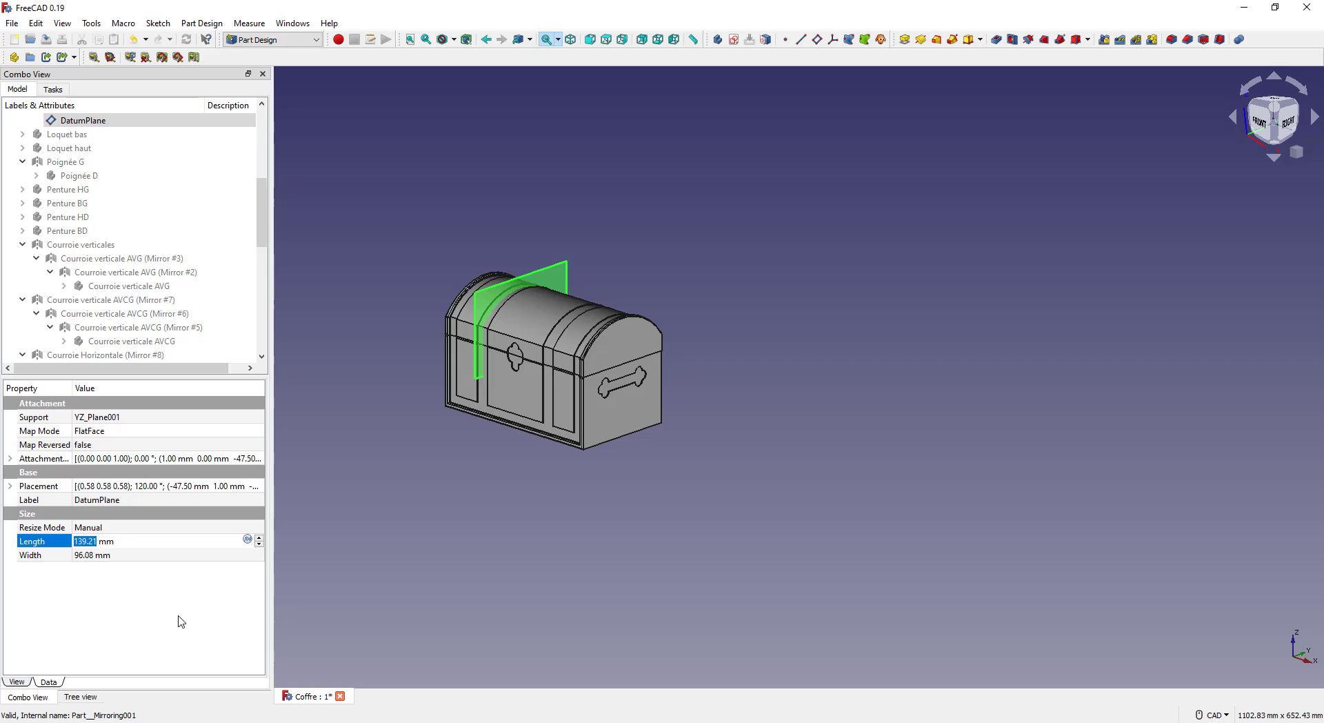
pyautogui.write('300')
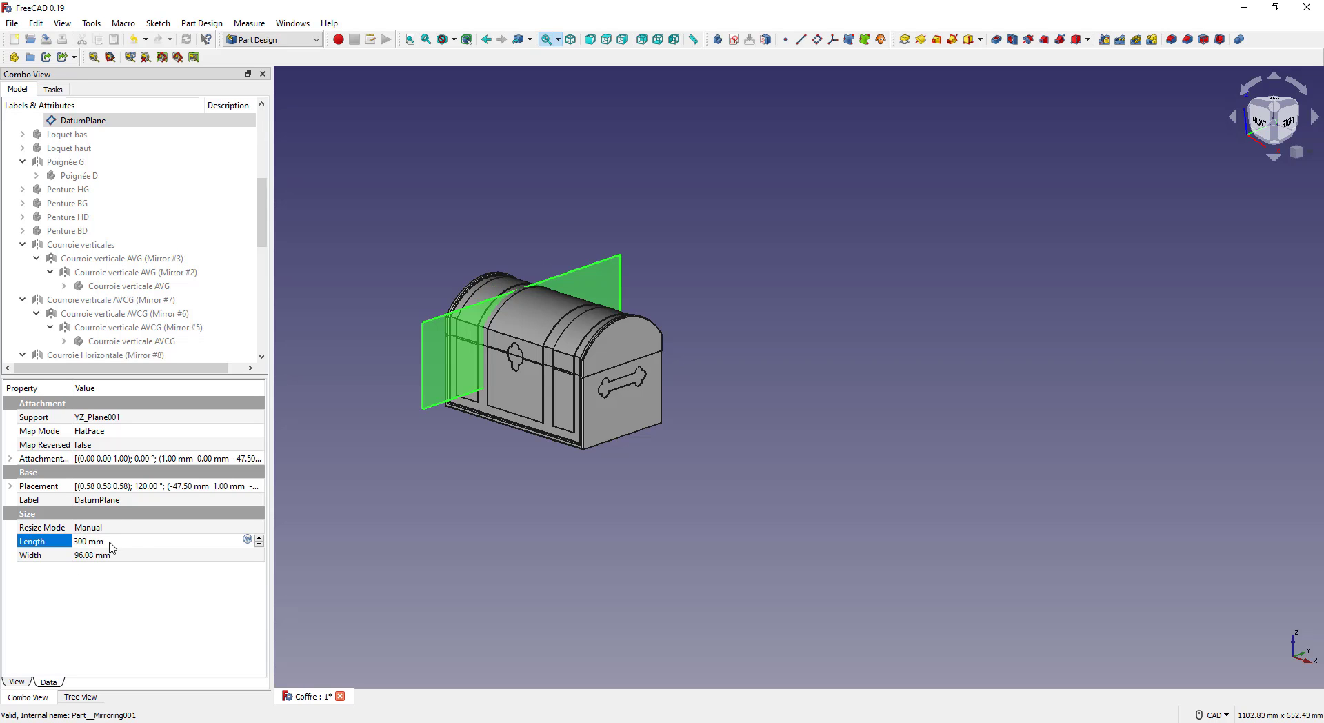
pyautogui.click(143, 555)
pyautogui.write('300')
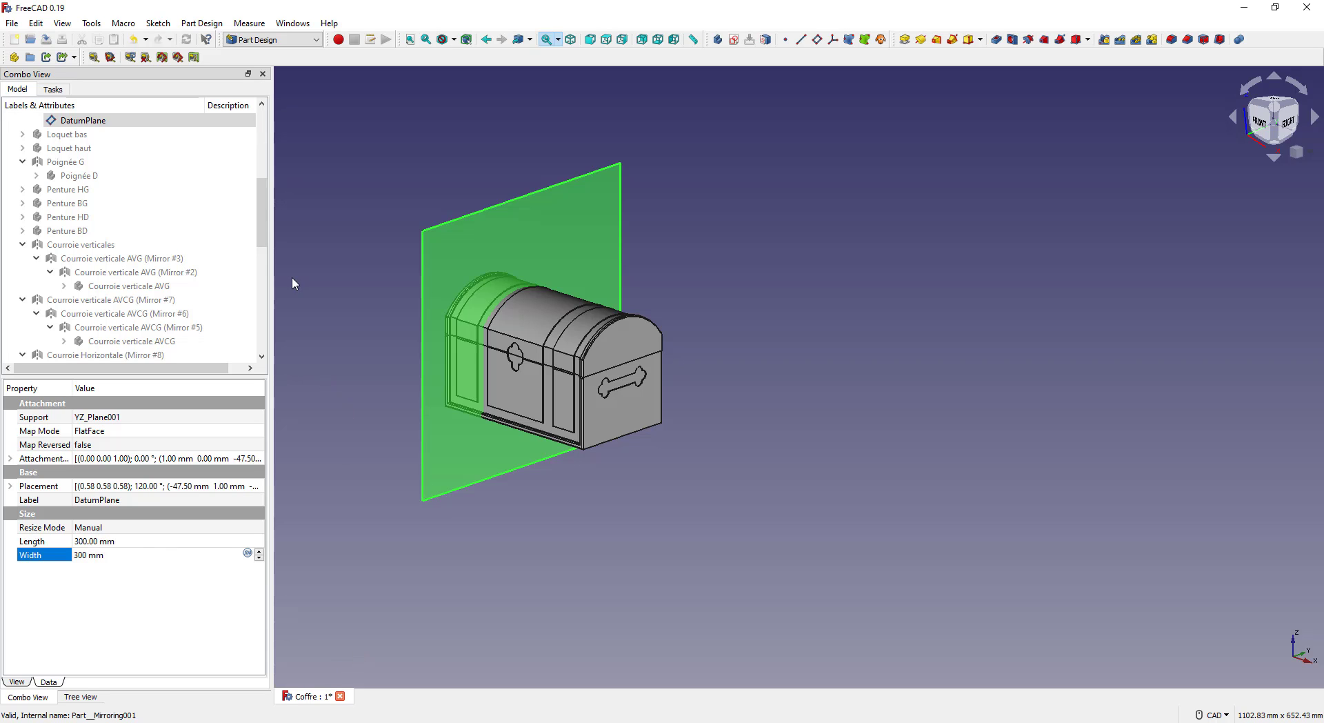
# Select the Couvercle body together with the datum plane and switch to the Part workbench
pyautogui.moveTo(262, 215); pyautogui.dragTo(256, 169)
pyautogui.scroll(1, 255, 148)
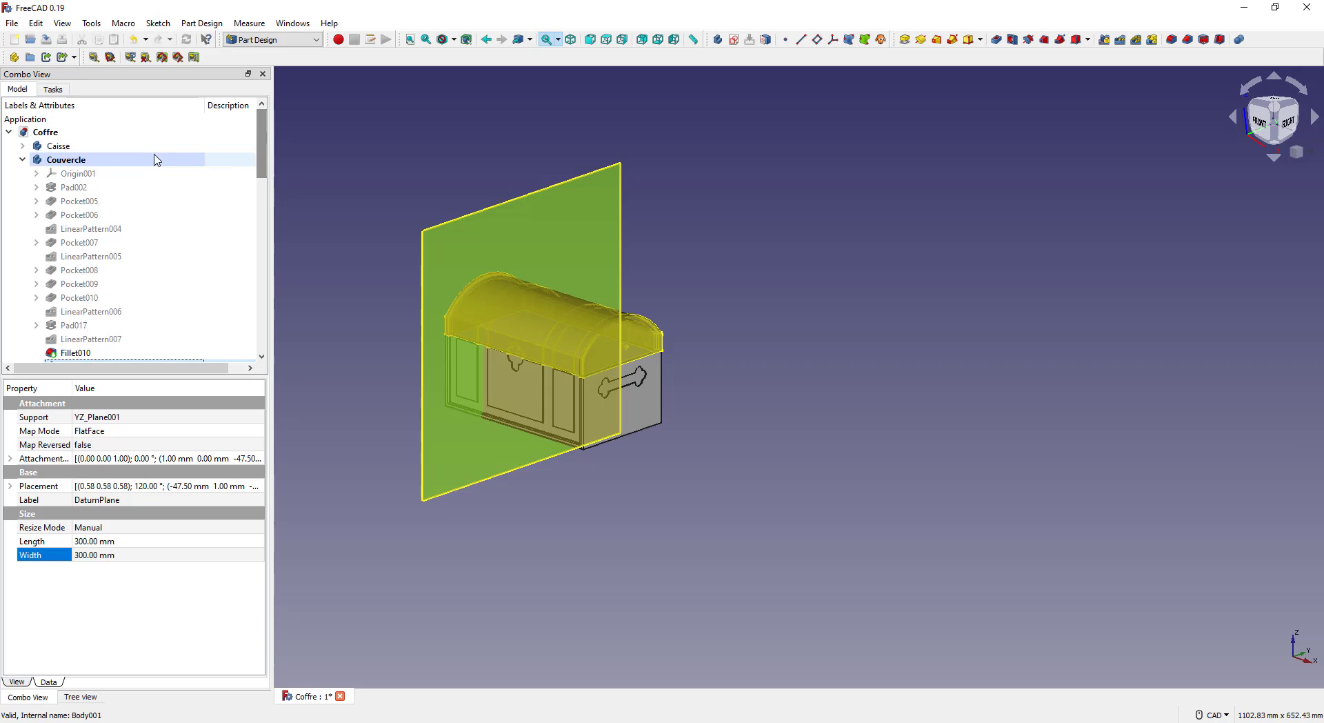
pyautogui.click(140, 160)
pyautogui.scroll(-3, 124, 234)
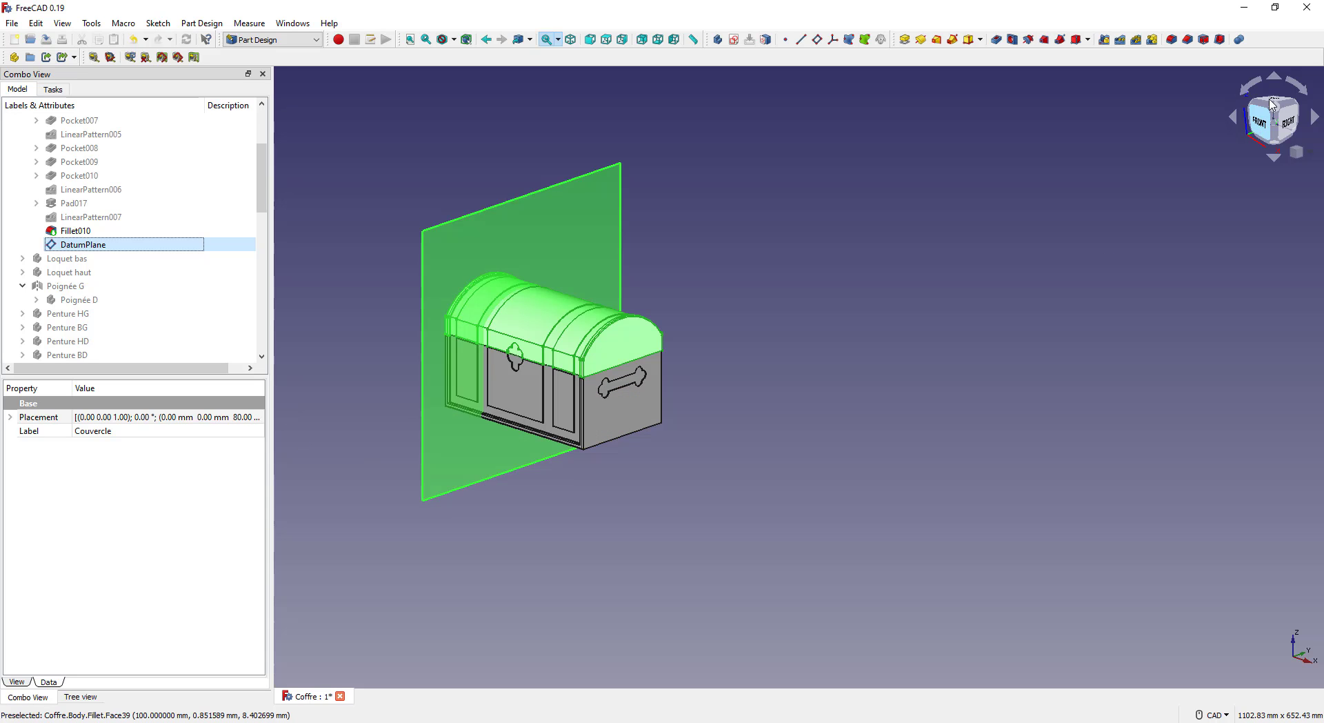
pyautogui.click(321, 42)
pyautogui.click(275, 160)
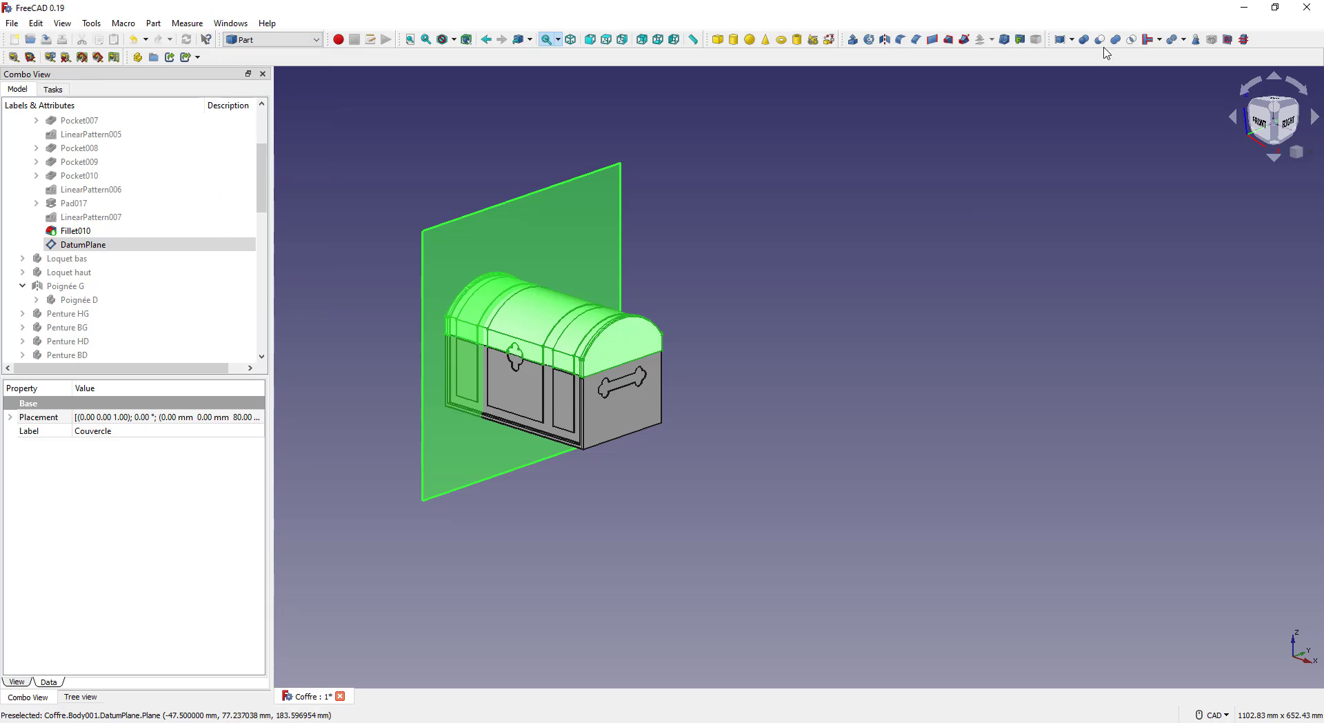
pyautogui.click(1101, 41)
pyautogui.click(795, 389)
pyautogui.click(75, 231)
pyautogui.keyDown('ctrl'); pyautogui.click(83, 245); pyautogui.keyUp('ctrl')
pyautogui.click(1101, 42)
pyautogui.click(803, 392)
# Split the Couvercle body along the datum plane with the Slice apart operation in the Part workbench
pyautogui.click(100, 123)
pyautogui.keyDown('ctrl'); pyautogui.click(83, 328); pyautogui.keyUp('ctrl')
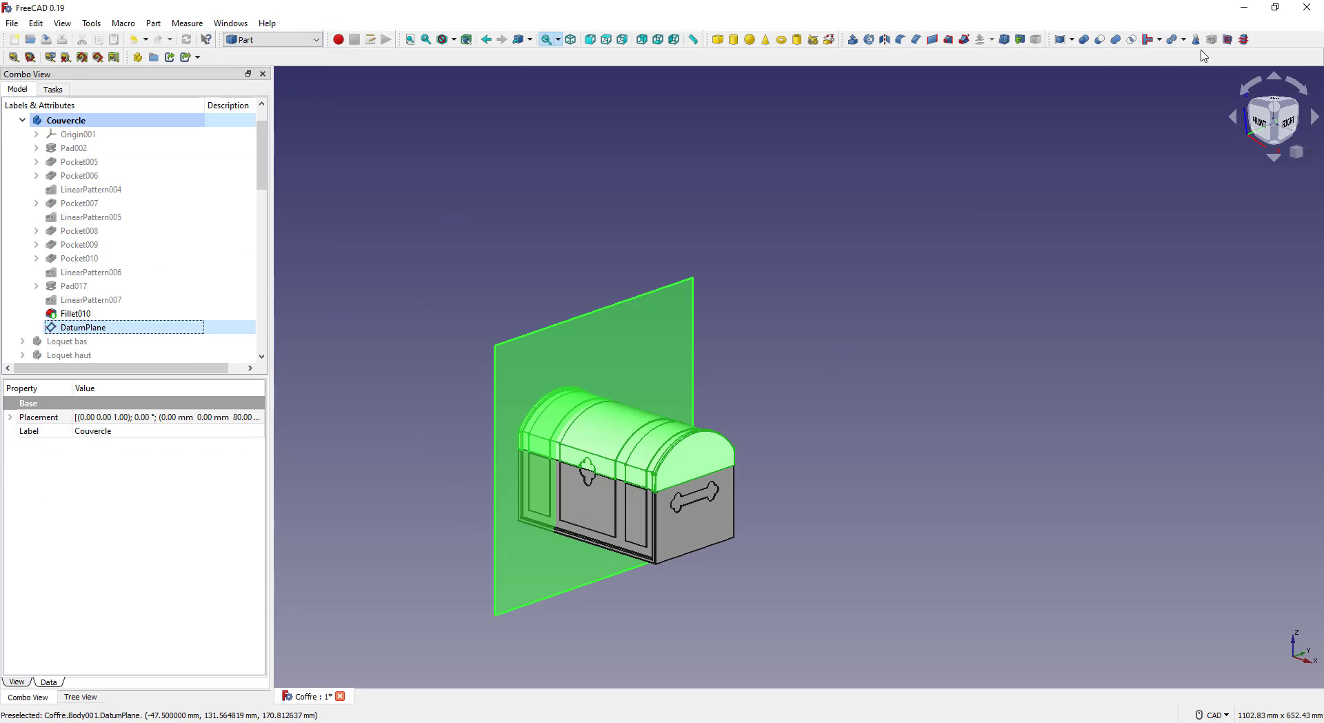
pyautogui.click(316, 40)
pyautogui.click(276, 173)
pyautogui.click(316, 41)
pyautogui.click(276, 160)
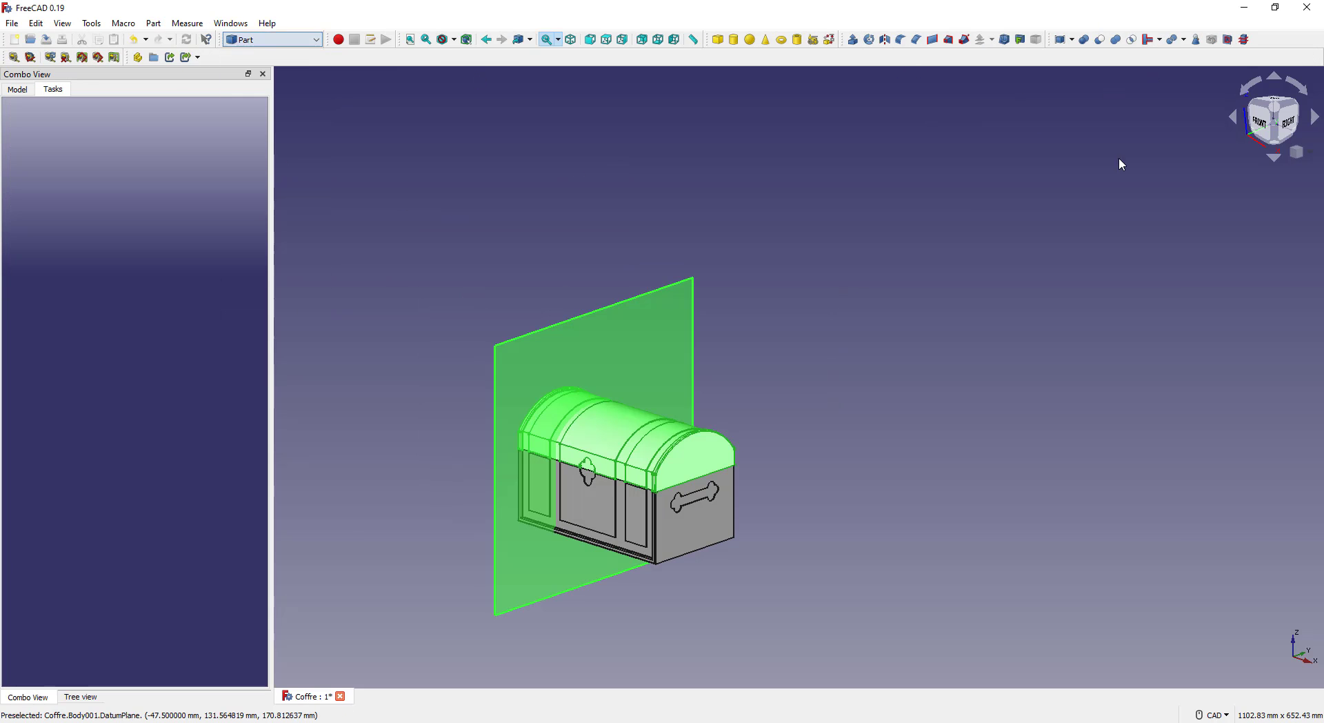
pyautogui.click(1183, 40)
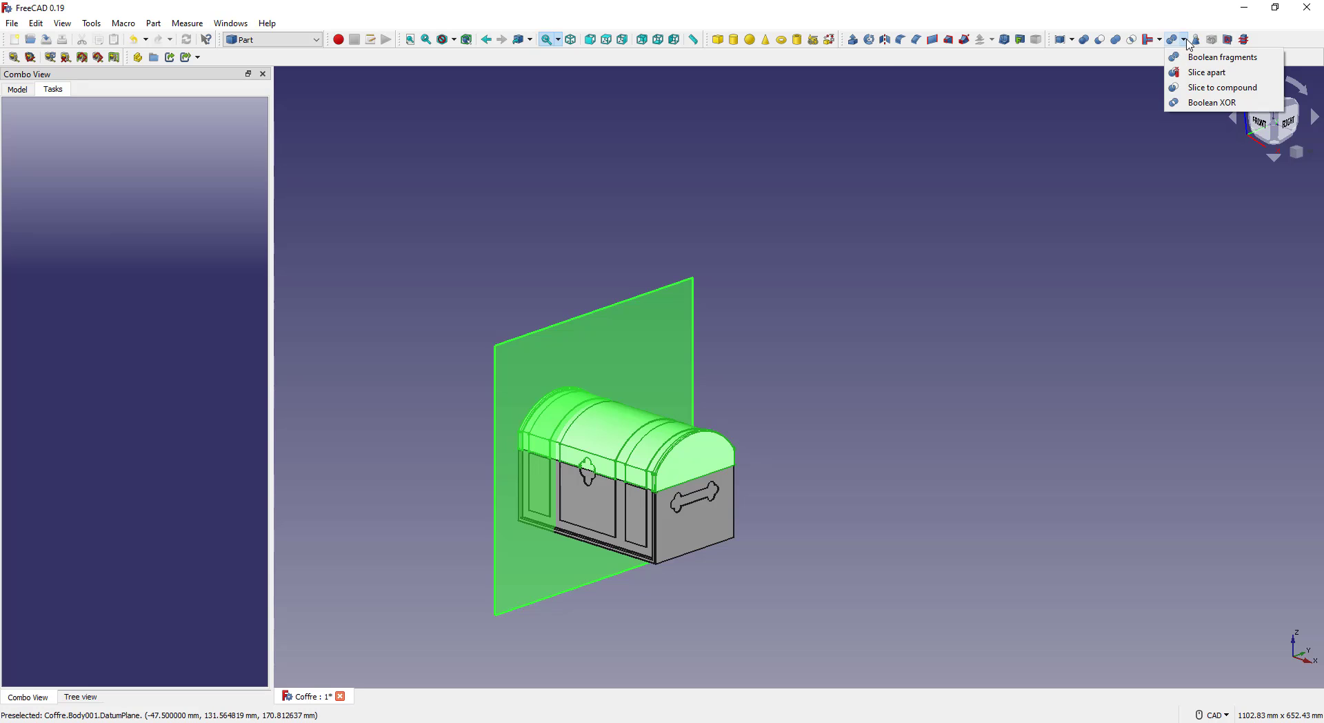
pyautogui.click(1206, 73)
# Examine the two lid pieces in the Exploded Slice group by expanding it and checking Slice.0 and Slice.1 individually
pyautogui.click(21, 91)
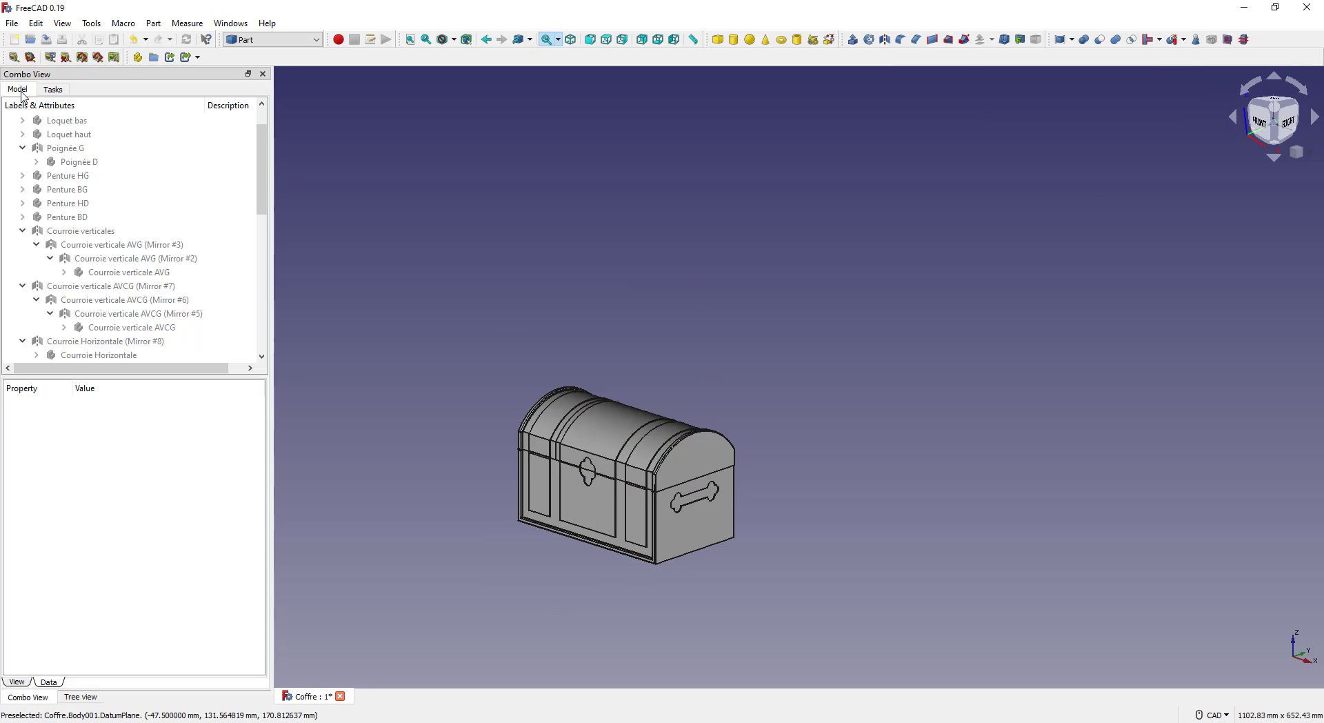
pyautogui.scroll(-9, 216, 283)
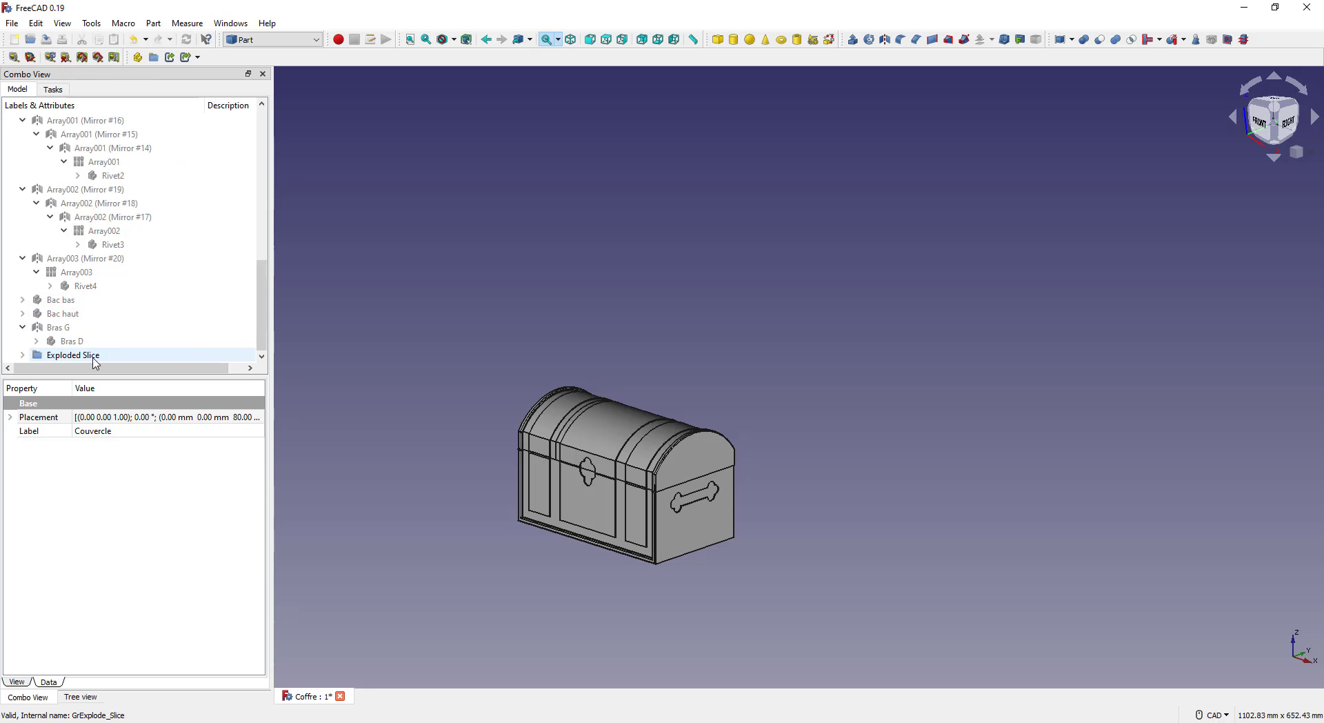
pyautogui.click(96, 356)
pyautogui.click(23, 355)
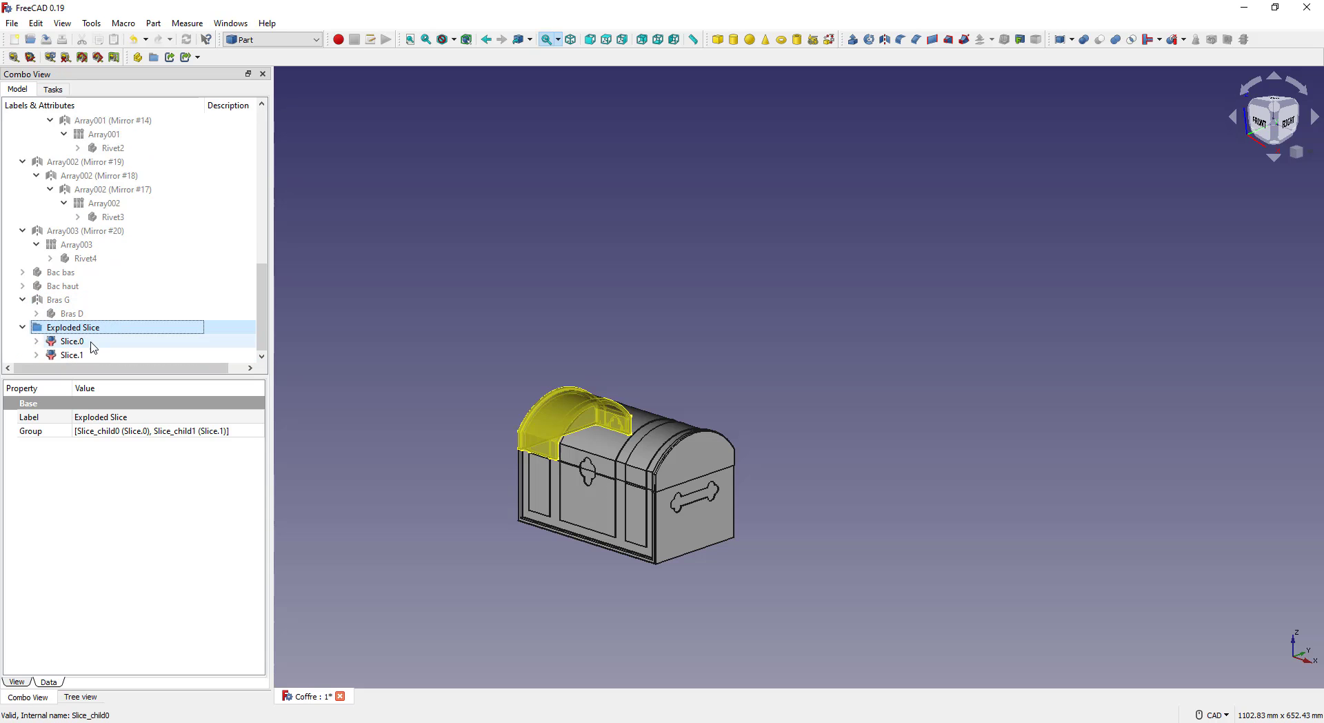
pyautogui.click(88, 342)
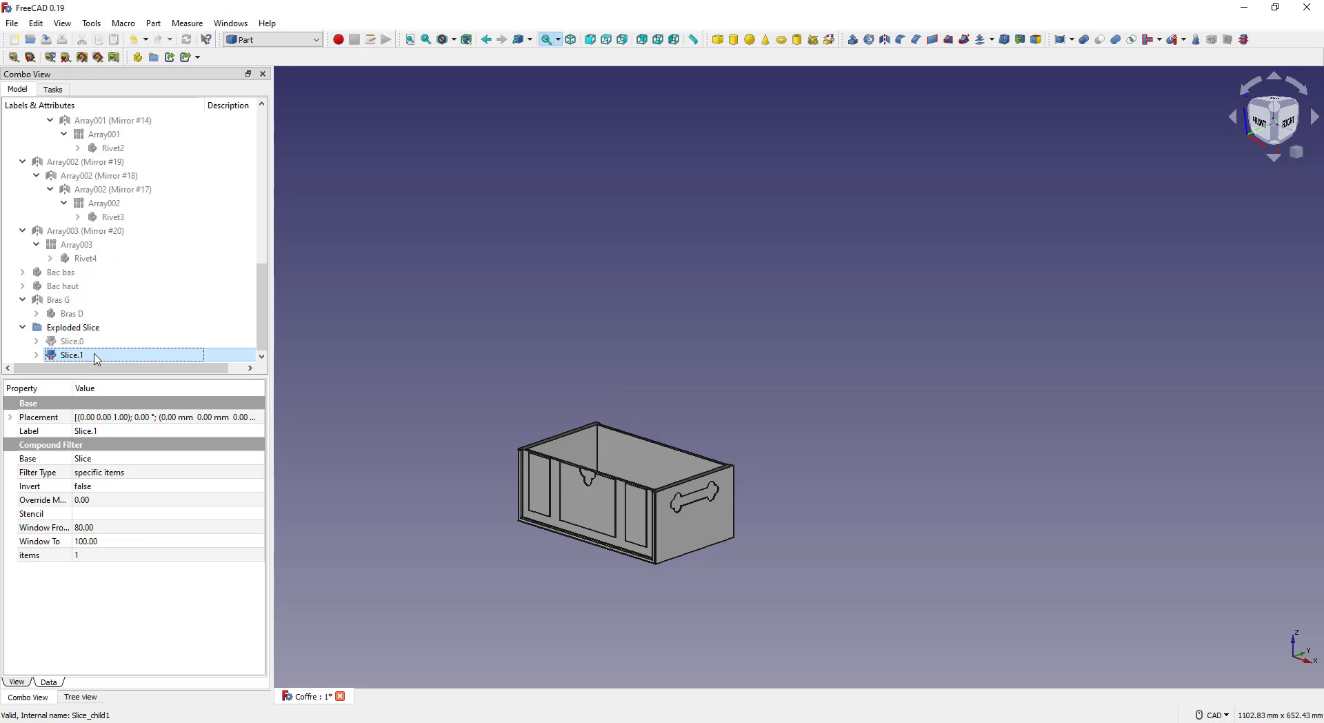
pyautogui.click(99, 354)
pyautogui.click(72, 342)
pyautogui.scroll(10, 91, 304)
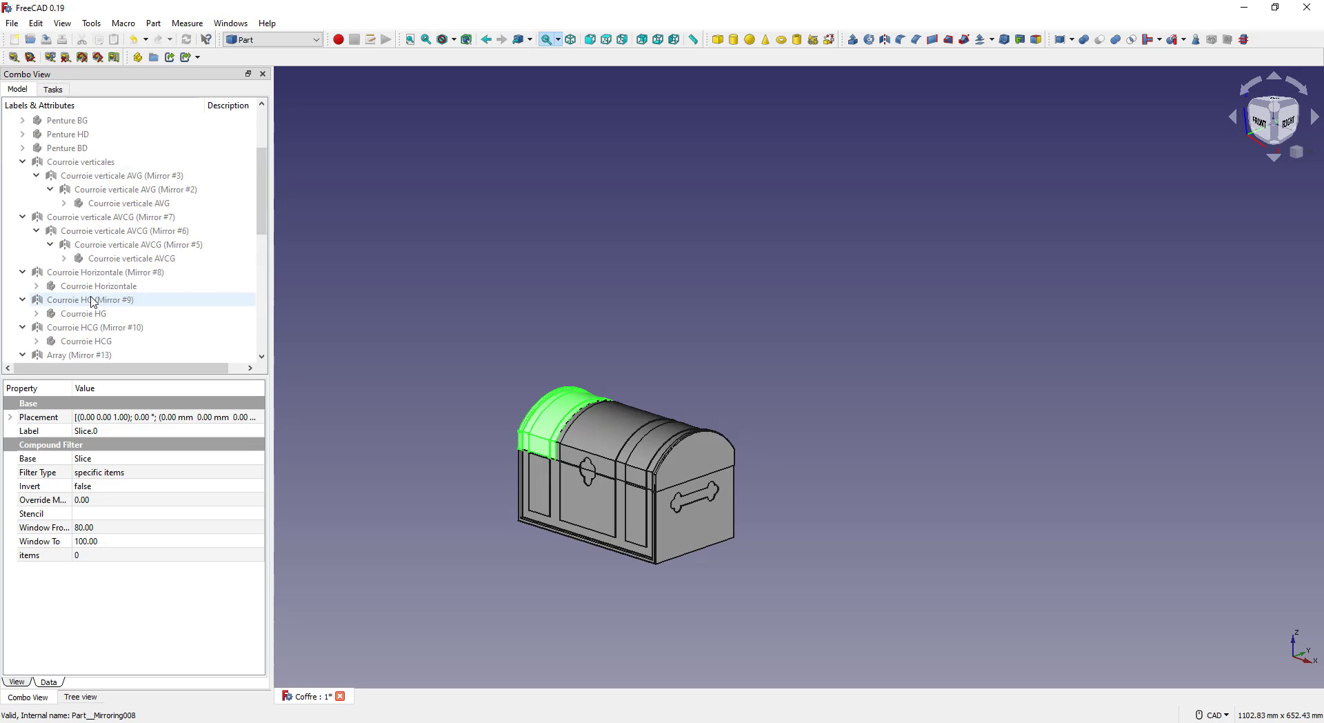
pyautogui.scroll(-10, 91, 290)
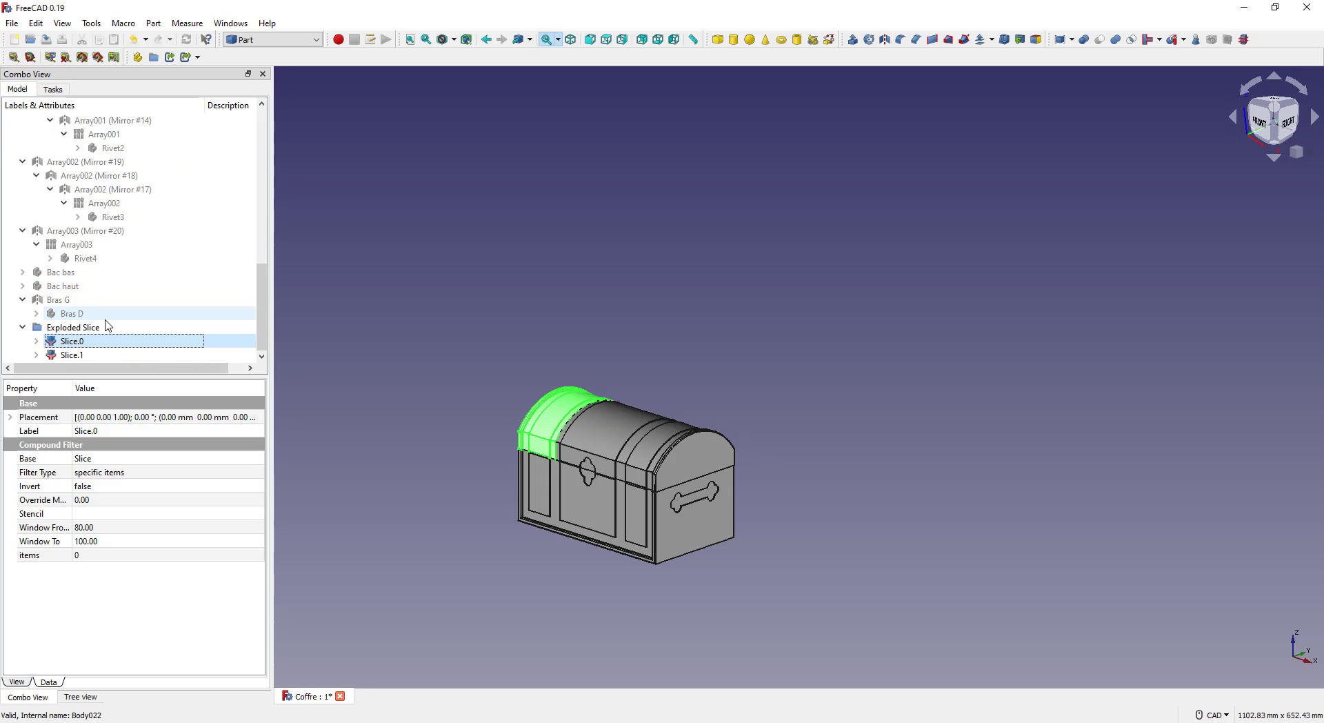
# Rename the Exploded Slice group as "Couvercle divisé"
pyautogui.click(107, 327)
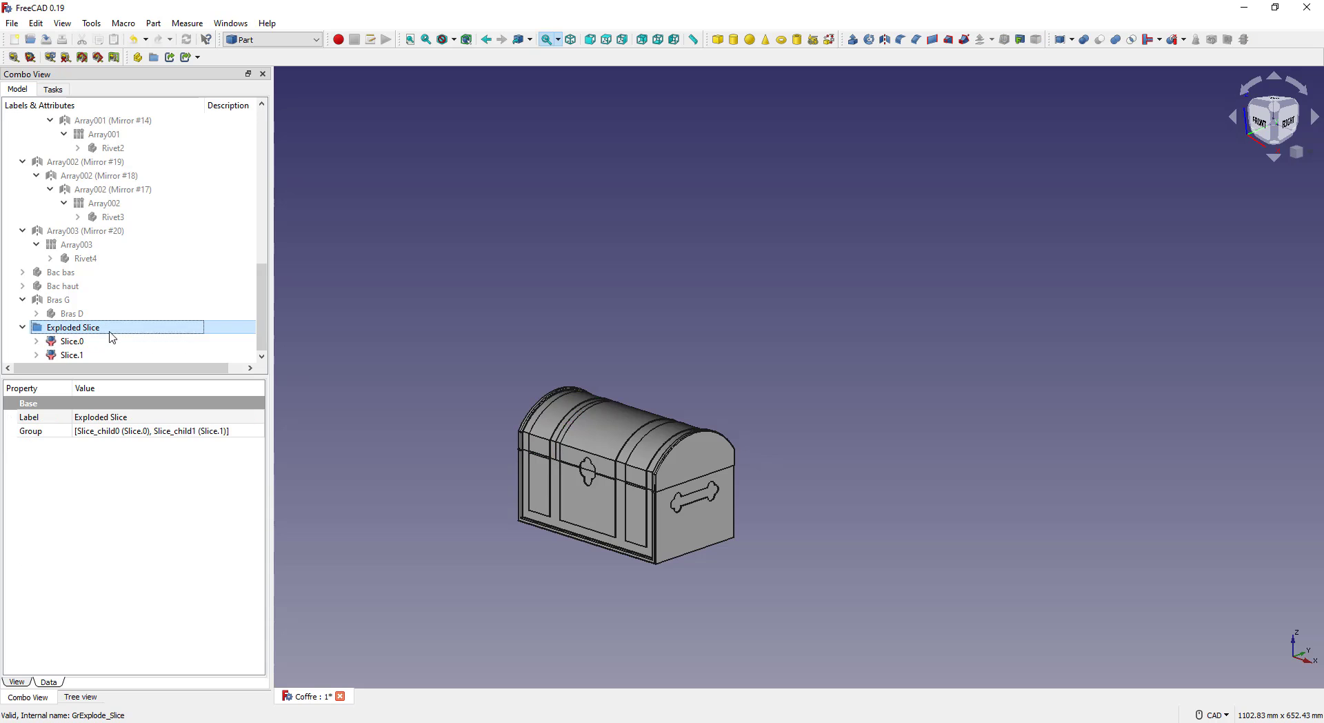
pyautogui.click(152, 417)
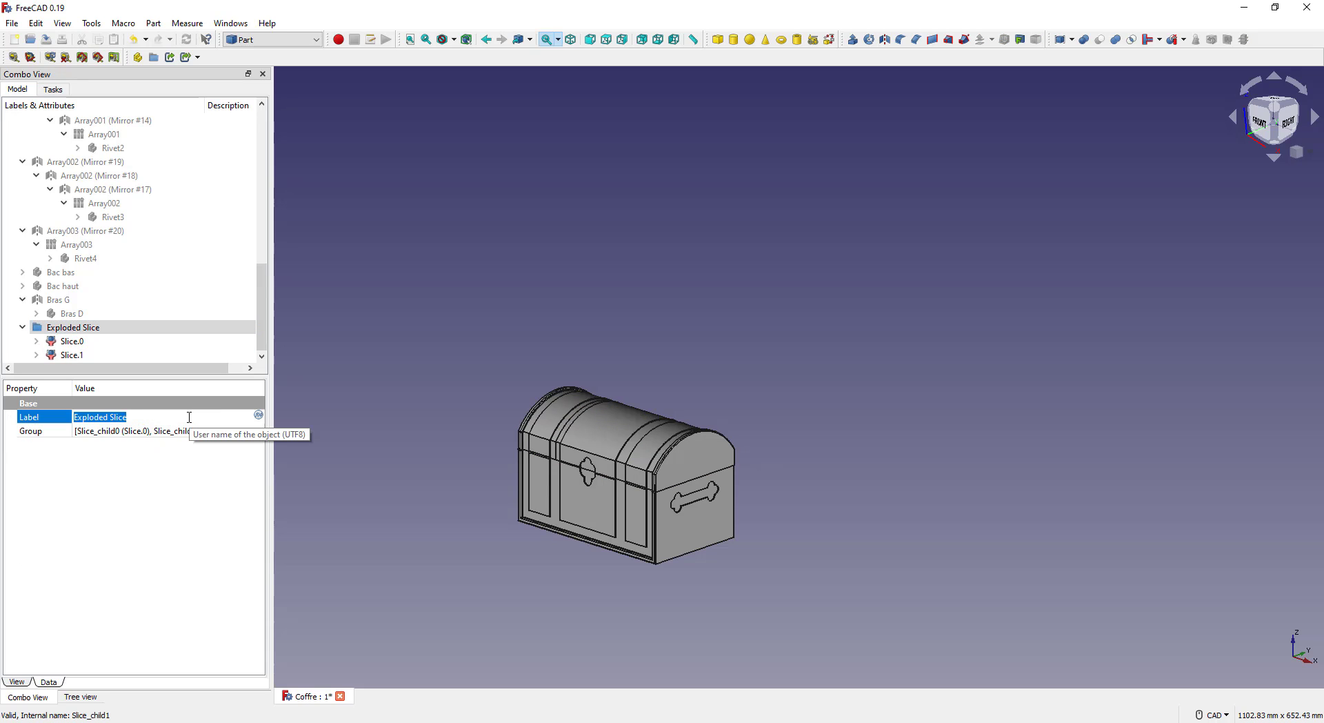
pyautogui.write('Couvercle divisé')
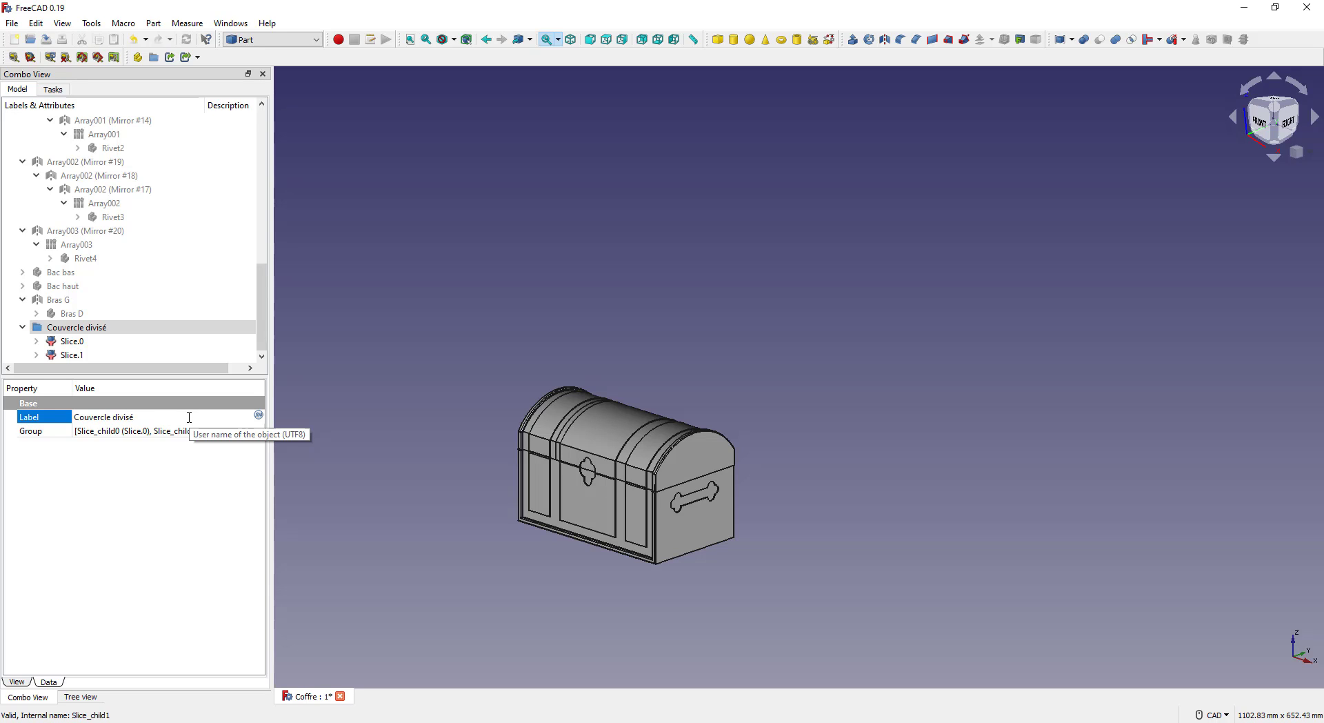
pyautogui.press('Return')
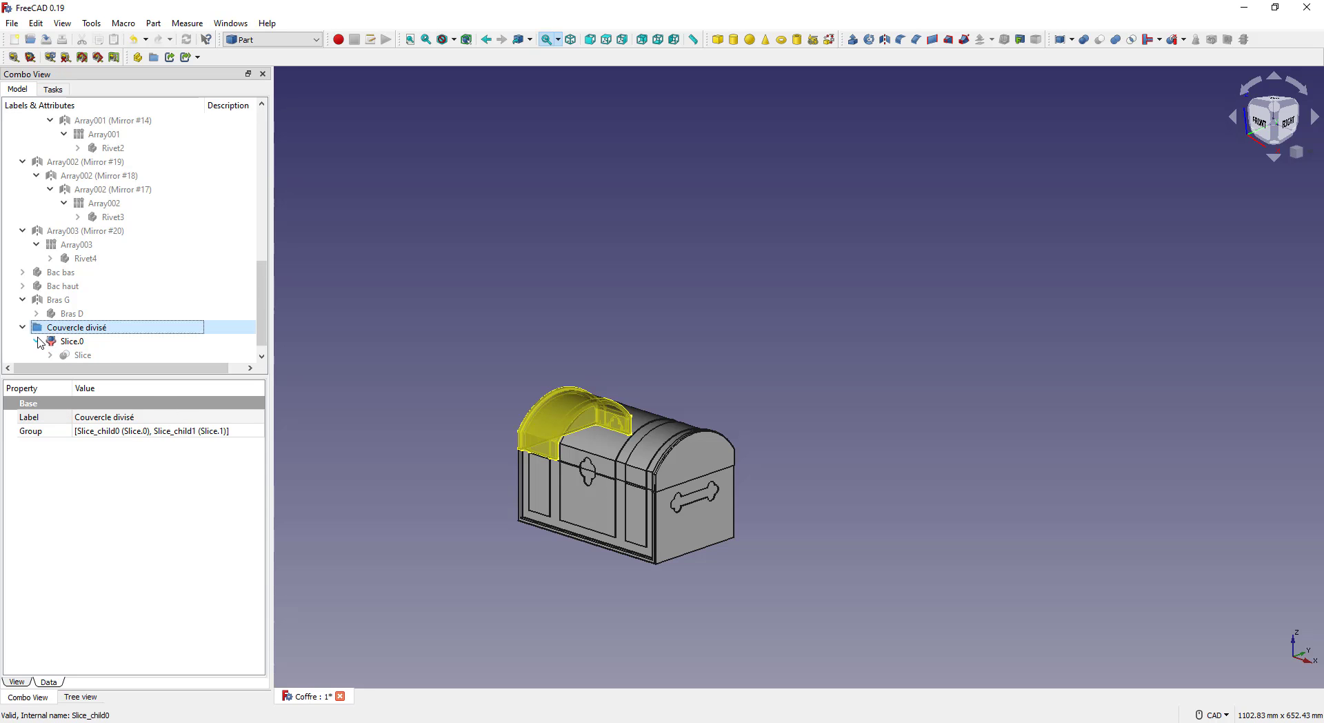
# Expand Slice.0 down to its source objects and deactivate the Couvercle body
pyautogui.click(37, 341)
pyautogui.click(50, 341)
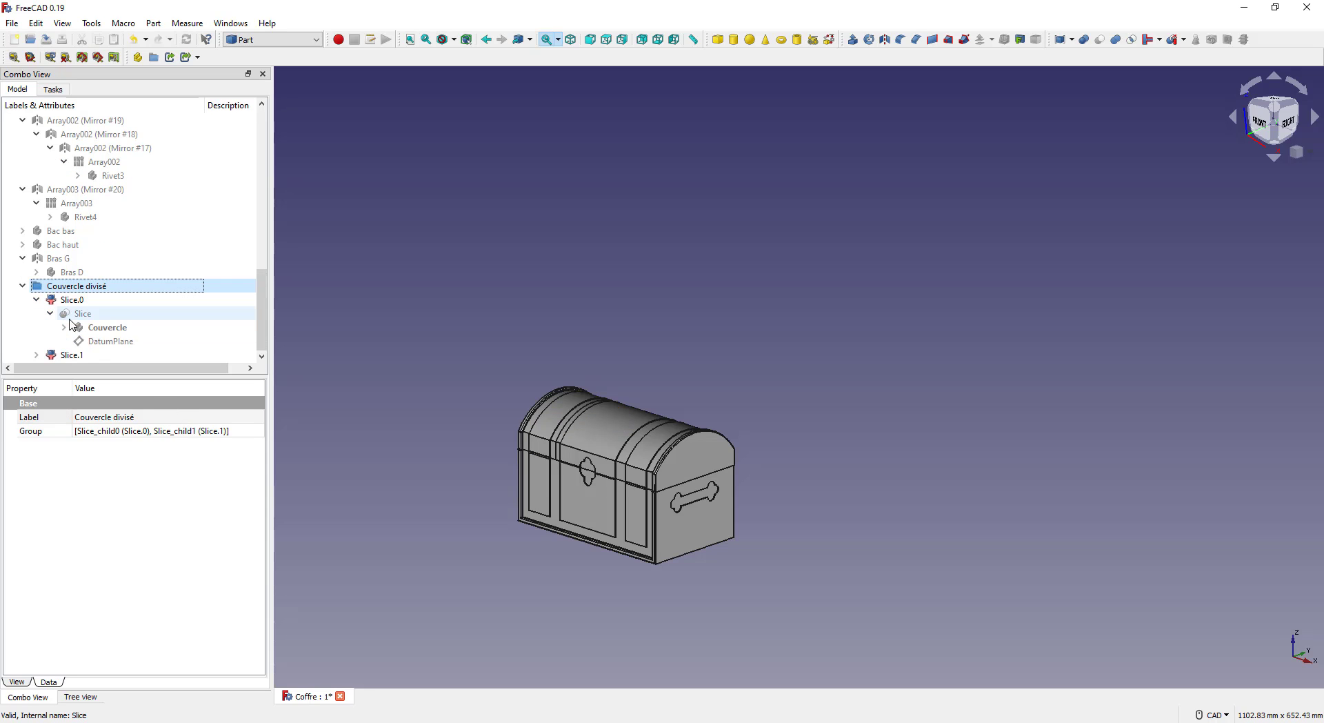
pyautogui.rightClick(106, 328)
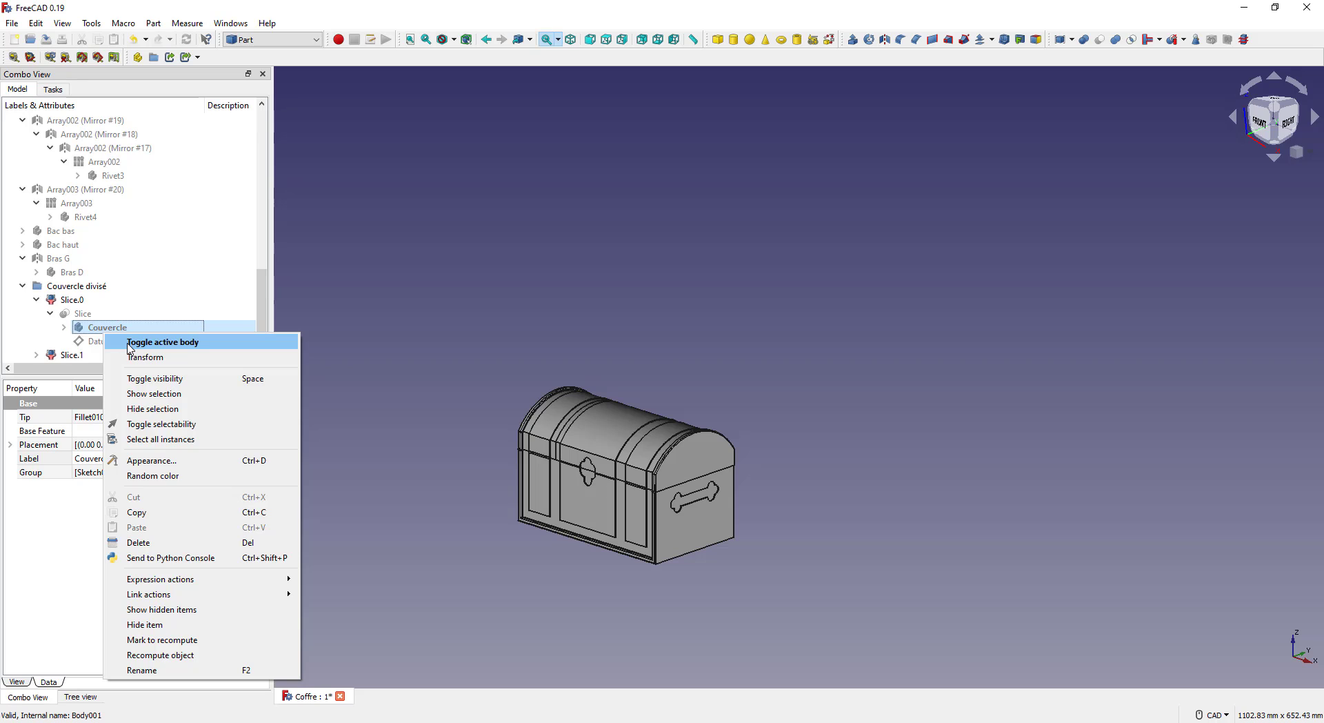
pyautogui.click(127, 343)
# Export the Slice.0 lid piece as an STL mesh named "Couvercle G.stl" in the STL folder
pyautogui.click(72, 300)
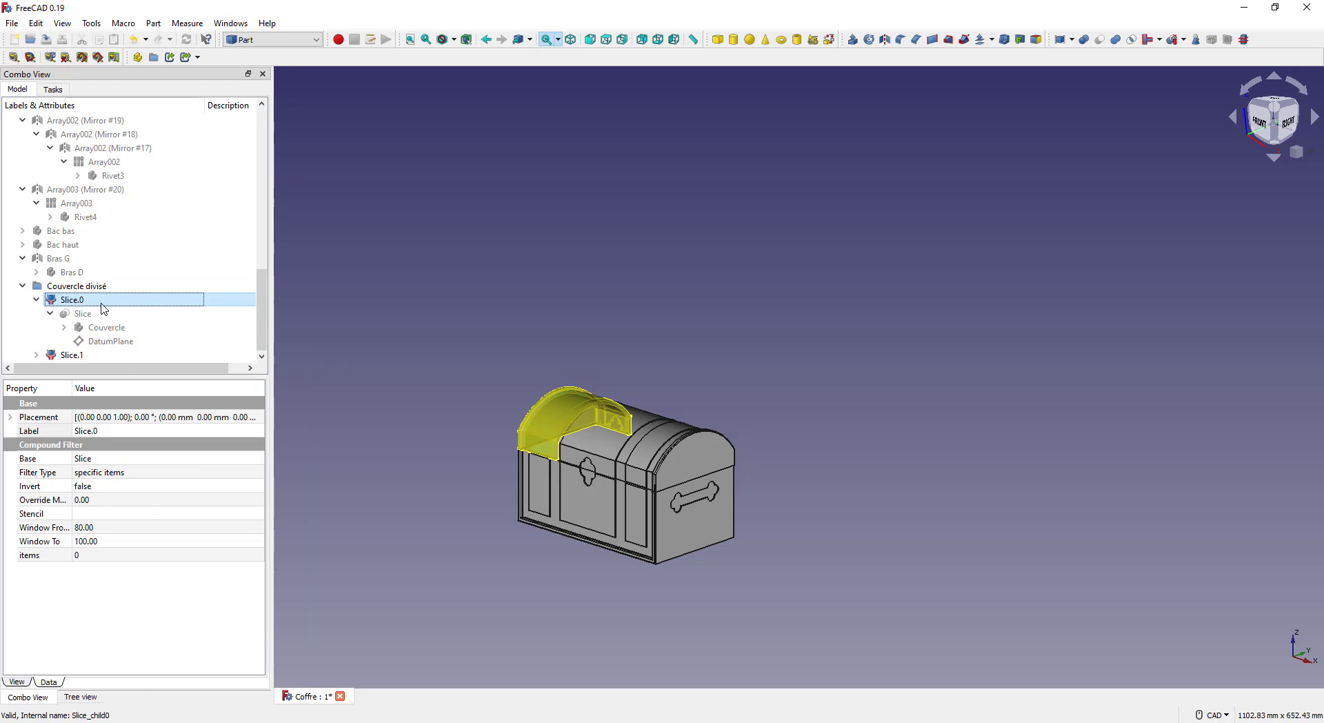
pyautogui.click(12, 23)
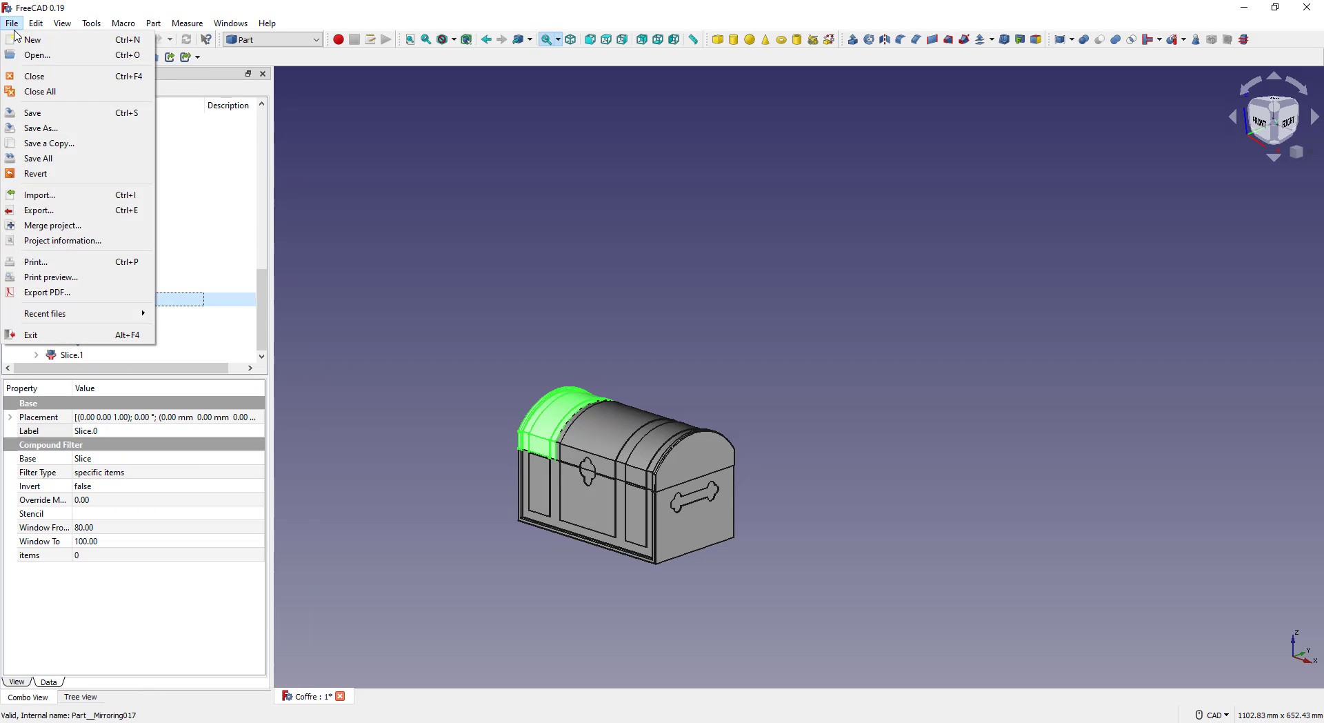
pyautogui.click(68, 210)
pyautogui.click(618, 228)
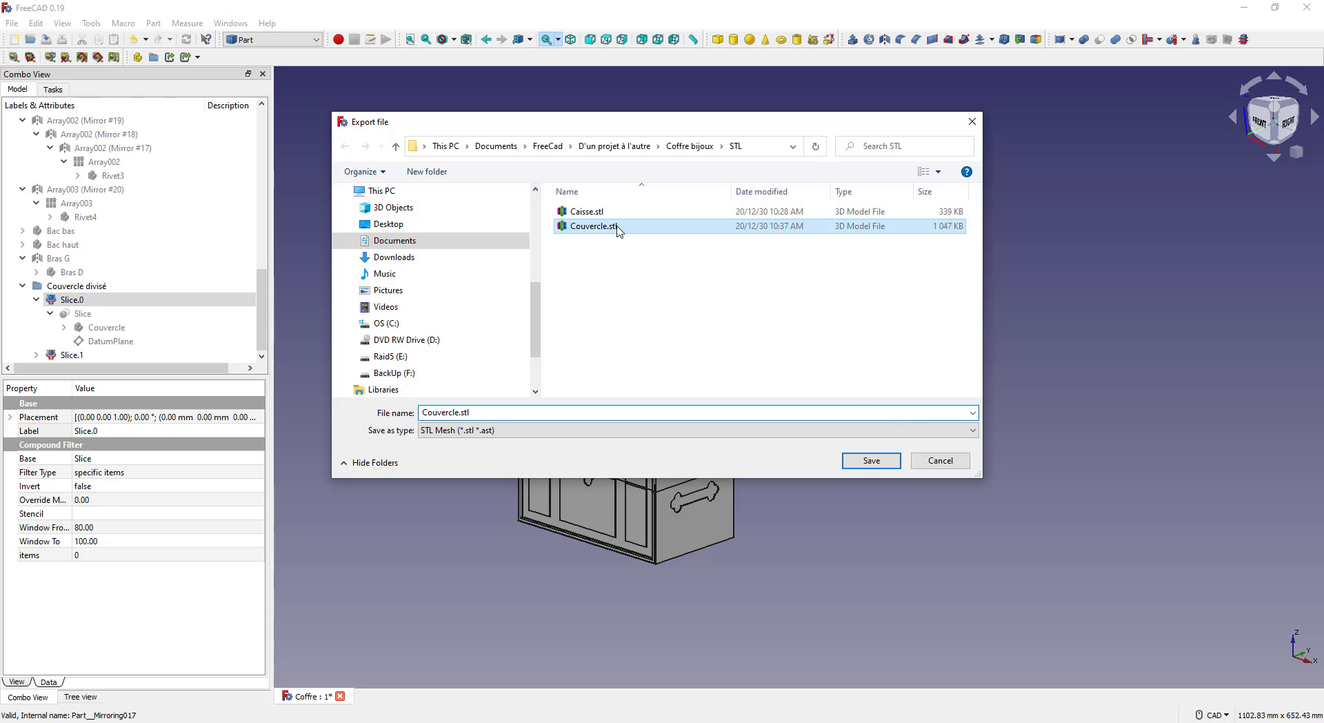
pyautogui.moveTo(752, 124); pyautogui.dragTo(823, 212)
pyautogui.click(584, 501)
pyautogui.click(531, 500)
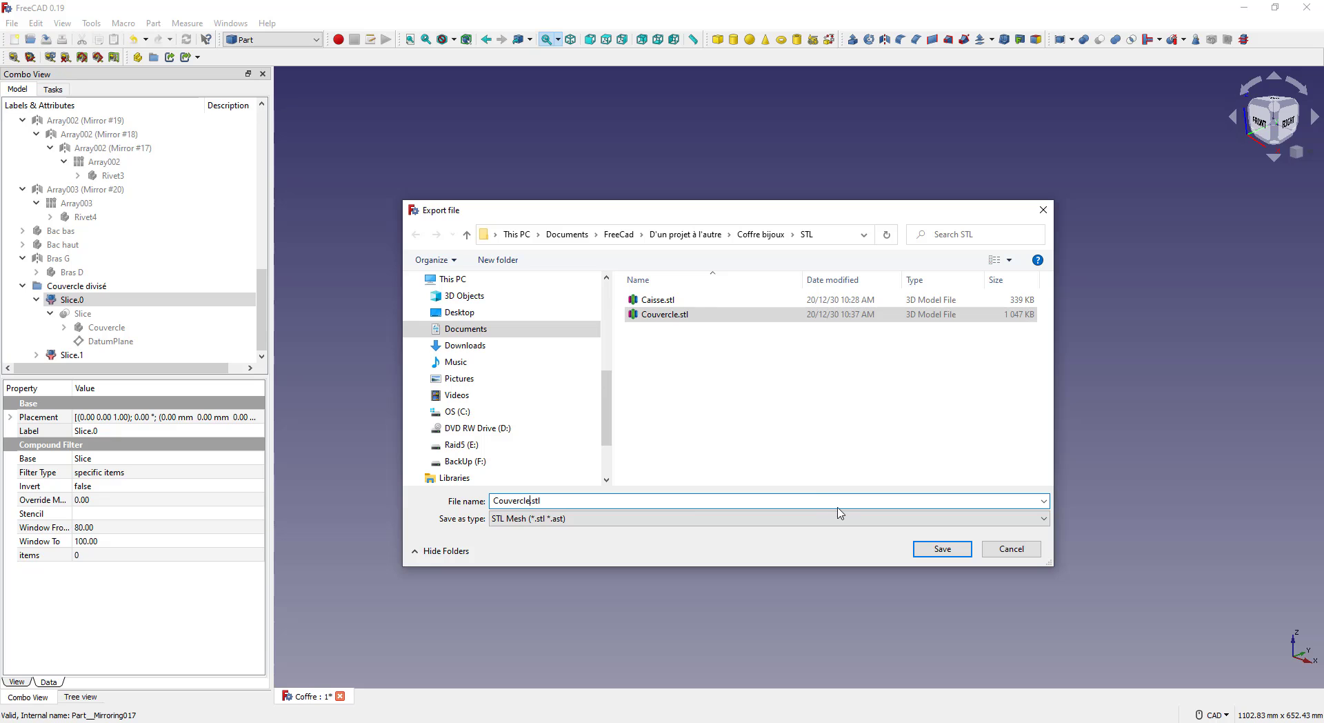
pyautogui.click(942, 549)
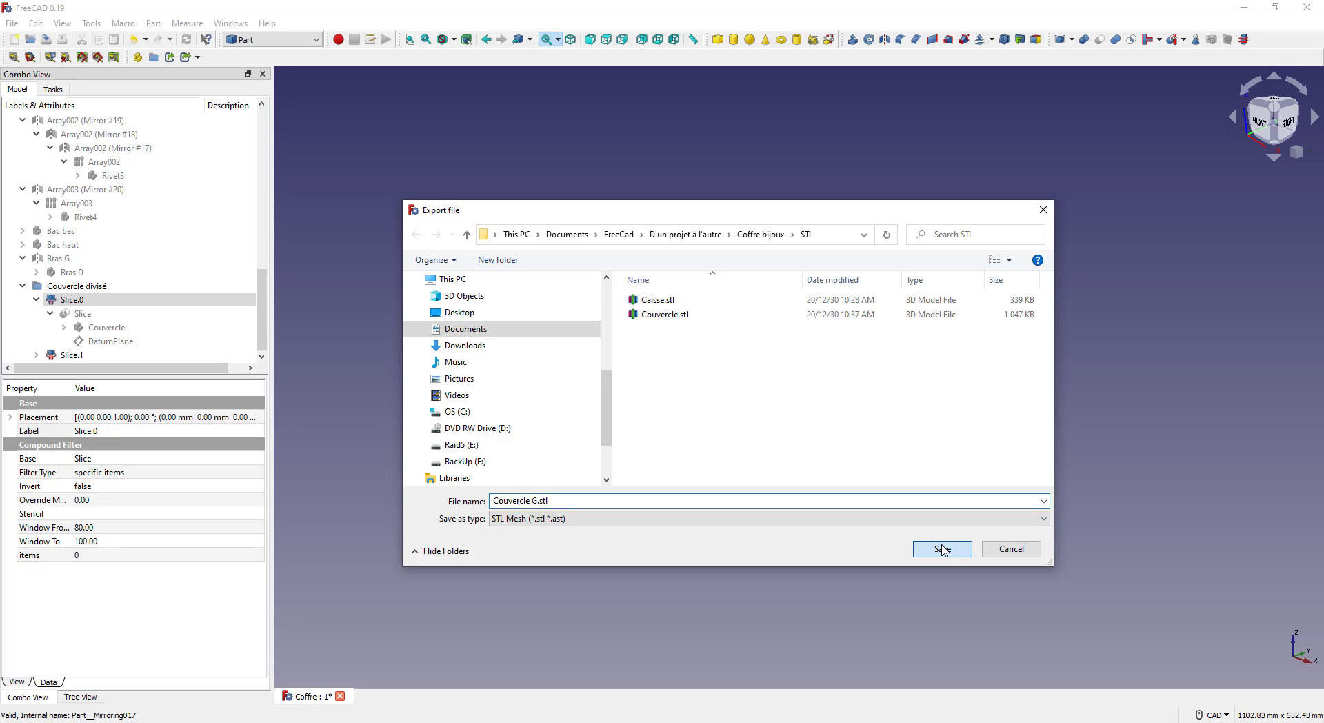
# Export the Slice.1 lid piece as an STL mesh named "Couvercle D.stl" in the STL folder
pyautogui.click(69, 356)
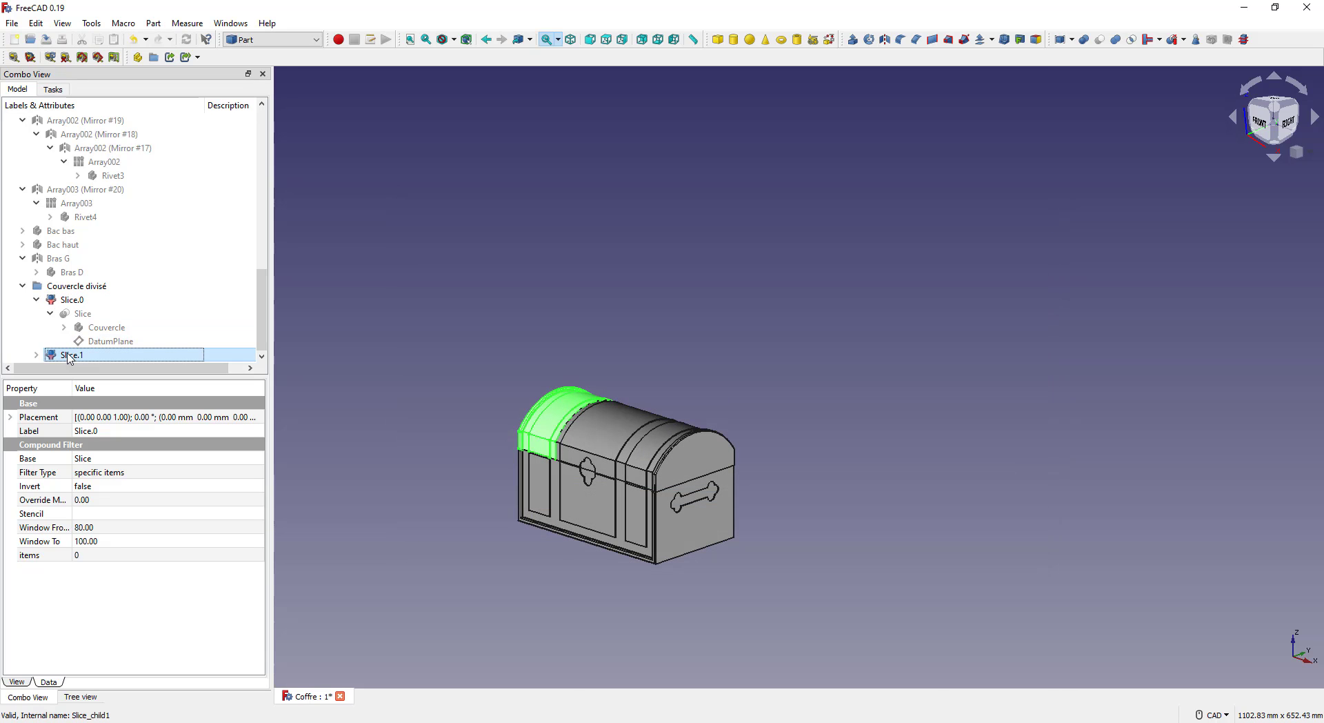
pyautogui.click(12, 23)
pyautogui.click(83, 210)
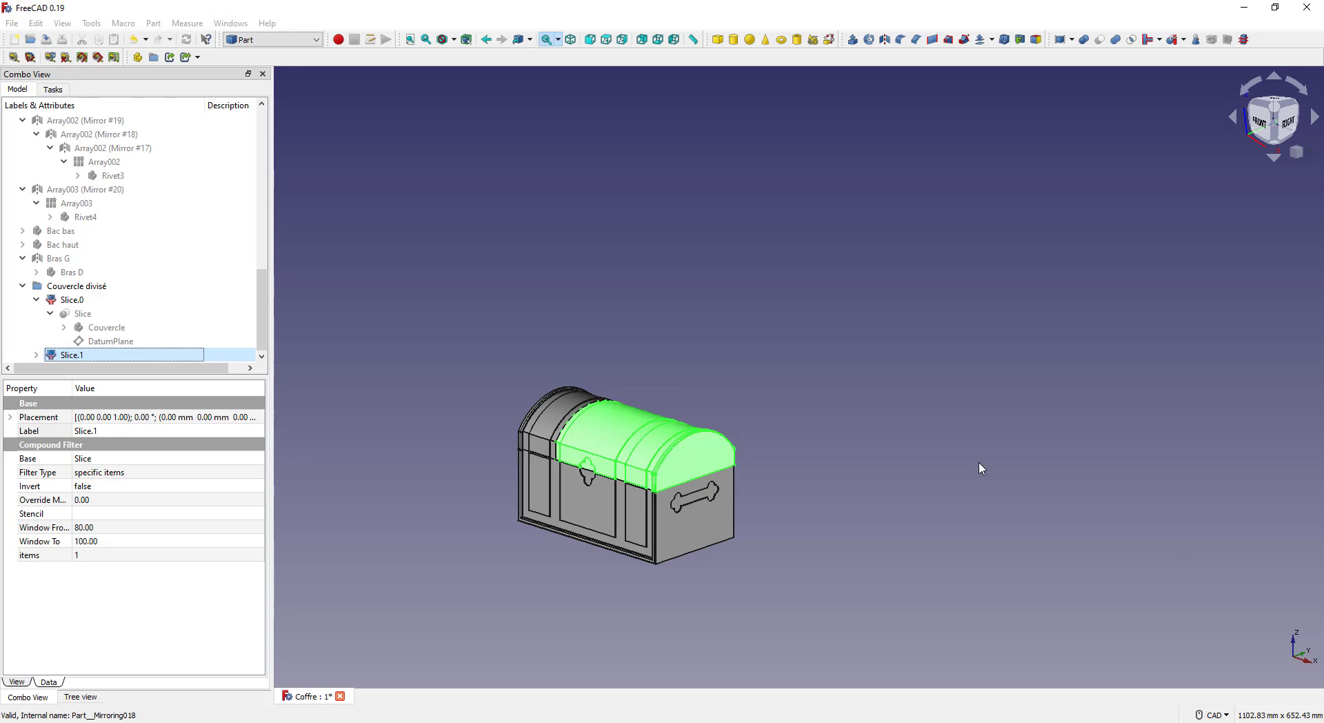
pyautogui.click(658, 314)
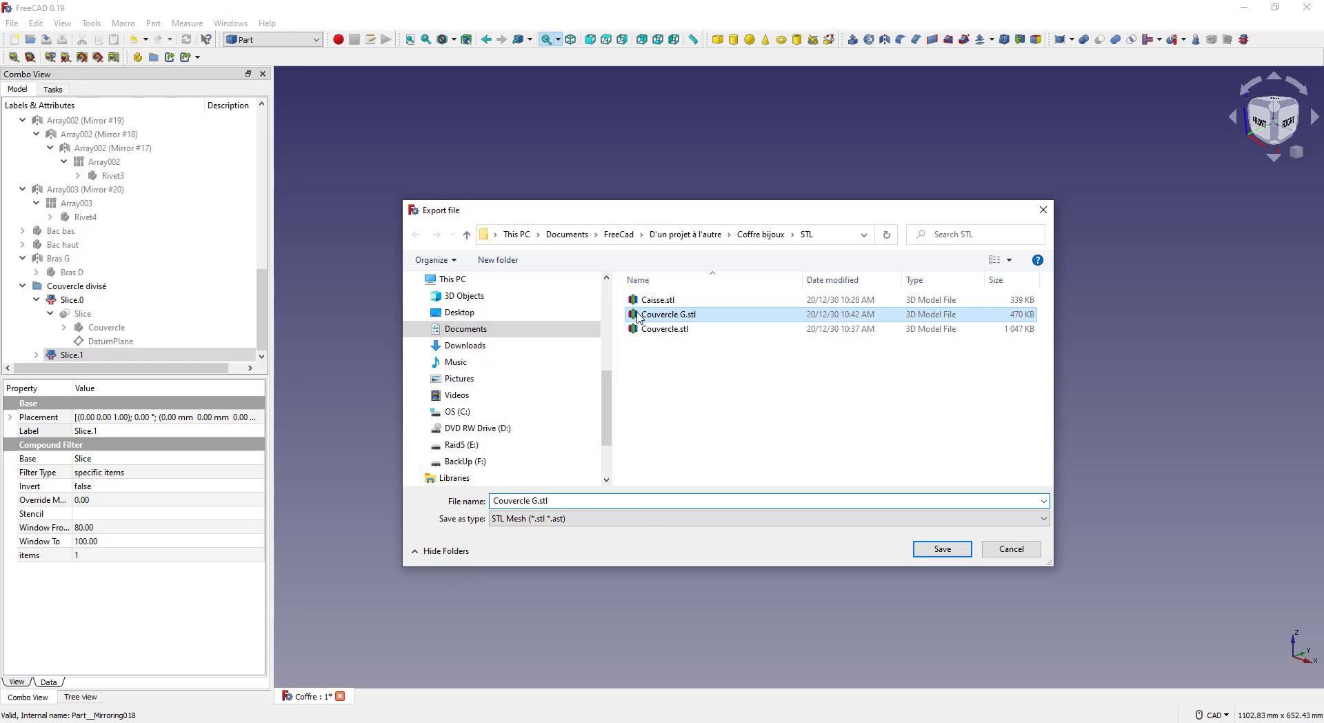
pyautogui.click(532, 500)
pyautogui.click(532, 500)
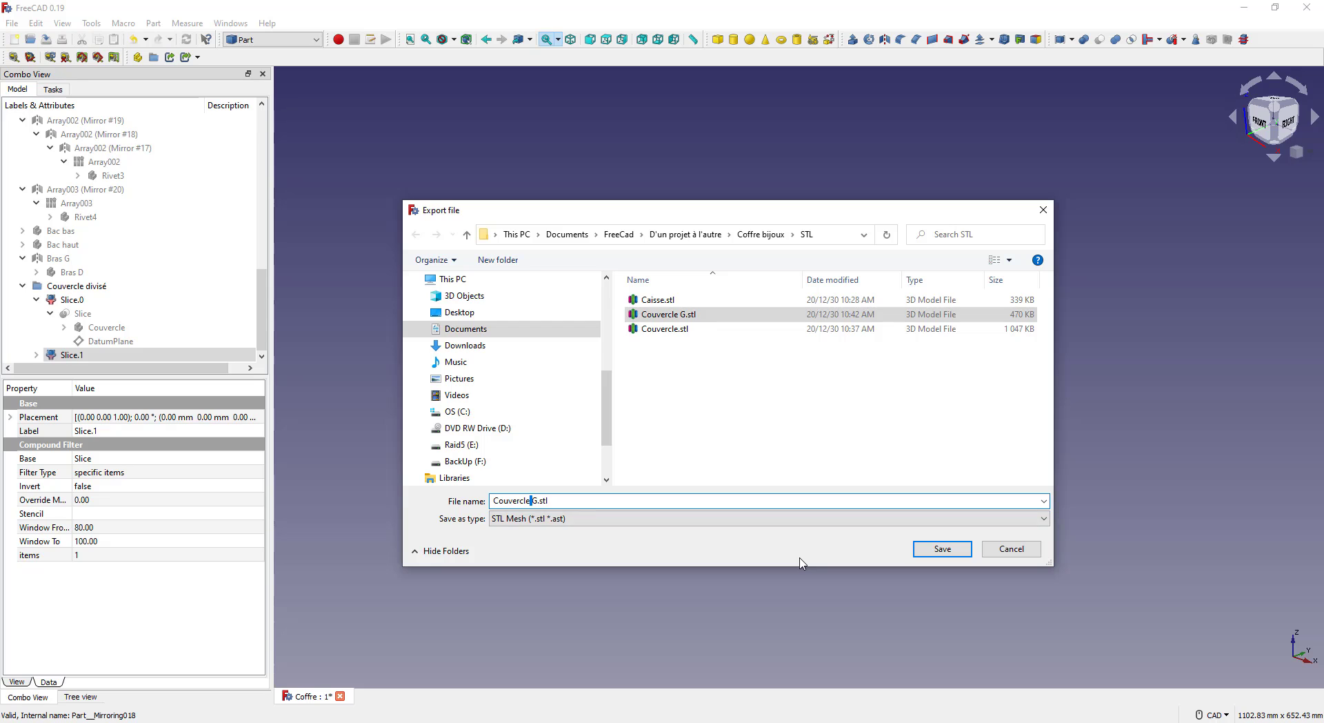
pyautogui.write('D')
pyautogui.press('Return')
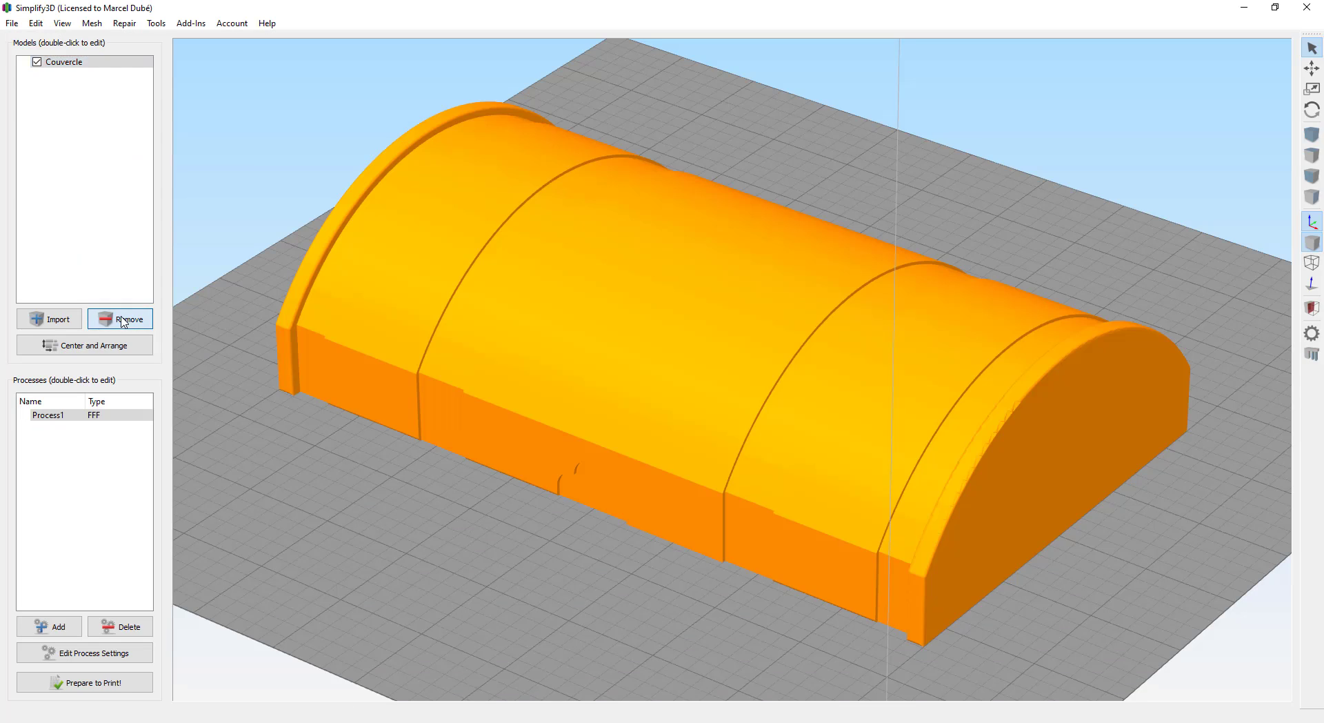
# Switch to Simplify3D, remove the Couvercle model, and import Couvercle D.stl and Couvercle G.stl together
pyautogui.click(120, 318)
pyautogui.click(68, 320)
pyautogui.click(592, 387)
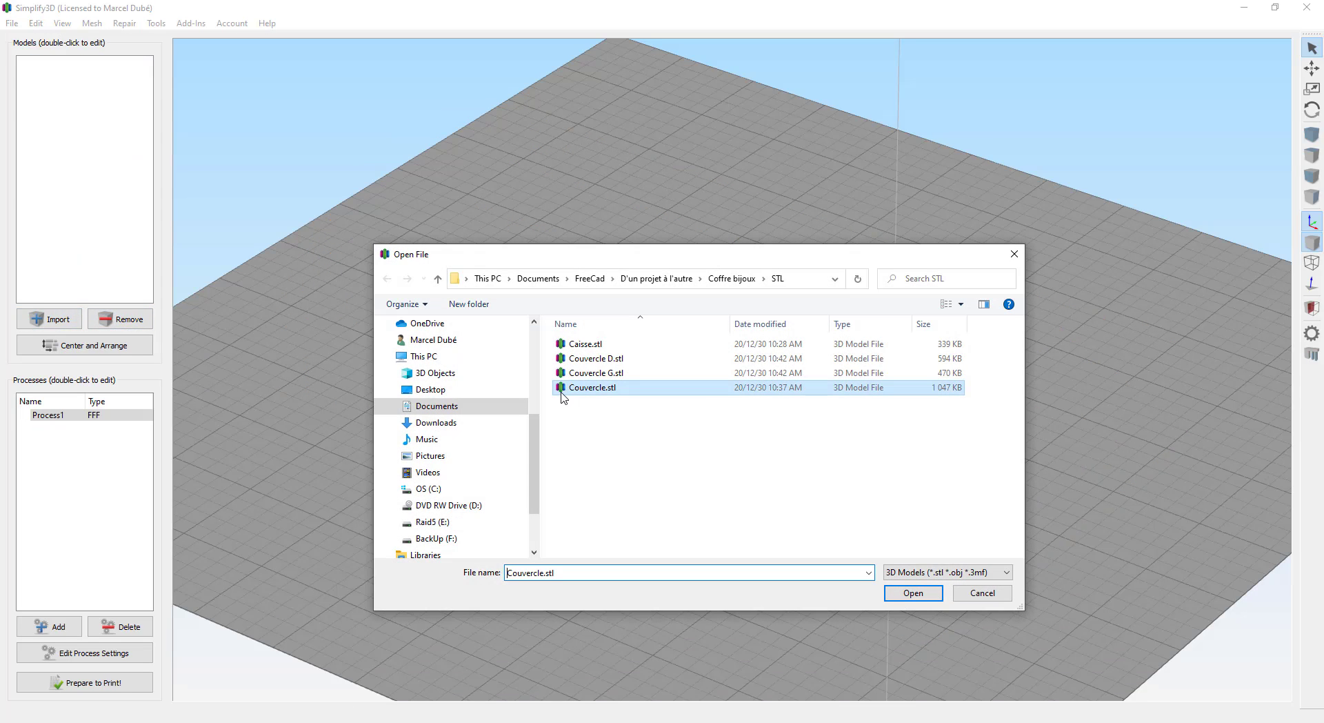
pyautogui.moveTo(600, 445); pyautogui.dragTo(618, 358)
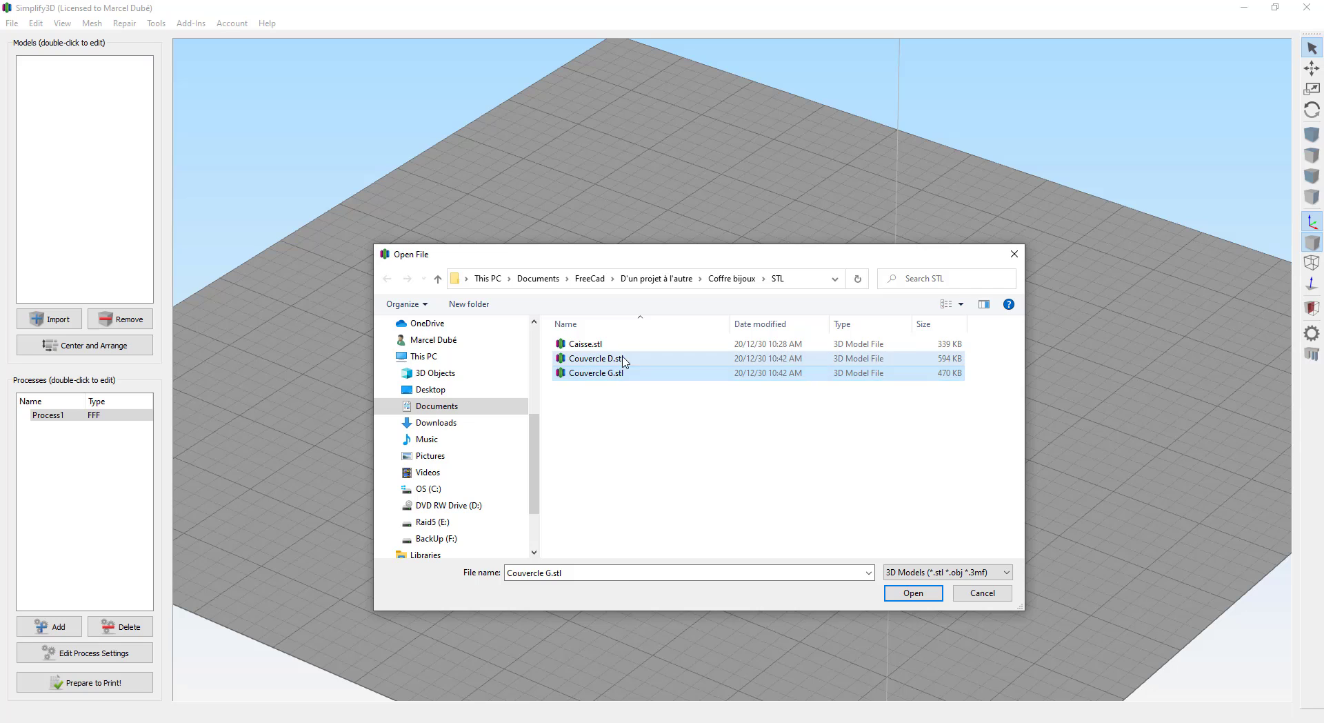
pyautogui.click(915, 595)
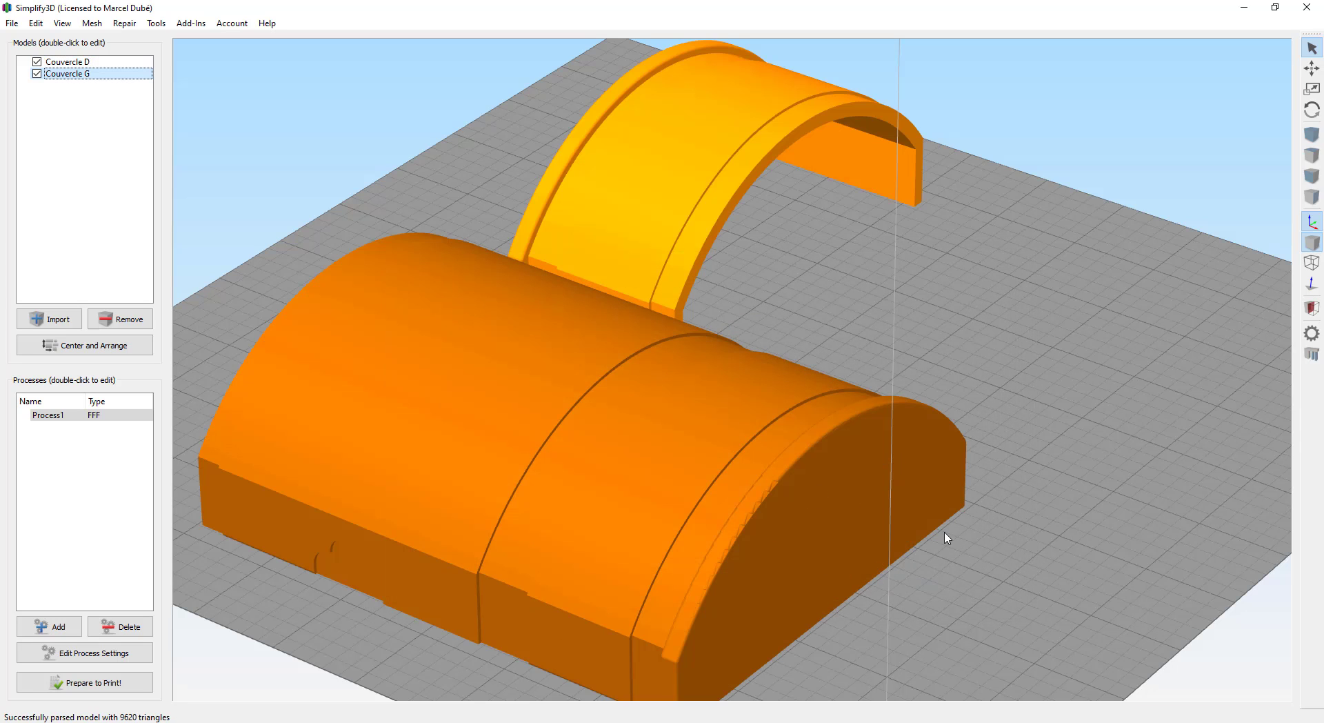
# Set the Y rotation of Couvercle D to 90 degrees and place its closed end face on the bed
pyautogui.doubleClick(709, 455)
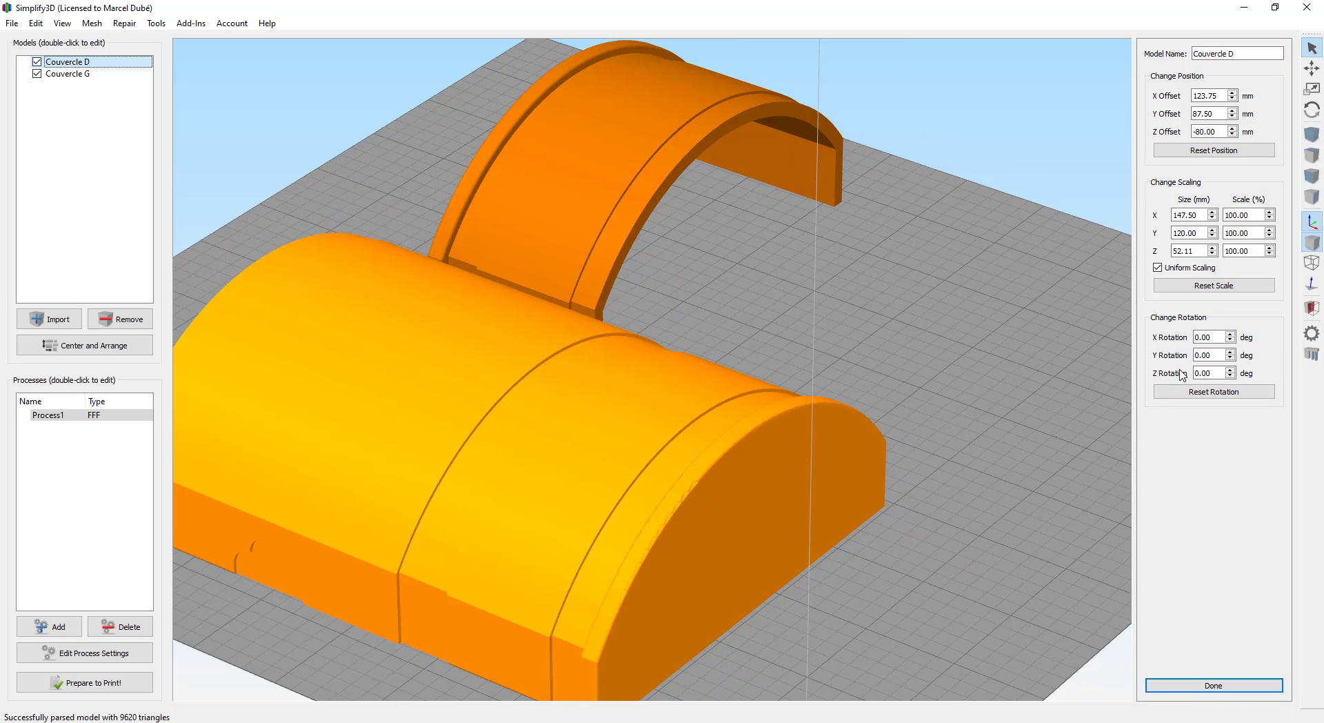
pyautogui.scroll(-4, 961, 385)
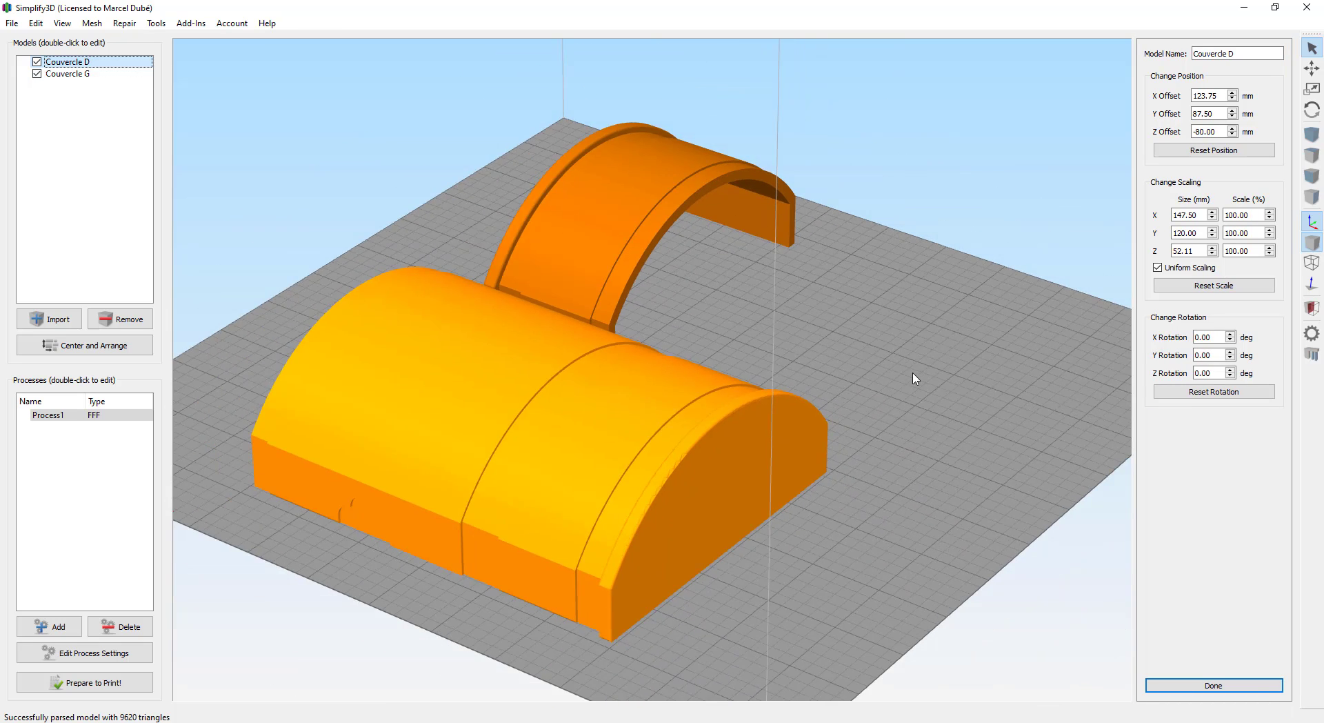
pyautogui.doubleClick(1216, 355)
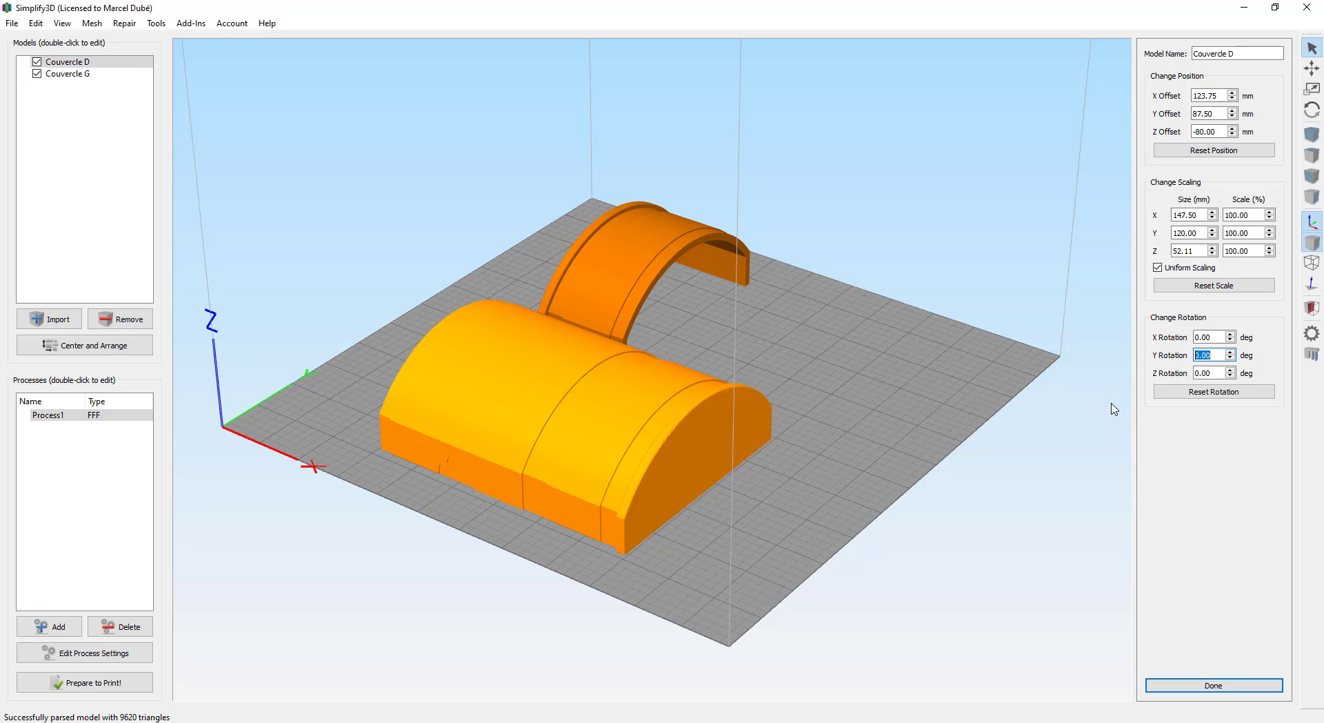
pyautogui.press('Return')
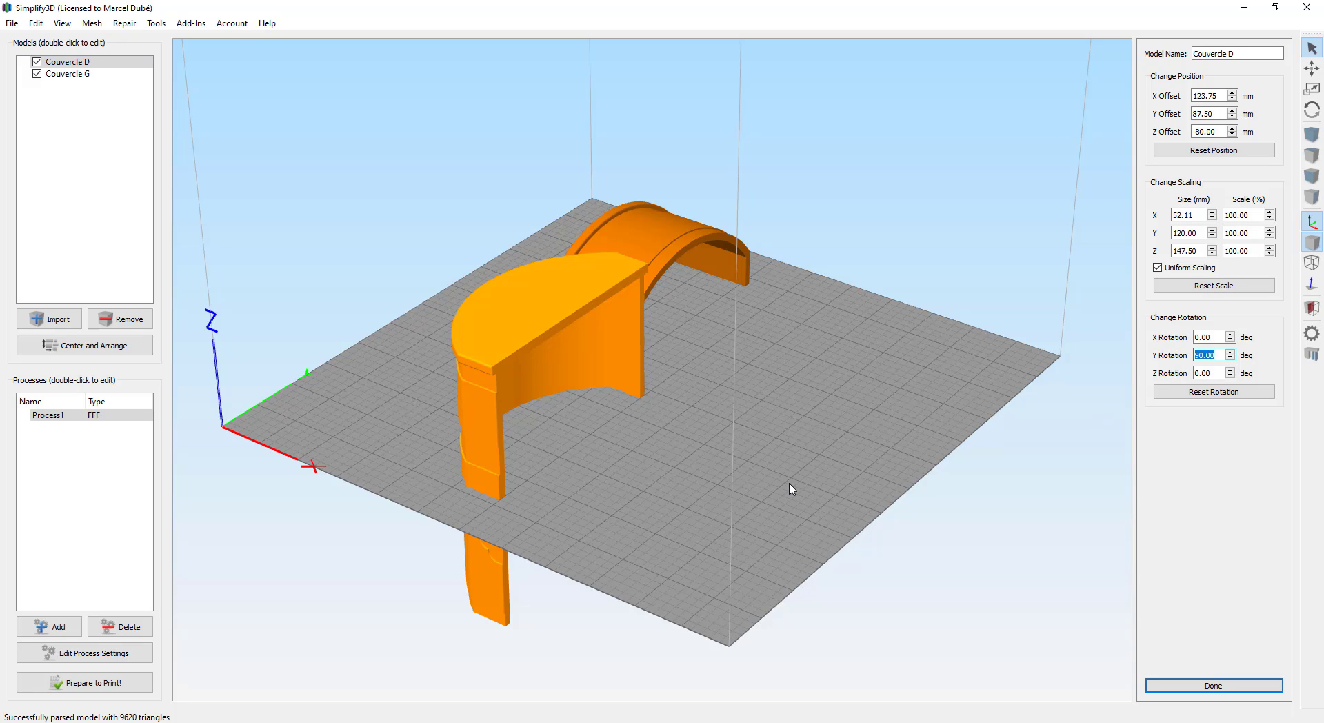
pyautogui.hotkey('ctrl', 'l')
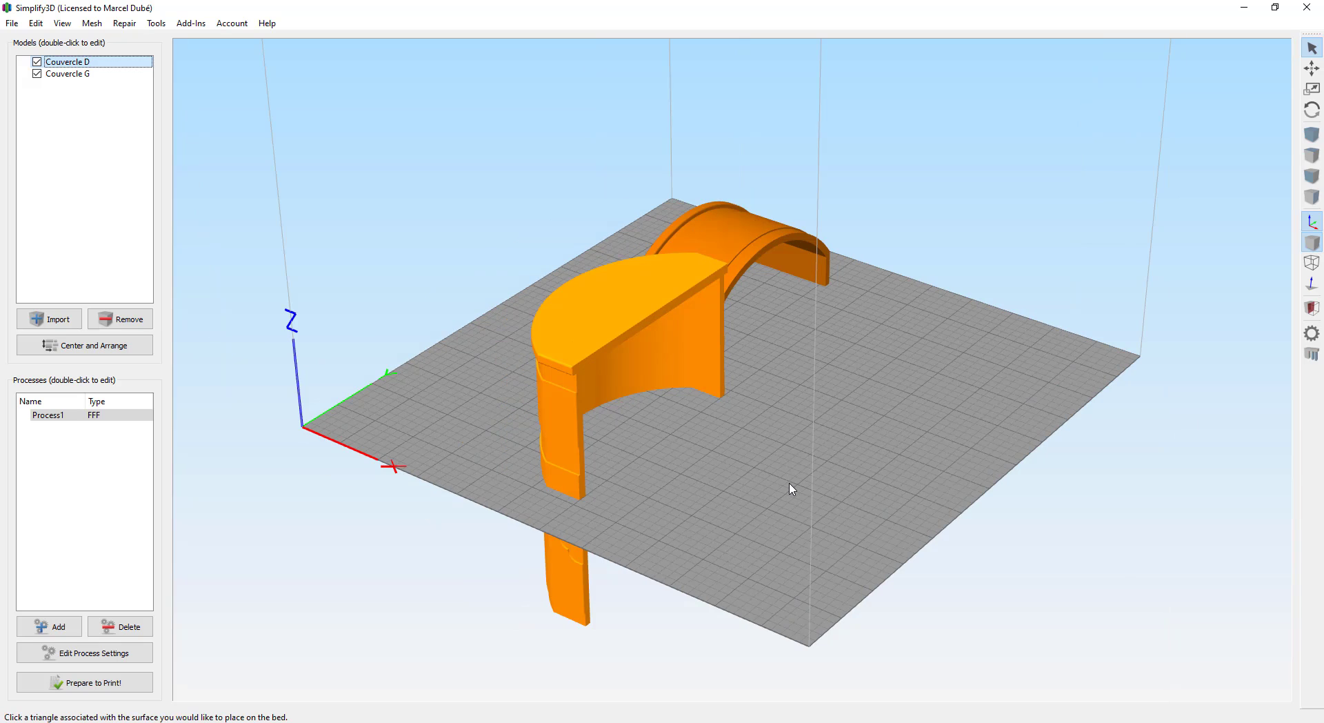
pyautogui.click(641, 293)
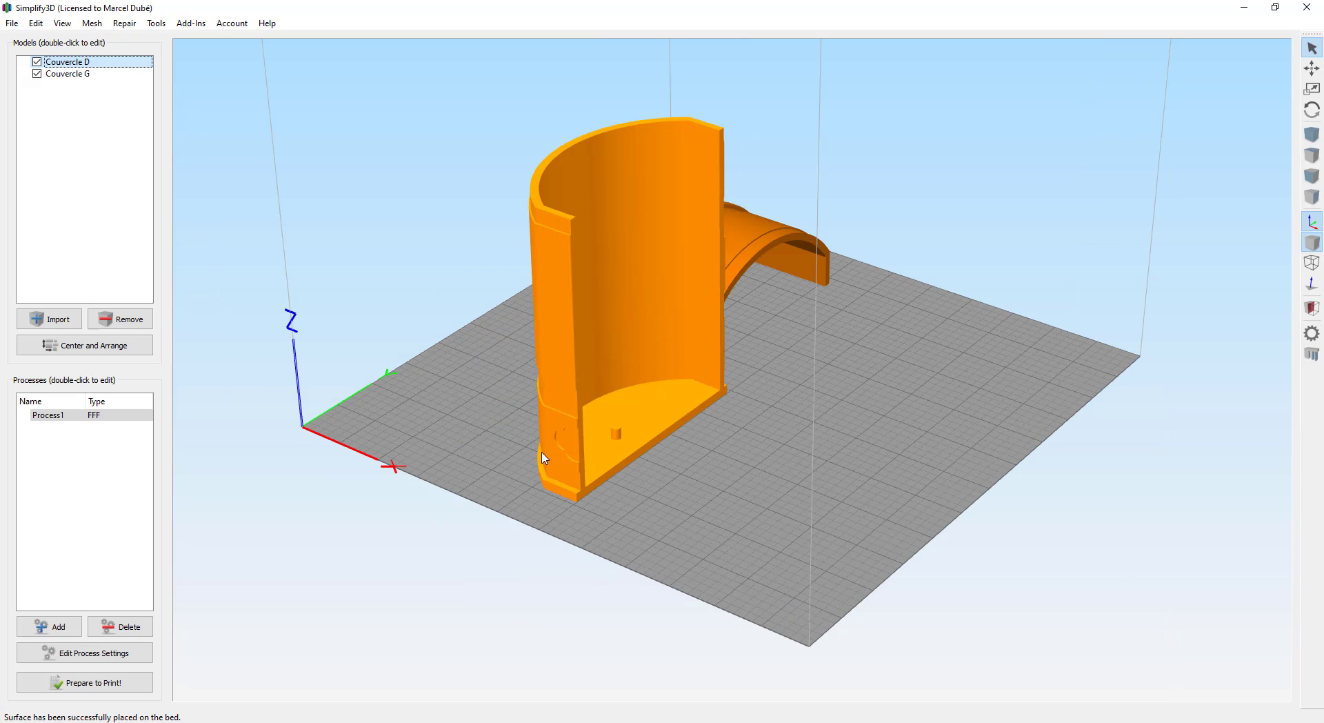
# Place the closed end face of Couvercle G on the bed, then center and arrange both lid pieces
pyautogui.moveTo(462, 481); pyautogui.dragTo(1039, 448)
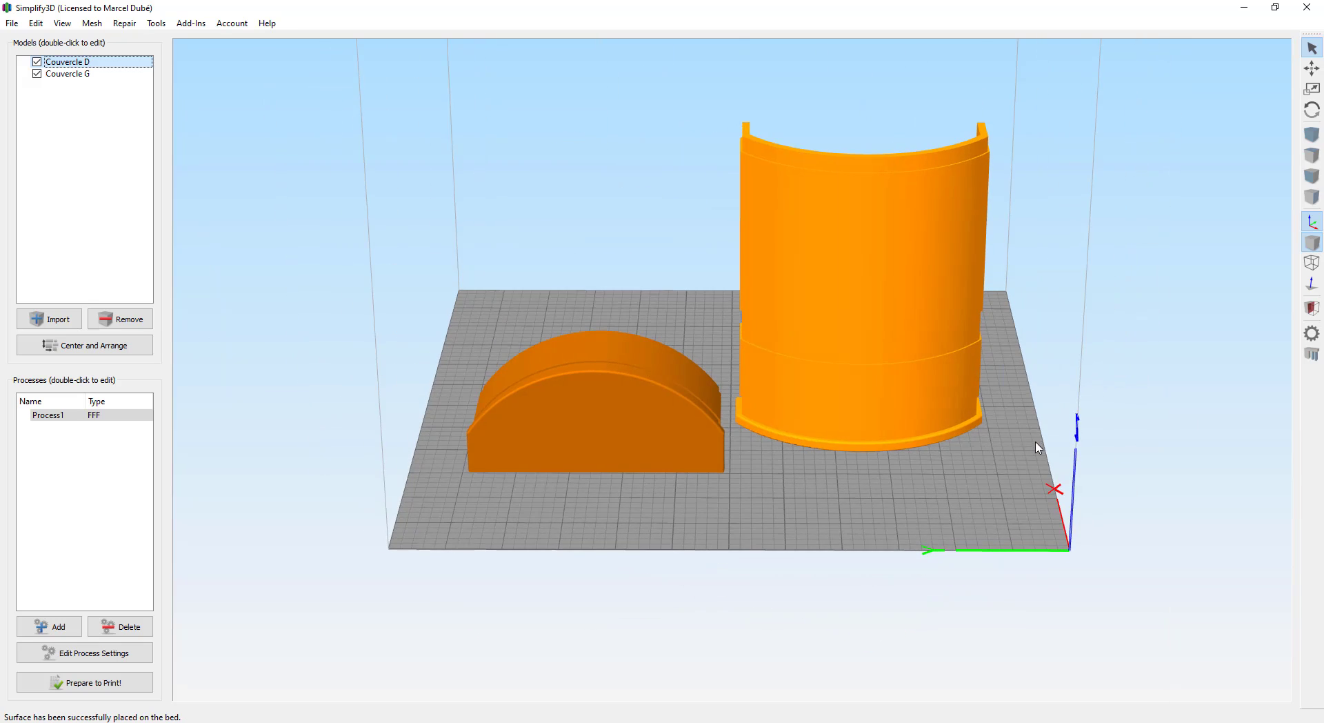
pyautogui.hotkey('ctrl', 'l')
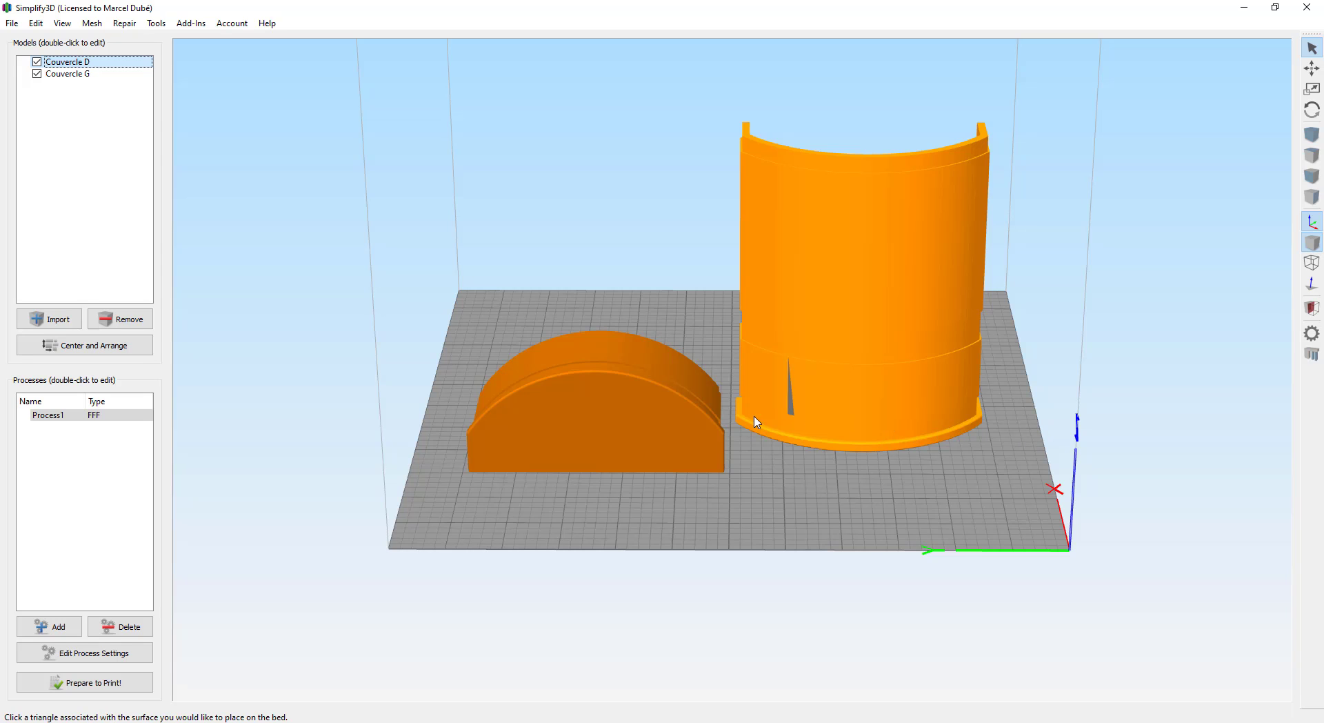
pyautogui.click(648, 439)
pyautogui.click(112, 350)
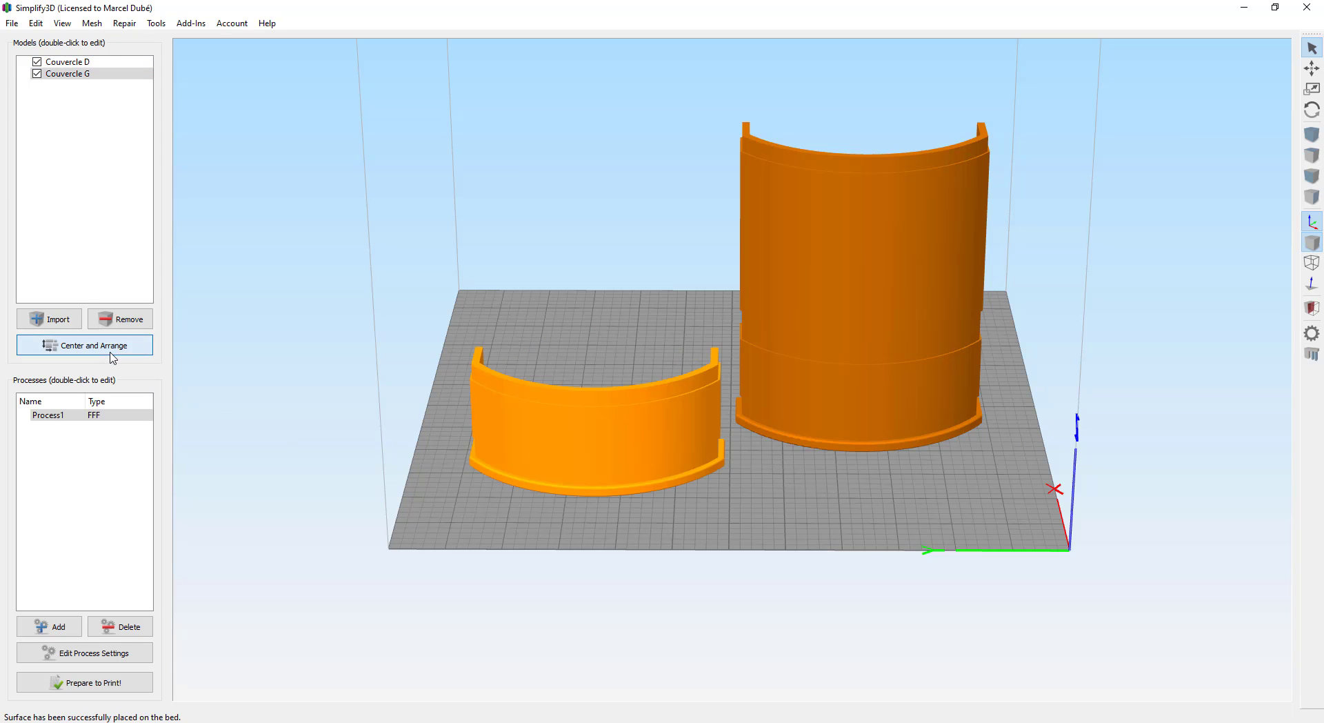
# Examine the inside of both upright lid pieces, focusing on the small pegs on their end walls
pyautogui.moveTo(961, 436); pyautogui.dragTo(319, 442)
pyautogui.scroll(1, 784, 428)
pyautogui.scroll(2, 794, 387)
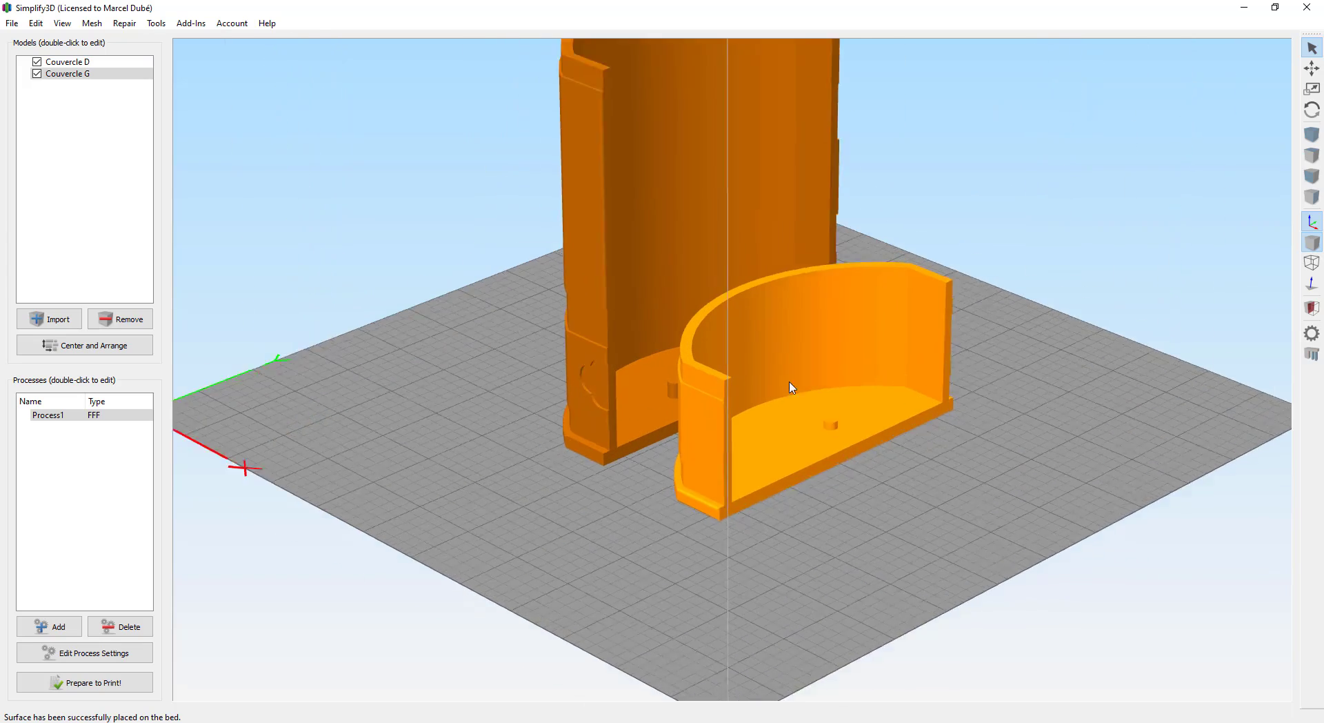
pyautogui.scroll(2, 785, 538)
pyautogui.scroll(2, 806, 592)
pyautogui.moveTo(804, 586); pyautogui.dragTo(810, 587)
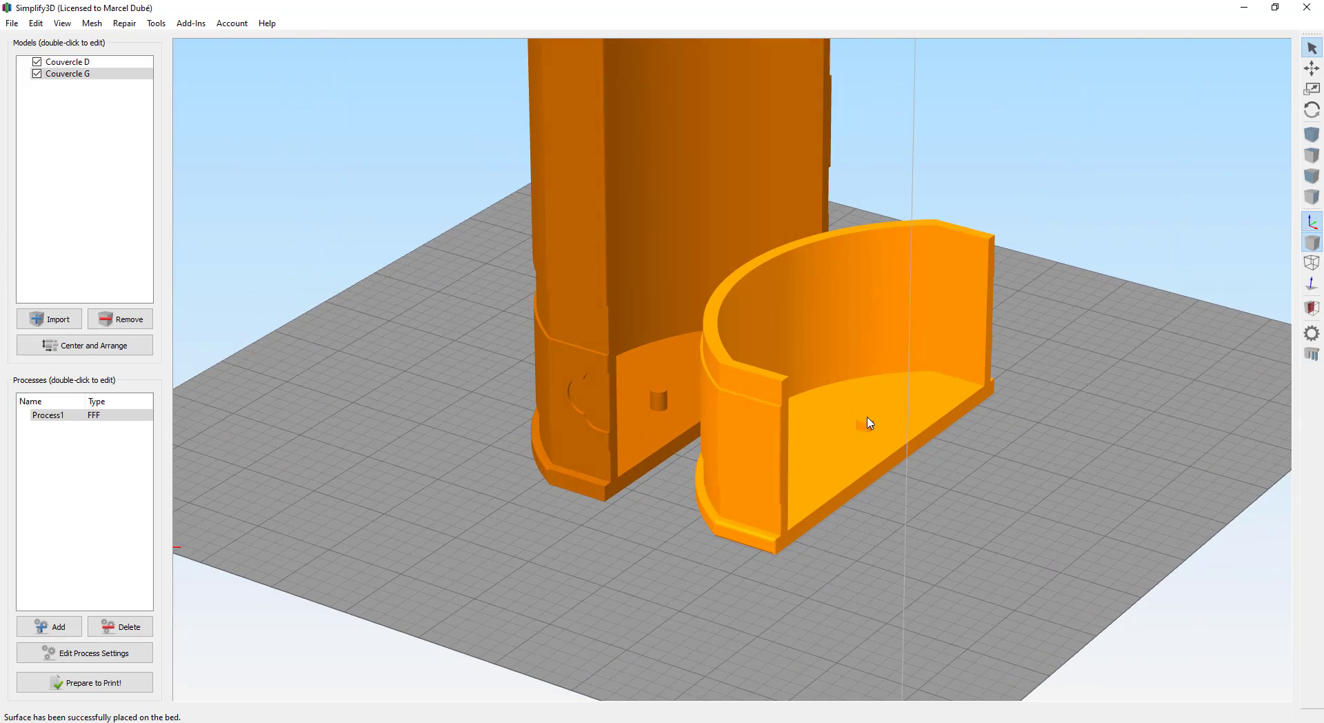
pyautogui.scroll(-10, 939, 533)
pyautogui.scroll(8, 785, 556)
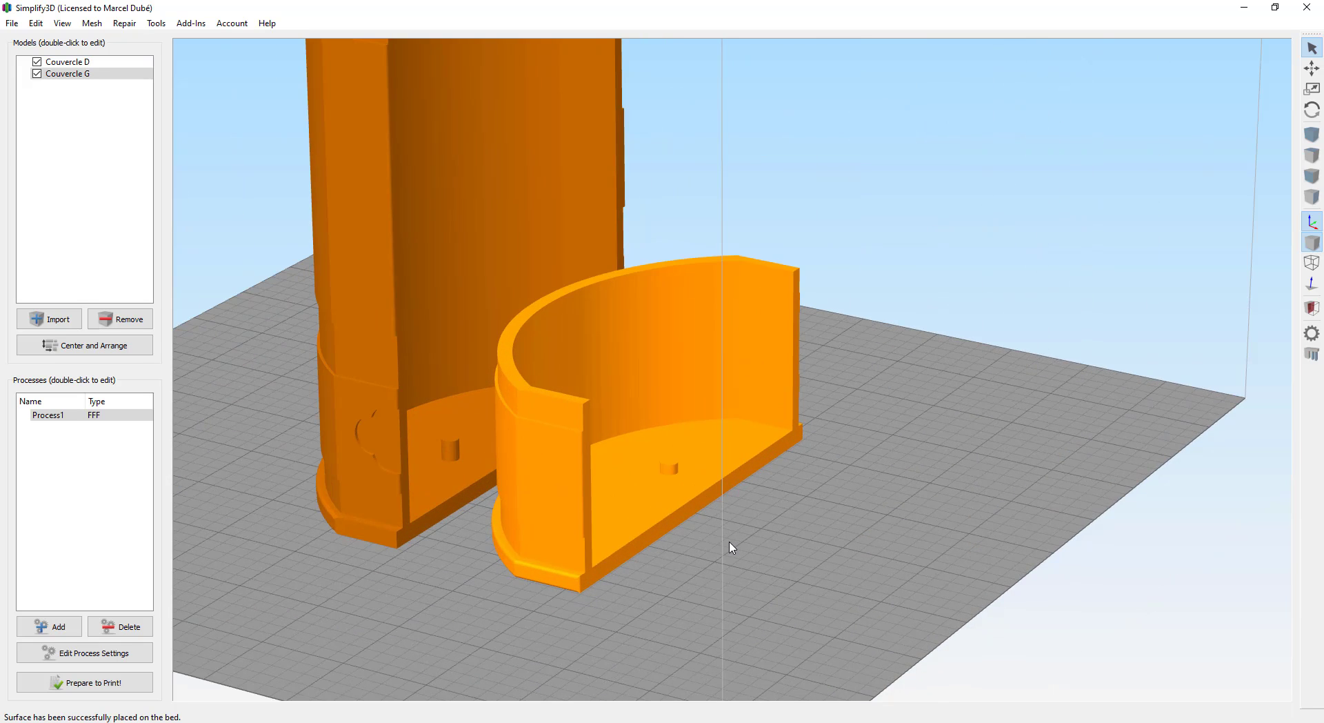
pyautogui.scroll(2, 655, 597)
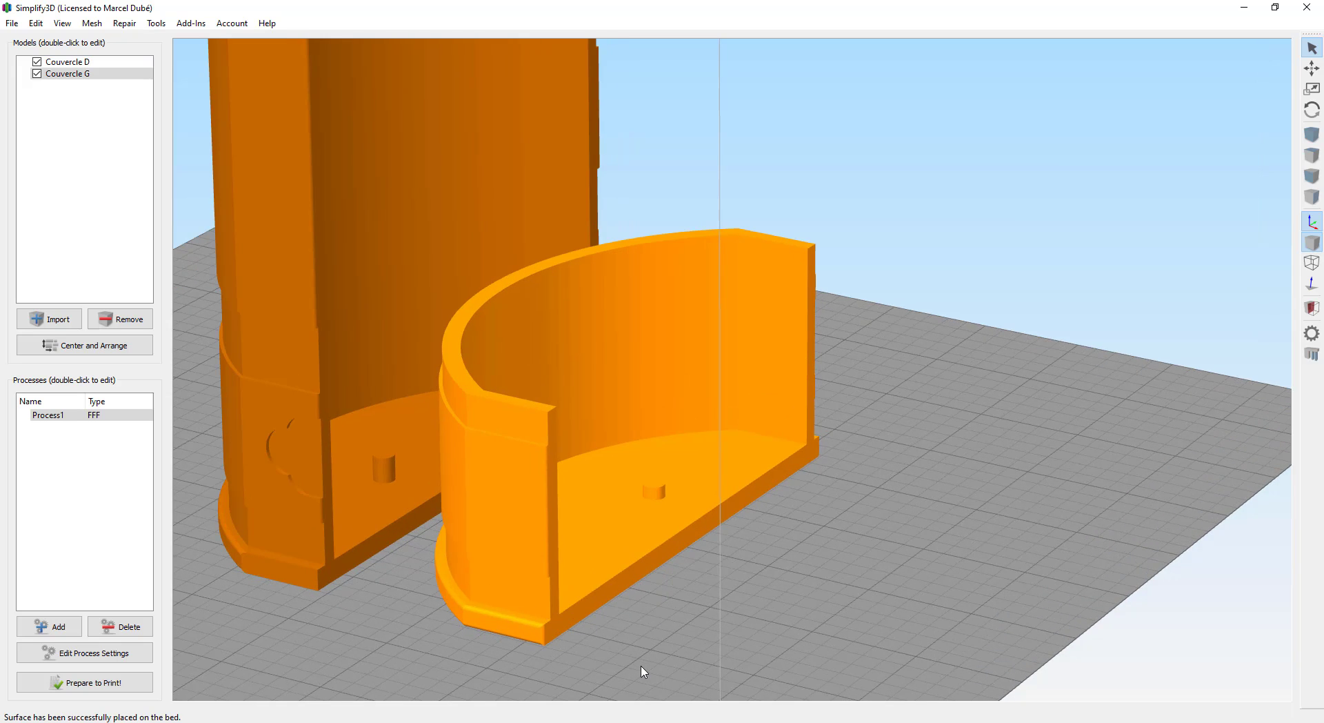
# Switch to FreeCAD, make the Couvercle body under Slice.0 active, and expand it to its feature list
pyautogui.hotkey('alt', 'Tab')
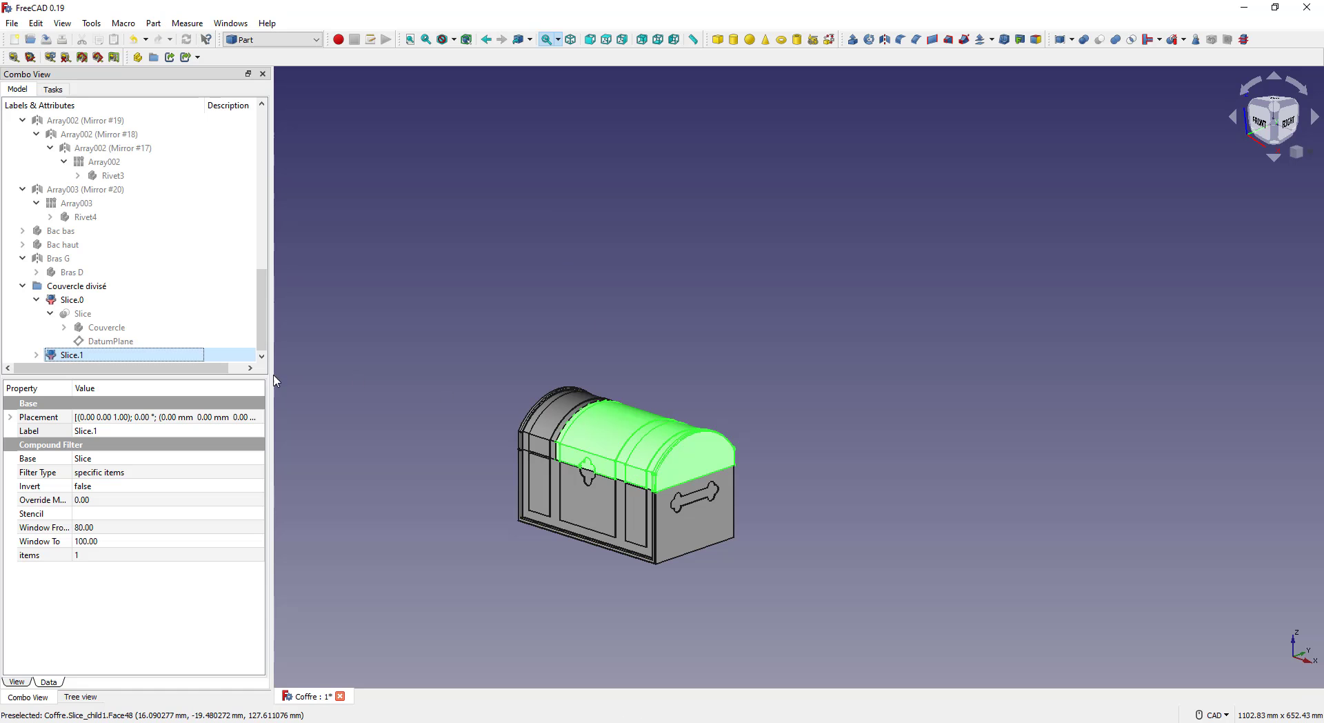
pyautogui.click(64, 327)
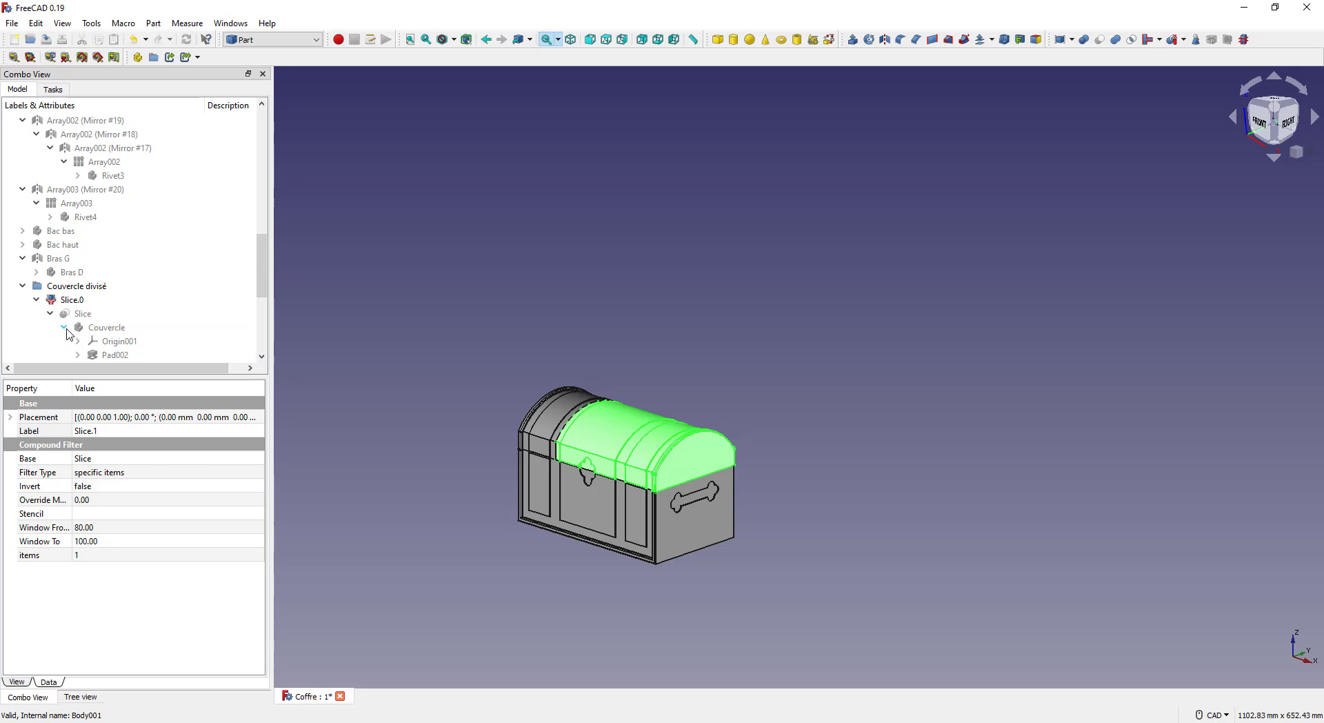
pyautogui.rightClick(85, 334)
pyautogui.click(129, 340)
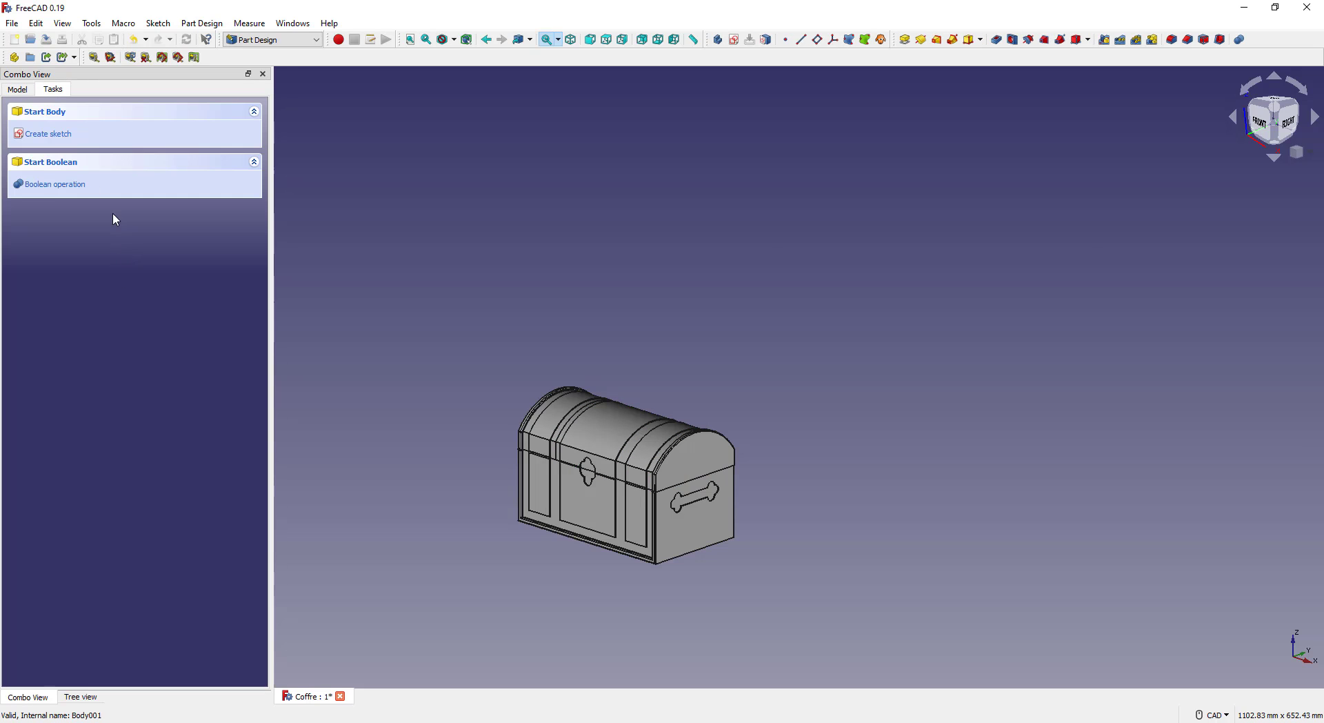
pyautogui.click(18, 89)
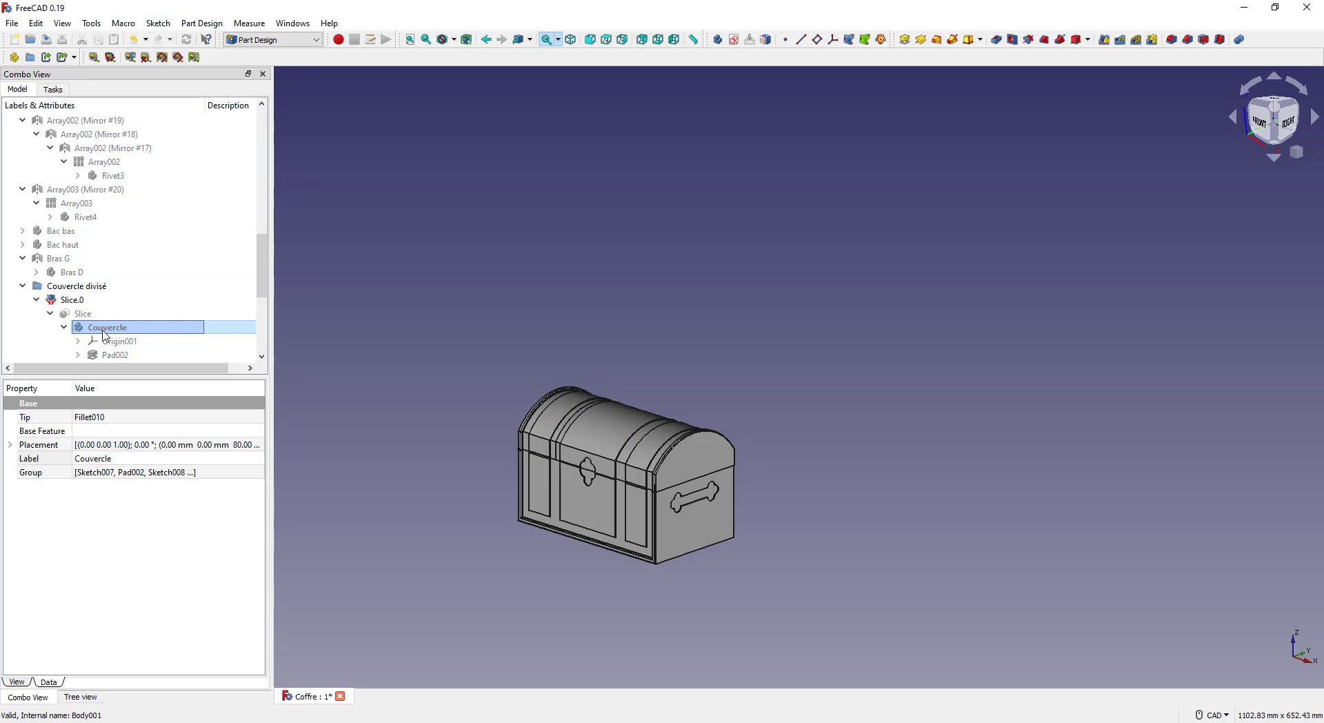
pyautogui.scroll(-5, 104, 334)
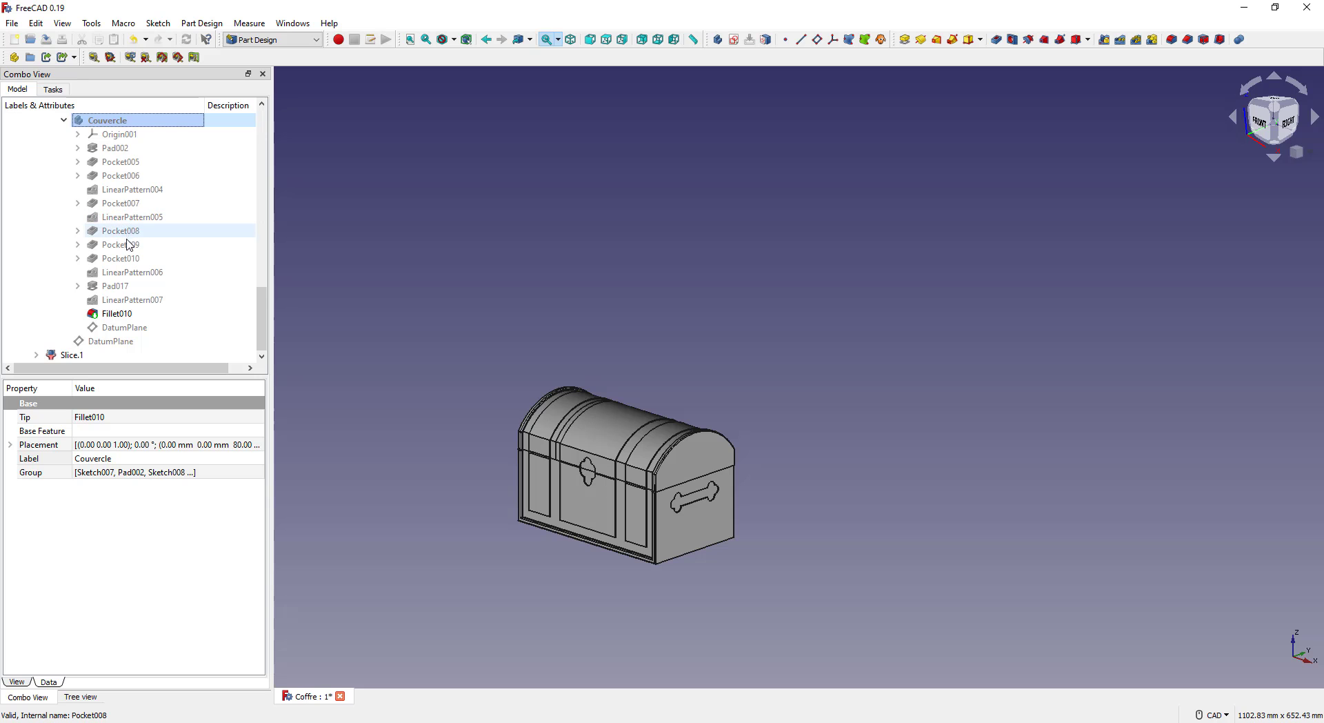
# Hide the Slice.1 lid piece to expose the peg on the inner end wall of the other piece
pyautogui.click(72, 355)
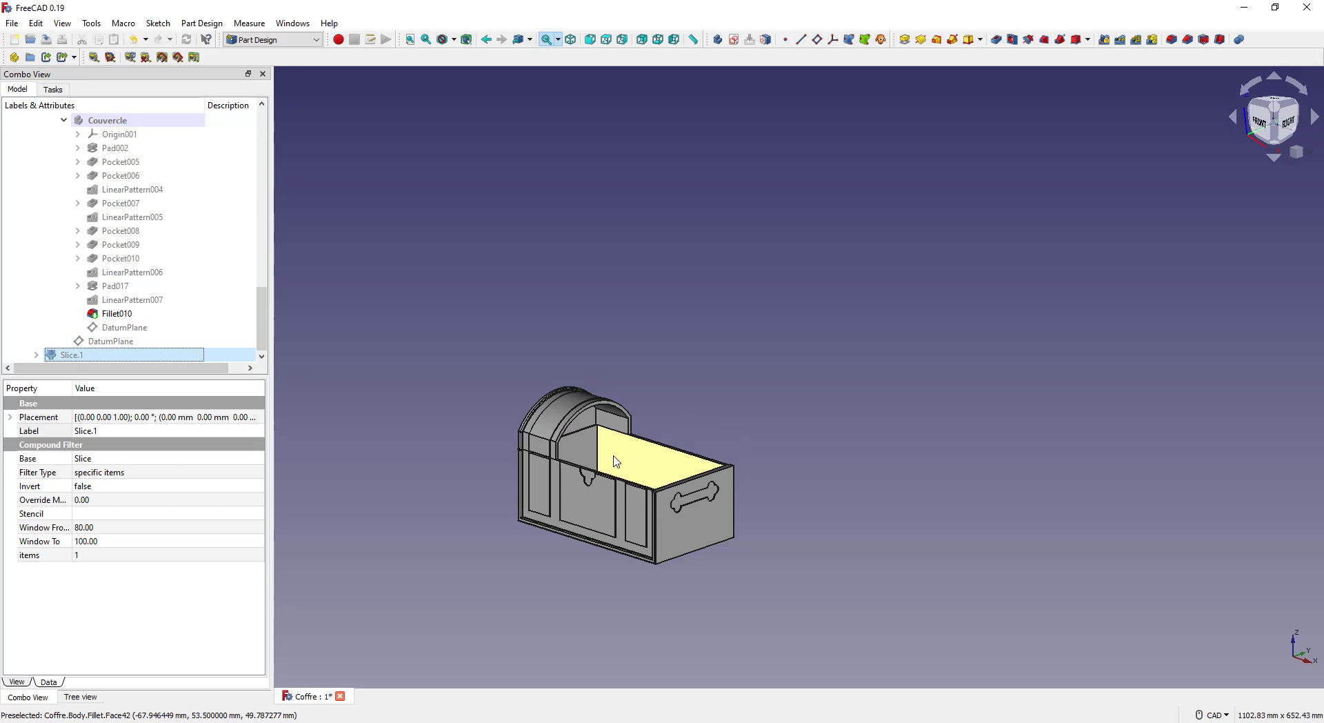
pyautogui.scroll(5, 669, 458)
pyautogui.moveTo(775, 387); pyautogui.dragTo(629, 365, button='middle')
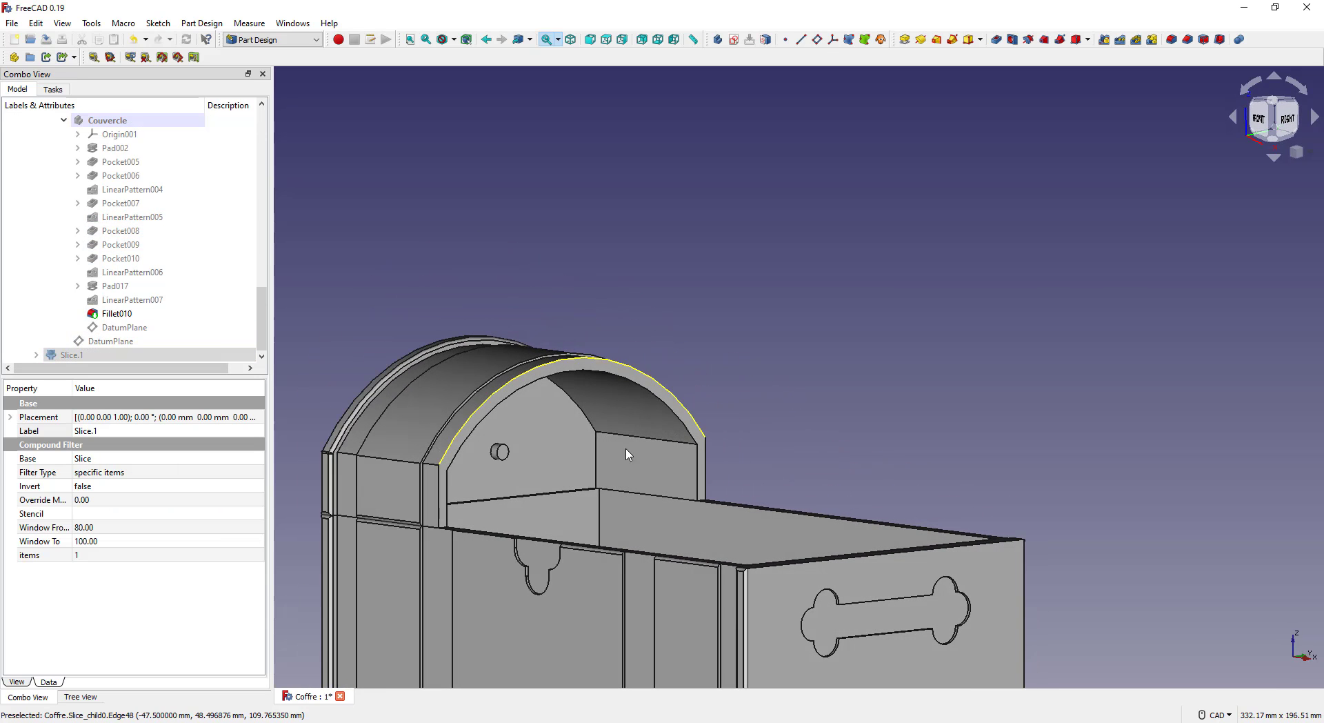
pyautogui.scroll(5, 517, 472)
pyautogui.moveTo(528, 467); pyautogui.dragTo(660, 471, button='middle')
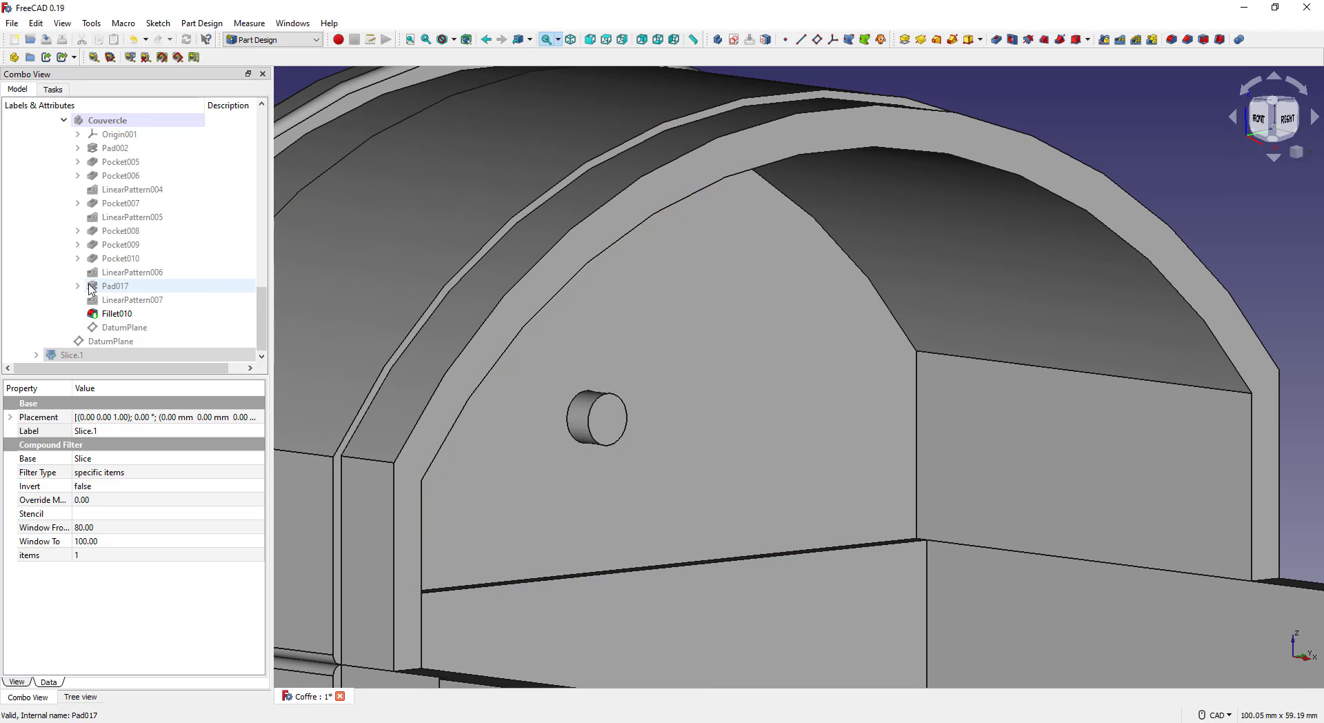
# Show LinearPattern007, Pad017 and LinearPattern006 of the Couvercle body one after another, expanding Pad017 to its sketch
pyautogui.click(99, 301)
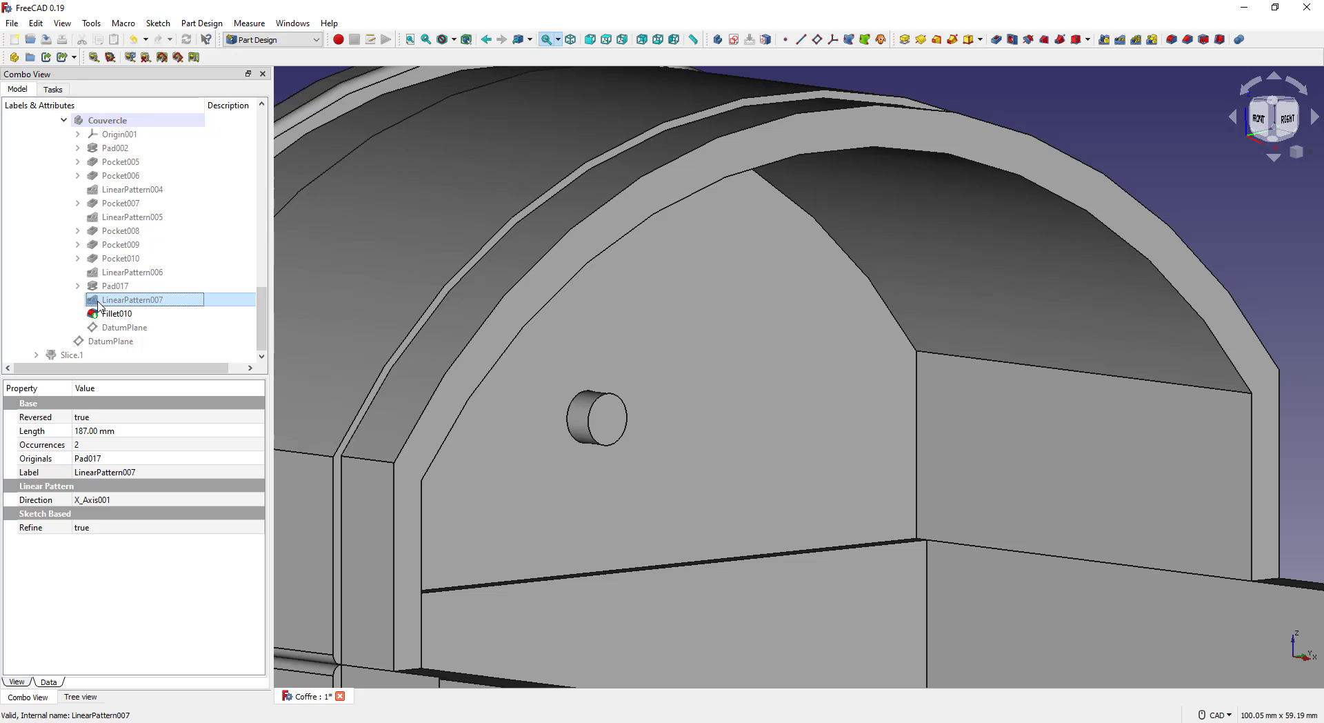
pyautogui.press('space')
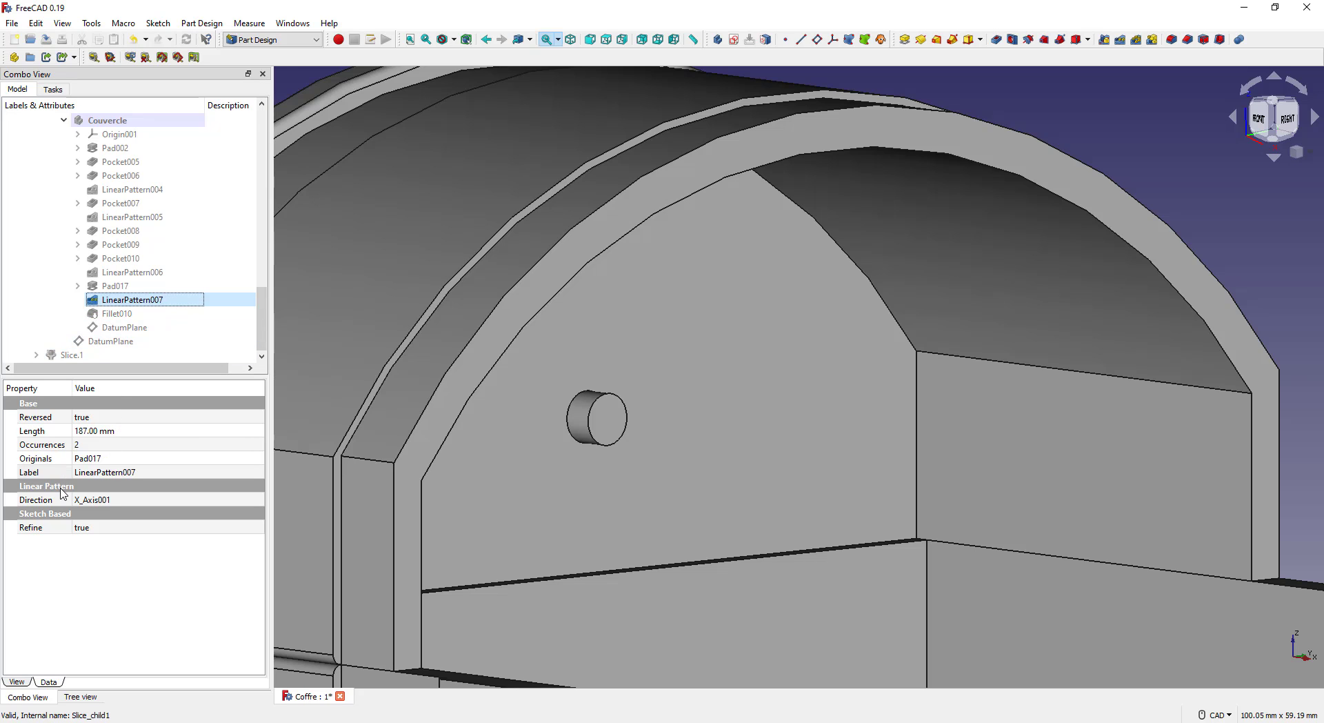
pyautogui.click(77, 286)
pyautogui.click(110, 285)
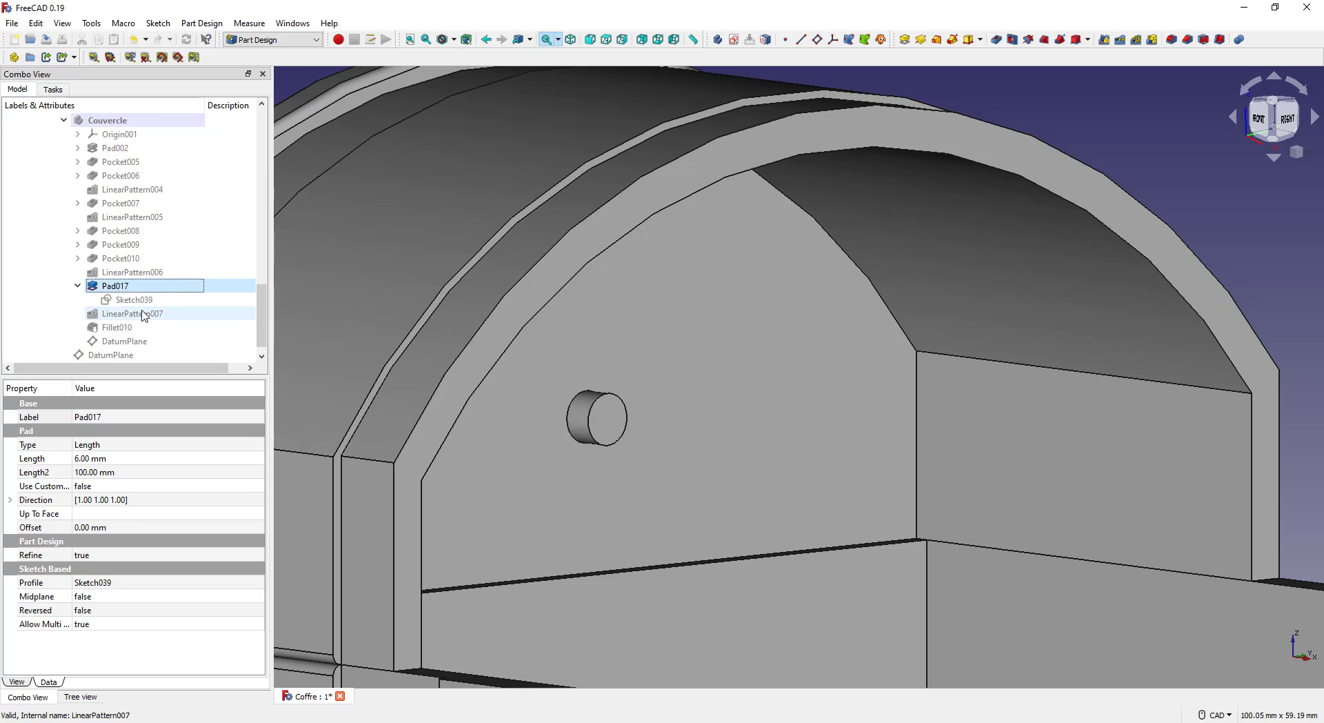
pyautogui.scroll(-1, 159, 342)
pyautogui.scroll(-4, 283, 359)
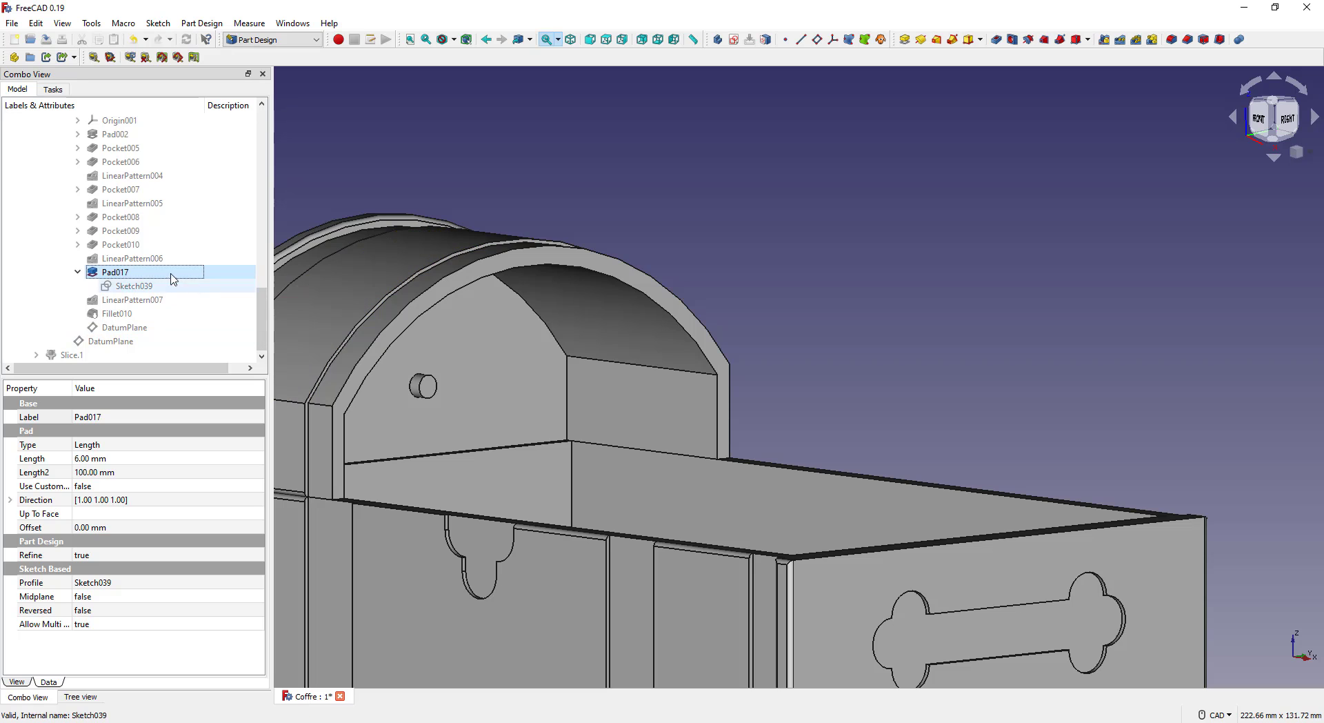
pyautogui.click(131, 258)
pyautogui.scroll(-5, 525, 376)
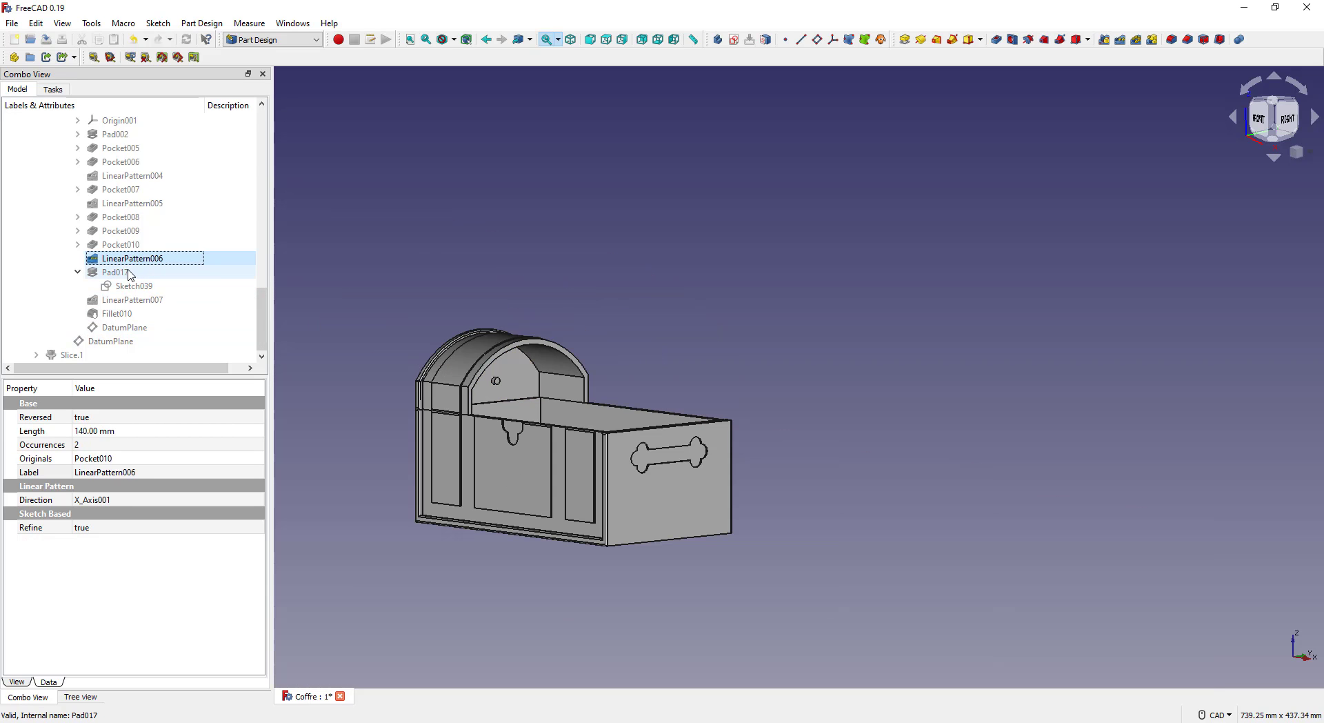
pyautogui.scroll(3, 131, 274)
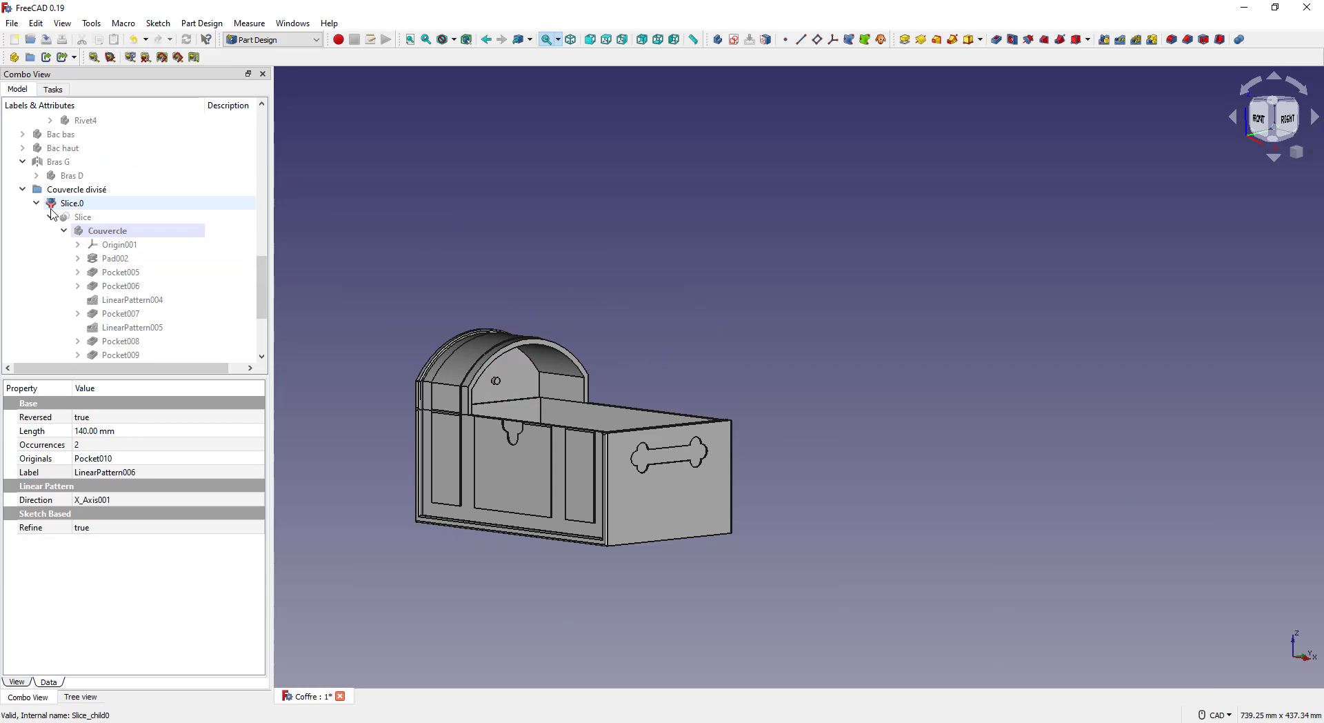
# Undo the divided lid's group rename and the Slice apart operation, restoring the whole lid with its cutting plane
pyautogui.click(146, 39)
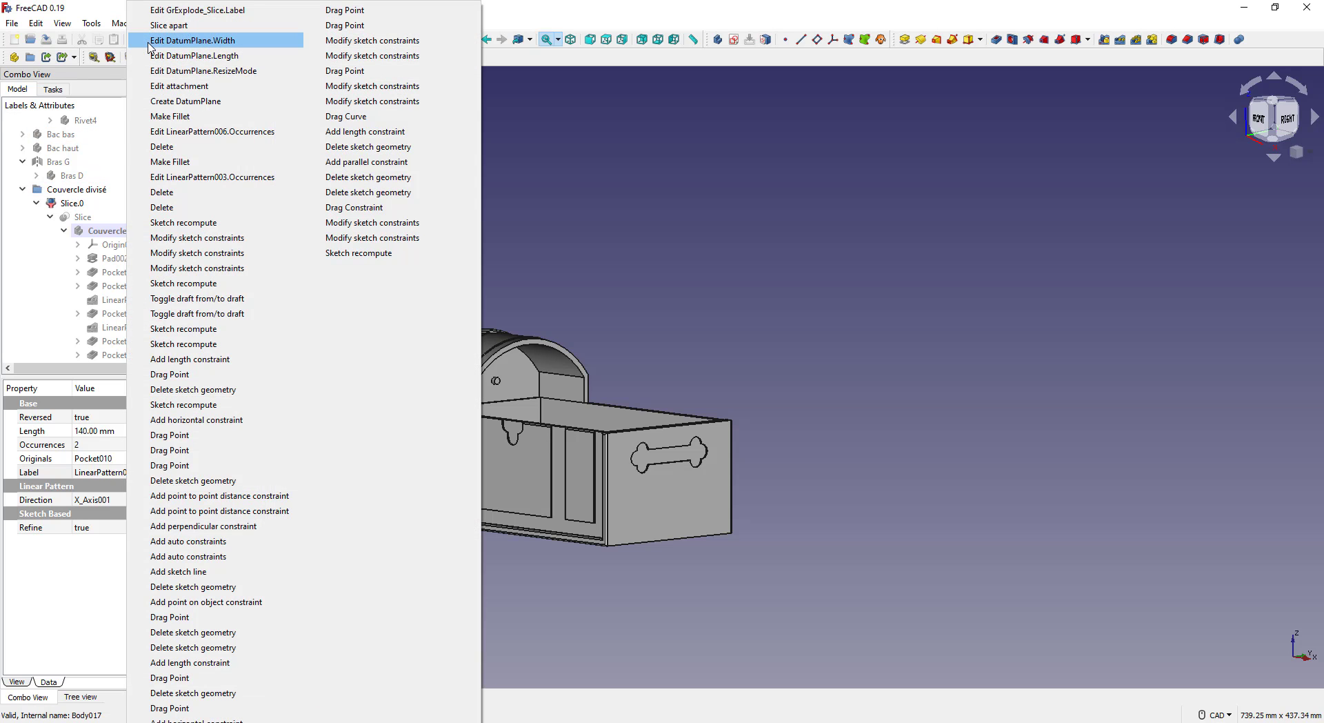
pyautogui.click(629, 231)
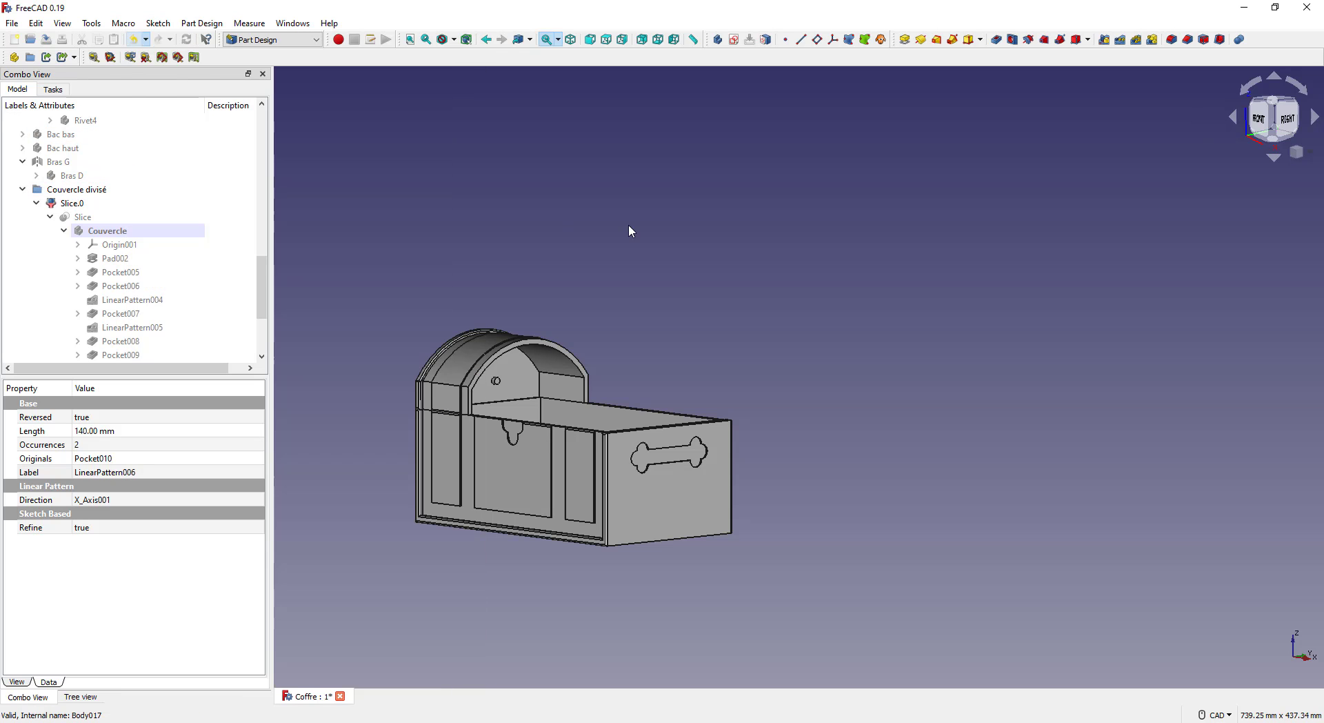
pyautogui.click(134, 40)
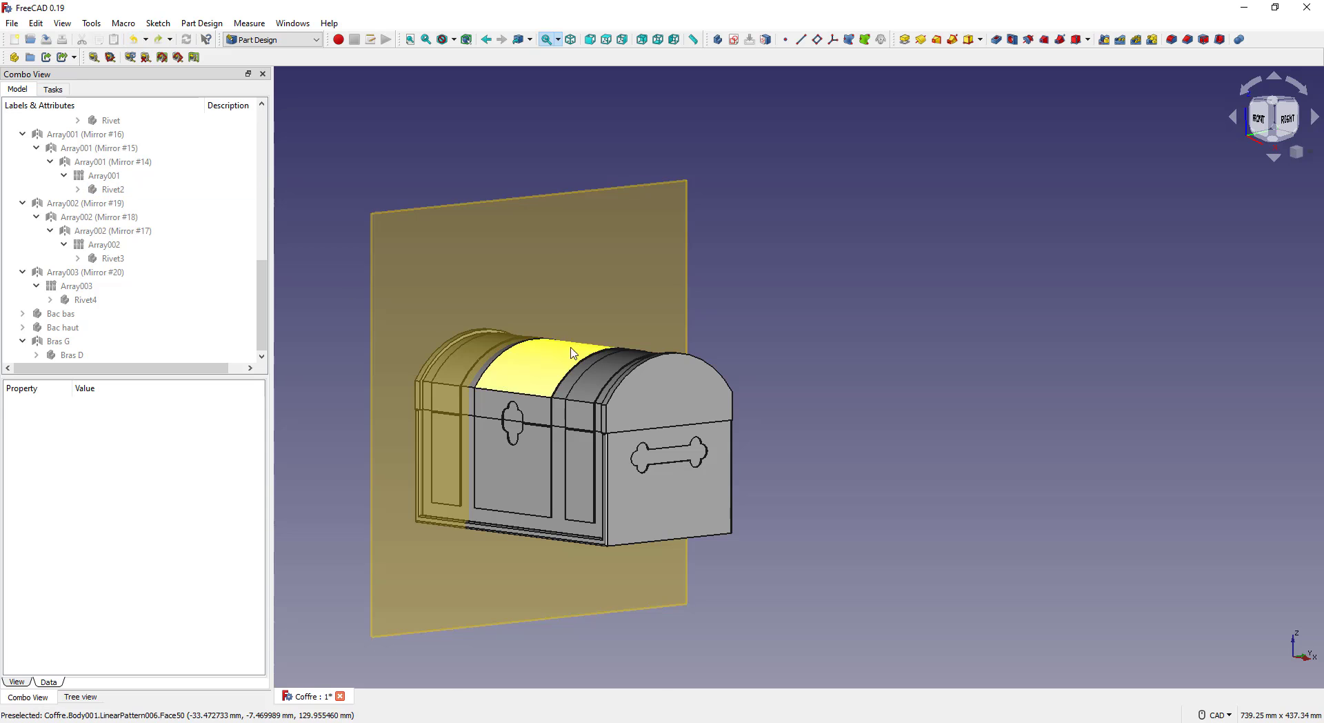
# Toggle the Couvercle body's active state and hide the Caisse body to expose the underside of the lid
pyautogui.scroll(10, 196, 292)
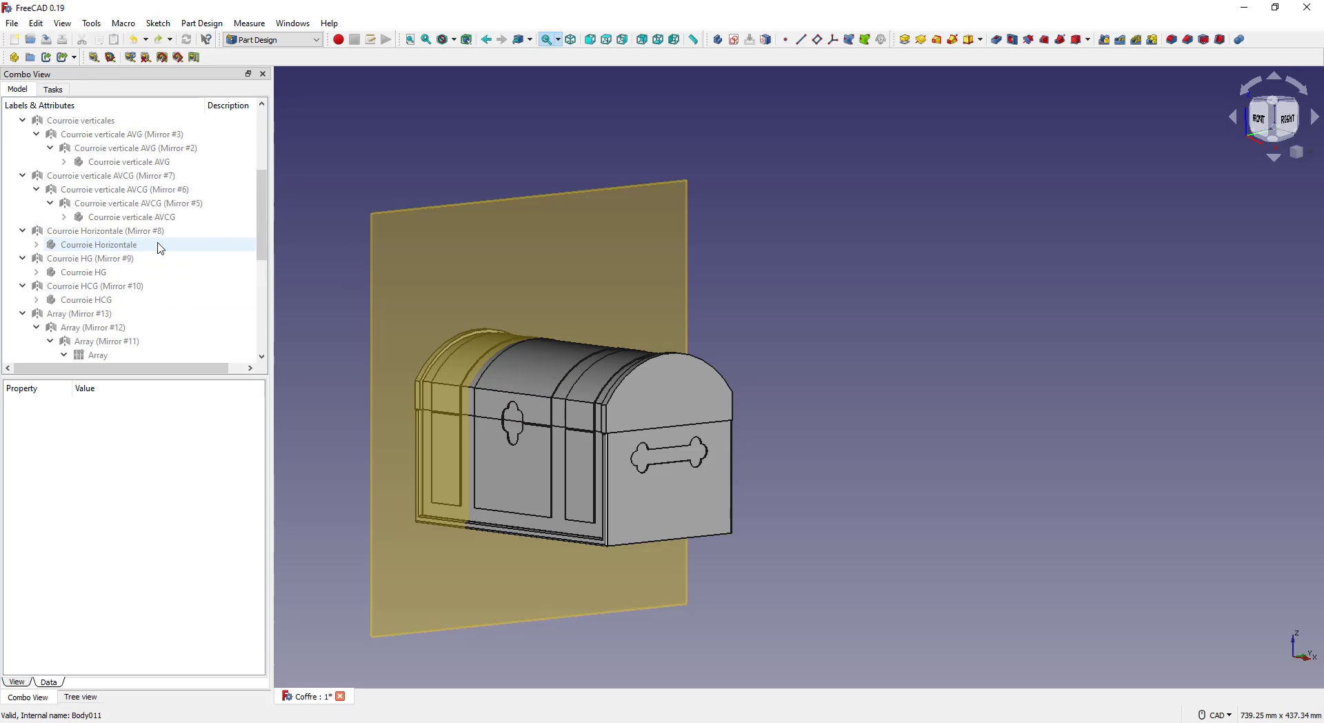
pyautogui.rightClick(40, 161)
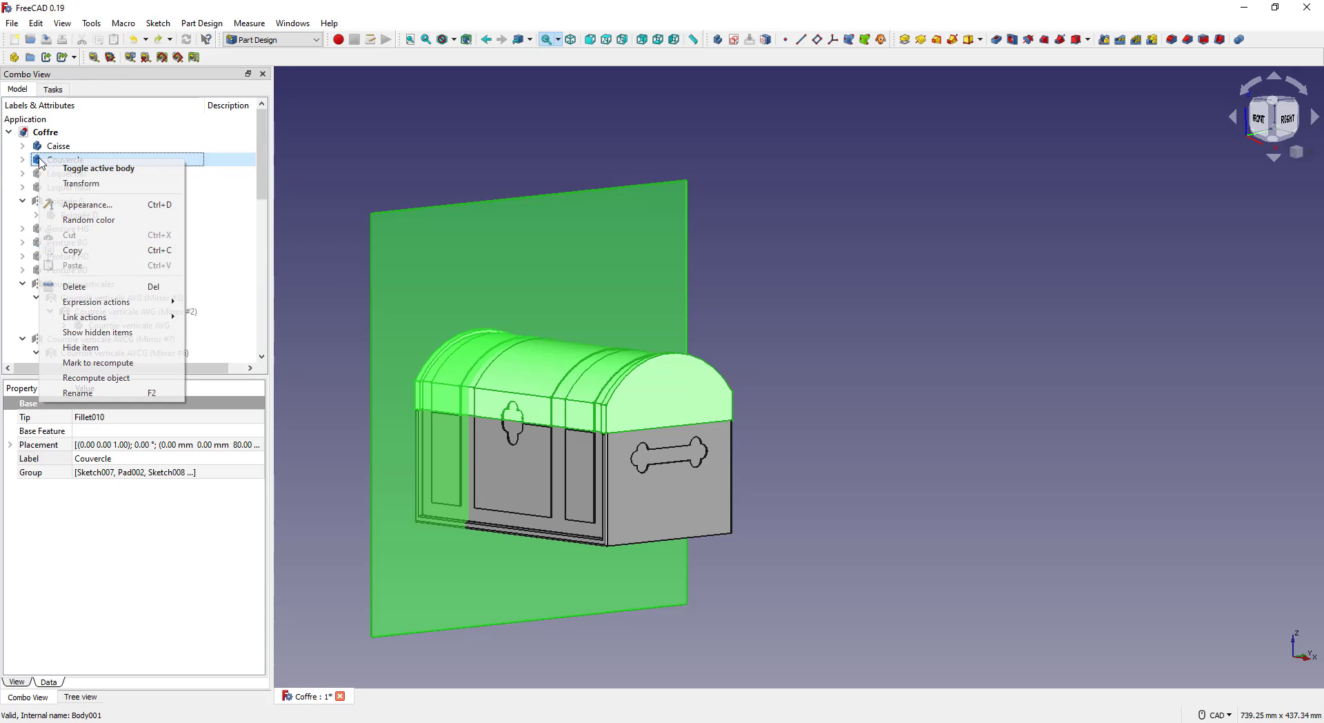
pyautogui.click(78, 171)
pyautogui.click(58, 146)
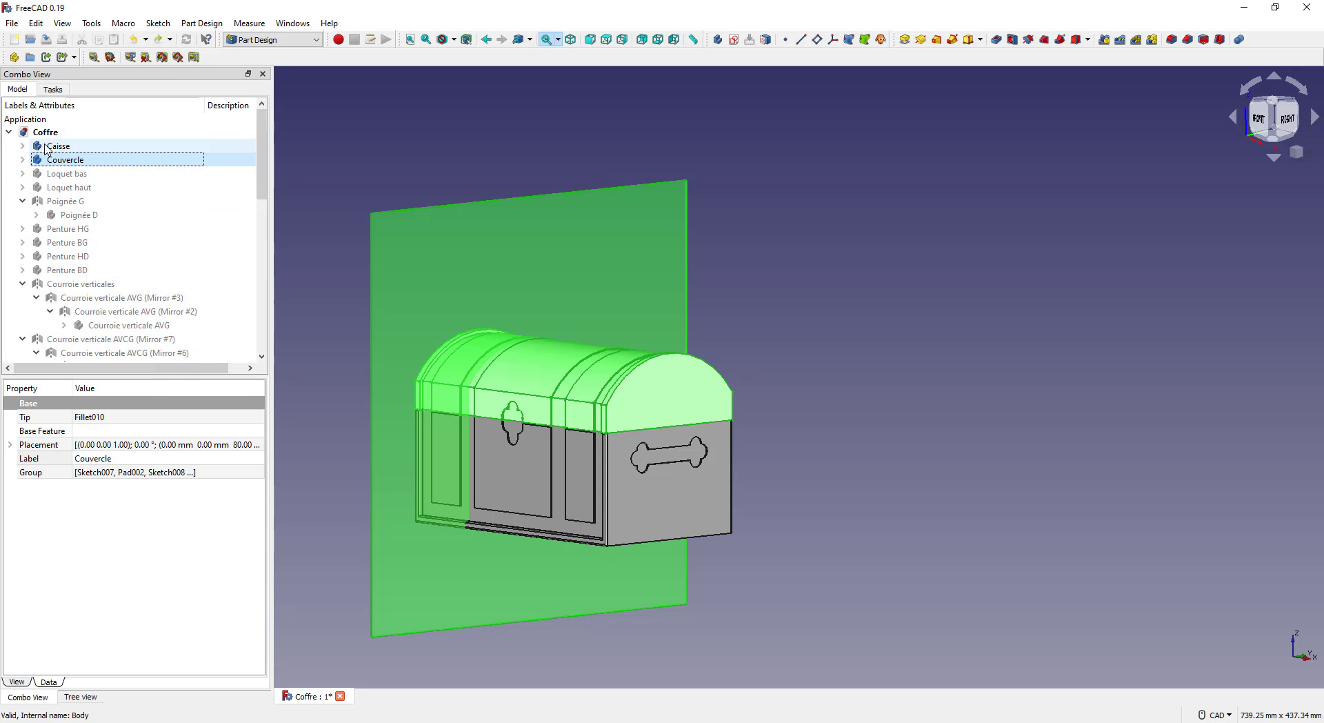
pyautogui.press('space')
pyautogui.moveTo(577, 543); pyautogui.dragTo(554, 443, button='middle')
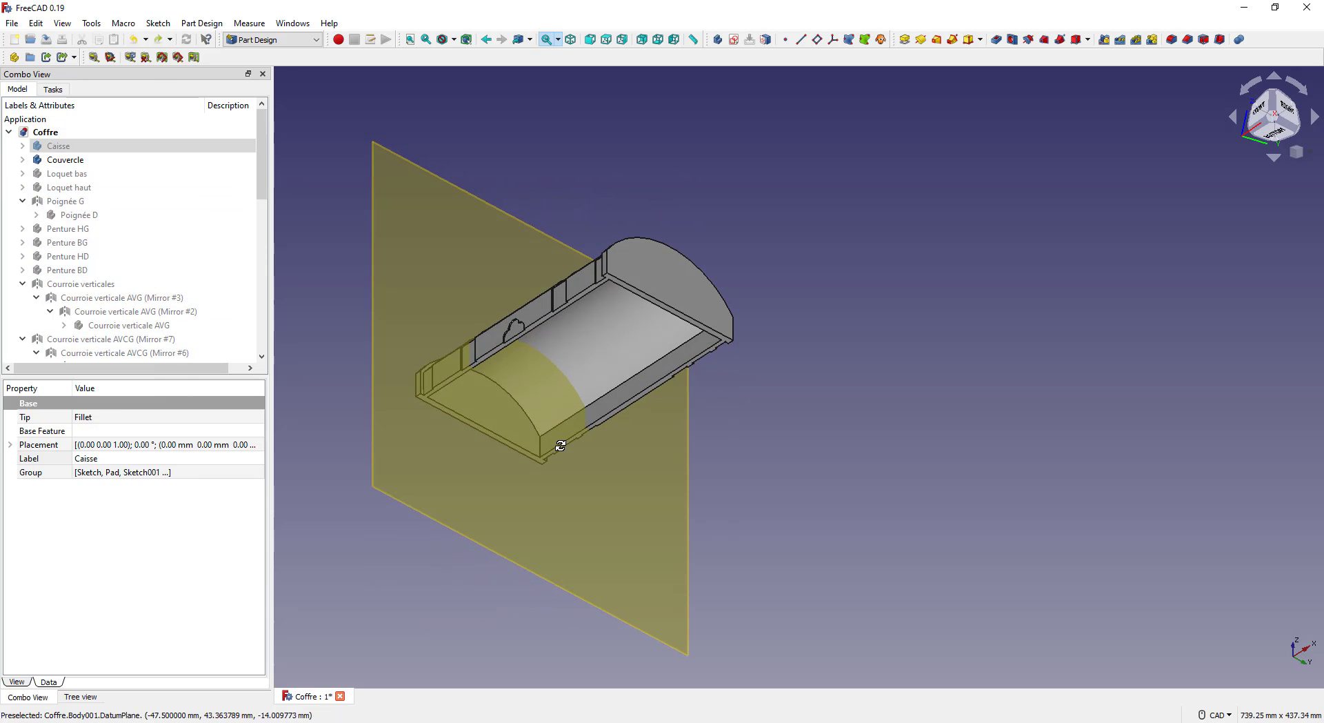
# Expand the Couvercle body and show Pad017 to inspect the peg on the lid's inner end wall
pyautogui.click(22, 159)
pyautogui.scroll(-10, 117, 221)
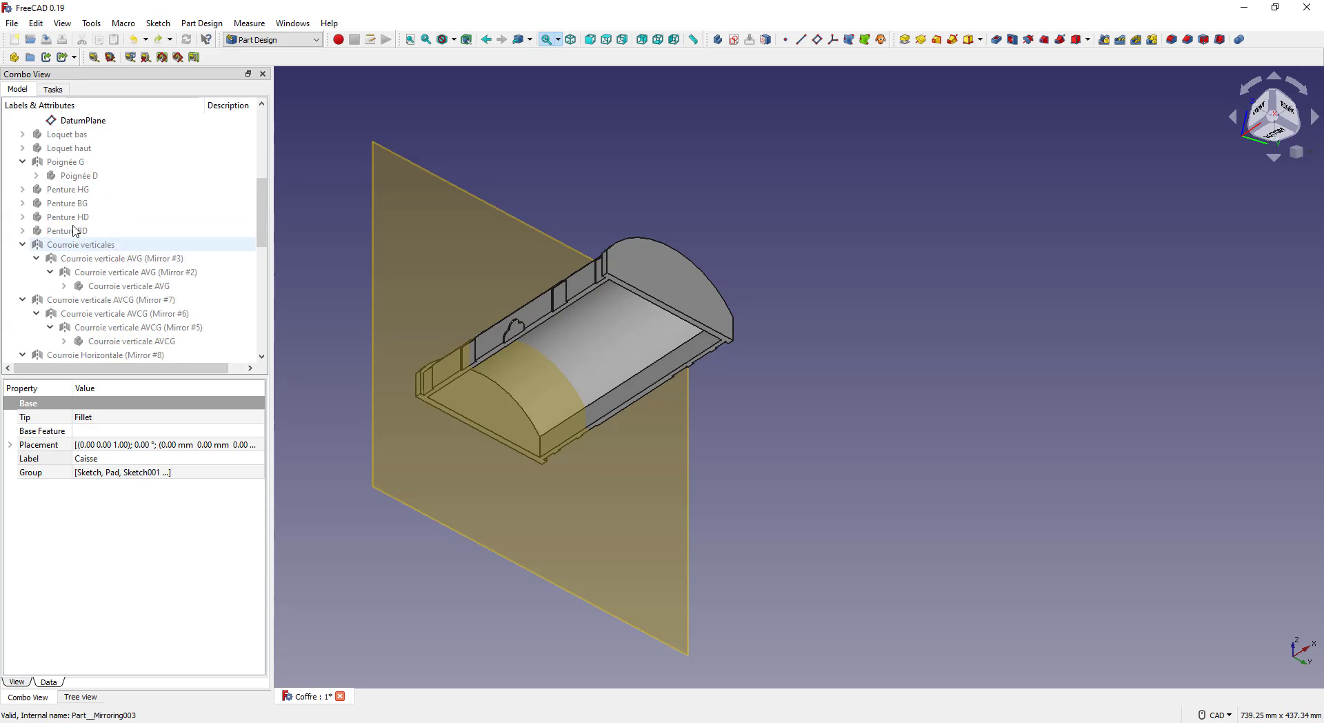
pyautogui.scroll(3, 194, 215)
pyautogui.click(115, 205)
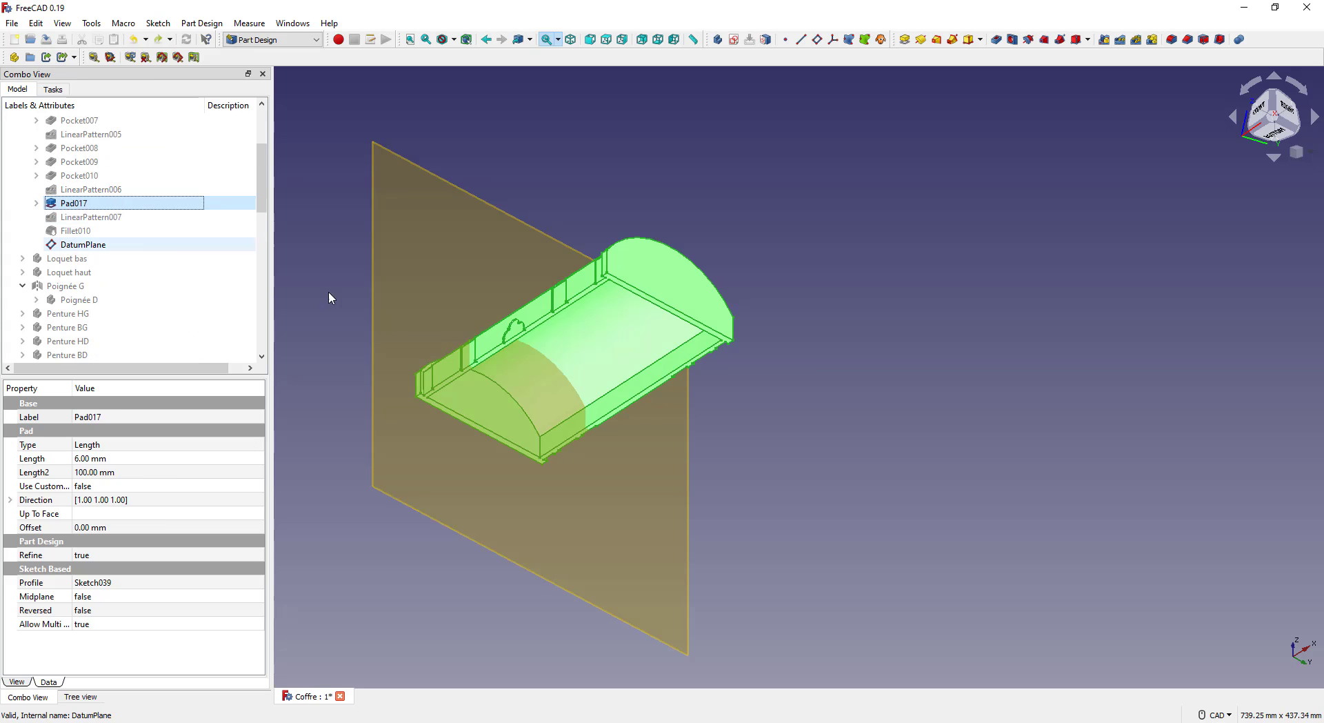
pyautogui.moveTo(677, 398); pyautogui.dragTo(901, 389, button='middle')
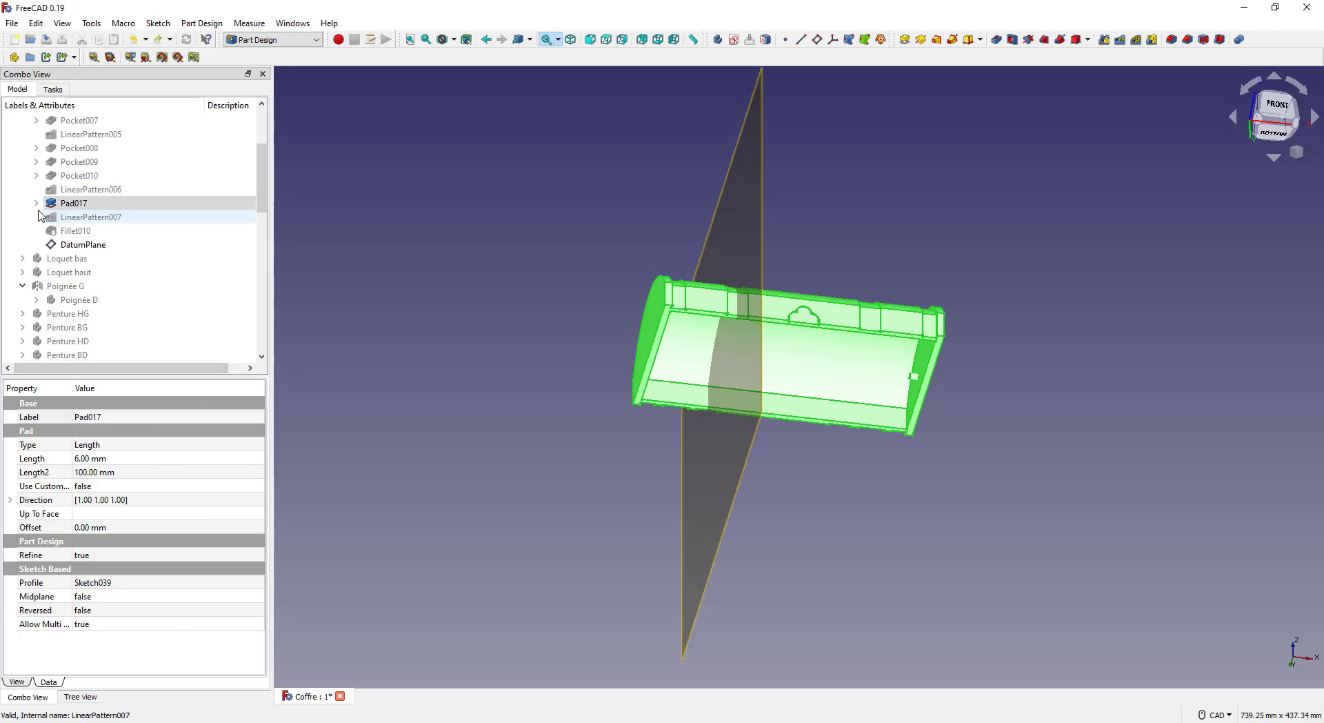
# Show LinearPattern007 and set its length to 184 mm so the patterned peg protrudes further from the lid's end wall
pyautogui.click(83, 217)
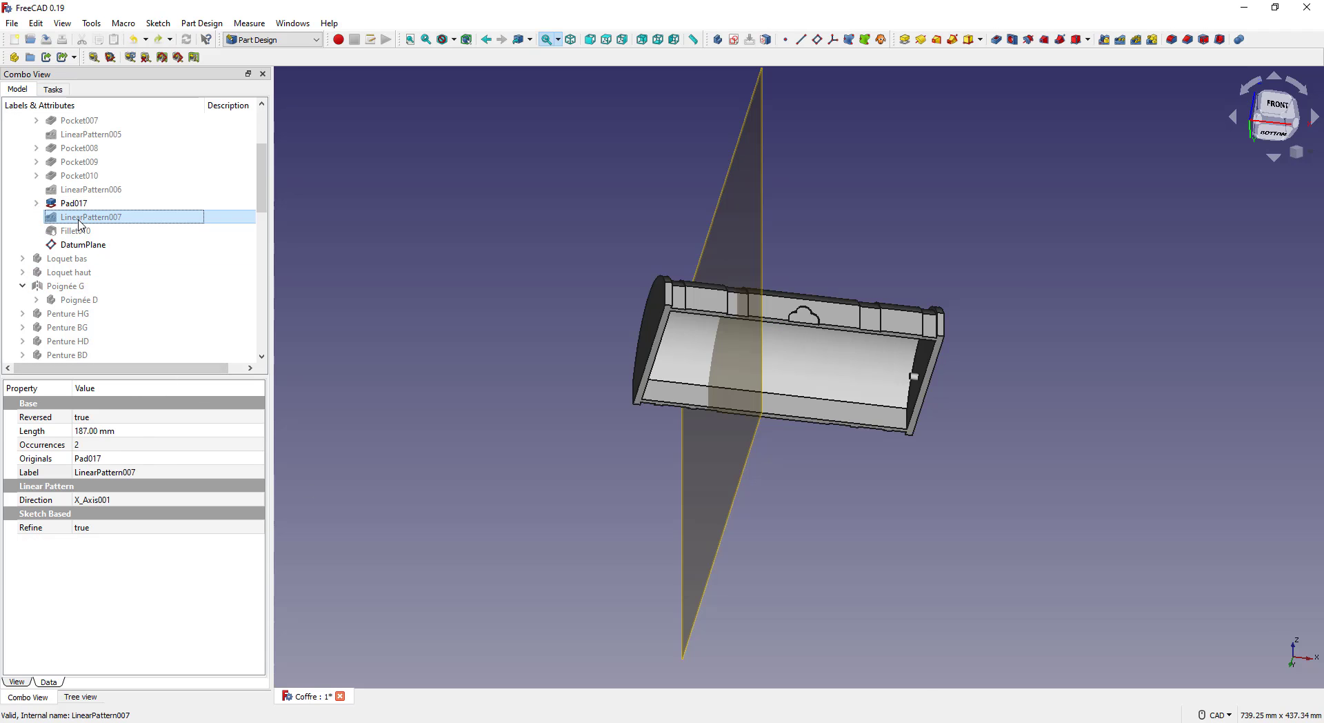
pyautogui.moveTo(888, 449); pyautogui.dragTo(682, 488, button='middle')
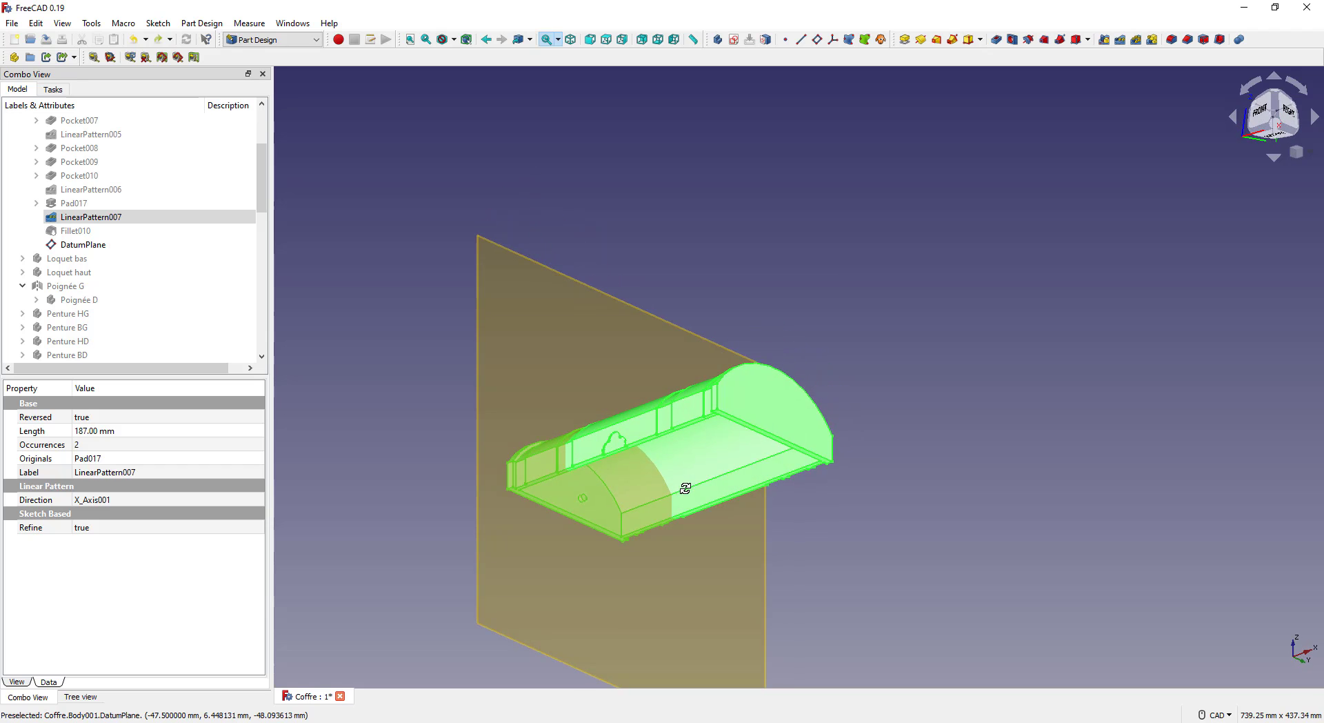
pyautogui.scroll(10, 569, 537)
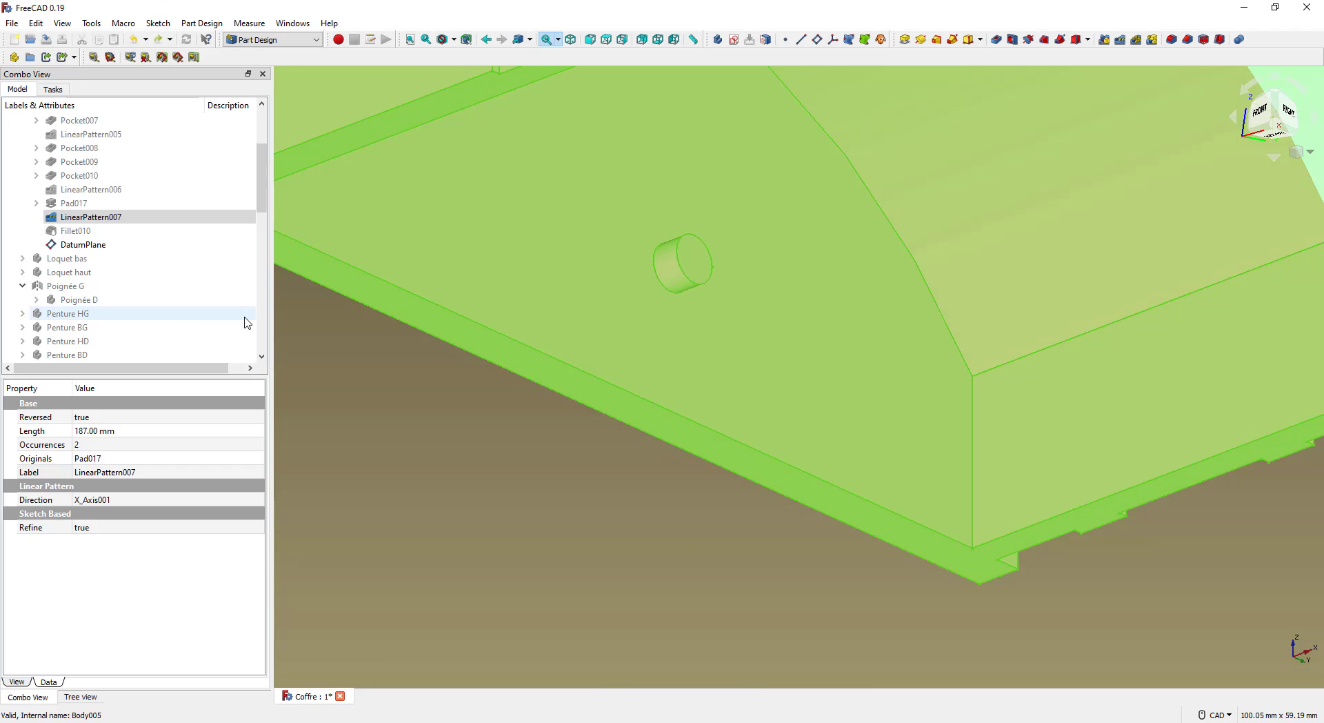
pyautogui.click(136, 434)
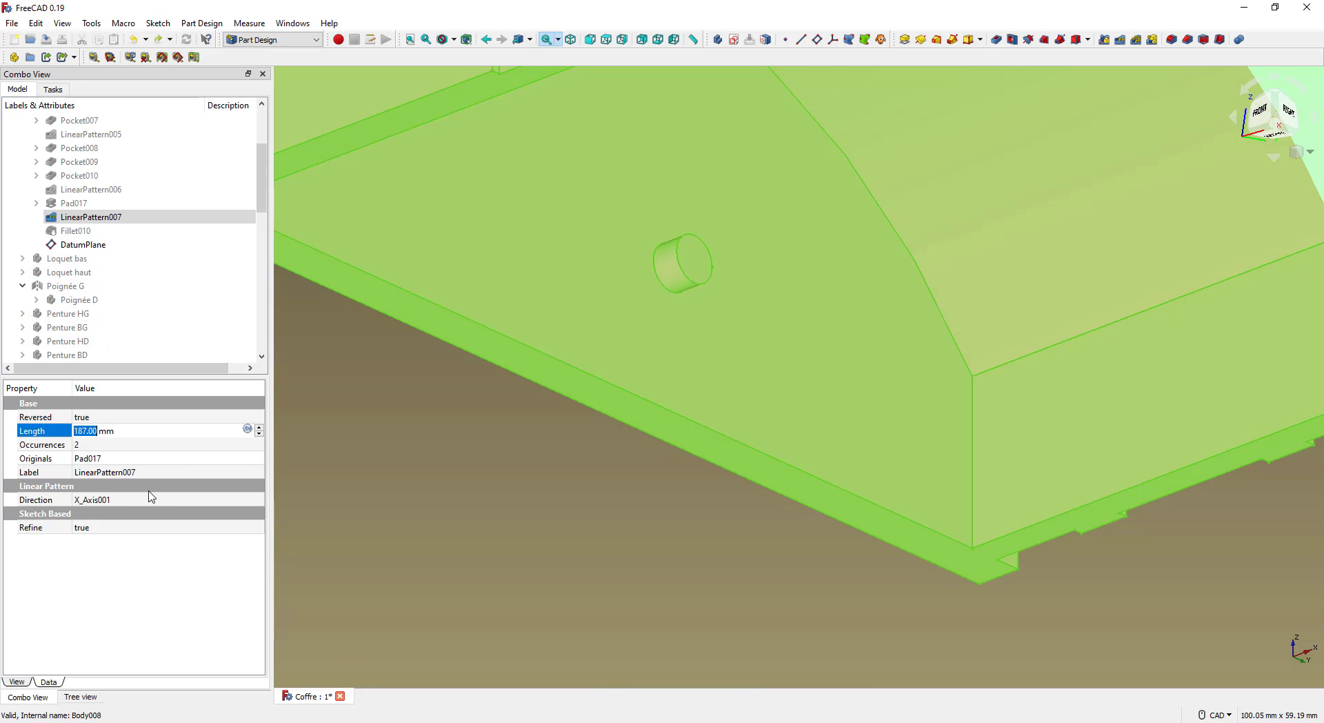
pyautogui.press('Up')
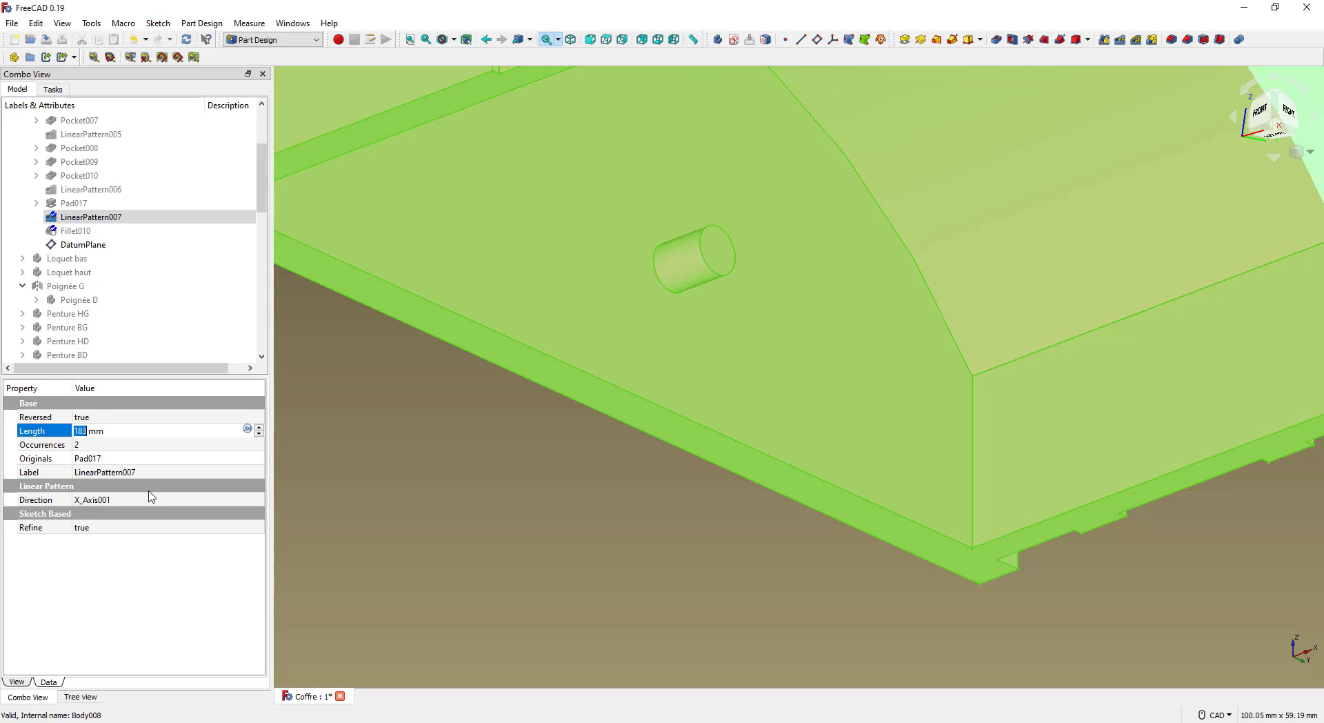
pyautogui.press('Up')
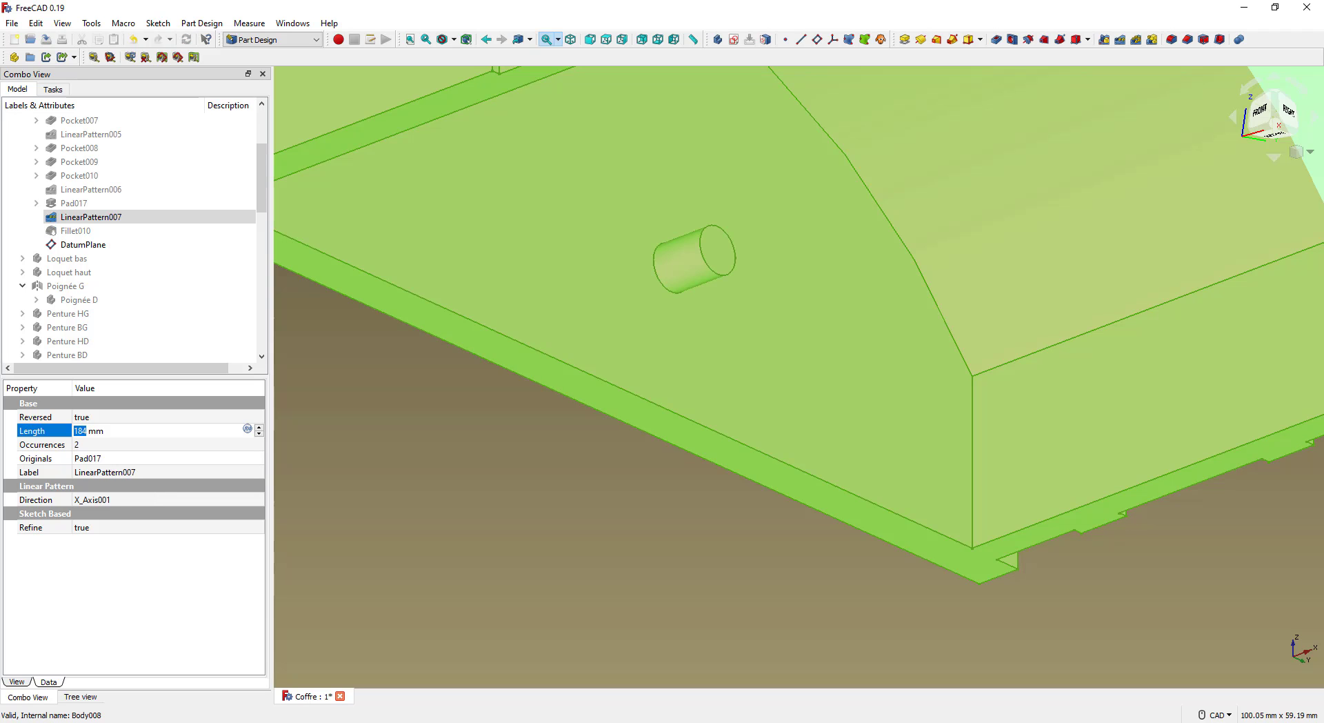
# Show Fillet010 as the visible state of the lid and check the lid from above
pyautogui.scroll(-10, 393, 118)
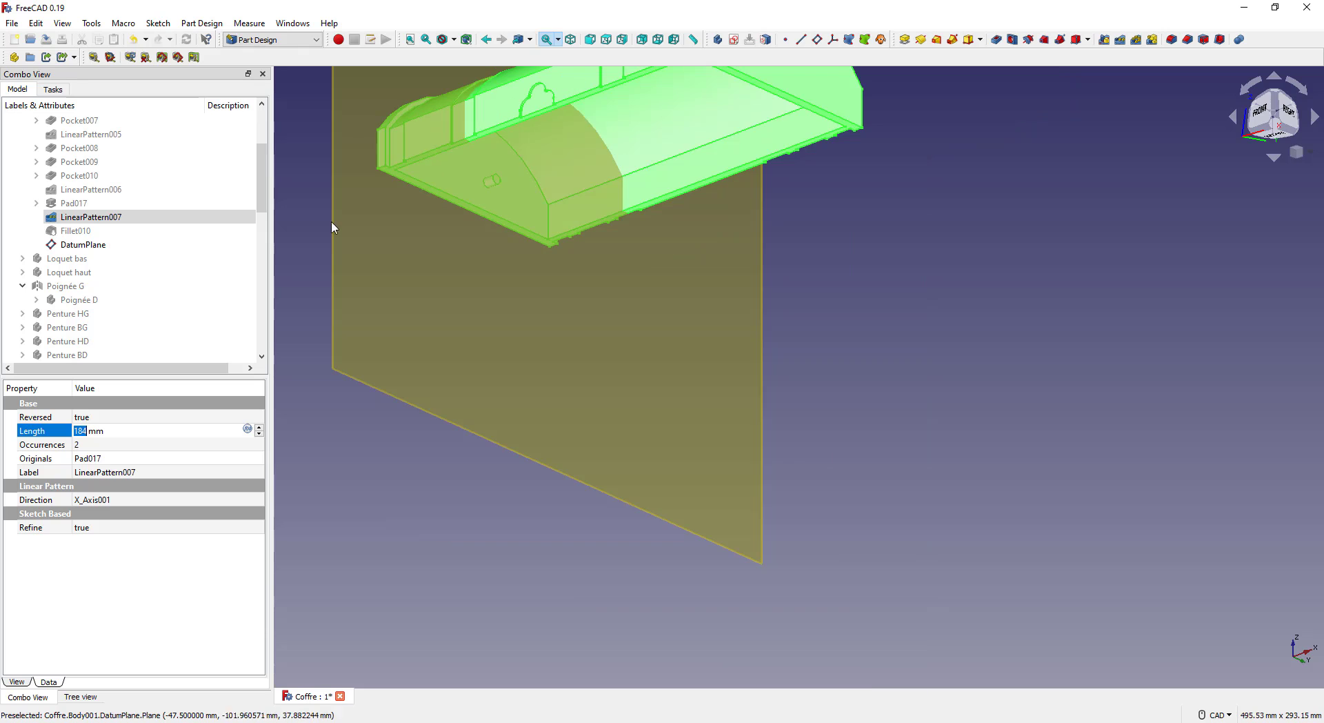
pyautogui.click(111, 236)
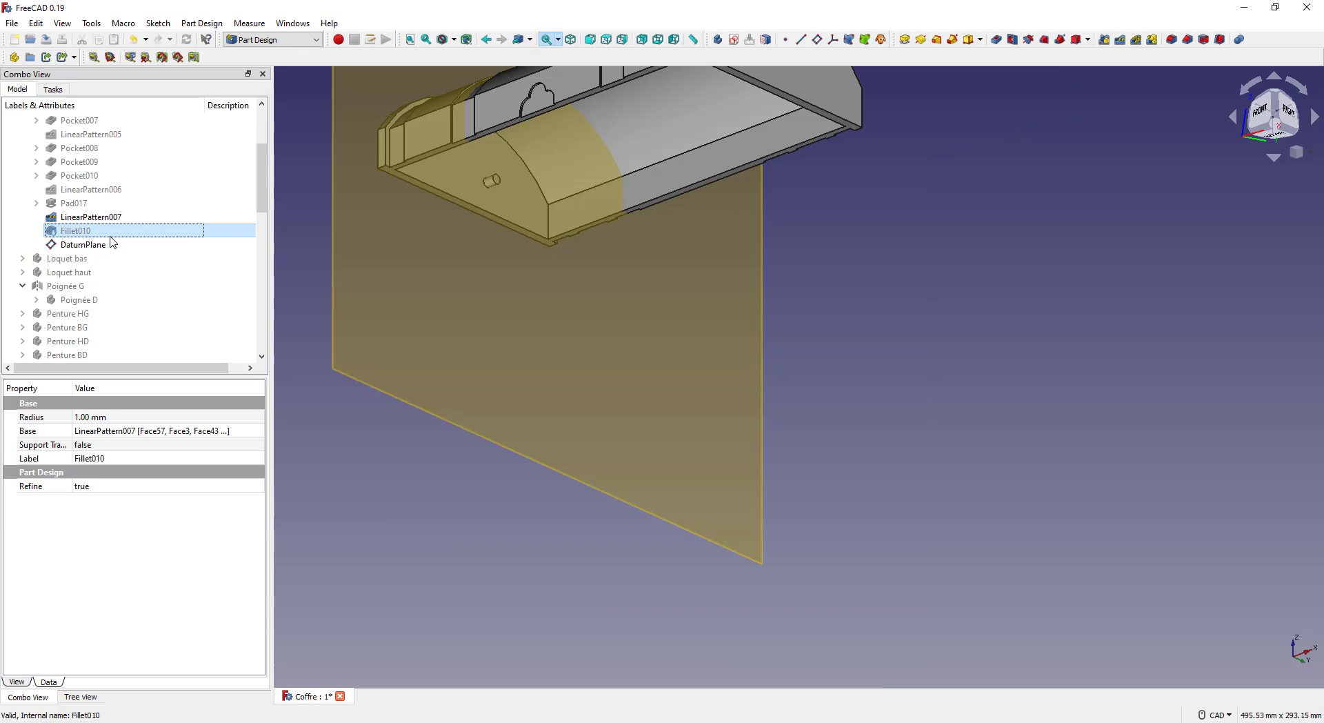
pyautogui.scroll(-3, 607, 359)
pyautogui.press('0')
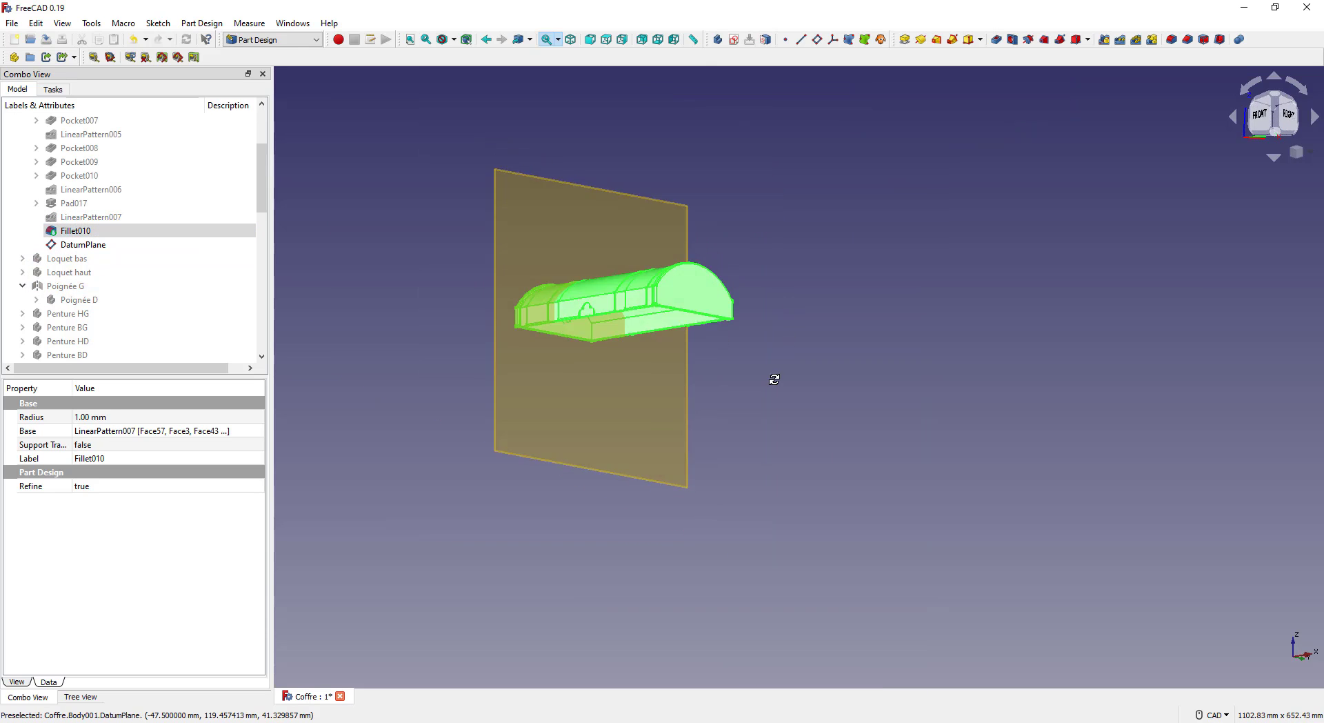
pyautogui.click(394, 462)
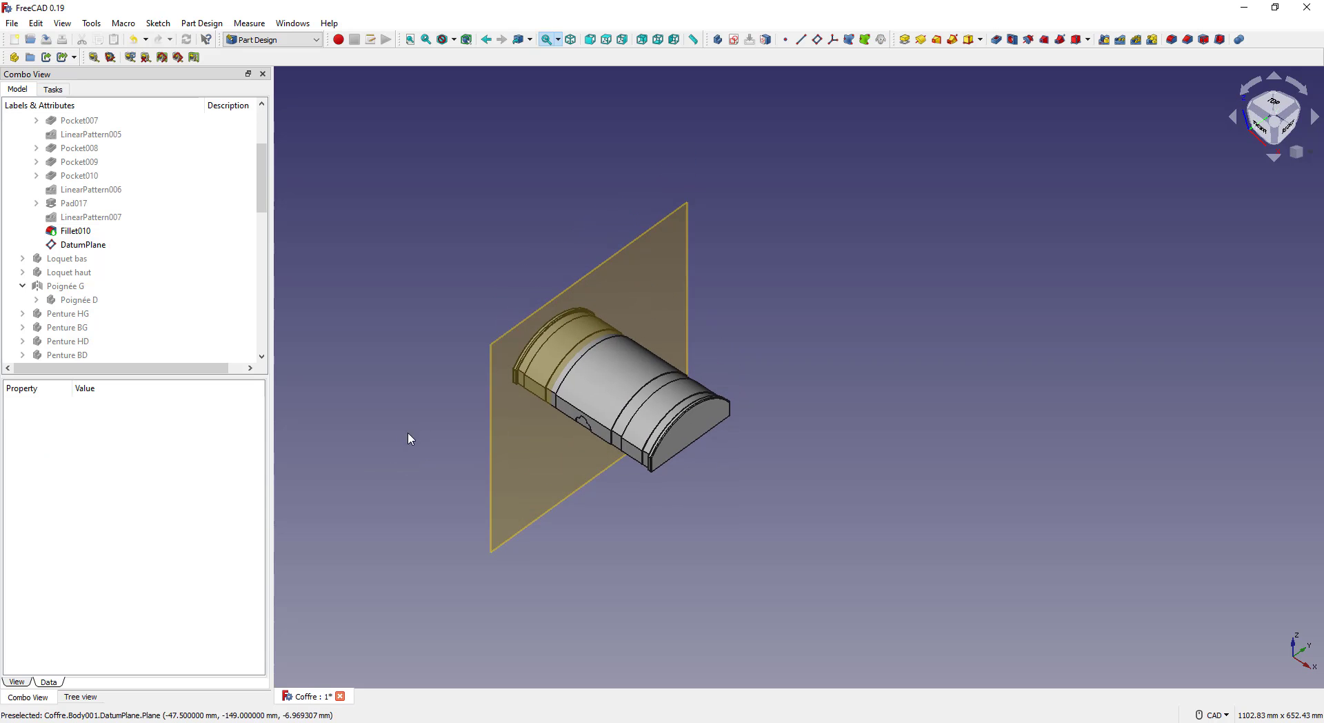
# Collapse the Couvercle body's feature list and show the Caisse body again
pyautogui.scroll(3, 138, 235)
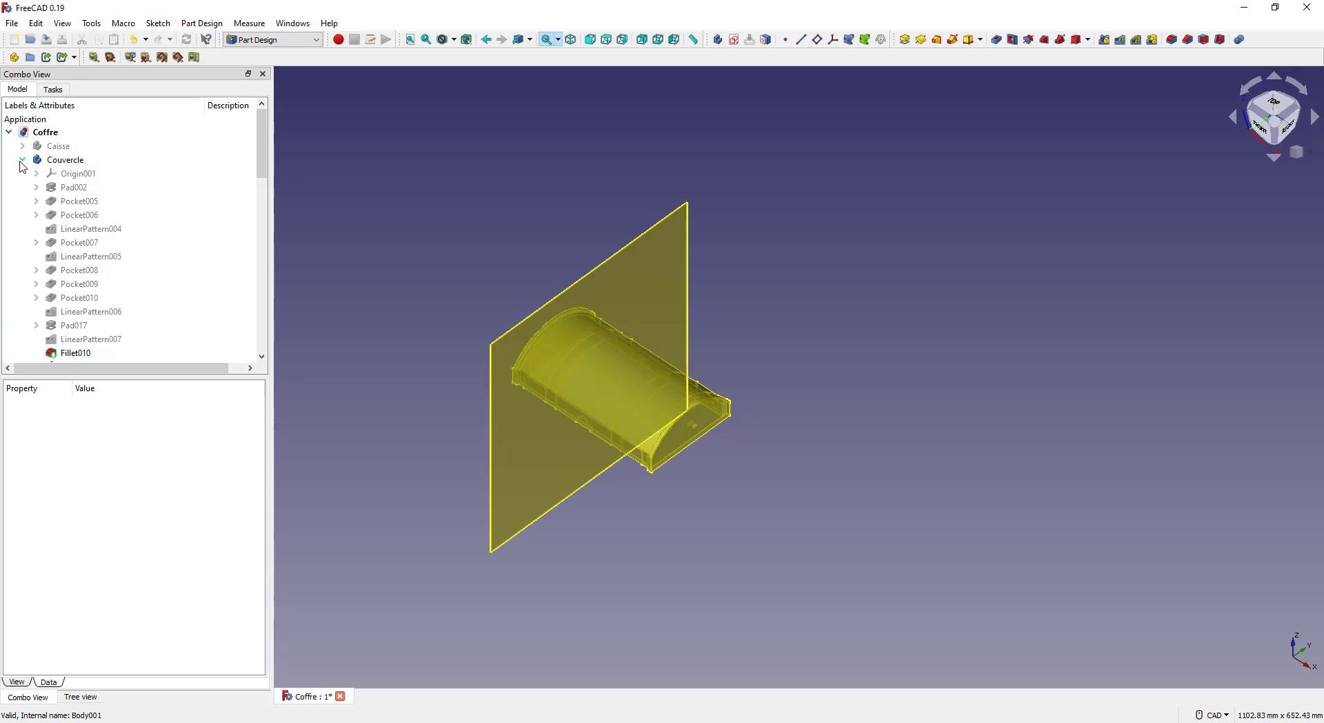
pyautogui.doubleClick(50, 161)
pyautogui.click(50, 147)
pyautogui.press('space')
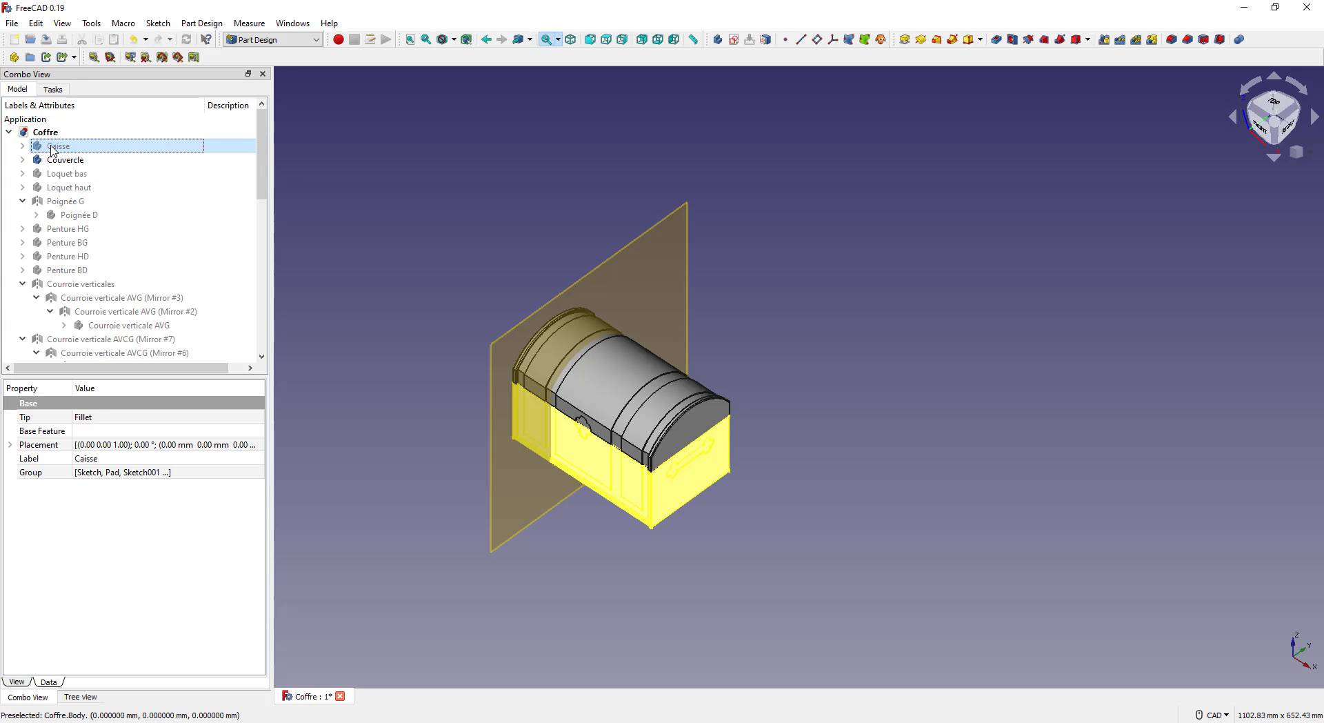
# Slice apart the Couvercle body with its DatumPlane in the Part workbench
pyautogui.click(53, 161)
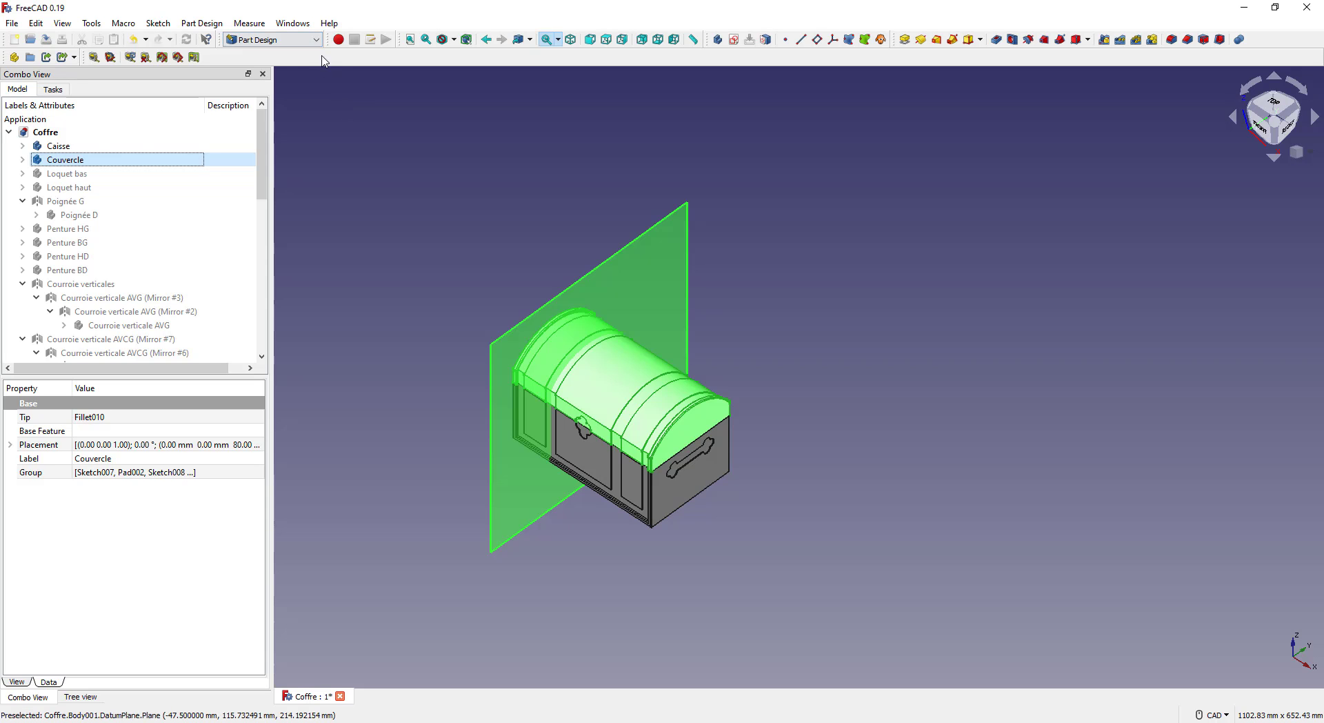
pyautogui.click(22, 159)
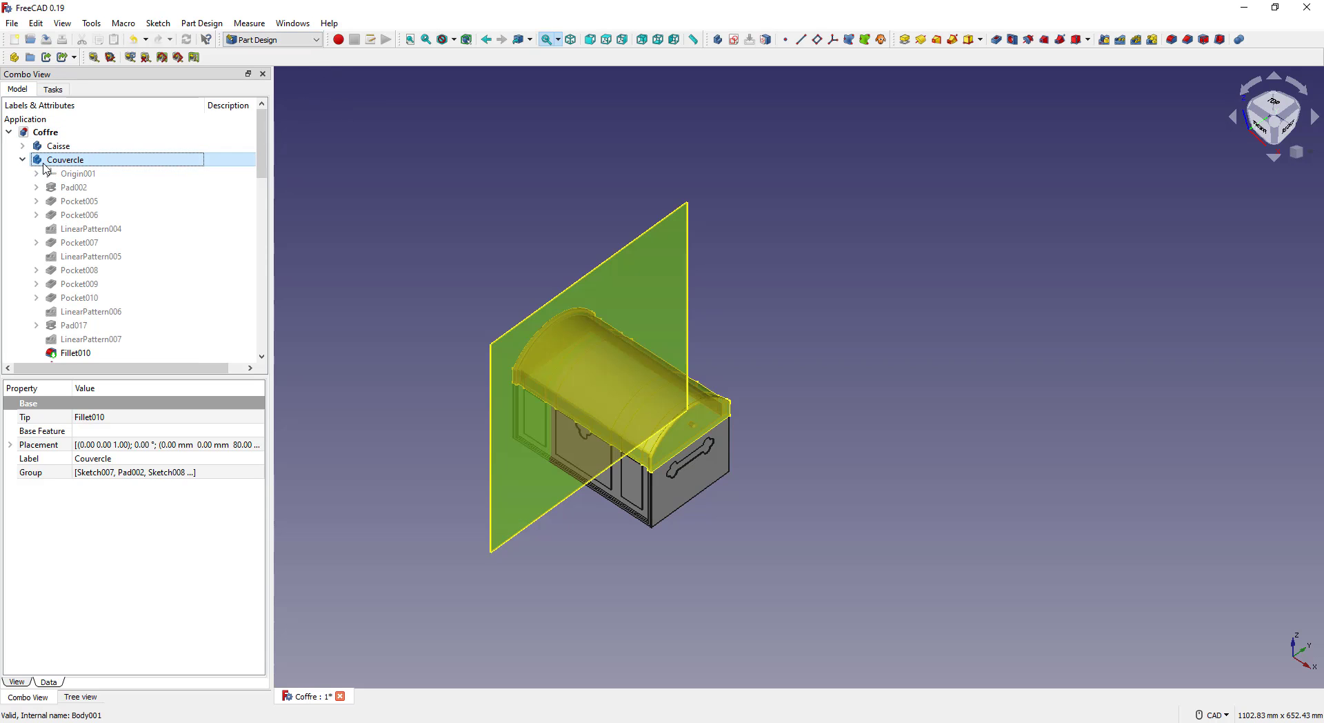
pyautogui.scroll(-3, 81, 289)
pyautogui.click(80, 244)
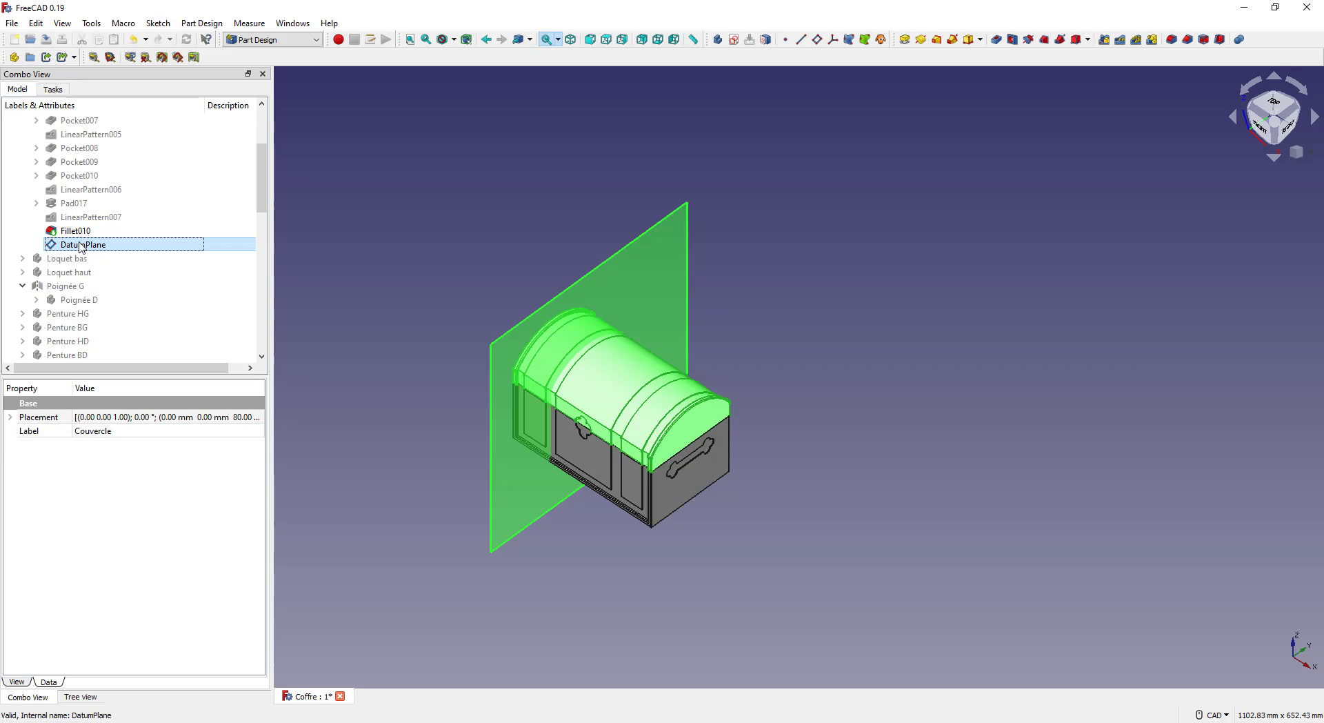
pyautogui.click(315, 39)
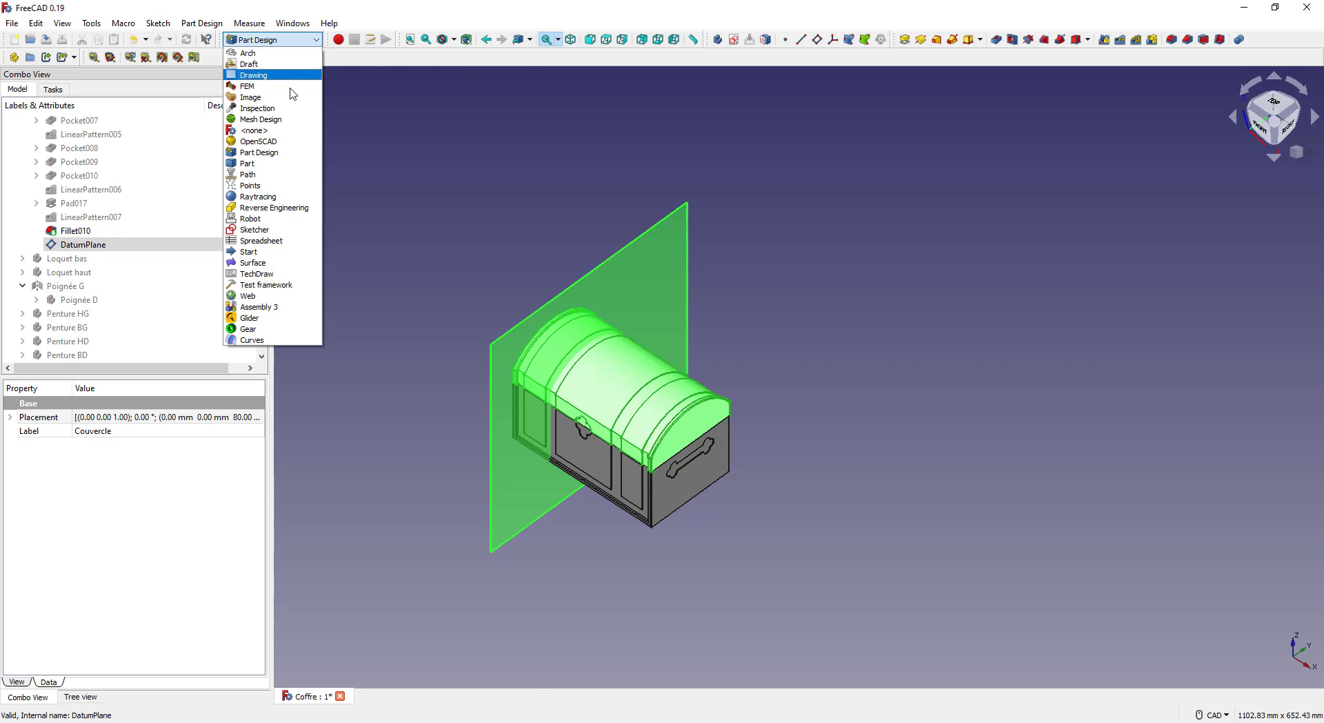
pyautogui.click(264, 166)
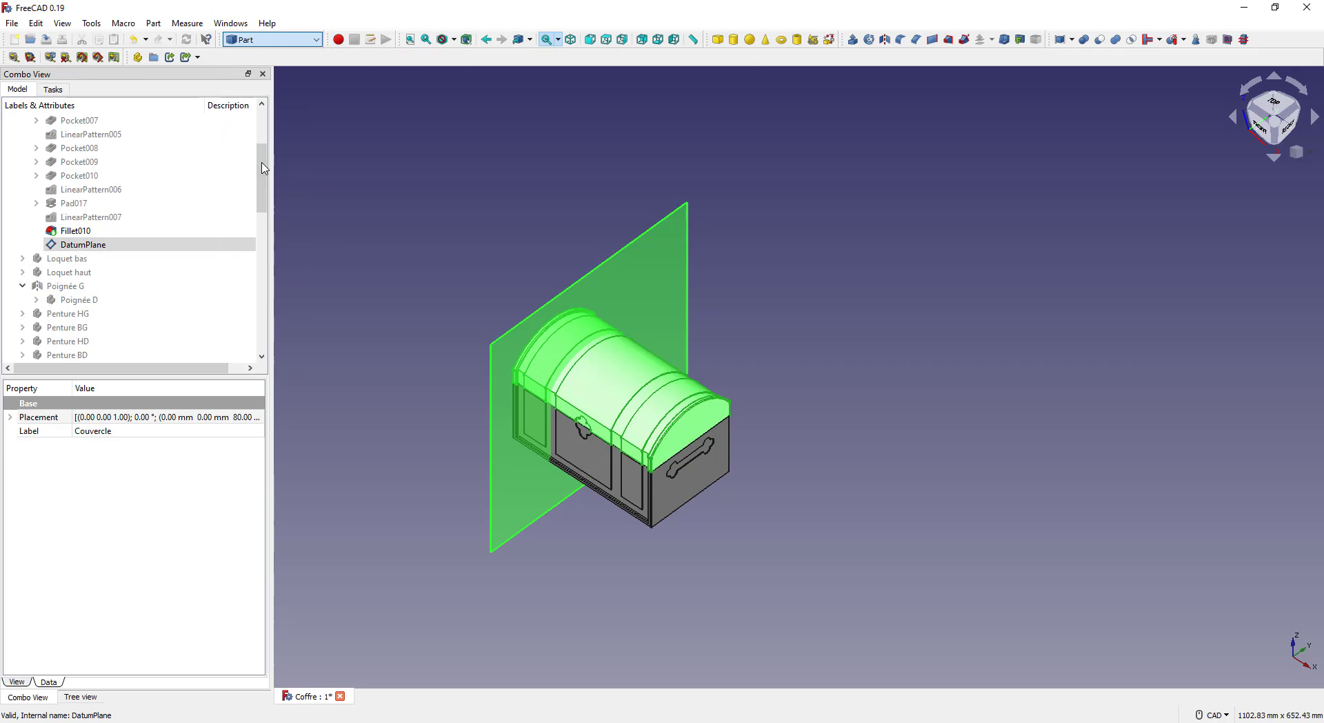
pyautogui.click(1185, 40)
pyautogui.click(1224, 74)
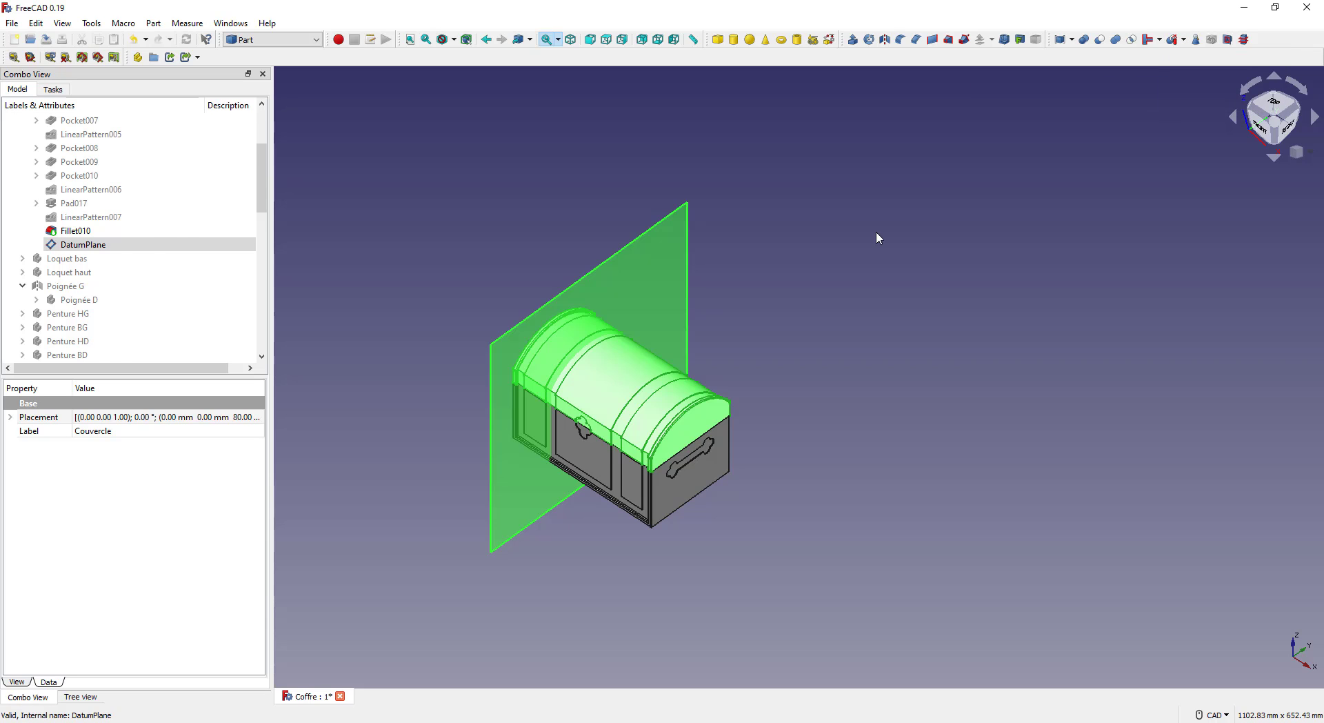
# Rename the Exploded Slice group as "Couvercle divisé"
pyautogui.scroll(-7, 131, 235)
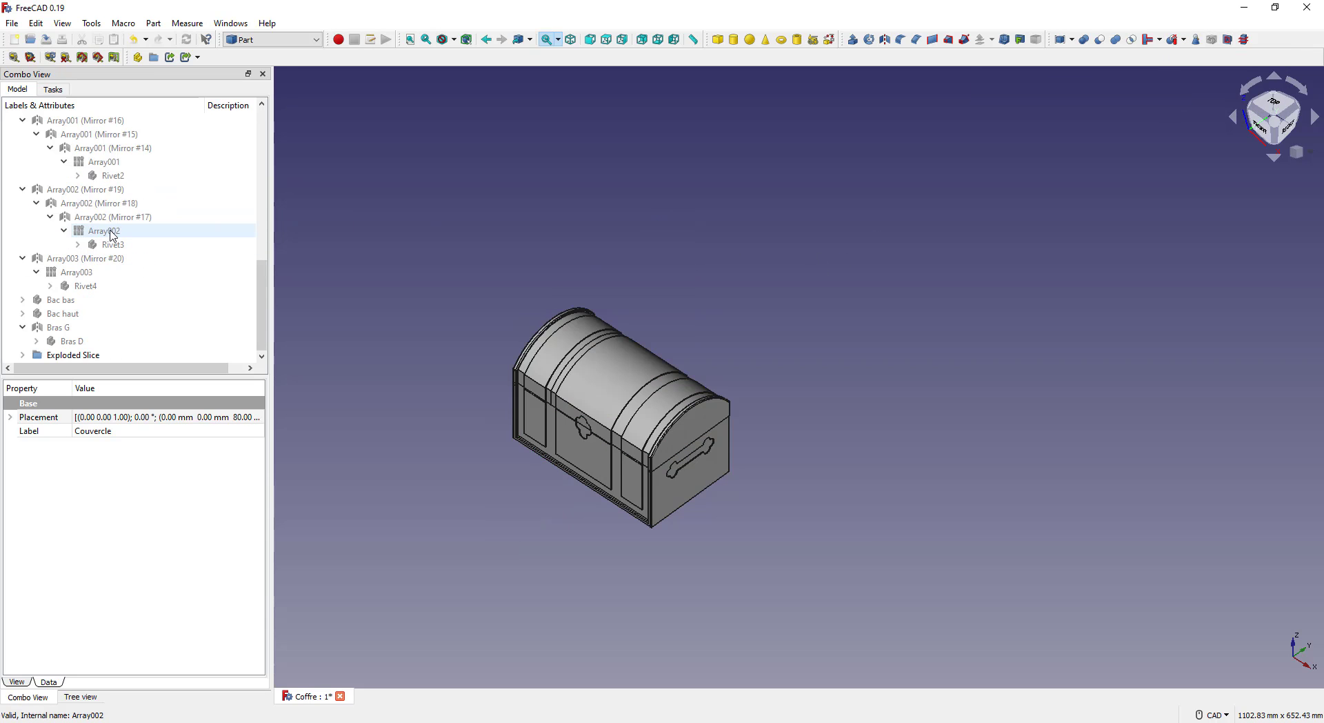
pyautogui.click(87, 356)
pyautogui.click(118, 415)
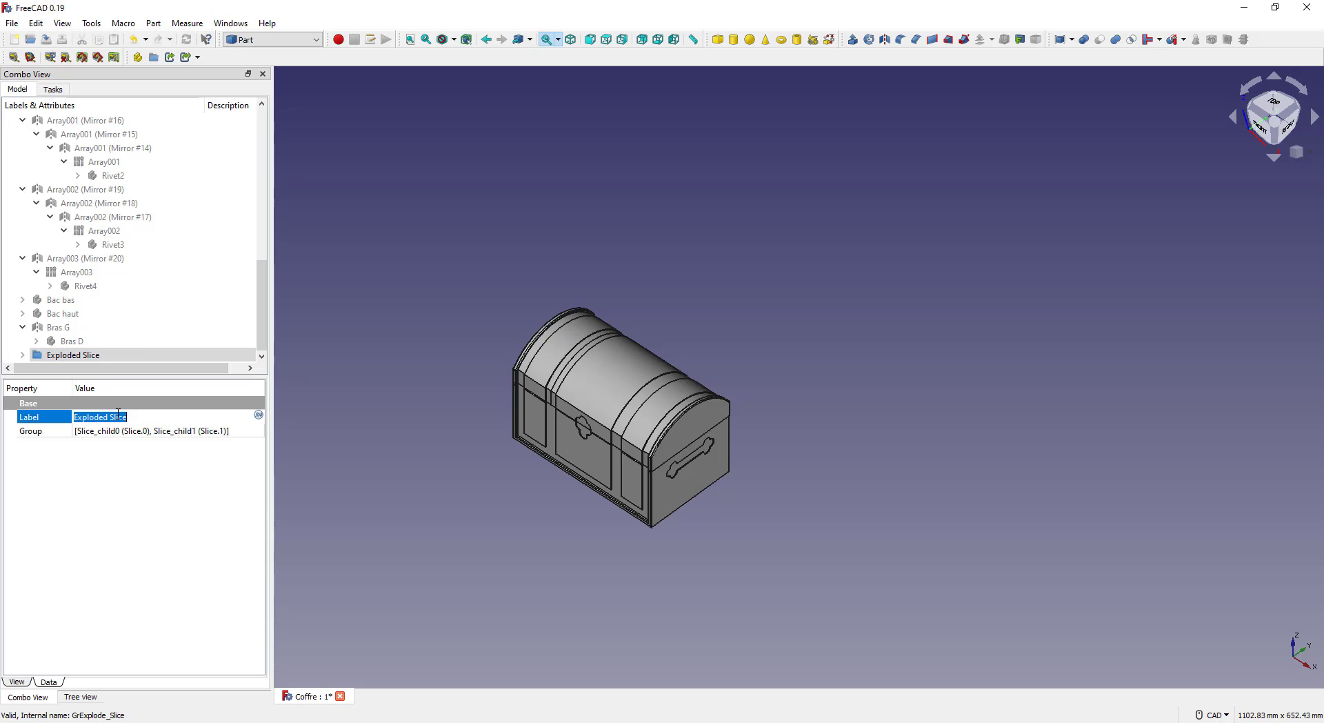
pyautogui.write('Couvercle div')
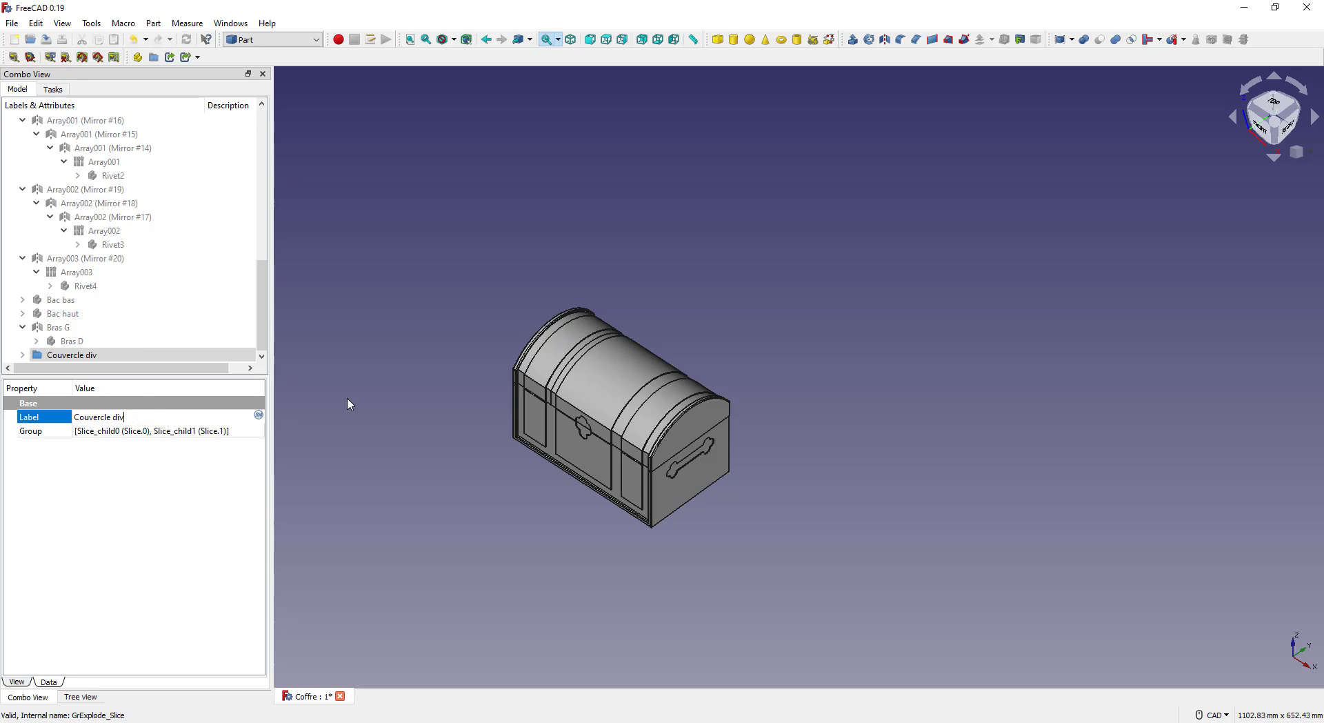
pyautogui.write('isé')
pyautogui.press('Return')
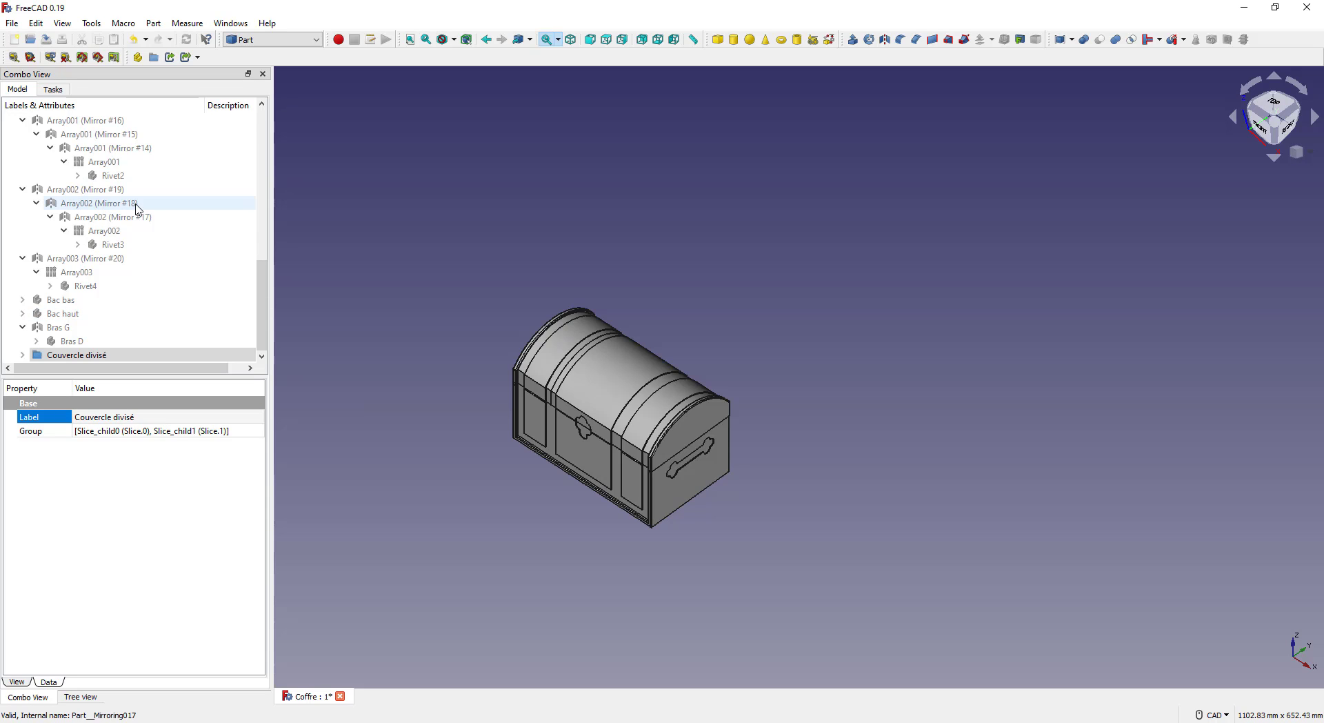
# Export Slice.0 from the Couvercle divisé group as STL, overwriting Couvercle G.stl
pyautogui.click(23, 355)
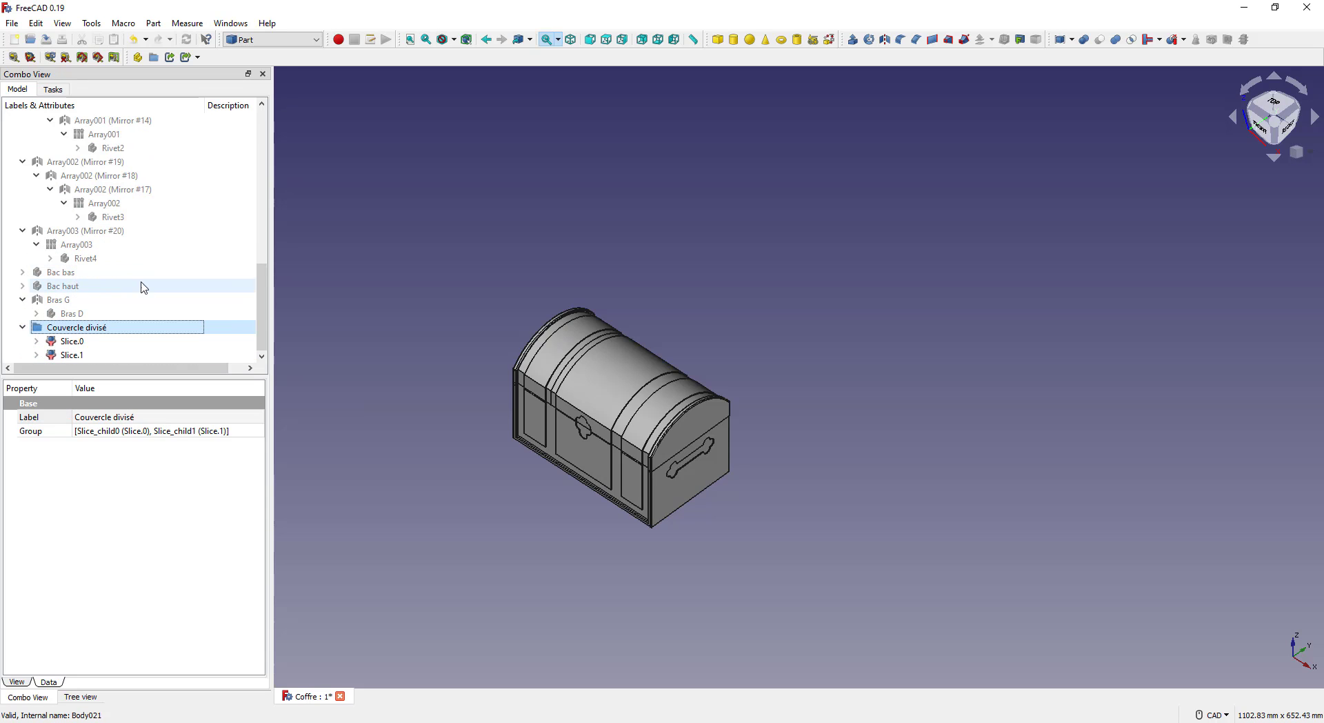
pyautogui.click(72, 341)
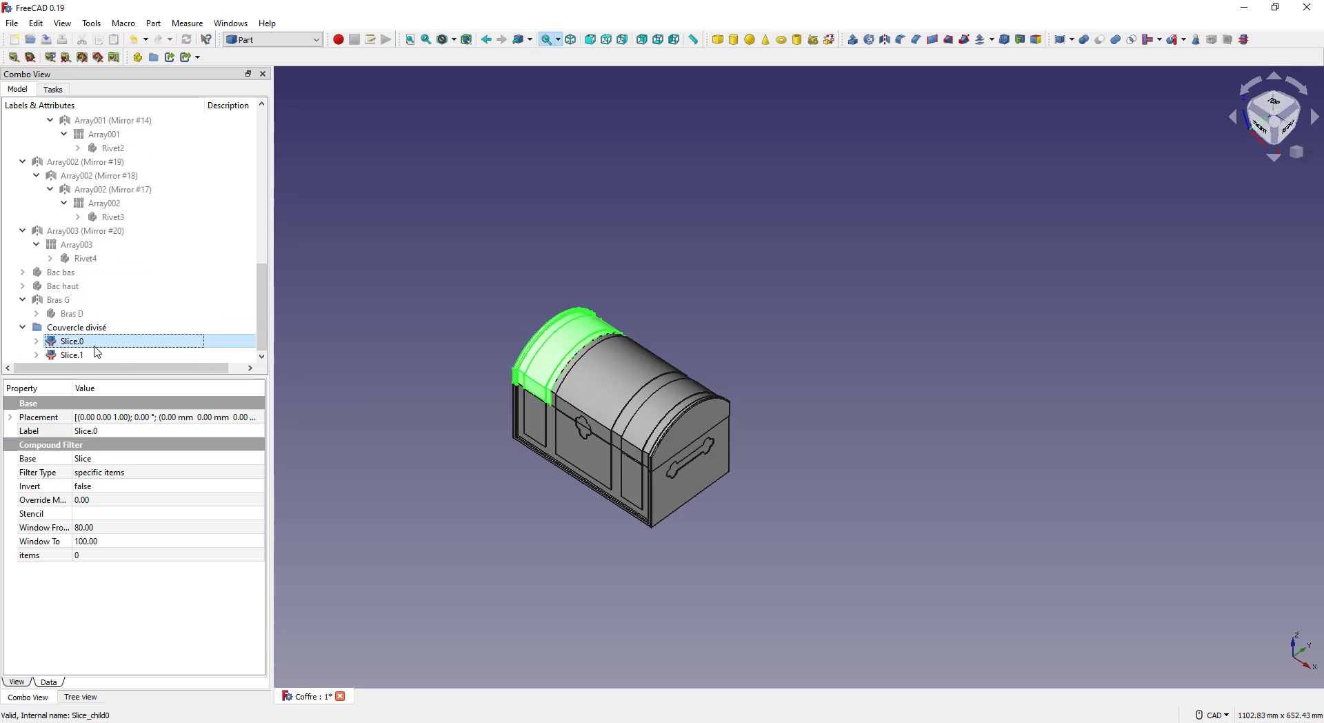
pyautogui.click(11, 23)
pyautogui.click(89, 210)
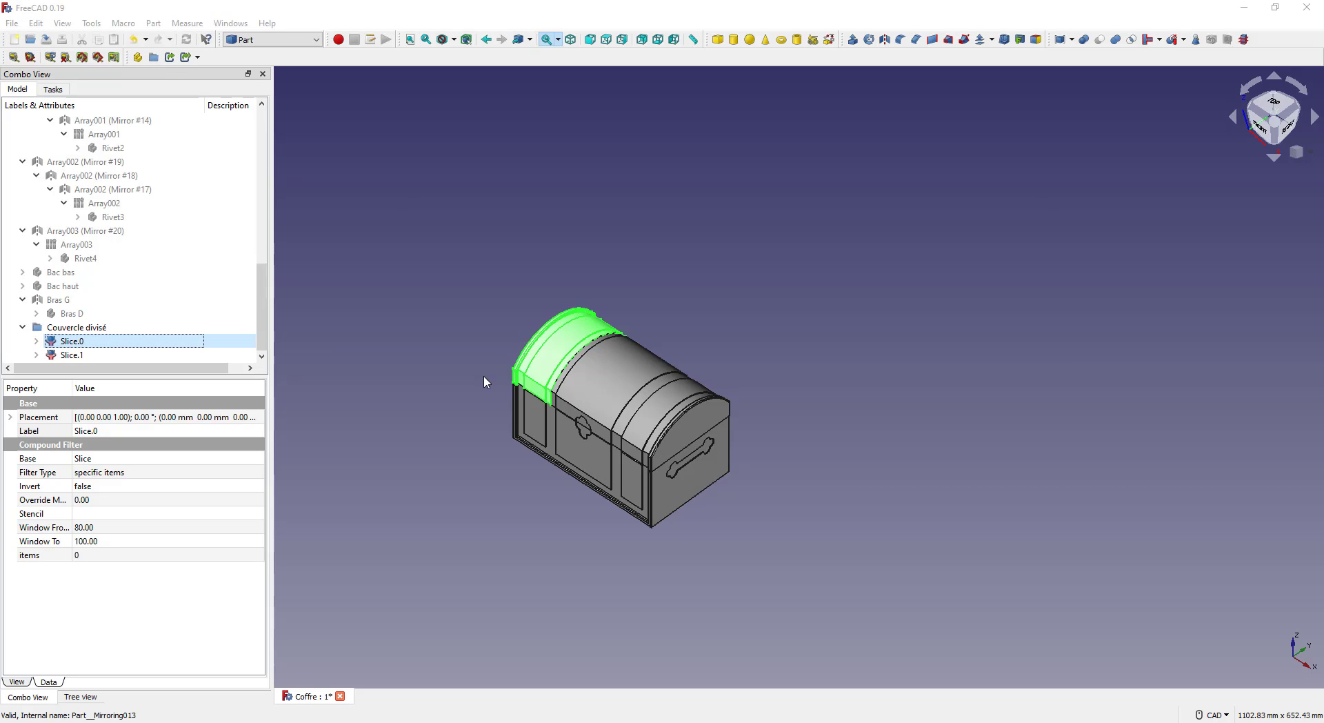
pyautogui.doubleClick(717, 330)
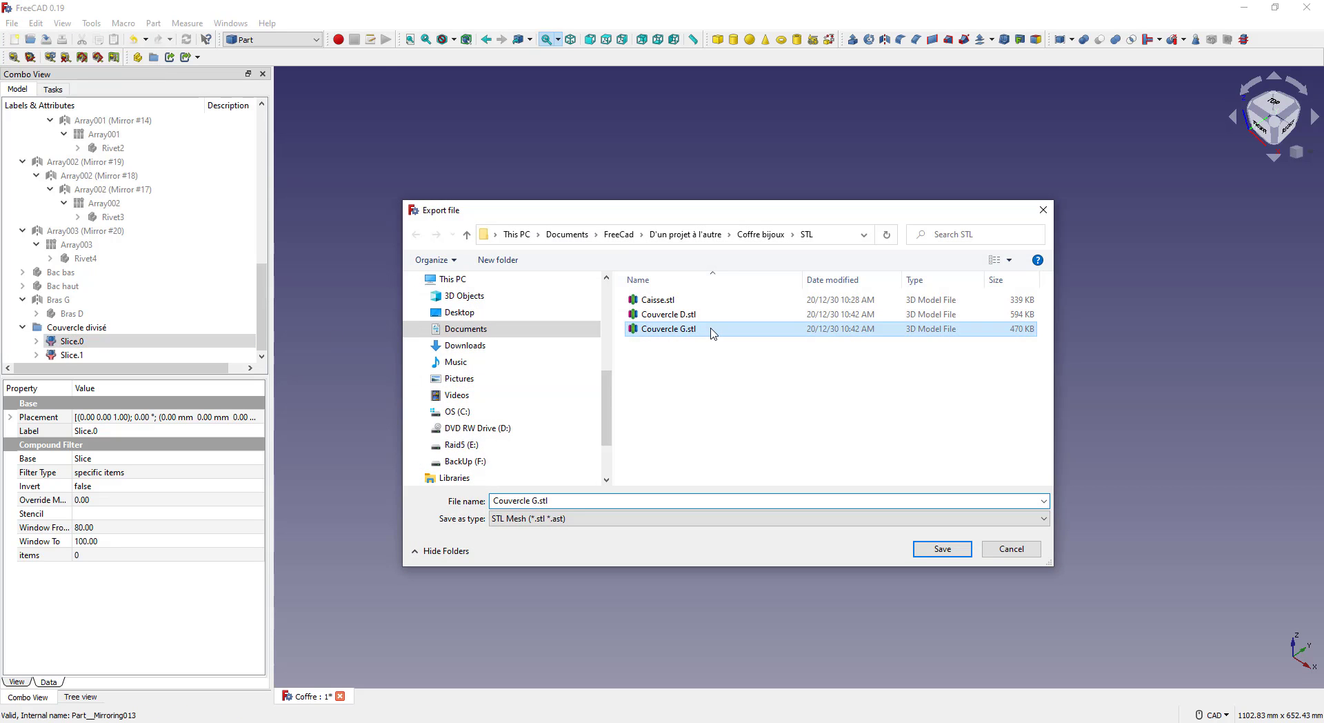
pyautogui.click(695, 371)
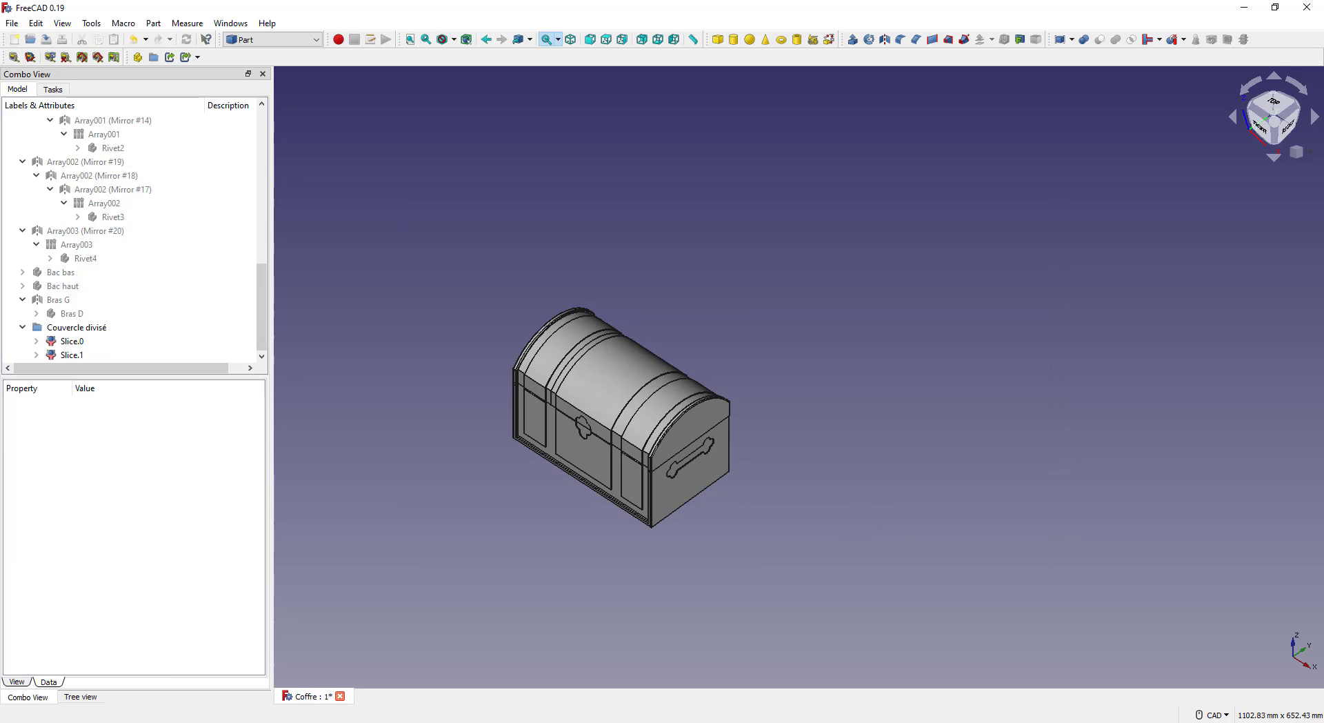
# Switch to Simplify3D, remove the old Couvercle G model and import the updated Couvercle G.stl
pyautogui.hotkey('alt', 'Tab')
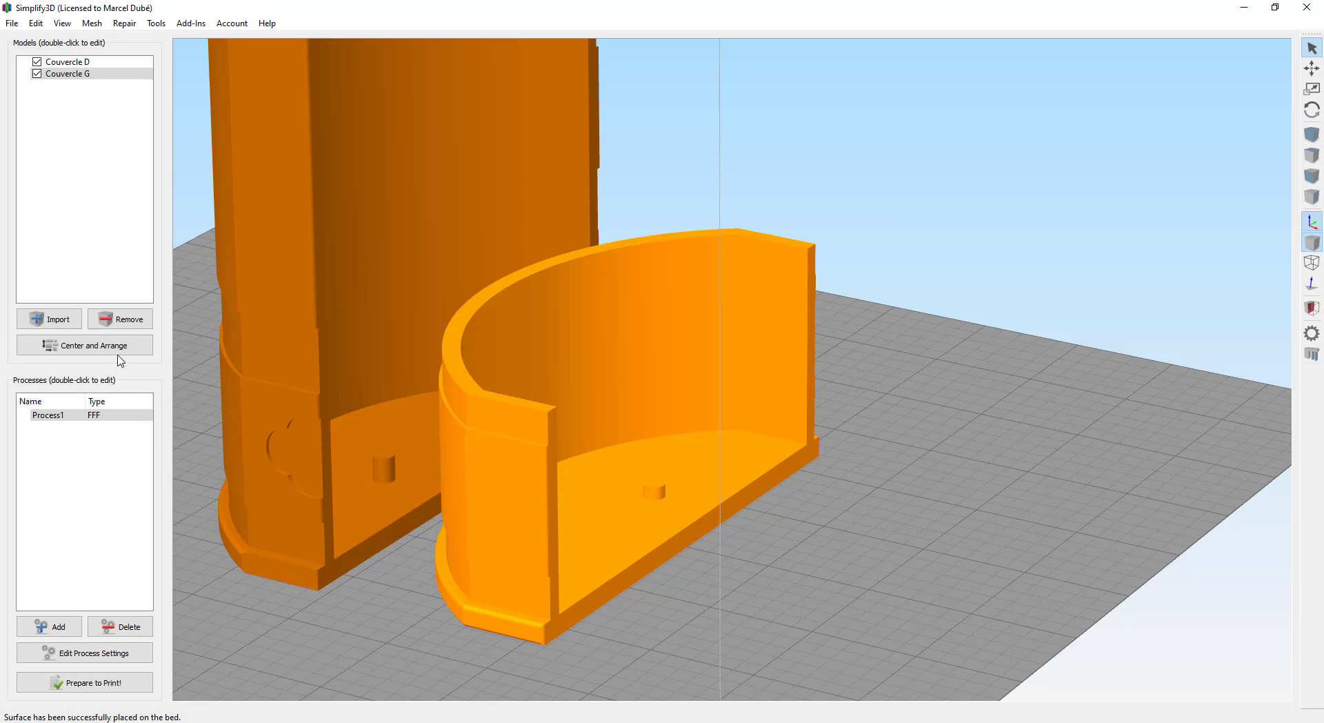
pyautogui.click(90, 90)
pyautogui.click(96, 77)
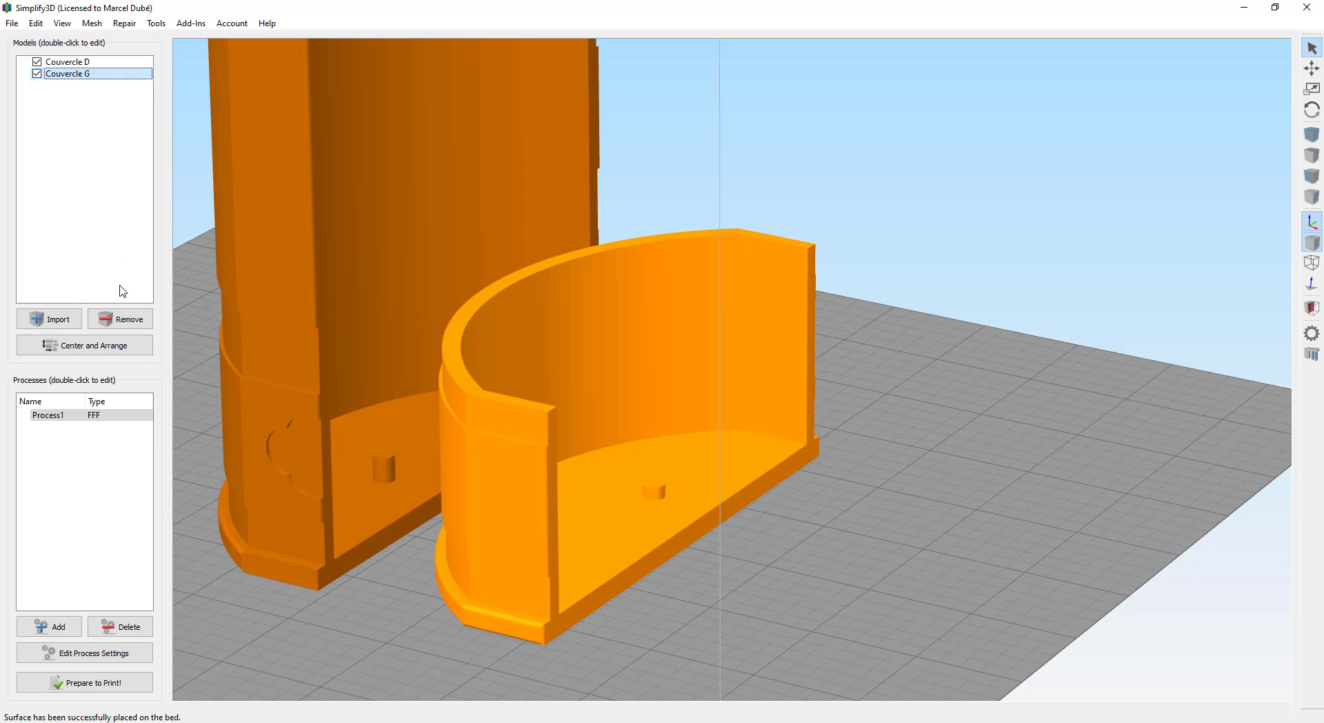
pyautogui.click(120, 319)
pyautogui.click(50, 319)
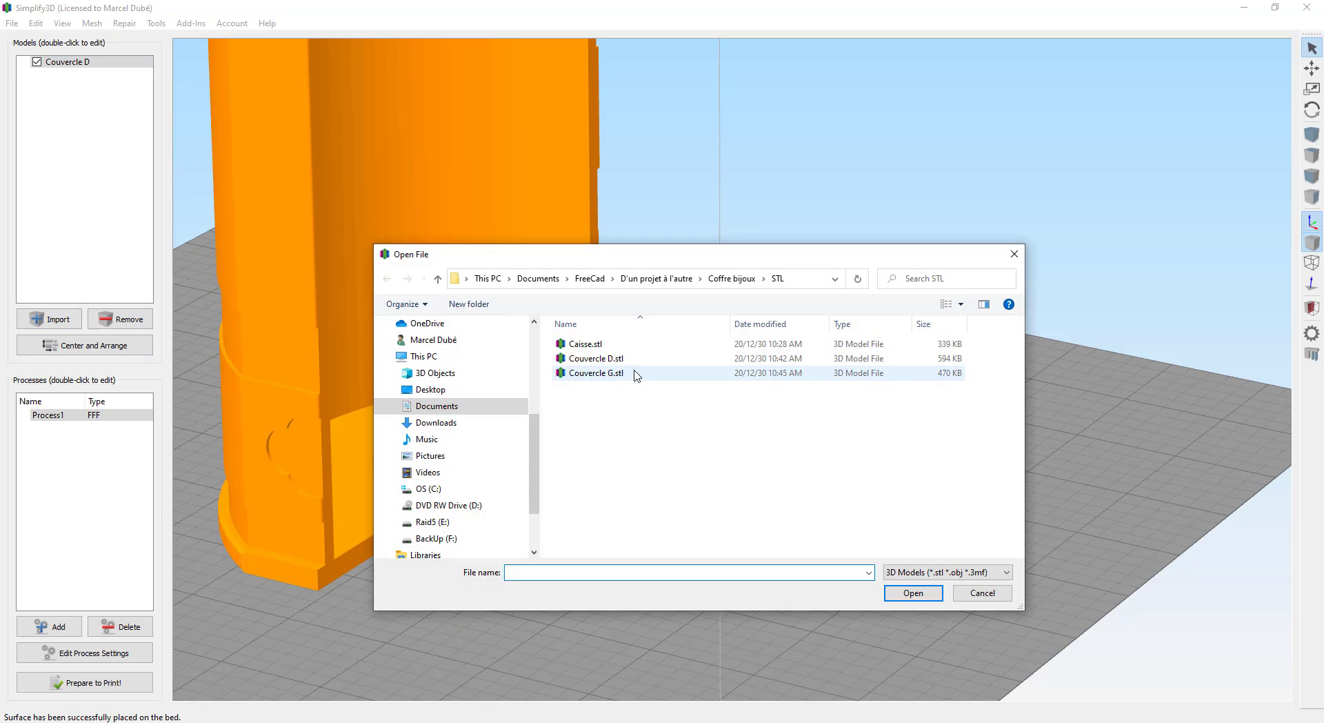
pyautogui.doubleClick(597, 372)
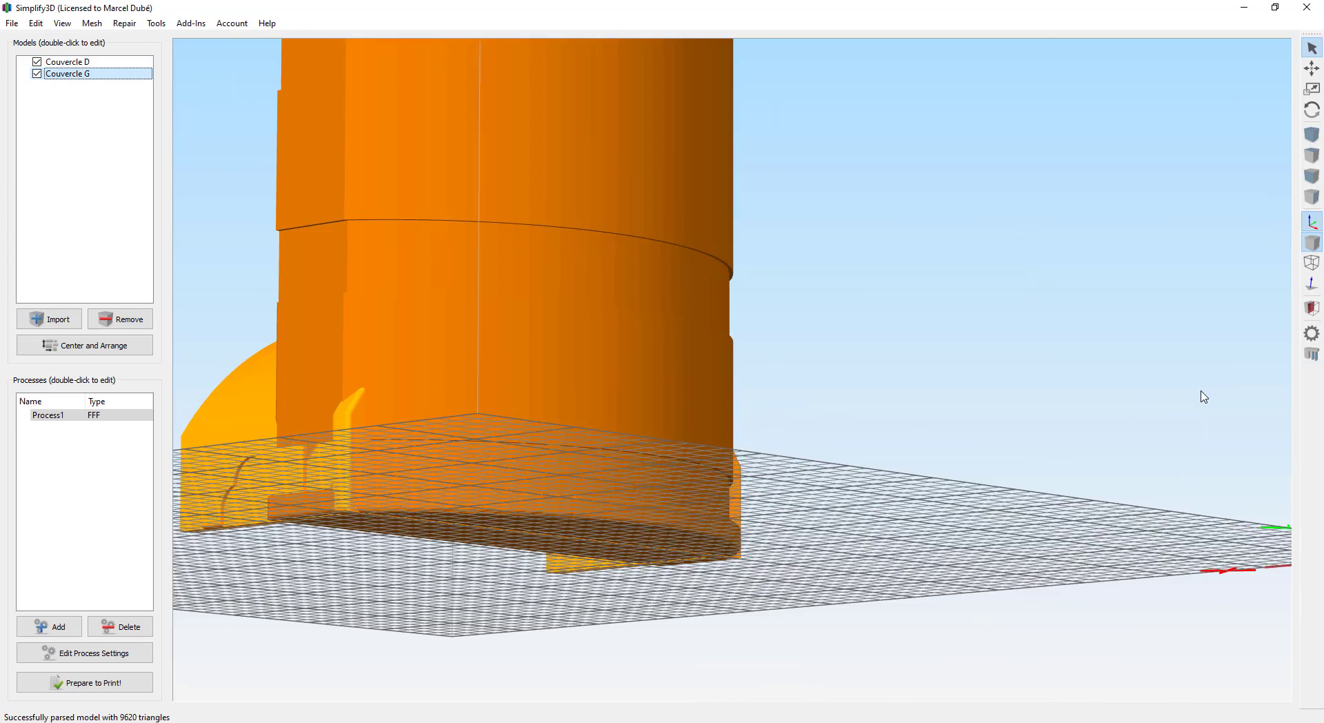
# Place the end face of Couvercle G flat on the bed, and center and arrange the lid models
pyautogui.moveTo(1204, 397); pyautogui.dragTo(916, 509)
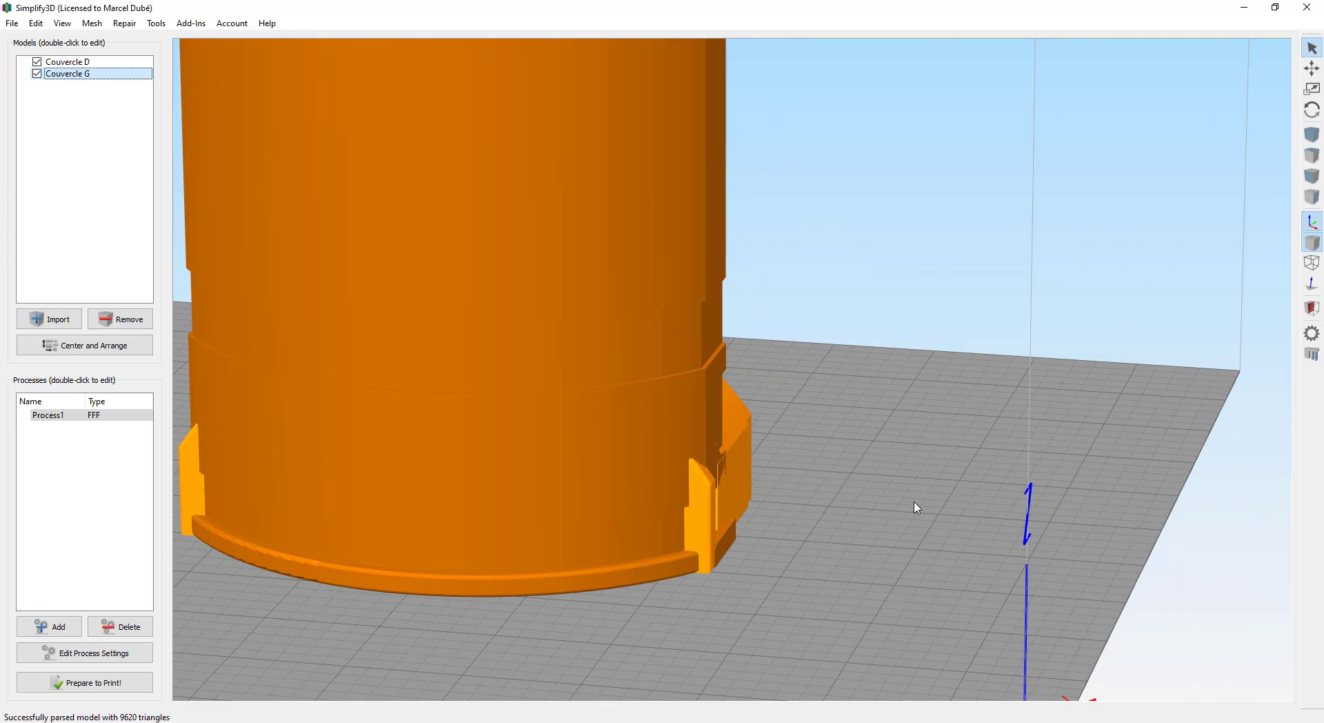
pyautogui.hotkey('ctrl', 'l')
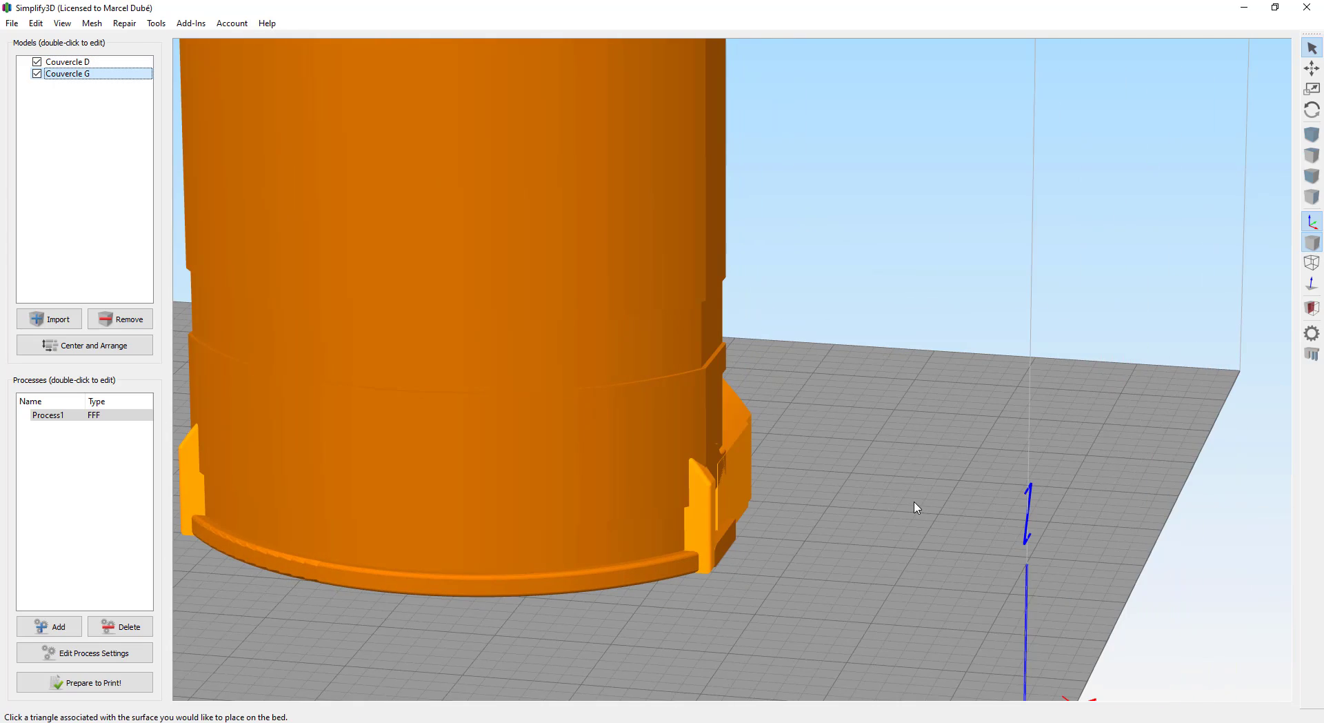
pyautogui.click(693, 536)
pyautogui.click(135, 358)
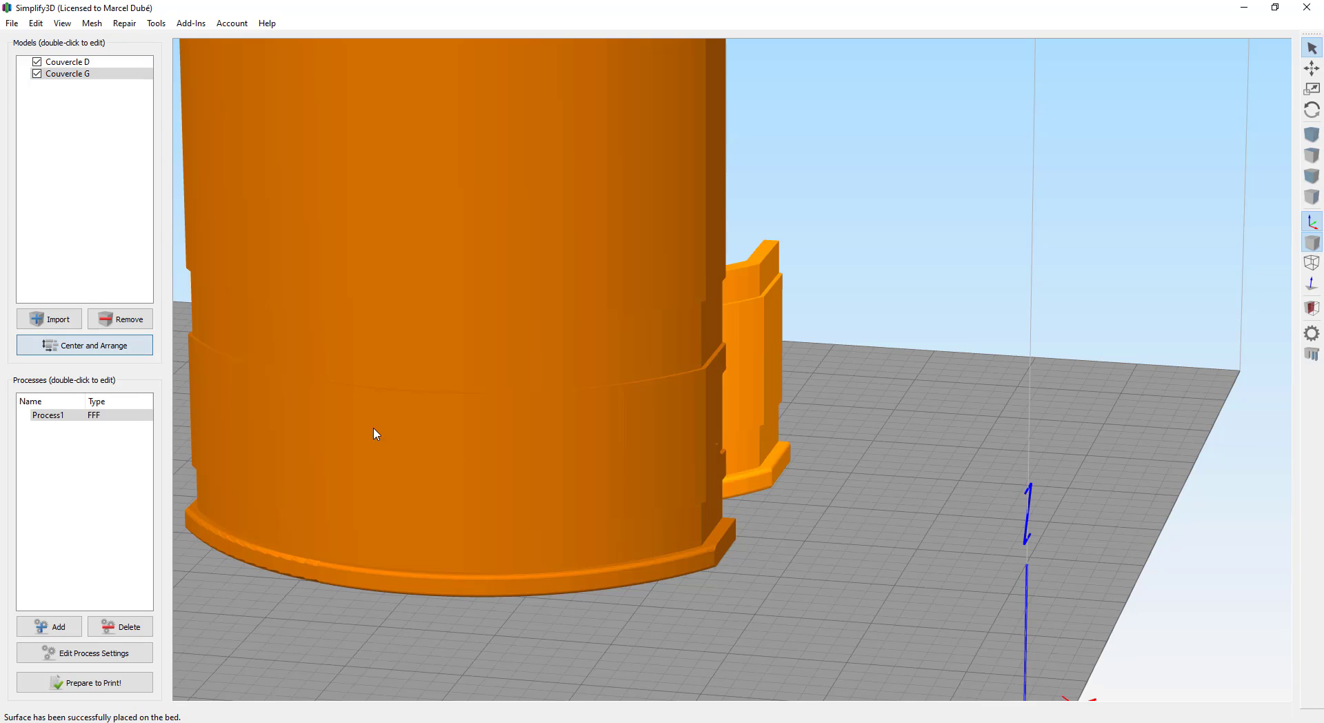
# Look at the pegs inside both lid pieces and generate the toolpath preview for printing
pyautogui.scroll(-3, 836, 502)
pyautogui.moveTo(911, 497); pyautogui.dragTo(387, 560)
pyautogui.moveTo(630, 561); pyautogui.dragTo(720, 602)
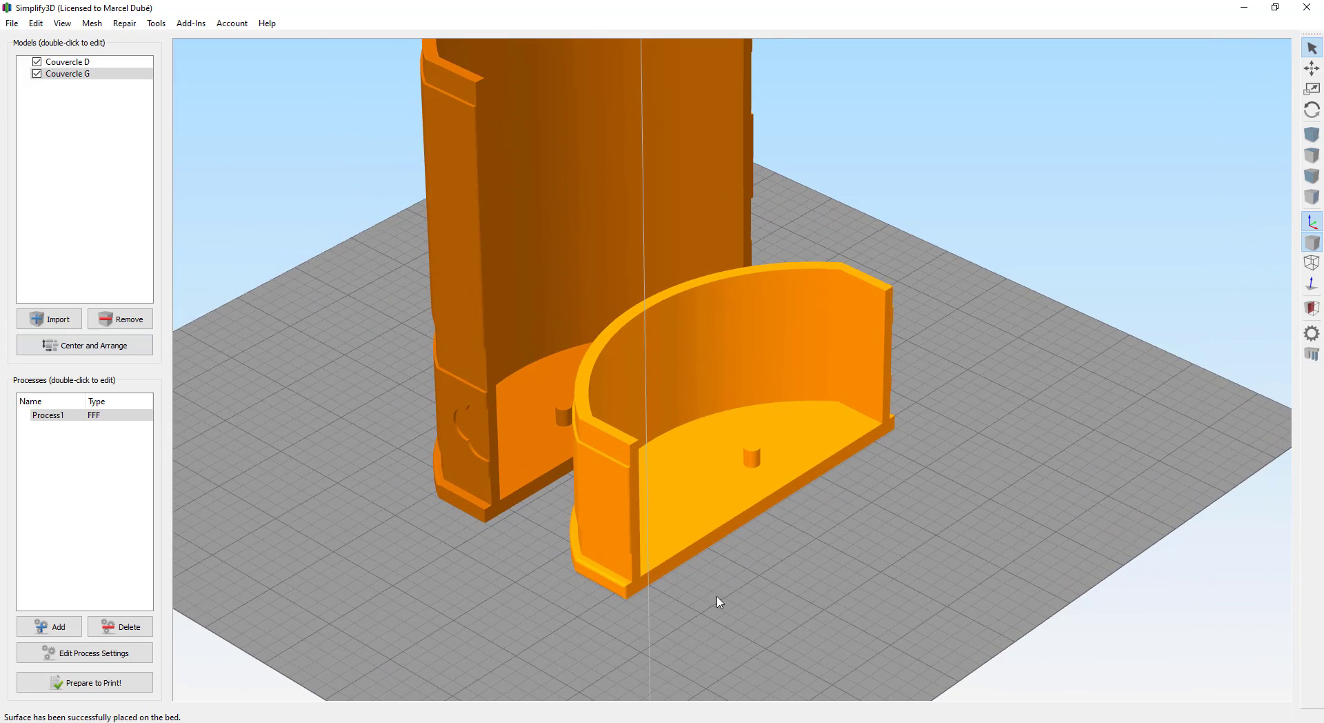
pyautogui.moveTo(644, 578); pyautogui.dragTo(637, 592)
pyautogui.moveTo(556, 619); pyautogui.dragTo(567, 565)
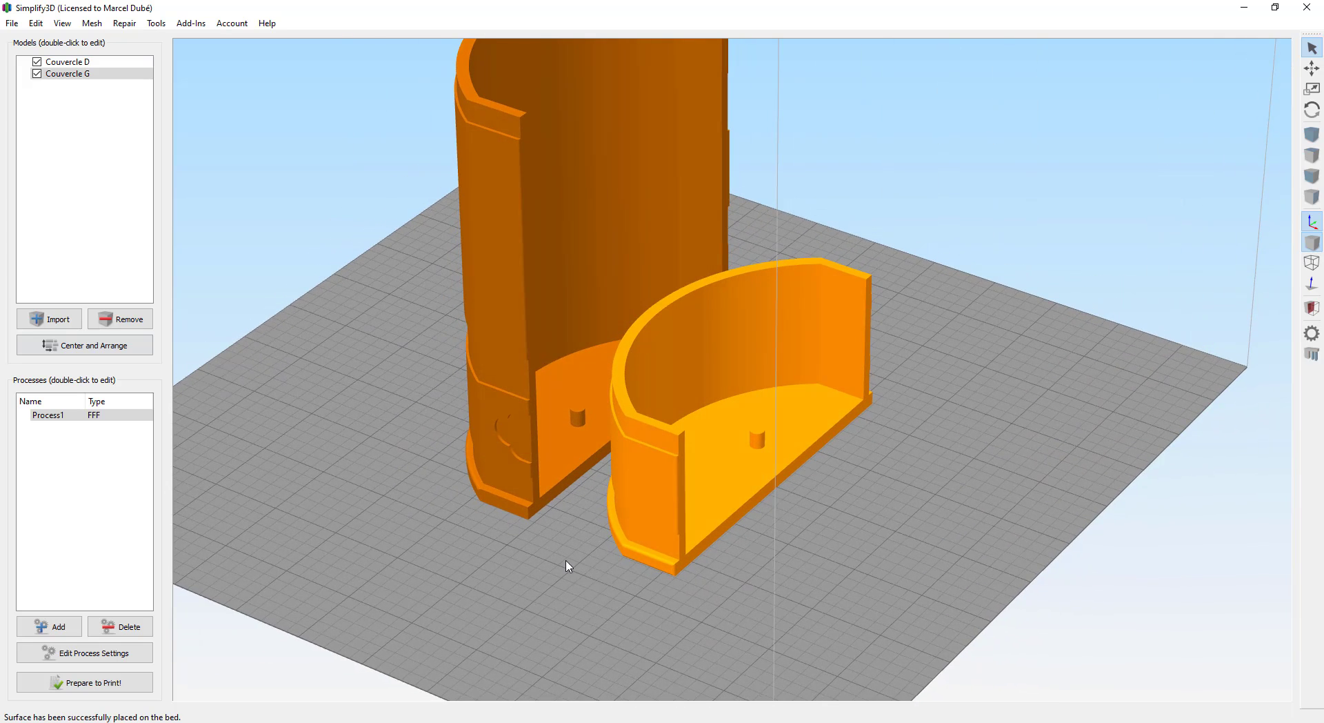
pyautogui.click(96, 689)
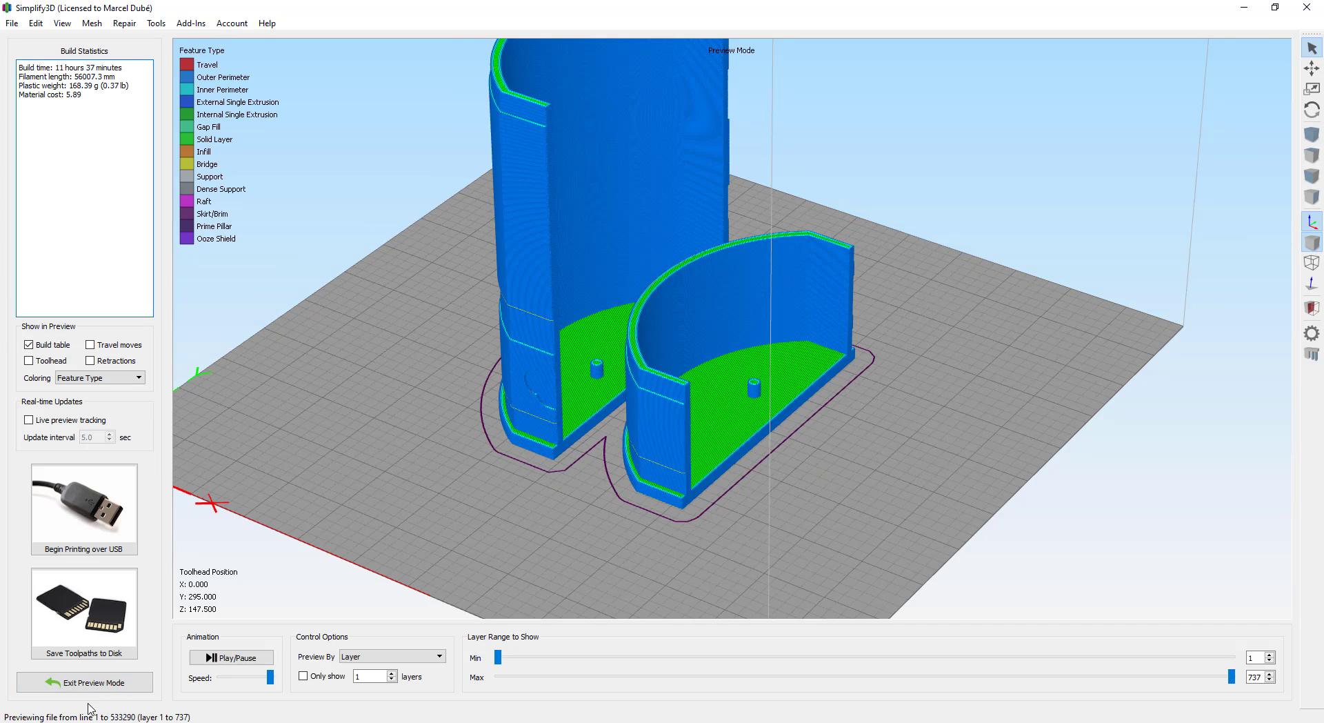
# Limit the preview's highest layer to 217 and examine the pegs of both lid pieces up close
pyautogui.moveTo(1231, 691); pyautogui.dragTo(836, 691)
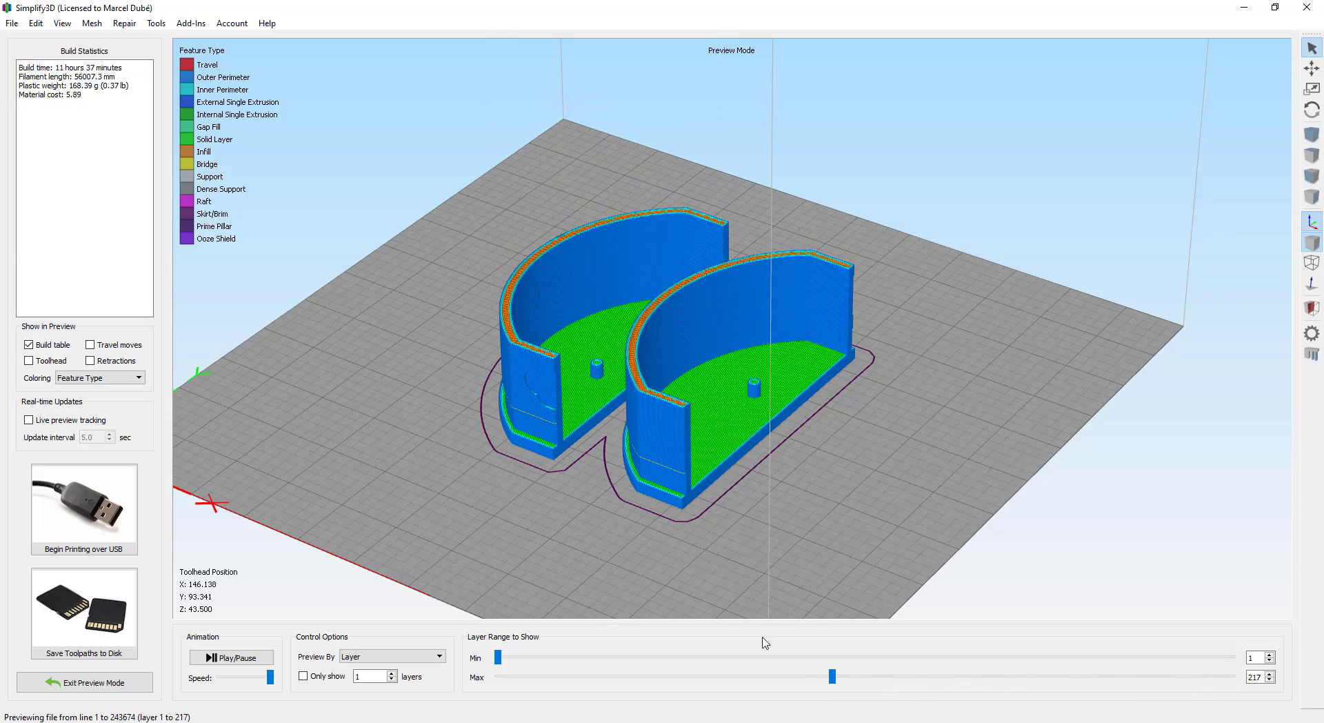
pyautogui.scroll(10, 517, 331)
pyautogui.scroll(-5, 531, 490)
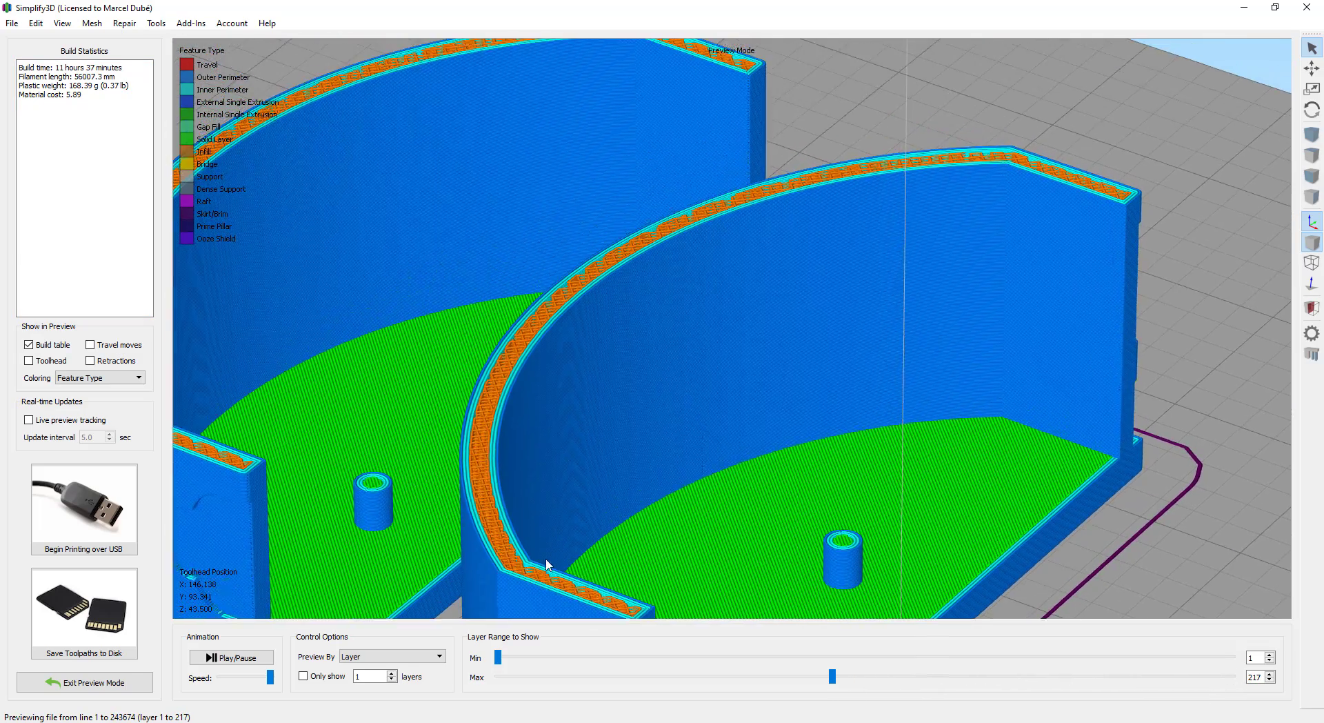
pyautogui.scroll(6, 584, 497)
pyautogui.scroll(-6, 588, 565)
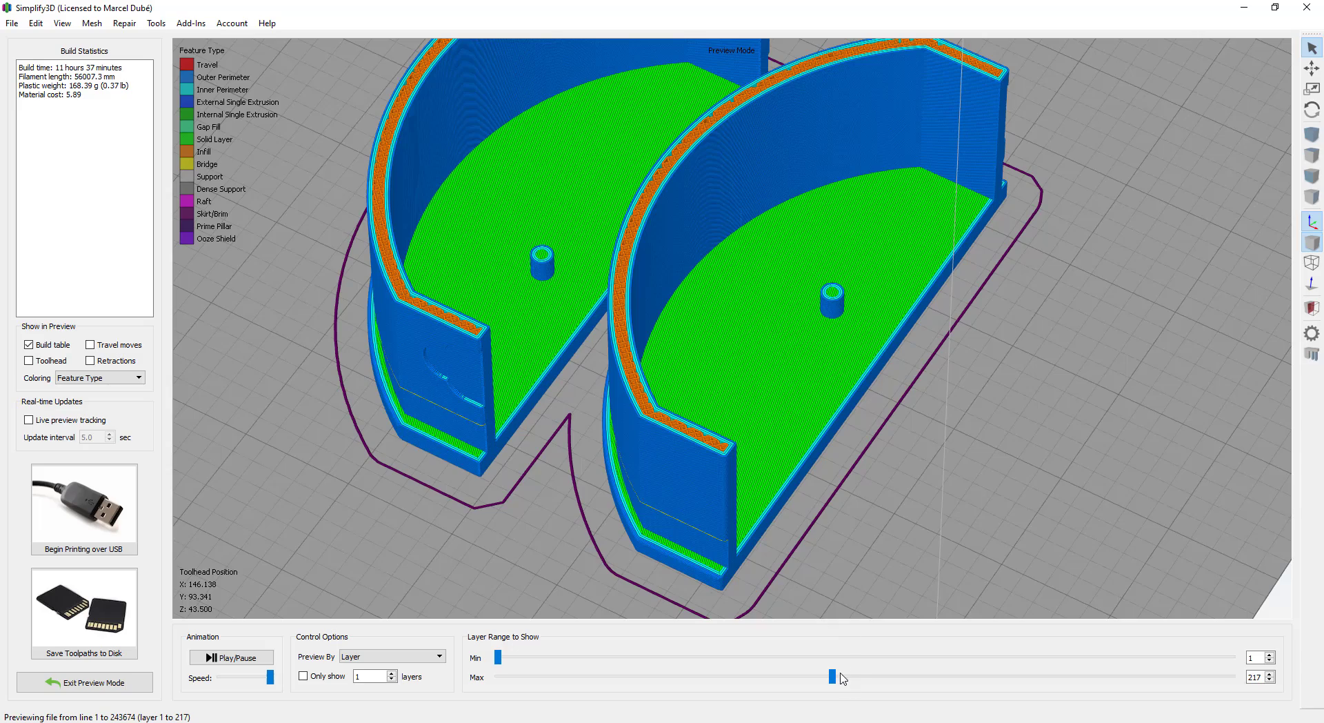
# Restore the preview's highest layer to 737, view both complete lid pieces, and exit the preview
pyautogui.moveTo(835, 676); pyautogui.dragTo(1322, 672)
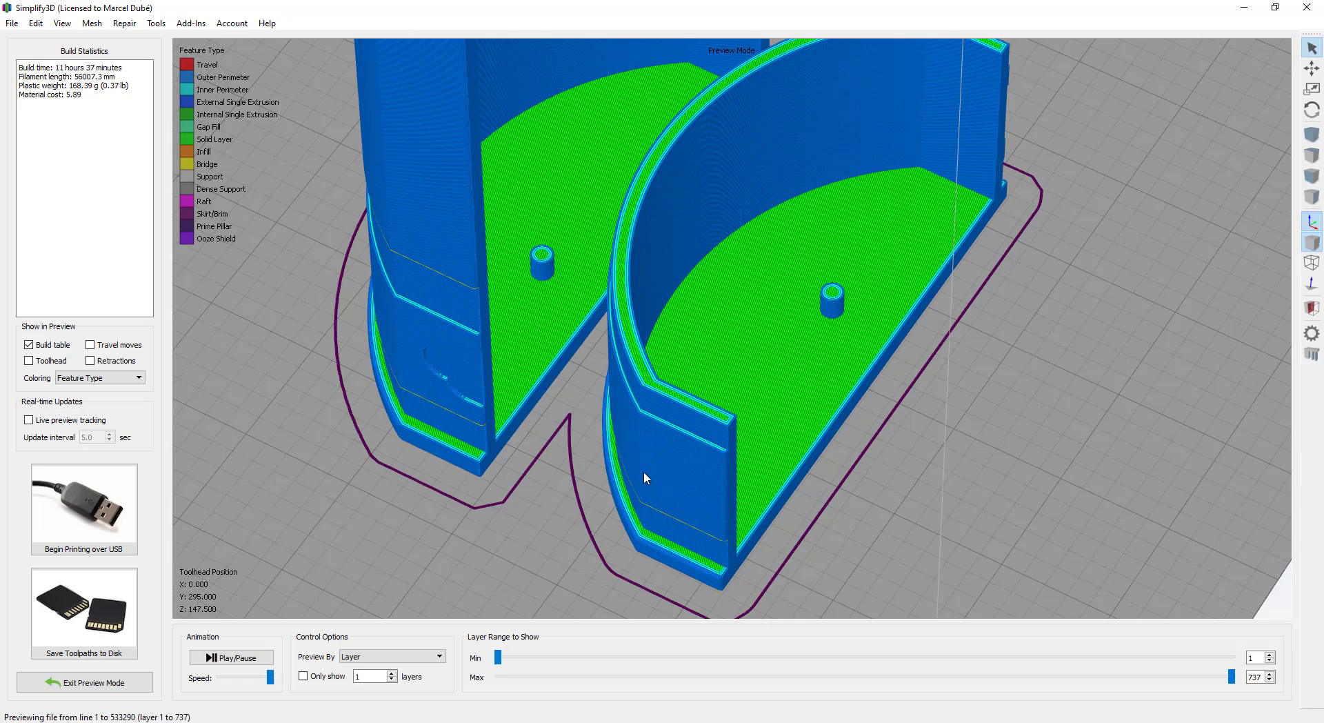
pyautogui.scroll(-5, 644, 474)
pyautogui.moveTo(649, 439); pyautogui.dragTo(649, 390)
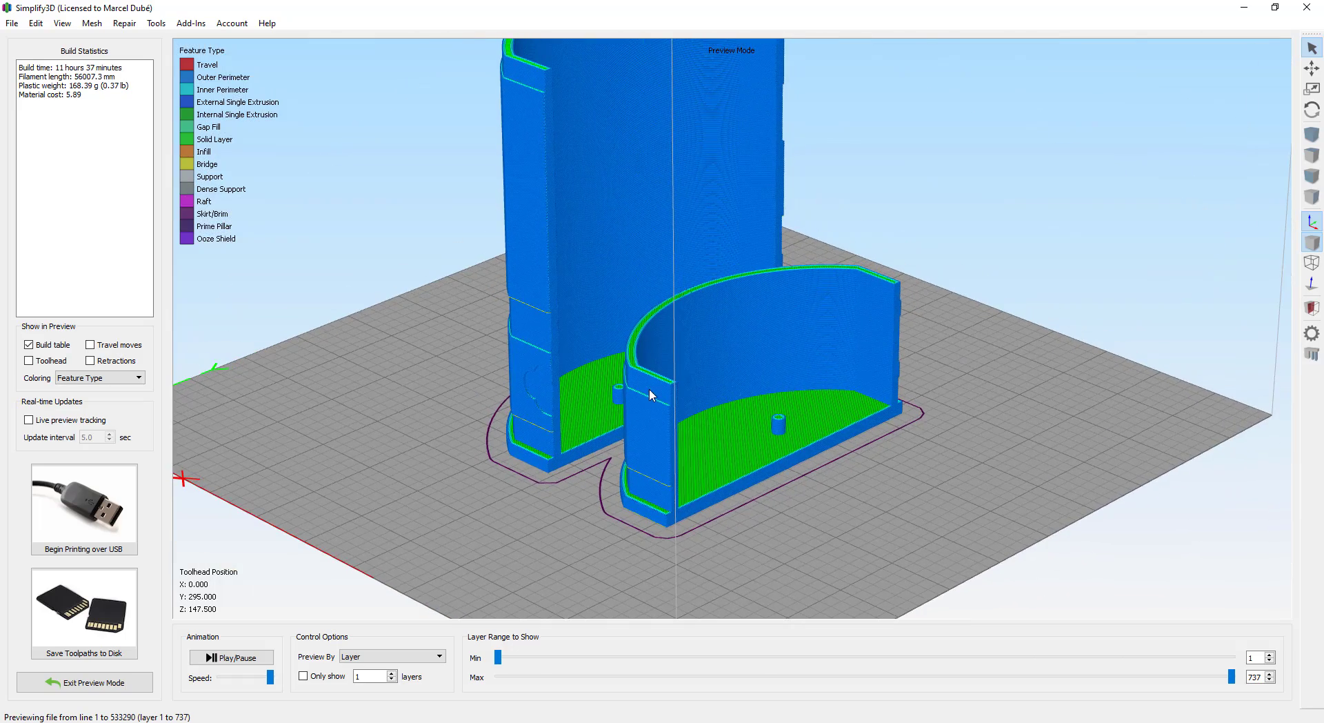
pyautogui.moveTo(705, 338); pyautogui.dragTo(689, 408)
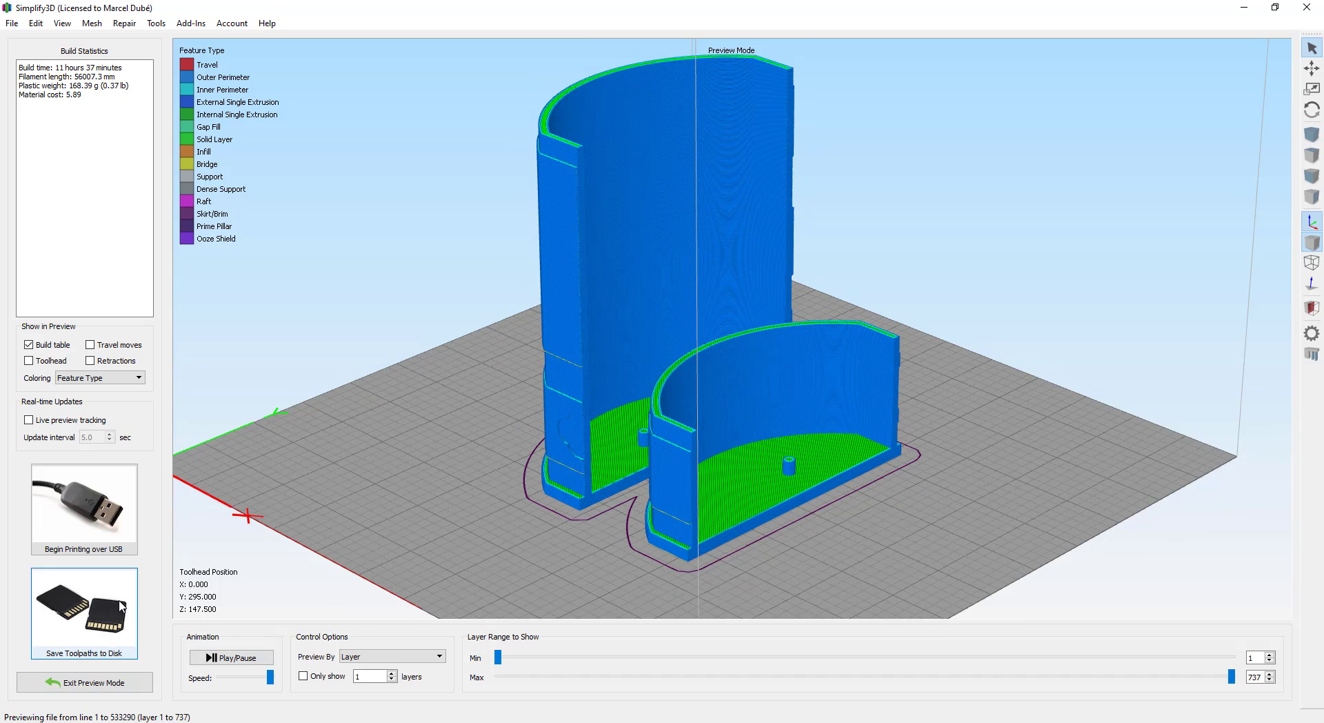
pyautogui.click(121, 682)
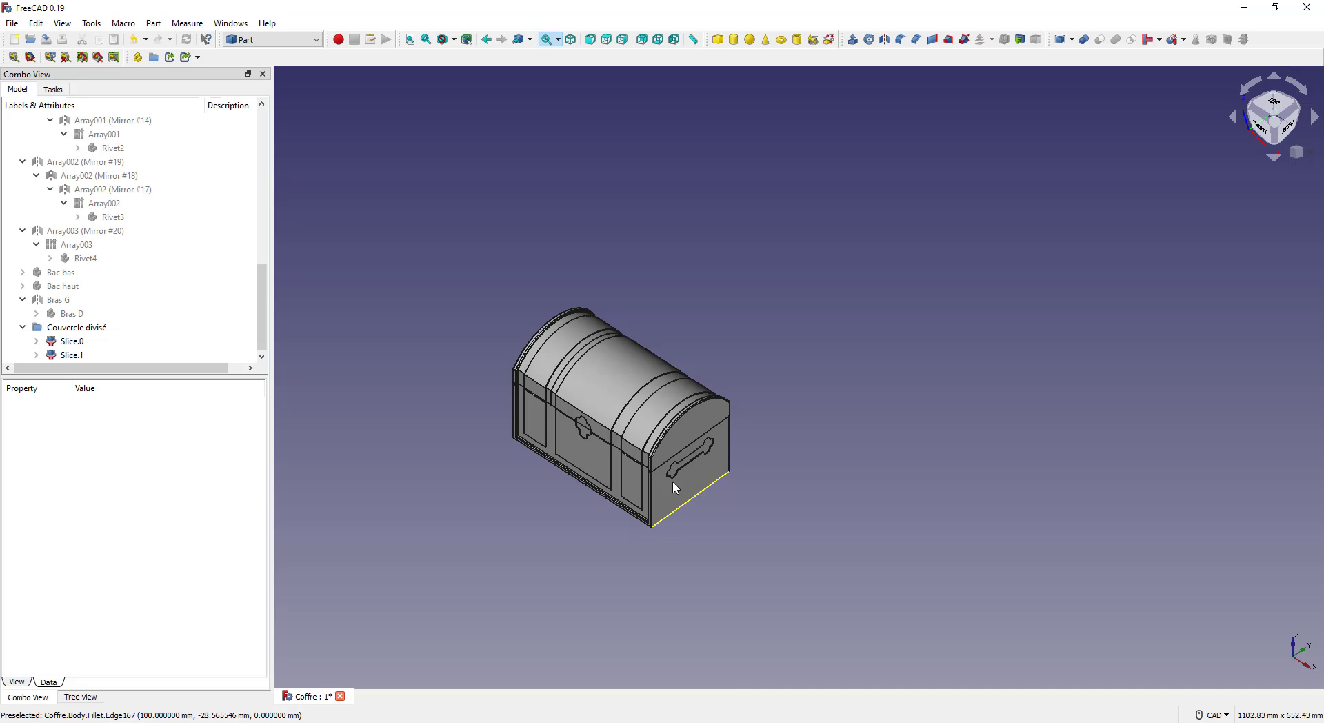
# Collapse the Couvercle divisé group and show the Loquet bas, Loquet haut, Poignée D and Penture HG bodies
pyautogui.click(23, 327)
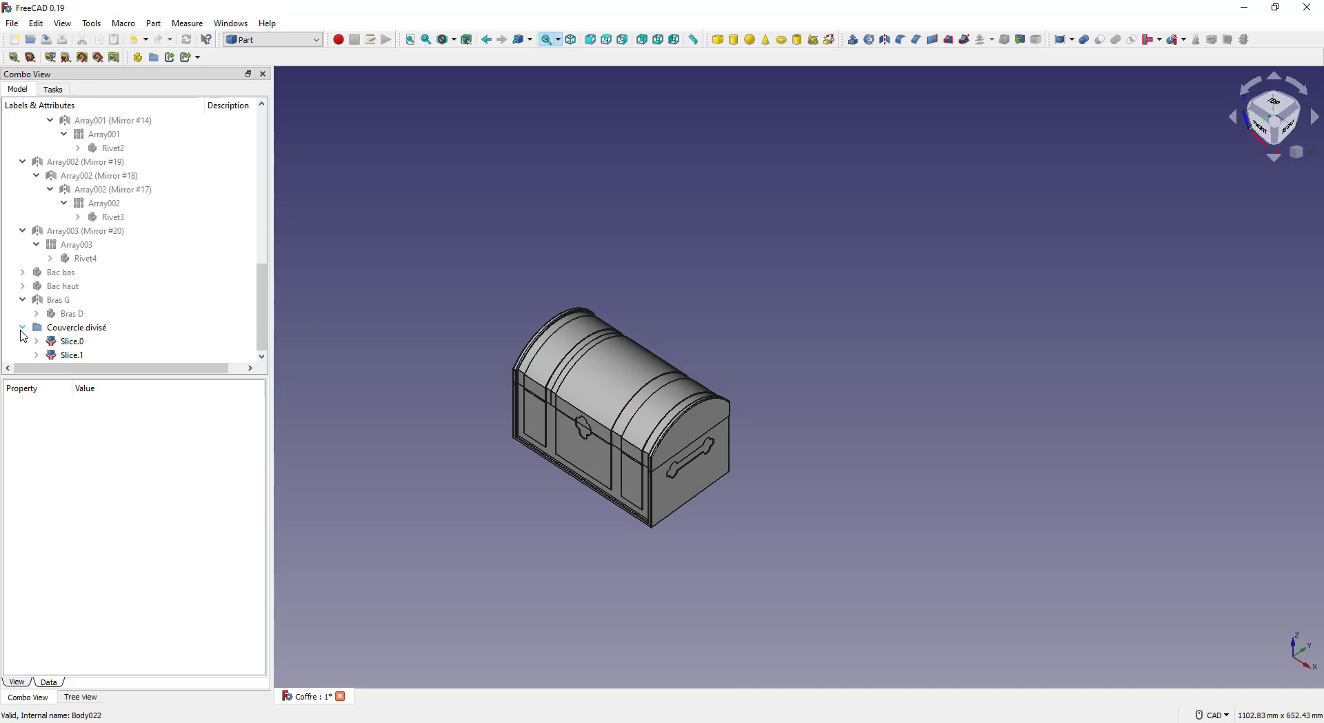
pyautogui.scroll(12, 72, 329)
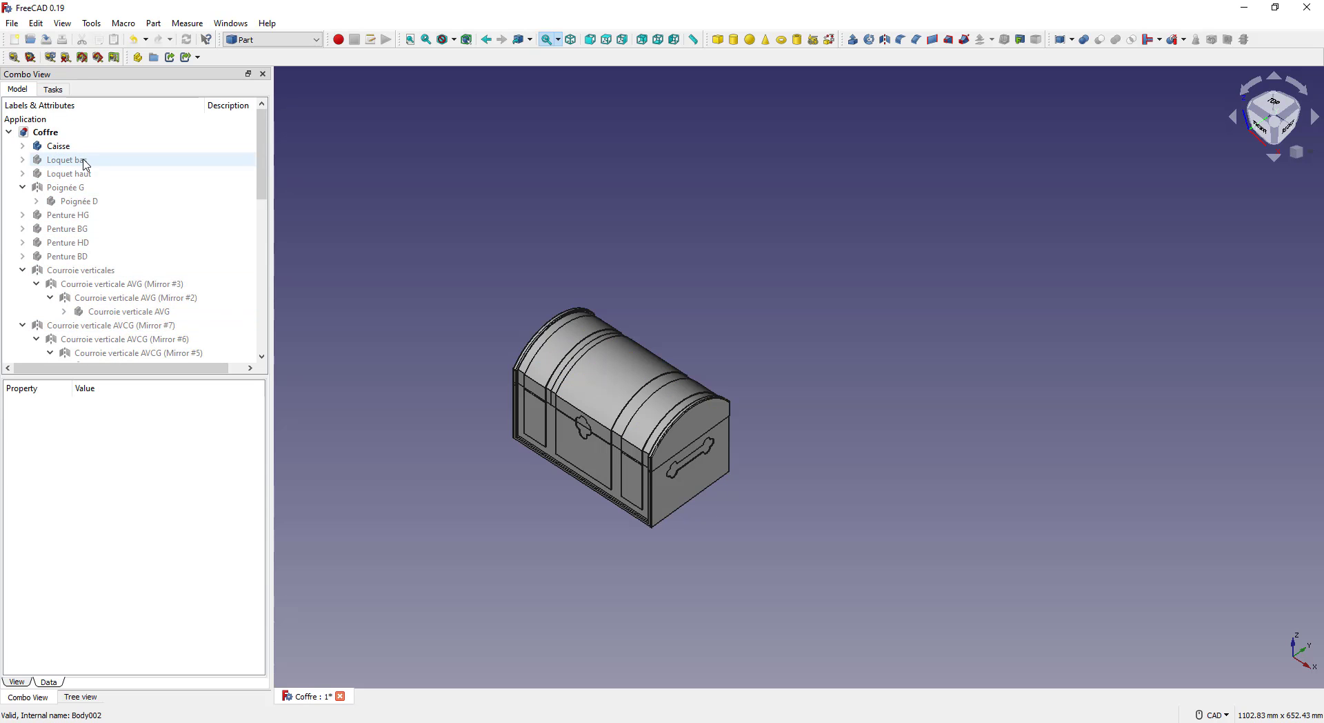
pyautogui.scroll(-10, 100, 186)
pyautogui.scroll(10, 140, 288)
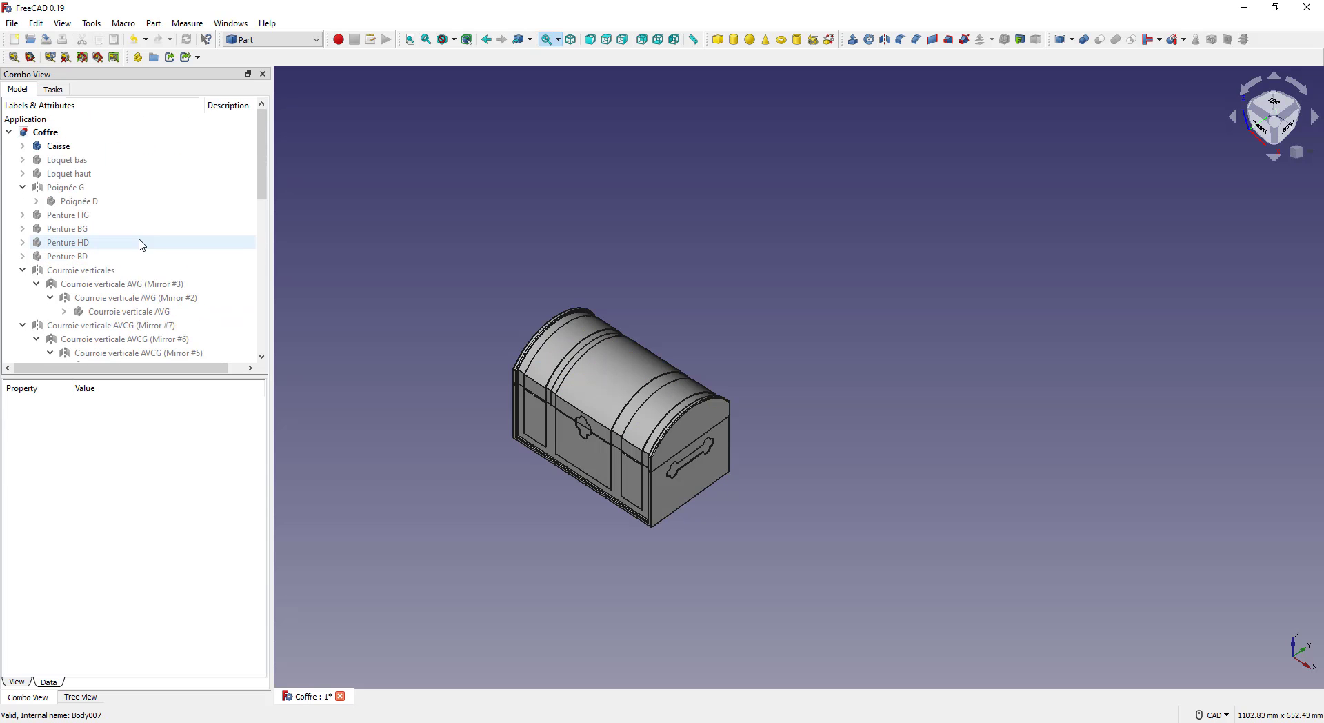
pyautogui.click(87, 160)
pyautogui.press('space')
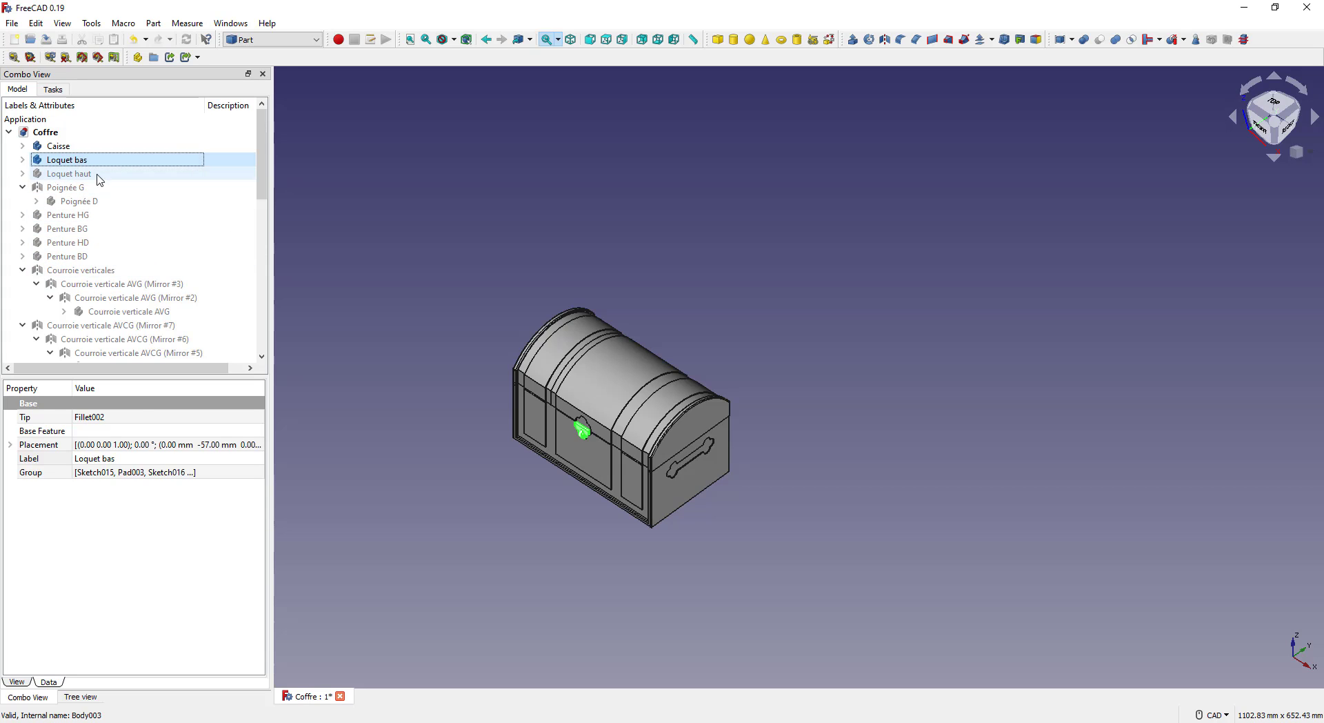
pyautogui.click(96, 176)
pyautogui.press('space')
pyautogui.click(81, 200)
pyautogui.press('space')
pyautogui.click(62, 217)
pyautogui.press('space')
# Show the Courroie verticale AVG, Courroie HCG and Rivet bodies on the chest
pyautogui.moveTo(724, 476); pyautogui.dragTo(517, 462, button='middle')
pyautogui.scroll(-3, 136, 261)
pyautogui.click(134, 189)
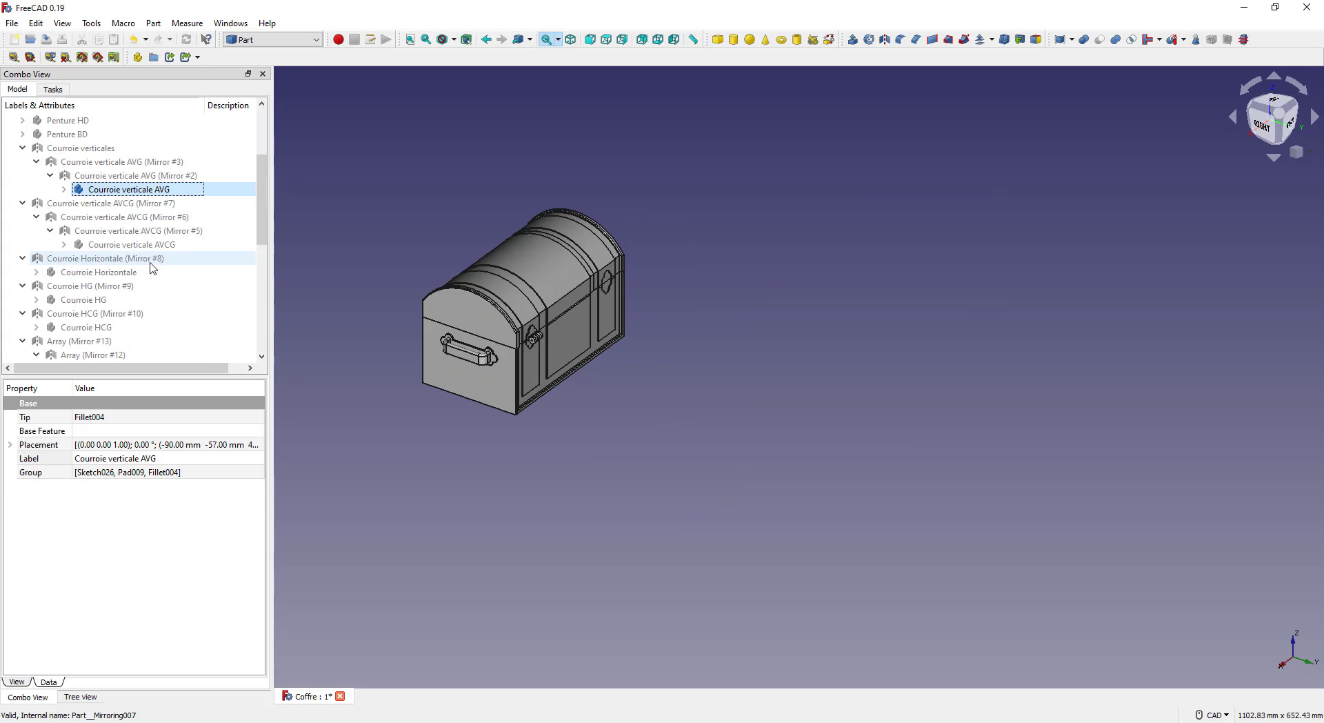
pyautogui.click(103, 328)
pyautogui.scroll(-4, 165, 317)
pyautogui.click(118, 231)
pyautogui.scroll(-1, 130, 304)
pyautogui.moveTo(591, 382); pyautogui.dragTo(709, 501, button='middle')
pyautogui.scroll(2, 701, 472)
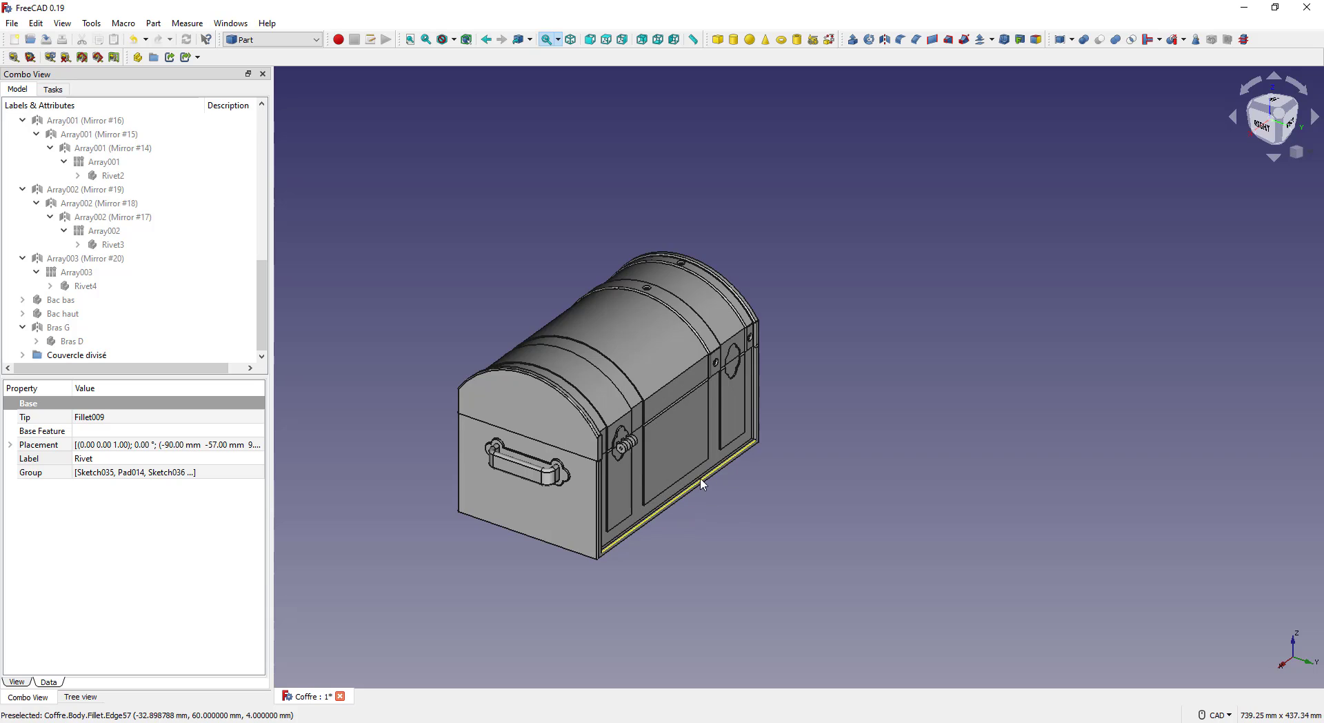
# Export the Loquet bas body as an STL mesh into the STL folder, using its label as file name
pyautogui.scroll(10, 128, 227)
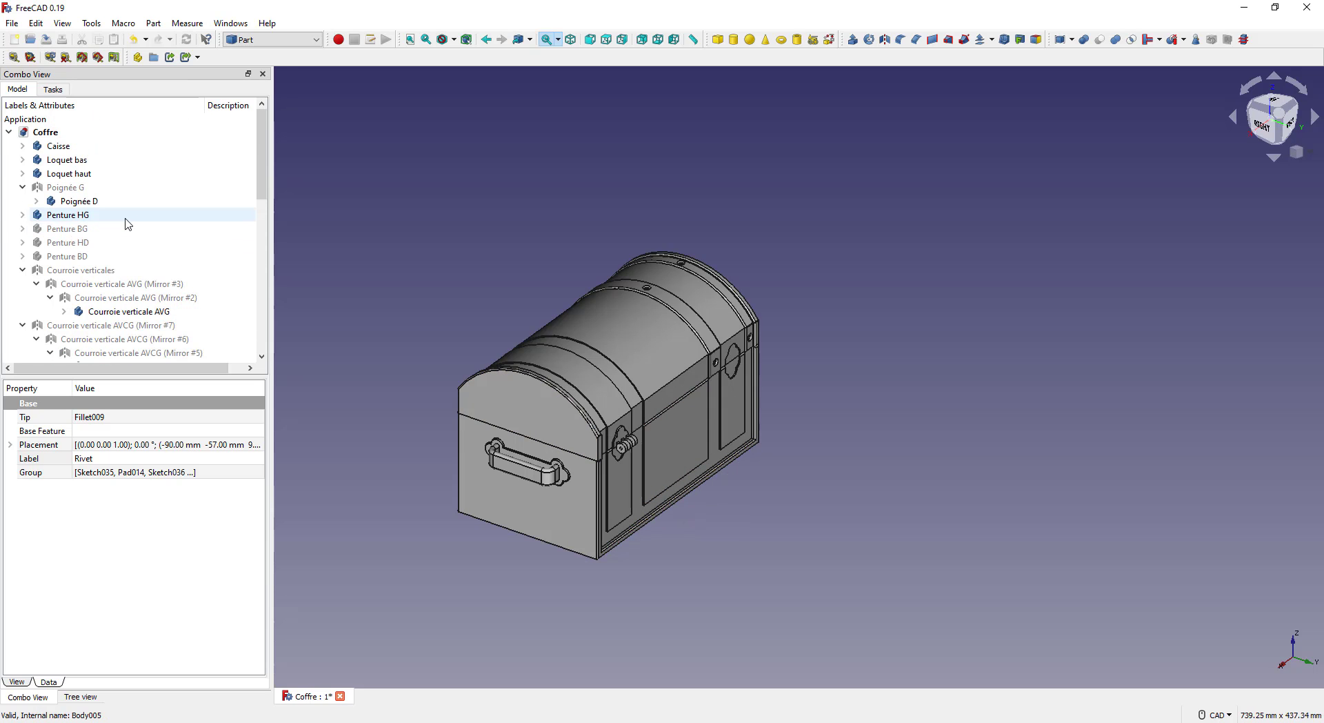
pyautogui.click(70, 161)
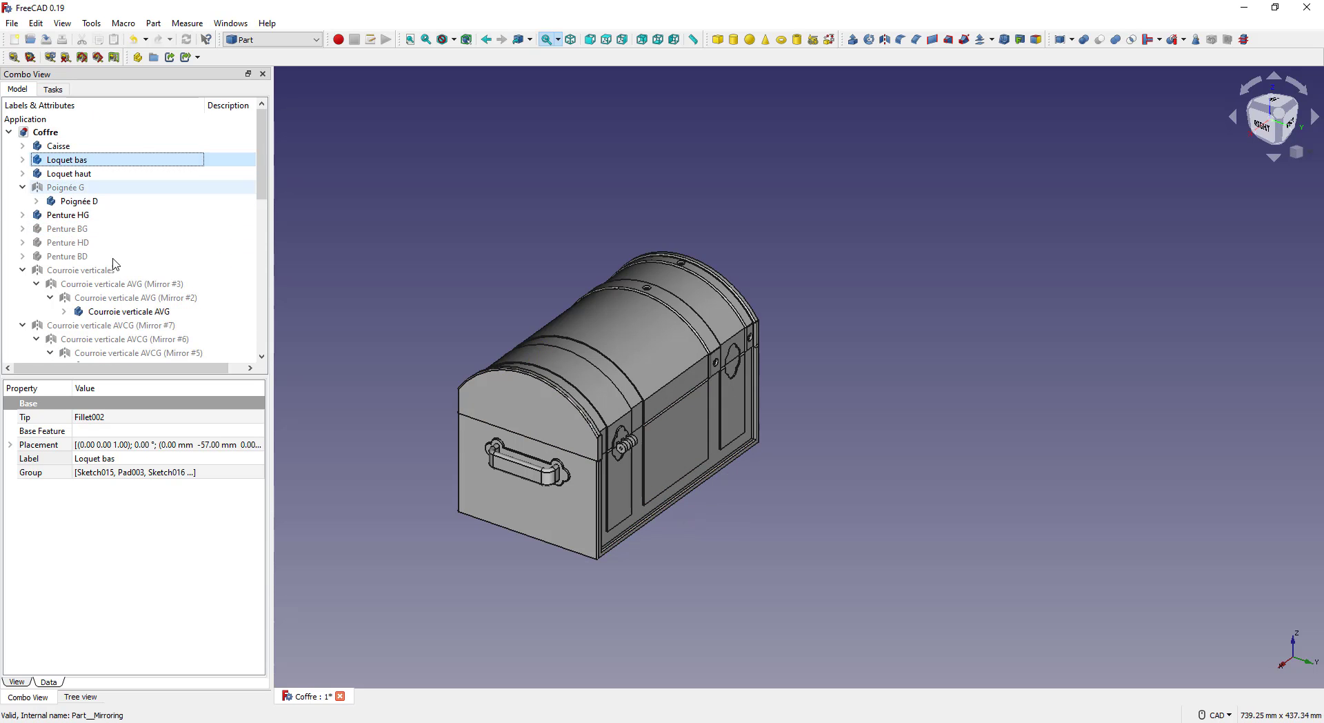
pyautogui.click(164, 458)
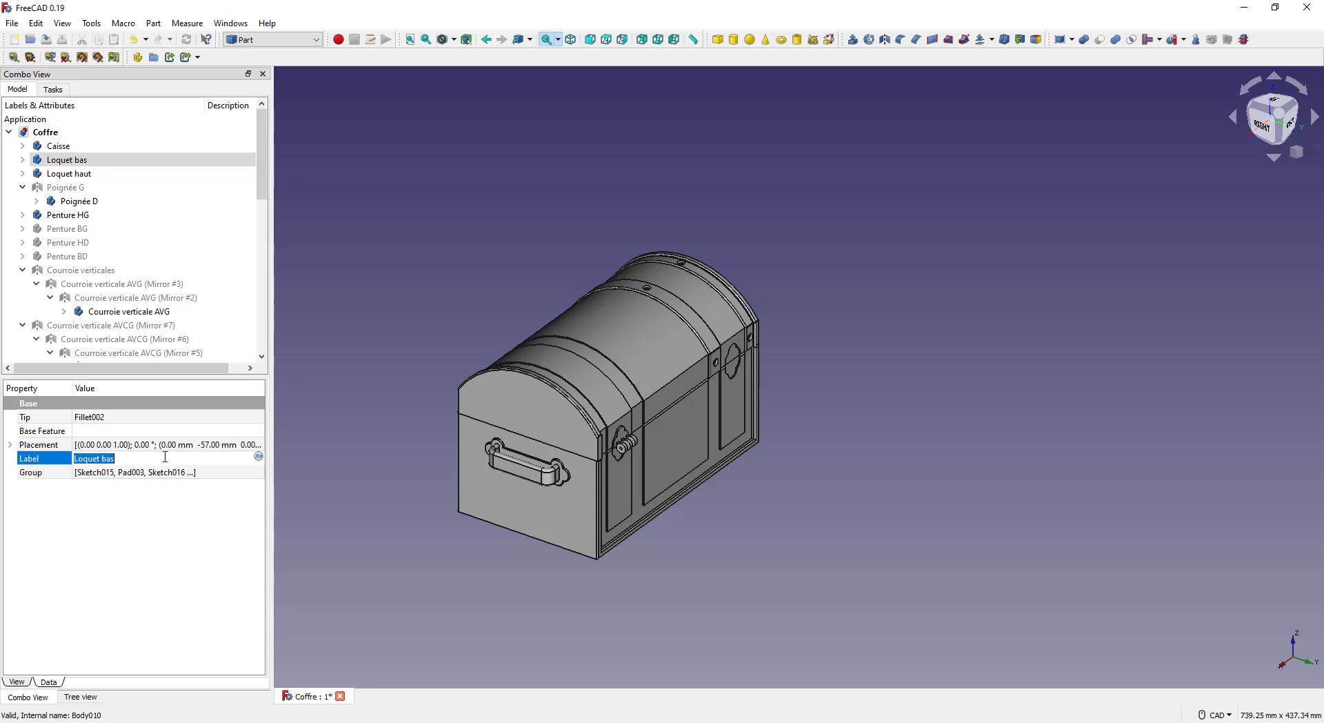
pyautogui.click(11, 23)
pyautogui.click(57, 213)
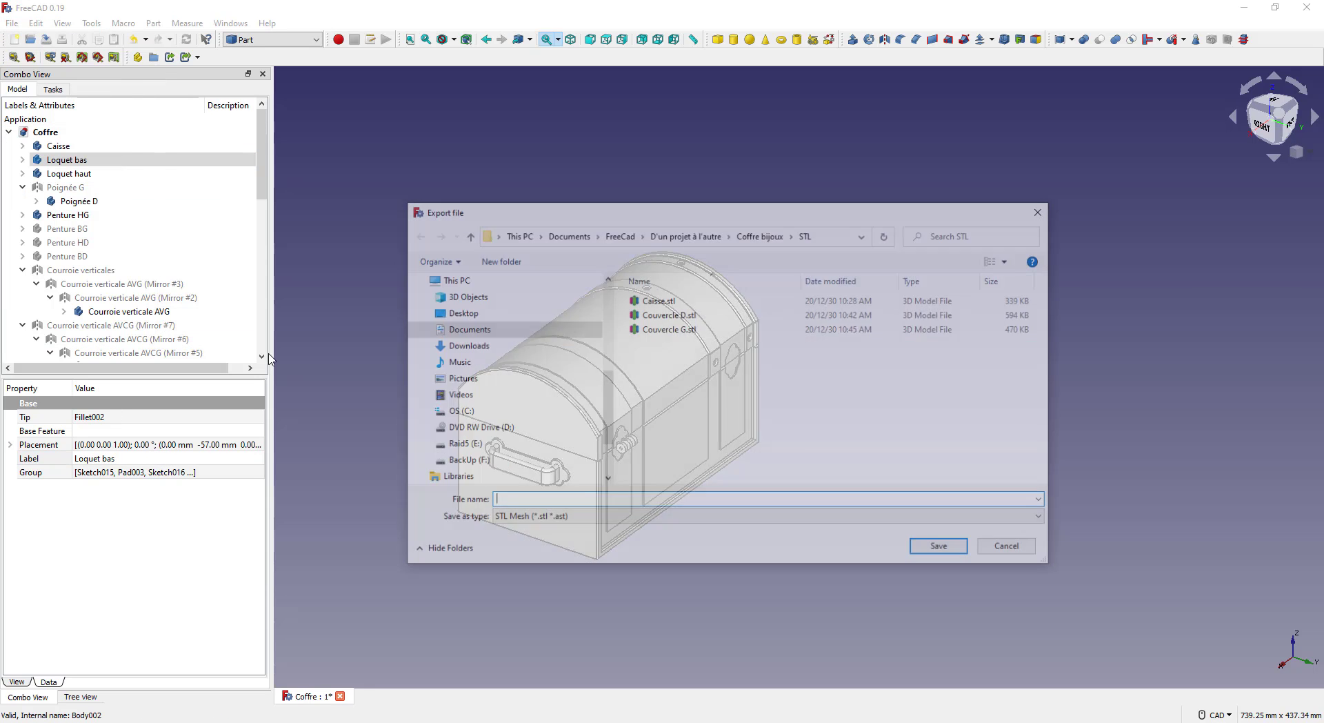
pyautogui.click(941, 553)
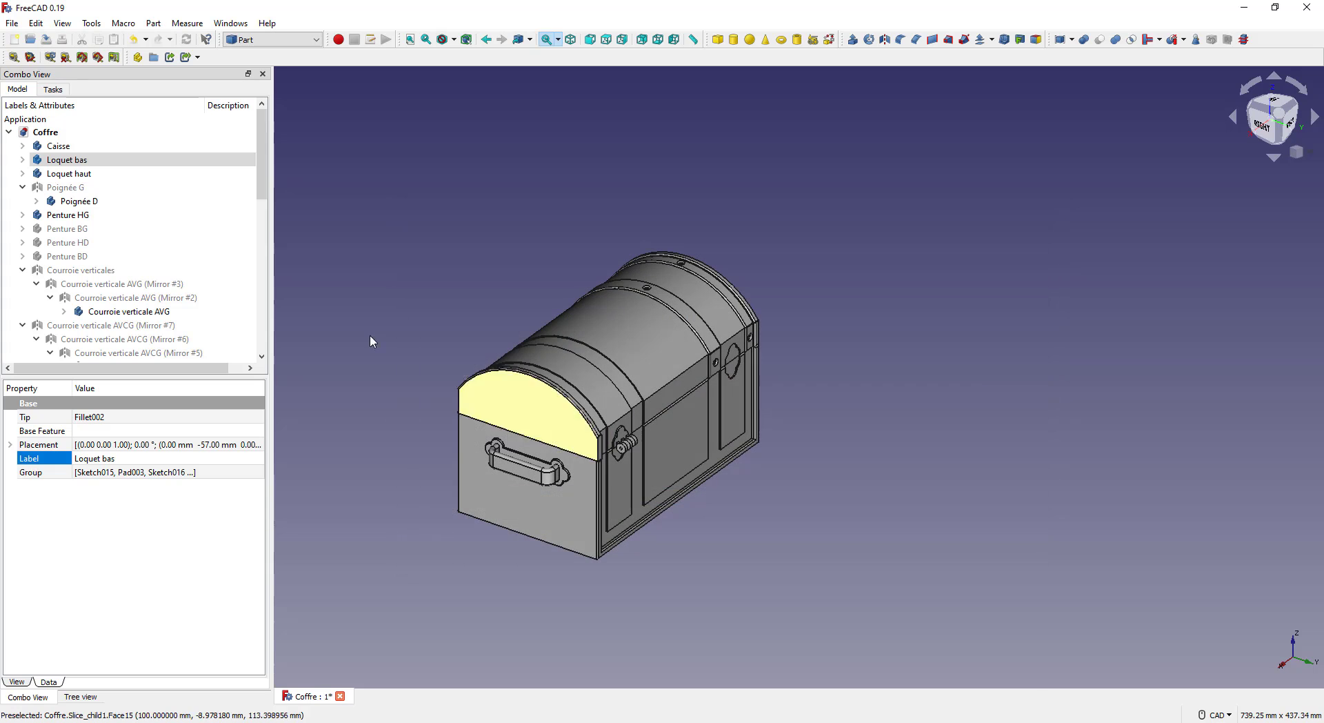
# Export the Poignée D body as an STL mesh, using its label as file name
pyautogui.click(96, 204)
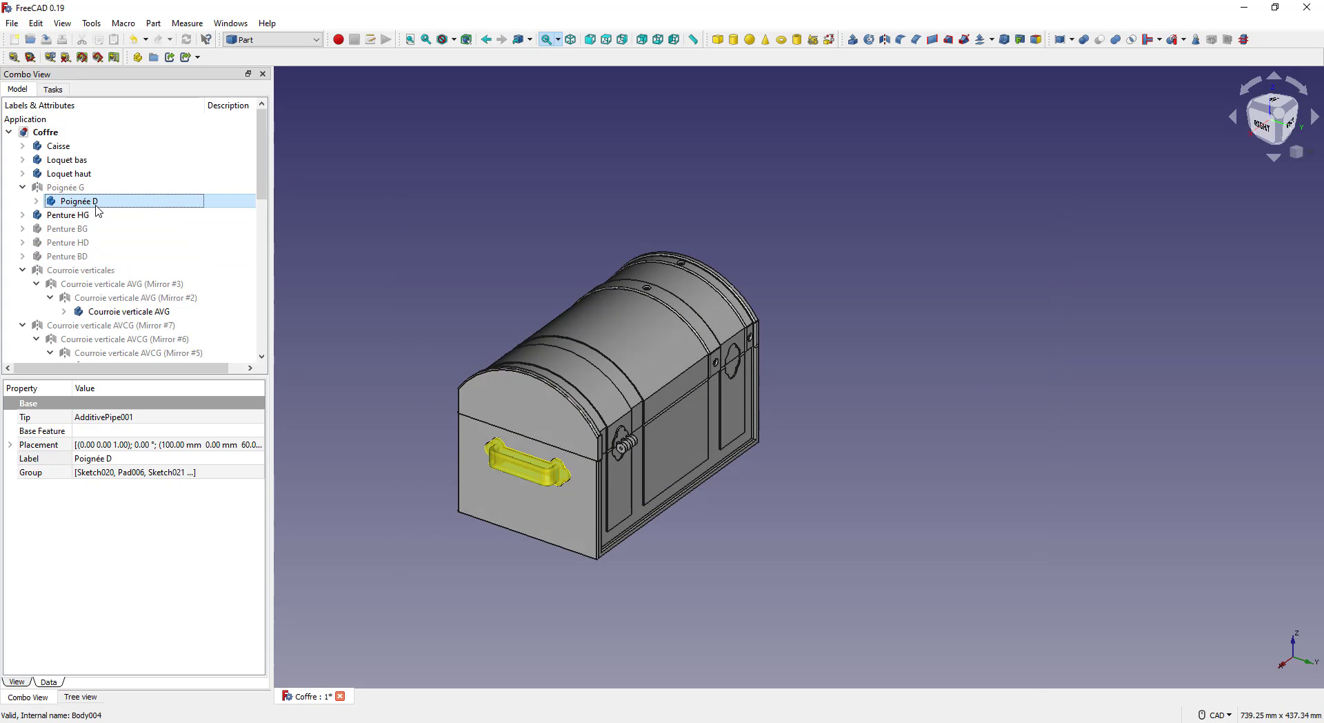
pyautogui.click(172, 459)
pyautogui.click(11, 23)
pyautogui.click(84, 212)
pyautogui.click(941, 551)
# Export the Penture HG body as an STL mesh named "Penture"
pyautogui.click(81, 215)
pyautogui.click(12, 23)
pyautogui.click(59, 212)
pyautogui.write('Penture')
pyautogui.click(941, 550)
# Export the Courroie verticale AVG body as an STL mesh named "Courroie verticale AVG"
pyautogui.click(130, 312)
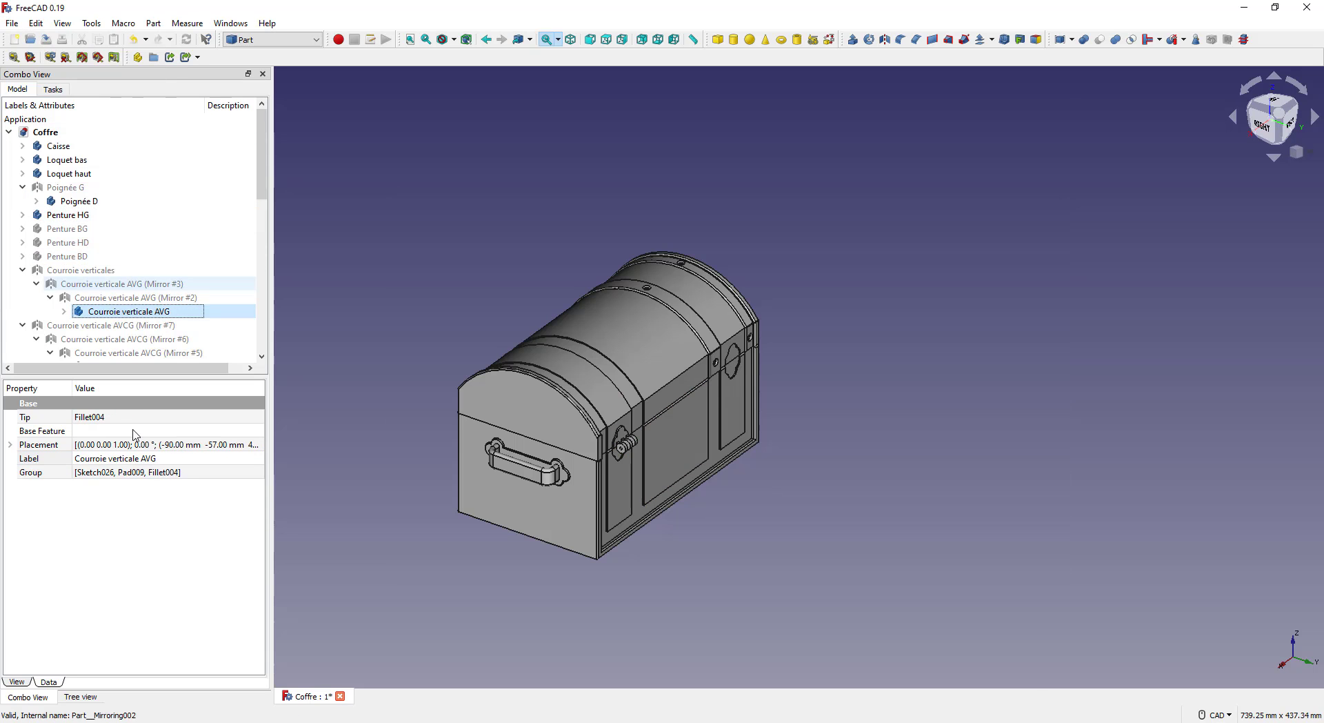
pyautogui.click(12, 23)
pyautogui.click(81, 212)
pyautogui.write('Courroie verticale AVG')
pyautogui.click(941, 550)
# Export the Courroie verticale AVCG body as an STL mesh, using its label as file name
pyautogui.click(170, 149)
pyautogui.click(169, 459)
pyautogui.click(12, 23)
pyautogui.click(81, 211)
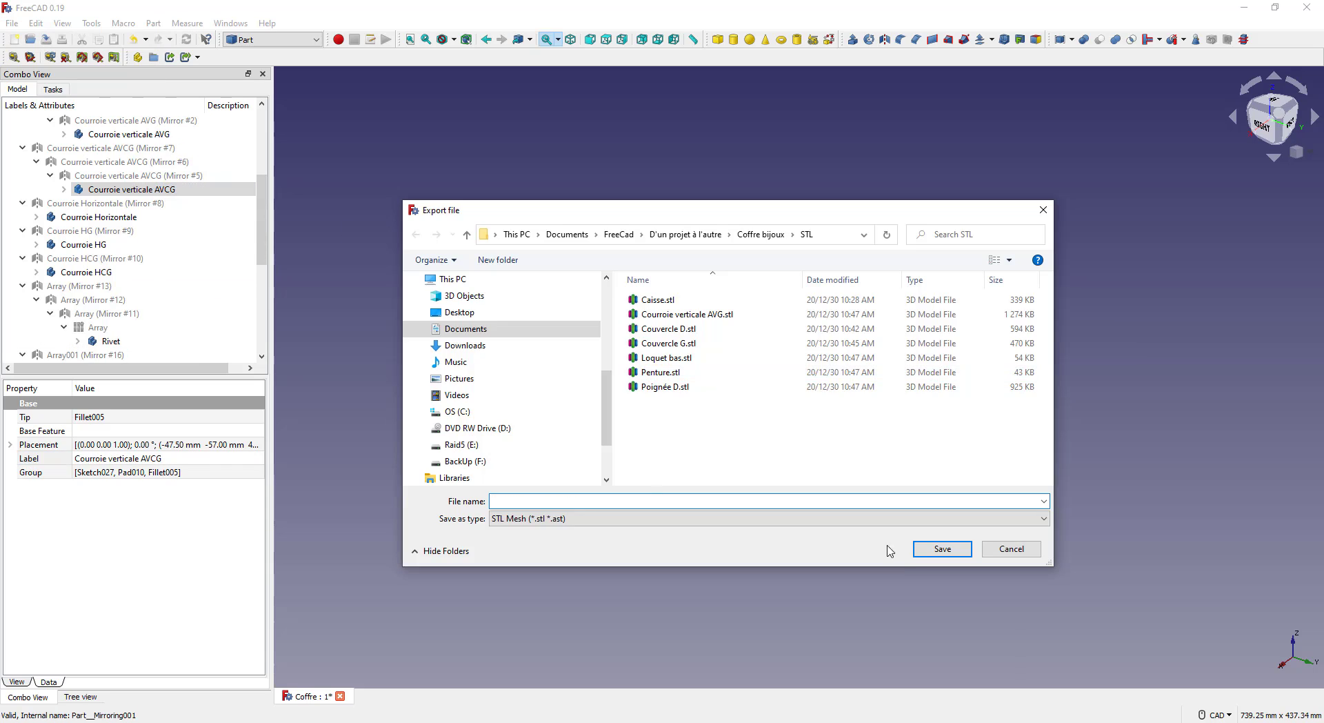
pyautogui.click(941, 551)
# Export the Courroie Horizontale and Courroie HG bodies as separate STL meshes, using their labels as file names
pyautogui.click(104, 217)
pyautogui.click(193, 461)
pyautogui.click(110, 246)
pyautogui.click(173, 459)
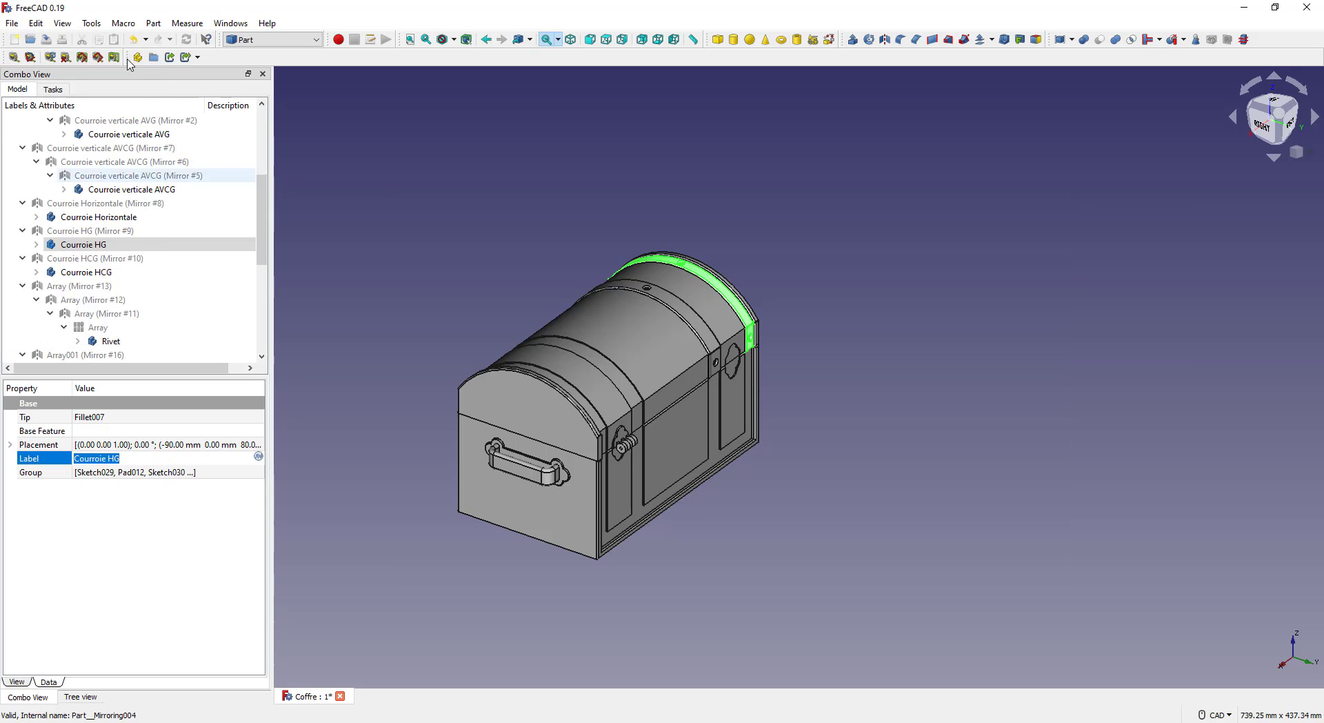
# Export the Courroie HCG body as an STL mesh, using its label as file name
pyautogui.click(109, 271)
pyautogui.click(169, 460)
pyautogui.click(12, 22)
pyautogui.click(81, 211)
# Export the Rivet body as an STL mesh named "Rivet"
pyautogui.click(111, 341)
pyautogui.click(11, 23)
pyautogui.click(81, 211)
pyautogui.write('Rivet')
pyautogui.click(941, 549)
pyautogui.scroll(-6, 151, 295)
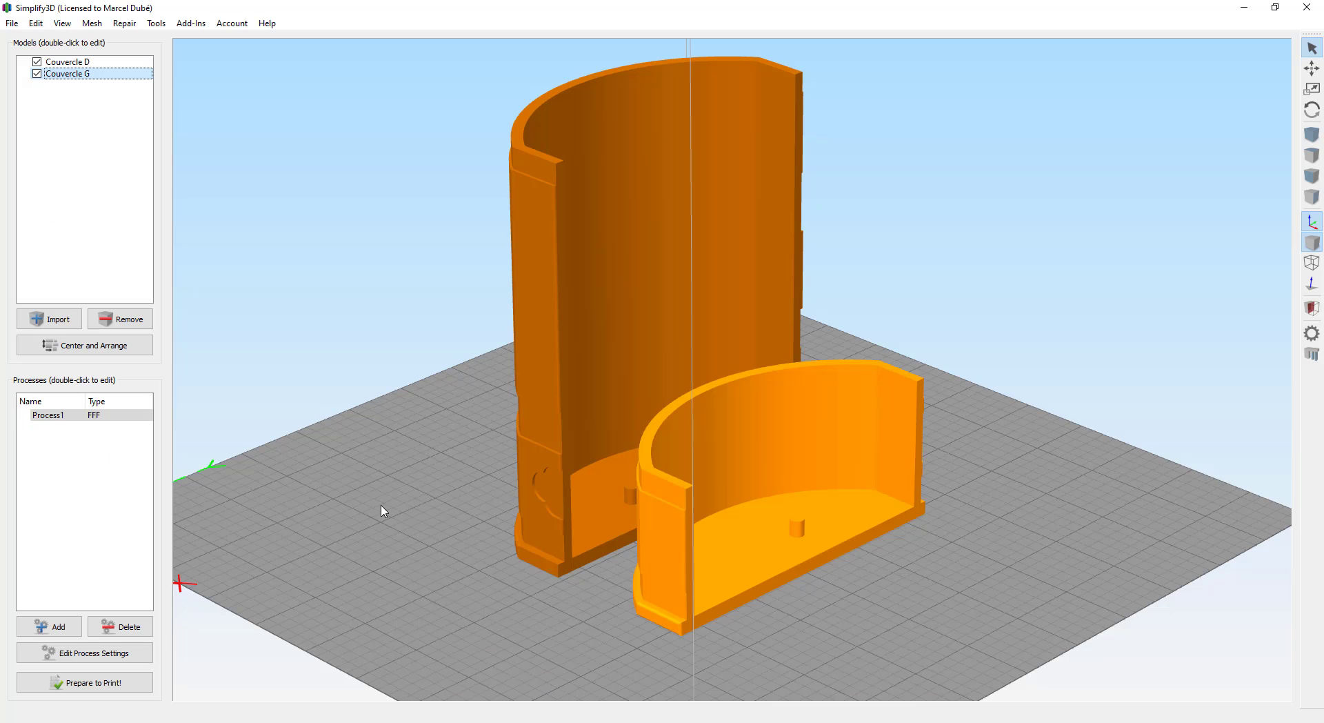
# In Simplify3D, replace both Couvercle models with the newly exported parts, Rivet.stl through Loquet bas.stl by modification date, declining automatic scaling to millimetres
pyautogui.click(144, 322)
pyautogui.click(138, 318)
pyautogui.click(55, 318)
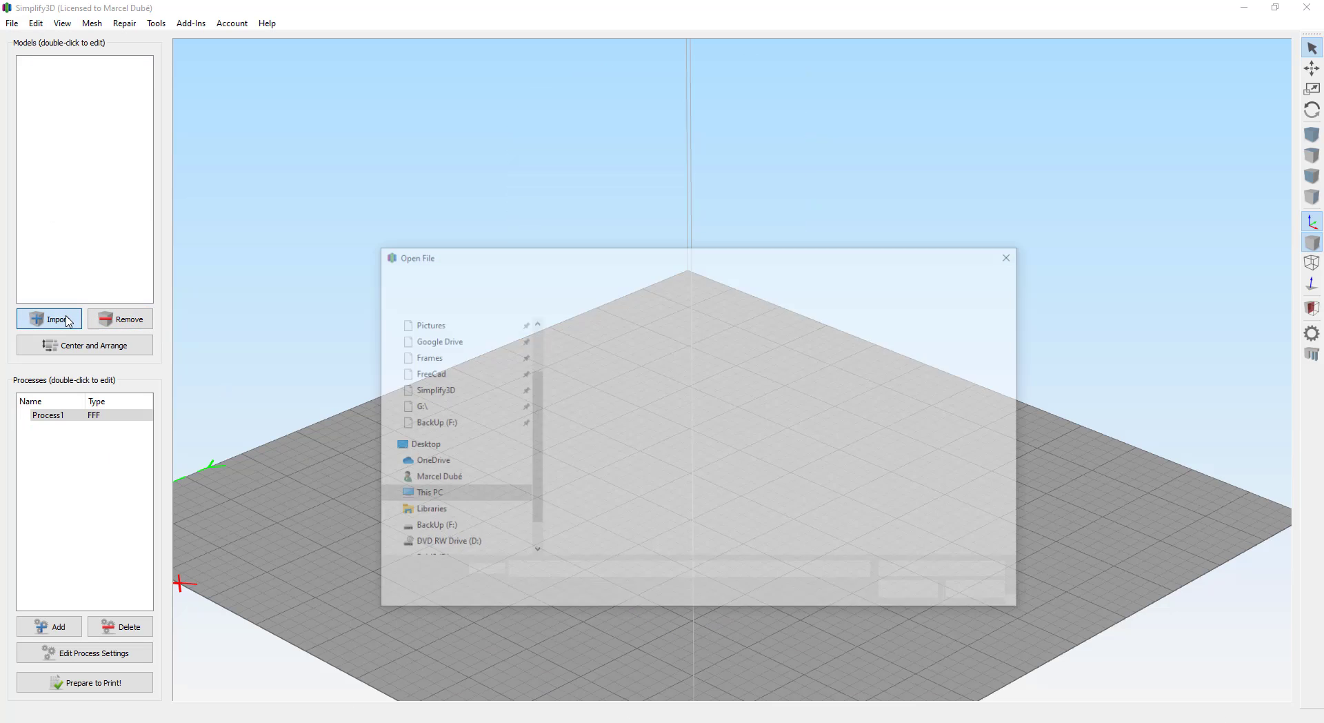
pyautogui.click(761, 324)
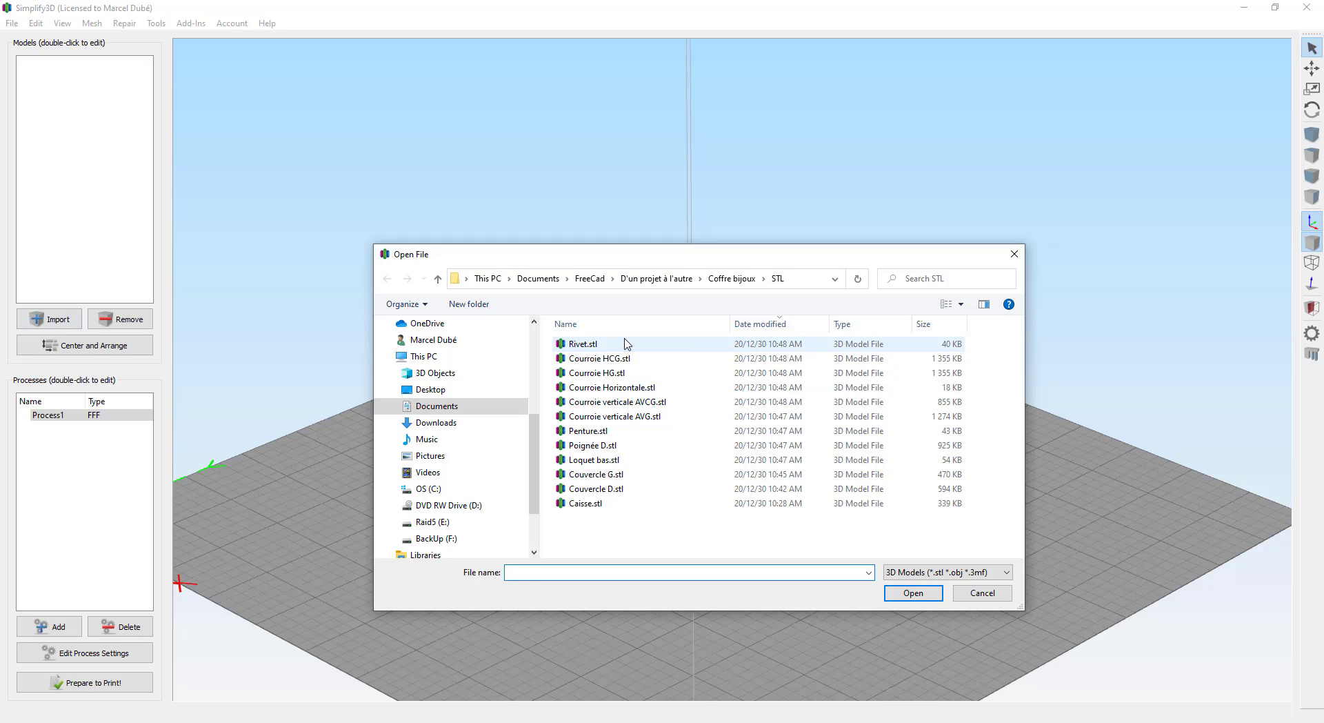
pyautogui.click(628, 344)
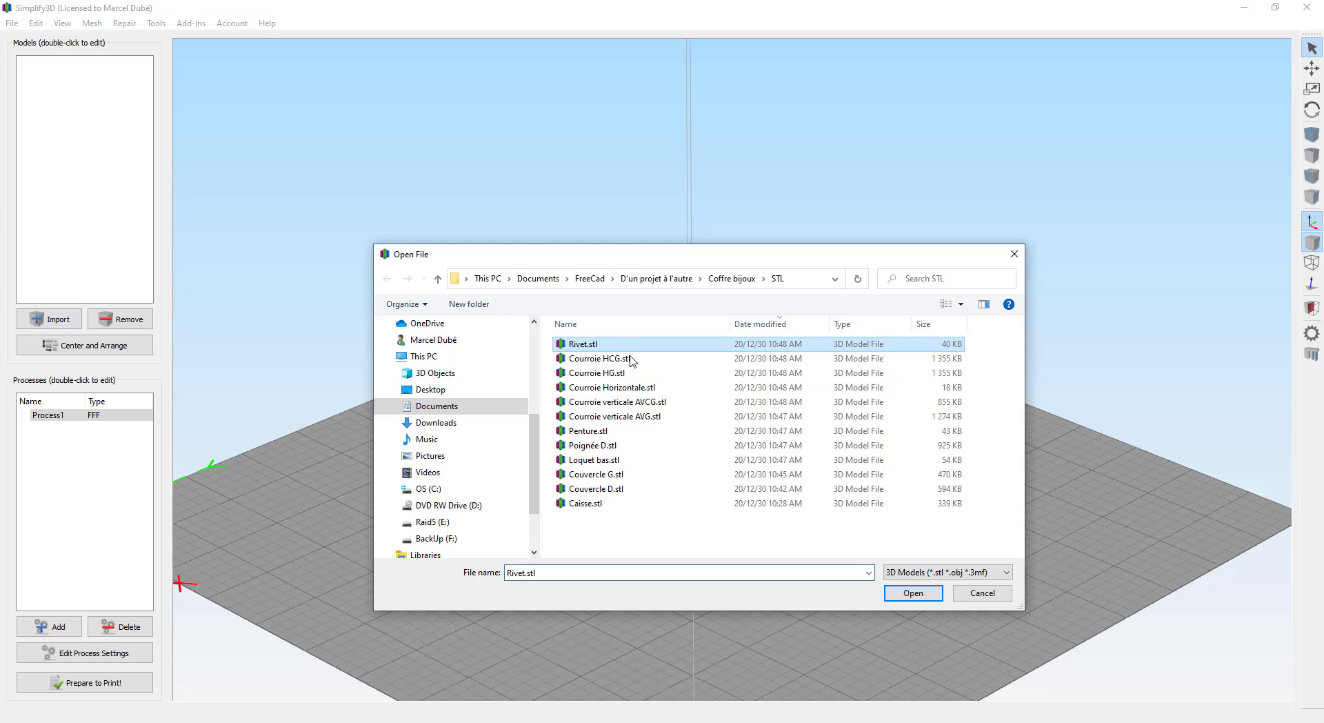
pyautogui.keyDown('shift'); pyautogui.click(620, 459); pyautogui.keyUp('shift')
pyautogui.click(913, 593)
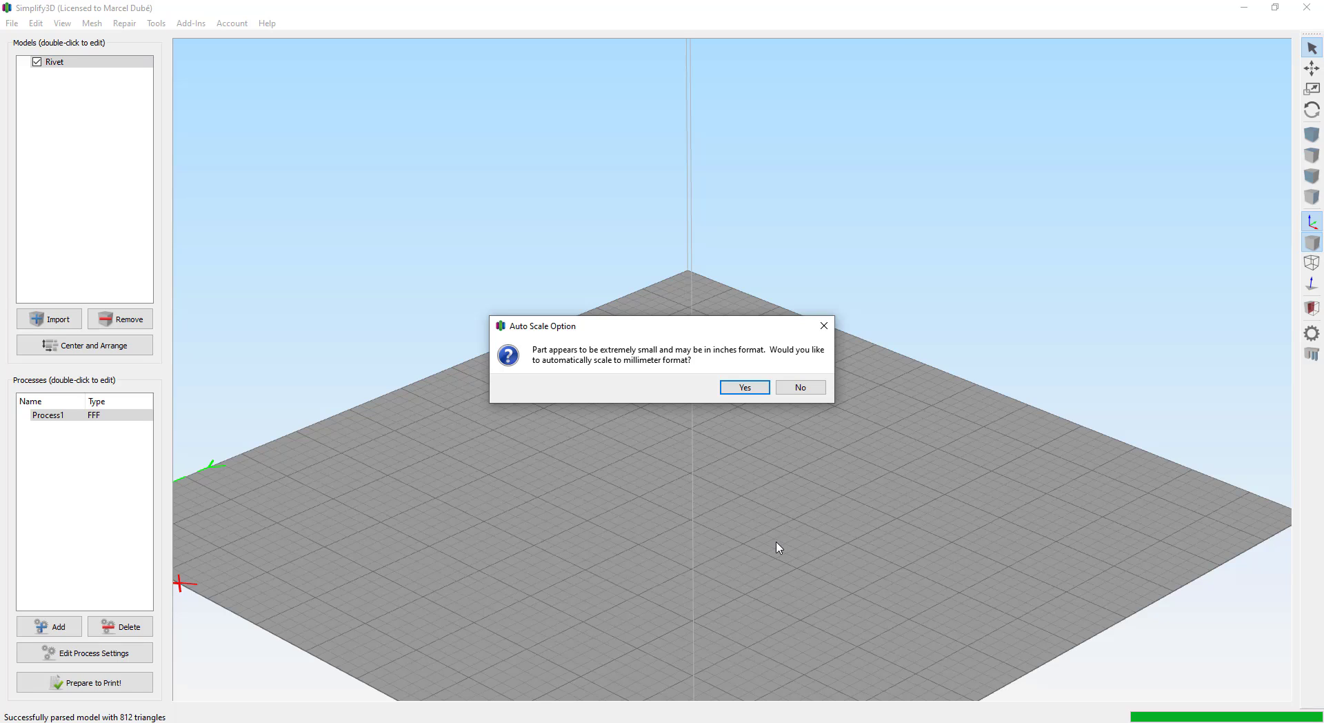
pyautogui.click(801, 388)
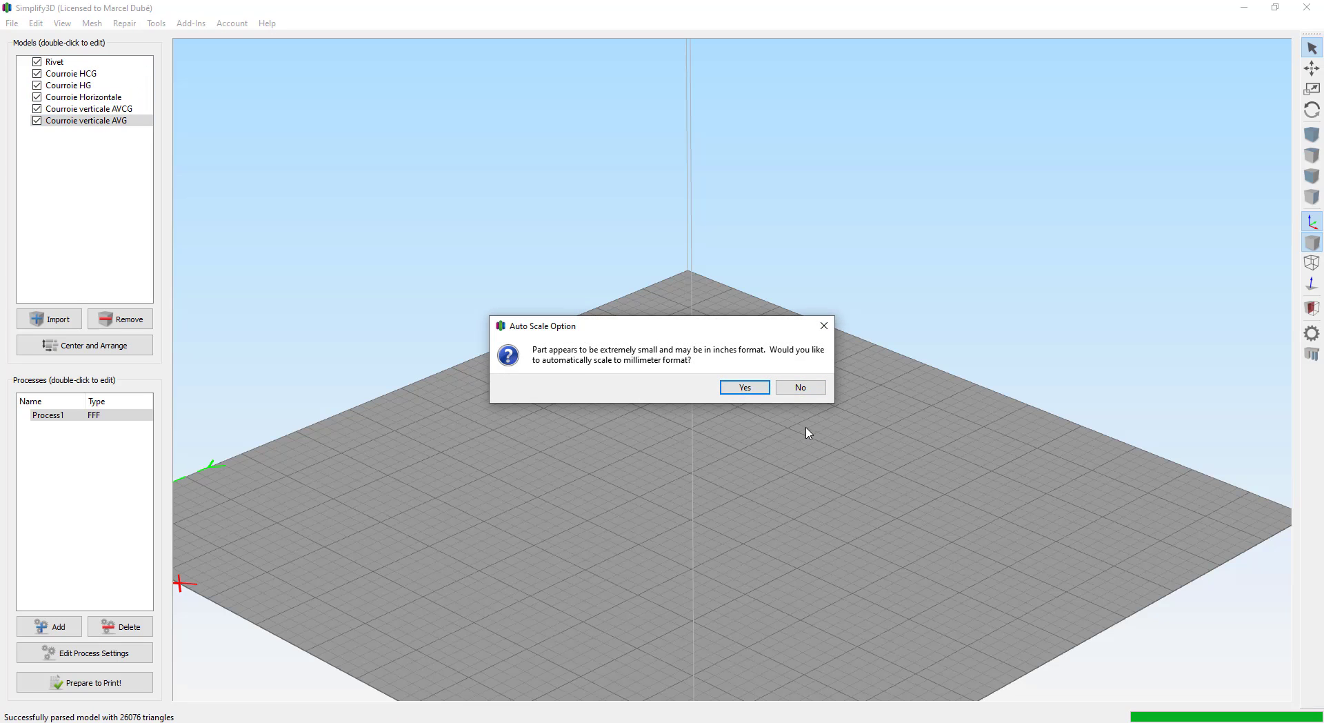
pyautogui.click(800, 387)
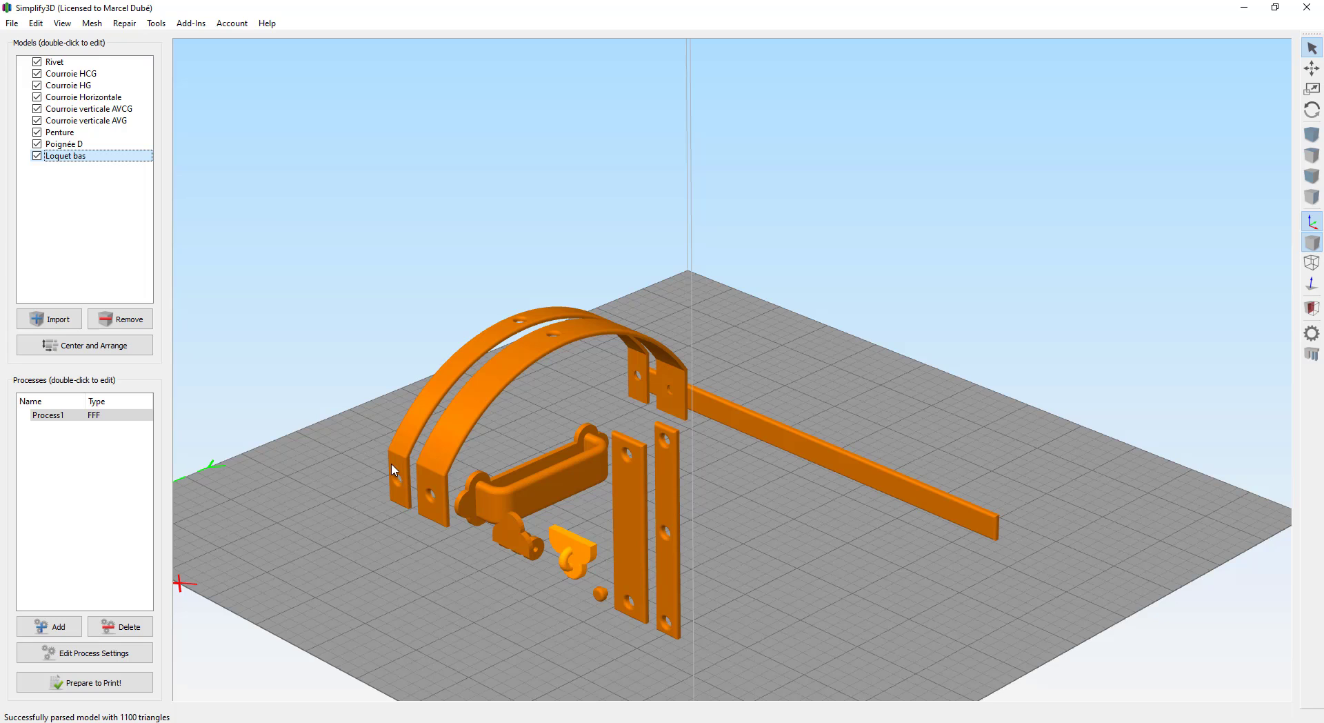
# Set the Y rotation of the Courroie HG strap to 90 degrees
pyautogui.click(413, 434)
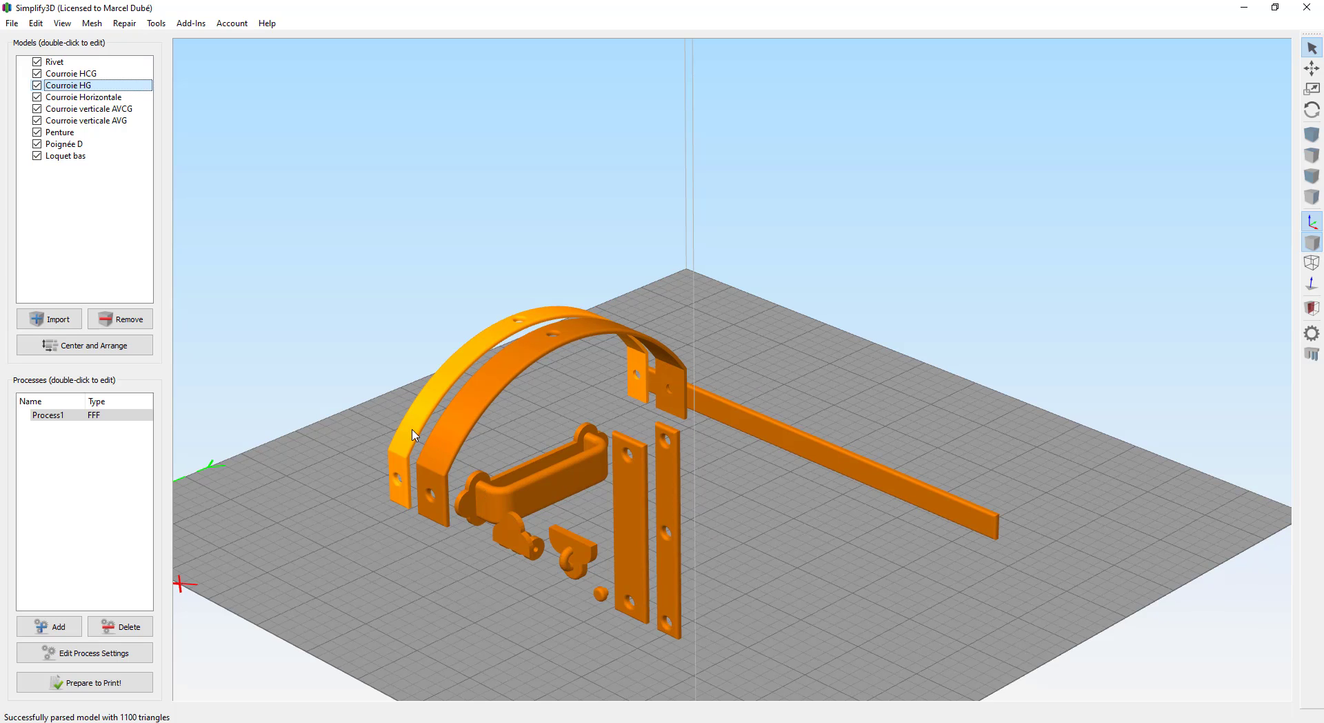
pyautogui.doubleClick(413, 435)
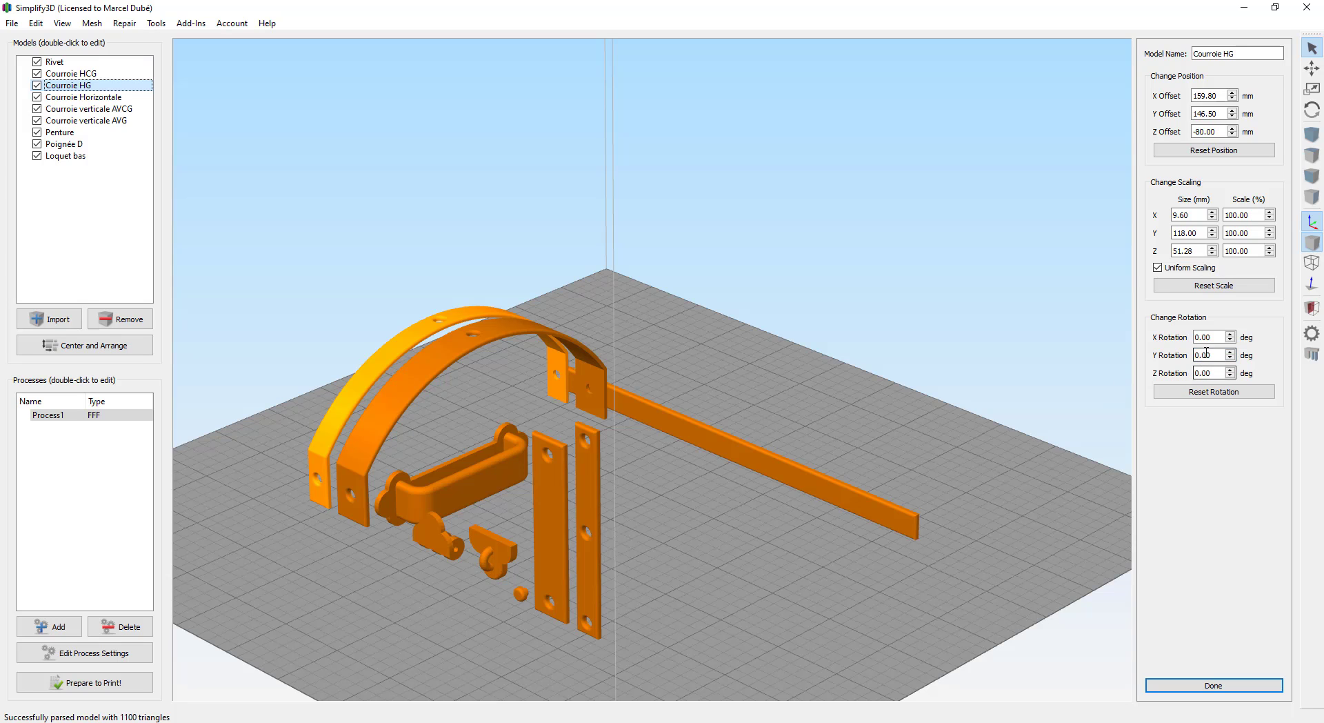
pyautogui.moveTo(1216, 352); pyautogui.dragTo(1174, 358)
pyautogui.scroll(-2, 926, 398)
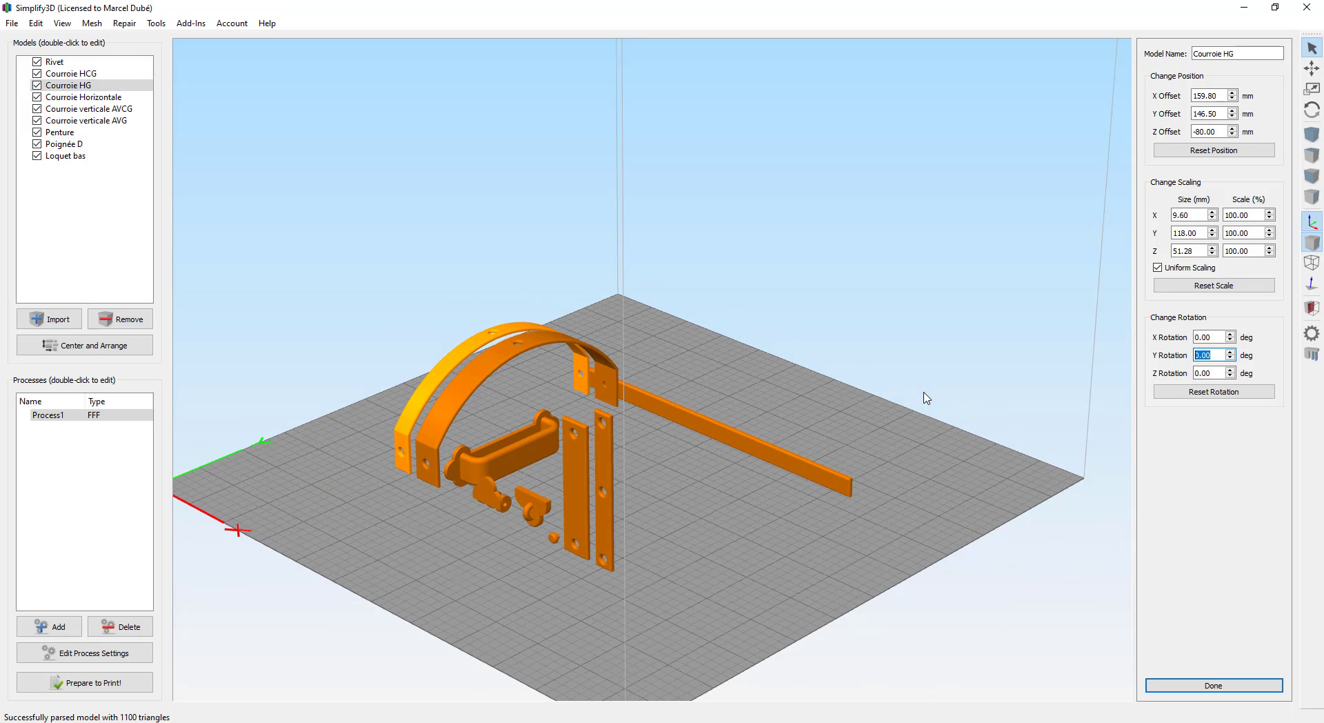
pyautogui.scroll(1, 927, 398)
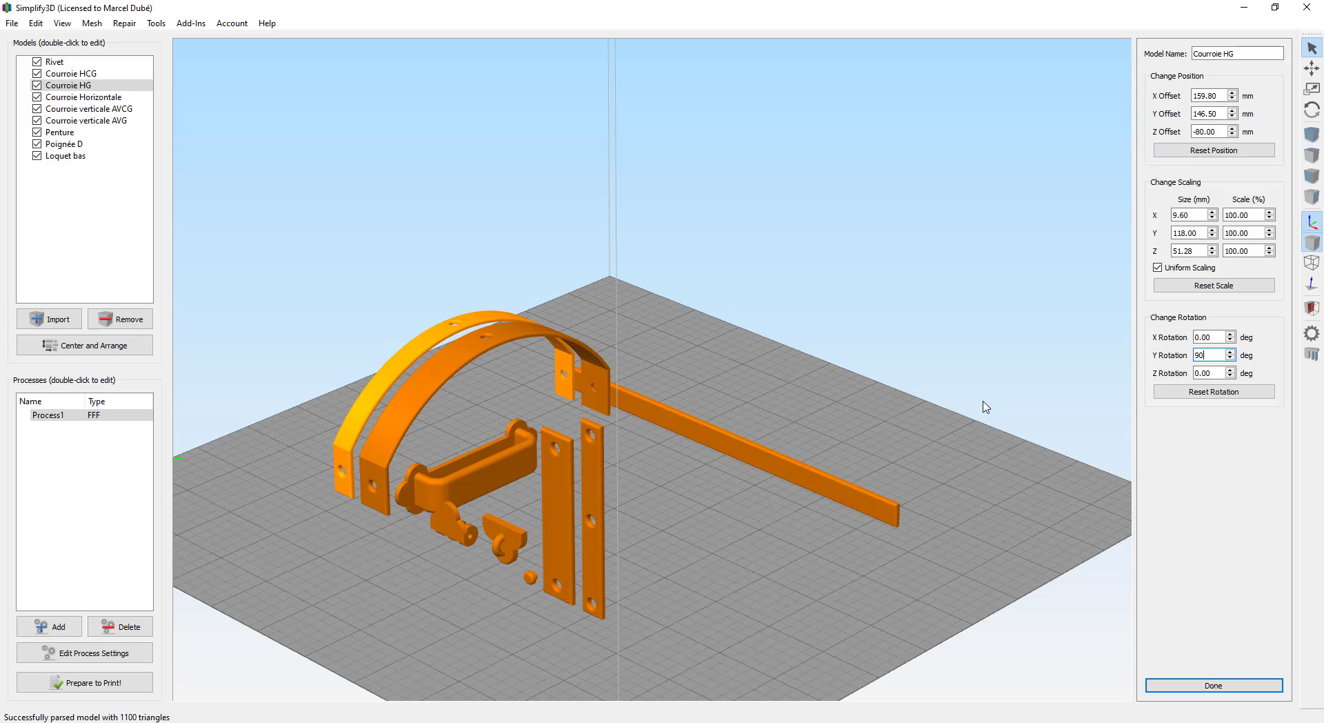
# Set the Y rotation of the Courroie HCG strap to 90 degrees and finish editing the model's placement
pyautogui.click(408, 414)
pyautogui.click(1221, 356)
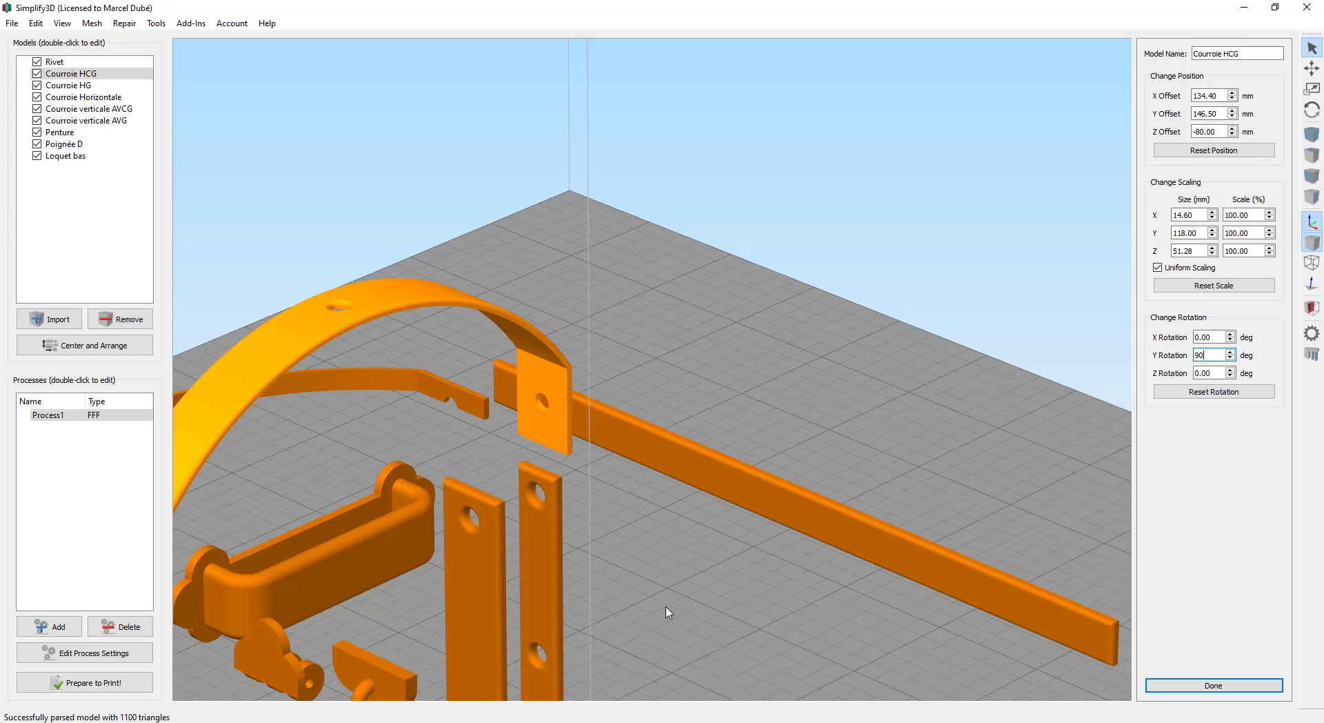
pyautogui.scroll(3, 546, 395)
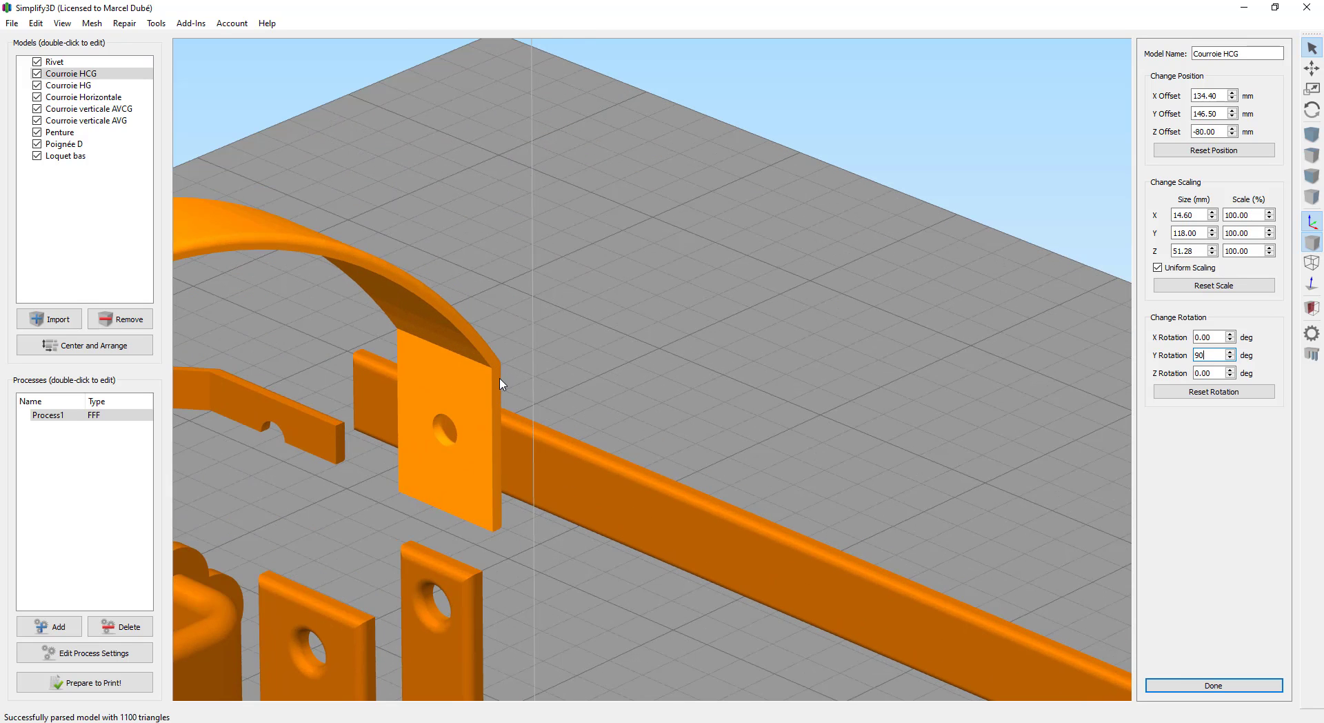
pyautogui.scroll(-3, 503, 385)
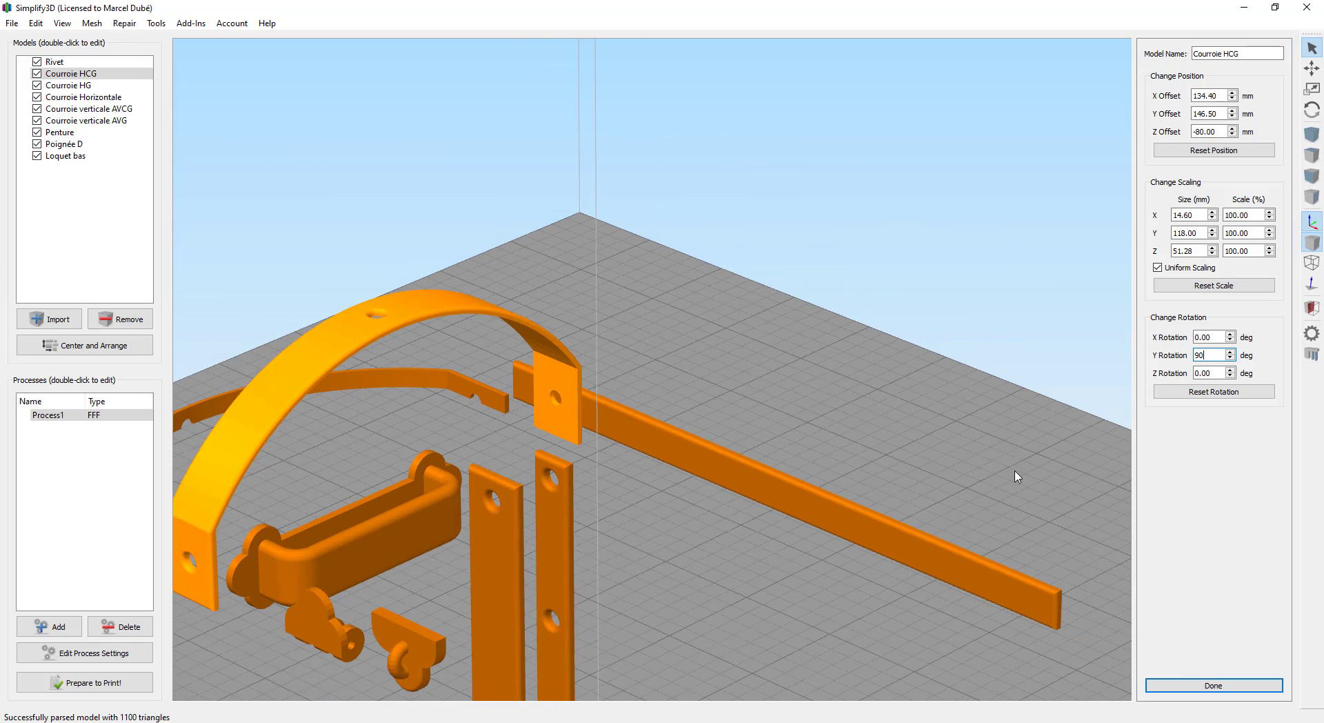
pyautogui.click(1211, 337)
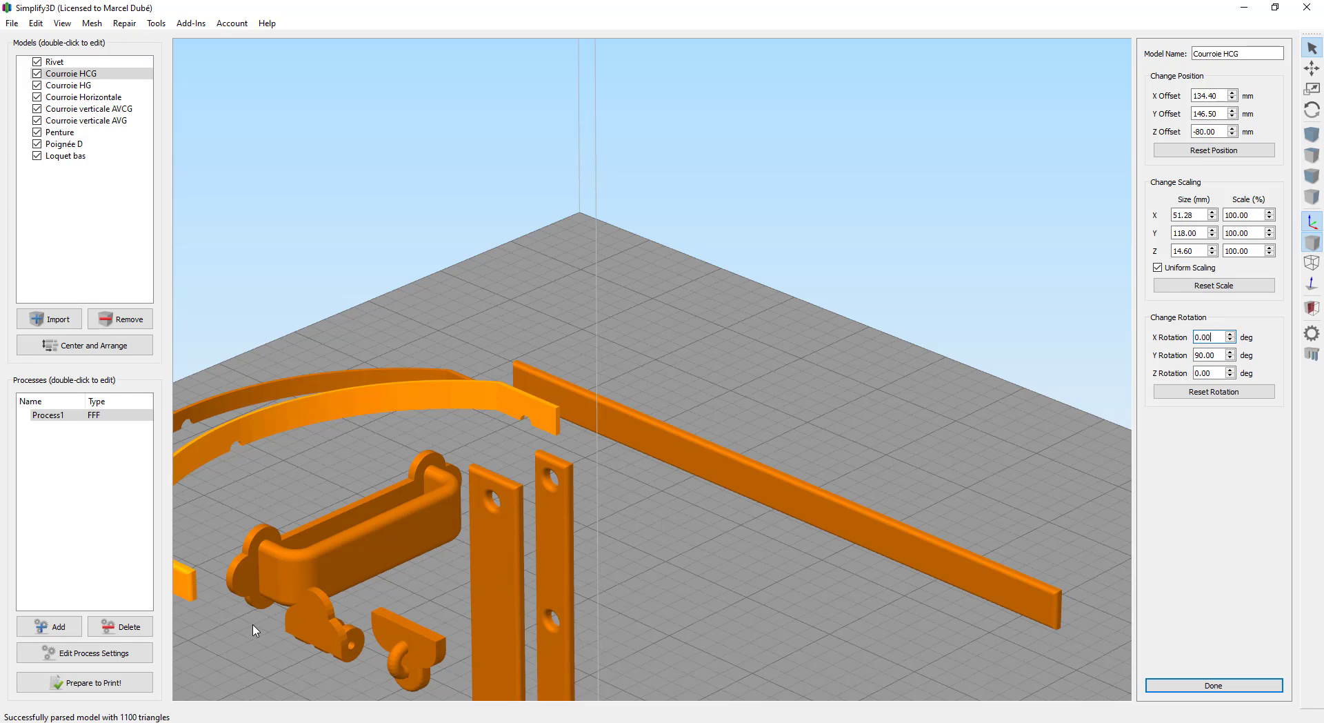
pyautogui.moveTo(256, 629); pyautogui.dragTo(271, 719)
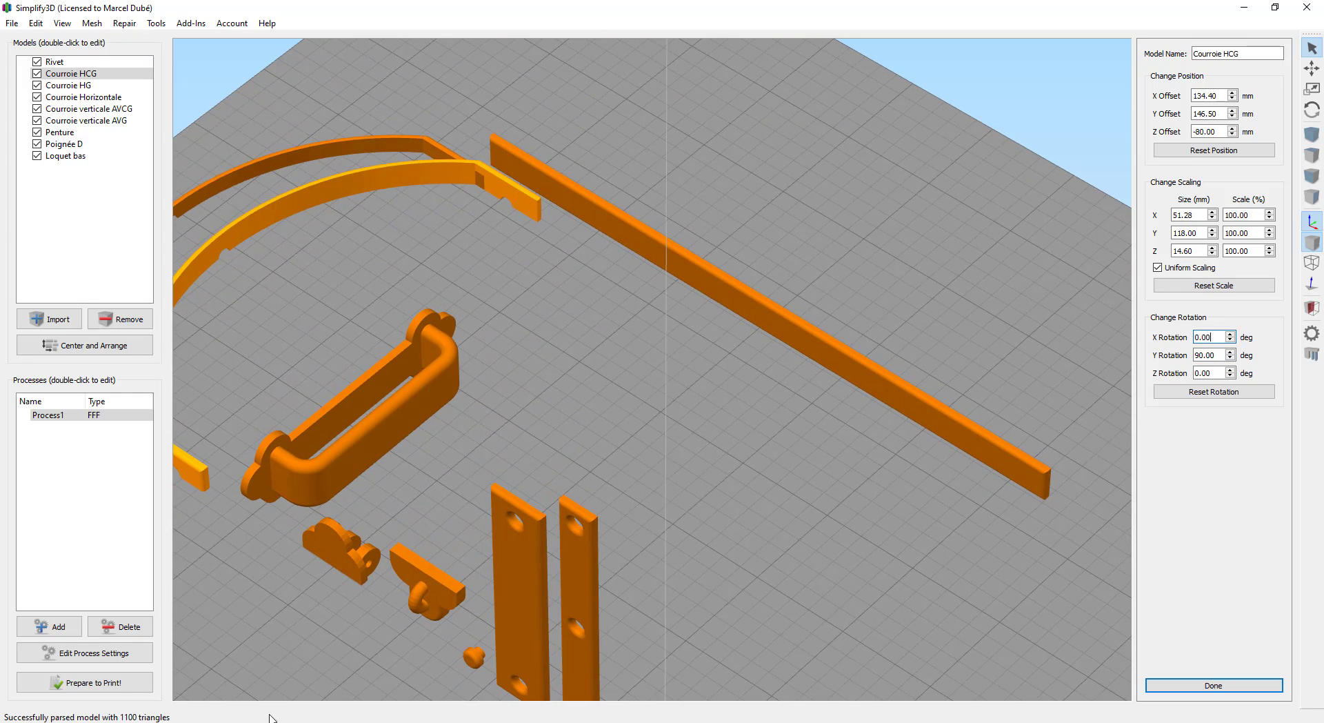
pyautogui.press('Return')
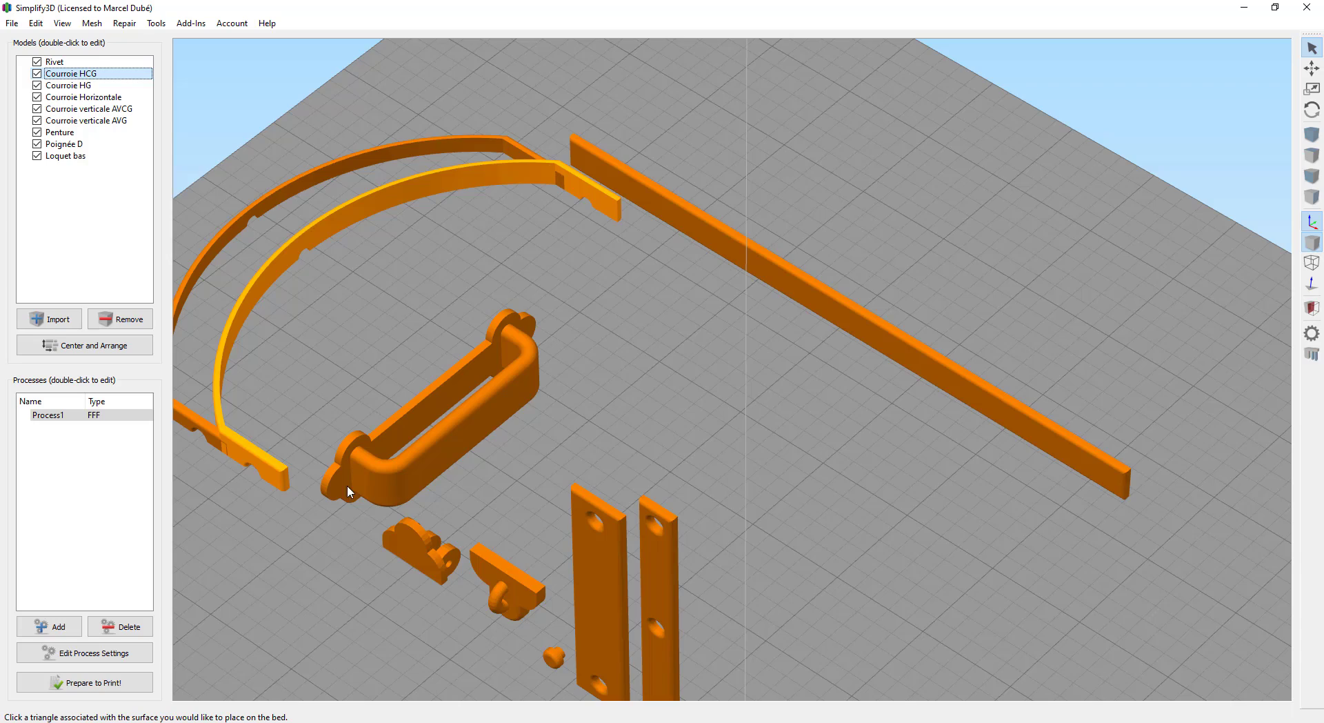
# Place the Poignée D handle on the bed so that it rests on the flat back of its mounting plates
pyautogui.scroll(5, 348, 491)
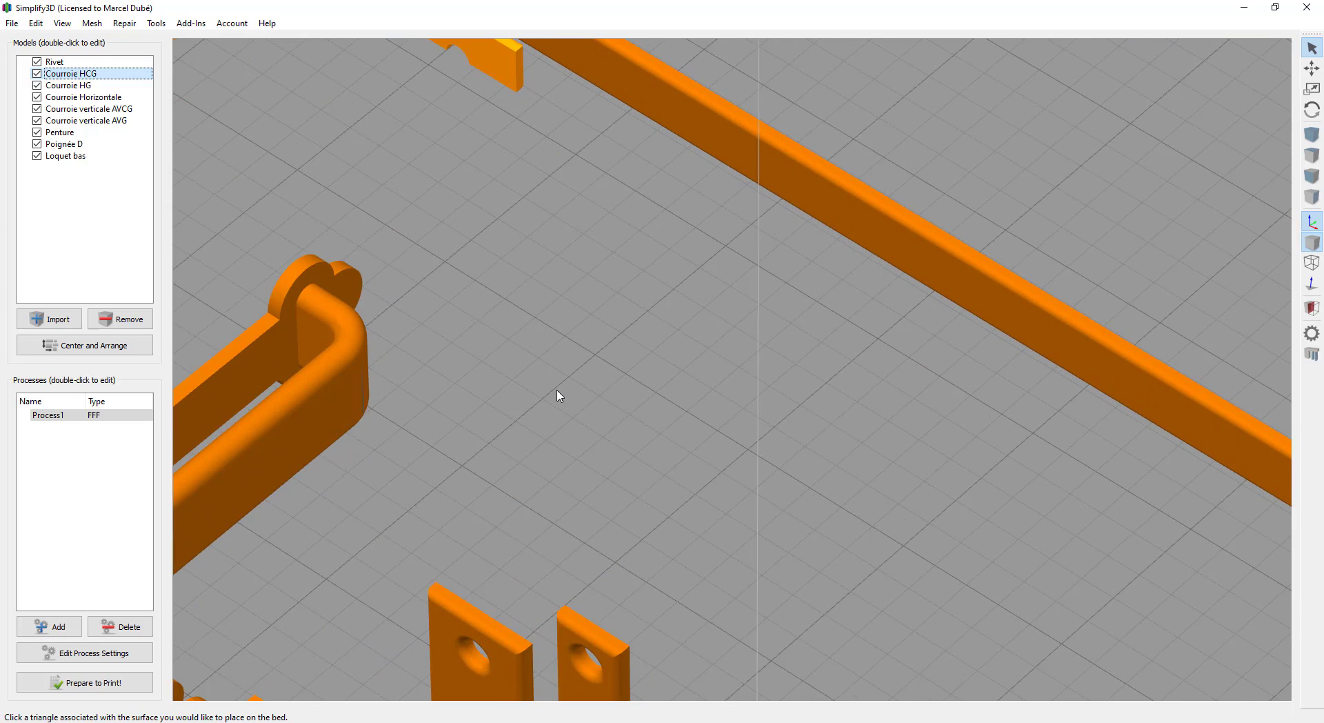
pyautogui.scroll(-4, 579, 431)
pyautogui.scroll(6, 651, 325)
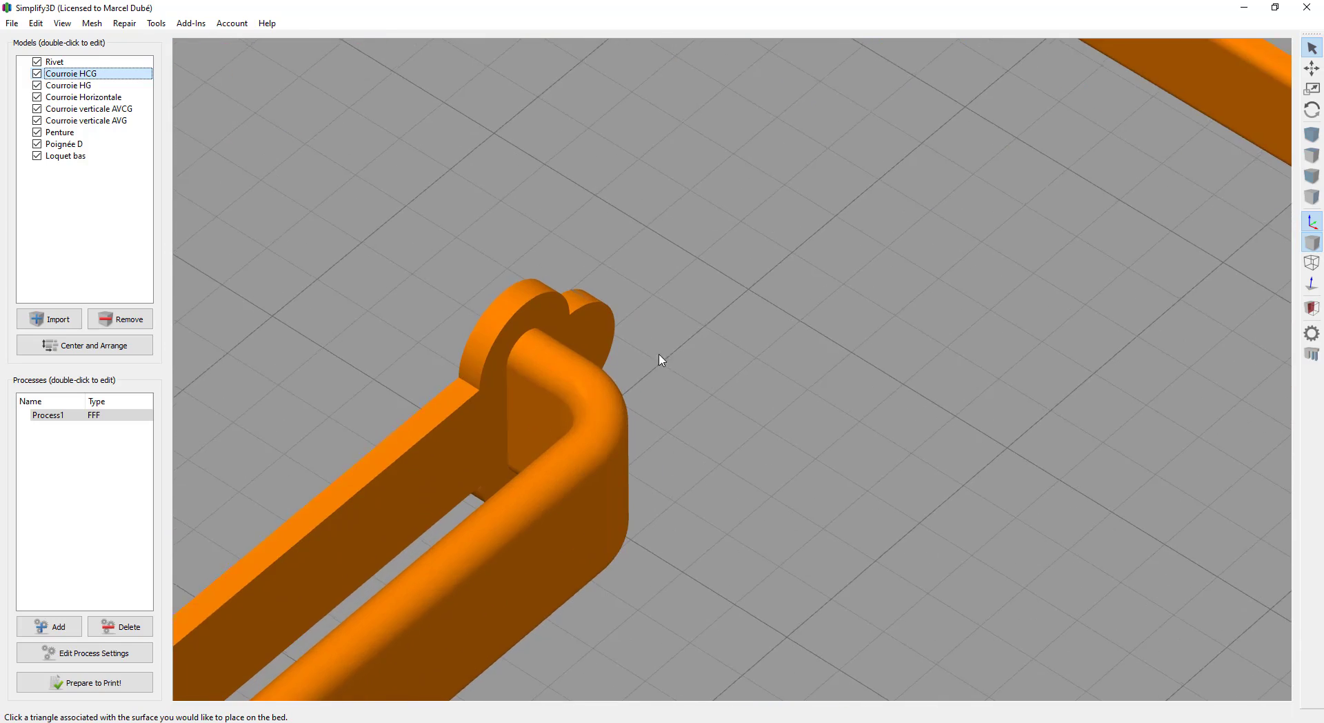
pyautogui.moveTo(660, 360); pyautogui.dragTo(830, 419, button='right')
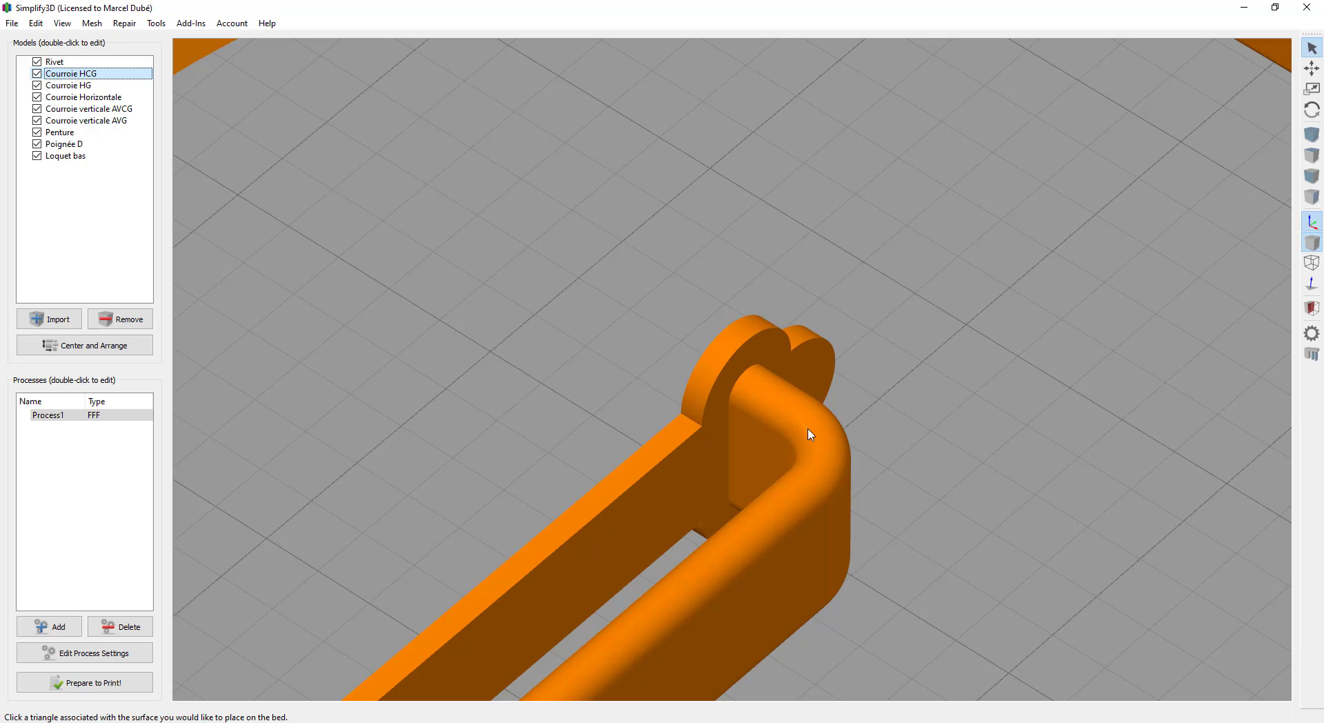
pyautogui.click(789, 514)
pyautogui.scroll(-3, 772, 395)
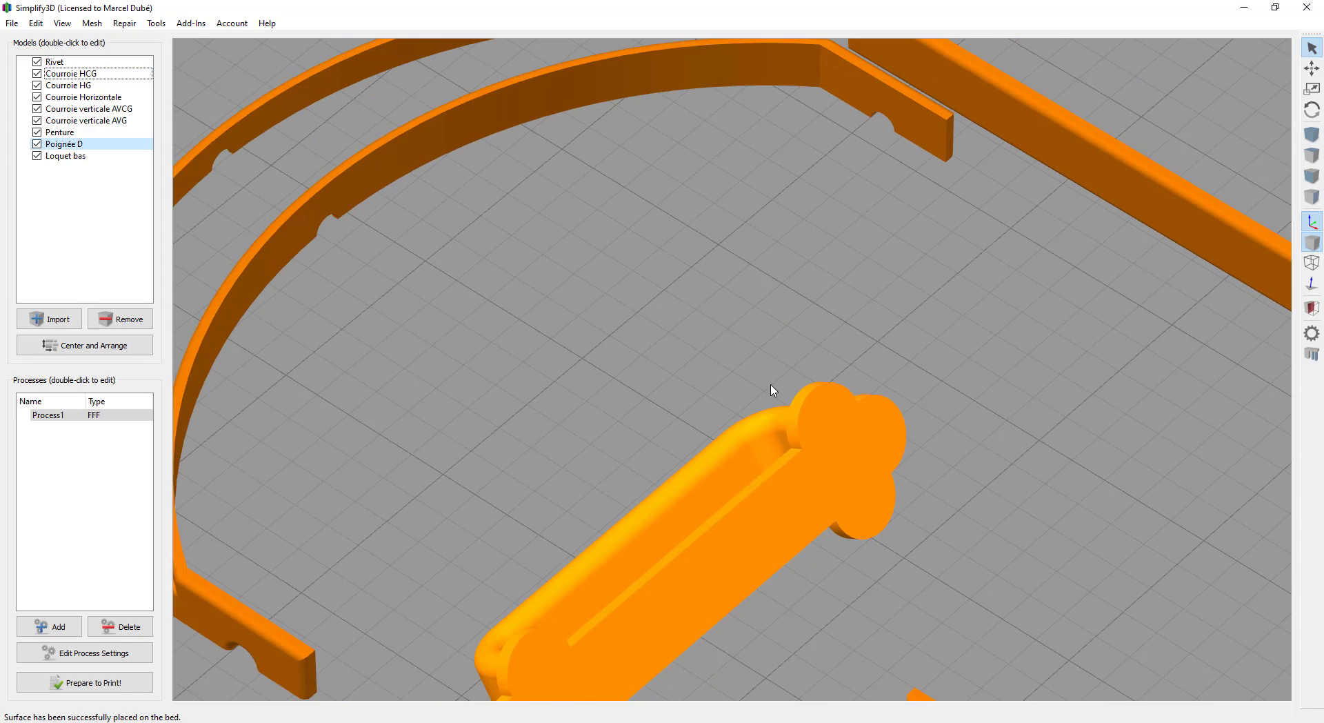
pyautogui.hotkey('ctrl', 'l')
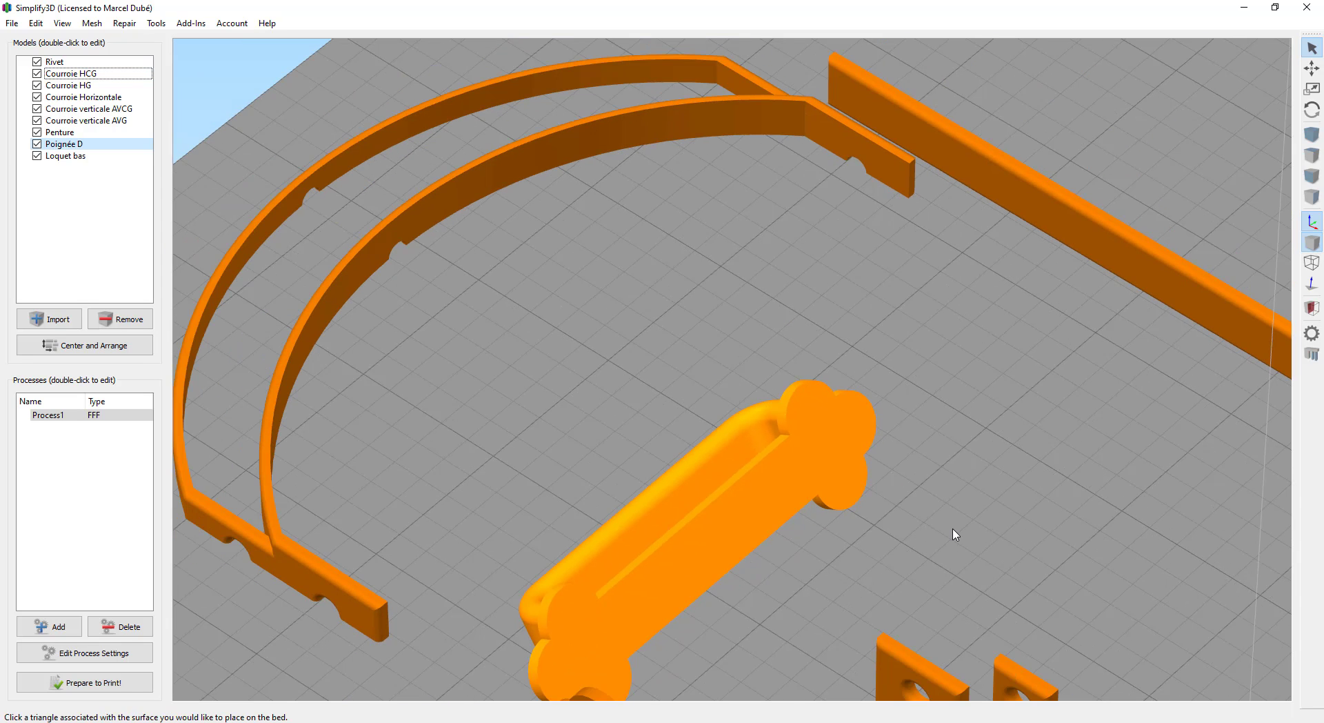
pyautogui.click(839, 445)
pyautogui.scroll(-4, 701, 360)
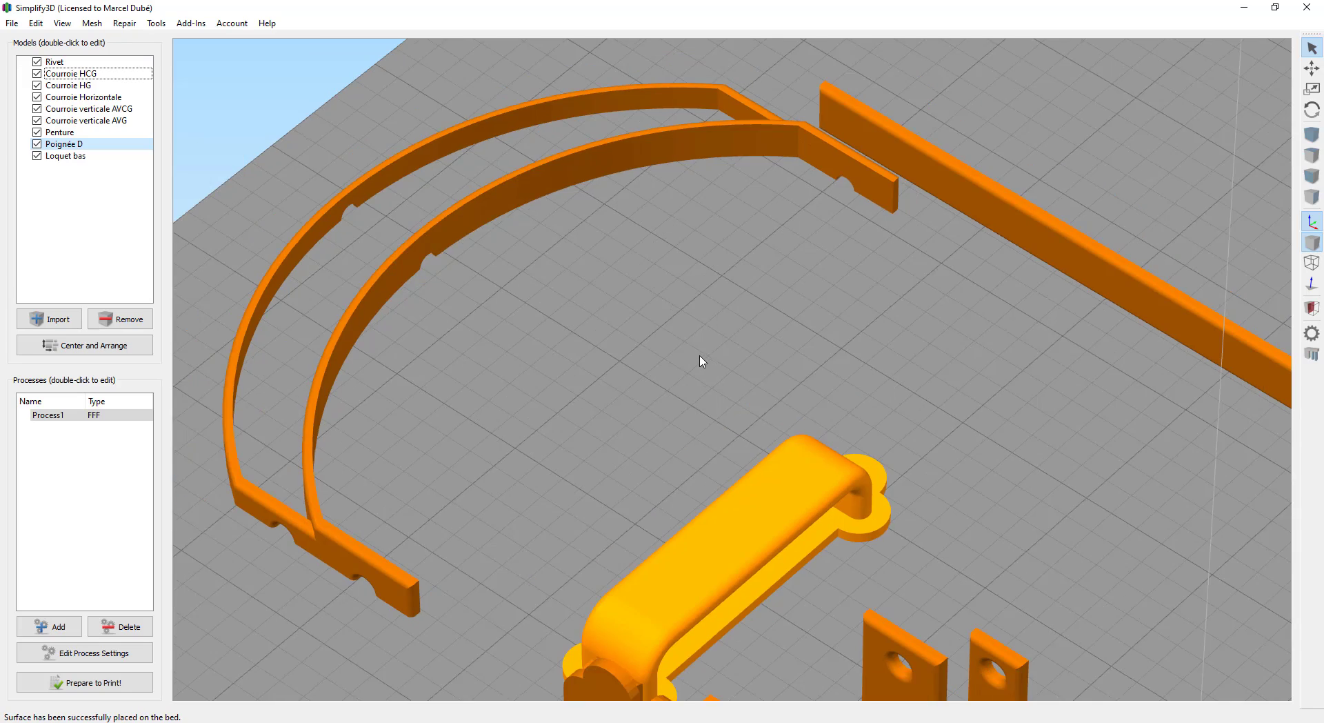
# Place the Penture, Loquet bas and Courroie Horizontale parts on the bed, each resting on a flat face
pyautogui.moveTo(1087, 657); pyautogui.dragTo(650, 561)
pyautogui.hotkey('ctrl', 'l')
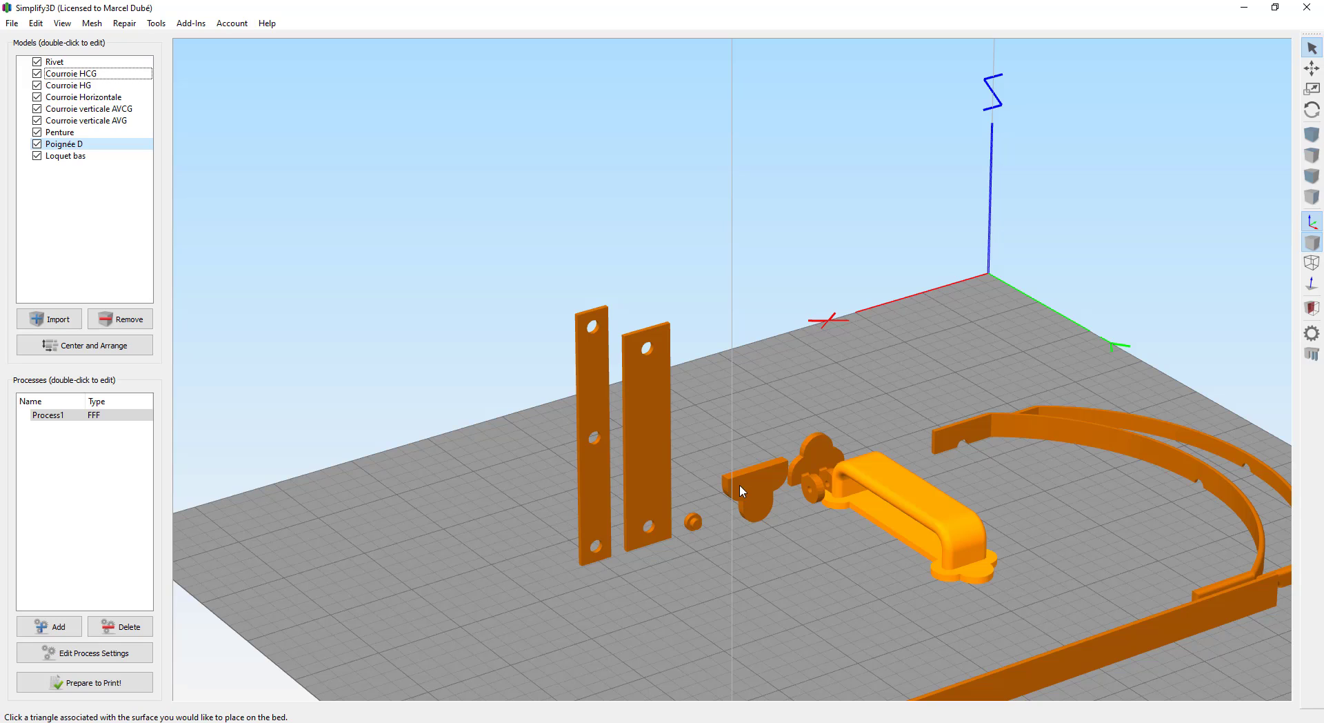
pyautogui.click(816, 460)
pyautogui.hotkey('ctrl', 'l')
pyautogui.click(767, 495)
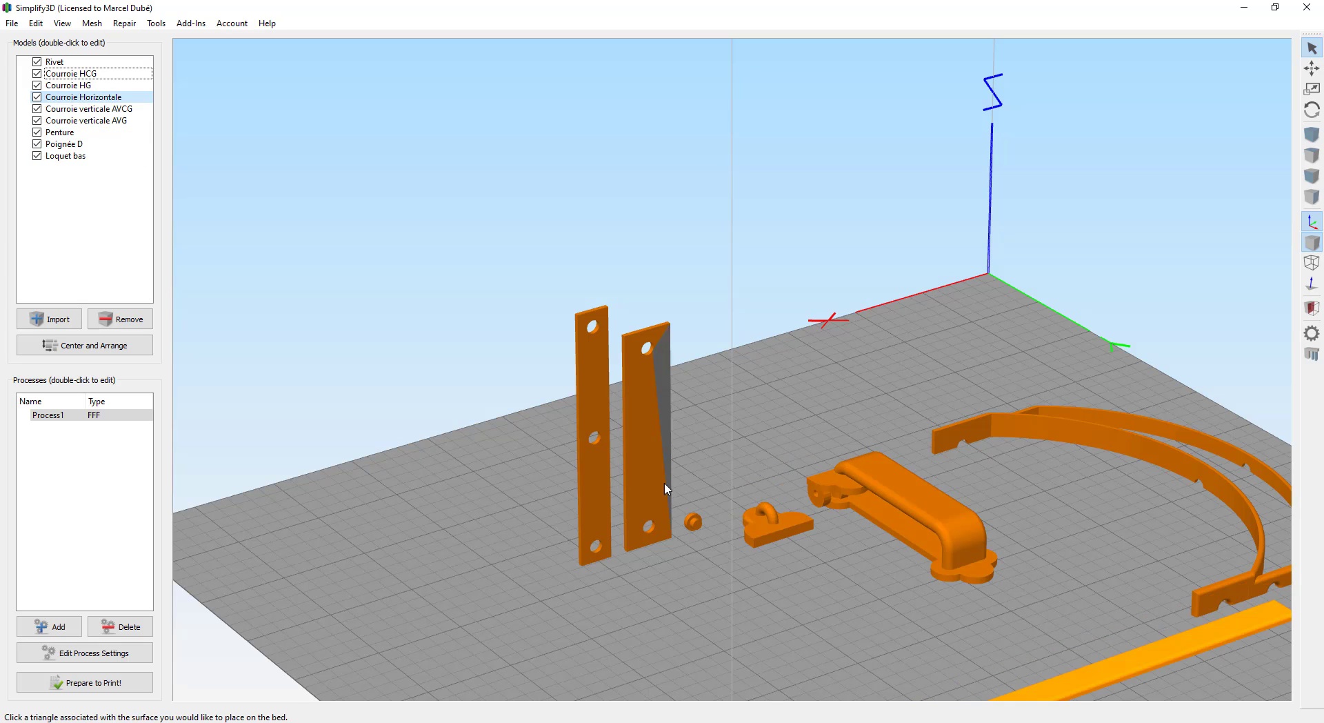
# Lay the Courroie verticale AVCG and AVG straps flat on the bed and stand the Rivet on its head
pyautogui.click(667, 489)
pyautogui.scroll(10, 955, 503)
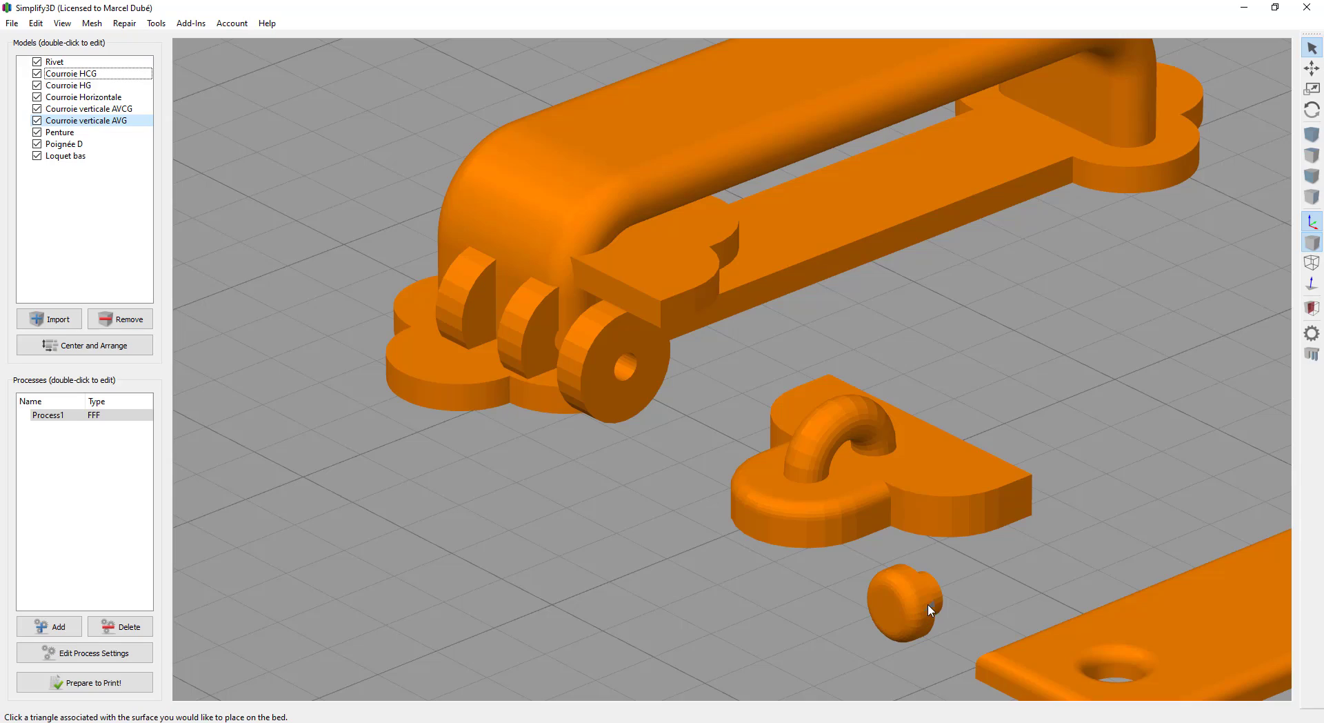
pyautogui.click(896, 608)
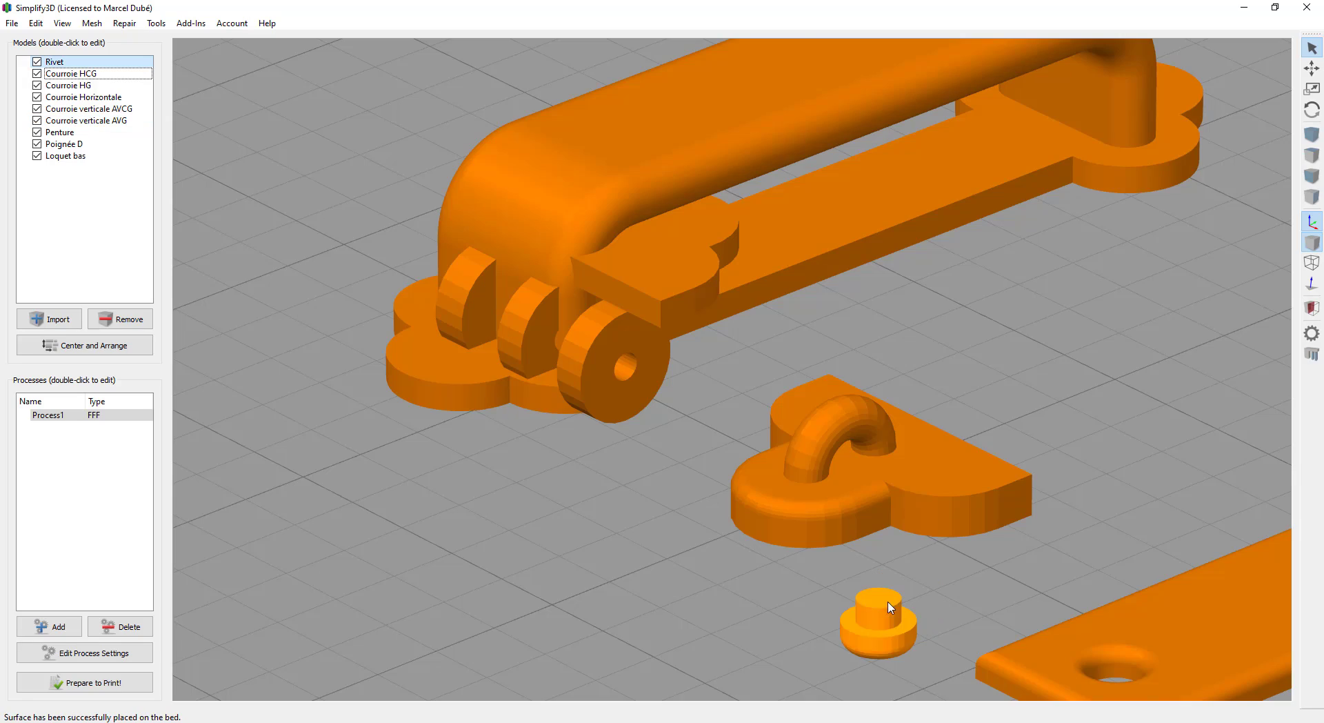
# Turn the Penture hinge over by placing its upward-facing plate surface on the bed, with the knuckles on top
pyautogui.scroll(-10, 798, 582)
pyautogui.moveTo(730, 616); pyautogui.dragTo(789, 645)
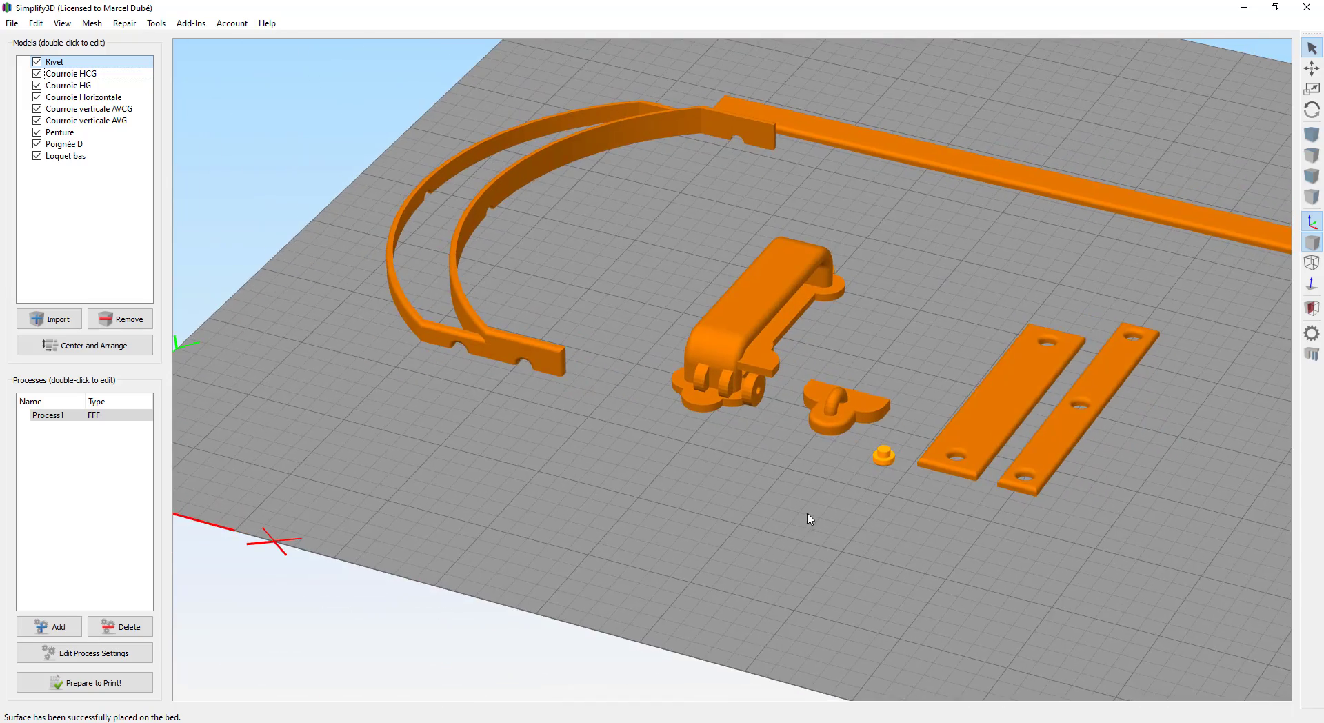
pyautogui.moveTo(810, 519); pyautogui.dragTo(710, 627)
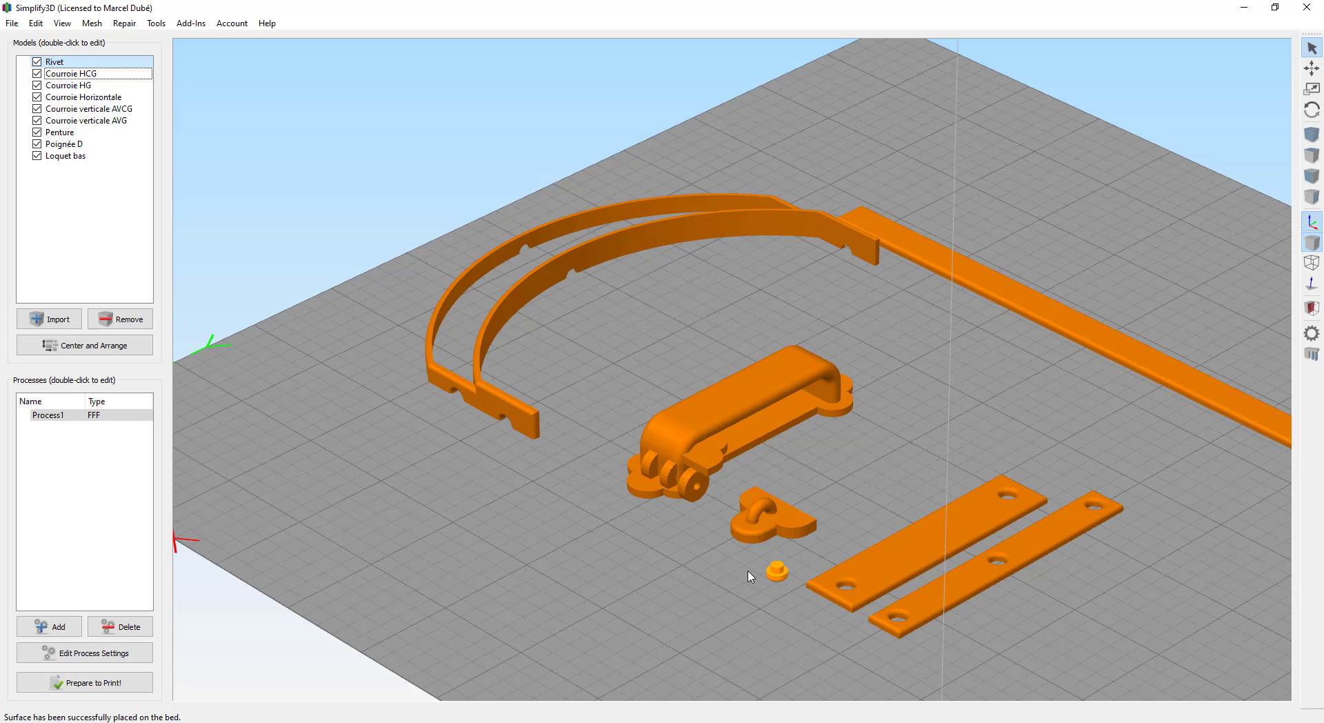
pyautogui.hotkey('ctrl', 'l')
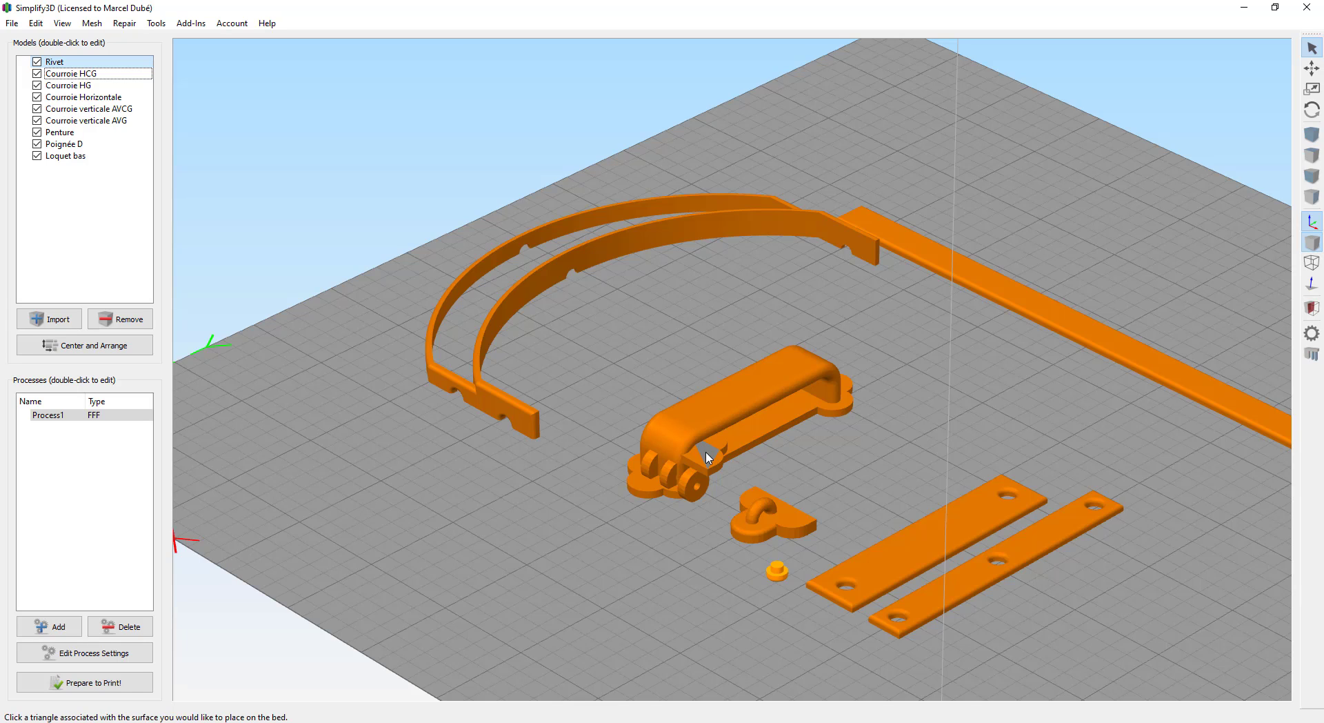
pyautogui.click(709, 457)
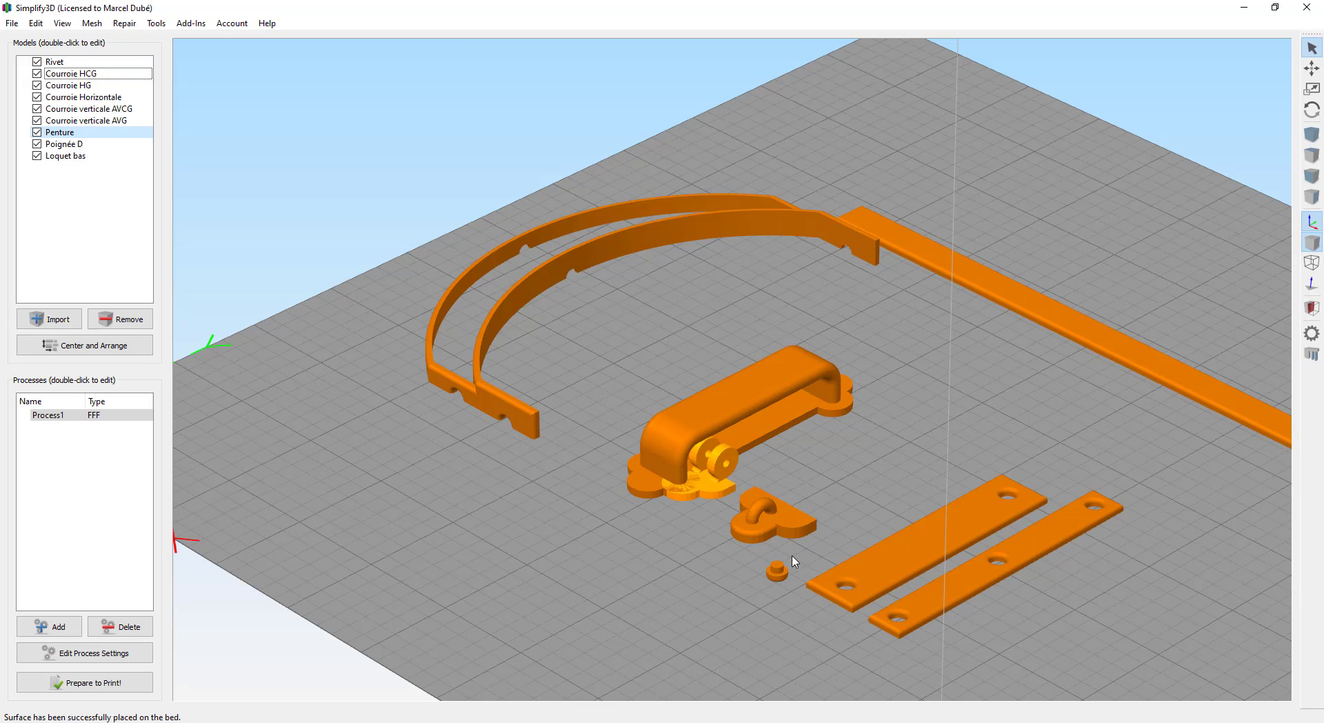
# Center and arrange all the imported models on the print bed
pyautogui.click(97, 348)
pyautogui.scroll(-3, 520, 413)
pyautogui.moveTo(491, 496); pyautogui.dragTo(627, 579)
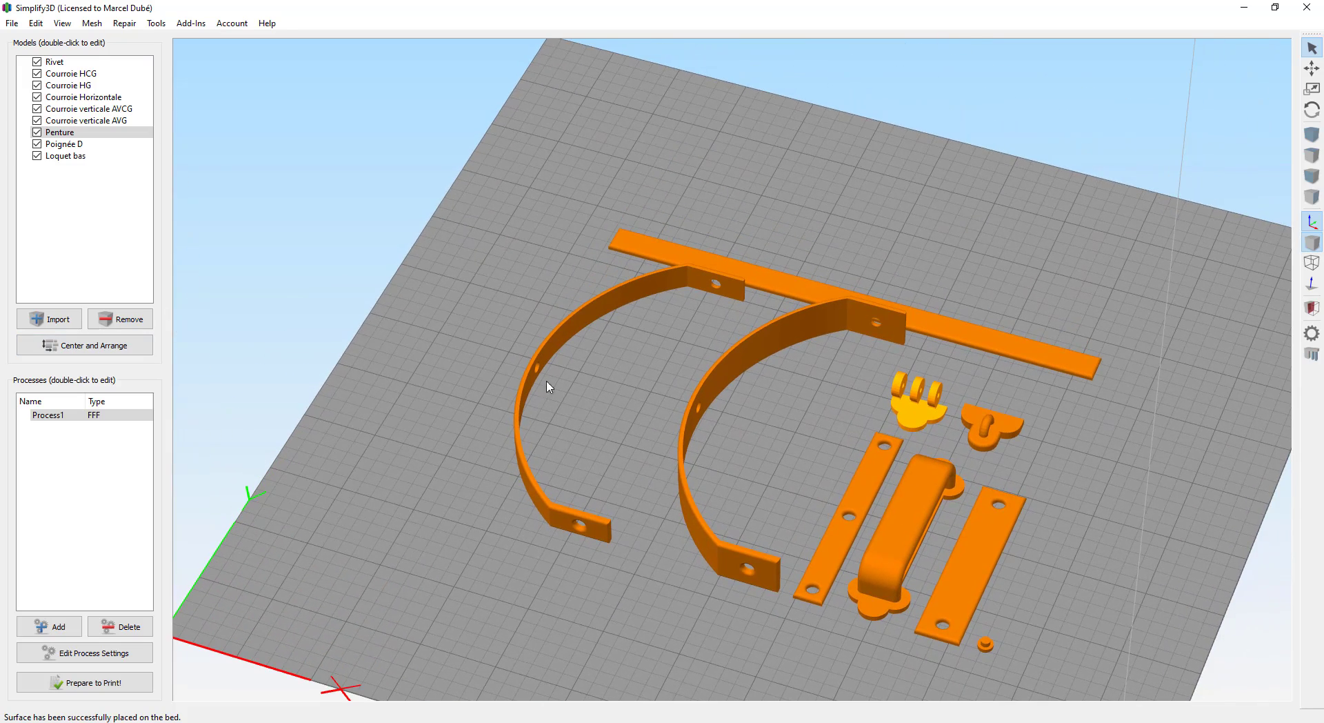
# Duplicate the Rivet model with 31 copies
pyautogui.click(83, 64)
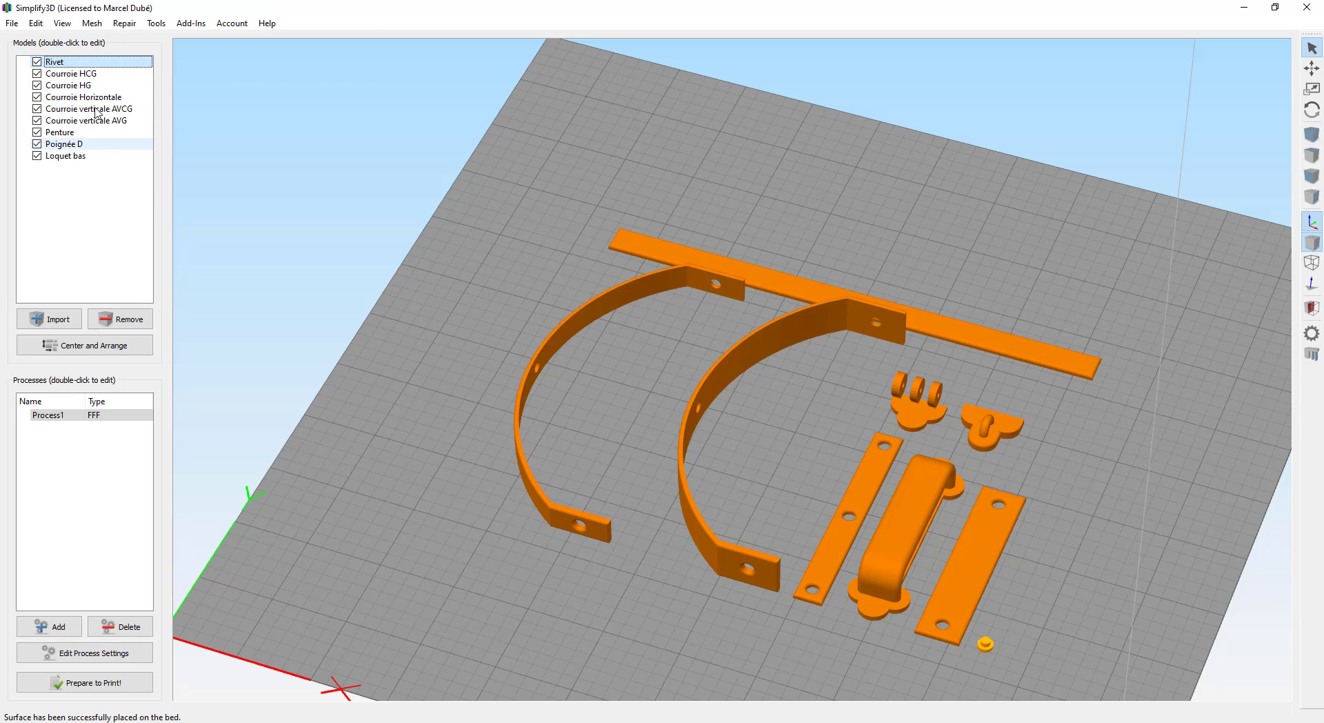
pyautogui.click(35, 23)
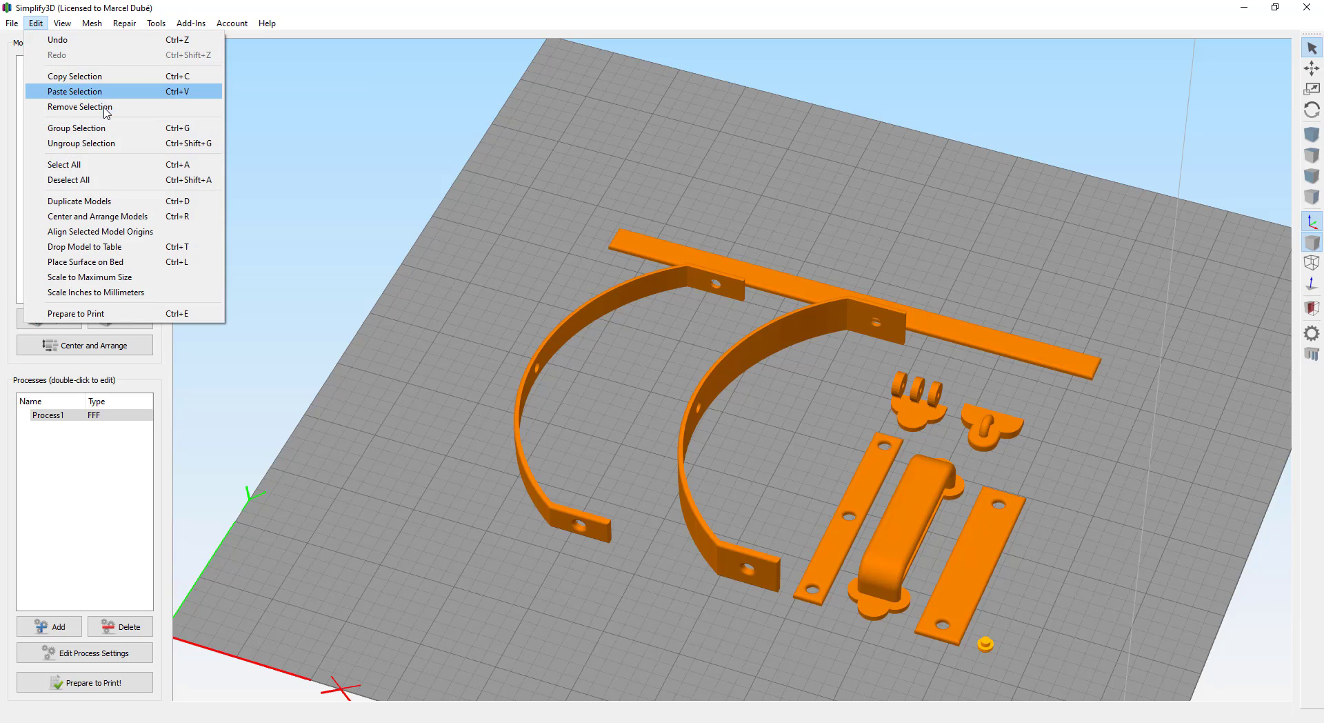
pyautogui.click(142, 202)
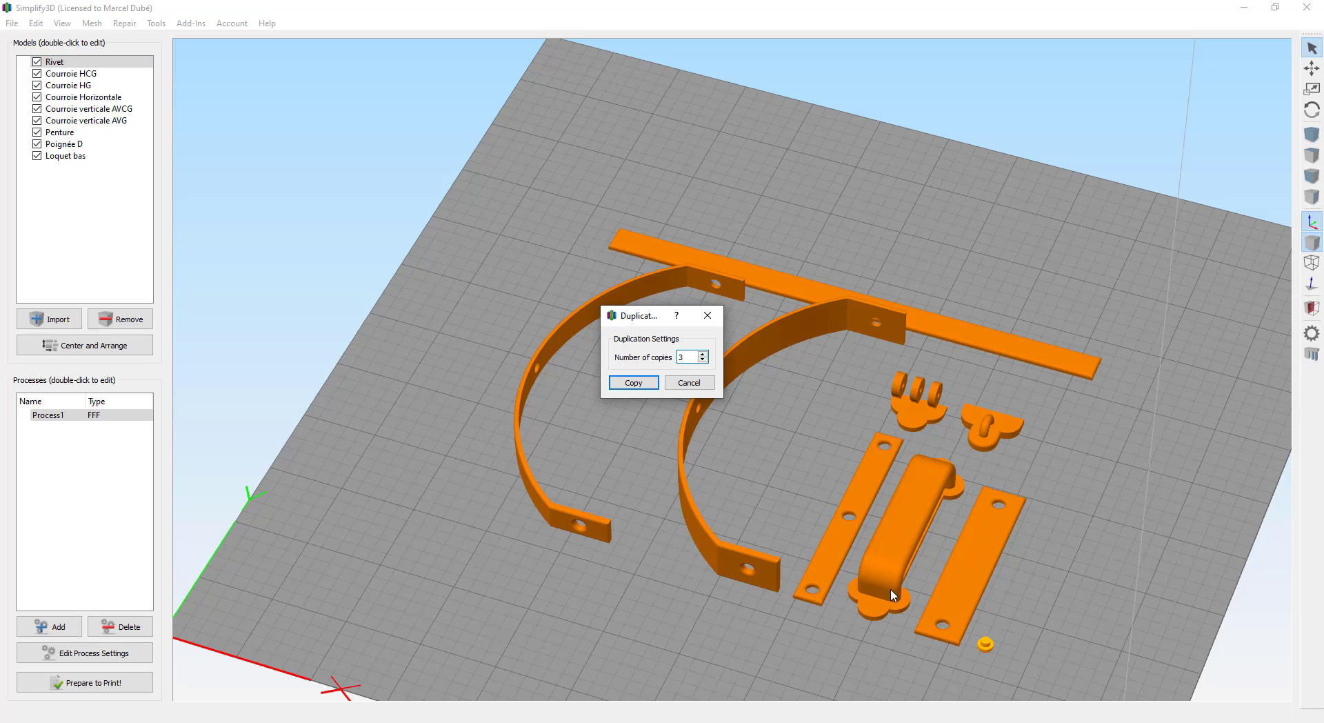
pyautogui.click(629, 380)
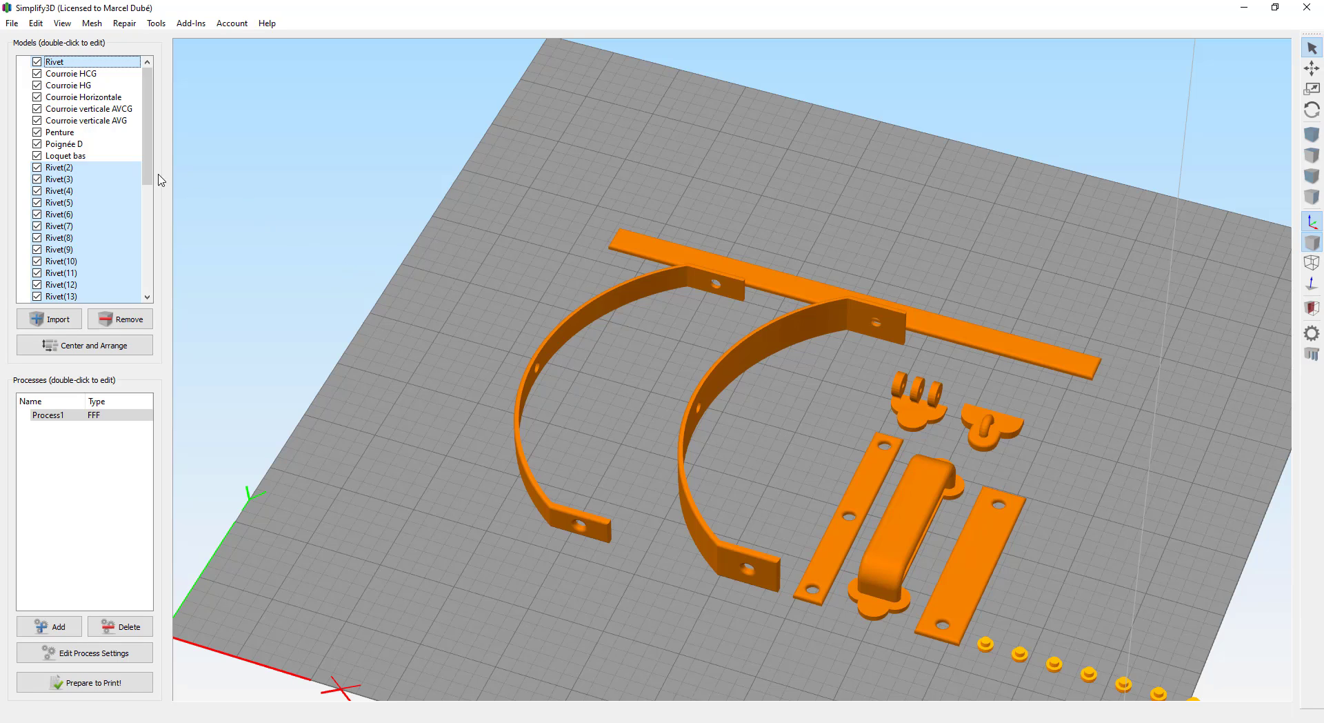
# Duplicate the Courroie HCG curved strap with 1 copy
pyautogui.click(101, 76)
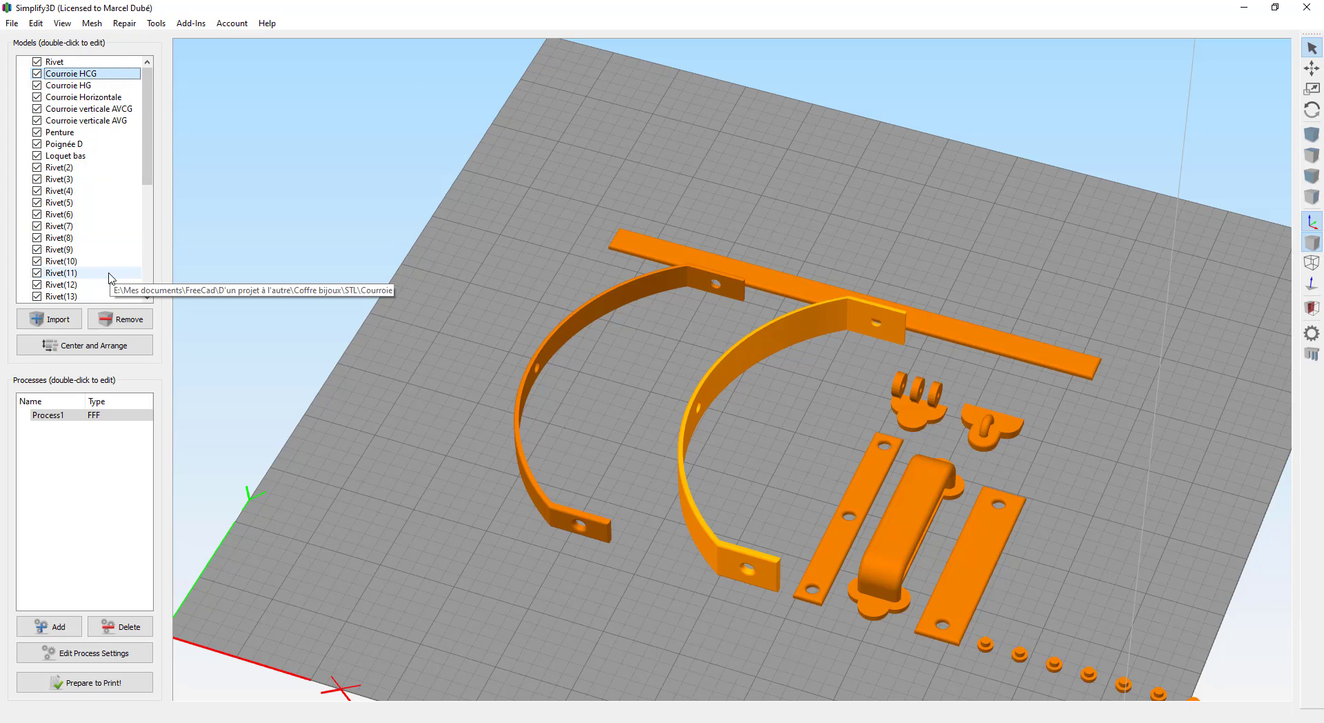
pyautogui.click(36, 24)
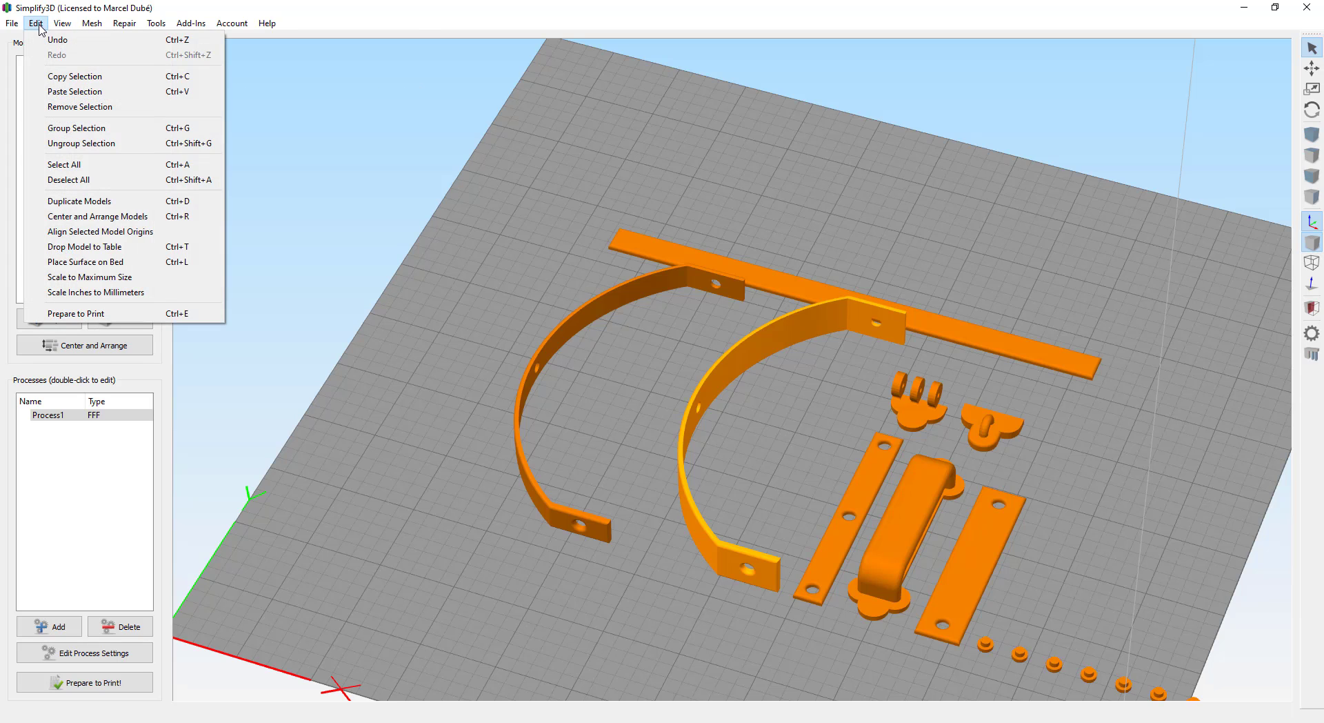
pyautogui.click(97, 201)
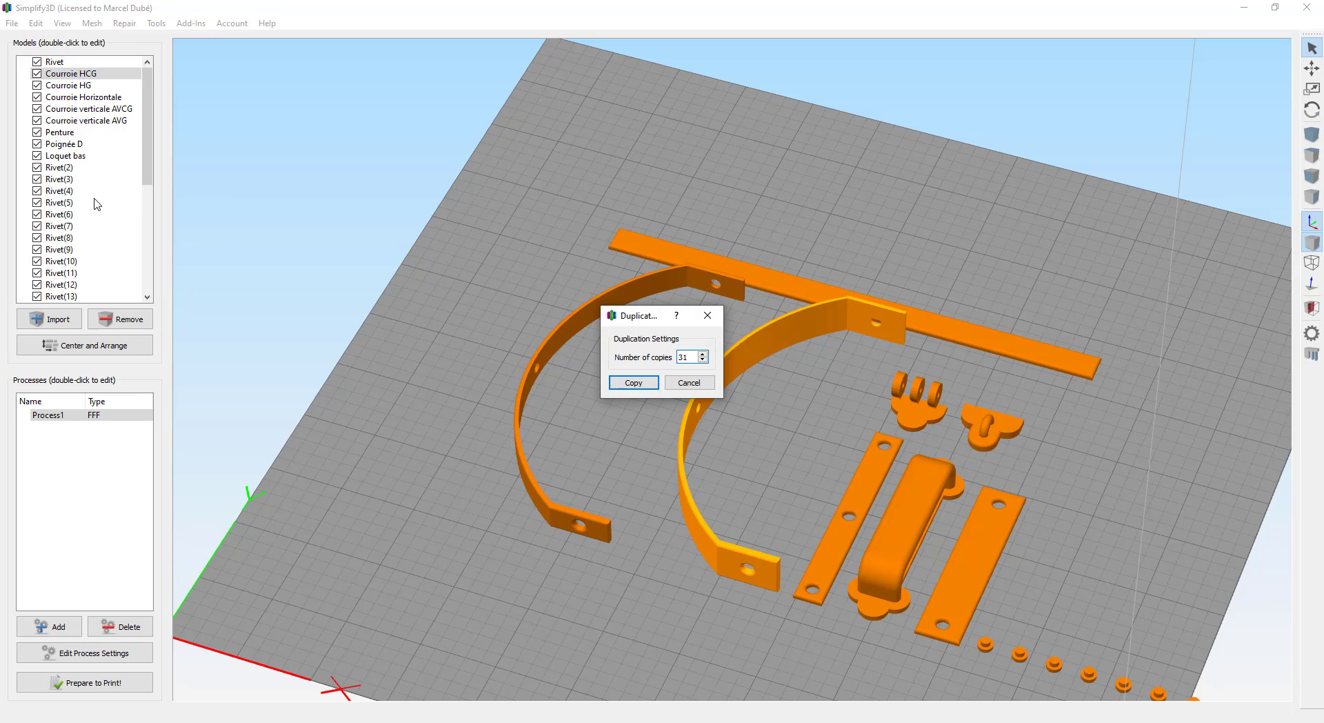
pyautogui.press('Delete')
pyautogui.write('1')
pyautogui.click(634, 383)
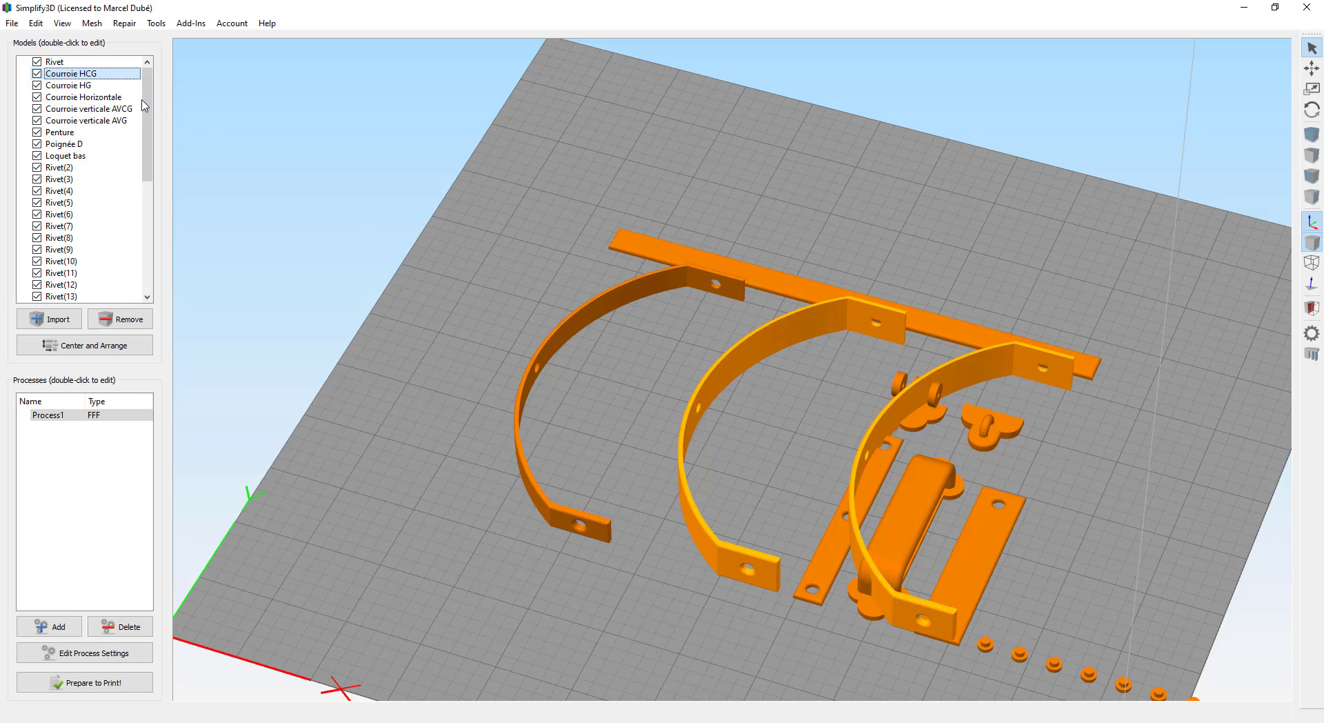
# Duplicate the Courroie HG and Courroie Horizontale straps with 1 copy each
pyautogui.click(108, 86)
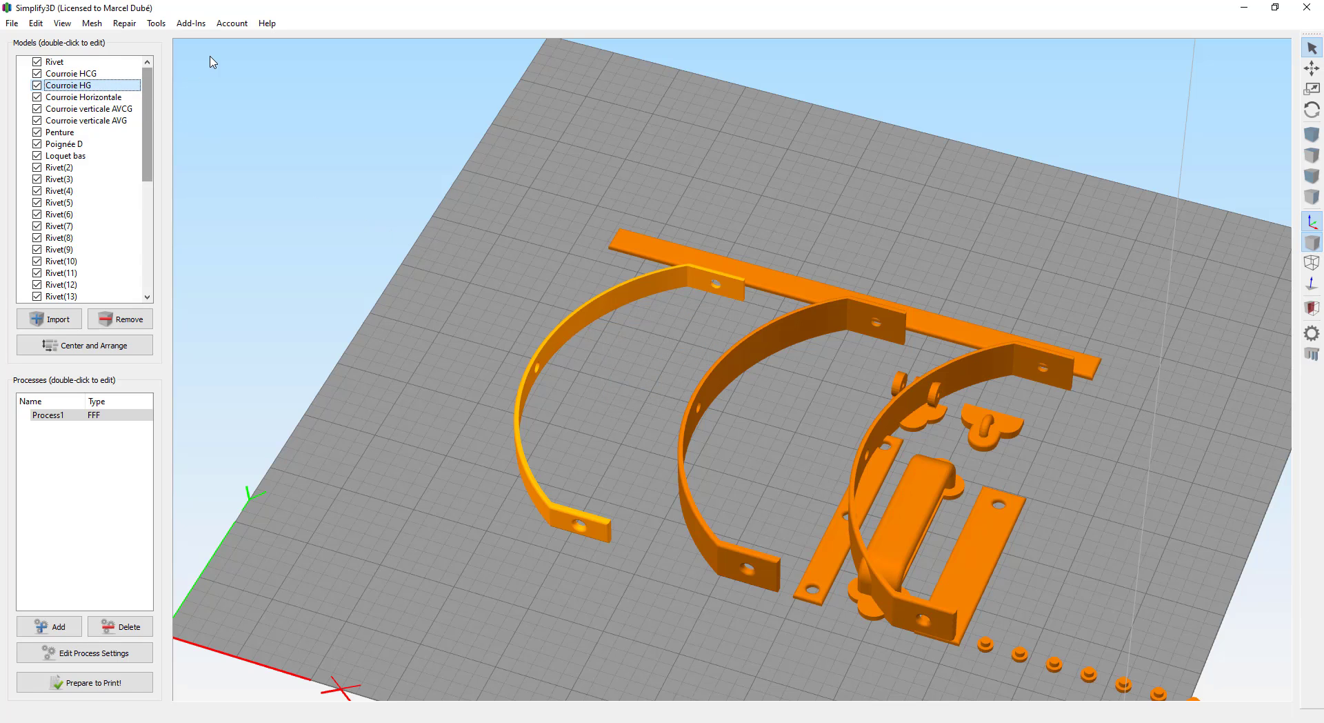
pyautogui.click(29, 24)
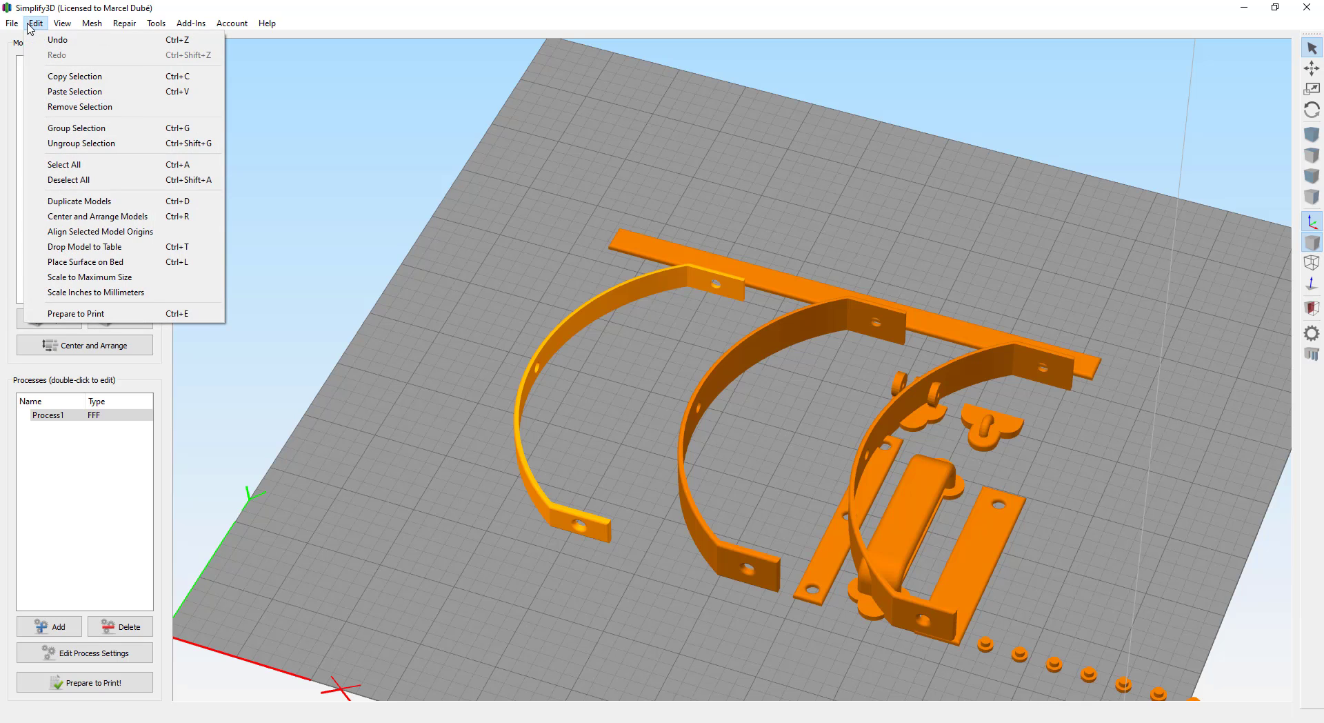
pyautogui.click(29, 24)
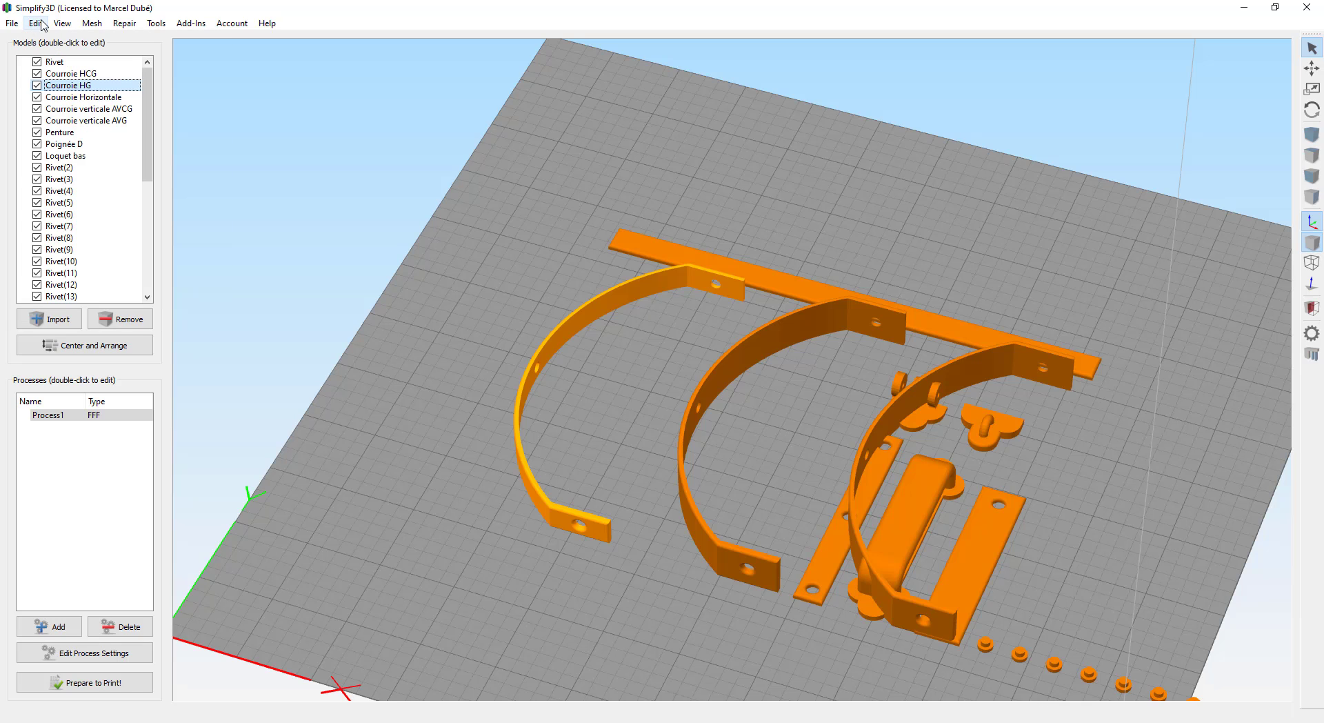
pyautogui.hotkey('ctrl', 'd')
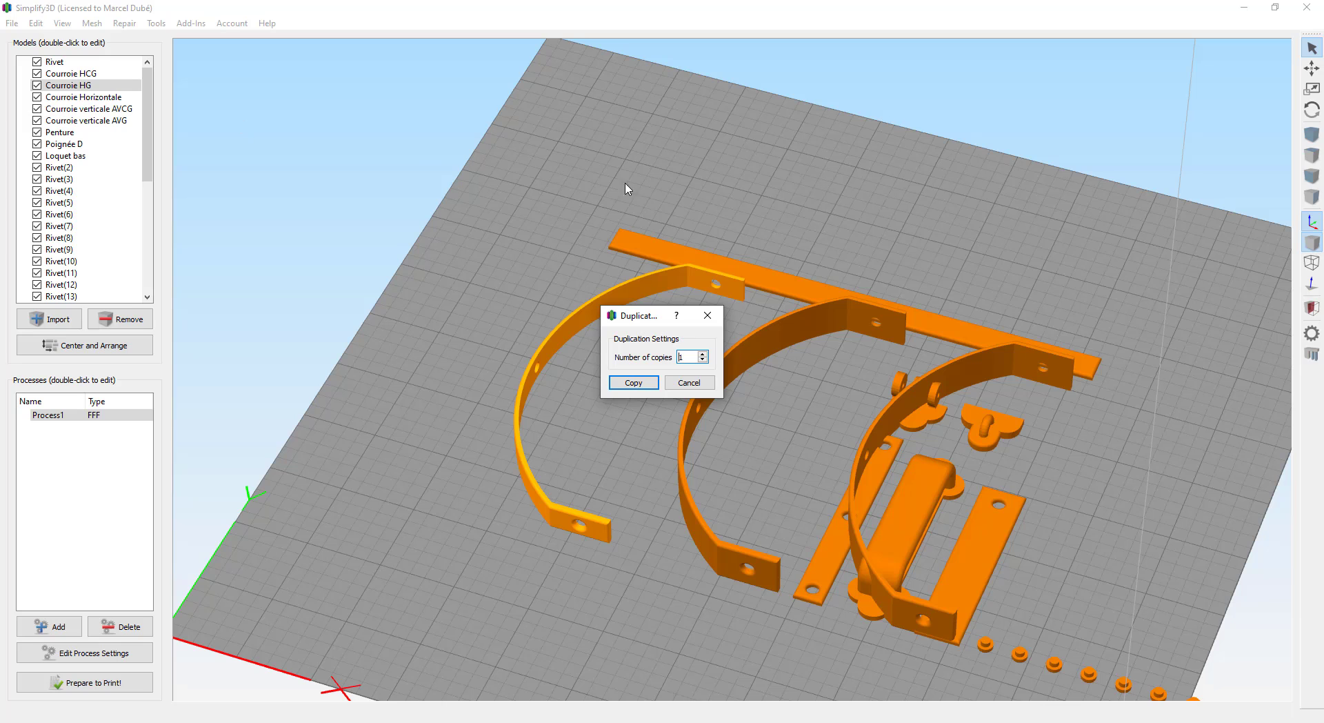
pyautogui.click(633, 382)
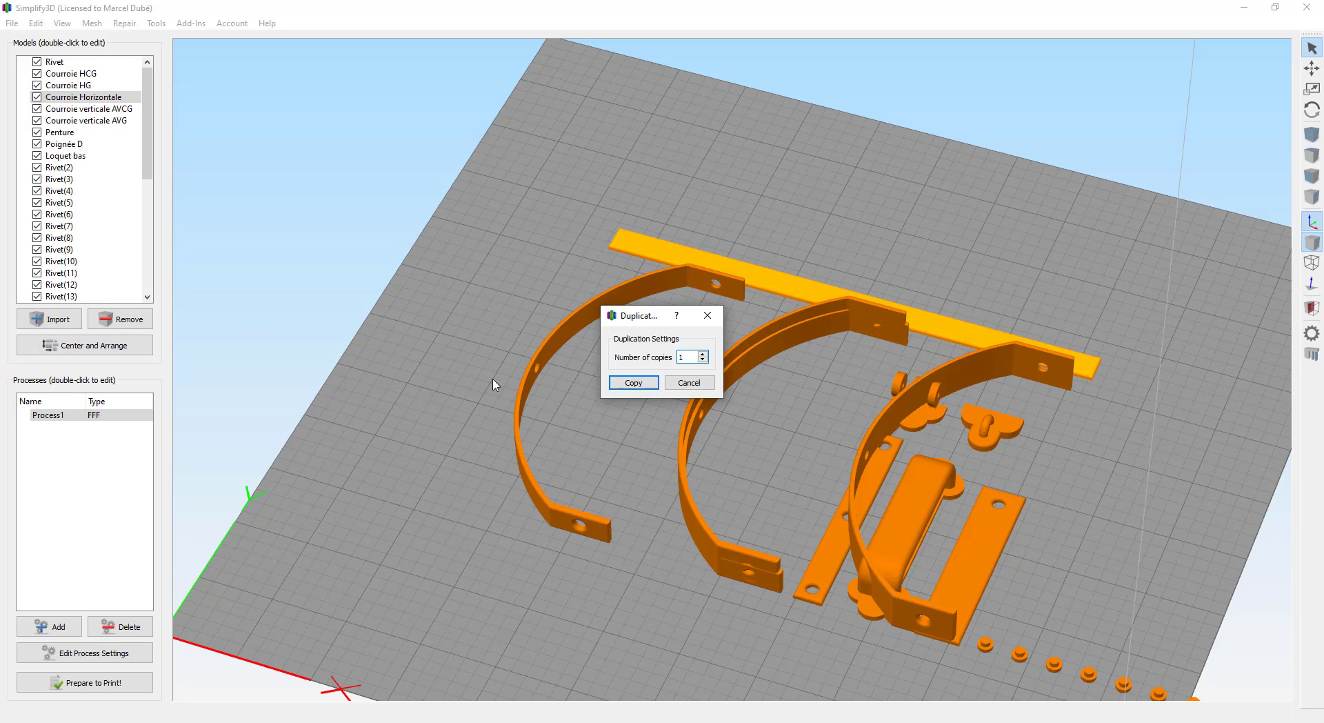
pyautogui.press('Return')
# Duplicate the Courroie verticale AVCG, Courroie verticale AVG and Penture models with 3 copies each
pyautogui.hotkey('ctrl', 'd')
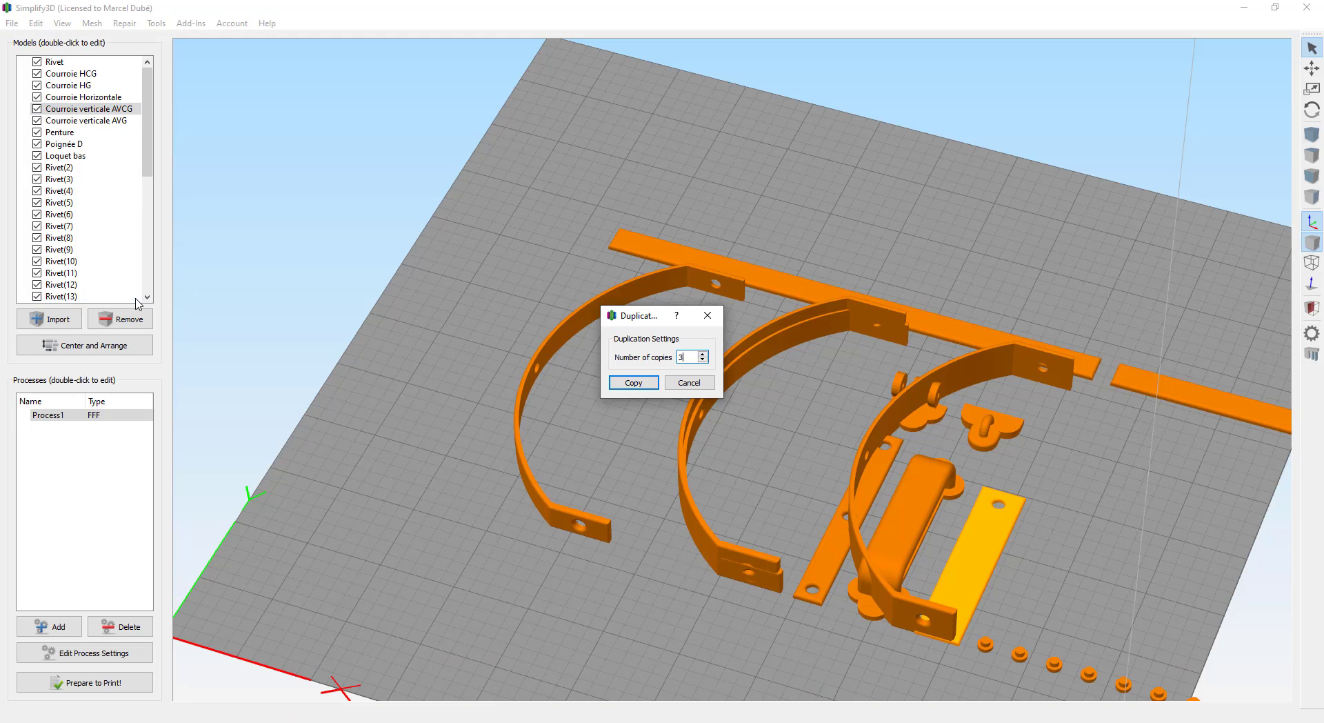
pyautogui.press('Return')
pyautogui.press('Down')
pyautogui.press('Down')
pyautogui.hotkey('ctrl', 'd')
pyautogui.press('Return')
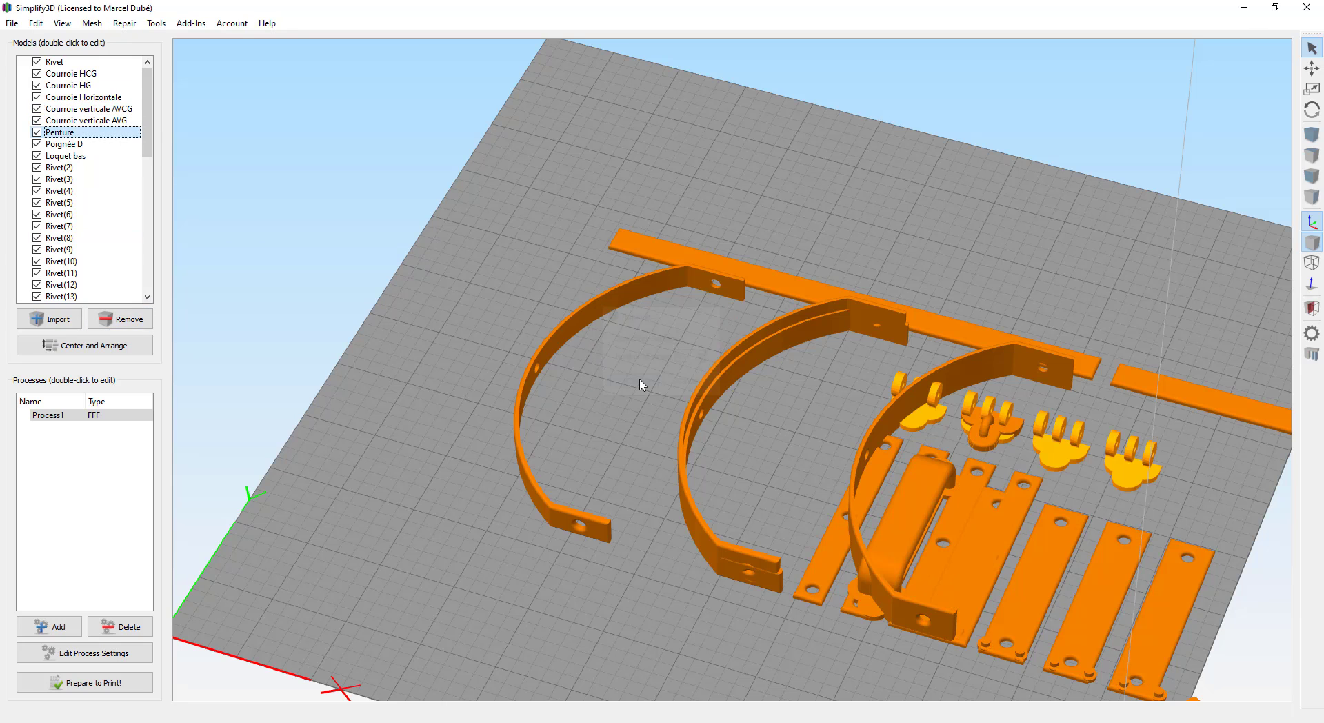
# Duplicate the Poignée D handle with 1 copy
pyautogui.press('Down')
pyautogui.hotkey('ctrl', 'd')
pyautogui.press('Return')
pyautogui.press('Down')
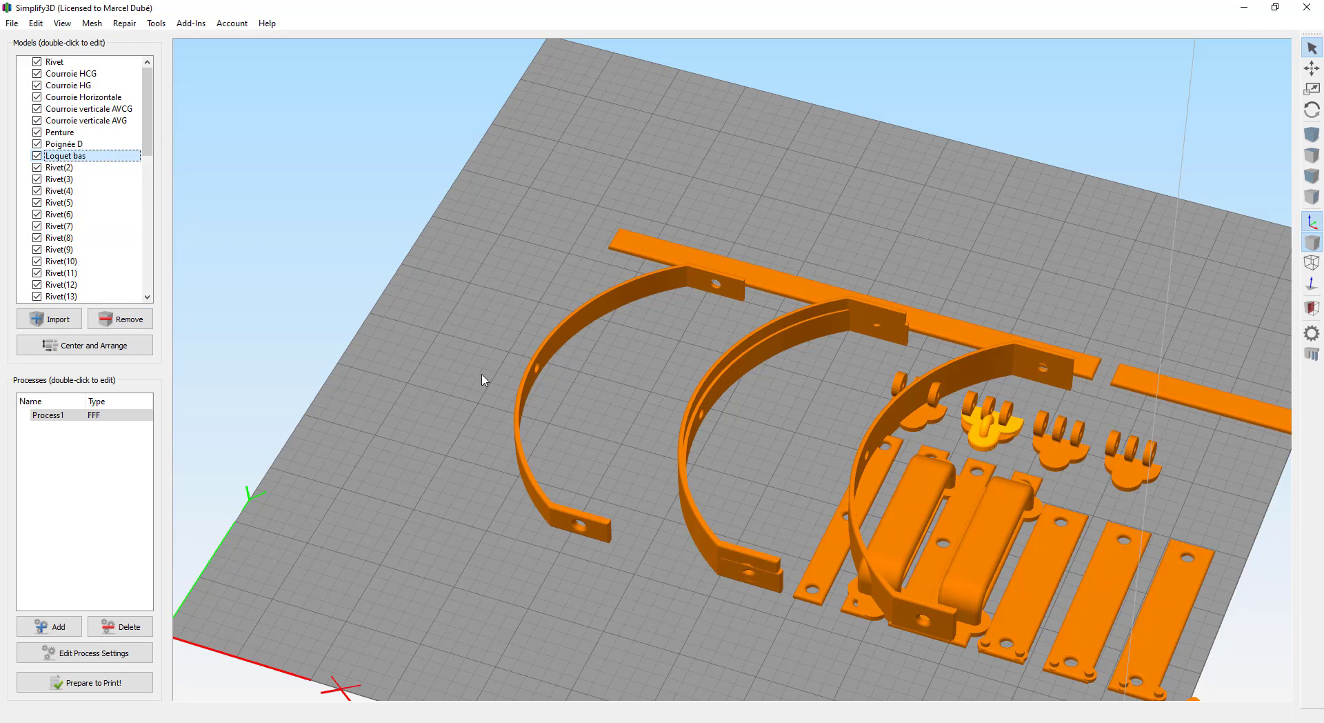
# Center and arrange all the original and duplicated models on the print bed
pyautogui.click(134, 345)
pyautogui.scroll(-5, 660, 360)
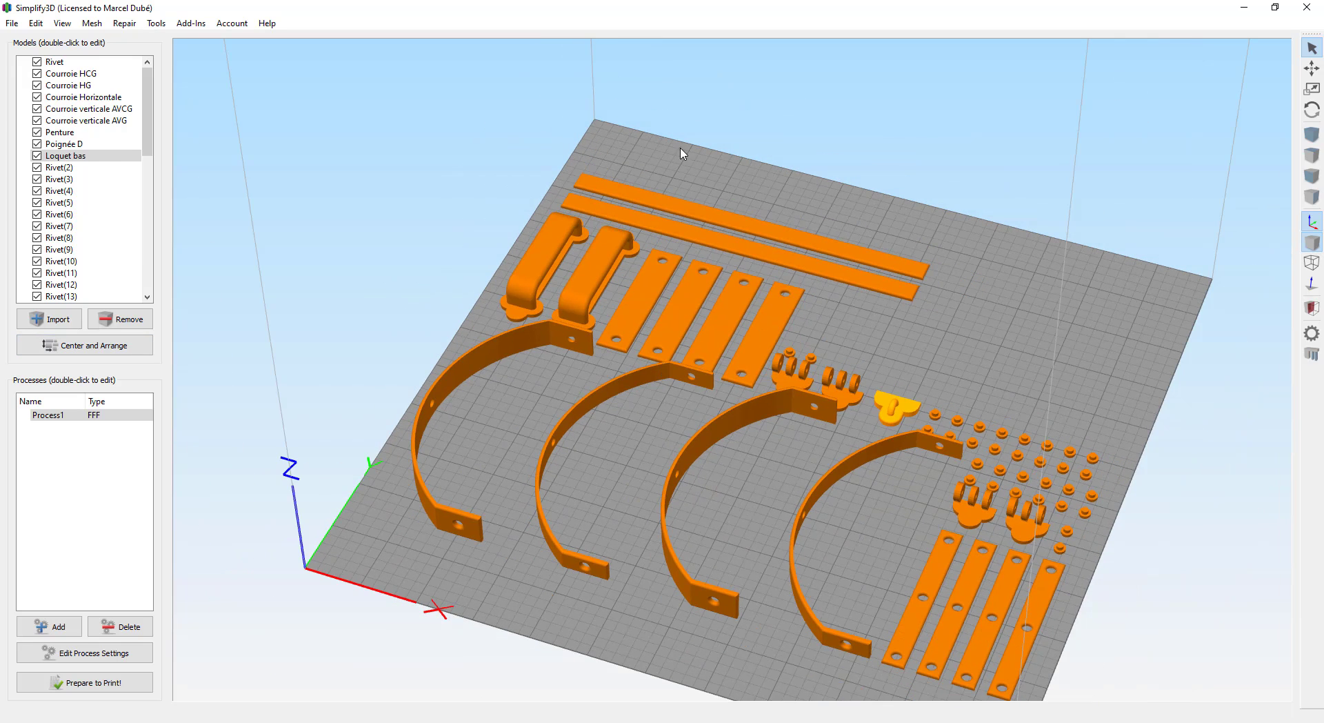
pyautogui.scroll(-3, 840, 585)
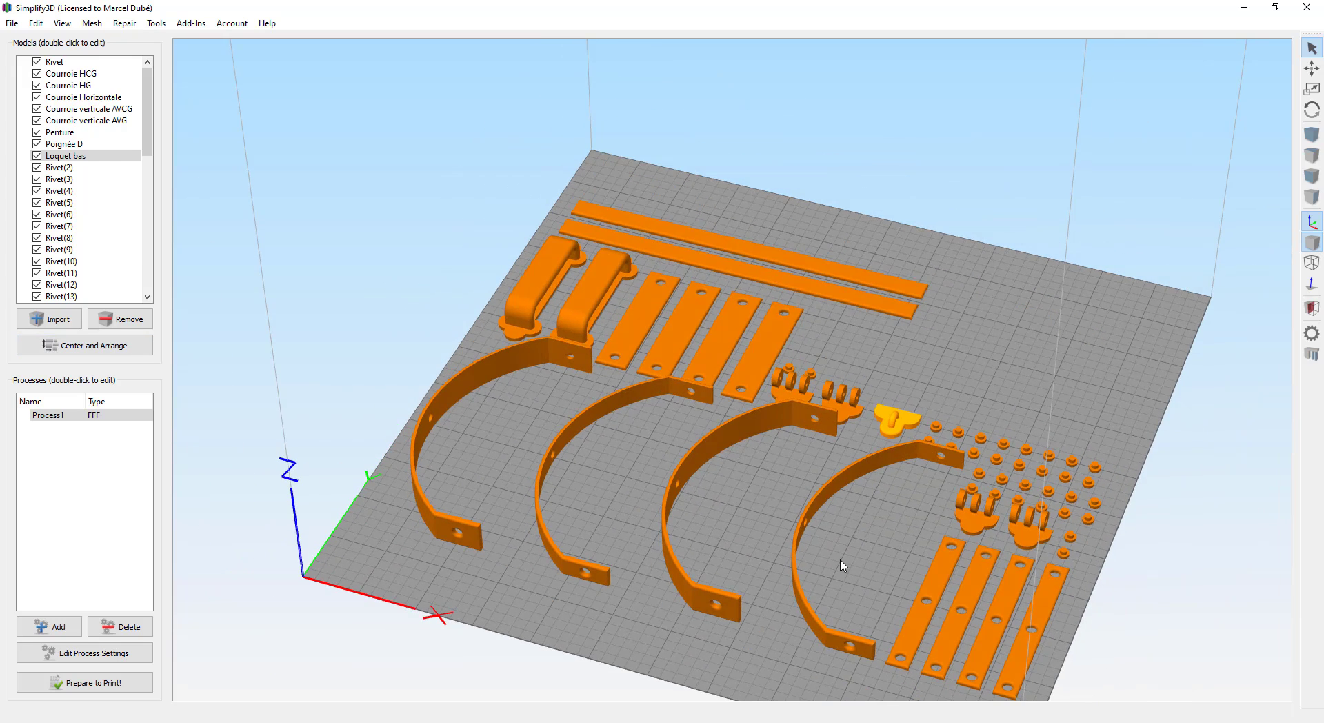
pyautogui.moveTo(828, 543); pyautogui.dragTo(817, 567)
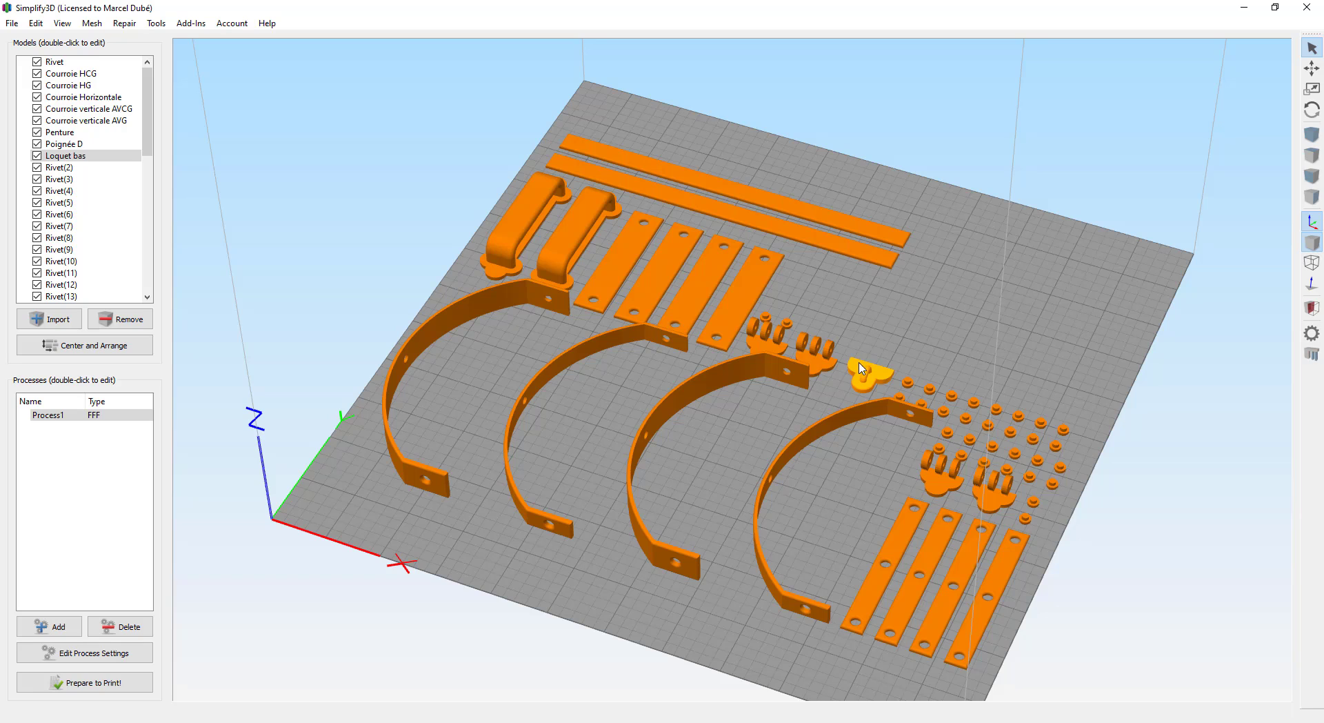
# In the top view, move the curved HCG and HG straps closer together so they nest in an evenly spaced row
pyautogui.click(1312, 69)
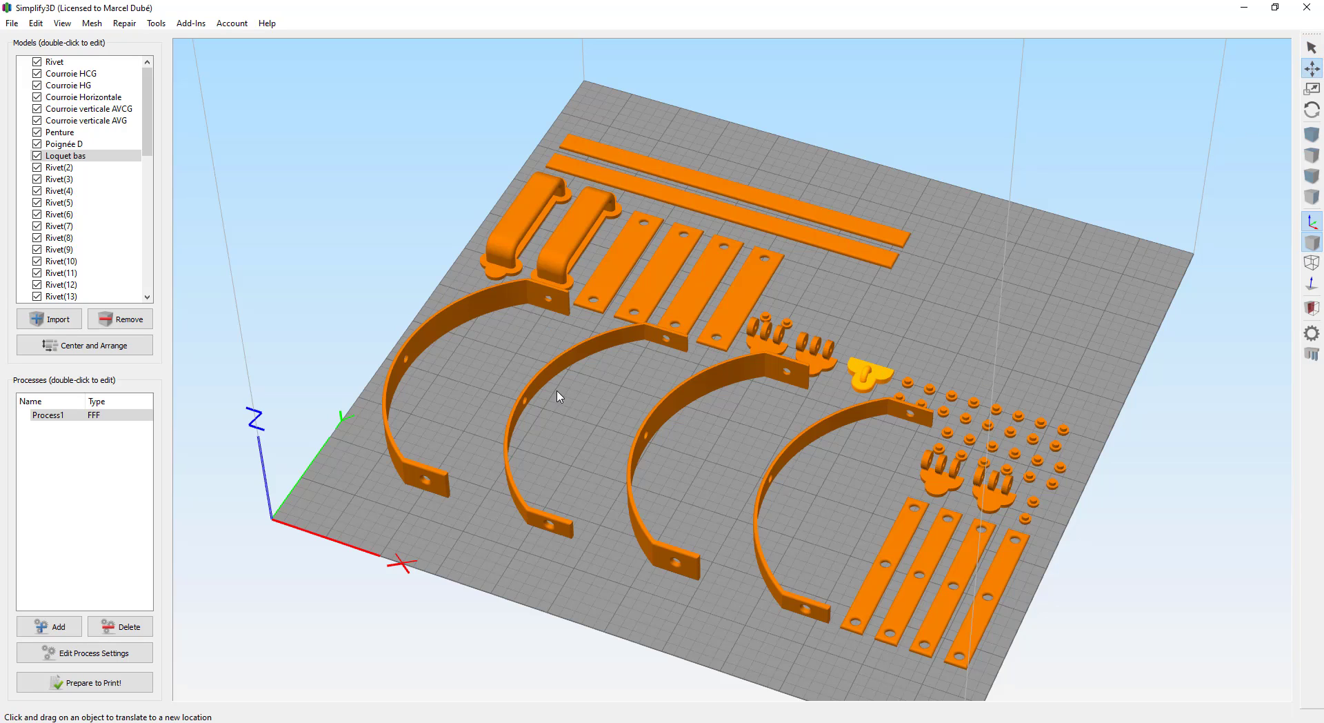
pyautogui.moveTo(607, 274); pyautogui.dragTo(446, 398)
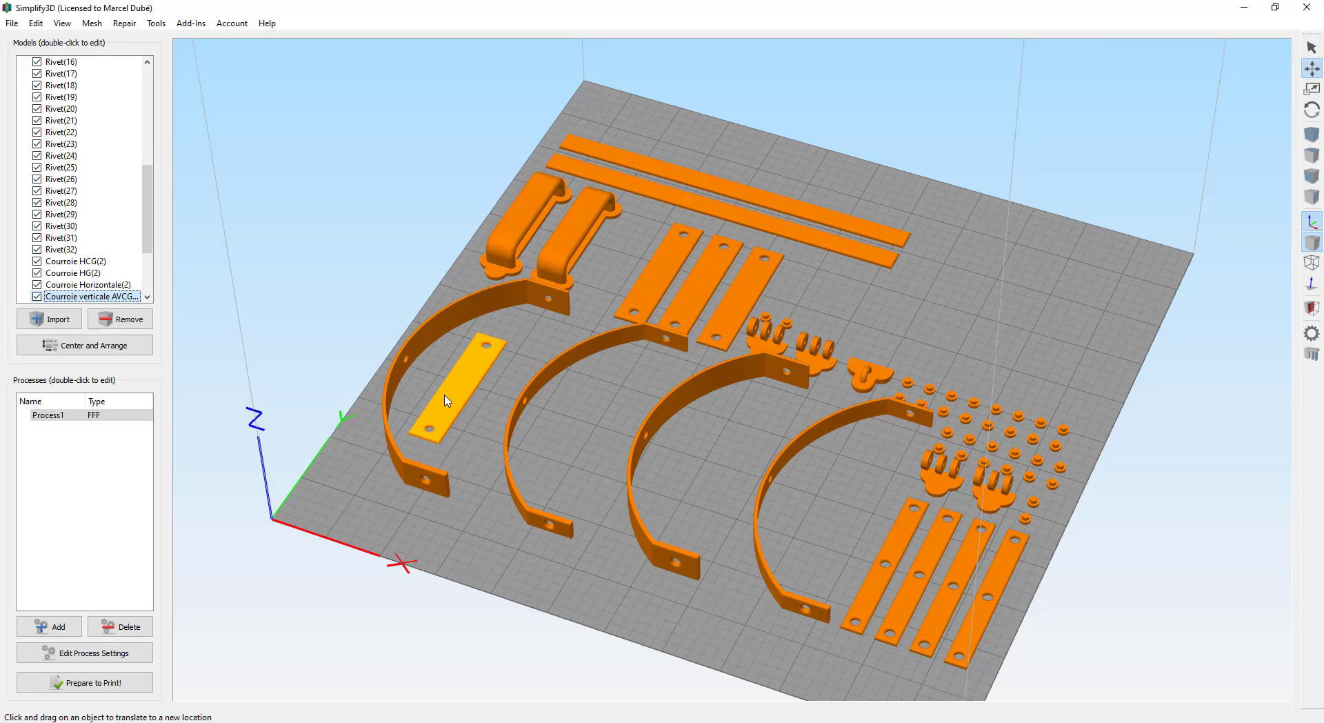
pyautogui.hotkey('ctrl', 'z')
pyautogui.moveTo(403, 357); pyautogui.dragTo(456, 378)
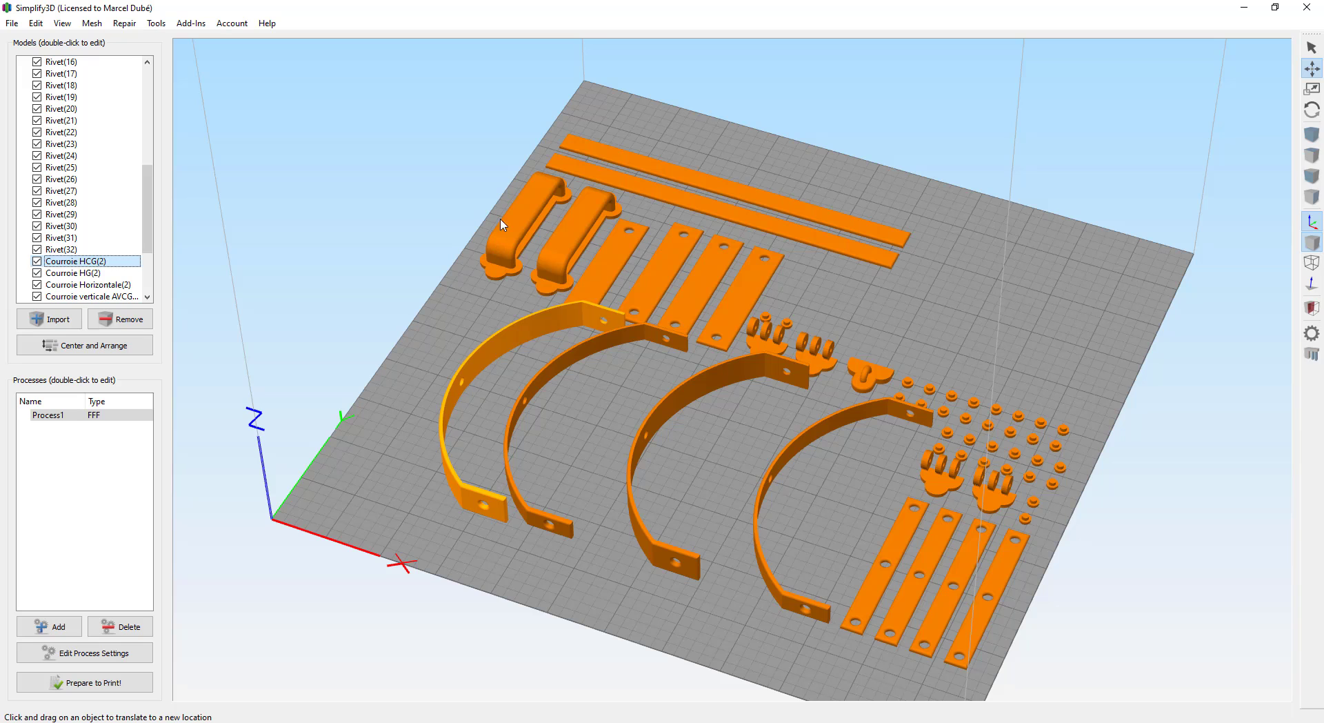
pyautogui.click(1316, 173)
pyautogui.moveTo(615, 509); pyautogui.dragTo(617, 387)
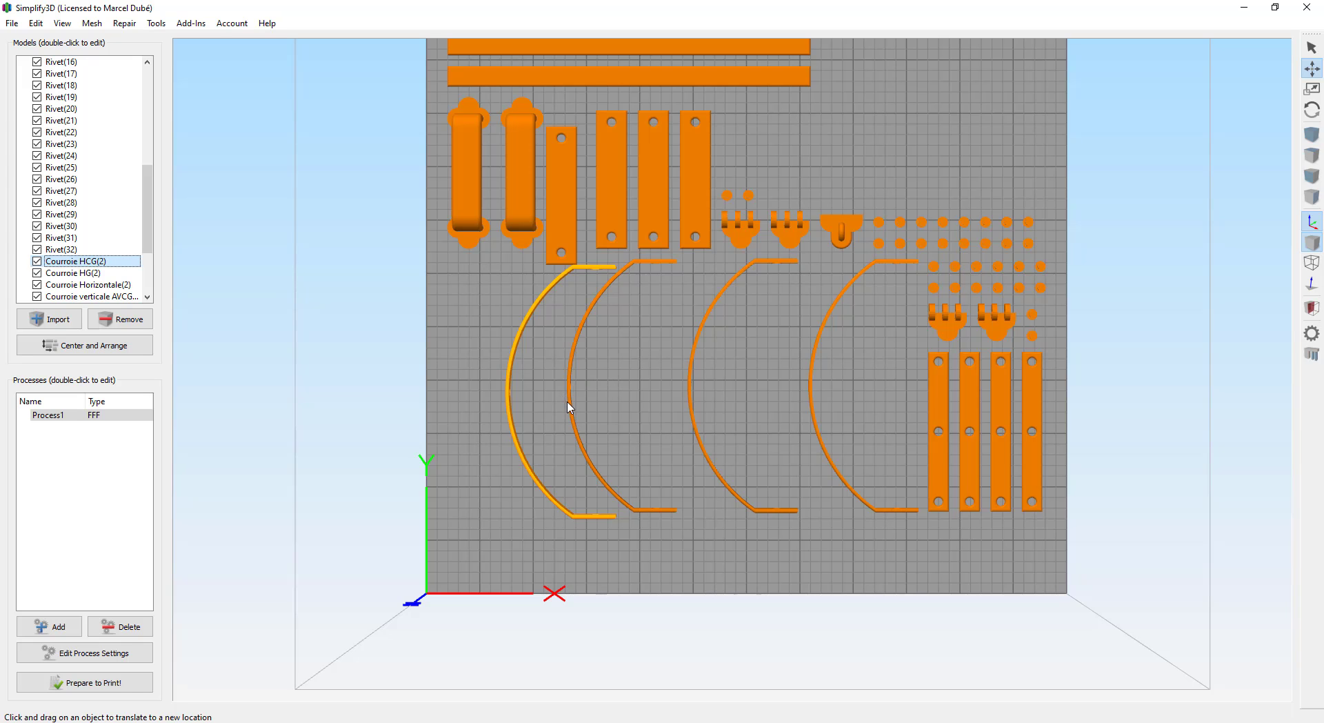
pyautogui.scroll(3, 632, 428)
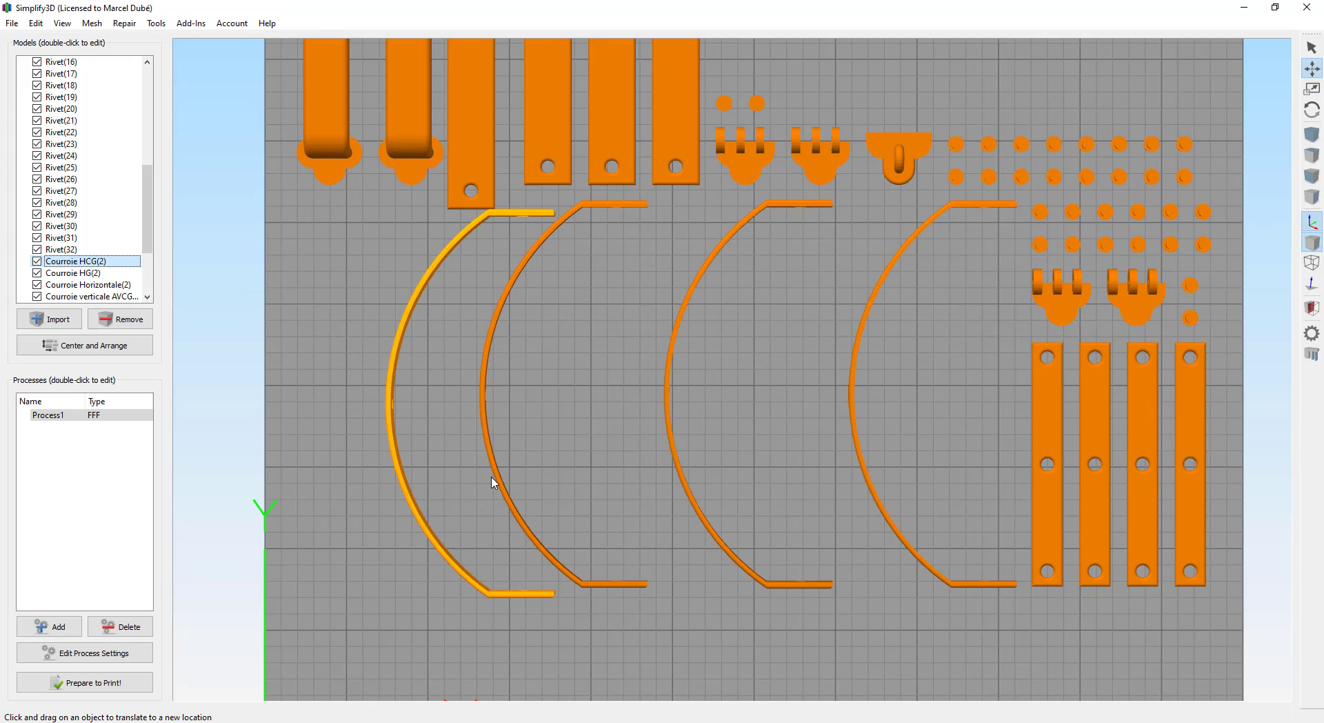
pyautogui.moveTo(501, 483); pyautogui.dragTo(585, 477)
pyautogui.moveTo(402, 489); pyautogui.dragTo(488, 482)
pyautogui.moveTo(860, 451); pyautogui.dragTo(774, 450)
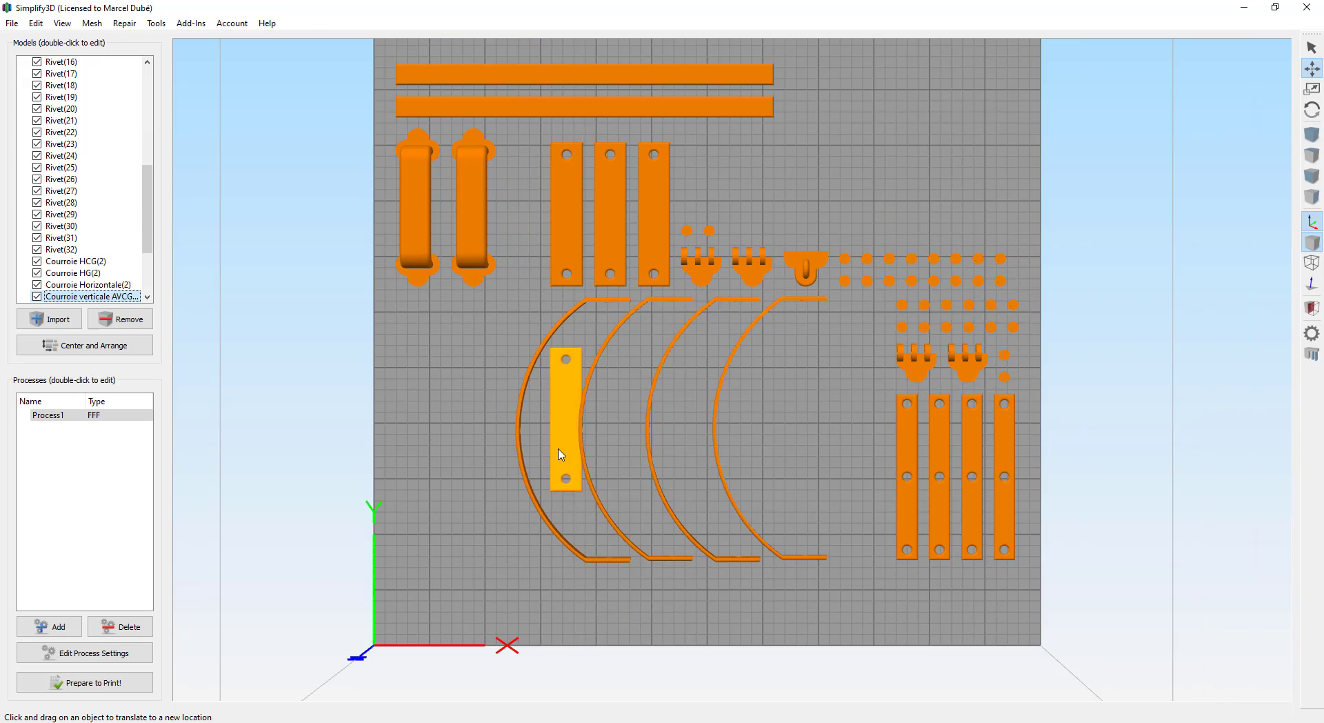
# Move the Courroie verticale AVCG straps into the free space inside the nested curved straps, one per curve
pyautogui.scroll(4, 561, 372)
pyautogui.hotkey('ctrl', 'v')
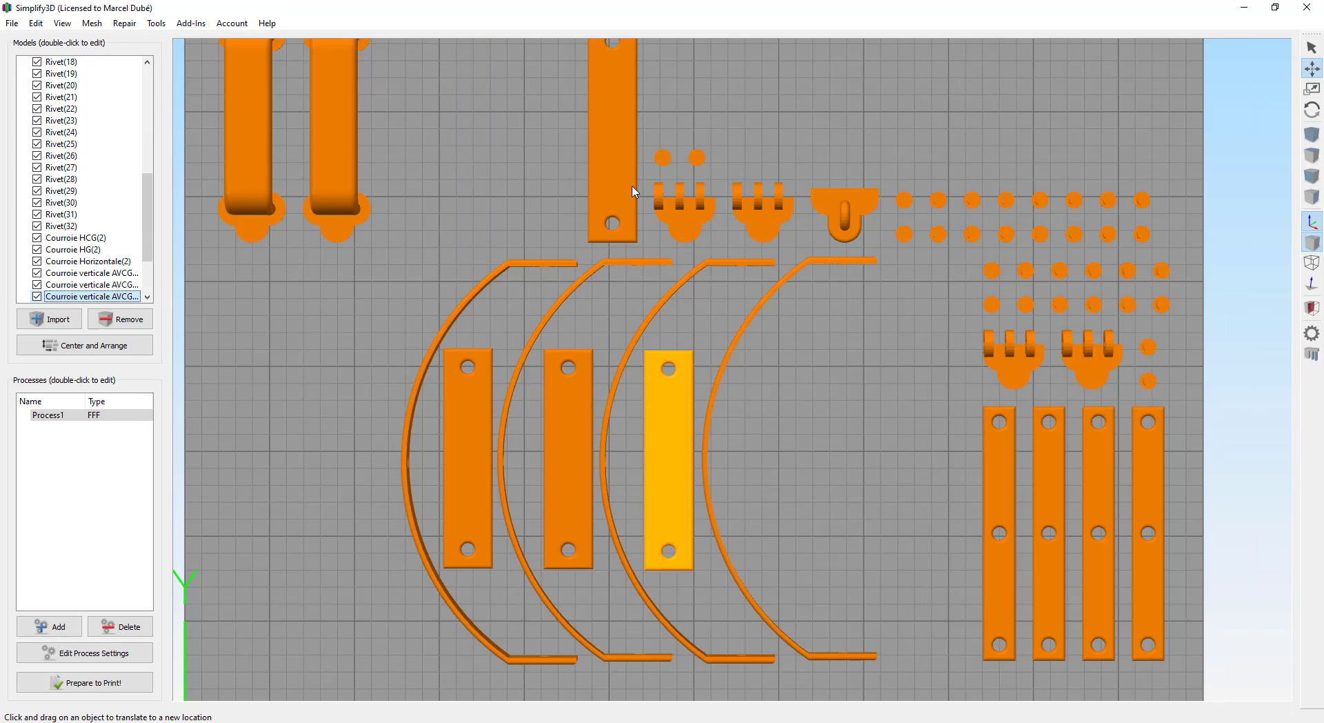
pyautogui.hotkey('ctrl', 'v')
# Move three Courroie verticale AVG straps beside the last curved strap and place two Penture hinges just below them
pyautogui.moveTo(999, 485); pyautogui.dragTo(830, 359)
pyautogui.moveTo(1046, 486); pyautogui.dragTo(874, 358)
pyautogui.moveTo(1098, 484); pyautogui.dragTo(921, 359)
pyautogui.moveTo(1014, 369); pyautogui.dragTo(848, 593)
pyautogui.moveTo(1092, 368); pyautogui.dragTo(931, 593)
# Tuck the Loquet bas latch and a Penture hinge near the curved straps' upper ends and add the fourth AVG strap to its row
pyautogui.moveTo(850, 212); pyautogui.dragTo(618, 317)
pyautogui.moveTo(764, 220); pyautogui.dragTo(587, 225)
pyautogui.moveTo(1149, 482); pyautogui.dragTo(968, 359)
pyautogui.moveTo(662, 159); pyautogui.dragTo(641, 305, button='right')
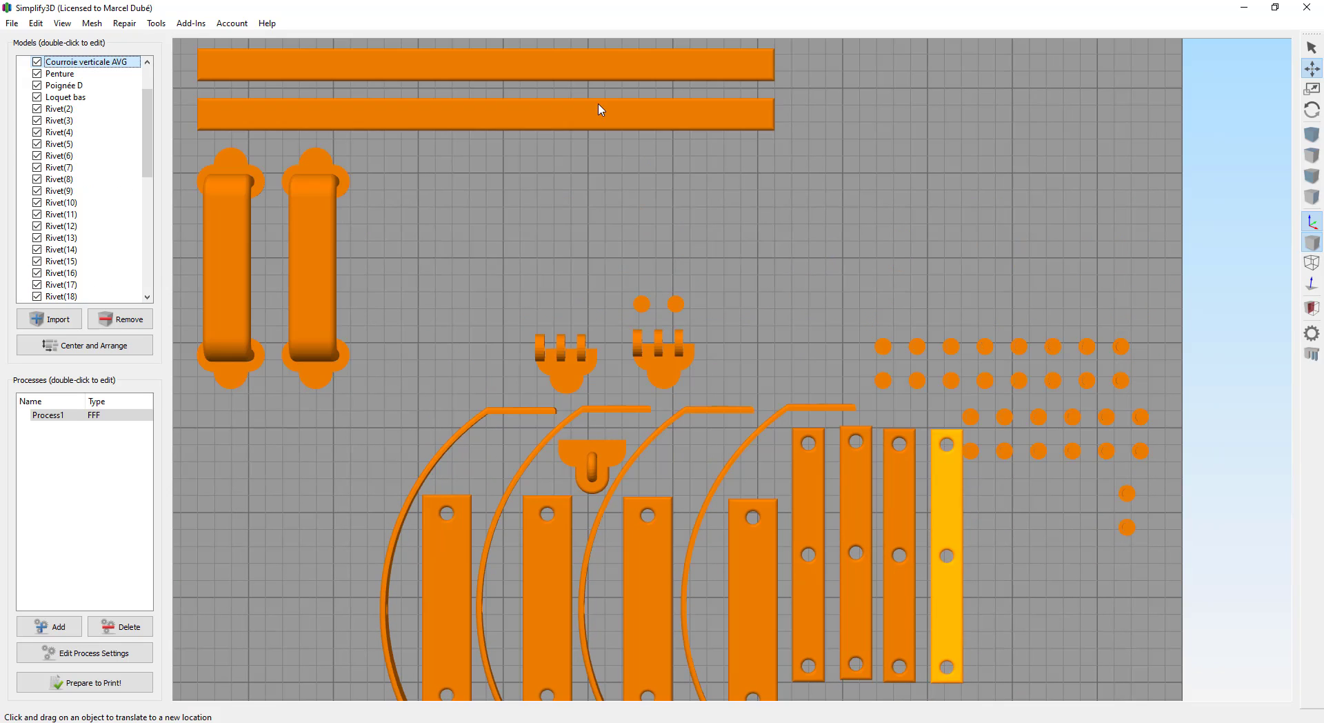
# Move the two Courroie Horizontale straps above the curved straps and bring the two handles and a hinge close beside them
pyautogui.moveTo(600, 112); pyautogui.dragTo(822, 256)
pyautogui.moveTo(586, 65); pyautogui.dragTo(812, 216)
pyautogui.moveTo(325, 249); pyautogui.dragTo(376, 272)
pyautogui.moveTo(565, 372); pyautogui.dragTo(455, 330)
pyautogui.moveTo(229, 275); pyautogui.dragTo(300, 401)
pyautogui.scroll(-2, 647, 455)
pyautogui.moveTo(817, 464); pyautogui.dragTo(648, 435, button='right')
pyautogui.moveTo(725, 442); pyautogui.dragTo(744, 502)
# Move a first batch of rivets into the gap between the horizontal straps and the curved straps, around the two hinges
pyautogui.moveTo(677, 322); pyautogui.dragTo(414, 293)
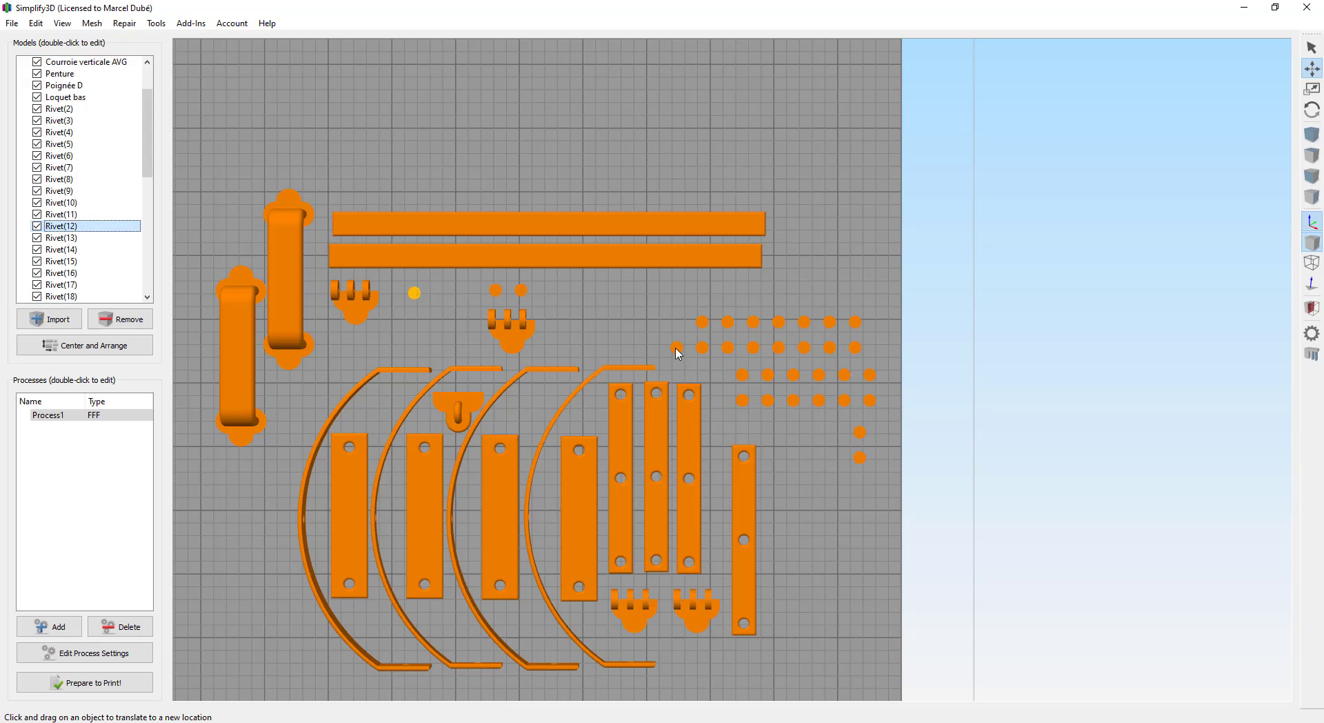
pyautogui.moveTo(676, 347); pyautogui.dragTo(442, 293)
pyautogui.moveTo(728, 322); pyautogui.dragTo(445, 318)
pyautogui.moveTo(728, 348); pyautogui.dragTo(390, 332)
pyautogui.moveTo(753, 322); pyautogui.dragTo(417, 343)
pyautogui.moveTo(743, 375); pyautogui.dragTo(451, 342)
pyautogui.moveTo(742, 400); pyautogui.dragTo(481, 351)
pyautogui.moveTo(778, 322); pyautogui.dragTo(564, 348)
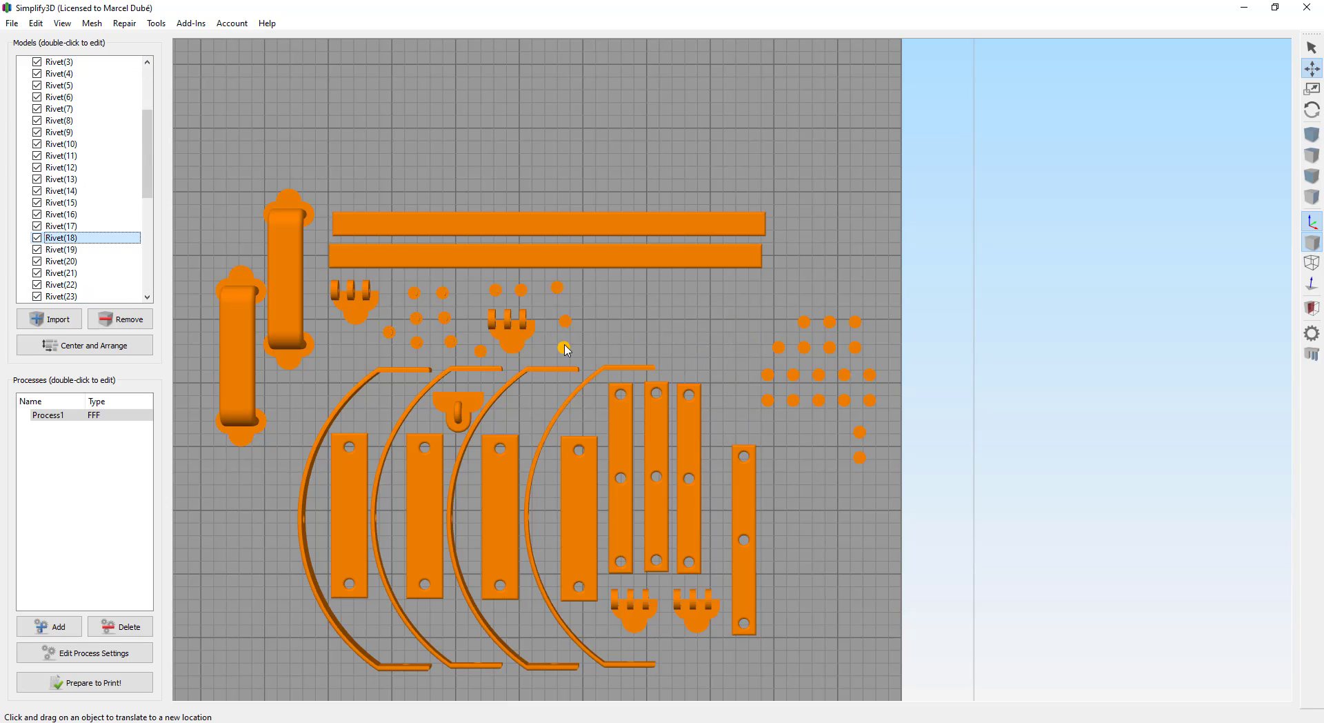
# Place one Poignée D handle at each end of the layout, shifting the outermost AVG strap down to make room
pyautogui.moveTo(239, 352); pyautogui.dragTo(735, 359)
pyautogui.moveTo(744, 498); pyautogui.dragTo(744, 531)
pyautogui.moveTo(286, 289); pyautogui.dragTo(291, 333)
# Move more rivets into the free area between the horizontal straps and the row of AVG straps
pyautogui.moveTo(779, 348); pyautogui.dragTo(596, 308)
pyautogui.moveTo(861, 458); pyautogui.dragTo(621, 325)
pyautogui.moveTo(860, 433); pyautogui.dragTo(646, 314)
pyautogui.moveTo(870, 376); pyautogui.dragTo(629, 292)
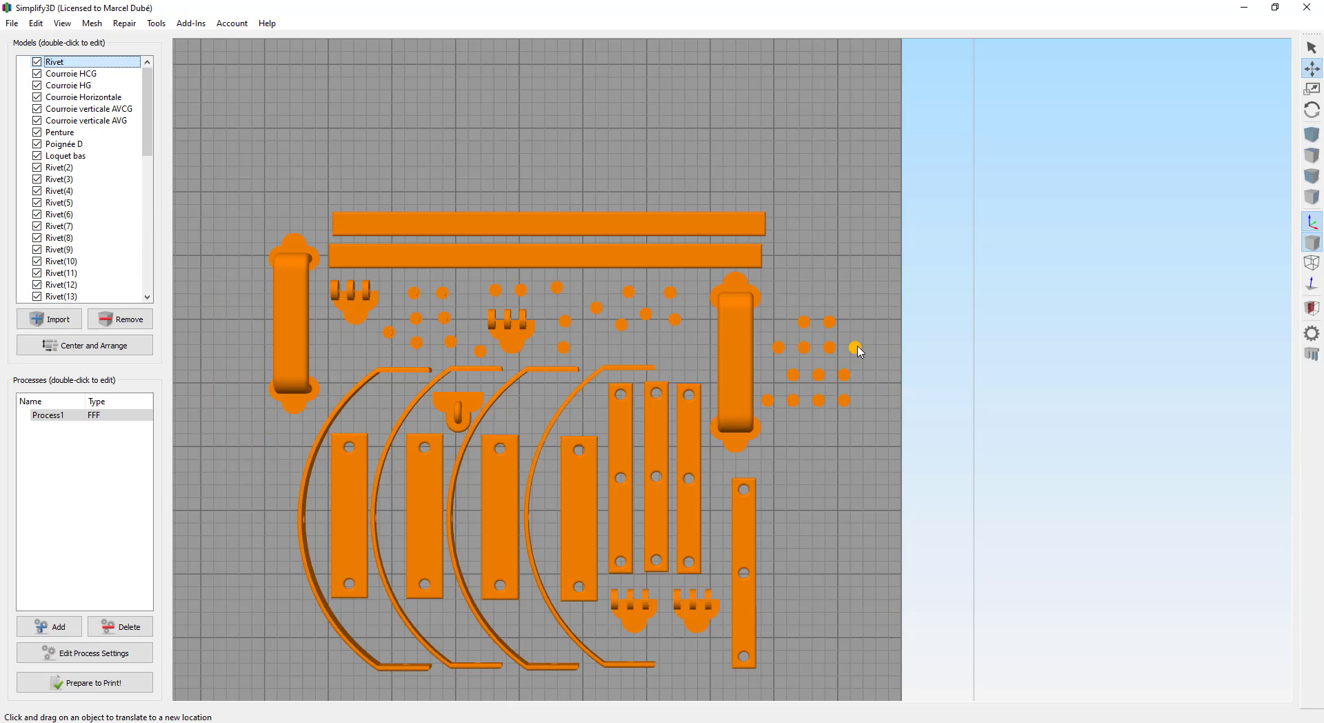
pyautogui.moveTo(856, 348); pyautogui.dragTo(675, 319)
pyautogui.moveTo(855, 322); pyautogui.dragTo(670, 292)
pyautogui.moveTo(804, 322); pyautogui.dragTo(626, 350)
# Distribute the remaining rivets in the gaps near the first handle, inside the curved straps and above the AVG straps
pyautogui.moveTo(805, 347); pyautogui.dragTo(527, 399)
pyautogui.moveTo(768, 400); pyautogui.dragTo(357, 351)
pyautogui.moveTo(794, 400); pyautogui.dragTo(331, 333)
pyautogui.moveTo(793, 375); pyautogui.dragTo(334, 368)
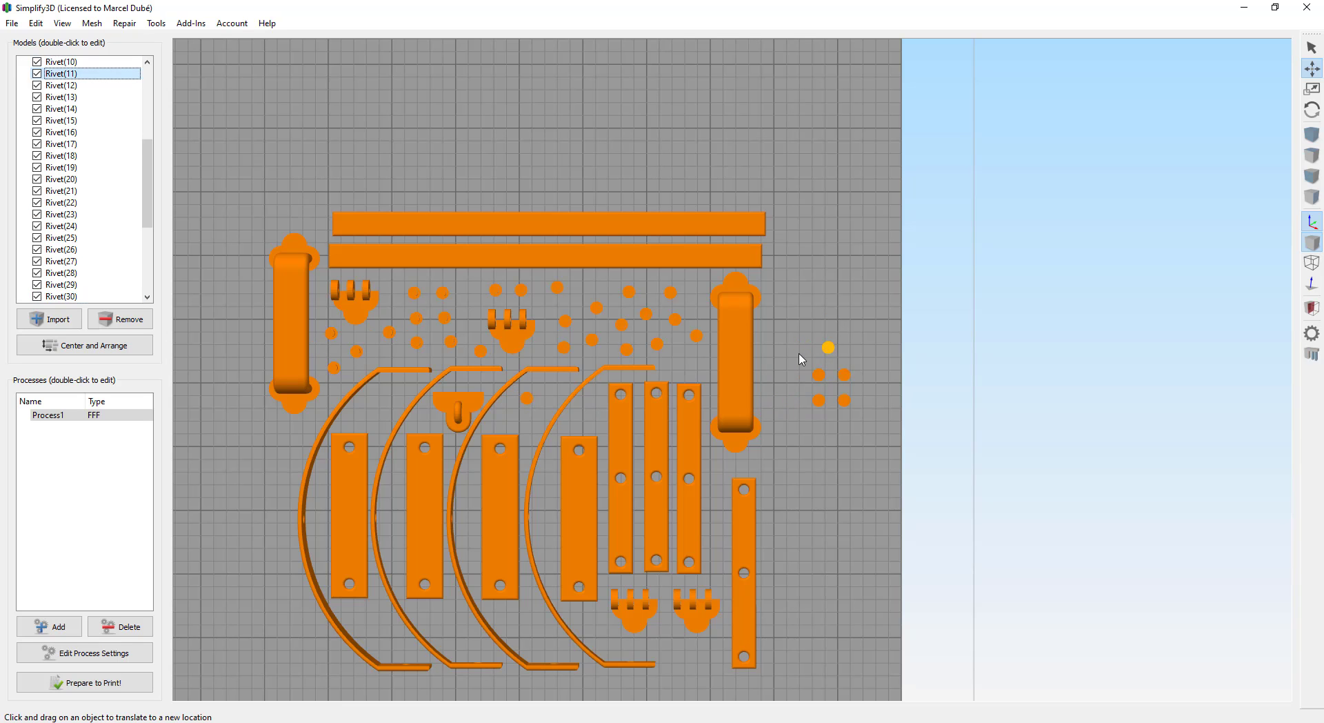
pyautogui.moveTo(830, 348); pyautogui.dragTo(378, 404)
pyautogui.moveTo(818, 375); pyautogui.dragTo(530, 629)
pyautogui.moveTo(819, 400); pyautogui.dragTo(370, 616)
pyautogui.moveTo(845, 400); pyautogui.dragTo(451, 628)
pyautogui.moveTo(845, 375); pyautogui.dragTo(684, 363)
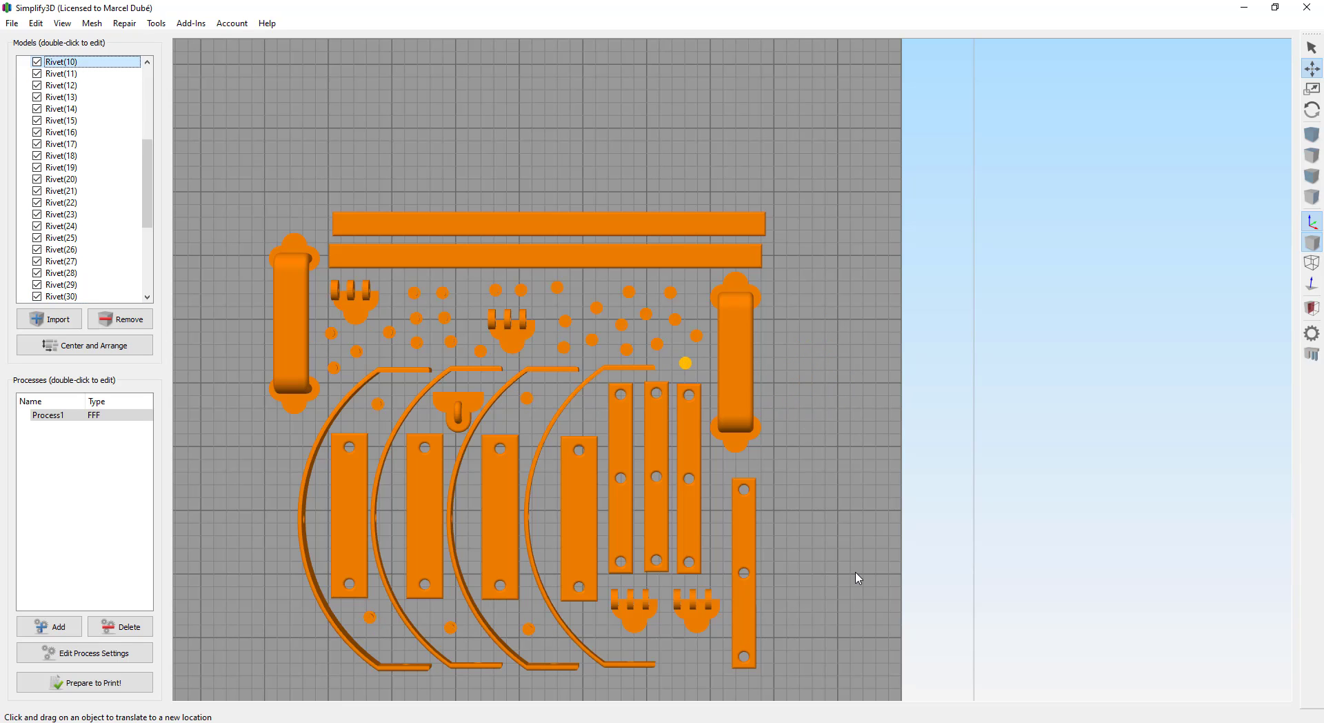
# Shift the outermost Courroie verticale AVG strap slightly away from the rest of the layout
pyautogui.moveTo(855, 573); pyautogui.dragTo(783, 482)
pyautogui.moveTo(872, 568); pyautogui.dragTo(908, 307, button='middle')
pyautogui.scroll(-1, 829, 496)
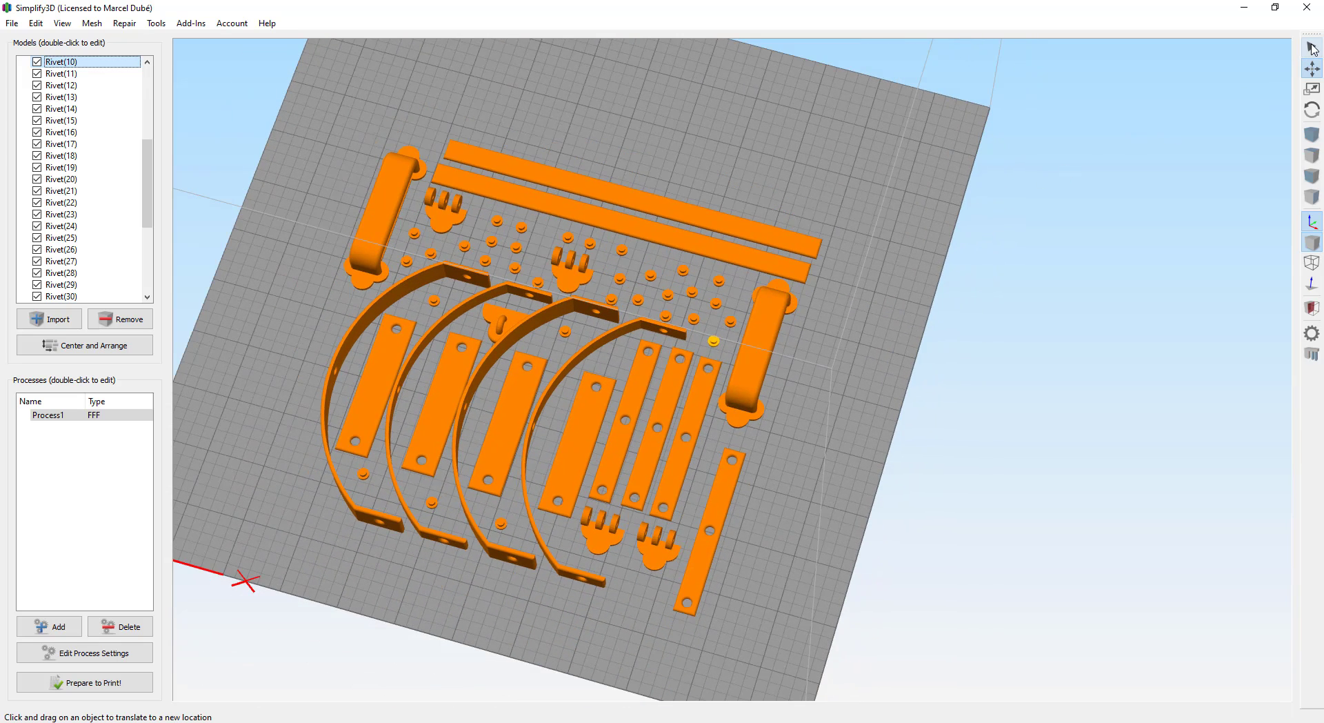
pyautogui.moveTo(904, 503); pyautogui.dragTo(800, 520)
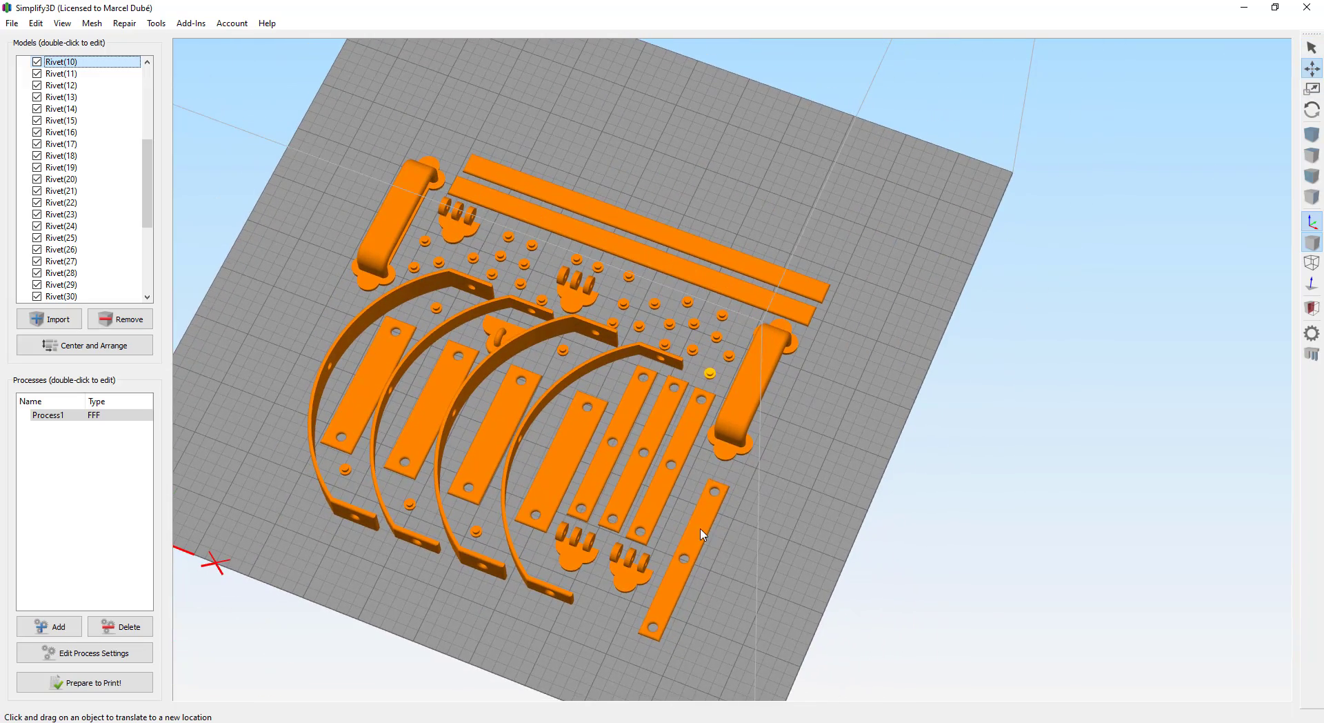
pyautogui.moveTo(695, 534)
pyautogui.mouseDown()
pyautogui.moveTo(752, 541)
pyautogui.moveTo(709, 534)
pyautogui.mouseUp()
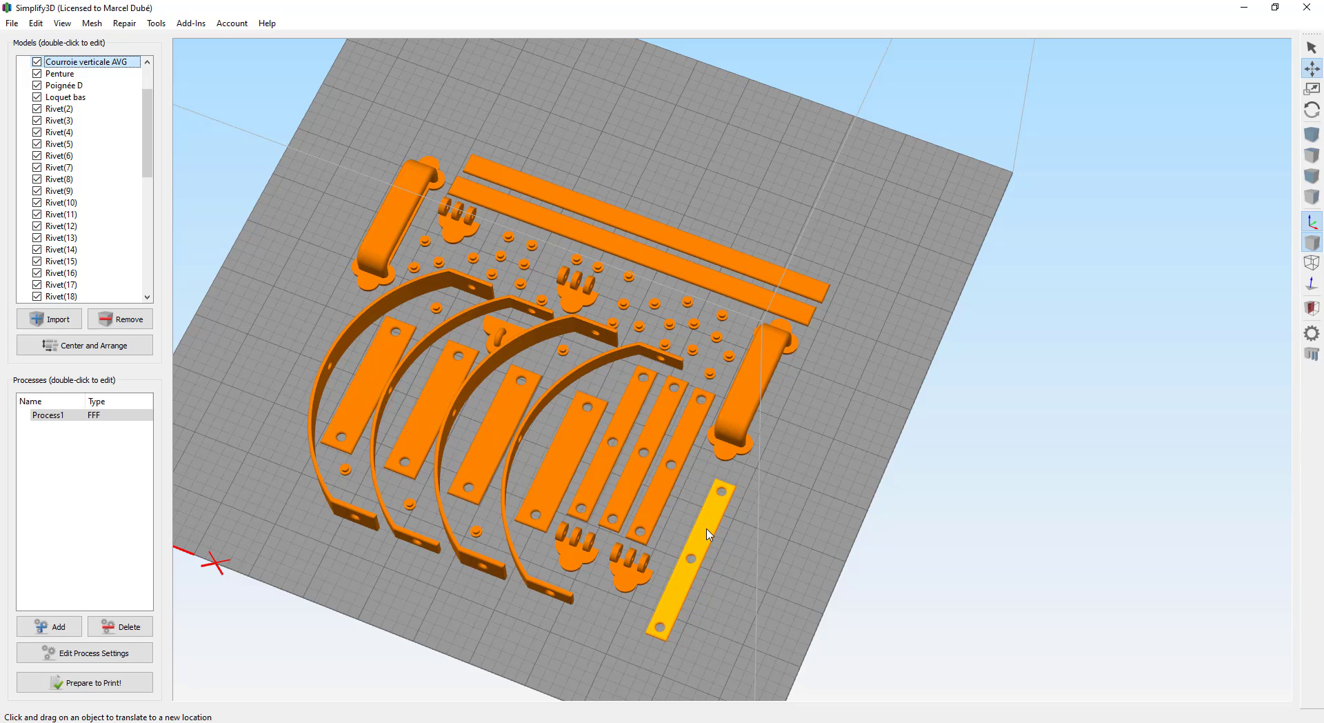
# Enable the raft in the settings of Process1
pyautogui.click(1311, 67)
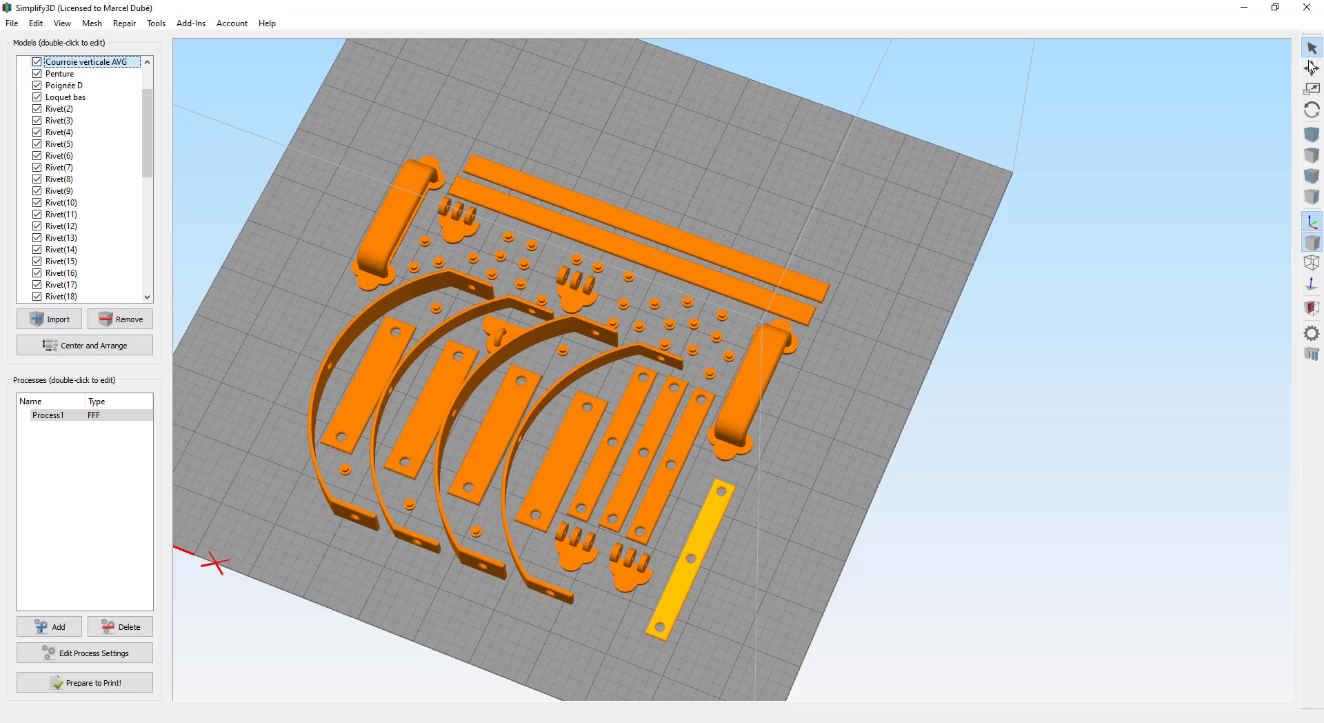
pyautogui.moveTo(814, 536); pyautogui.dragTo(946, 531, button='middle')
pyautogui.moveTo(946, 530); pyautogui.dragTo(943, 476)
pyautogui.press('Home')
pyautogui.scroll(8, 937, 485)
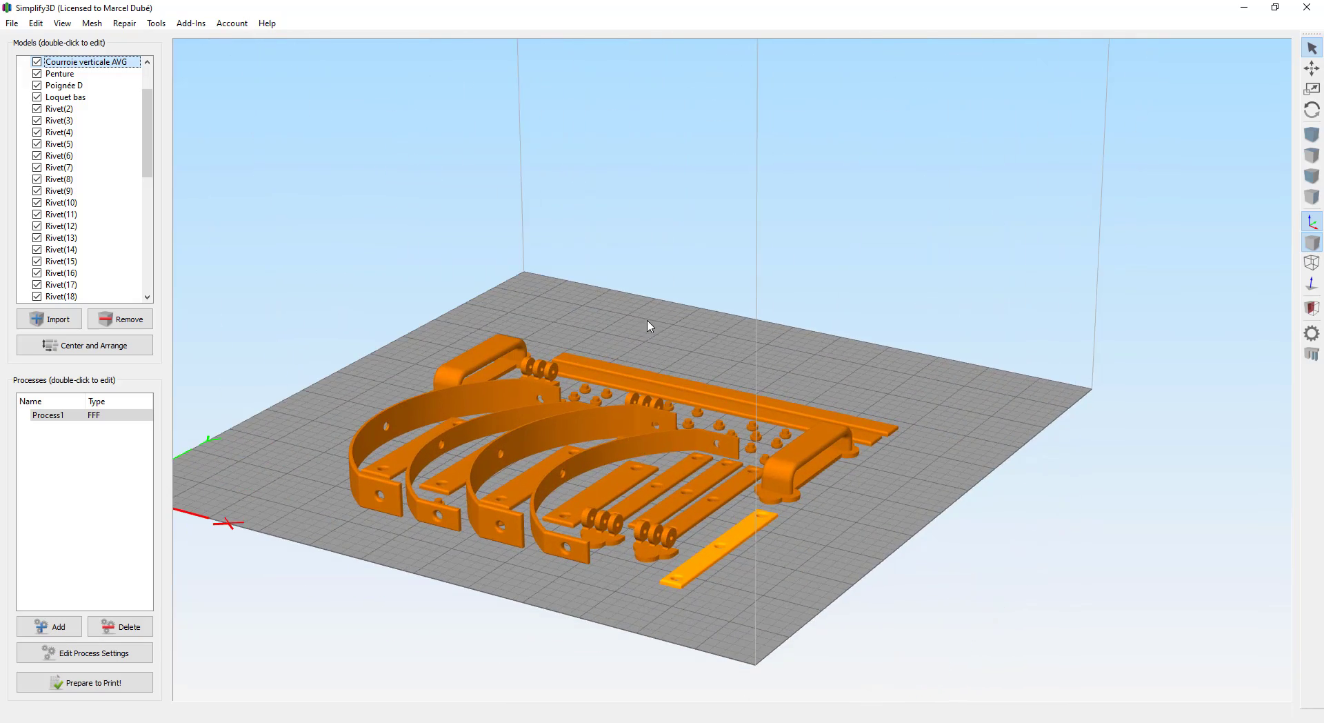
pyautogui.moveTo(647, 324); pyautogui.dragTo(690, 457)
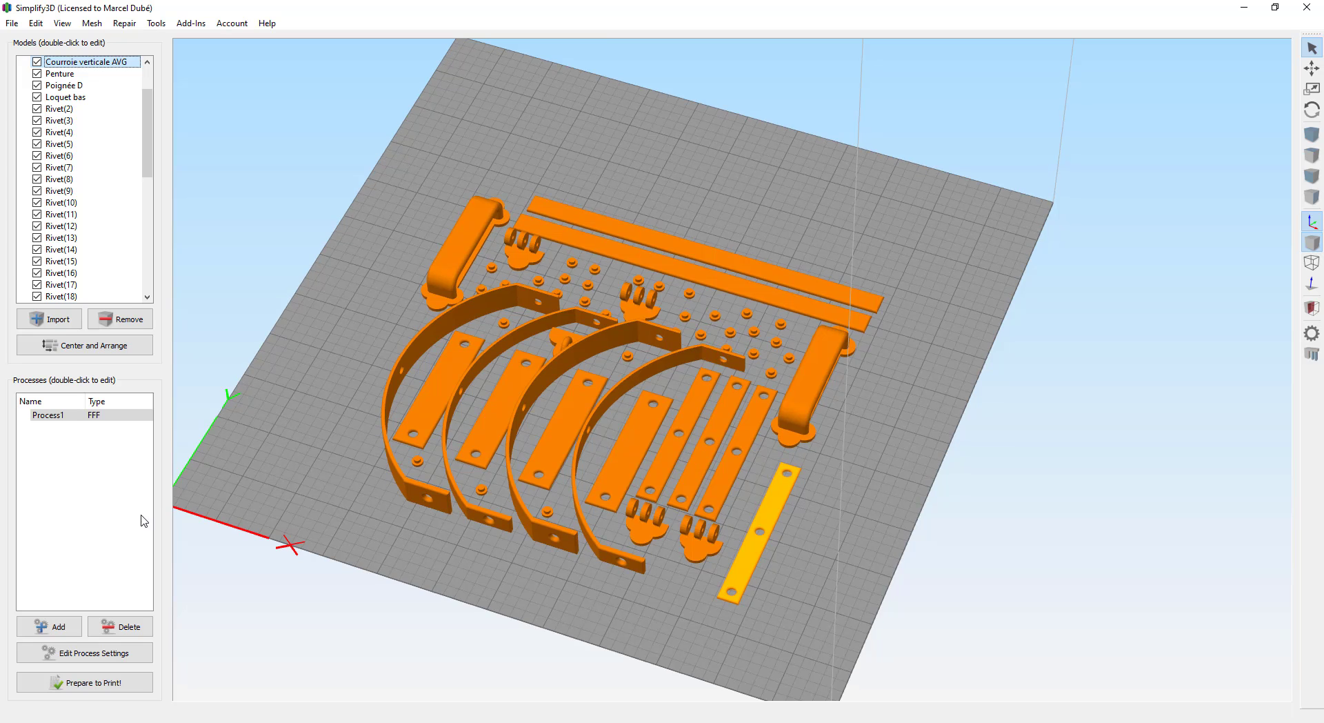
pyautogui.click(109, 655)
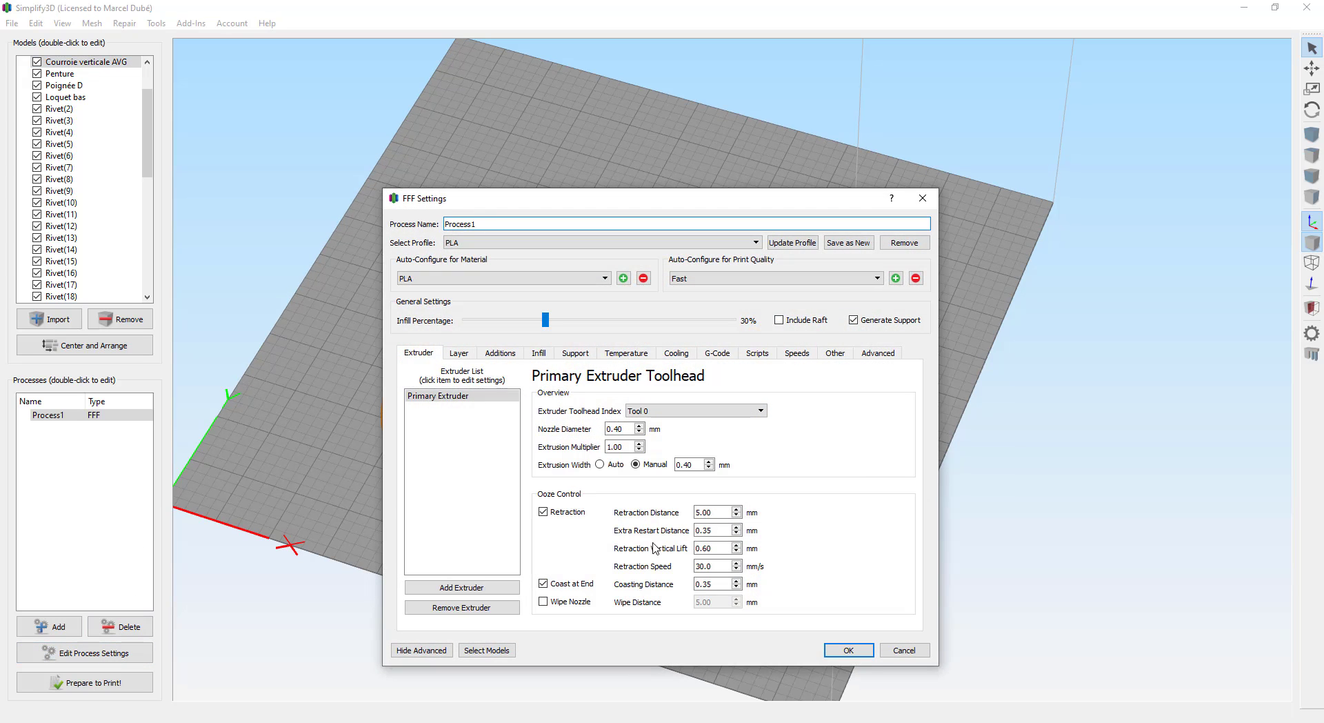
pyautogui.click(461, 353)
pyautogui.click(497, 353)
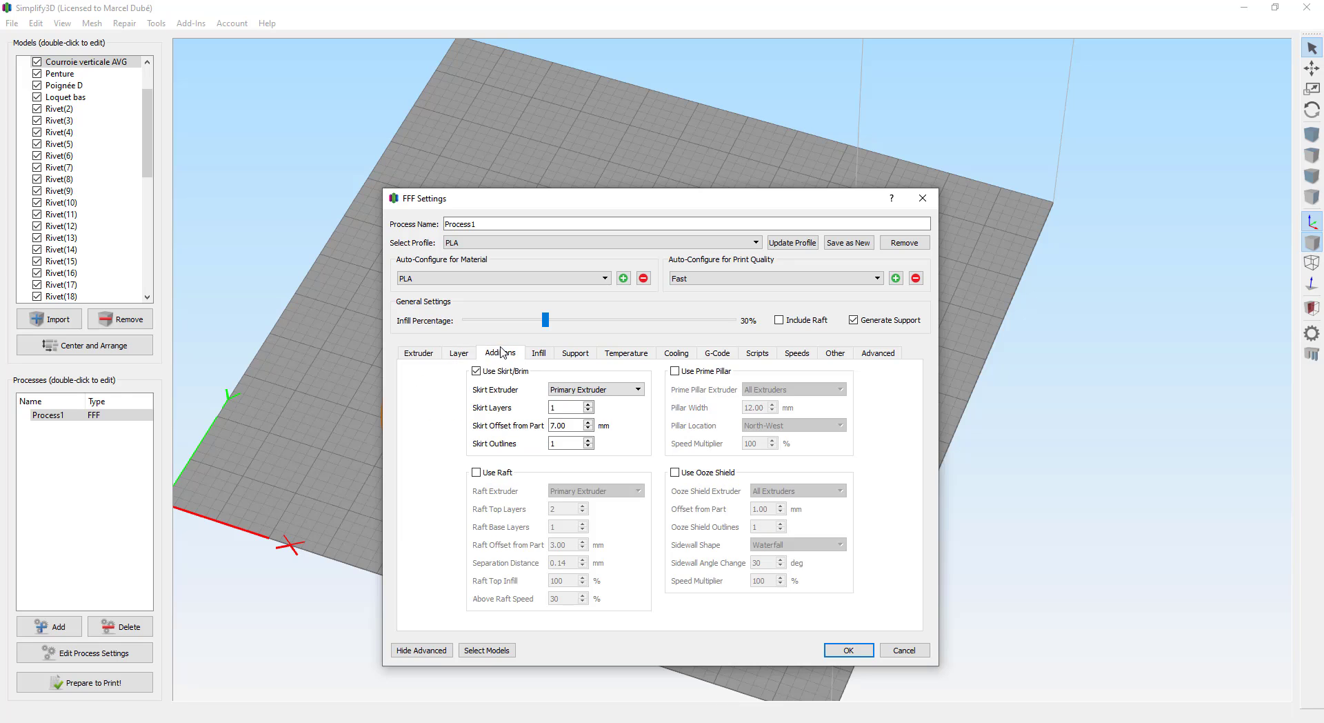
pyautogui.click(476, 474)
# Examine the raft top layers and top infill settings, moving the dialog aside to compare them with the arranged parts
pyautogui.moveTo(795, 205); pyautogui.dragTo(583, 632)
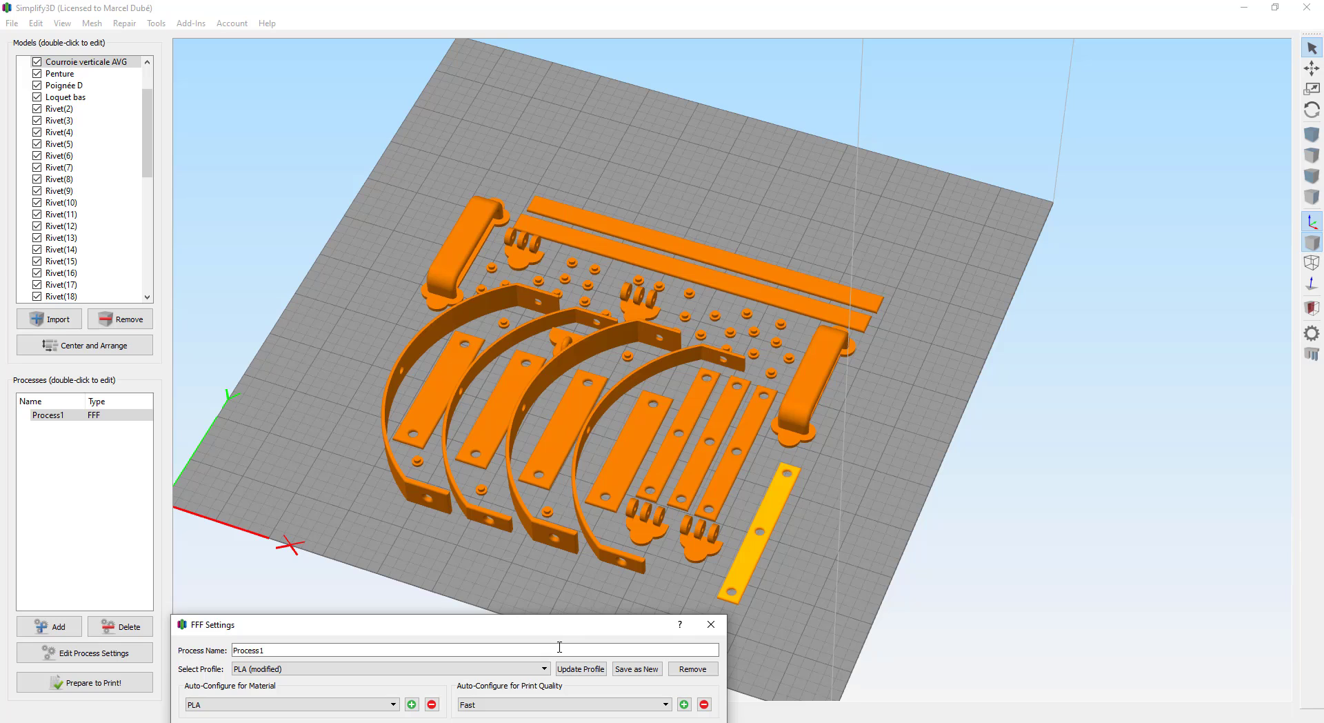
pyautogui.moveTo(566, 630); pyautogui.dragTo(711, 180)
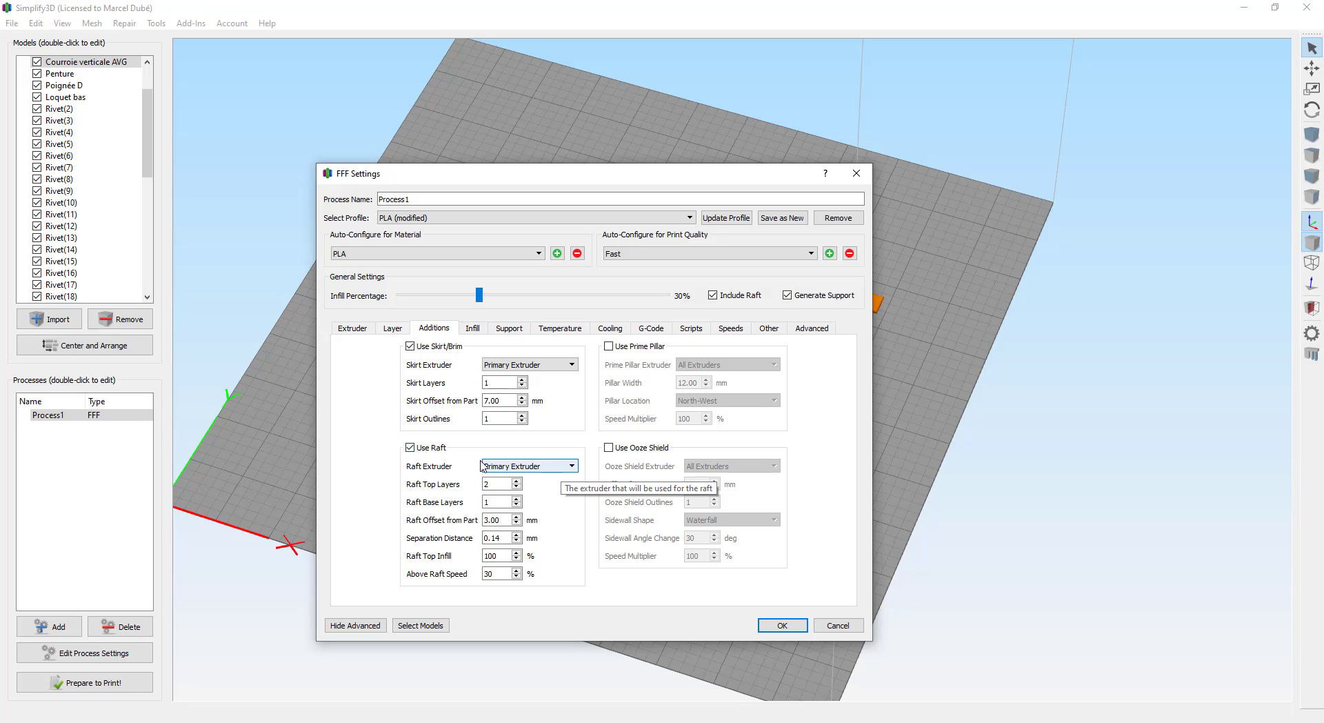
pyautogui.moveTo(491, 487); pyautogui.dragTo(464, 486)
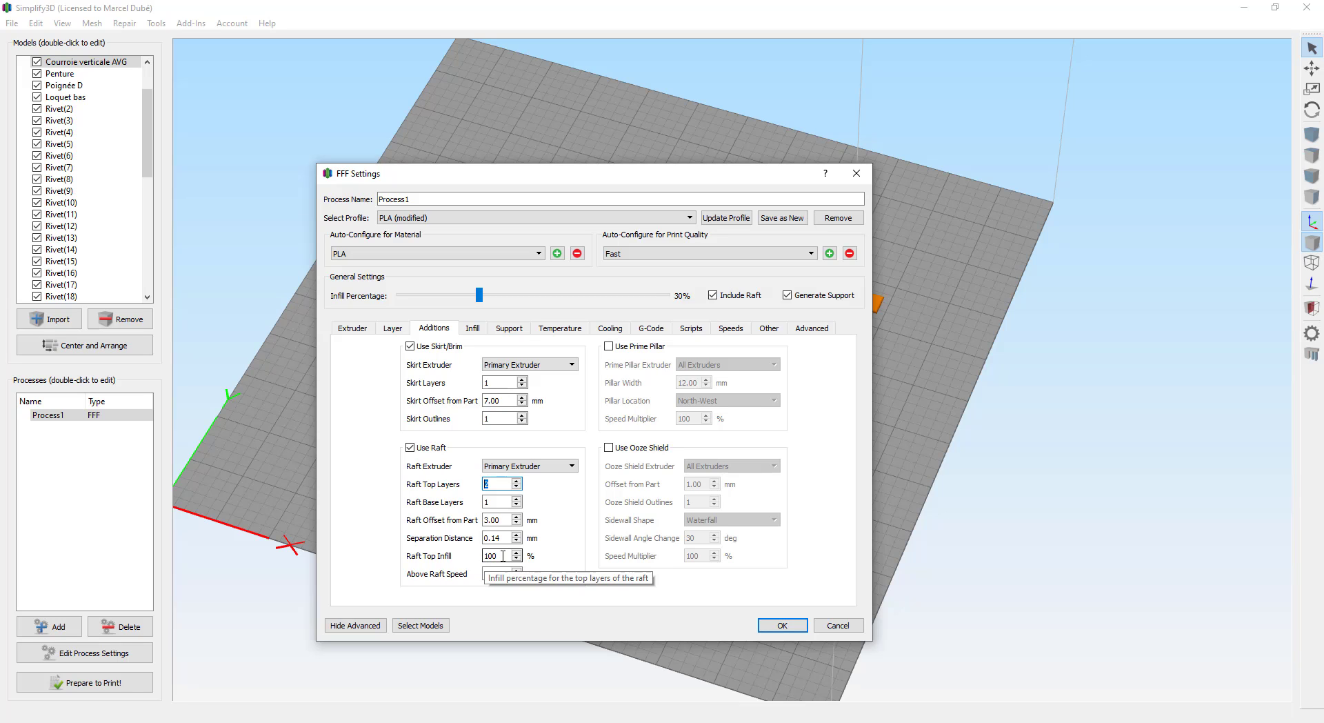
pyautogui.moveTo(504, 556); pyautogui.dragTo(445, 559)
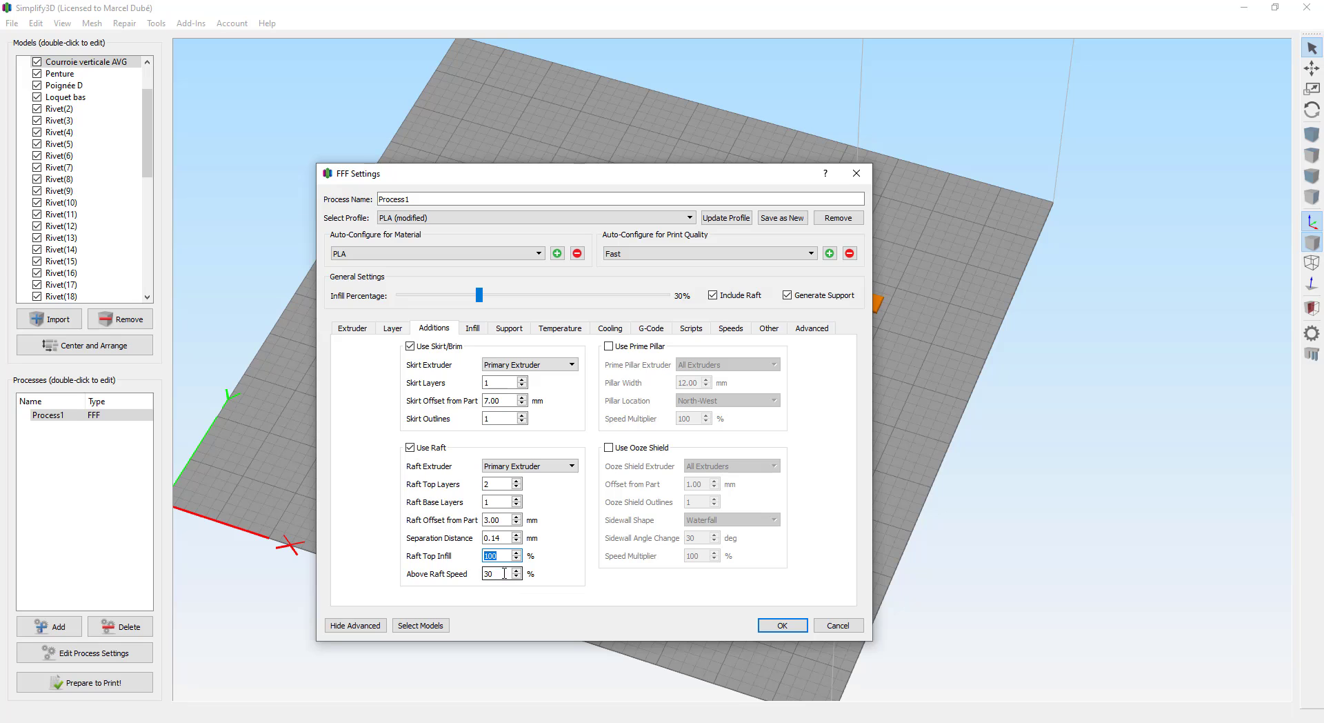
pyautogui.moveTo(708, 185); pyautogui.dragTo(525, 491)
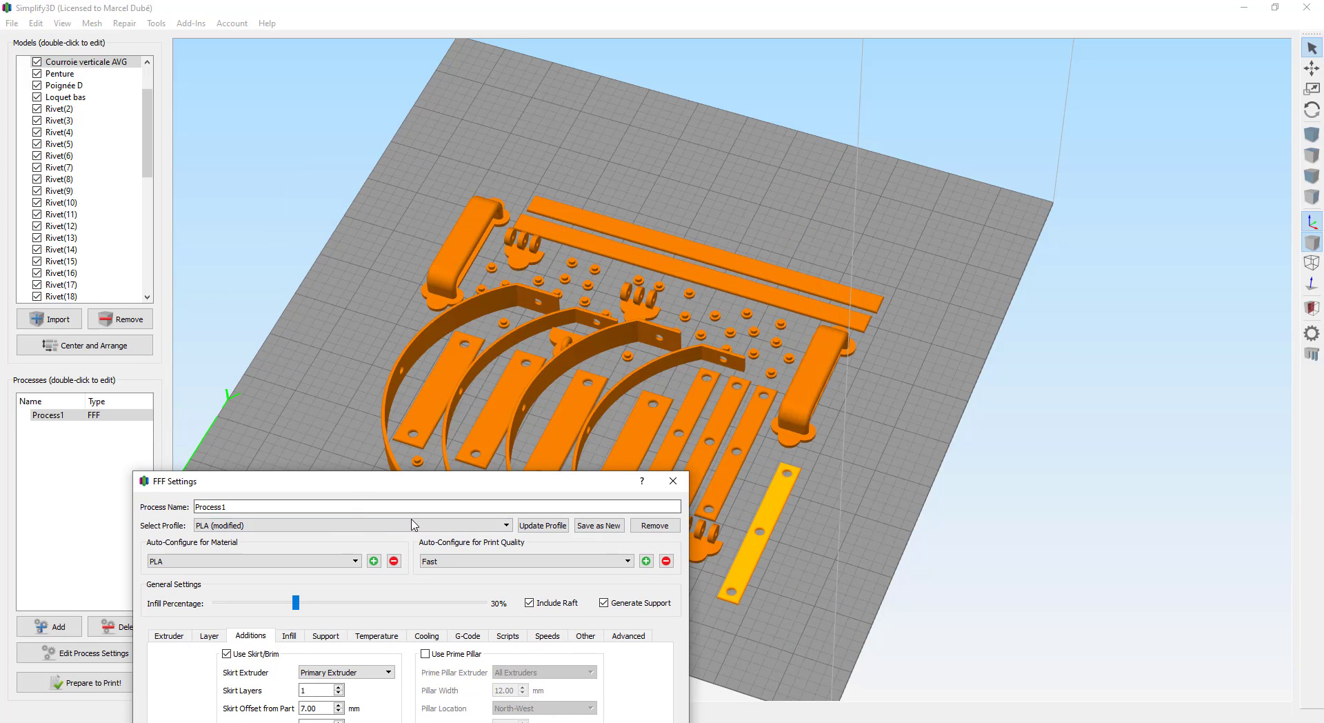
pyautogui.moveTo(450, 486); pyautogui.dragTo(211, 616)
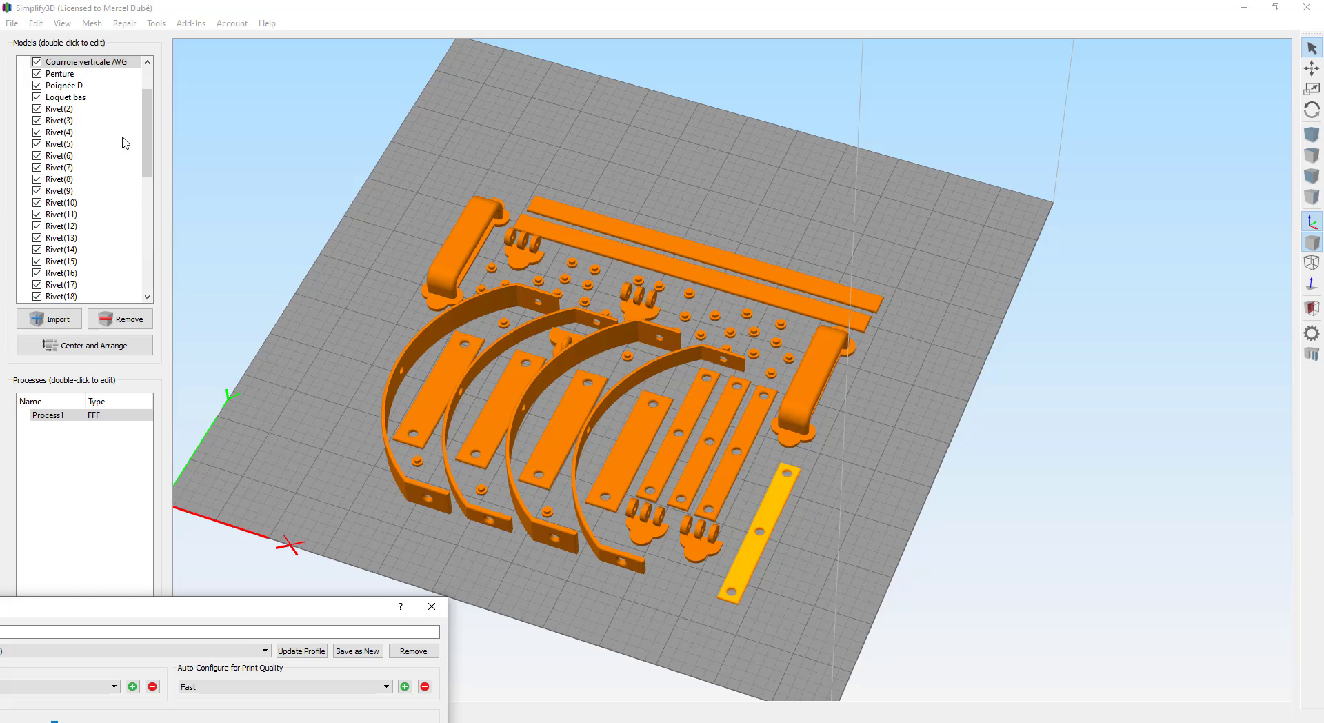
pyautogui.moveTo(258, 610); pyautogui.dragTo(678, 183)
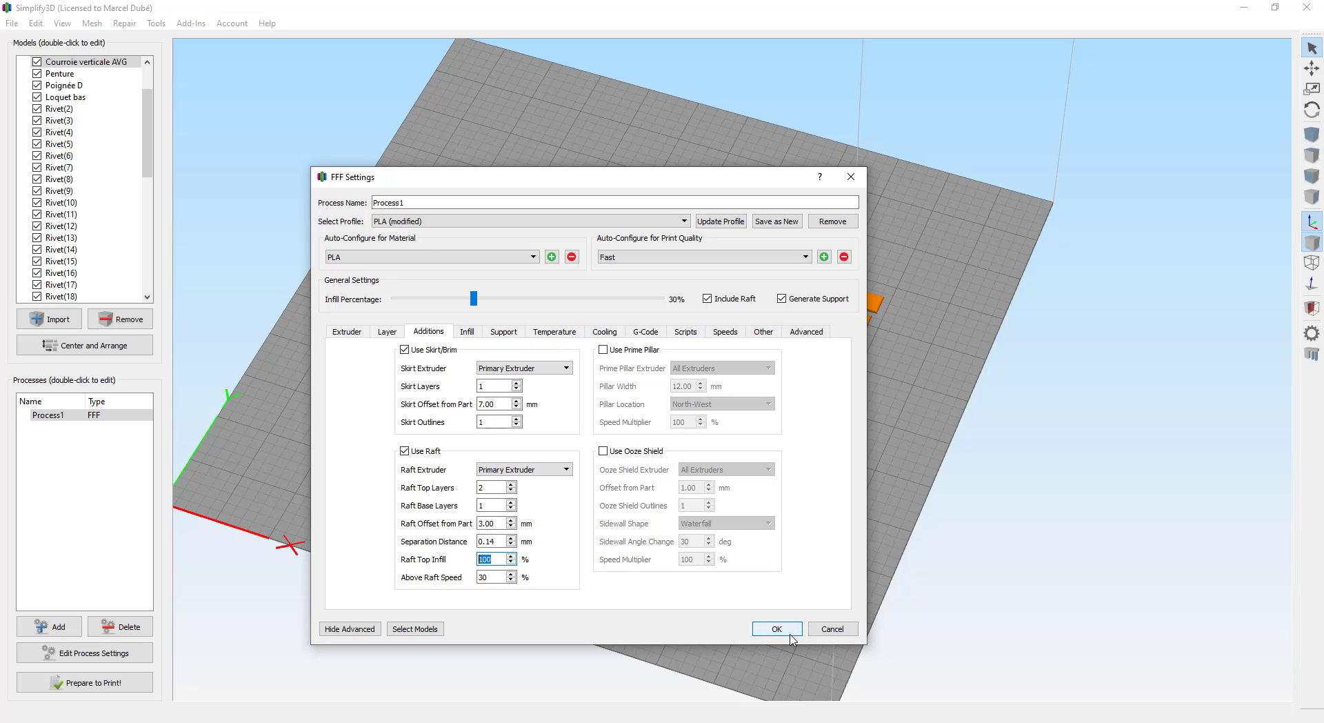
# Check the primary extruder settings and accept the process settings
pyautogui.click(347, 331)
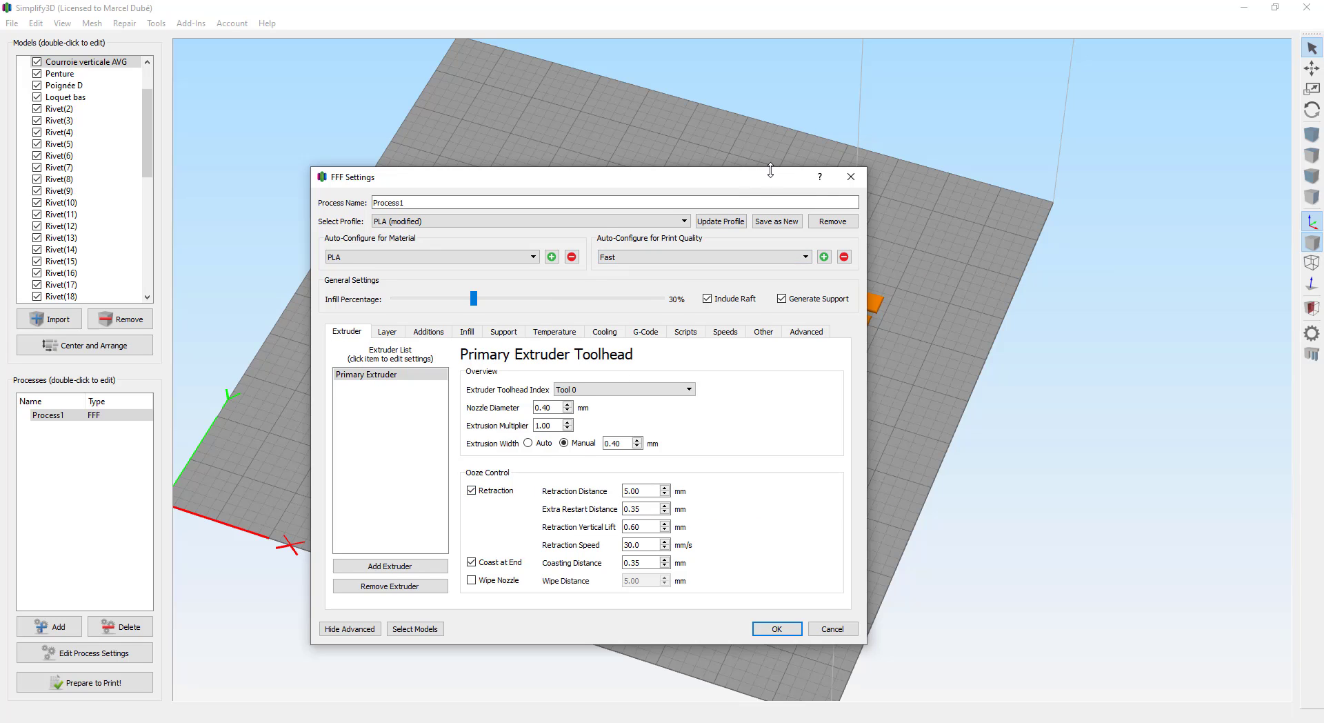
pyautogui.moveTo(767, 168); pyautogui.dragTo(743, 183)
pyautogui.click(774, 632)
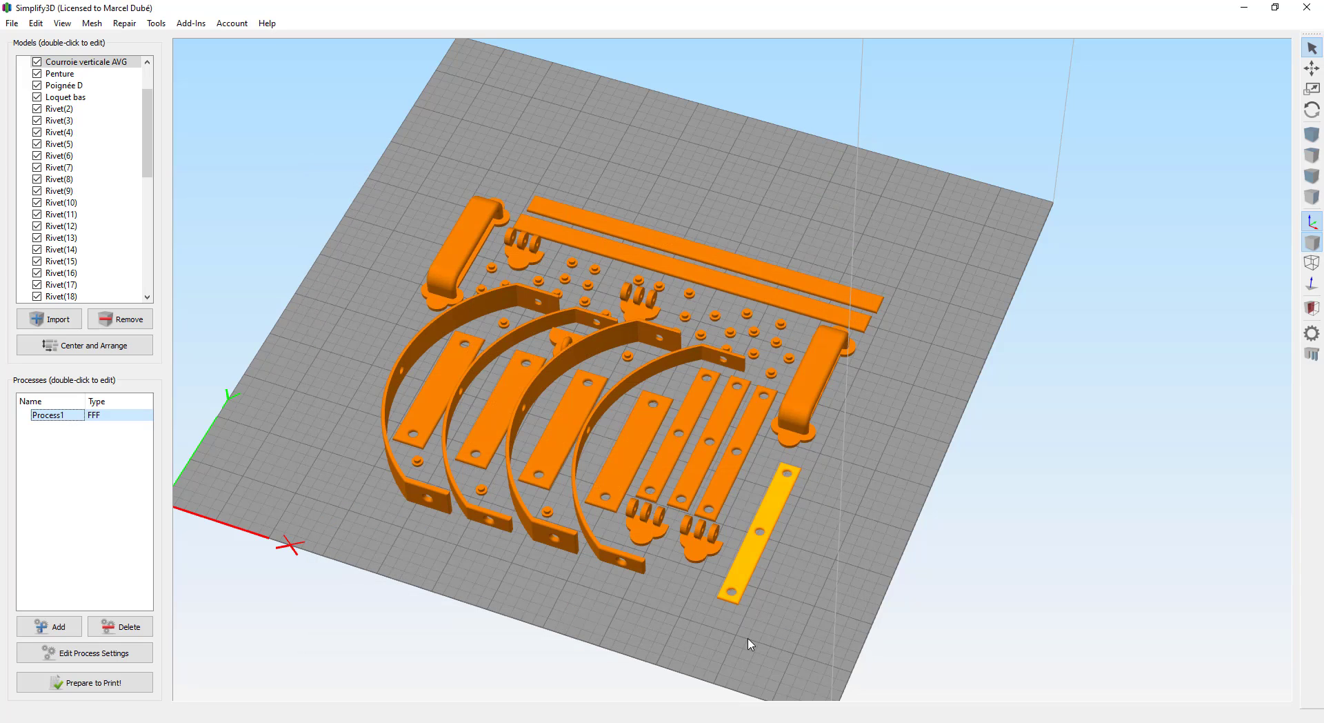
# Slice the layout for printing and inspect the toolpath preview around the straps, hinges and handle
pyautogui.click(111, 692)
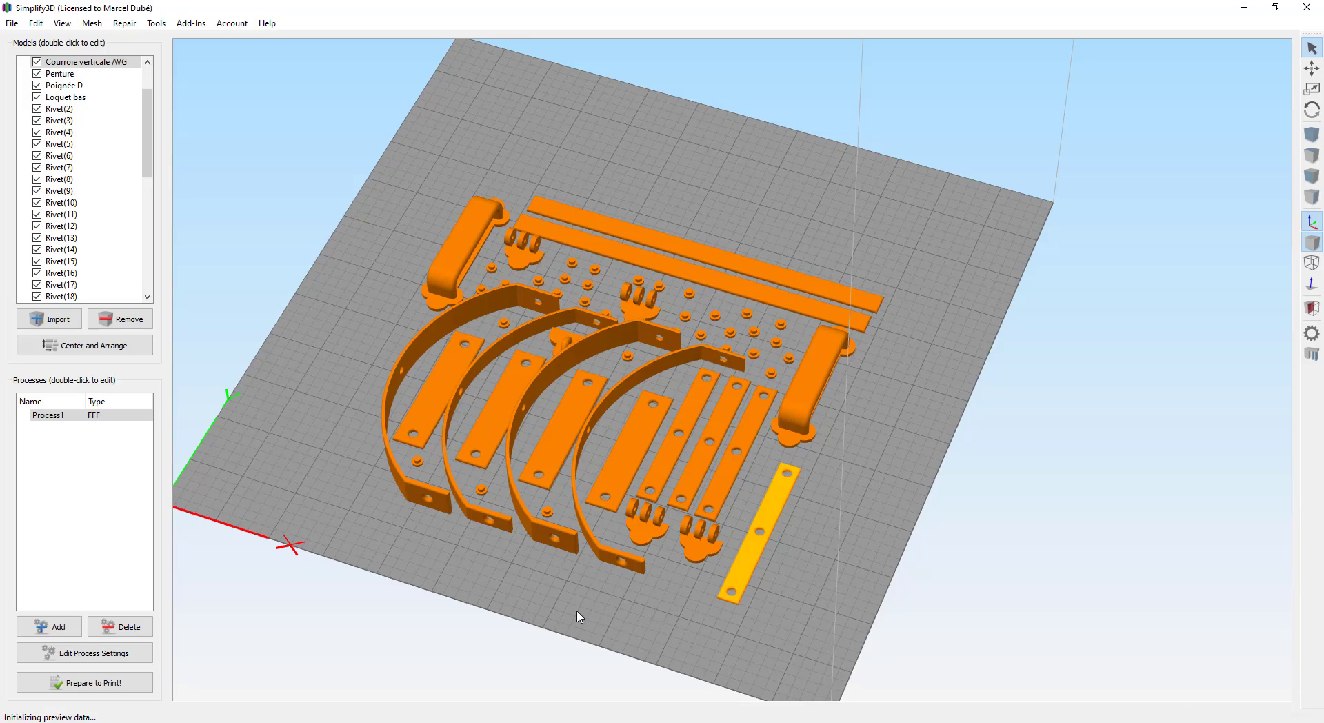
pyautogui.scroll(10, 620, 595)
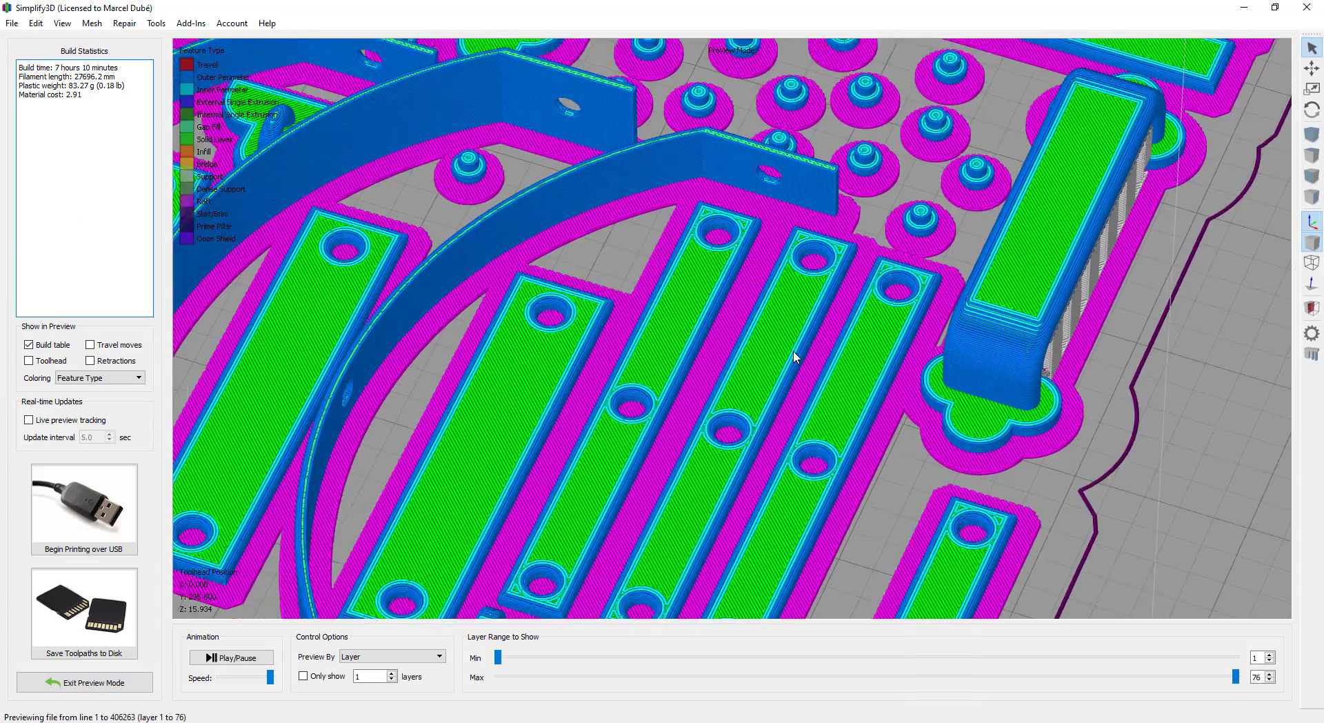
pyautogui.moveTo(793, 357); pyautogui.dragTo(886, 117, button='right')
pyautogui.moveTo(772, 415); pyautogui.dragTo(813, 389)
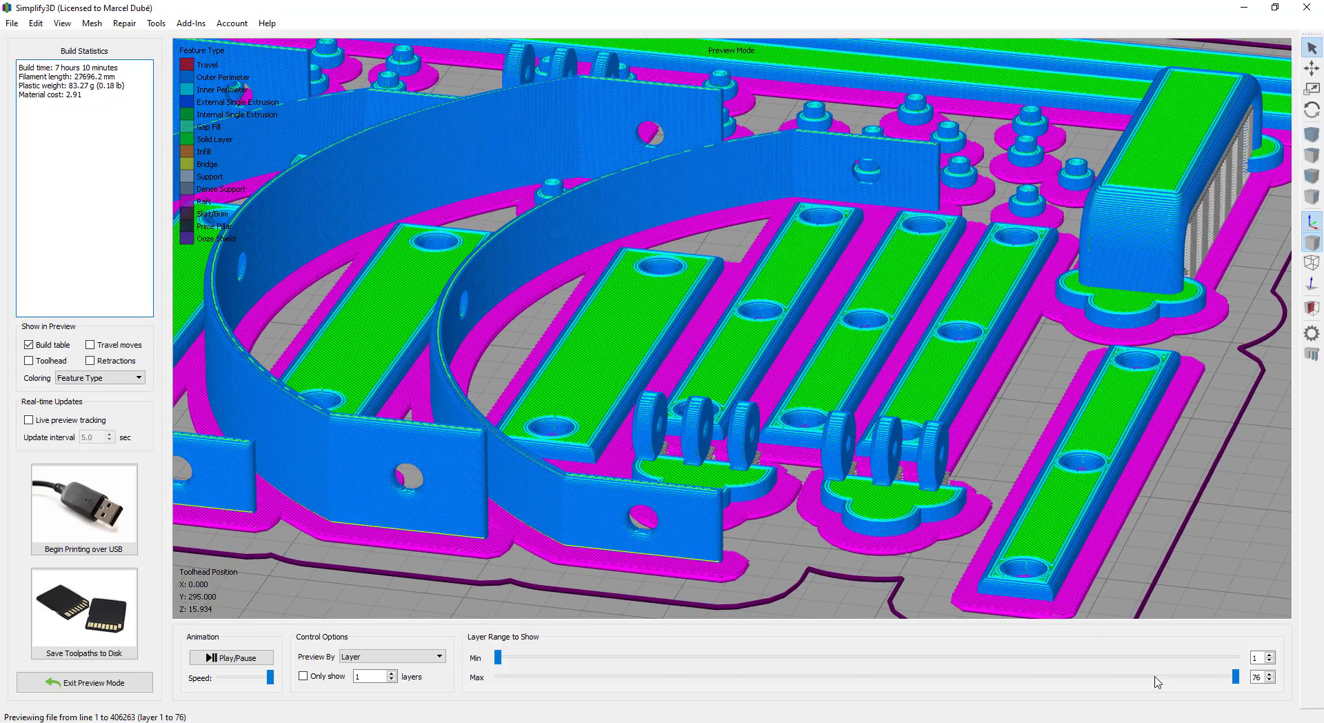
# Limit the toolpath preview to layer 1 and examine the raft and skirt across the whole layout
pyautogui.moveTo(1235, 676); pyautogui.dragTo(497, 676)
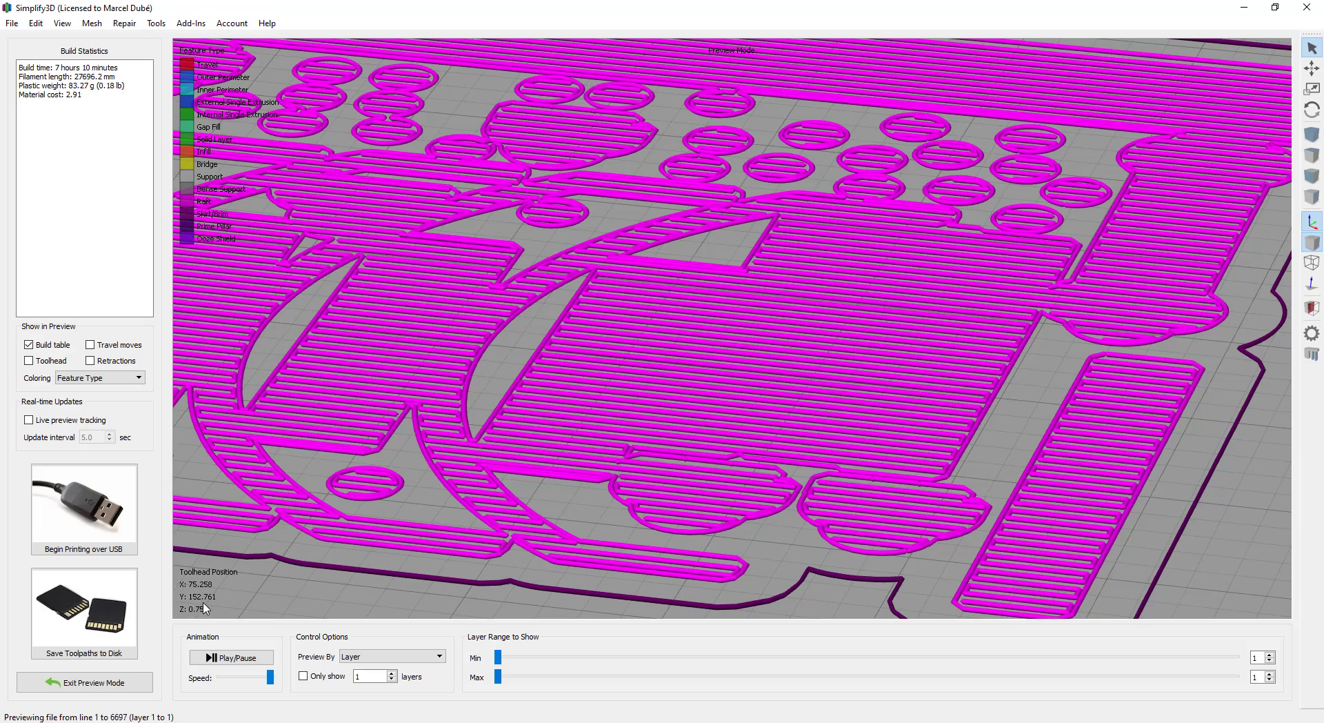
pyautogui.scroll(-6, 767, 535)
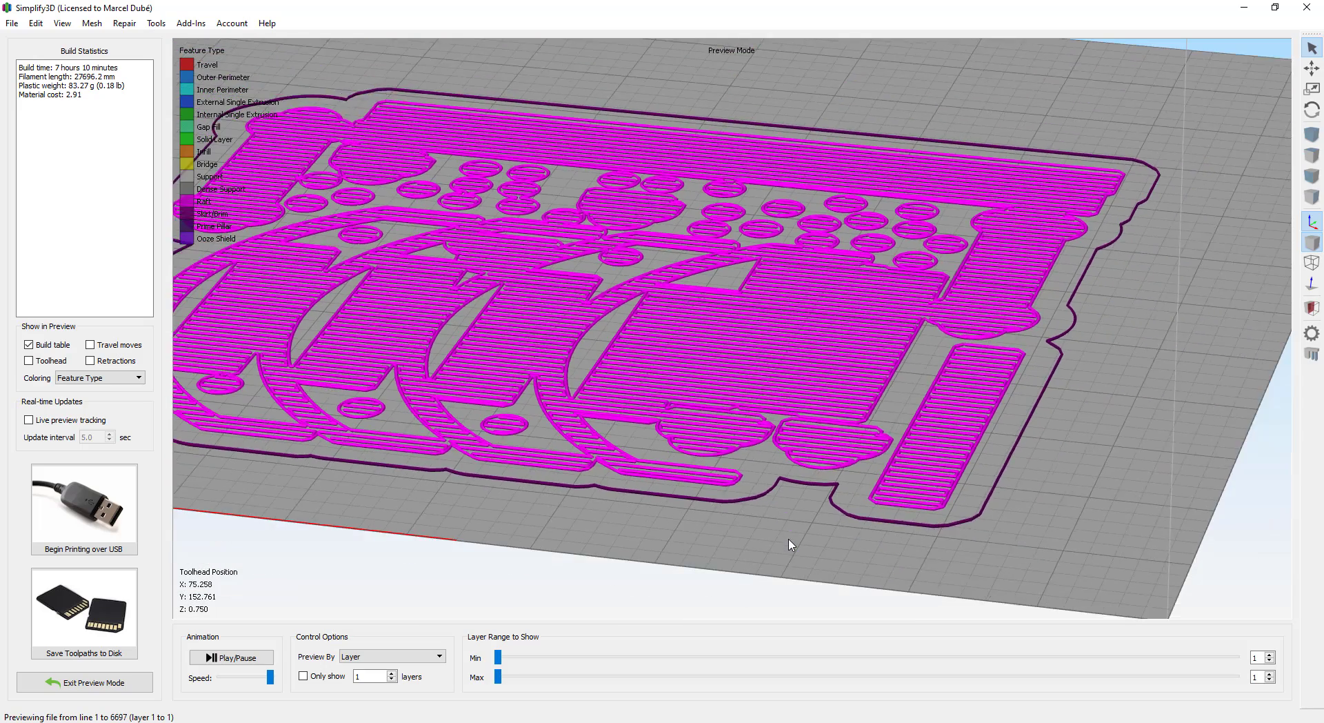
pyautogui.moveTo(780, 417); pyautogui.dragTo(827, 486, button='right')
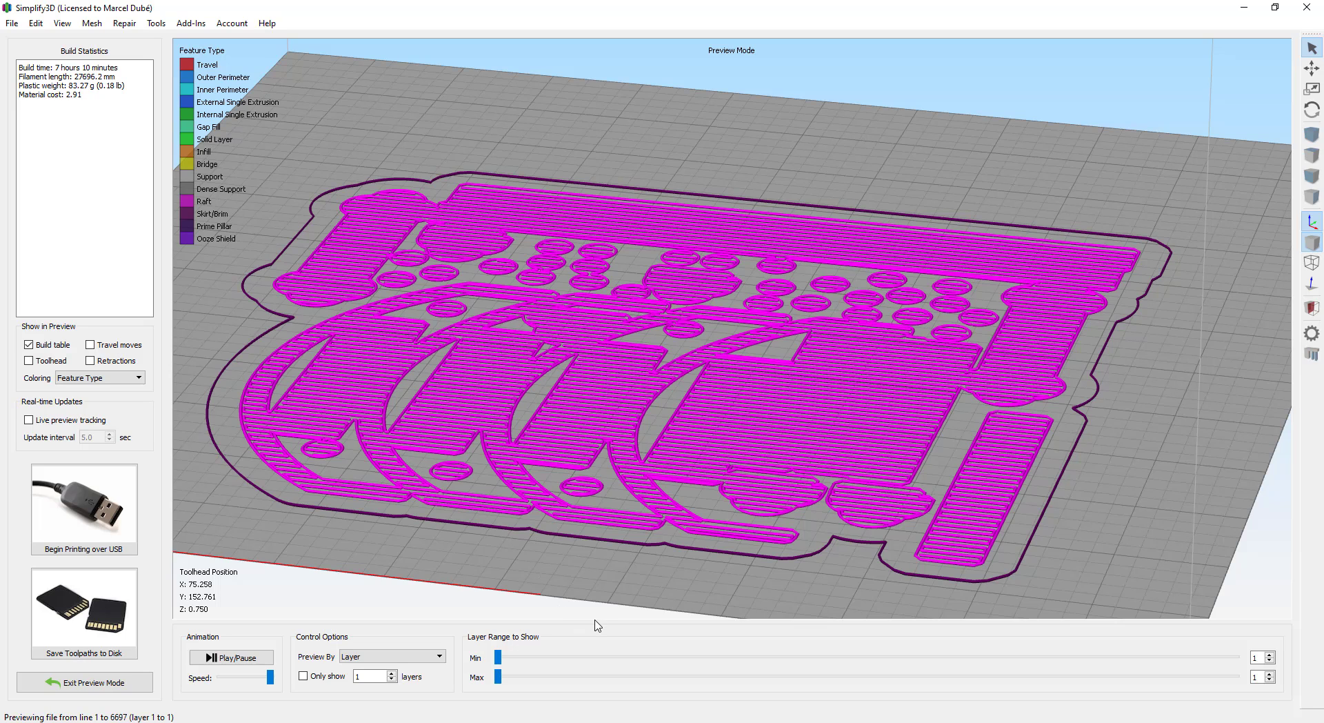
# Restore the preview to all 76 layers and examine the supports under the handles and hinges, and the rivets' rafts
pyautogui.moveTo(497, 677); pyautogui.dragTo(1242, 662)
pyautogui.moveTo(1125, 514); pyautogui.dragTo(762, 429)
pyautogui.scroll(5, 762, 431)
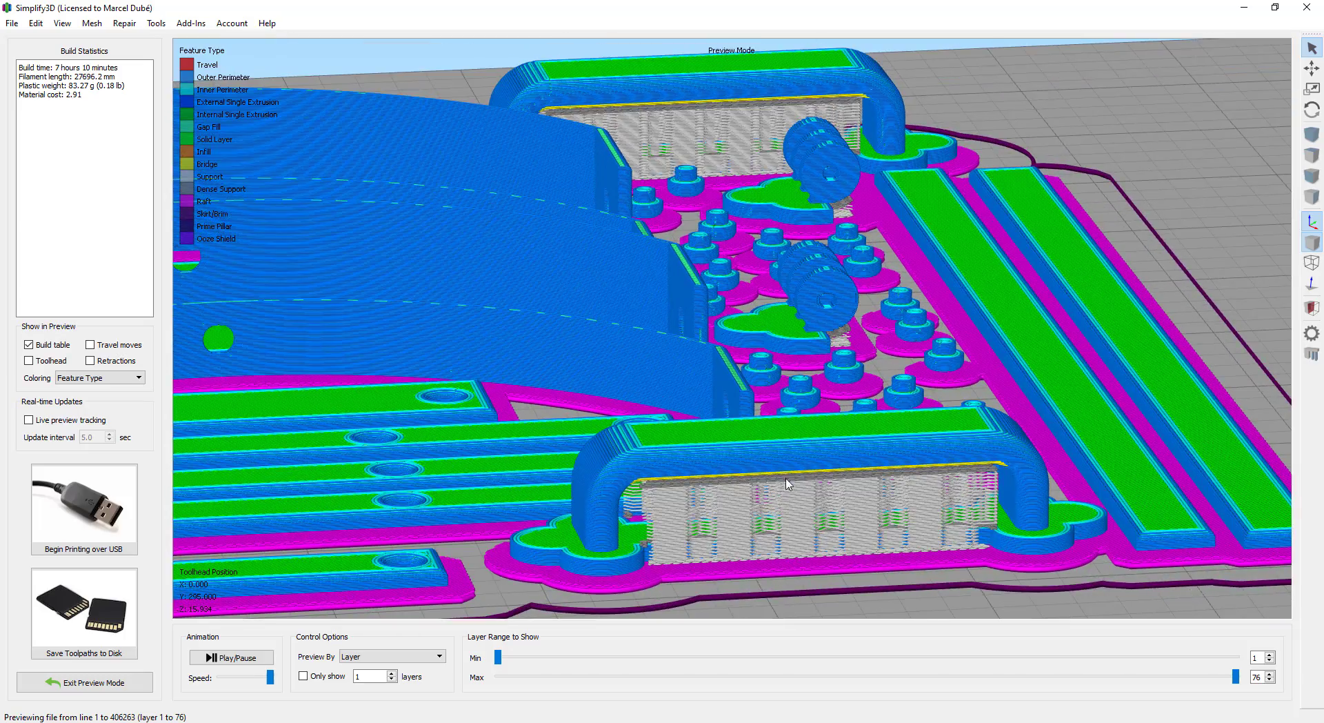
pyautogui.scroll(5, 837, 364)
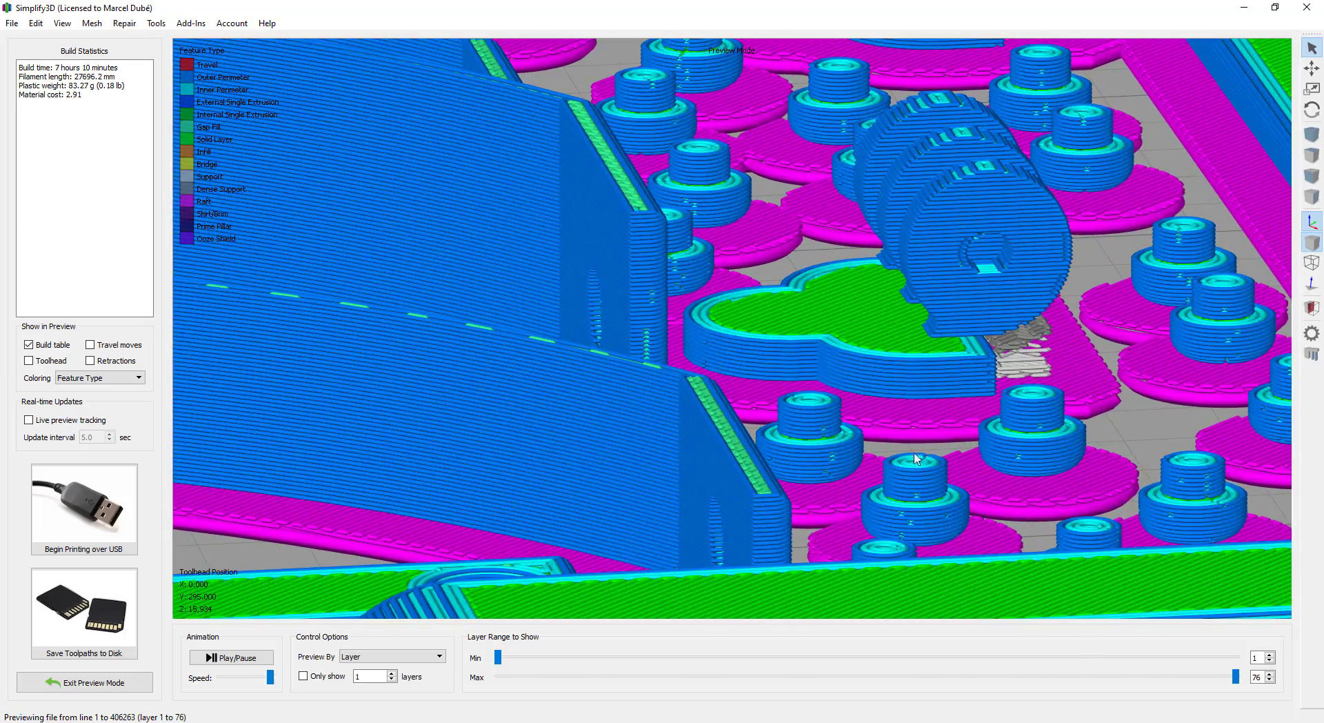
pyautogui.scroll(-5, 931, 457)
pyautogui.scroll(3, 1063, 304)
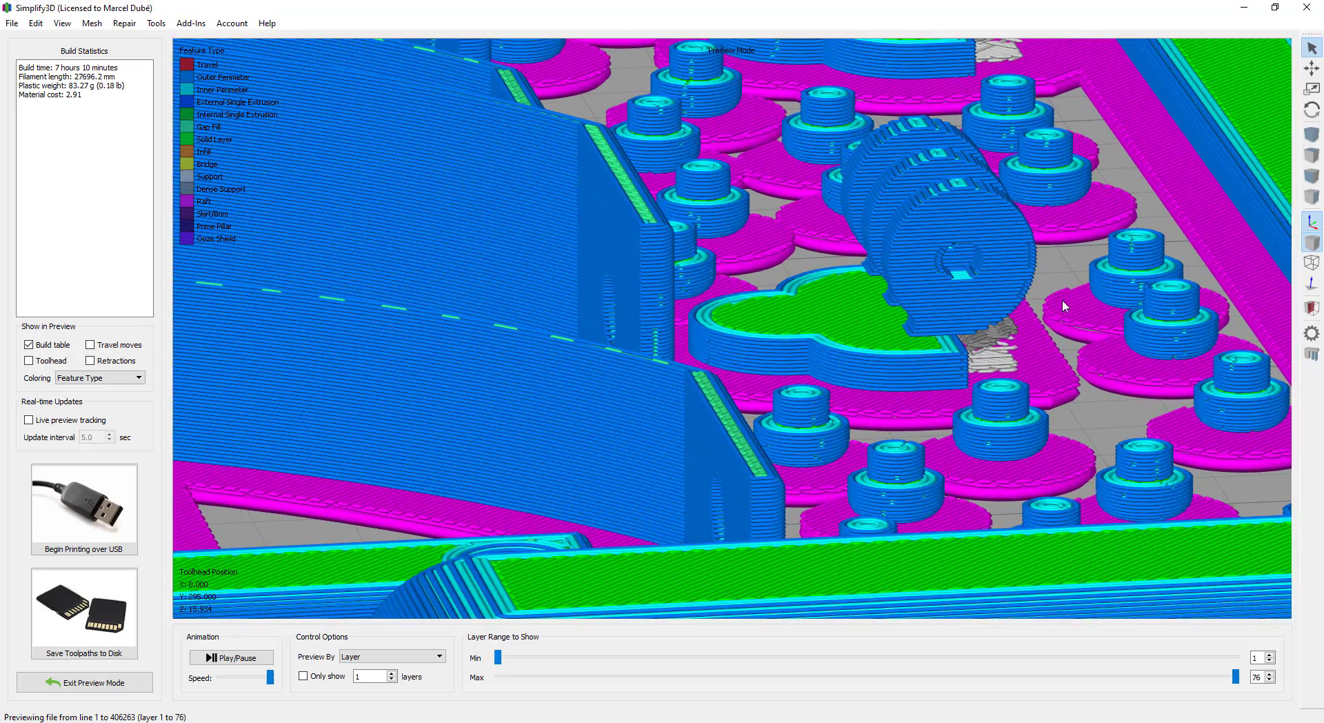
pyautogui.moveTo(1071, 410); pyautogui.dragTo(482, 438)
pyautogui.scroll(-2, 560, 468)
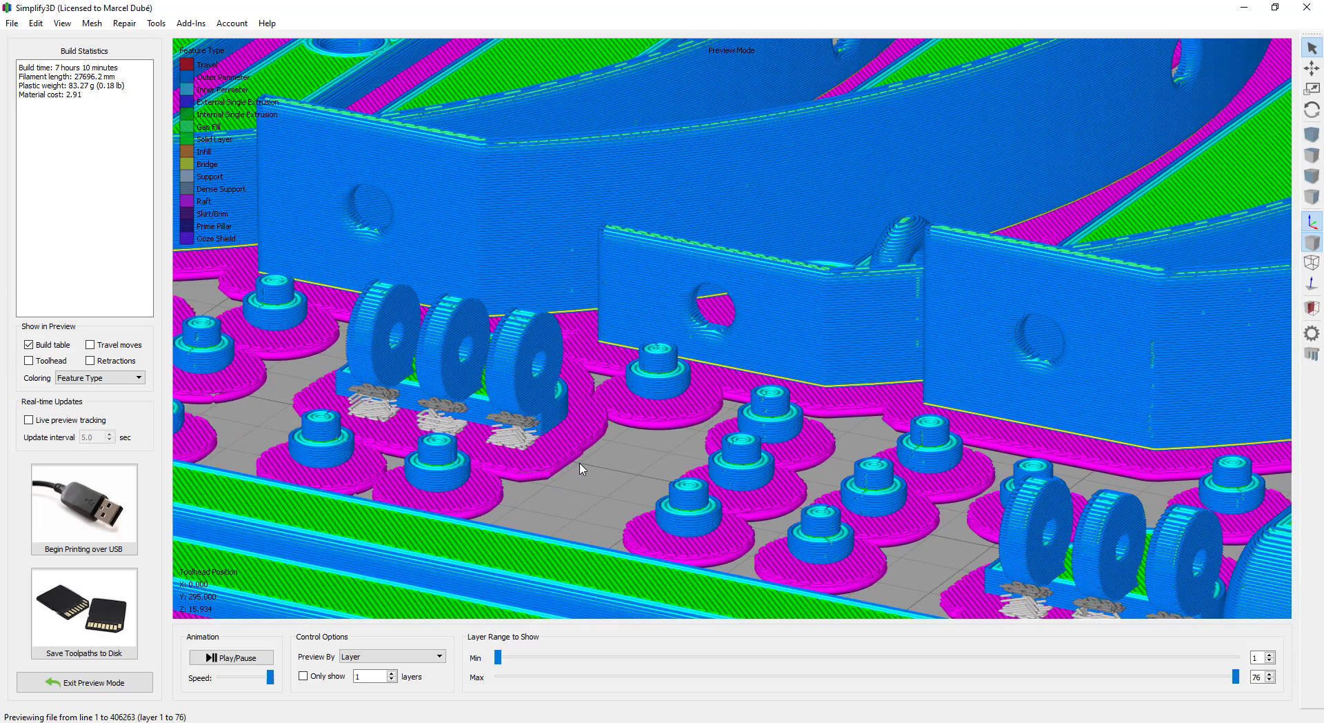
pyautogui.moveTo(674, 432); pyautogui.dragTo(693, 412)
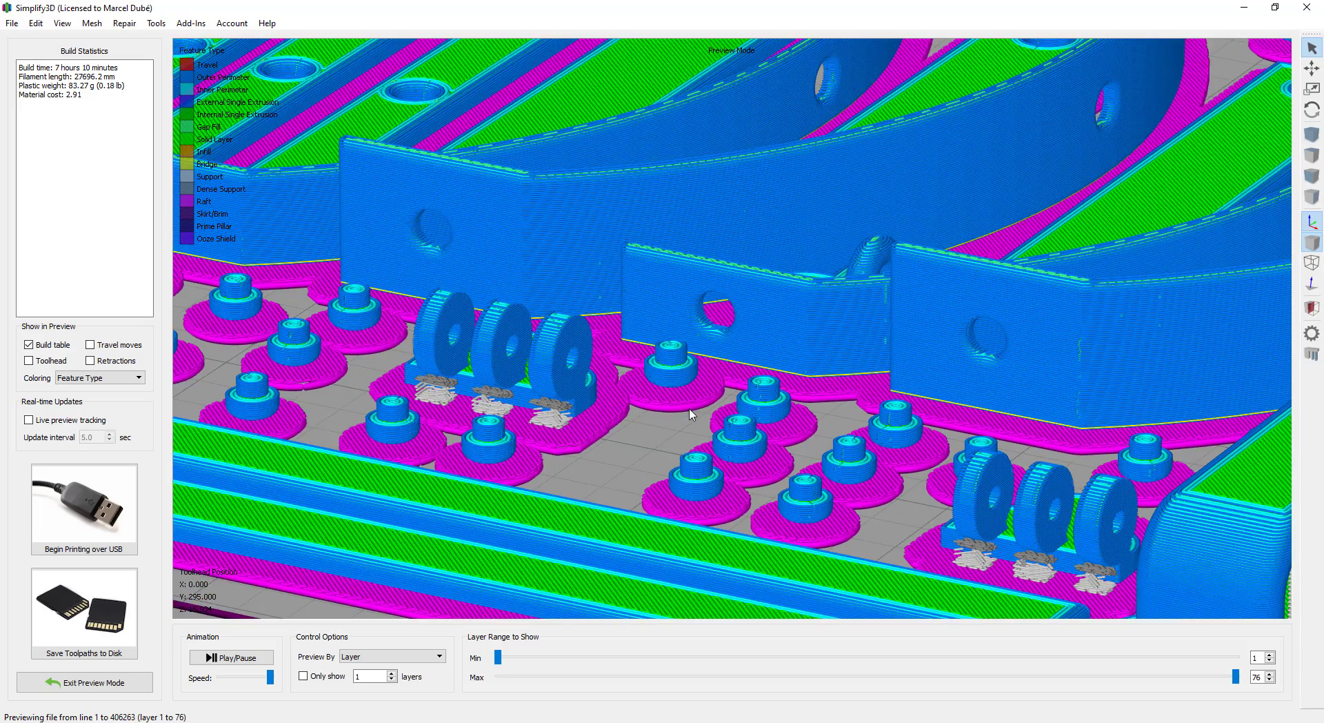
pyautogui.scroll(3, 479, 431)
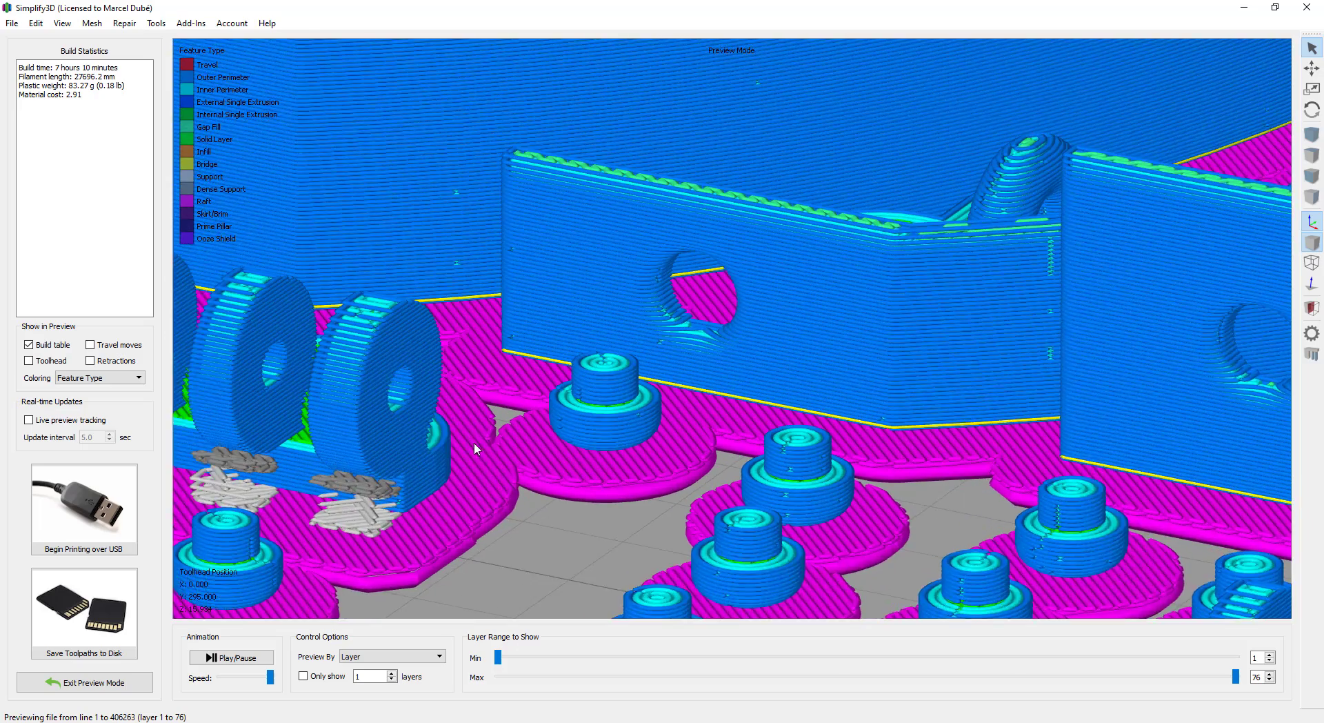
pyautogui.scroll(3, 475, 448)
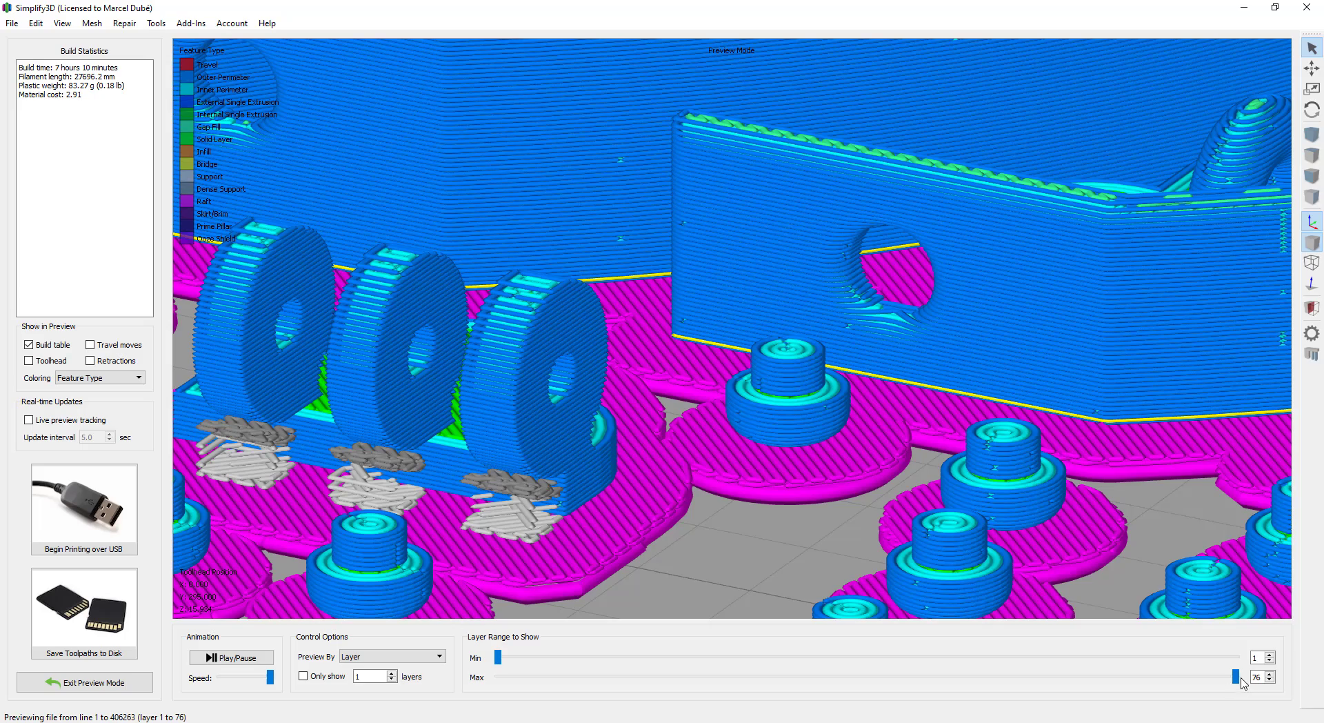
# Limit the preview to the first 16 layers to examine the supports below the hinge knuckles, and exit the preview
pyautogui.moveTo(1235, 677); pyautogui.dragTo(893, 678)
pyautogui.scroll(4, 557, 462)
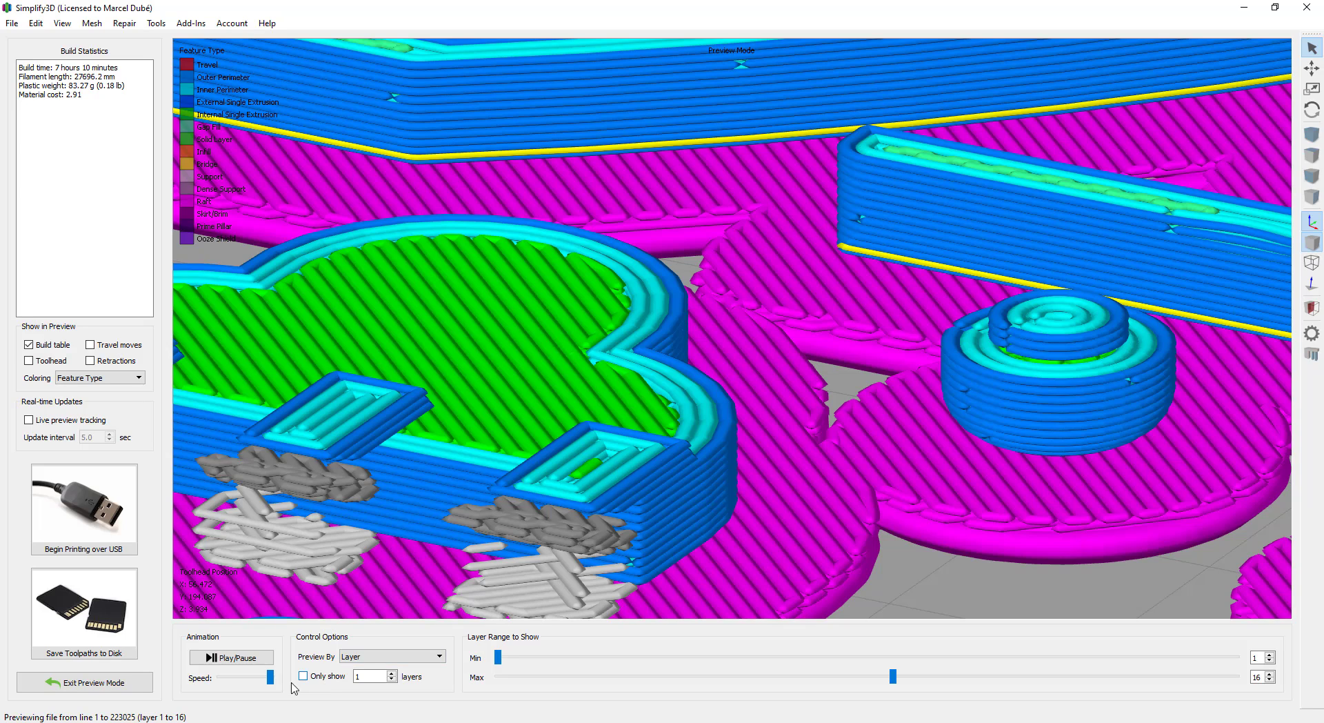
pyautogui.click(135, 683)
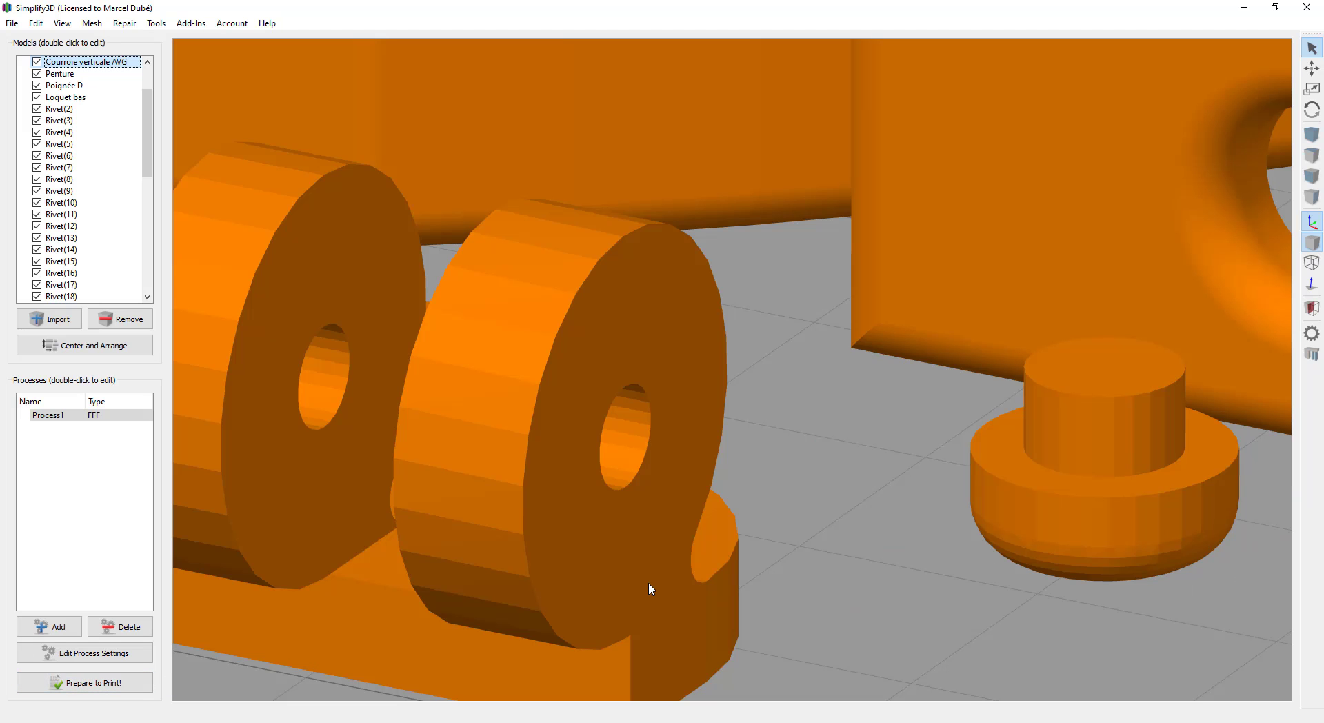
# Stand the two hinges among the rivets on end by placing the knuckles' side faces on the bed
pyautogui.hotkey('ctrl', 'l')
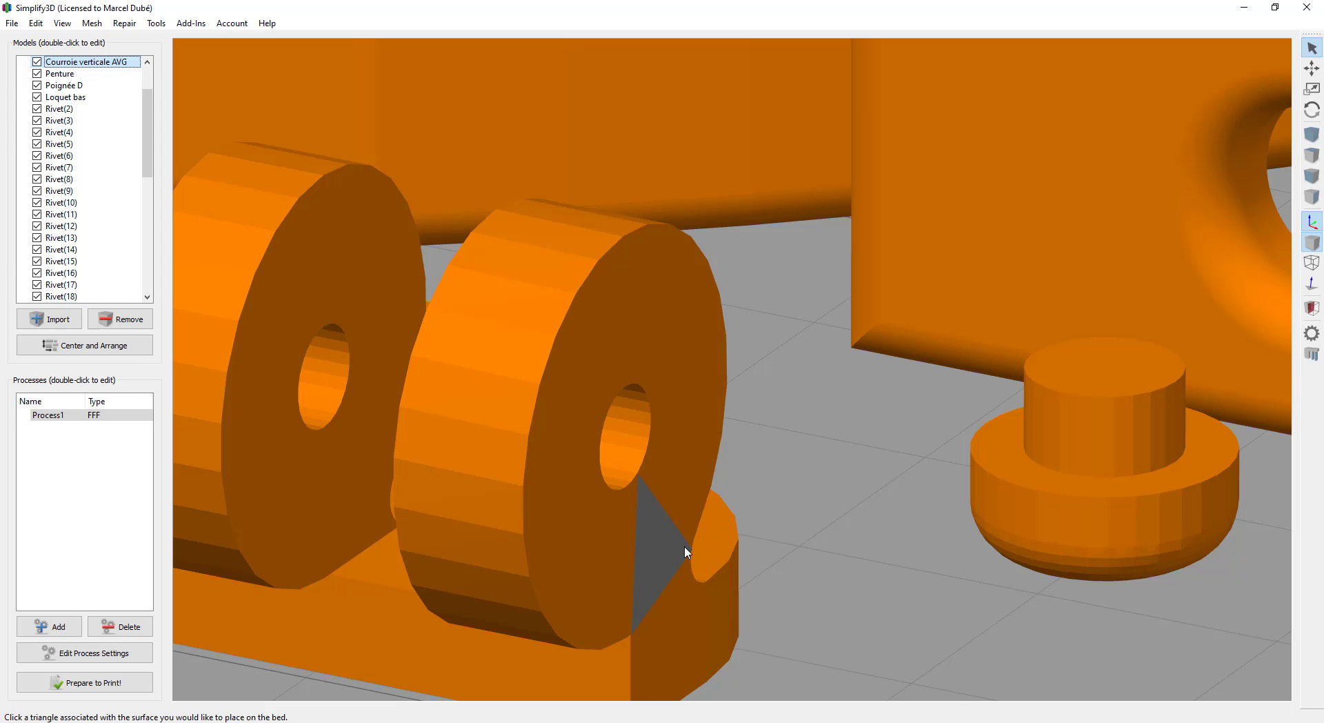
pyautogui.click(686, 552)
pyautogui.scroll(-10, 842, 490)
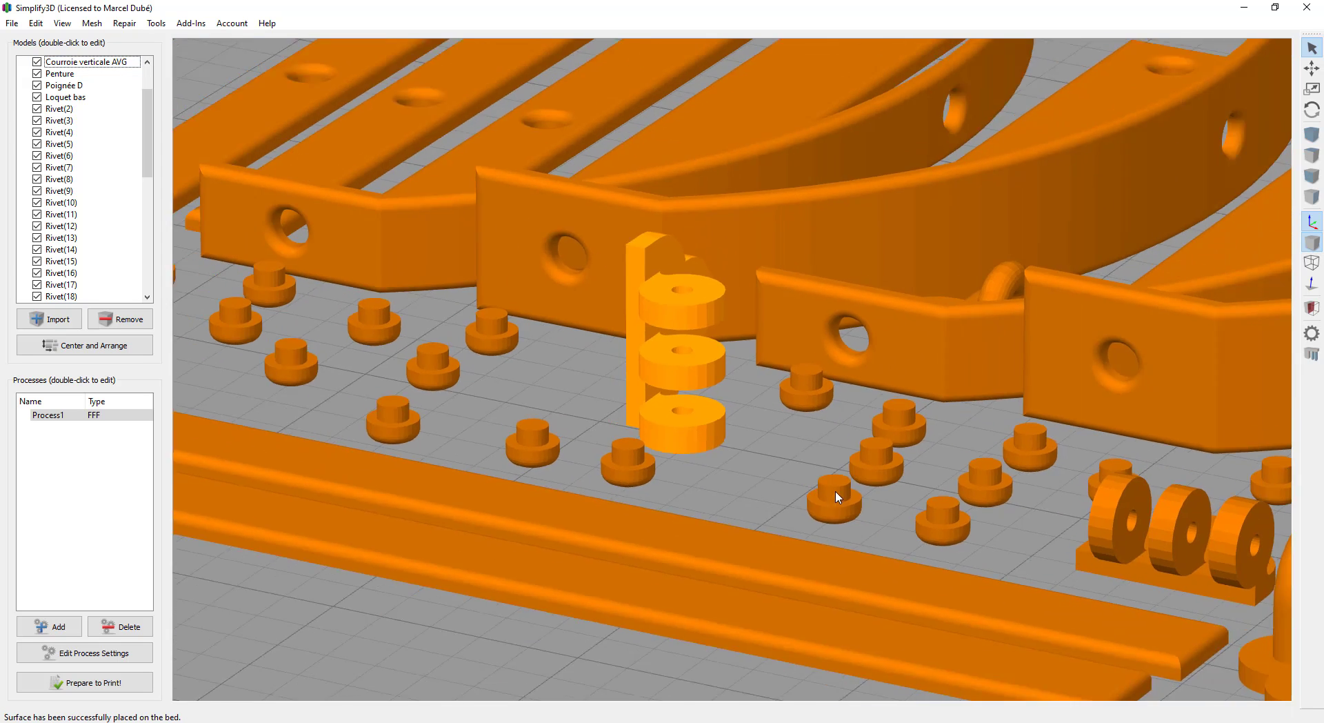
pyautogui.scroll(-3, 838, 496)
pyautogui.hotkey('ctrl', 'l')
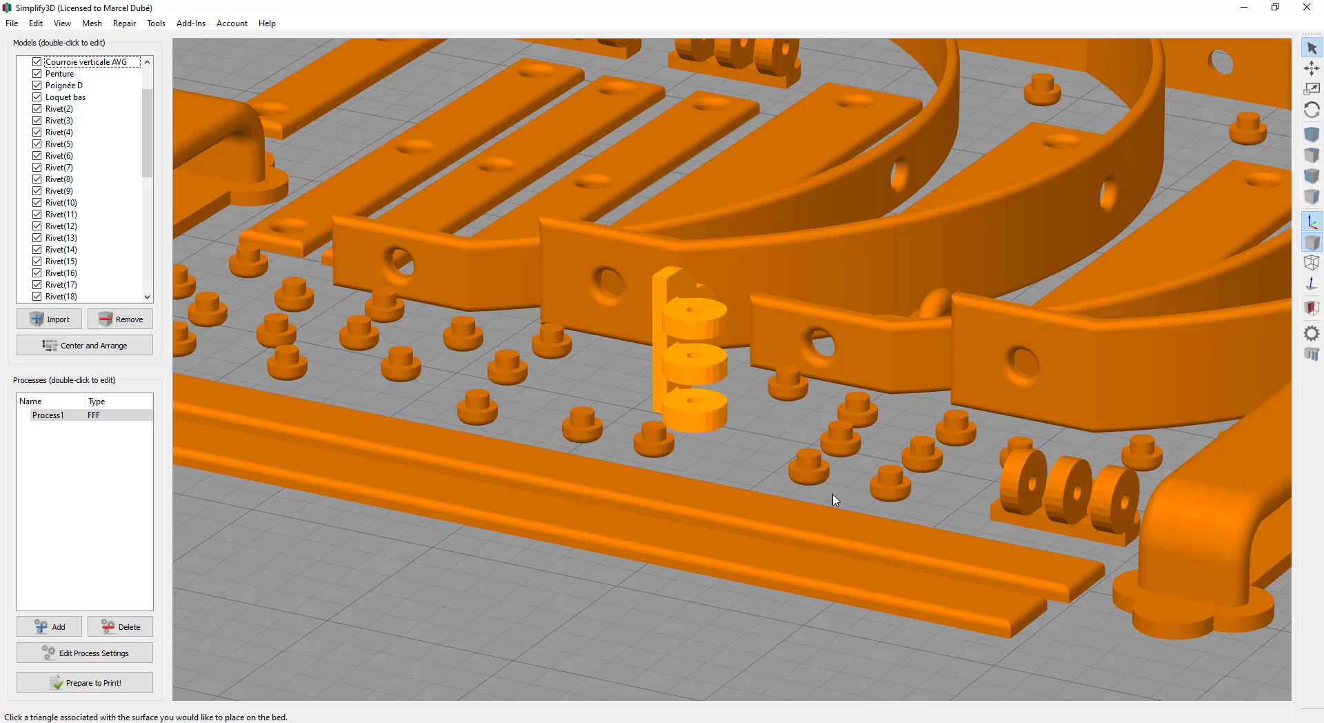
pyautogui.click(1131, 518)
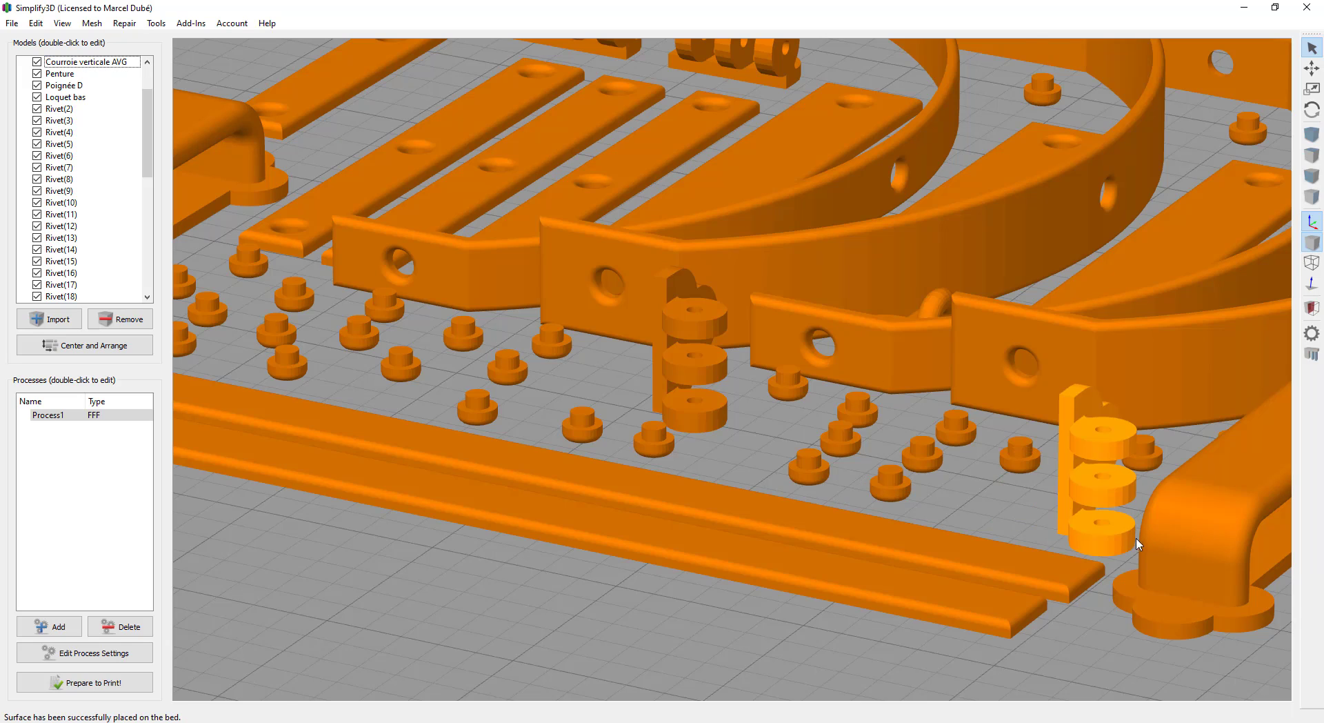
# Stand the two hinges behind the flat straps on end by placing the knuckles' side faces on the bed
pyautogui.scroll(-5, 768, 123)
pyautogui.scroll(5, 768, 123)
pyautogui.scroll(-5, 771, 127)
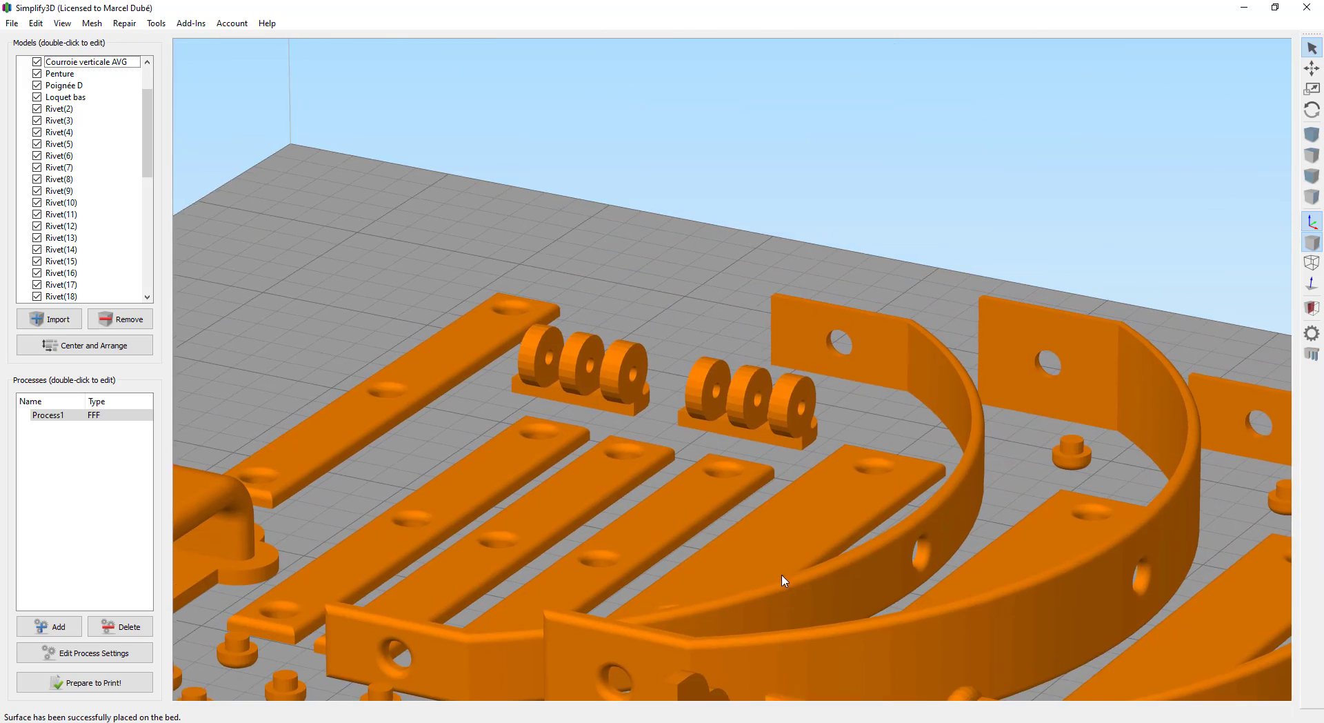
pyautogui.scroll(3, 759, 550)
pyautogui.hotkey('ctrl', 'l')
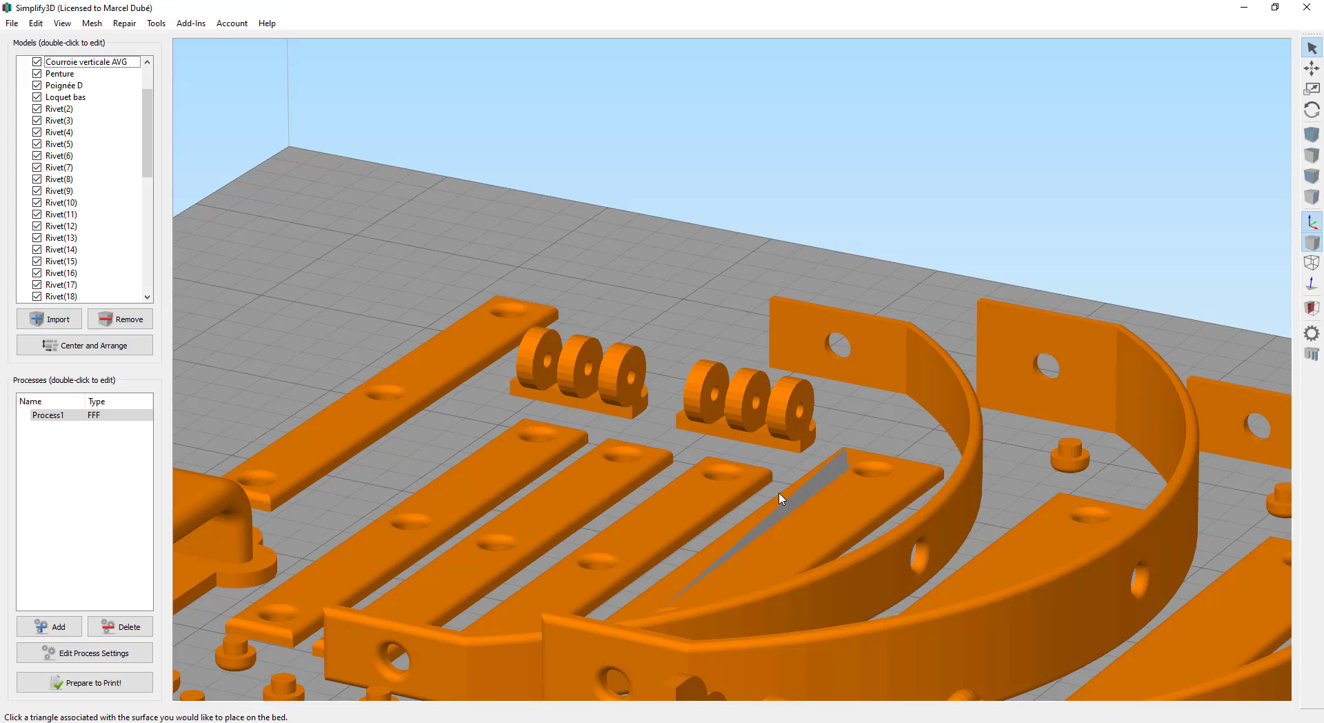
pyautogui.click(796, 427)
pyautogui.hotkey('ctrl', 'l')
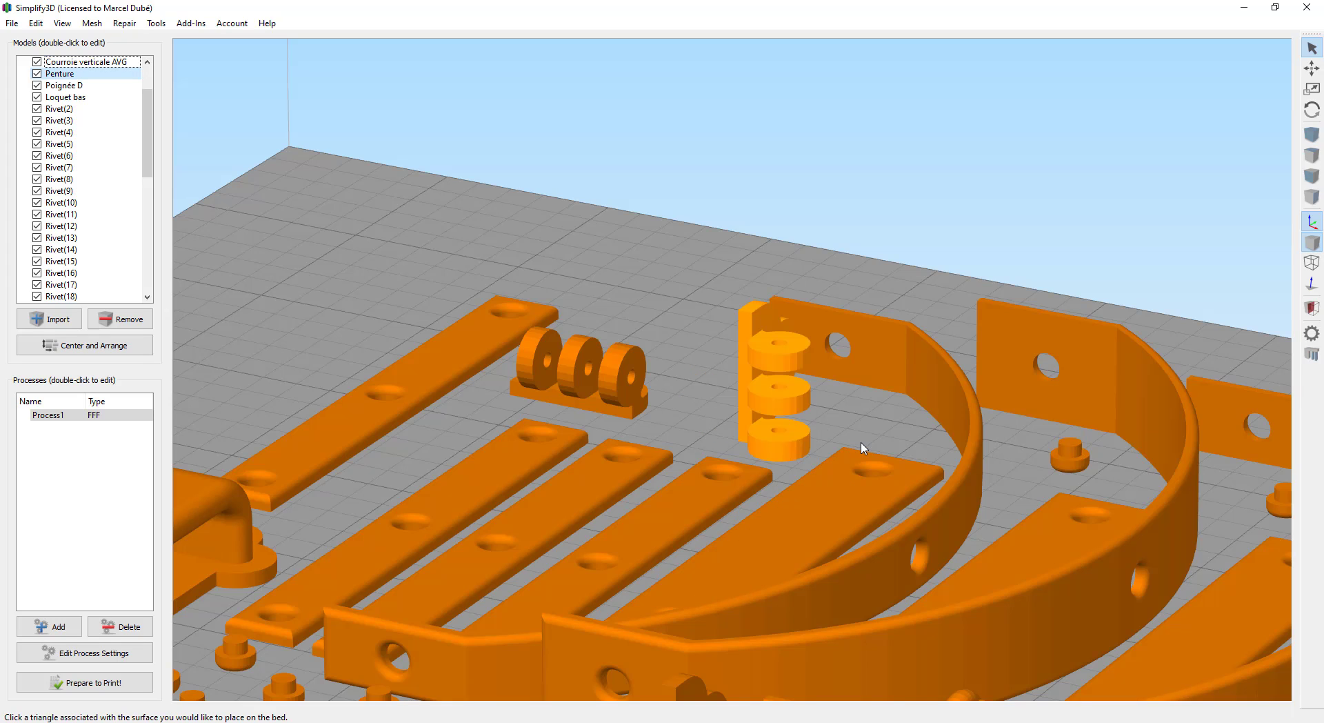
pyautogui.click(627, 391)
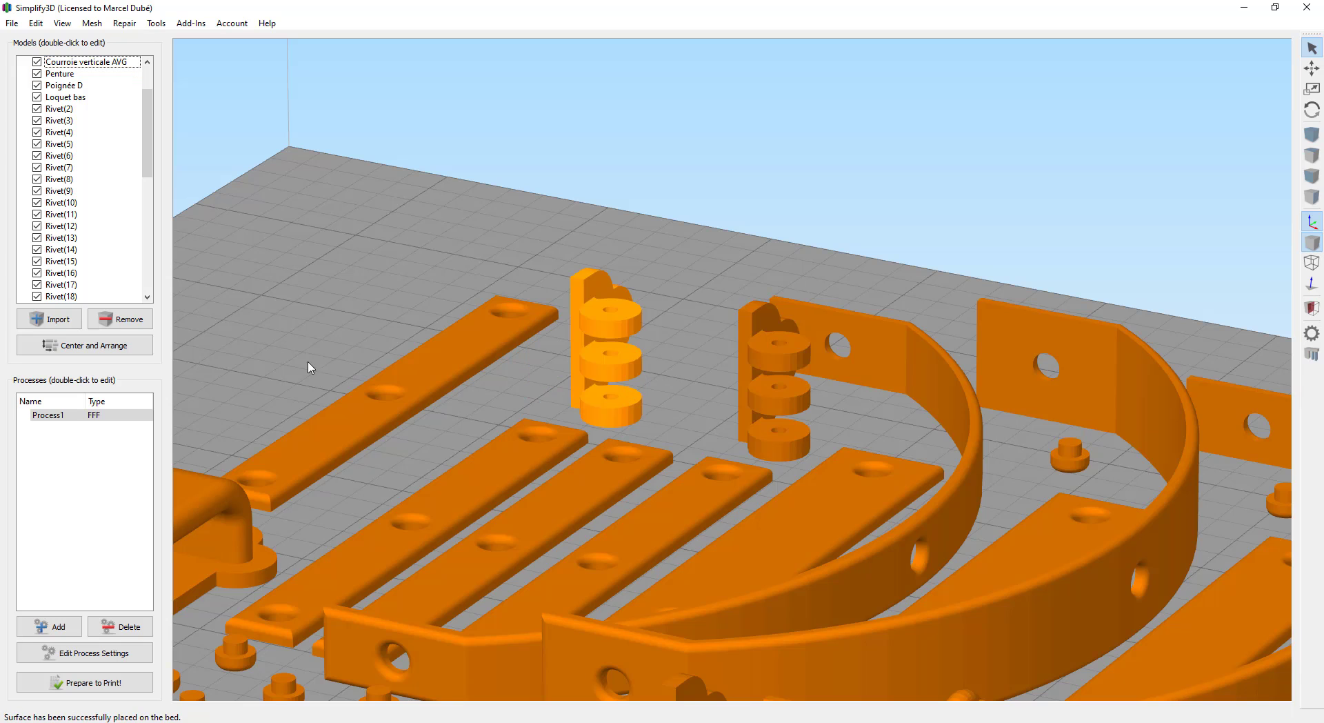
pyautogui.click(149, 347)
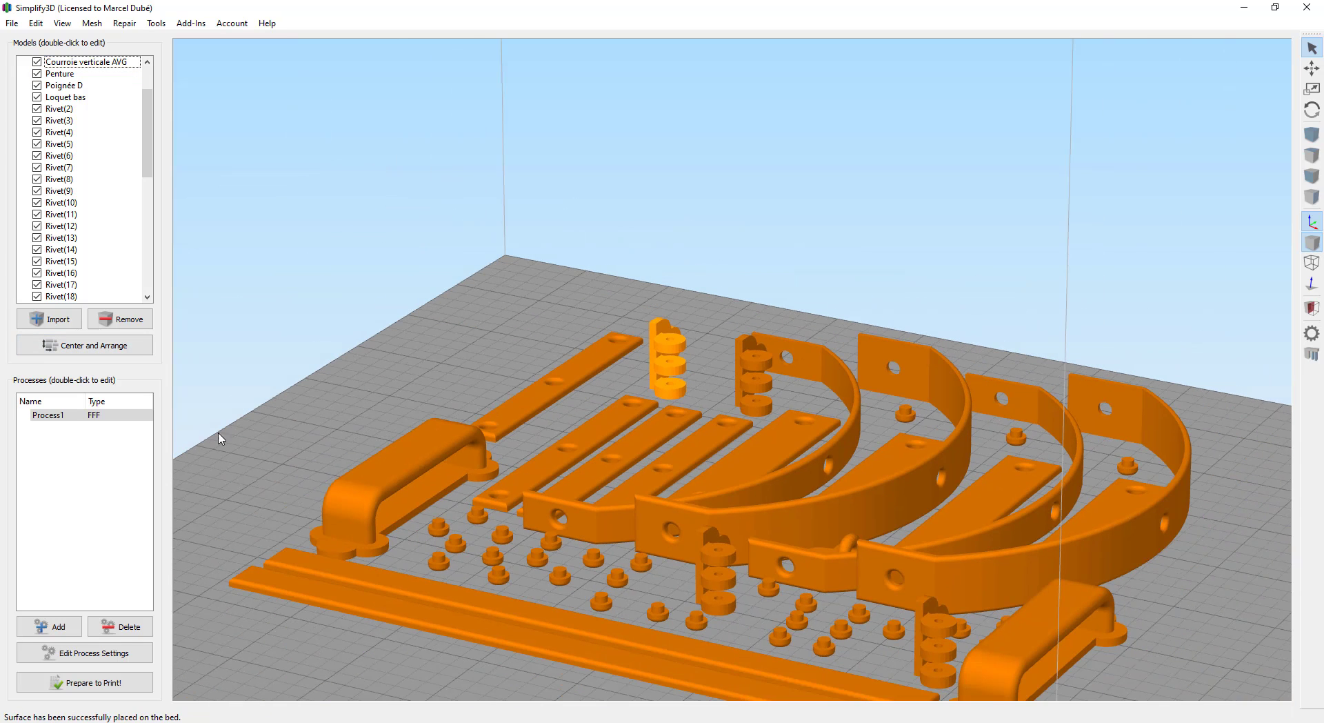
# Generate the toolpaths, examine the gaps between the upright hinge's knuckles, and exit the preview
pyautogui.click(143, 682)
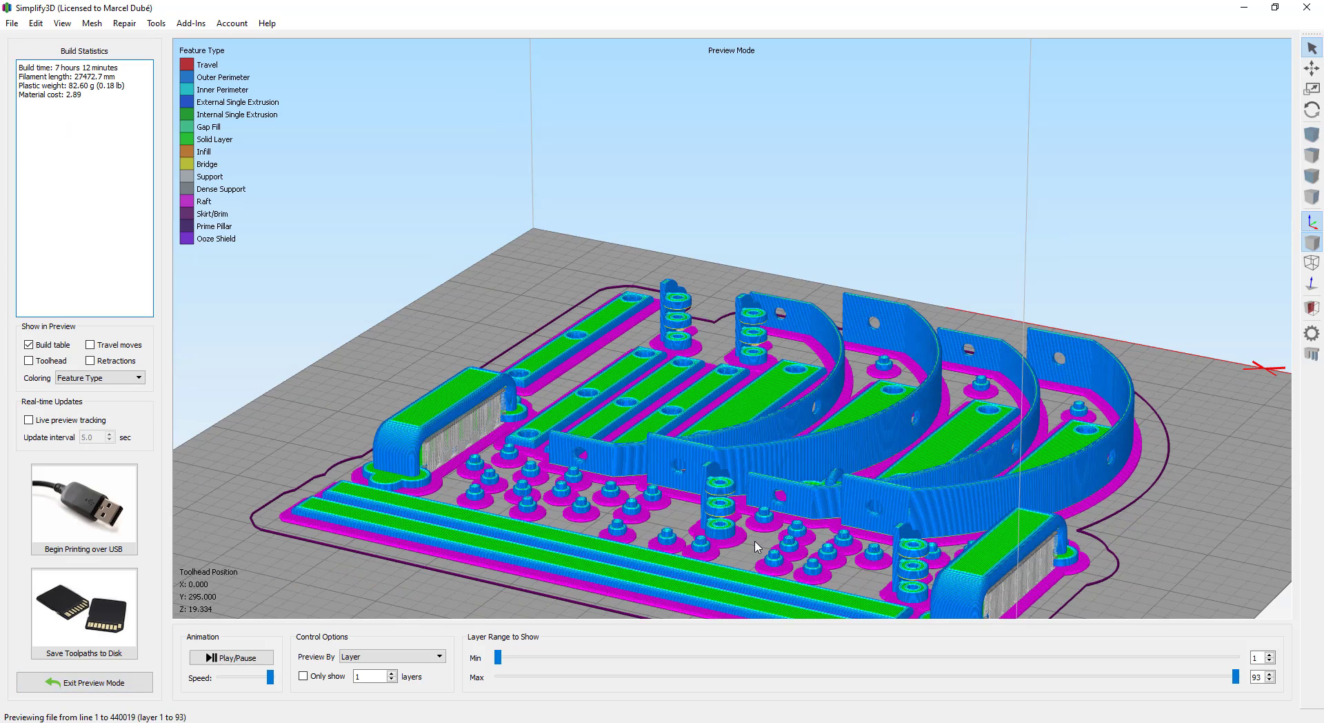
pyautogui.scroll(3, 750, 543)
pyautogui.scroll(3, 783, 428)
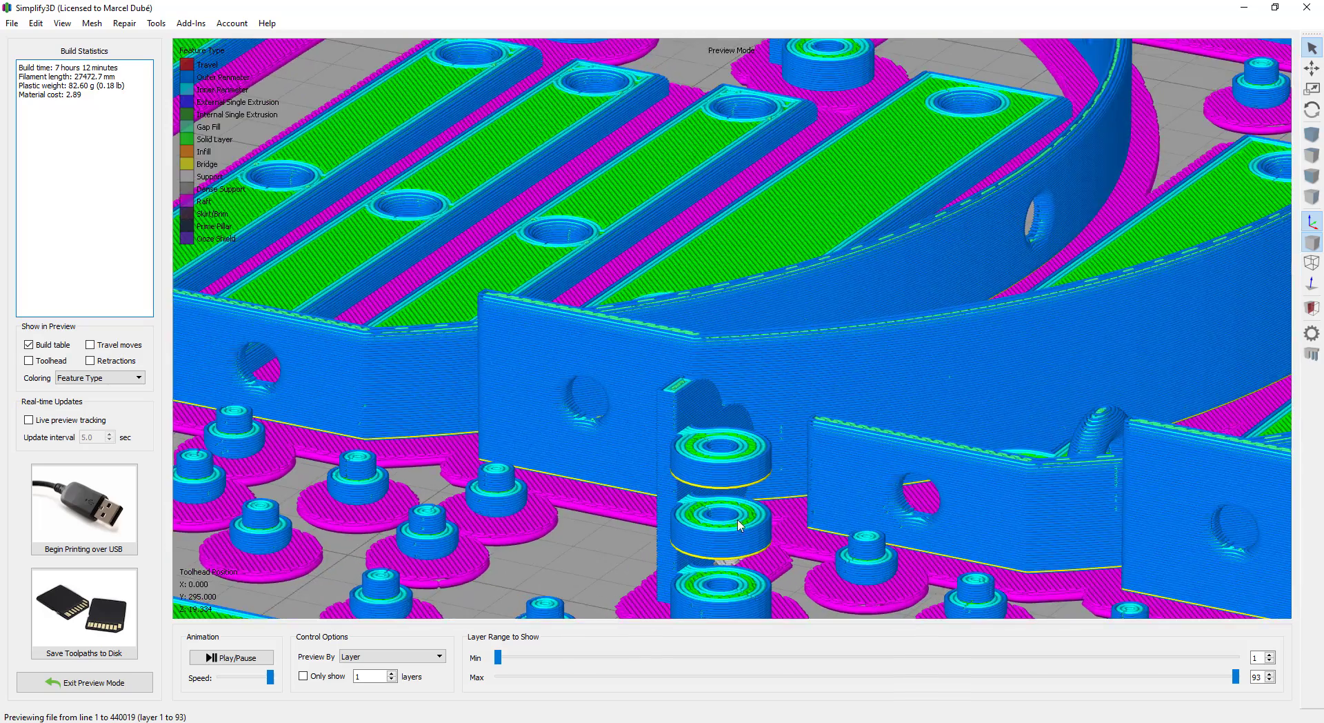
pyautogui.click(134, 679)
# Set the support type of Process1 to Normal in the process settings
pyautogui.click(137, 656)
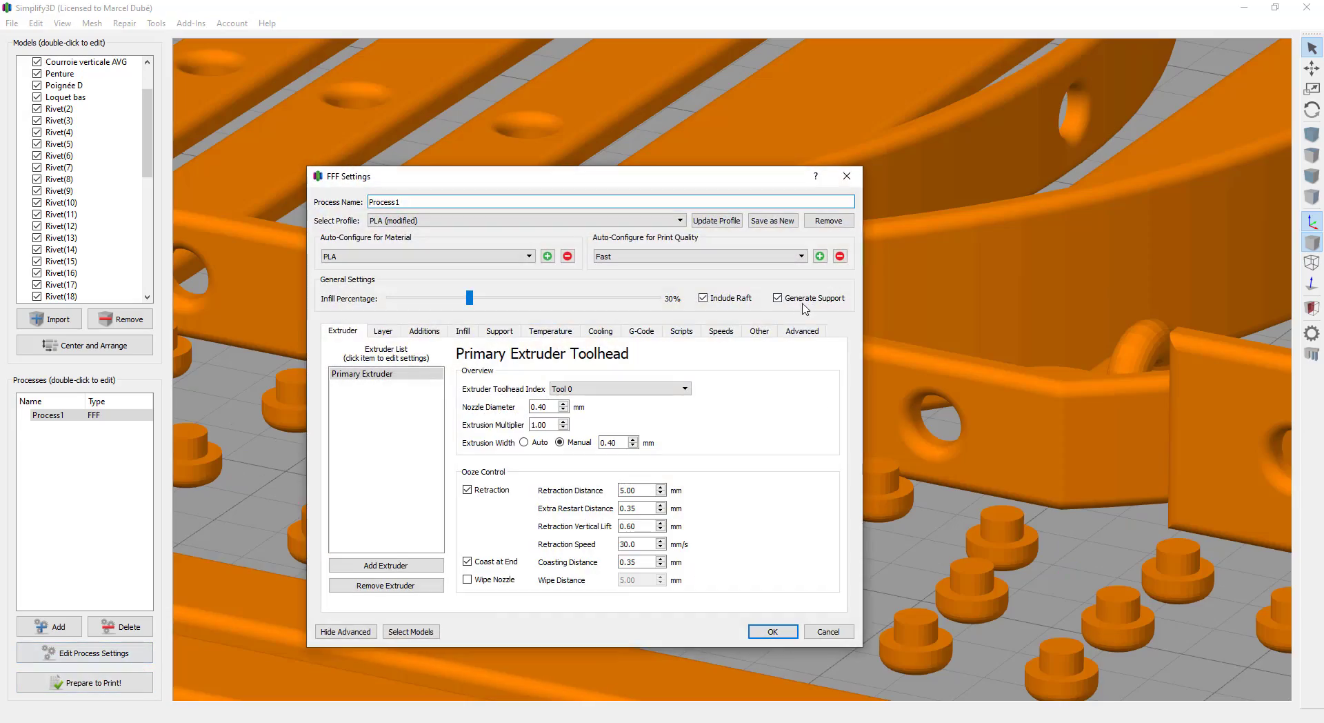
pyautogui.click(501, 332)
pyautogui.click(658, 378)
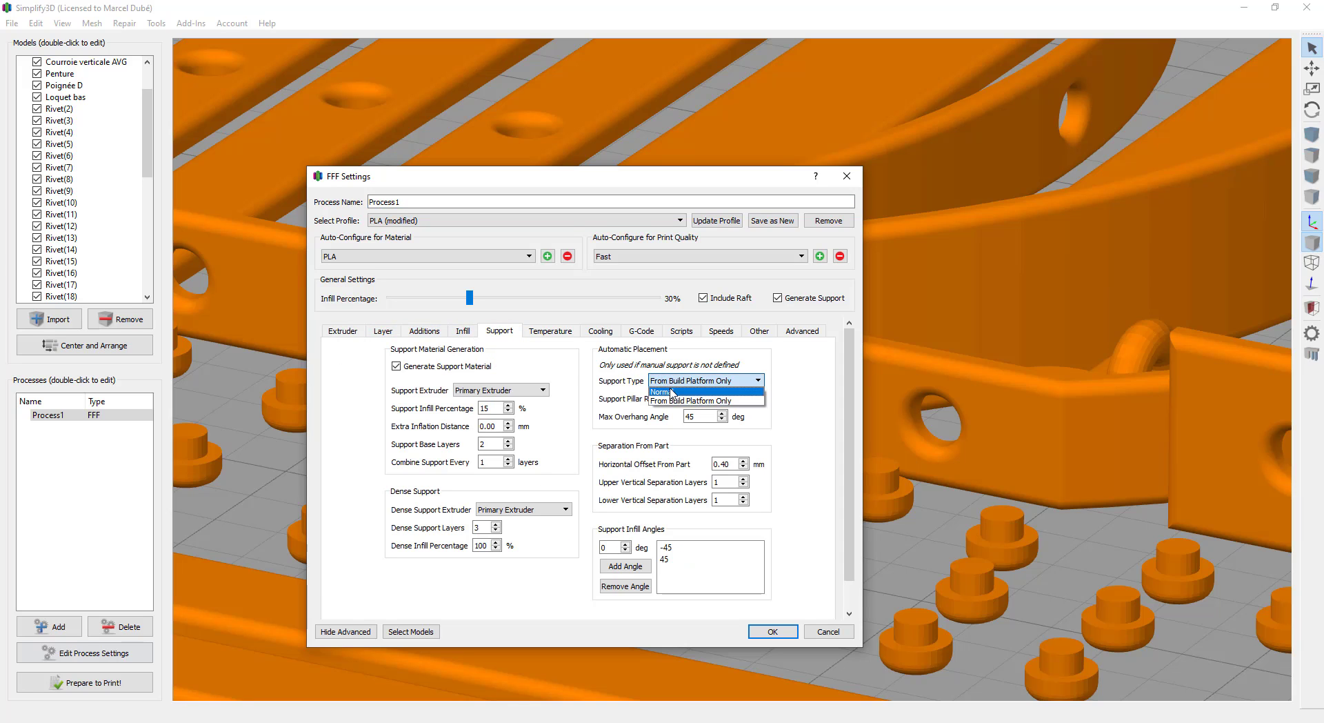
pyautogui.click(690, 391)
pyautogui.click(774, 632)
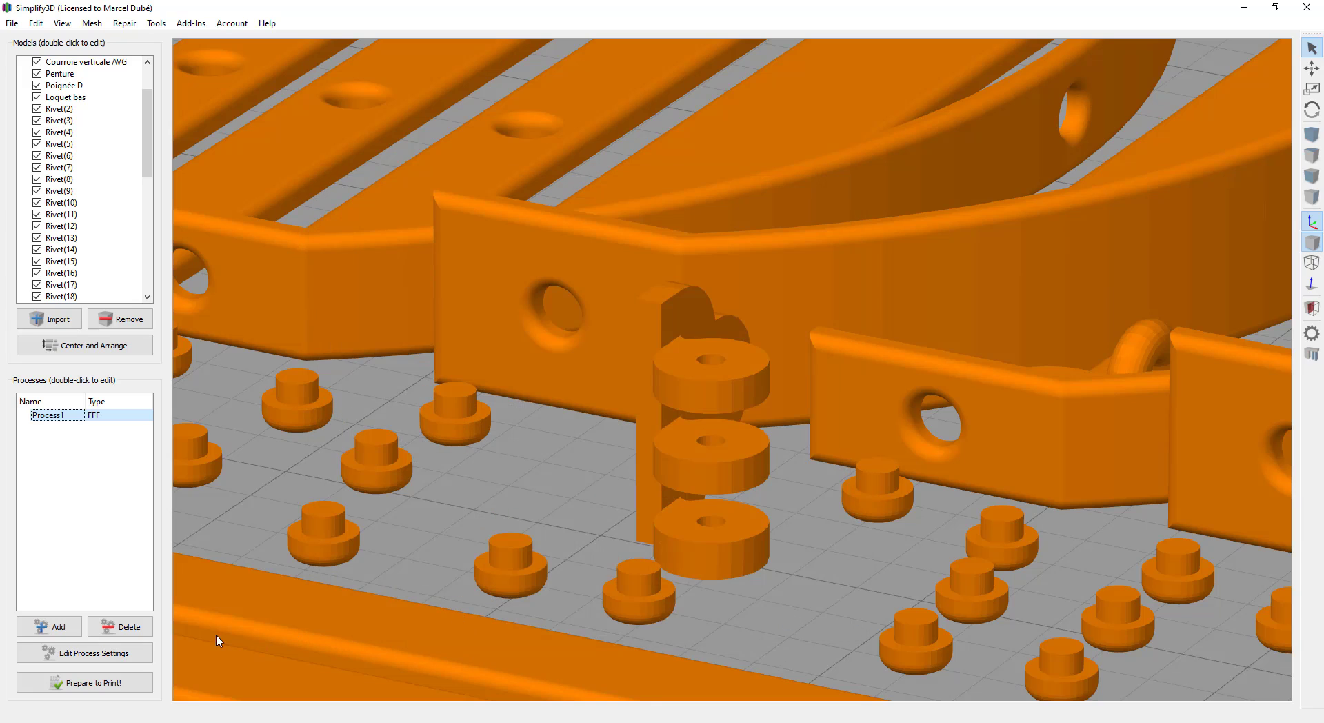
# Regenerate the toolpaths, examine the support layers between the upright hinge's knuckles, and exit the preview
pyautogui.click(125, 686)
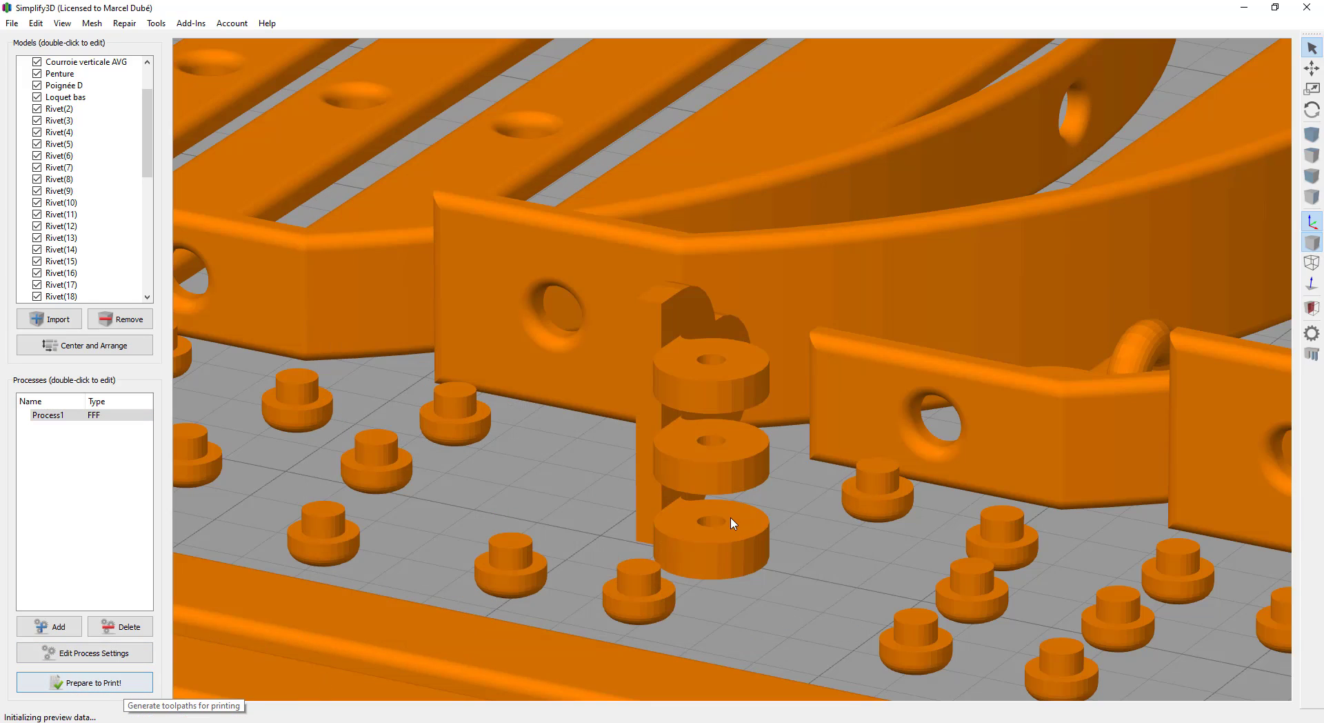
pyautogui.scroll(5, 805, 560)
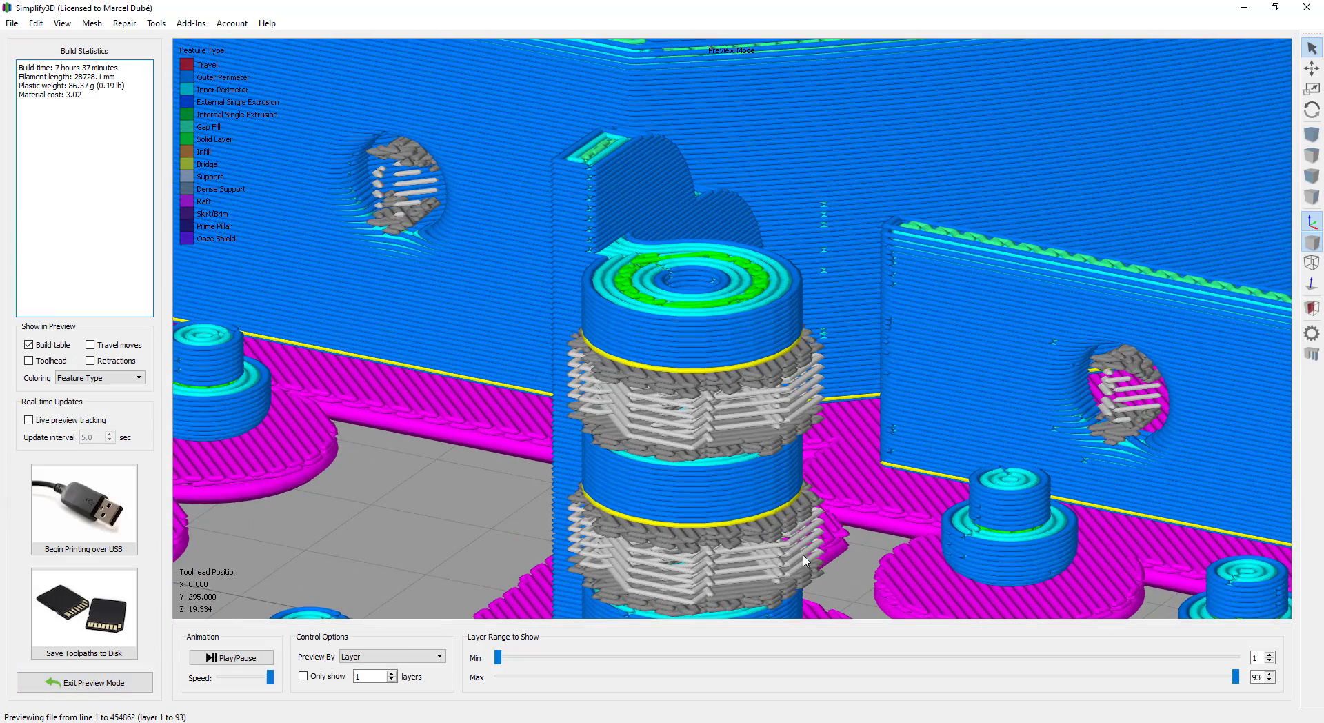
pyautogui.moveTo(861, 556); pyautogui.dragTo(808, 462)
pyautogui.scroll(4, 503, 316)
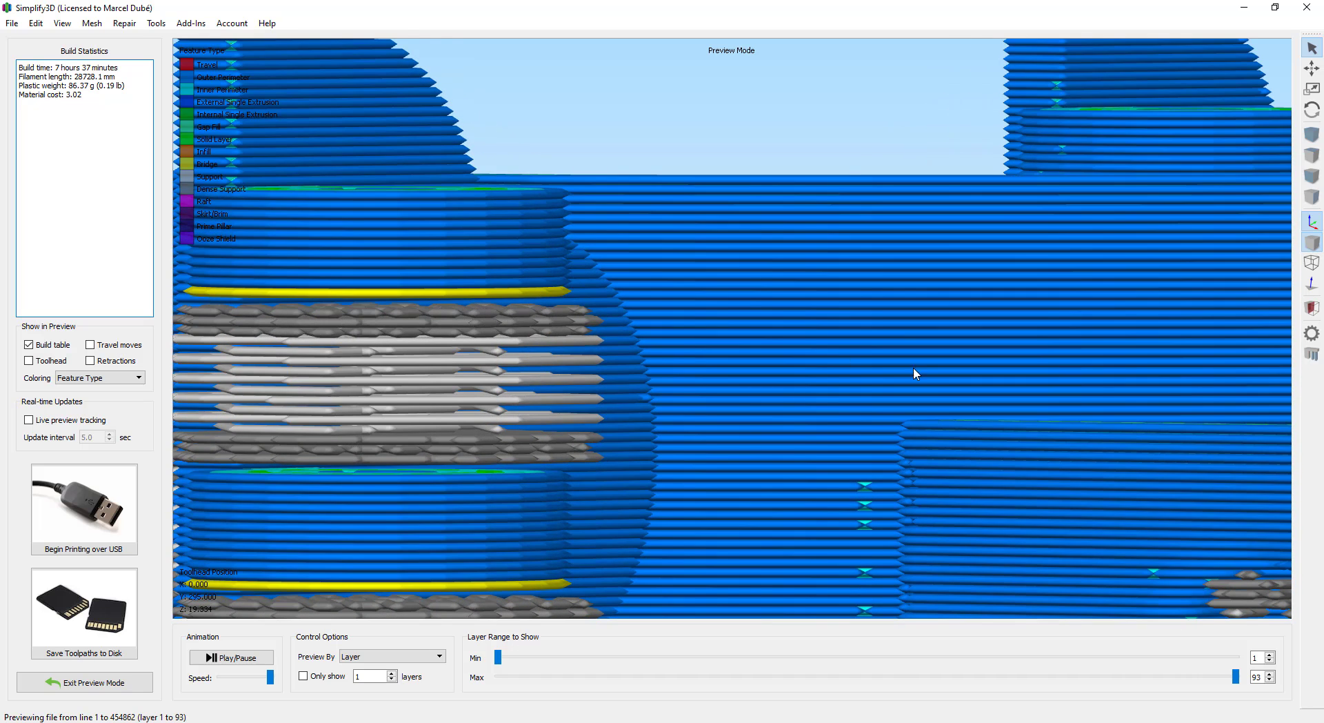
pyautogui.scroll(-3, 933, 387)
pyautogui.click(104, 683)
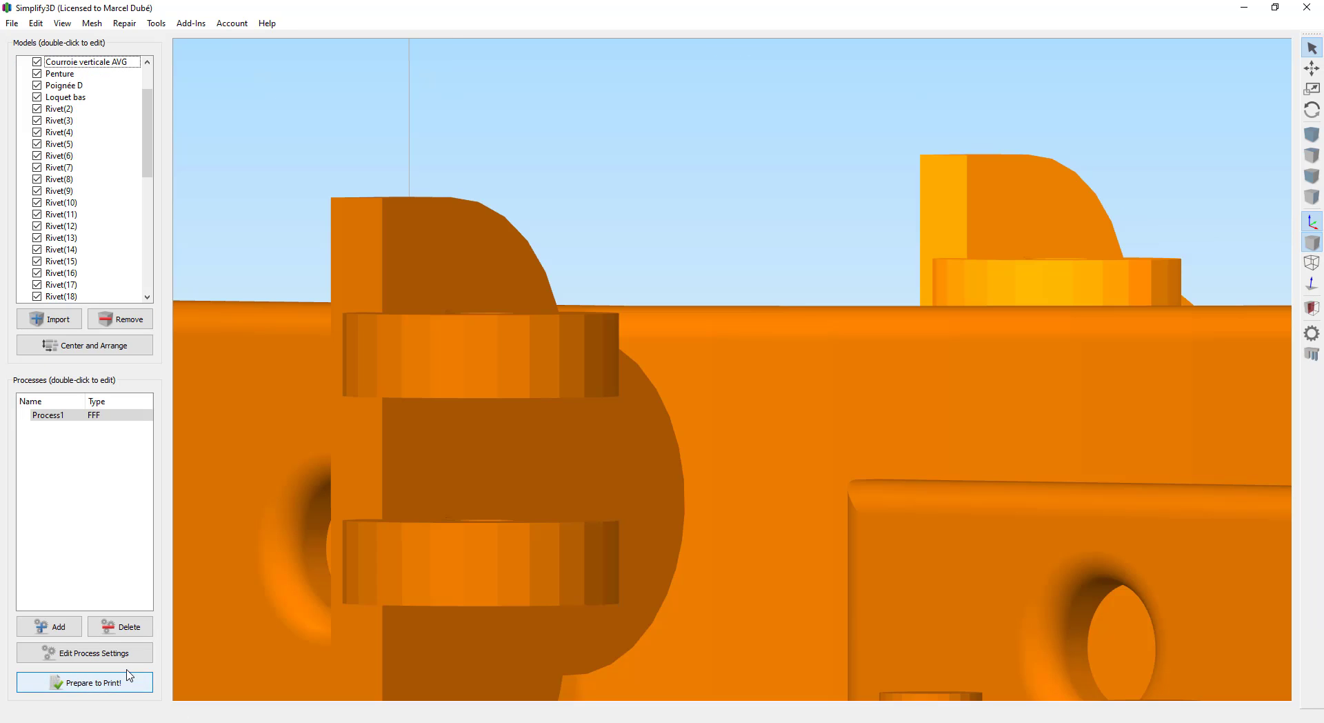
# Set the upper vertical separation layers between support and part to 2 in the settings of Process1
pyautogui.click(104, 653)
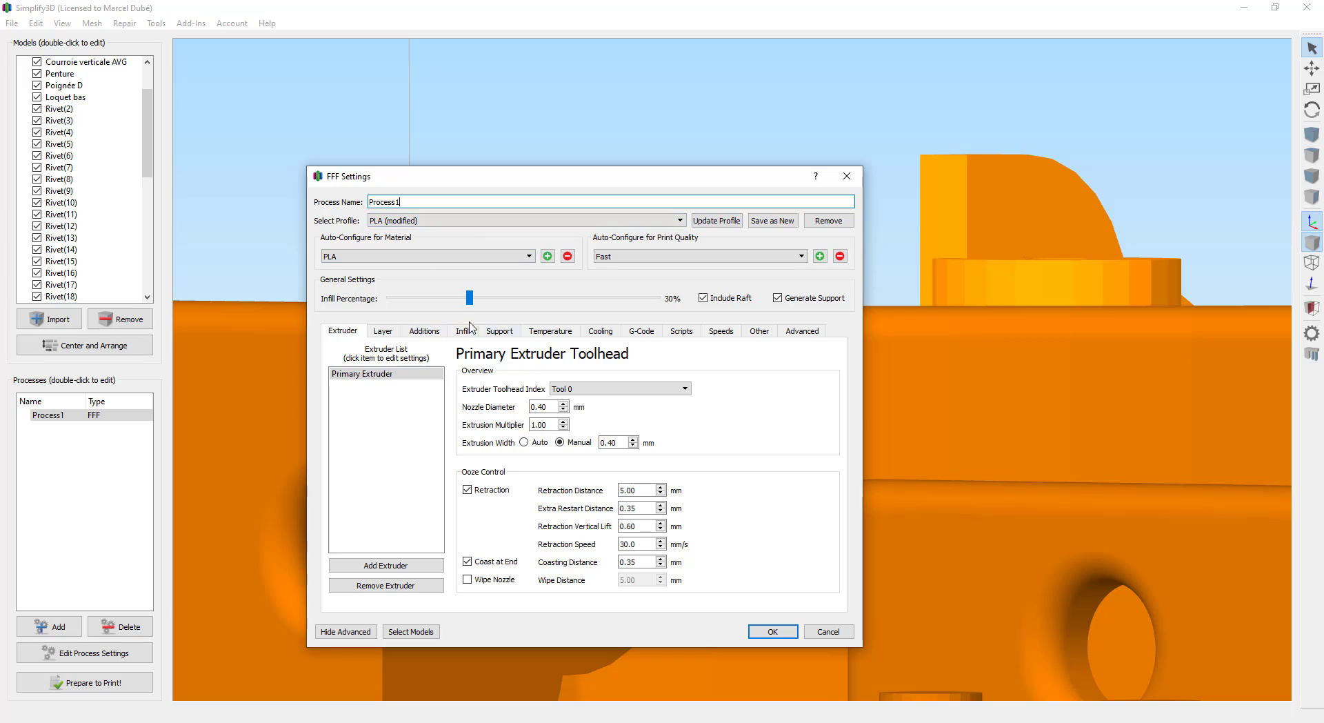
pyautogui.click(516, 334)
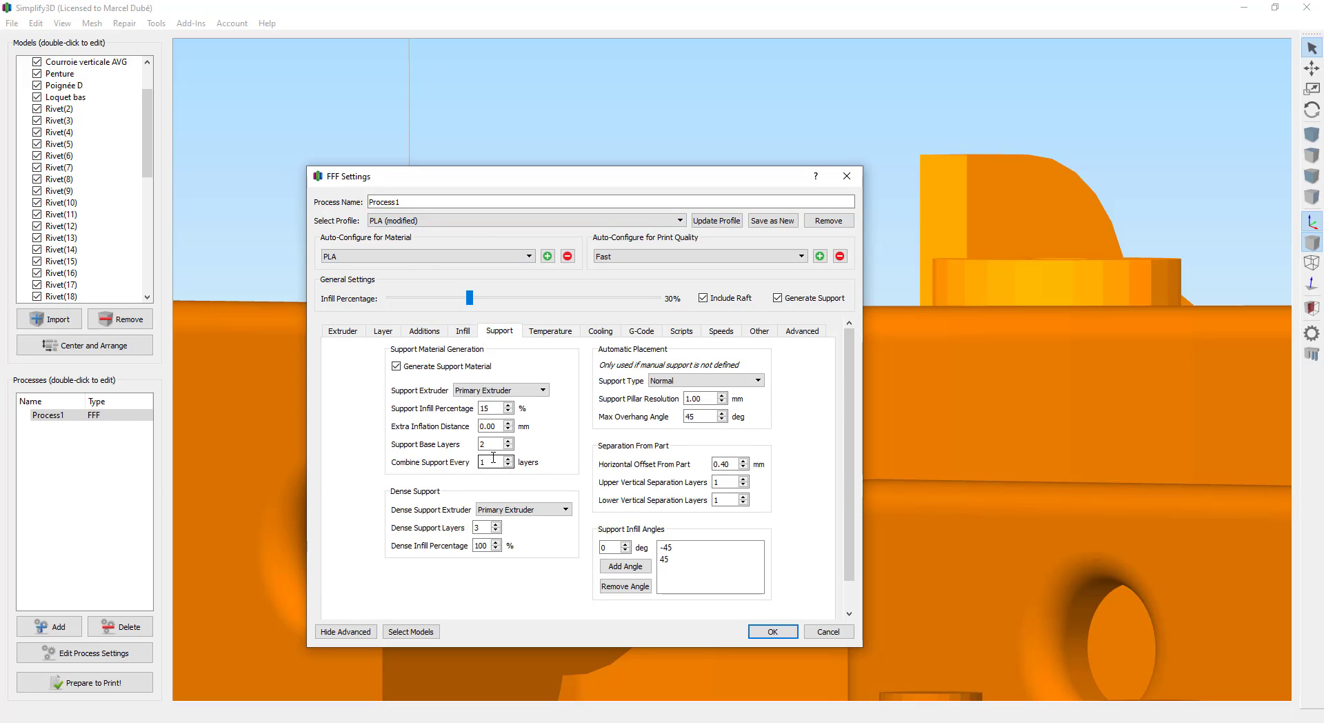
pyautogui.doubleClick(731, 480)
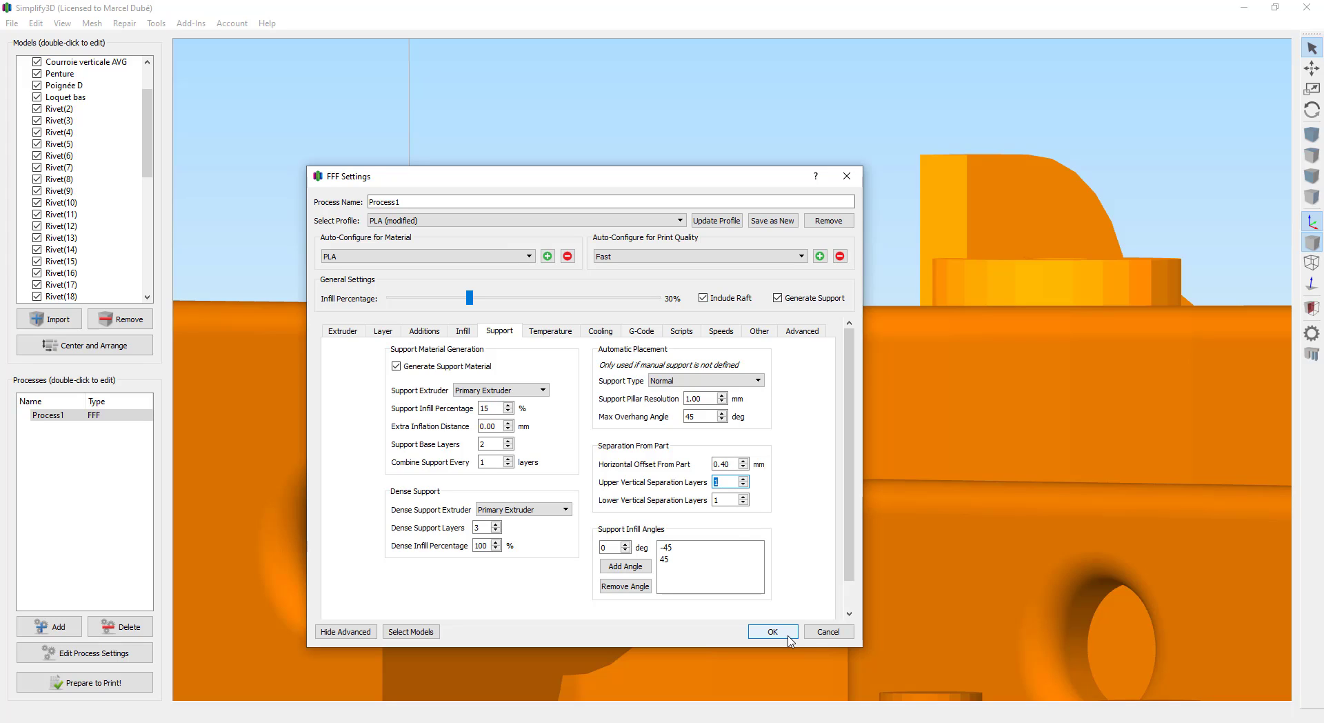
pyautogui.write('2')
pyautogui.click(733, 501)
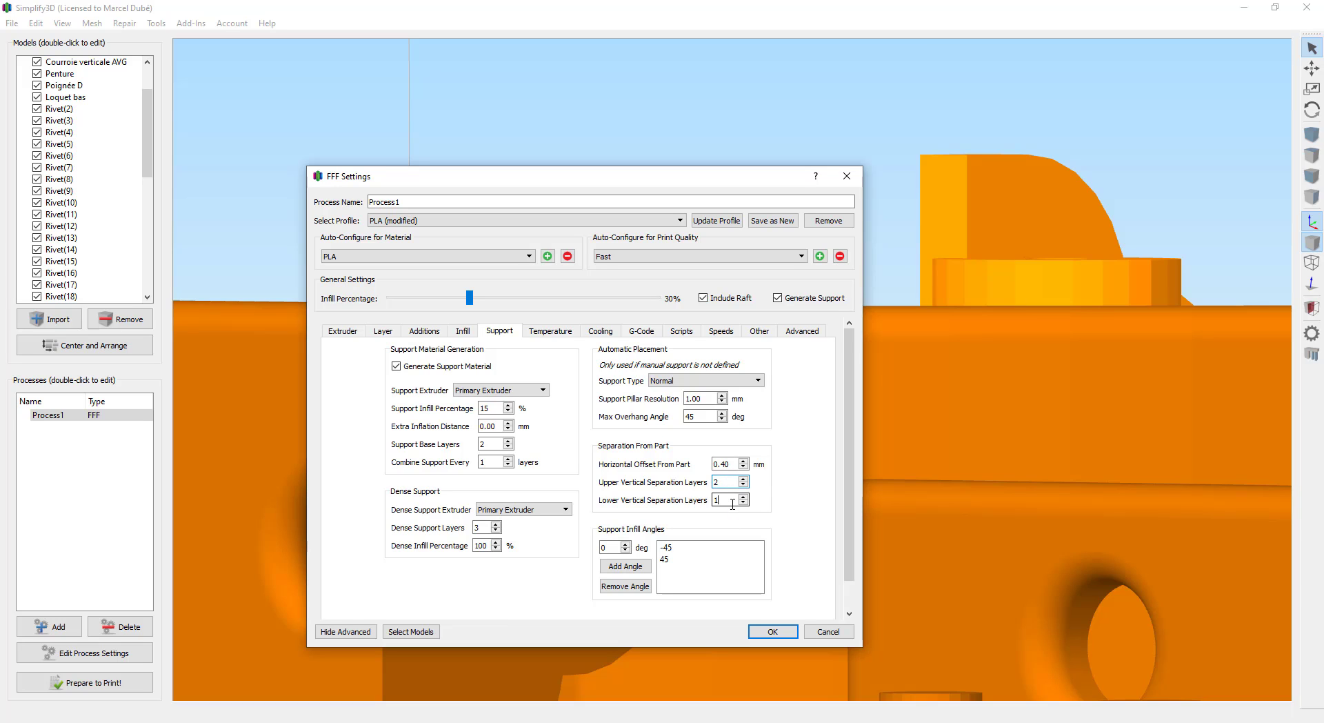
pyautogui.click(768, 632)
# Regenerate the toolpaths and examine the separation between supports and knuckles on the upright hinge among the rivets
pyautogui.click(138, 681)
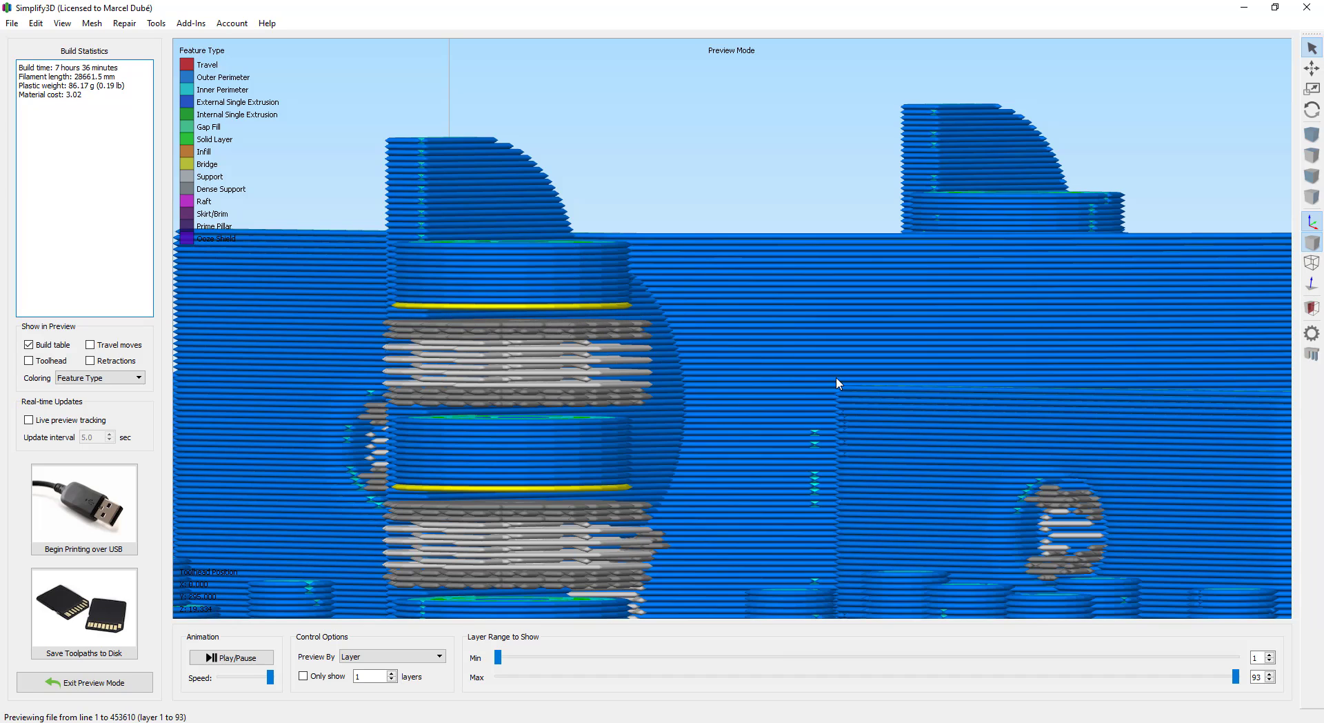
pyautogui.moveTo(829, 395); pyautogui.dragTo(564, 405)
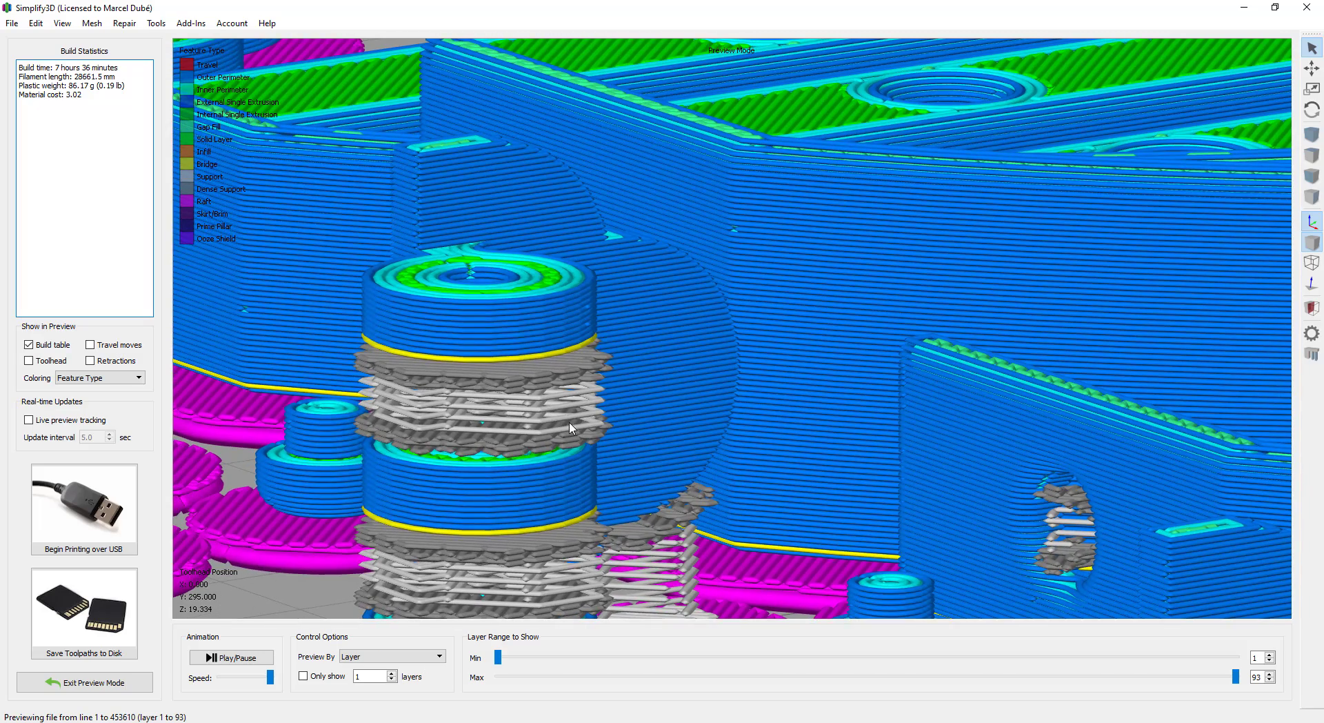
pyautogui.scroll(-2, 572, 427)
pyautogui.scroll(-3, 551, 411)
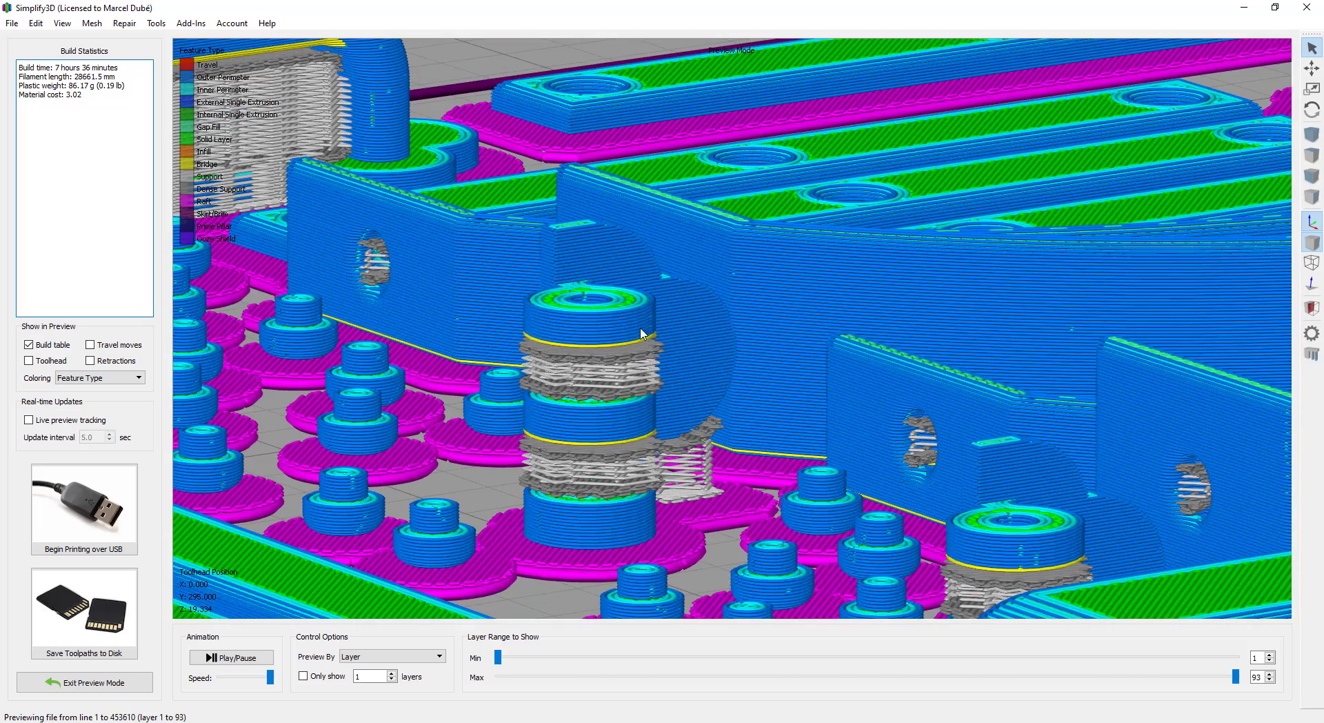
pyautogui.moveTo(593, 324); pyautogui.dragTo(756, 417)
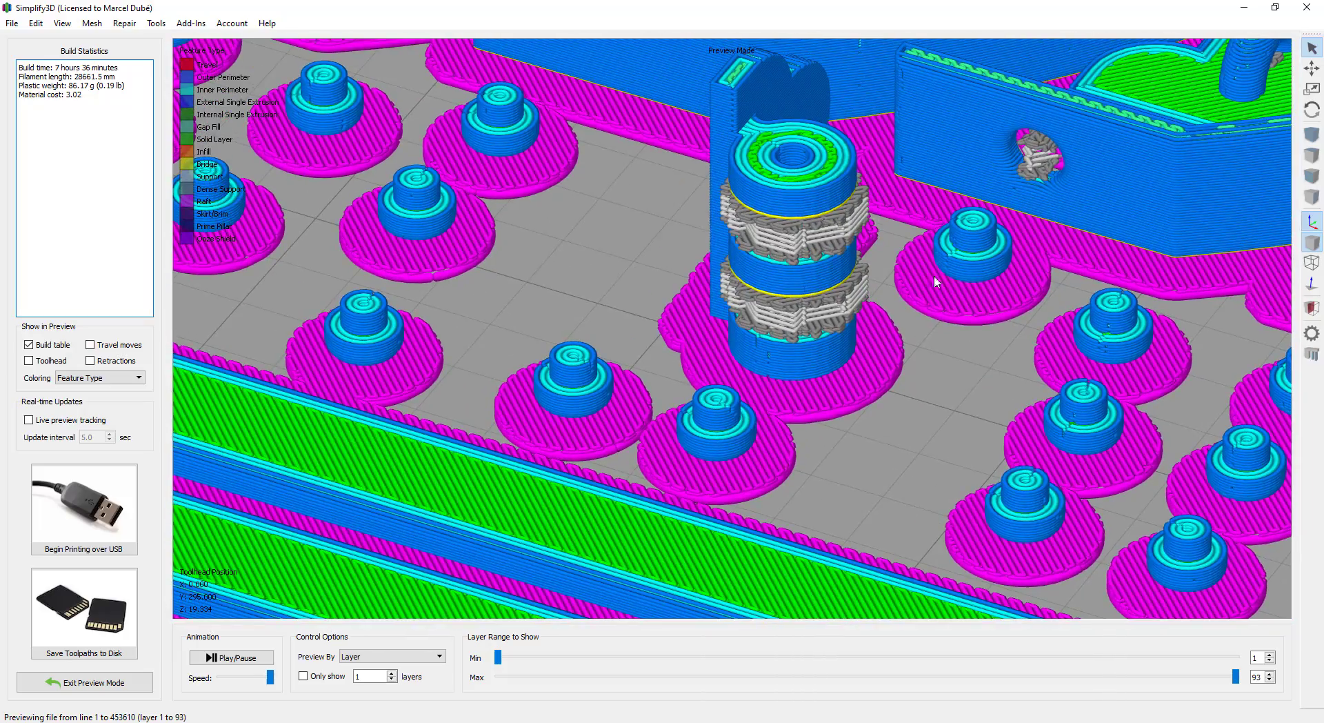
pyautogui.moveTo(942, 445); pyautogui.dragTo(404, 410)
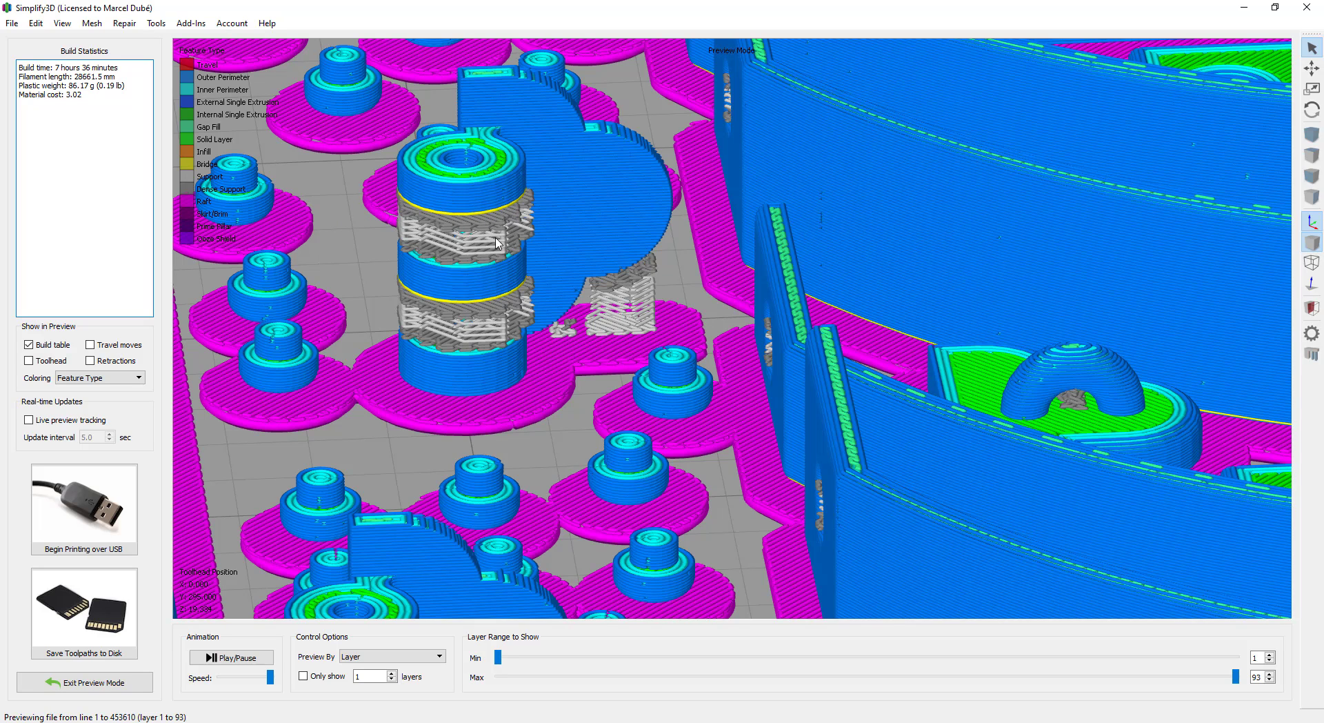
pyautogui.moveTo(426, 274); pyautogui.dragTo(559, 189)
pyautogui.moveTo(557, 182); pyautogui.dragTo(659, 441, button='right')
pyautogui.moveTo(481, 59); pyautogui.dragTo(505, 426, button='right')
pyautogui.moveTo(543, 296); pyautogui.dragTo(498, 468, button='right')
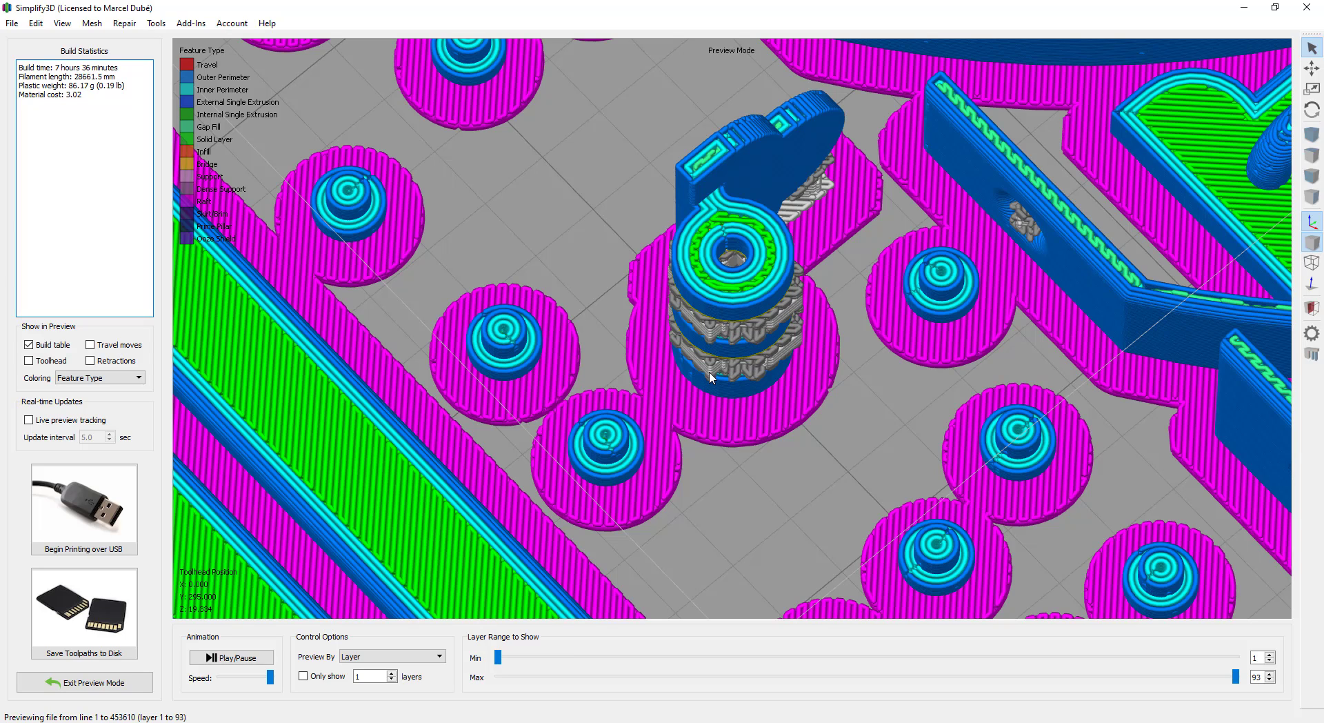
# Examine the supports beneath the upright hinge's plate and inside the nearby strap holes from several angles
pyautogui.moveTo(812, 544); pyautogui.dragTo(656, 292)
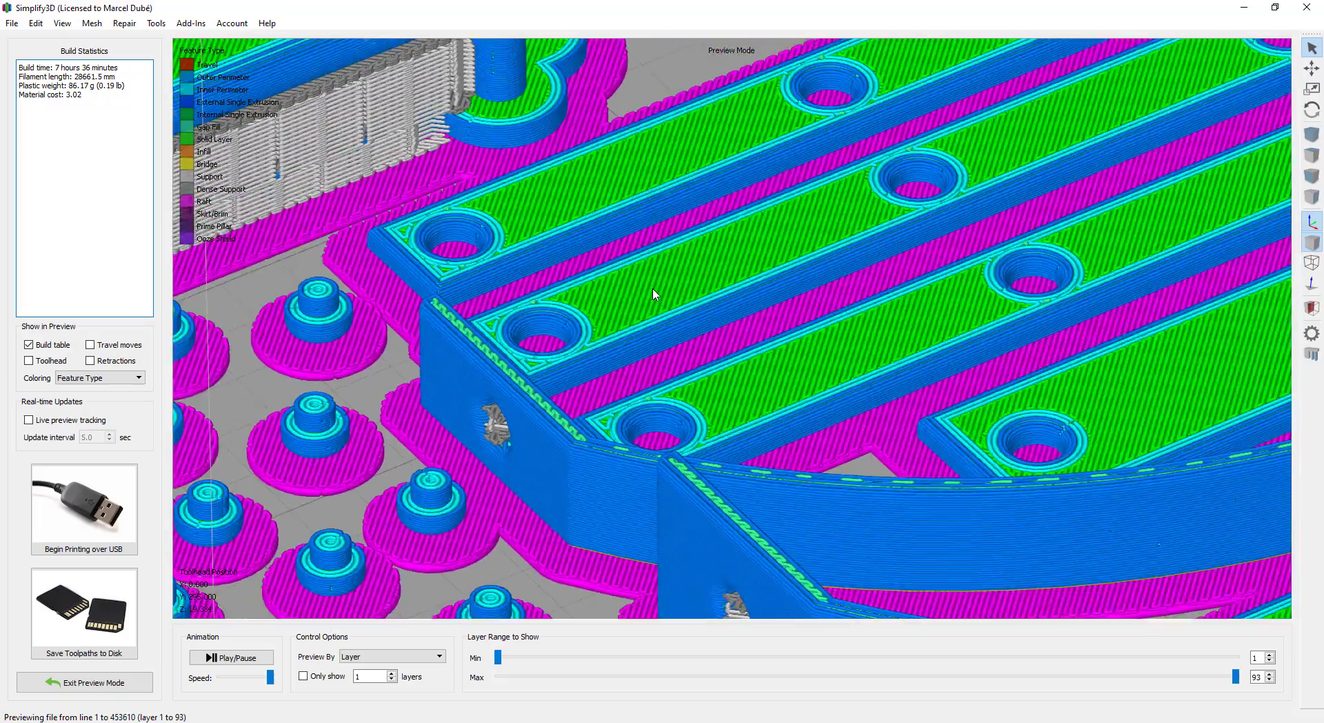
pyautogui.scroll(-4, 656, 292)
pyautogui.moveTo(733, 441); pyautogui.dragTo(664, 186, button='right')
pyautogui.scroll(3, 615, 431)
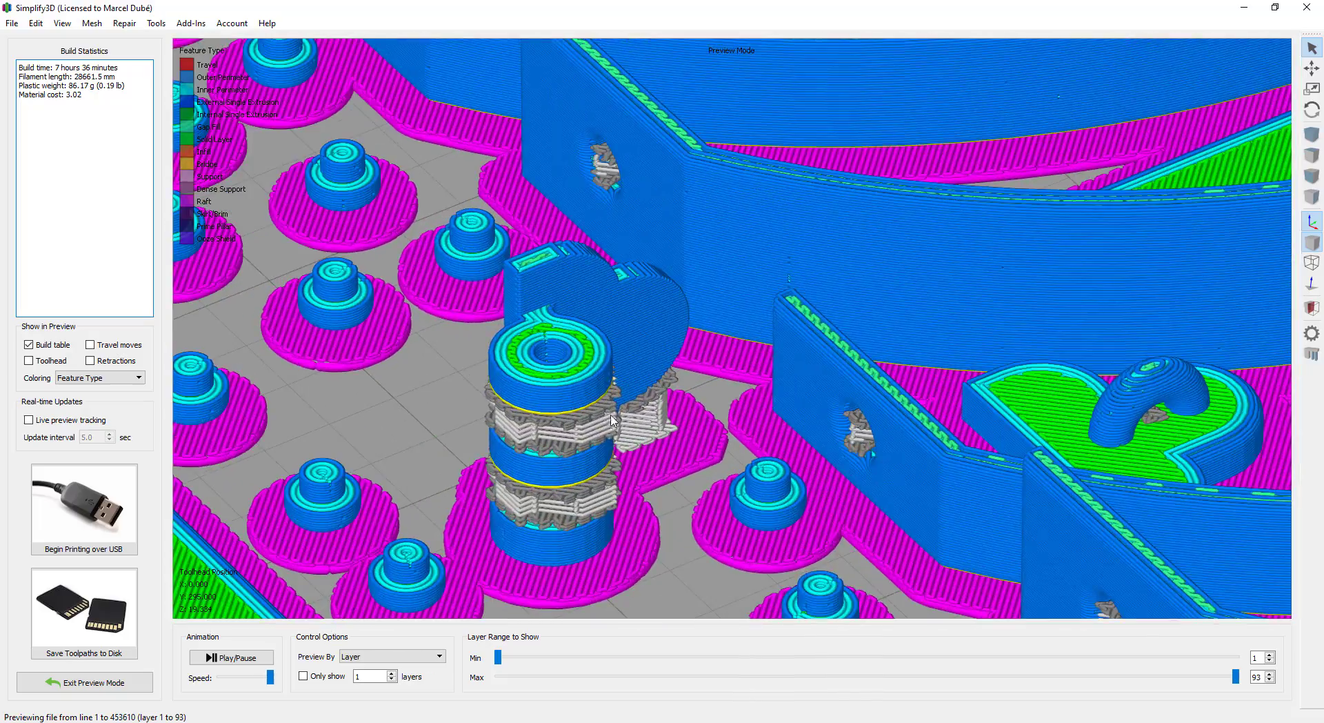
pyautogui.scroll(2, 557, 385)
pyautogui.moveTo(556, 378); pyautogui.dragTo(586, 314)
pyautogui.moveTo(635, 484); pyautogui.dragTo(686, 239, button='right')
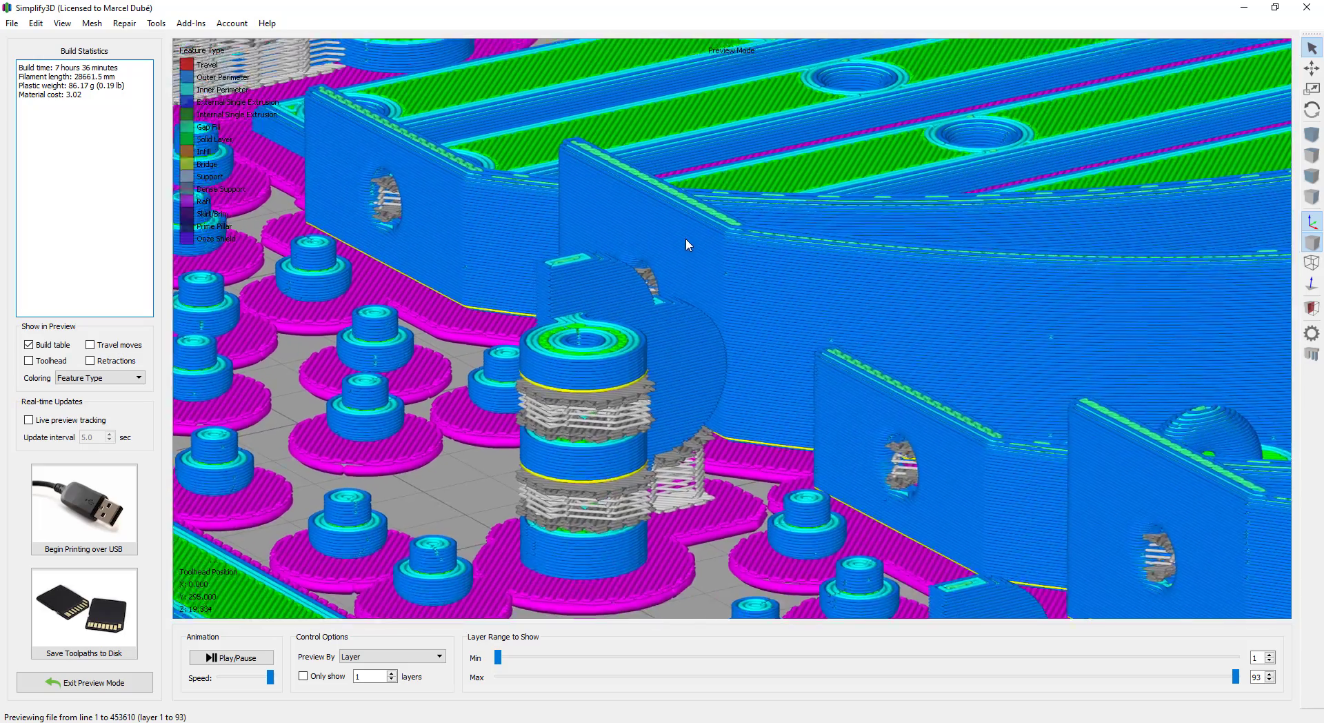
pyautogui.scroll(4, 686, 239)
pyautogui.moveTo(652, 383); pyautogui.dragTo(704, 307, button='right')
pyautogui.moveTo(704, 307); pyautogui.dragTo(521, 372)
# Examine the handles' supports, the rivets' rafts and the whole layout in the preview, and exit it
pyautogui.scroll(-10, 520, 371)
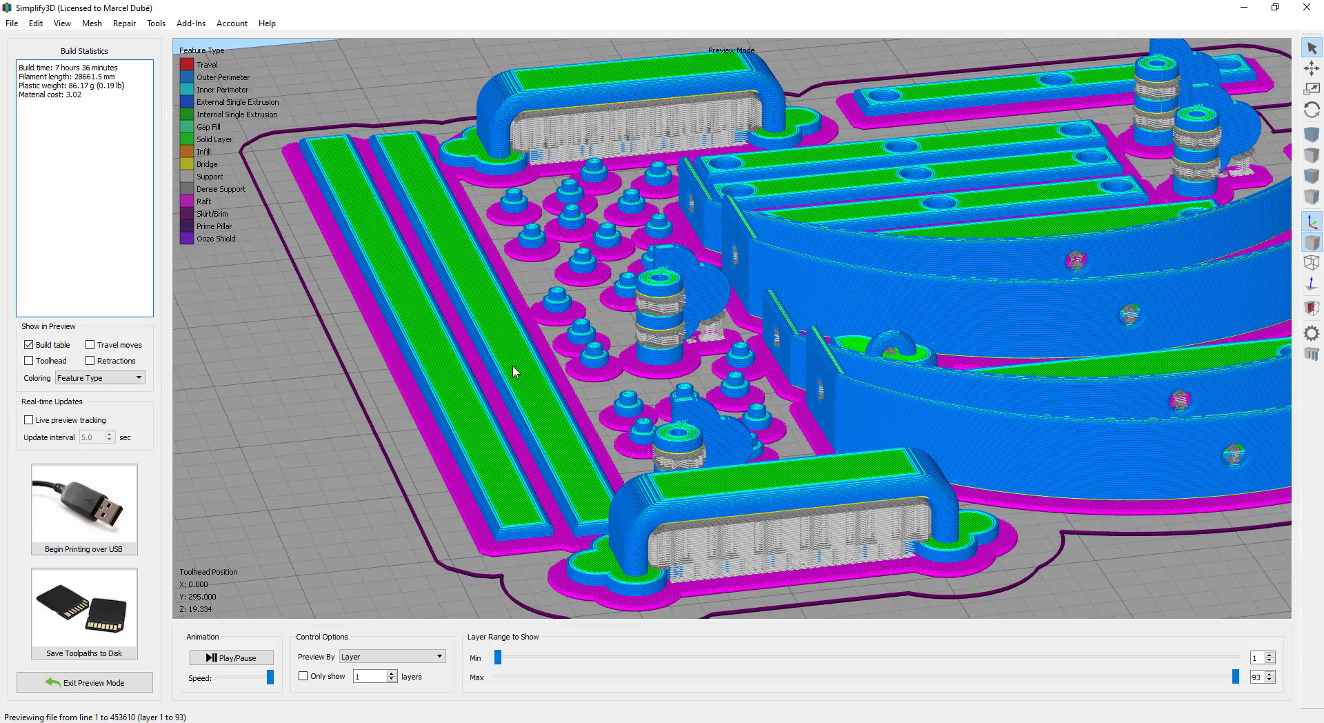
pyautogui.moveTo(516, 369); pyautogui.dragTo(687, 409)
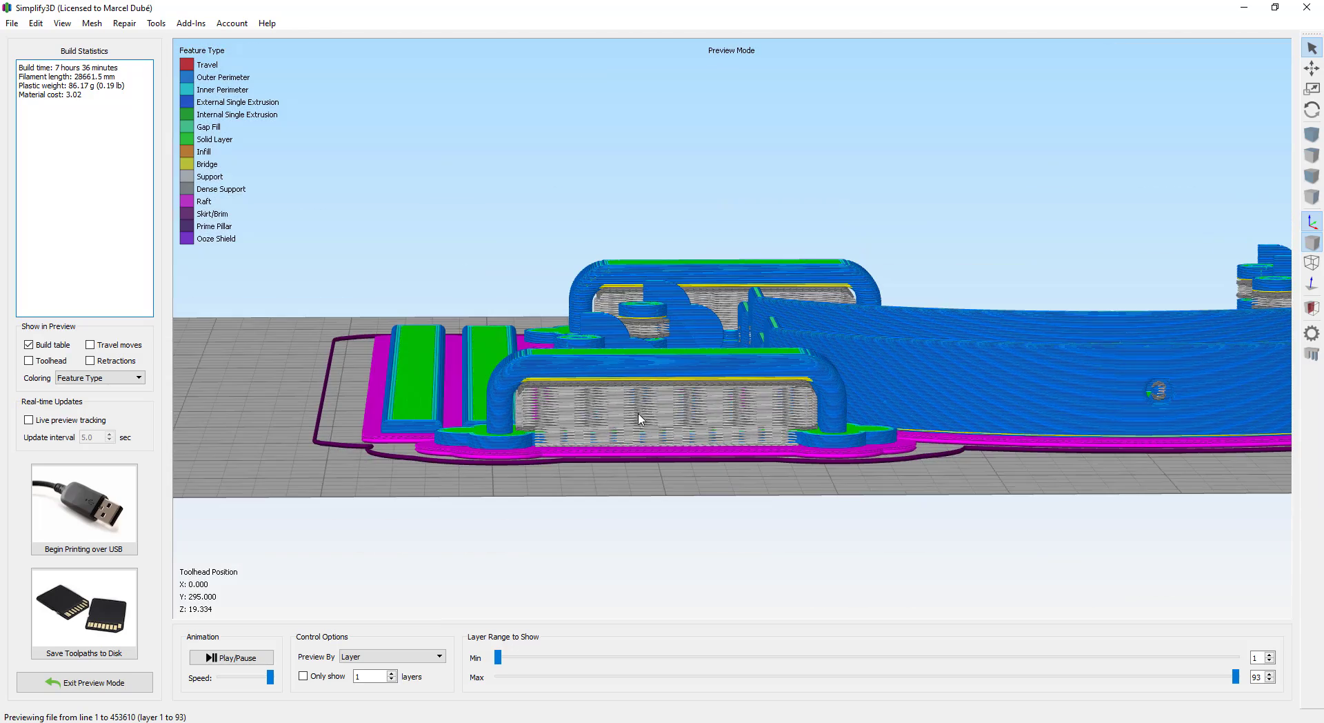
pyautogui.scroll(3, 640, 419)
pyautogui.moveTo(551, 372); pyautogui.dragTo(678, 436)
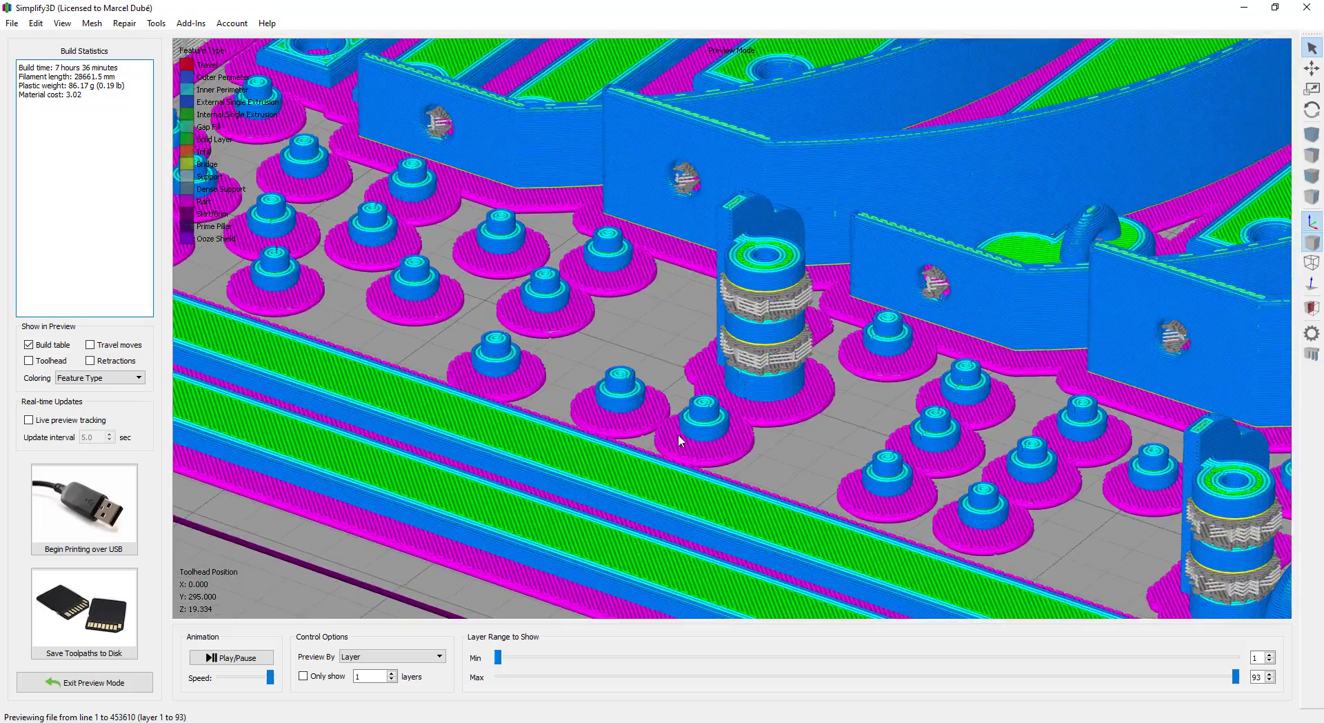
pyautogui.scroll(-7, 682, 443)
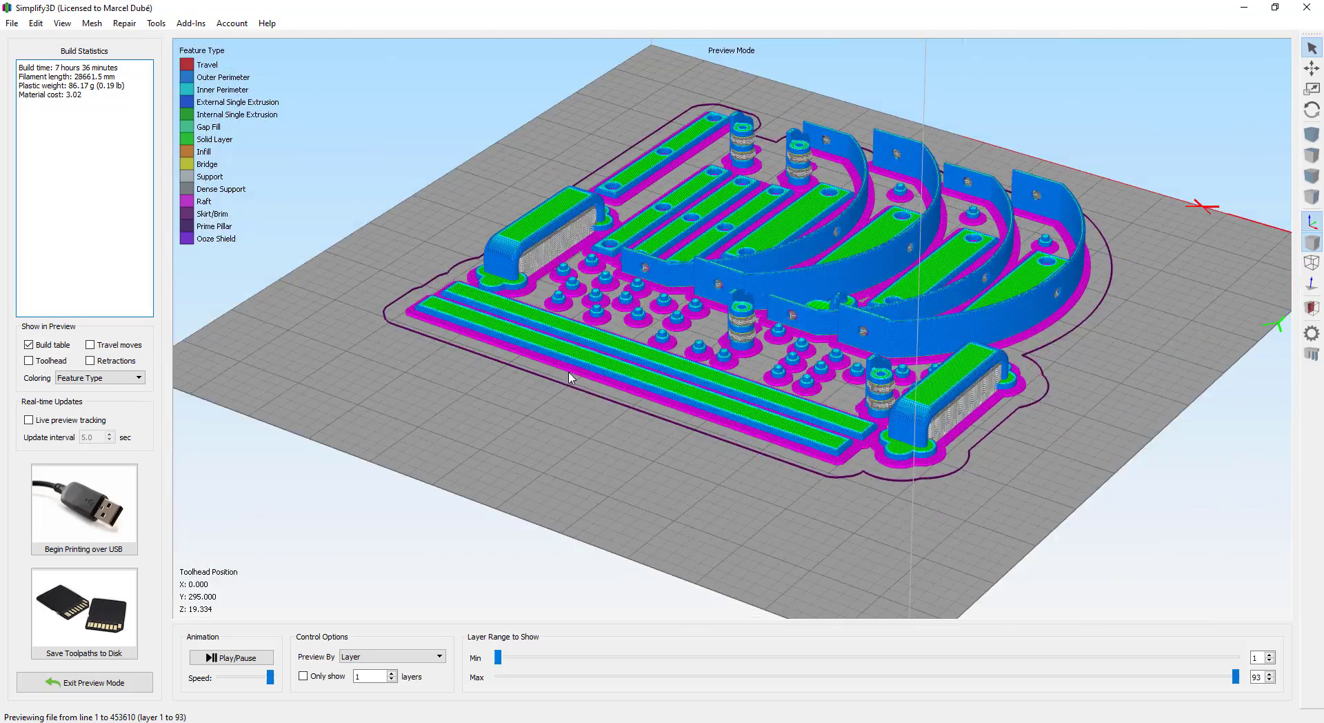
pyautogui.moveTo(570, 377); pyautogui.dragTo(674, 381)
pyautogui.scroll(2, 674, 381)
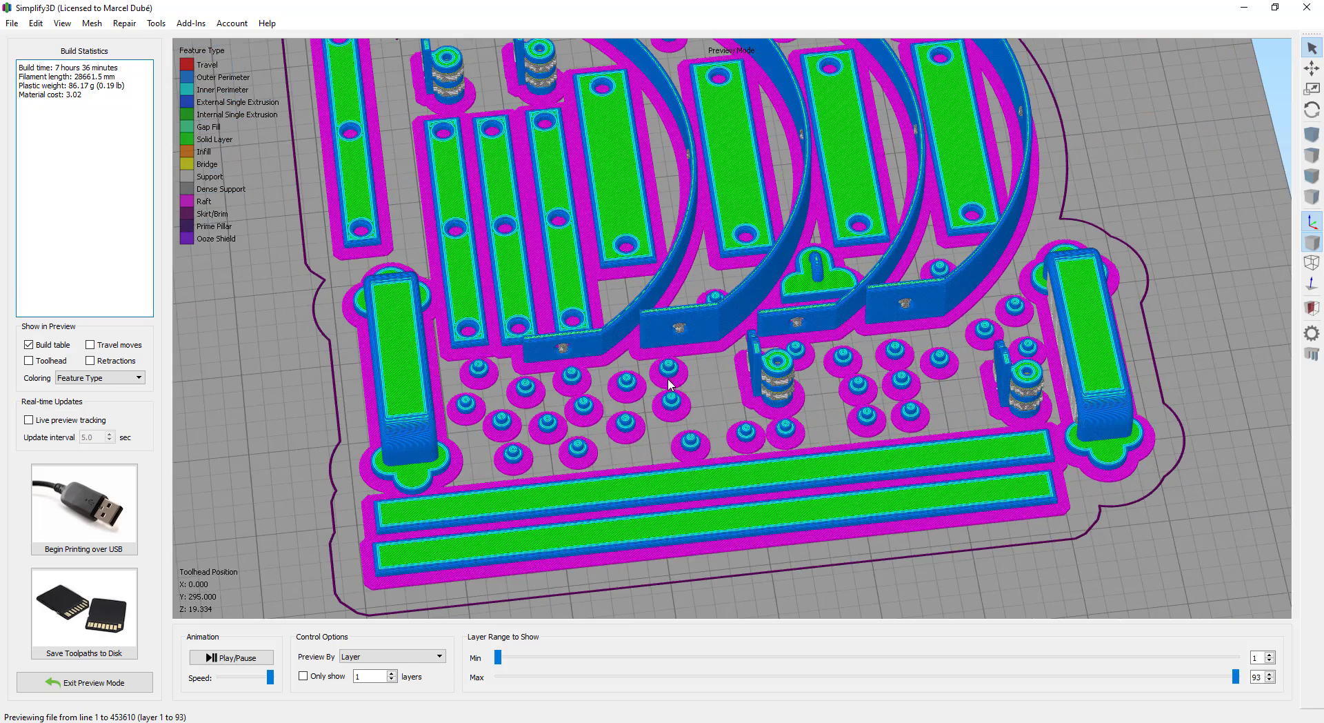
pyautogui.click(120, 683)
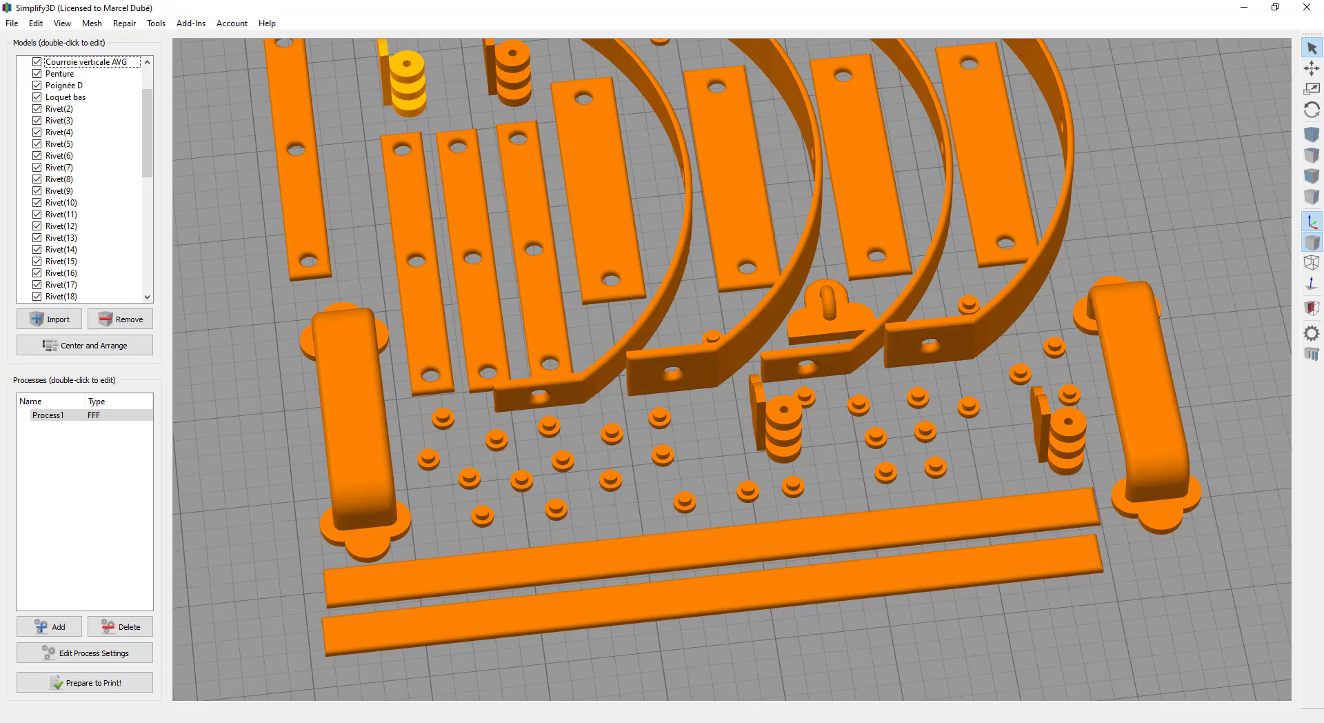
# Switch to the Coffre model in FreeCAD, clear the selection and view the whole chest
pyautogui.hotkey('alt', 'Tab')
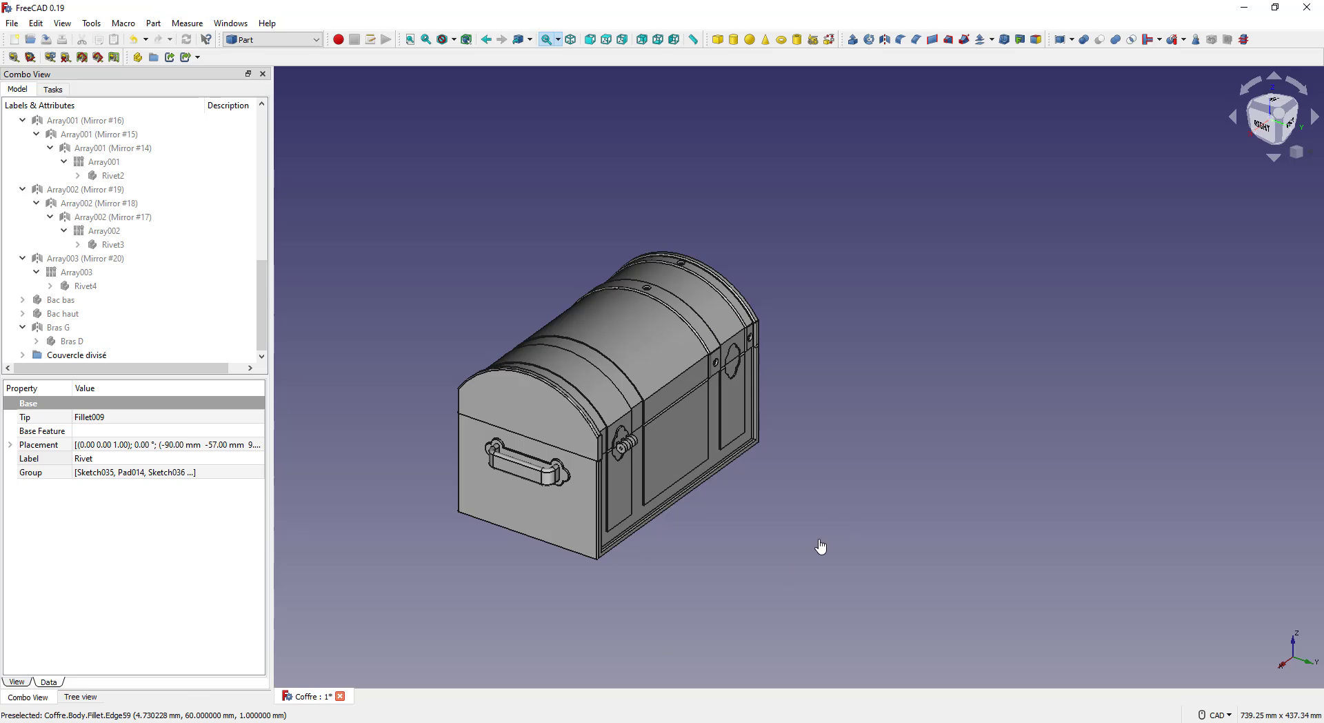
pyautogui.click(654, 602)
pyautogui.scroll(-2, 787, 514)
pyautogui.scroll(8, 742, 532)
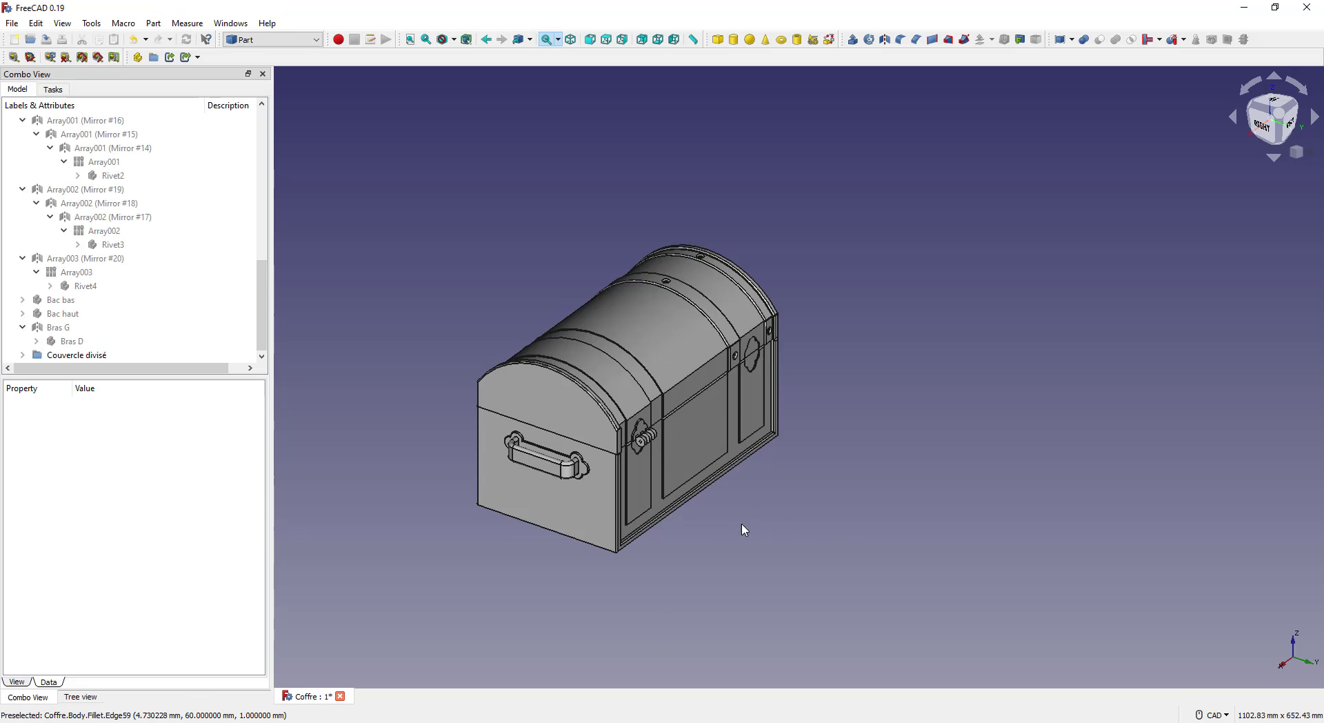
# Hide the chest's lower box body, Caisse, with the model viewed from the rear
pyautogui.scroll(-6, 850, 489)
pyautogui.rightClick(817, 505)
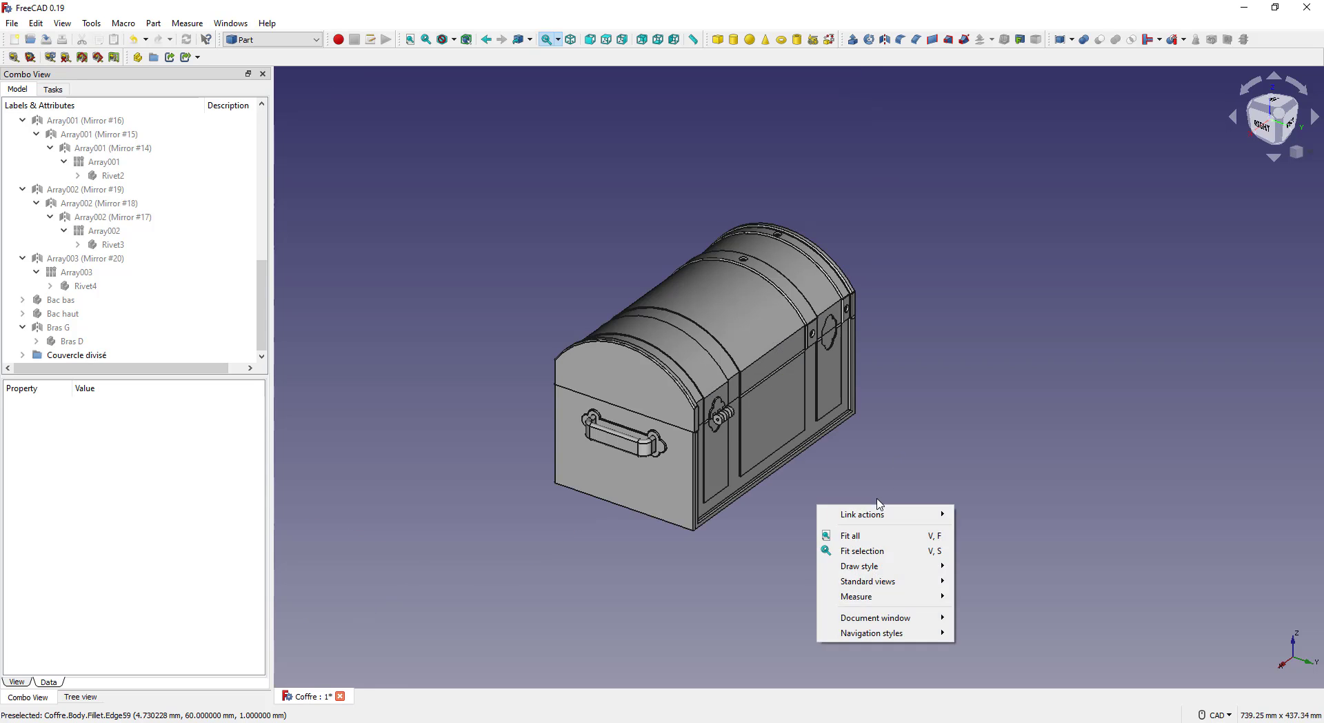
pyautogui.moveTo(878, 500); pyautogui.dragTo(773, 517, button='middle')
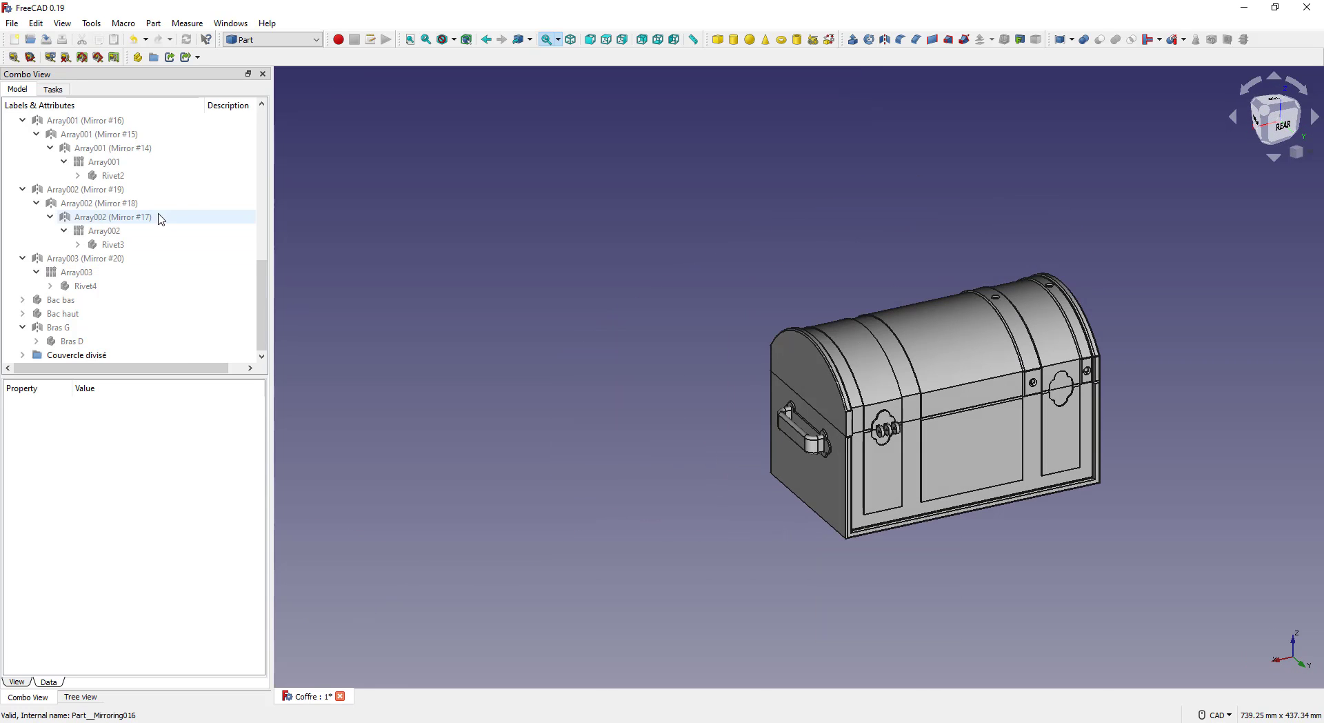
pyautogui.scroll(10, 138, 184)
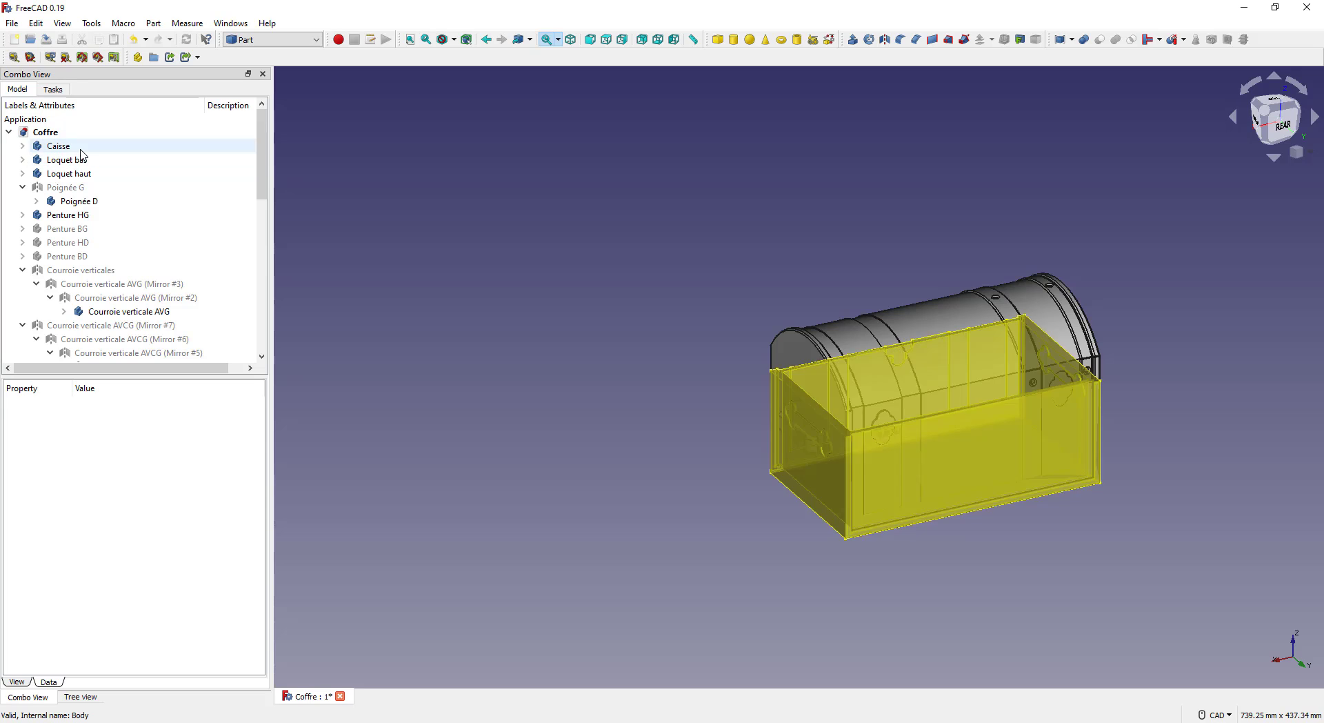
pyautogui.click(58, 146)
pyautogui.press('space')
# Show the inner trays Bac bas and Bac haut, and examine how they sit beneath the lid
pyautogui.scroll(-8, 147, 316)
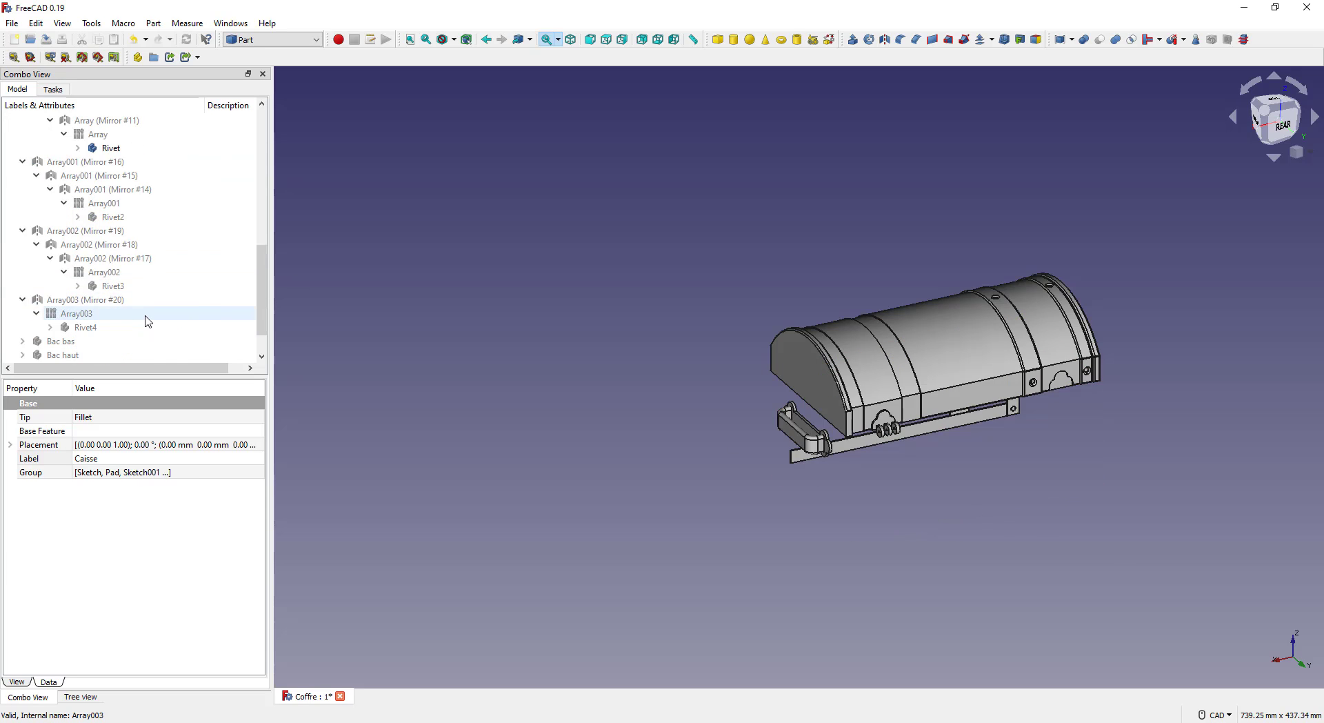
pyautogui.click(69, 301)
pyautogui.press('space')
pyautogui.click(81, 316)
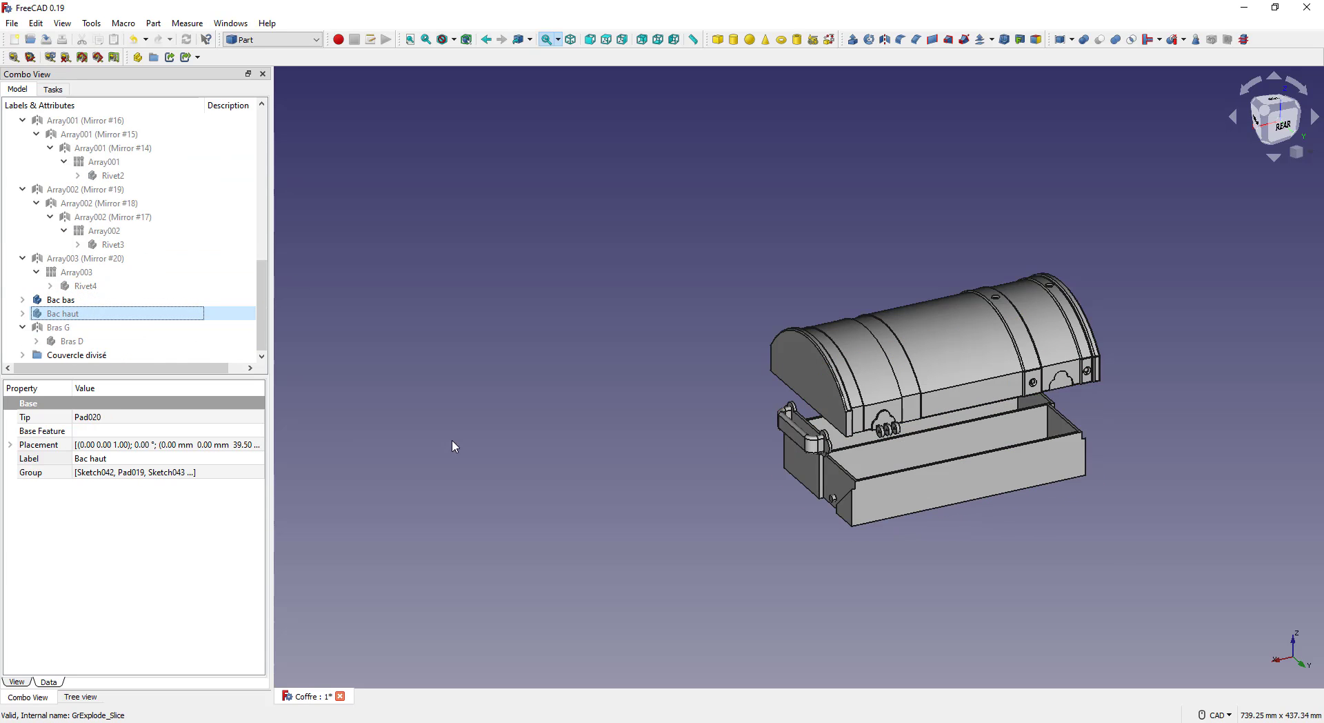
pyautogui.press('space')
pyautogui.scroll(10, 822, 523)
pyautogui.scroll(-10, 862, 502)
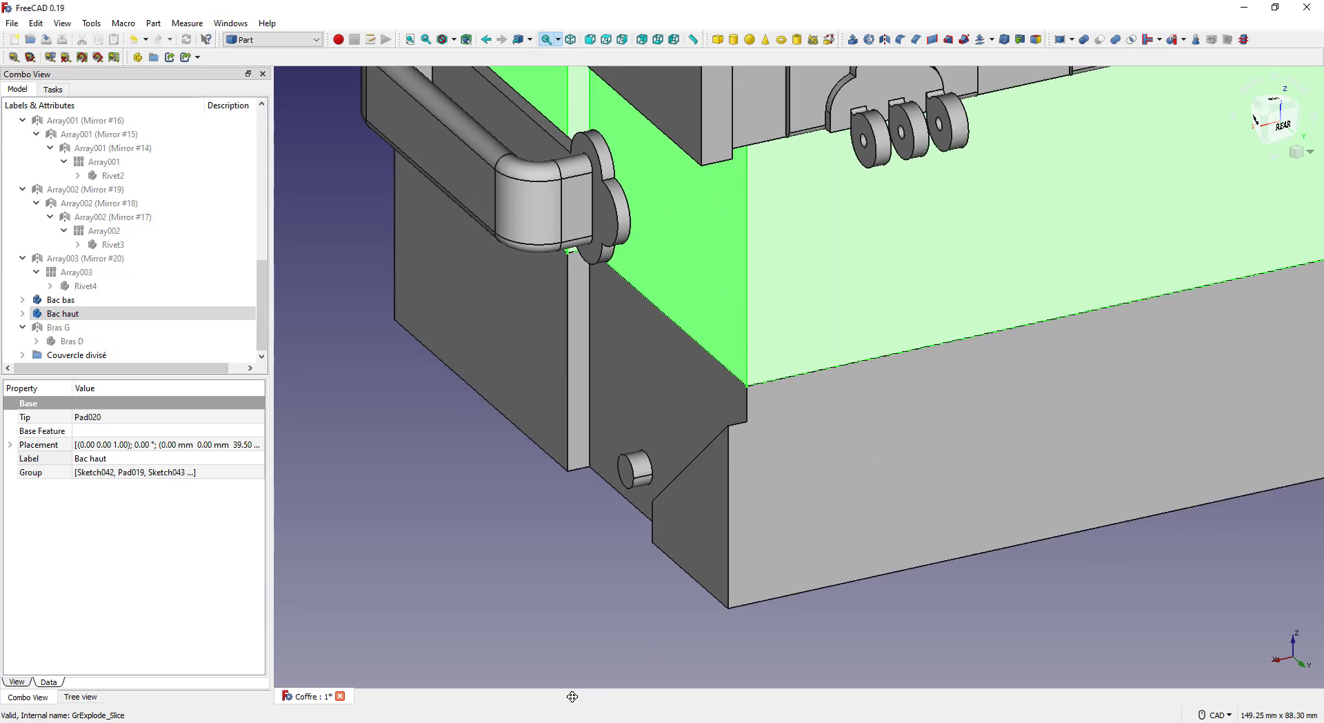
pyautogui.click(758, 613)
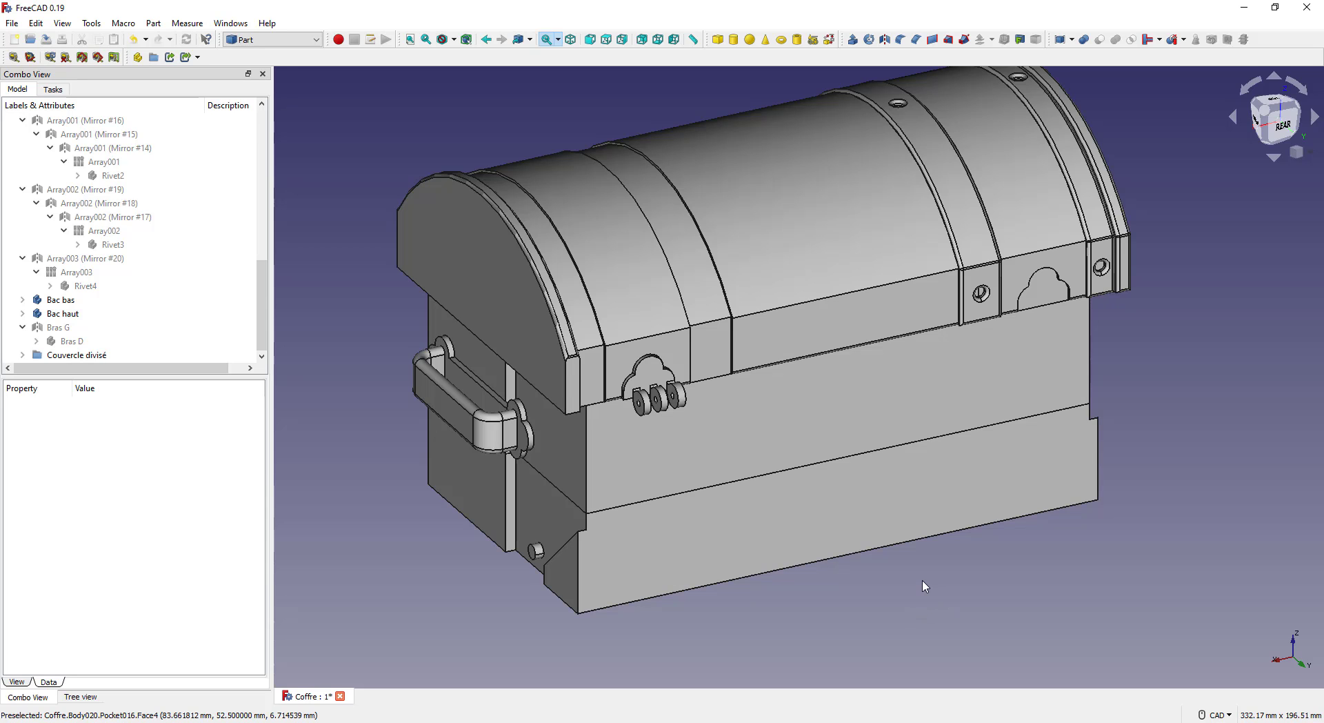
pyautogui.moveTo(922, 580); pyautogui.dragTo(730, 578, button='middle')
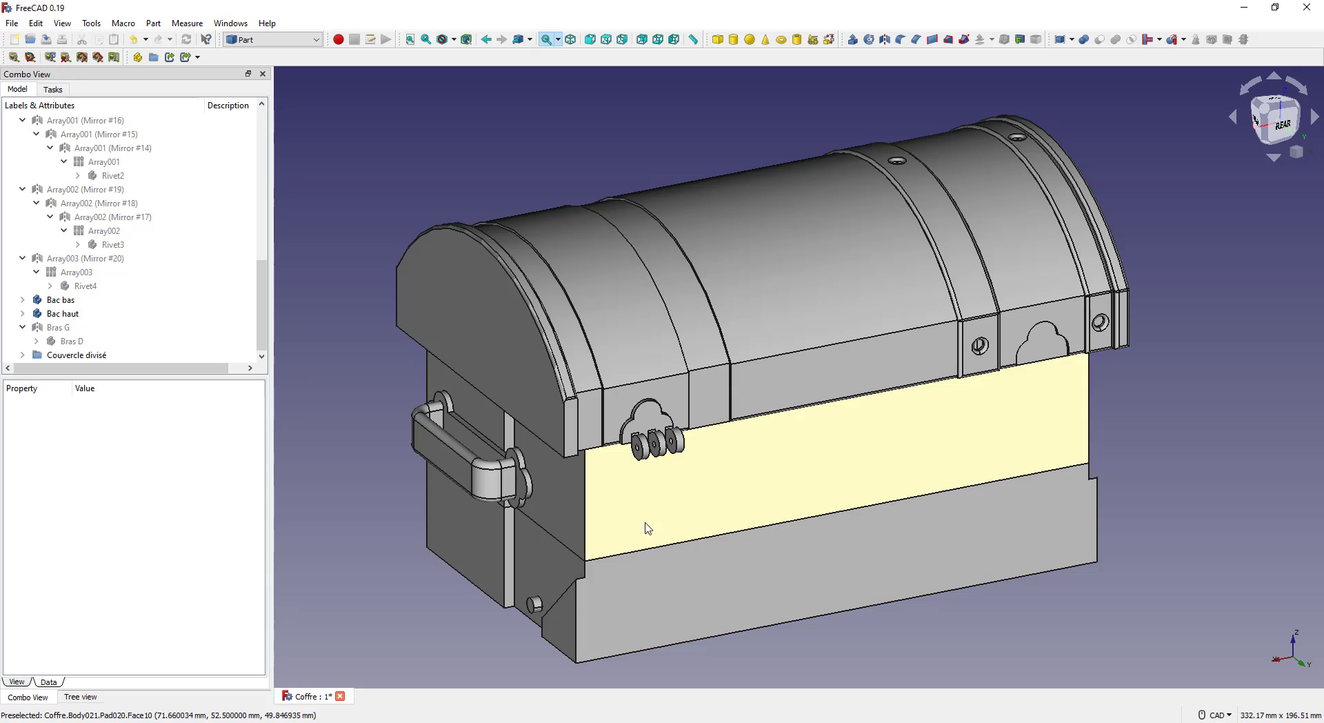
# Show the support arms Bras D and Bras G, and examine the arm's pivot and its fit against the trays
pyautogui.scroll(-5, 648, 528)
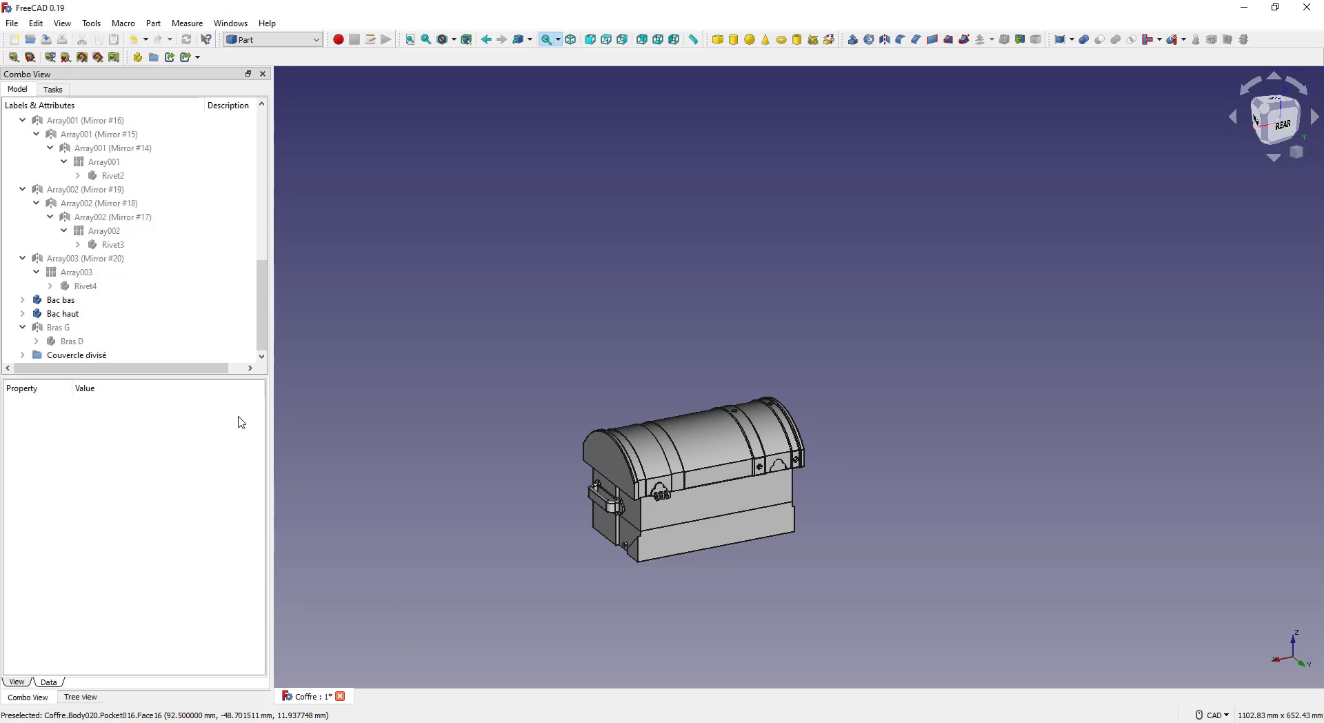
pyautogui.click(92, 345)
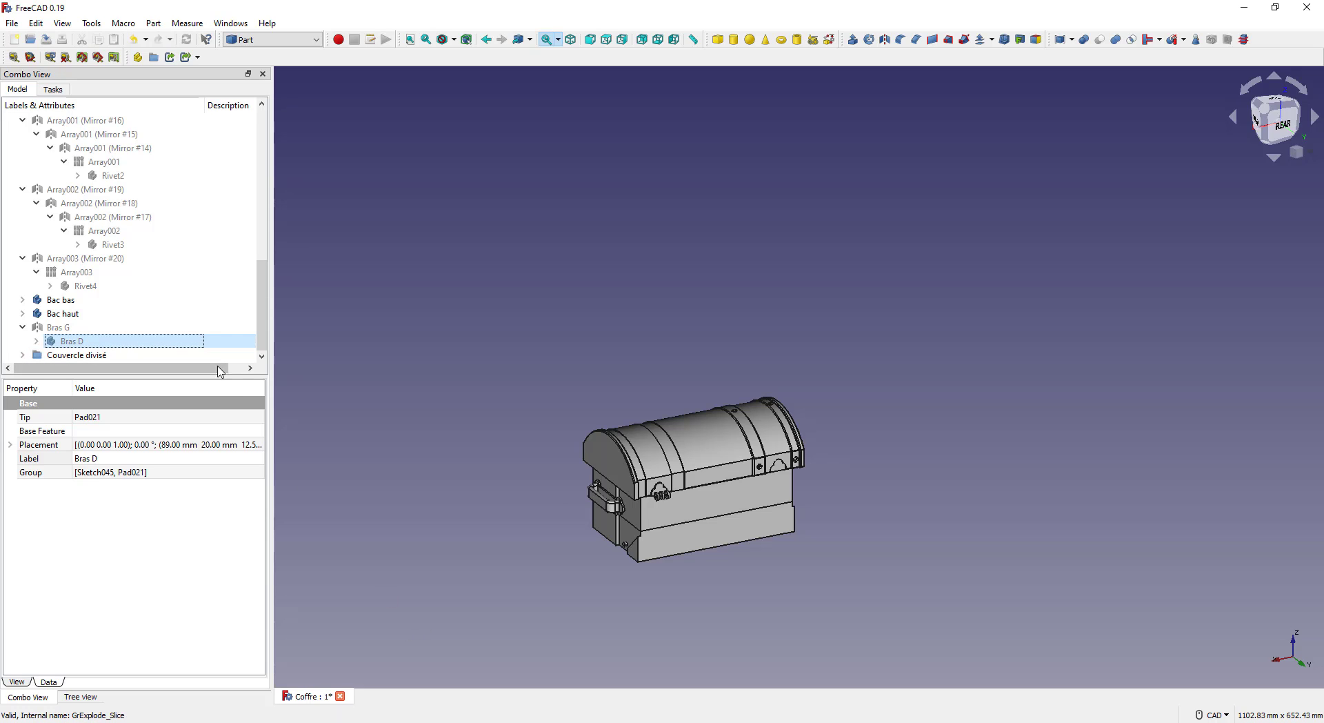
pyautogui.press('Up')
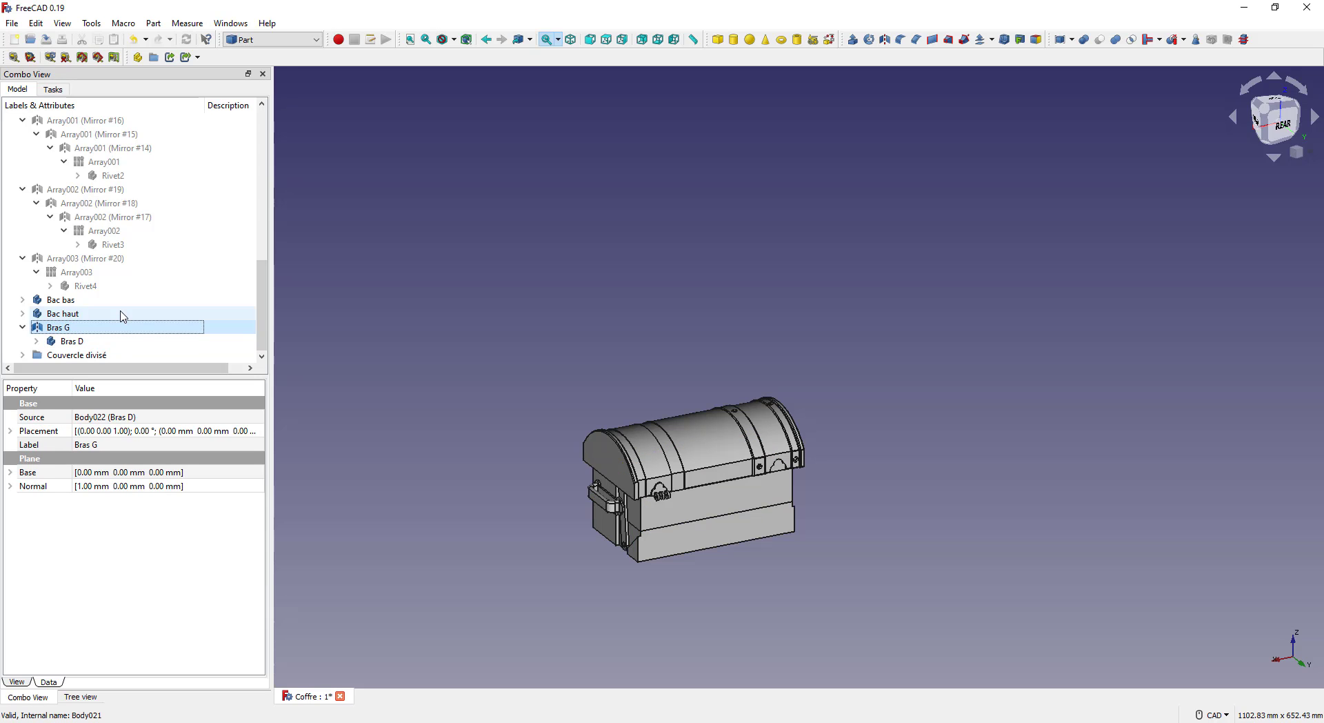
pyautogui.scroll(10, 610, 554)
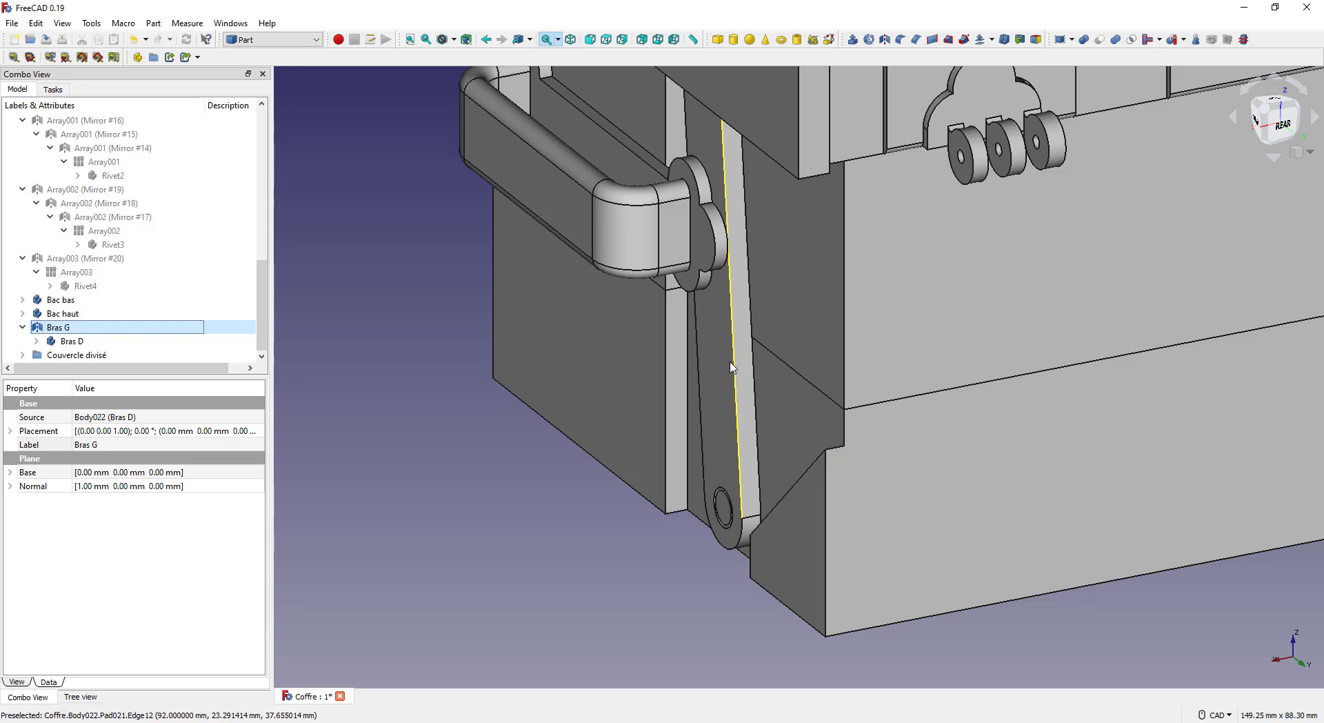
pyautogui.scroll(-8, 663, 514)
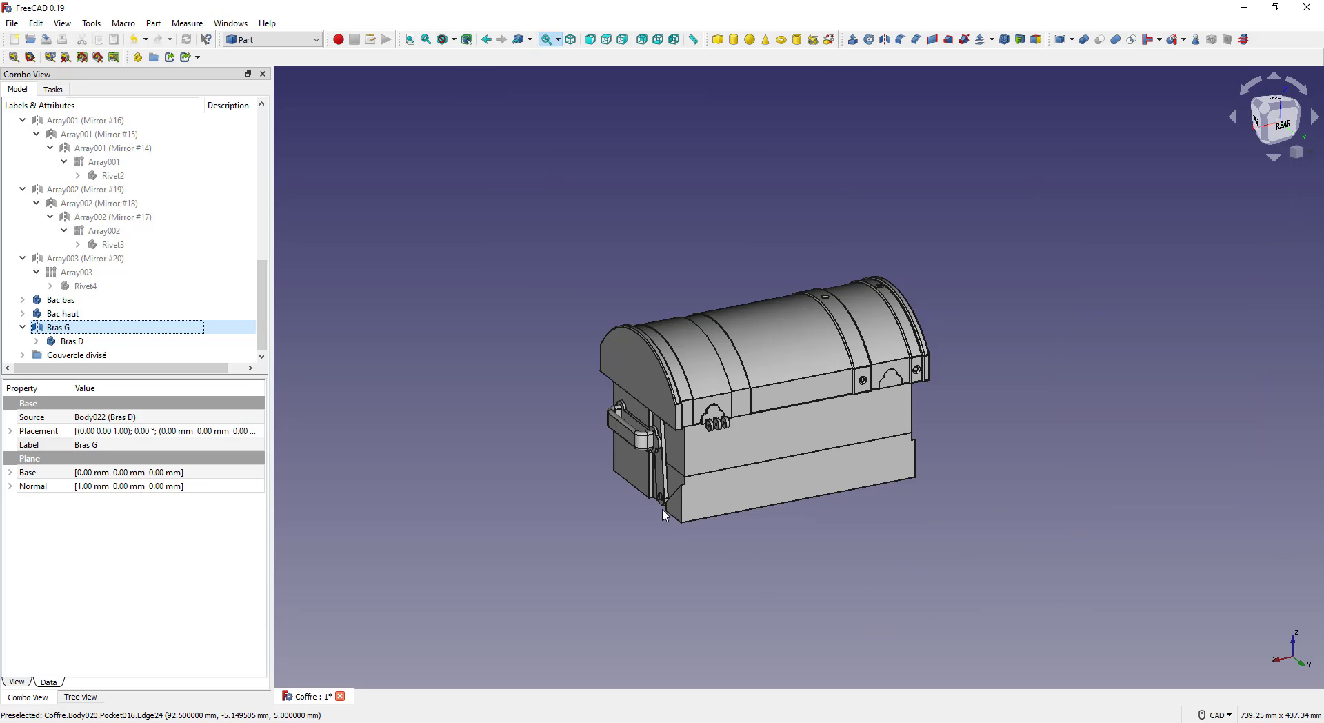
pyautogui.click(807, 566)
pyautogui.moveTo(671, 551); pyautogui.dragTo(804, 597, button='middle')
pyautogui.scroll(5, 736, 552)
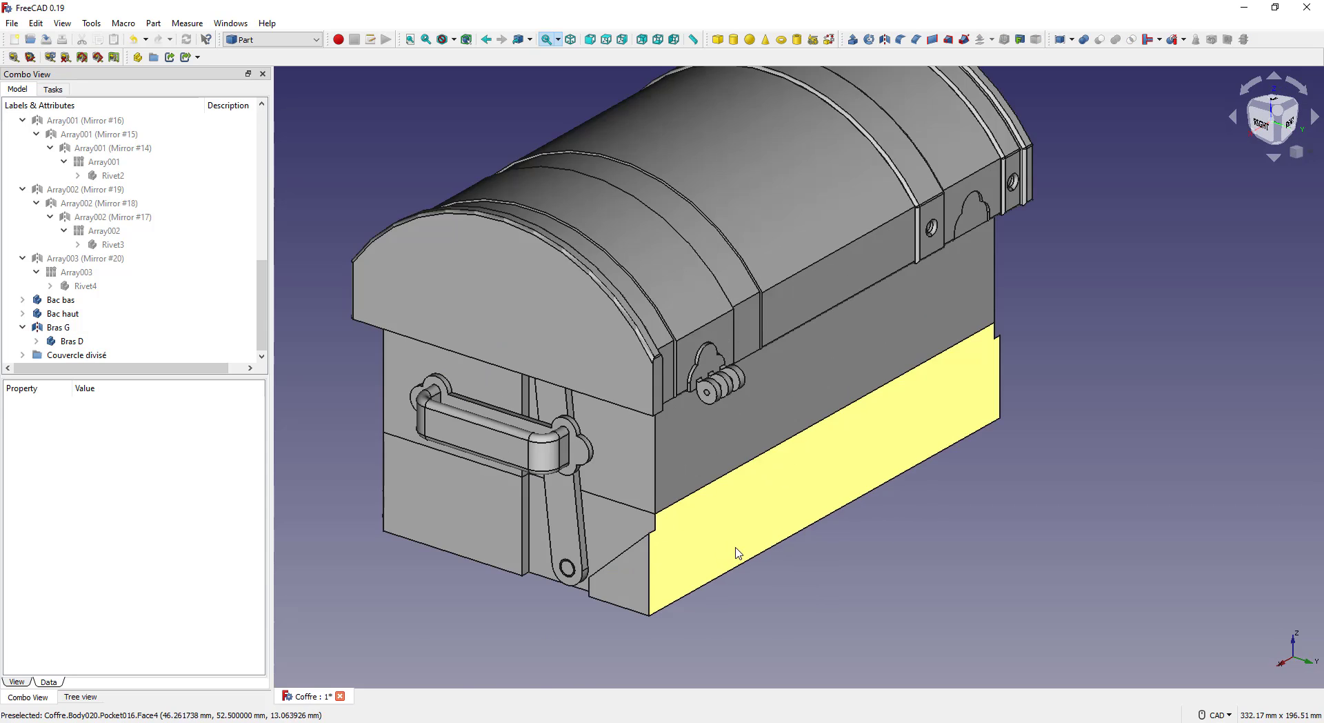
pyautogui.scroll(5, 737, 552)
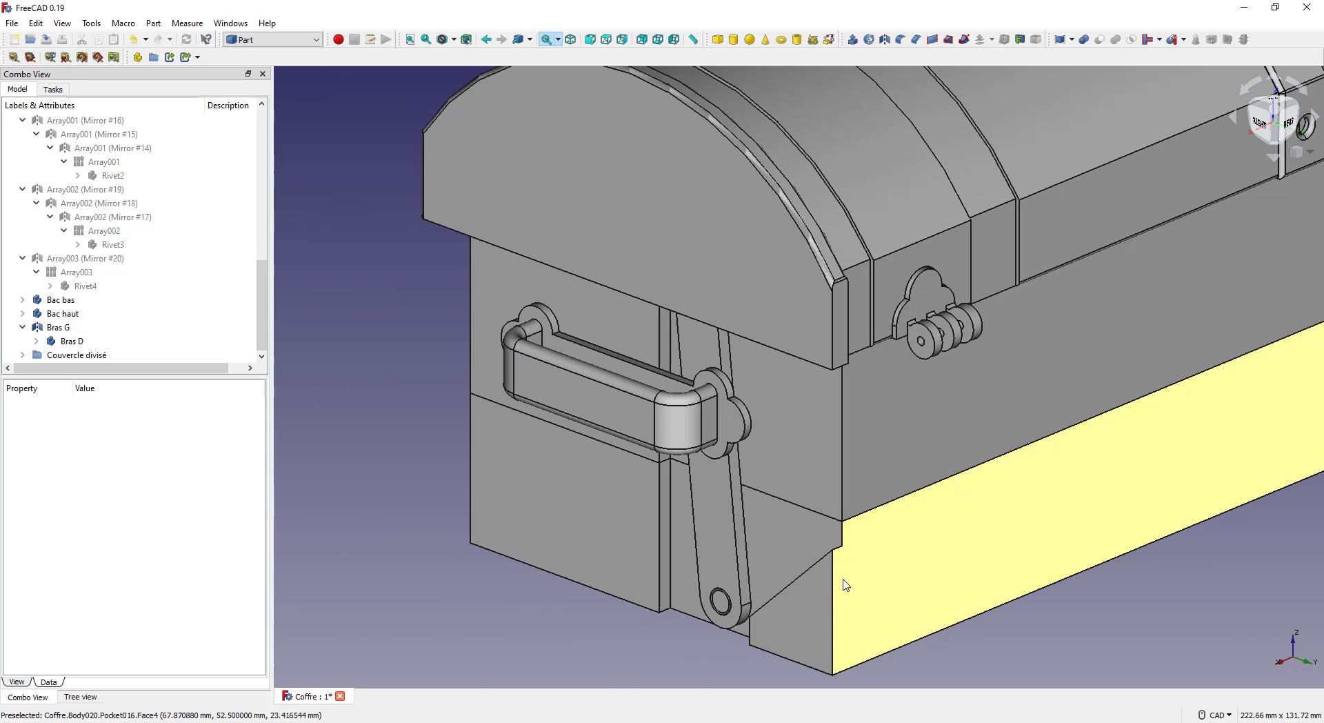